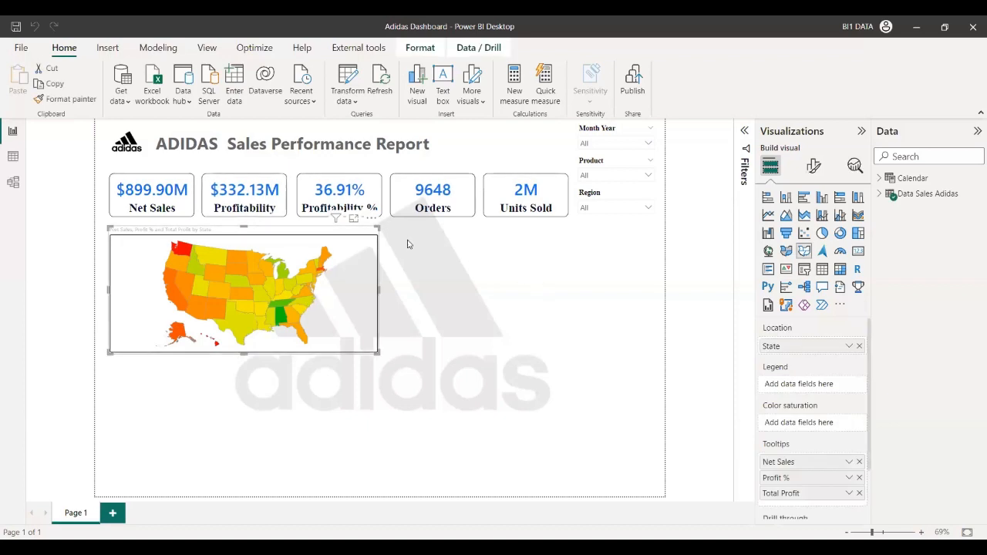
# Change the state map's title text to "State wise Profitability %".
pyautogui.click(442, 260)
pyautogui.click(366, 234)
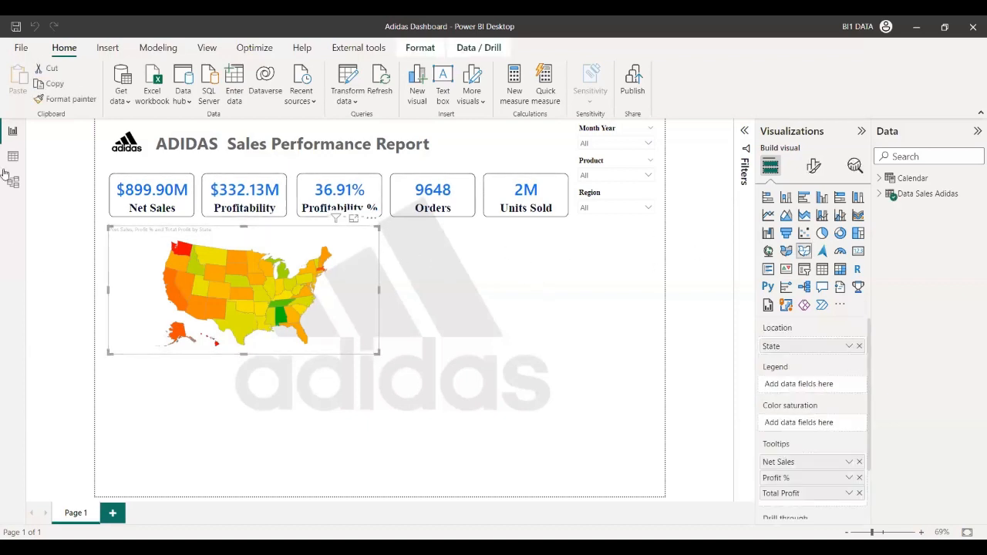
pyautogui.click(815, 167)
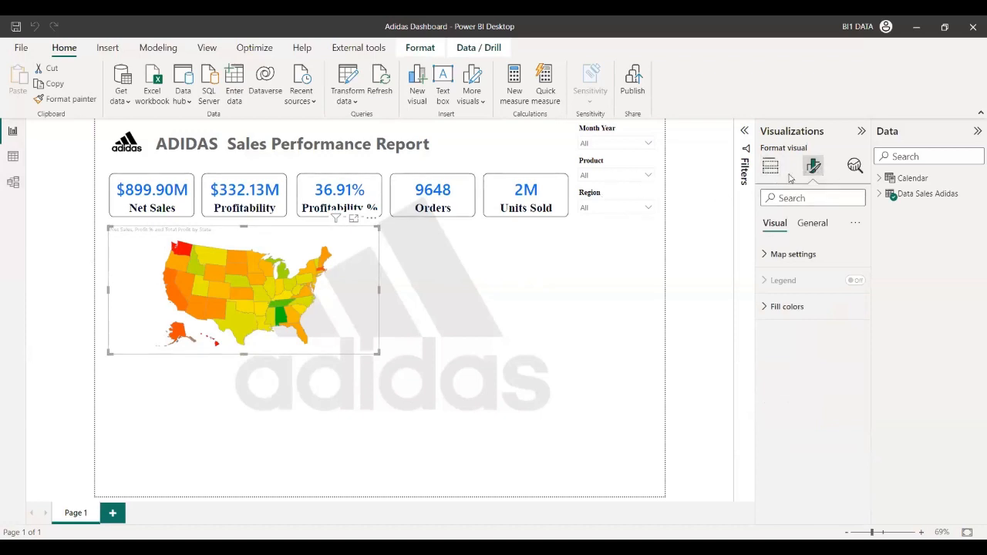
pyautogui.click(813, 224)
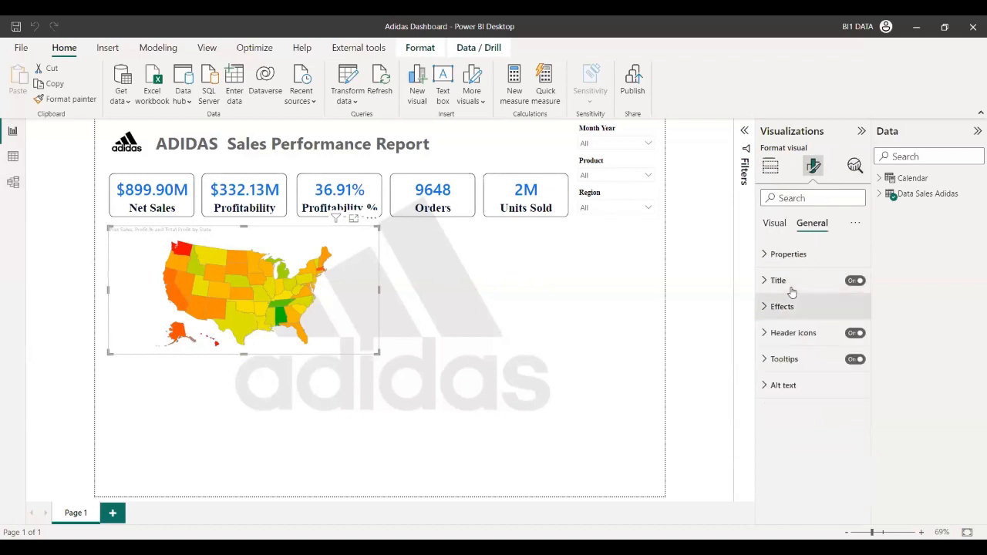
pyautogui.click(778, 280)
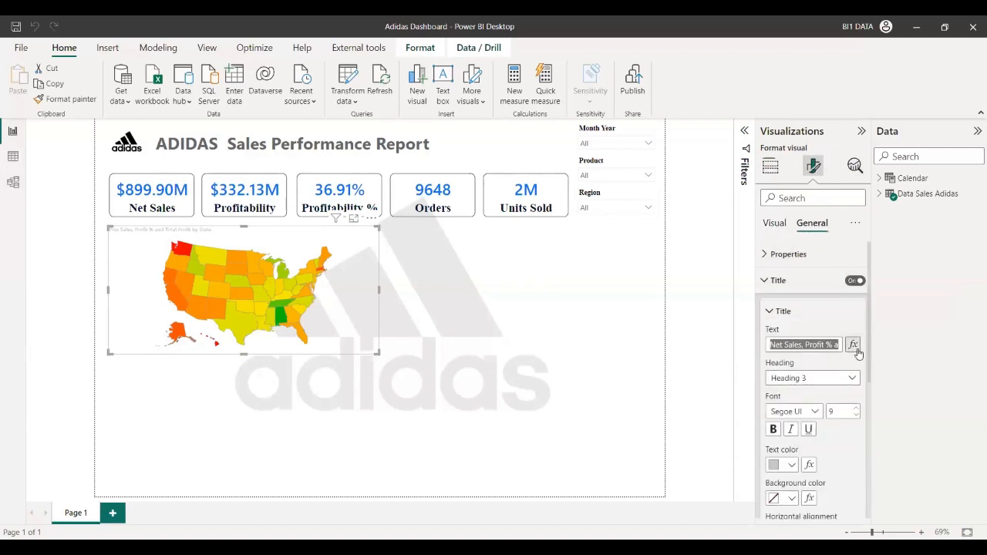
pyautogui.write('Reg')
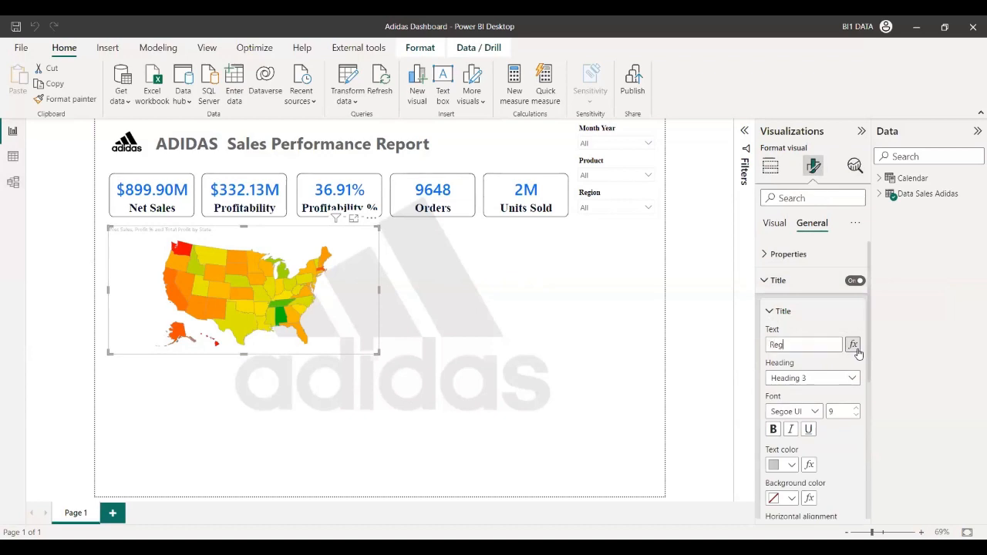
pyautogui.press('BackSpace')
pyautogui.press('BackSpace')
pyautogui.press('BackSpace')
pyautogui.press('BackSpace')
pyautogui.press('BackSpace')
pyautogui.press('BackSpace')
pyautogui.write('State wise Profit')
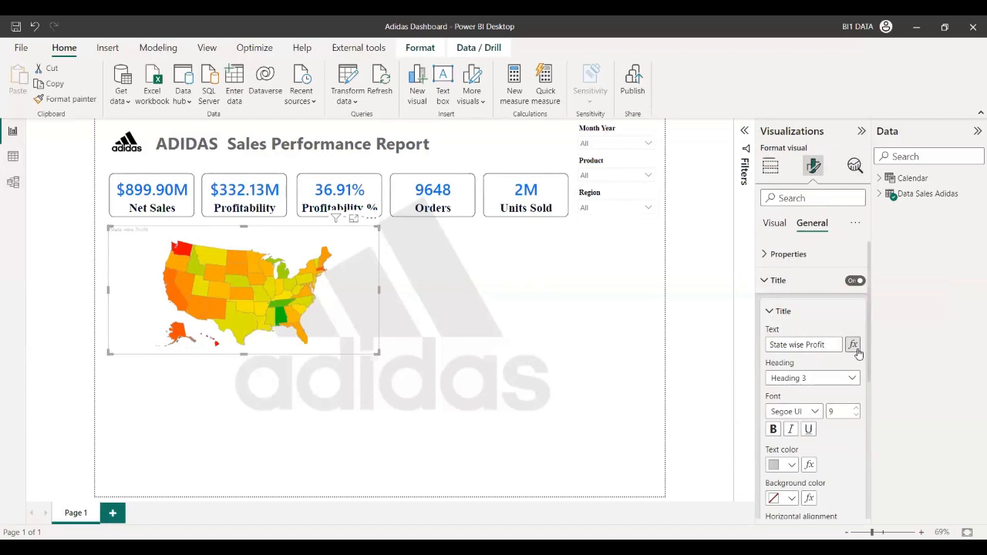
pyautogui.write('ability %')
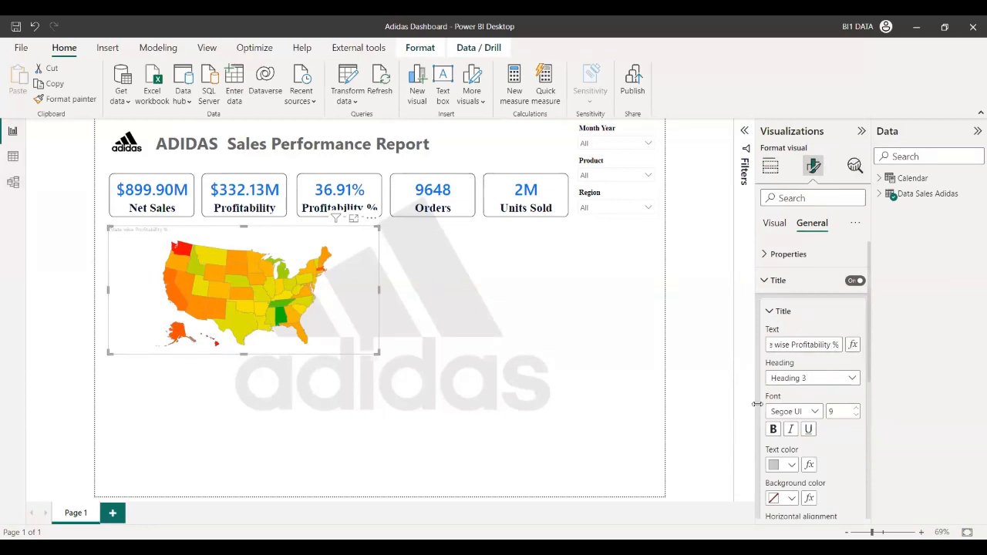
# Try several heading levels for the map title and settle on the Normal heading style.
pyautogui.click(827, 378)
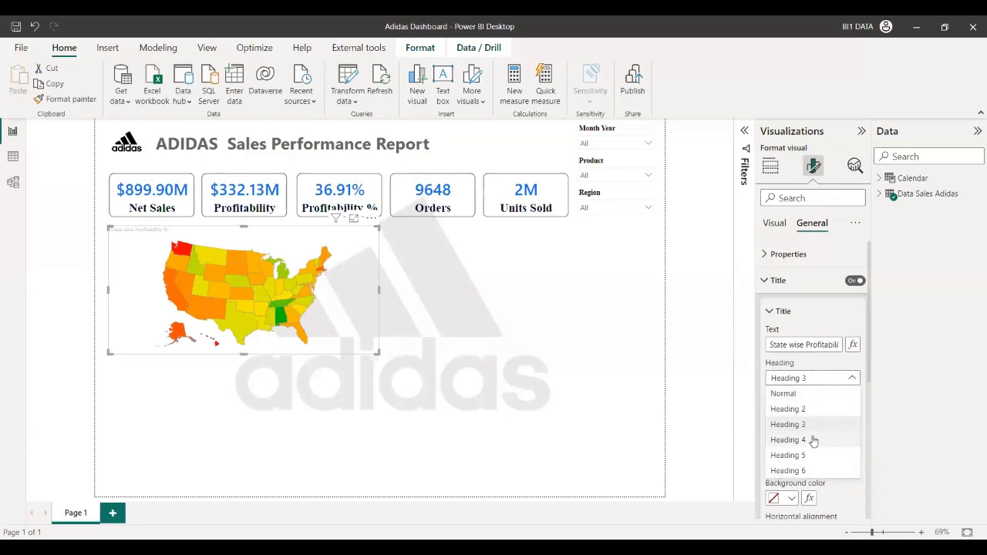
pyautogui.click(810, 410)
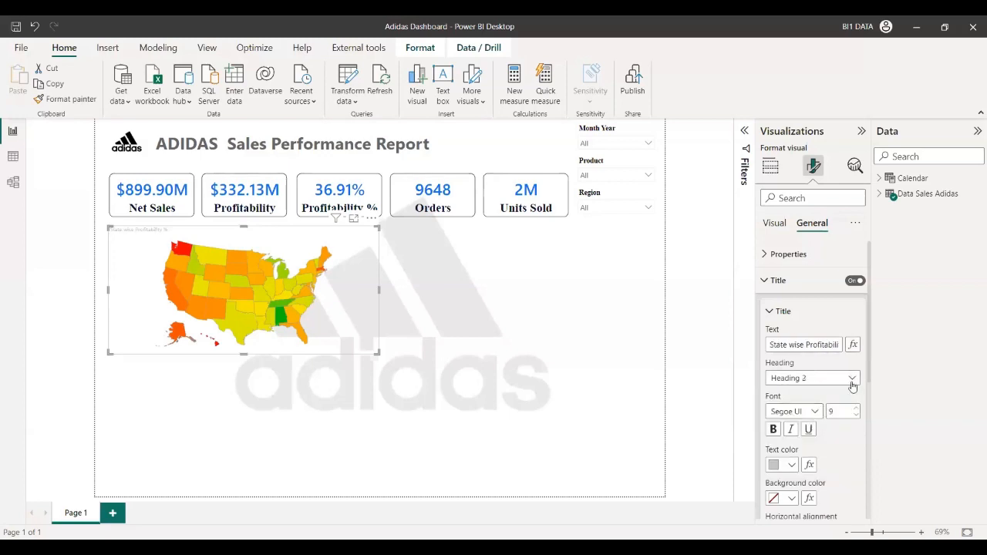
pyautogui.click(853, 378)
pyautogui.click(814, 424)
pyautogui.click(829, 379)
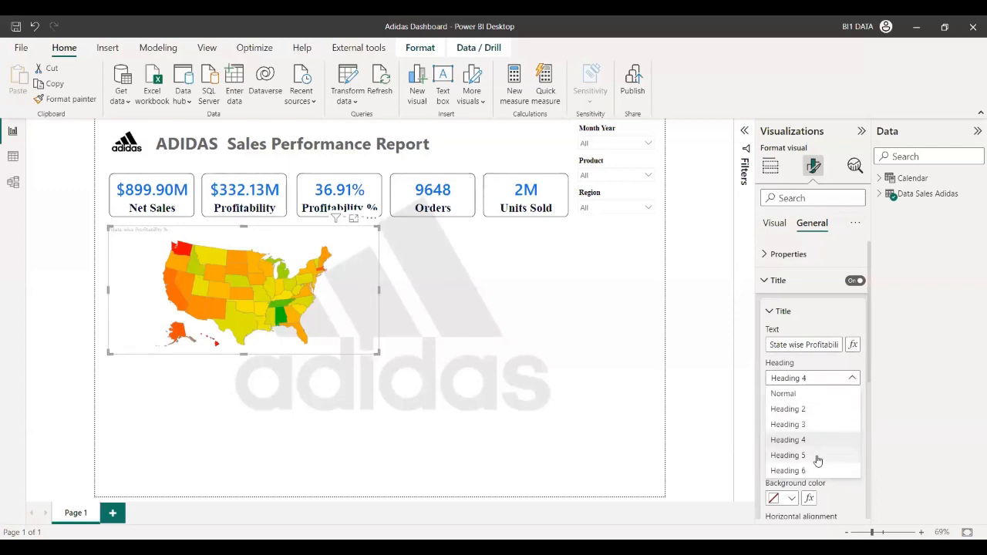
pyautogui.click(818, 457)
pyautogui.scroll(-1, 839, 425)
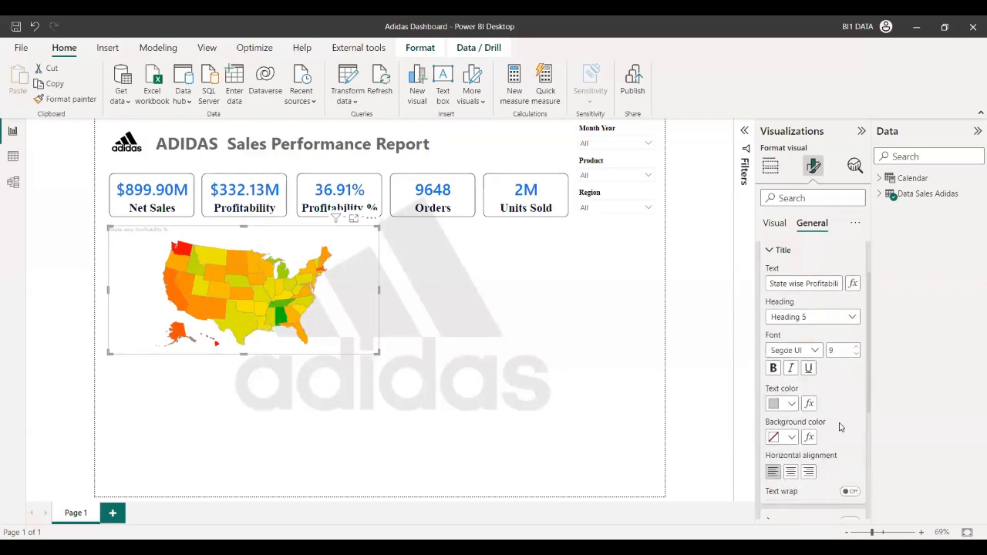
pyautogui.scroll(1, 840, 426)
pyautogui.click(829, 378)
pyautogui.click(781, 395)
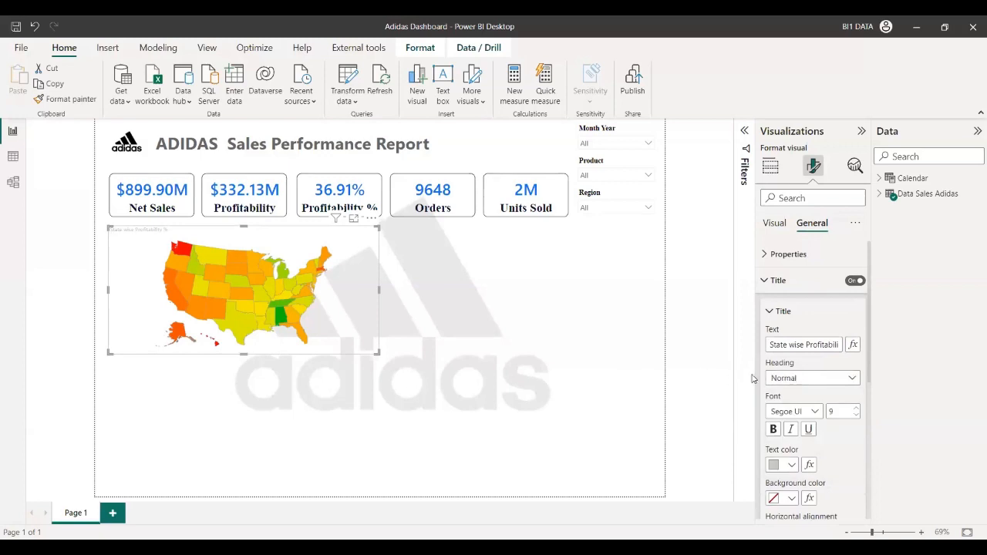
# Set the map title's font to Segoe UI Bold at size 15.
pyautogui.scroll(-1, 824, 445)
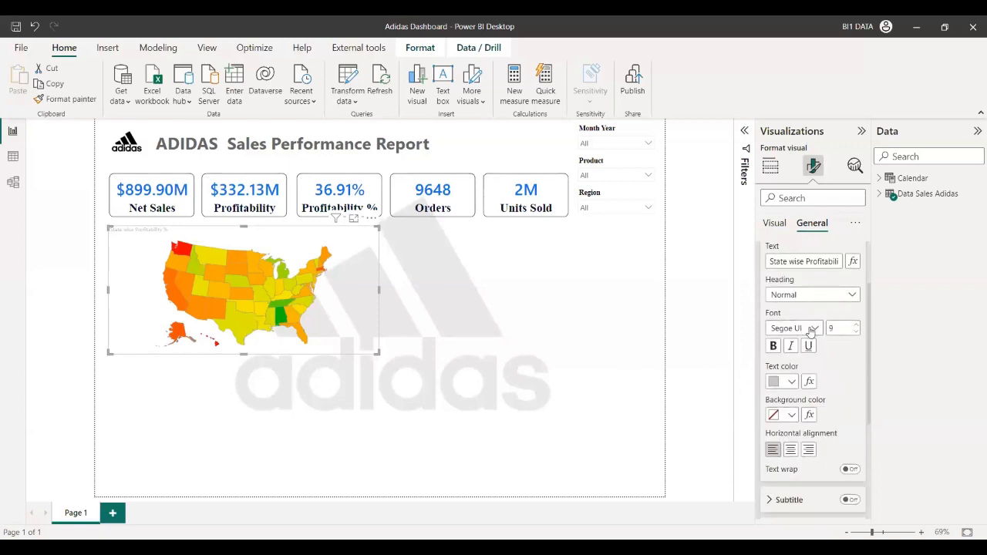
pyautogui.click(795, 328)
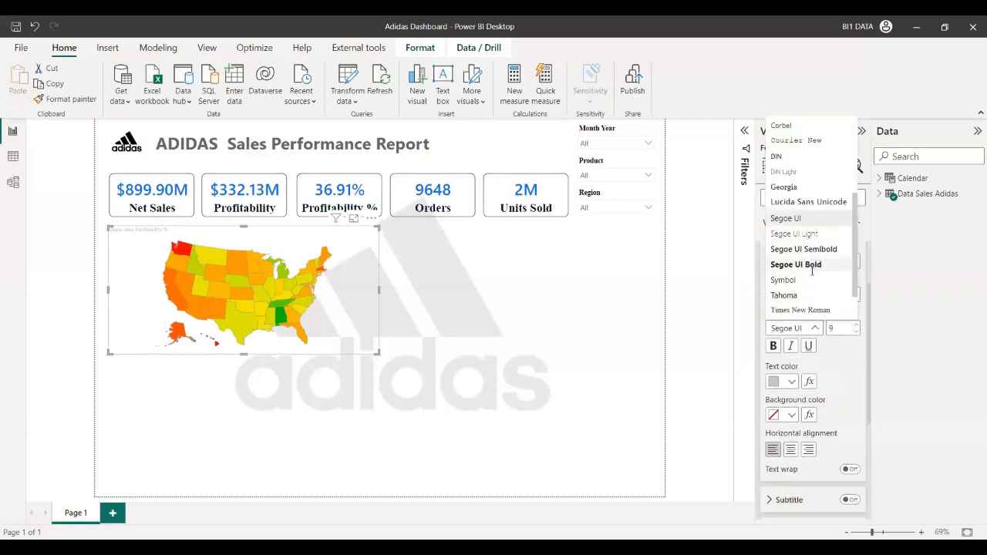
pyautogui.click(813, 263)
pyautogui.doubleClick(844, 332)
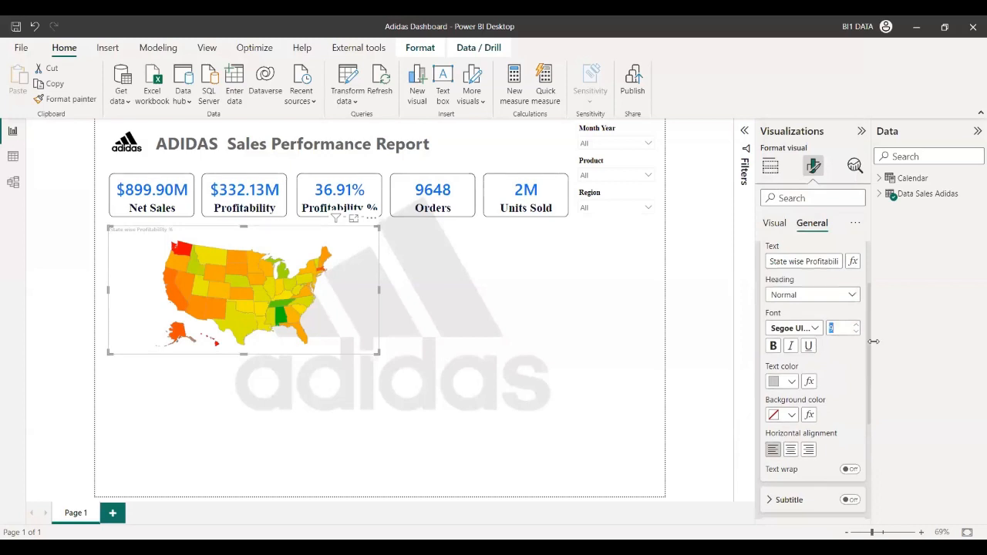
pyautogui.write('15')
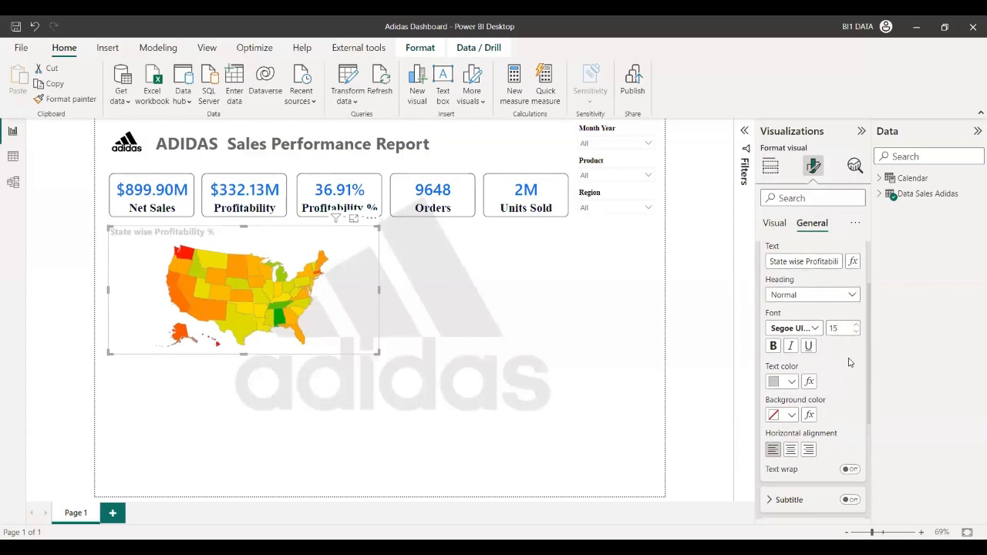
# Colour the map title black and centre it horizontally above the map.
pyautogui.click(787, 382)
pyautogui.click(782, 325)
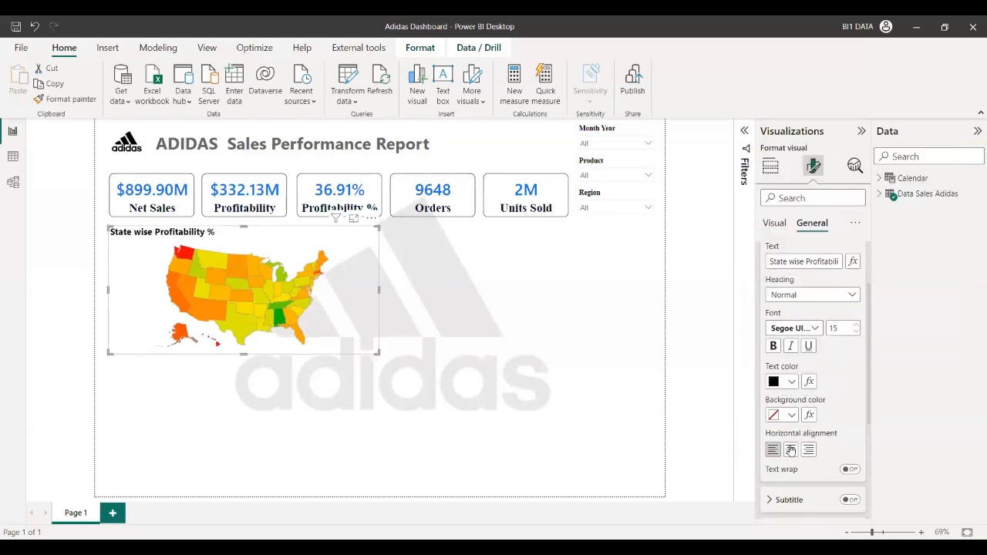
pyautogui.click(790, 450)
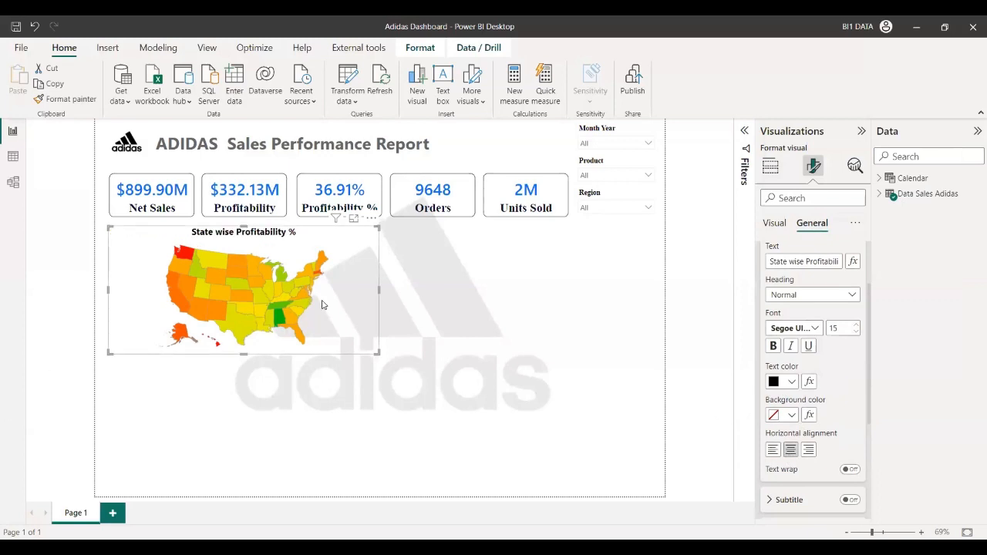
pyautogui.click(488, 273)
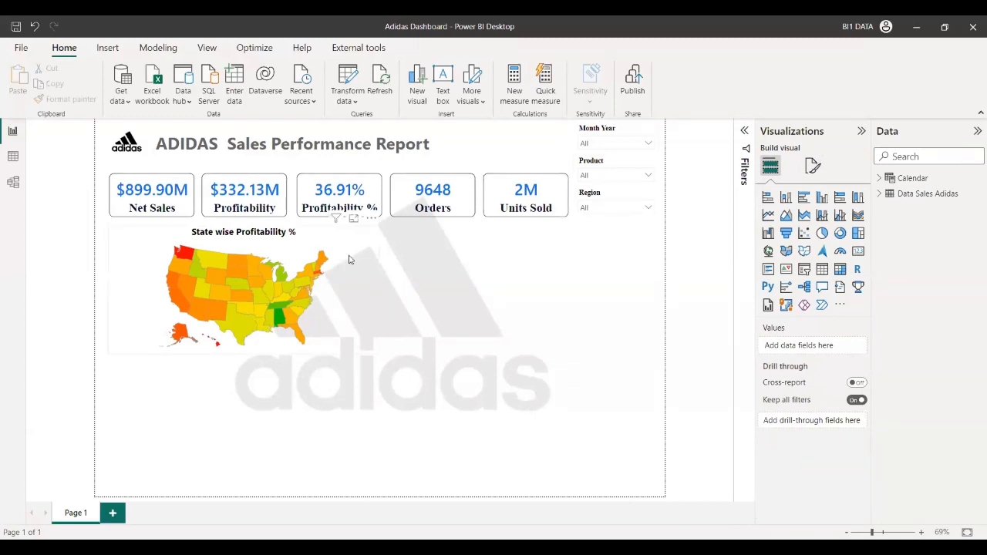
# Examine the Data Sales Adidas table, including its Region column and the distinct values of the Retailer column.
pyautogui.click(374, 299)
pyautogui.click(413, 316)
pyautogui.click(10, 158)
pyautogui.click(12, 131)
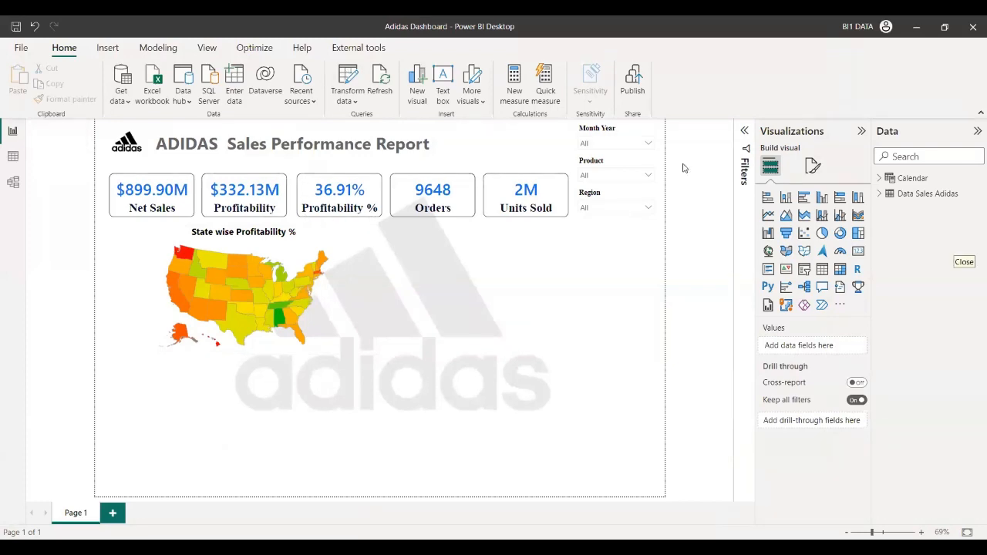
pyautogui.click(13, 156)
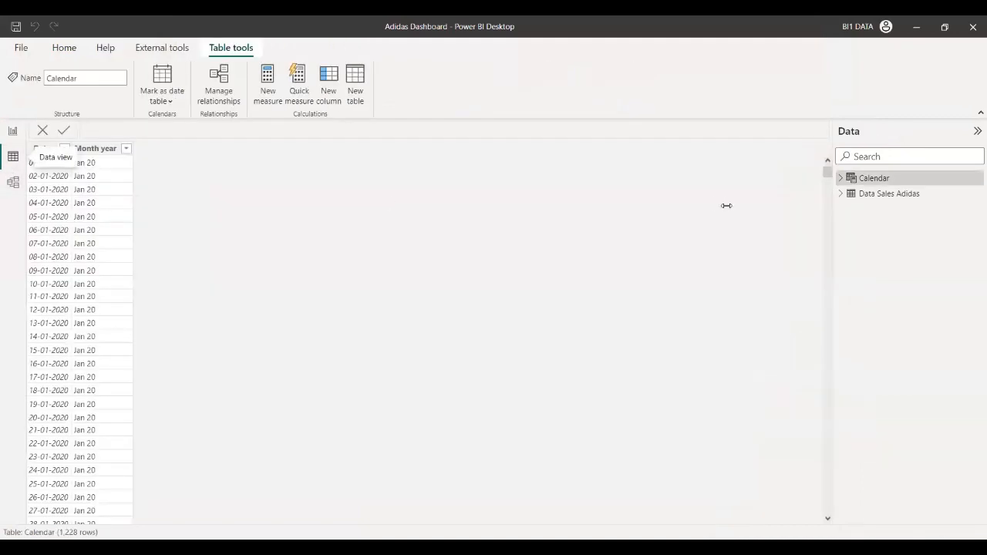
pyautogui.click(903, 197)
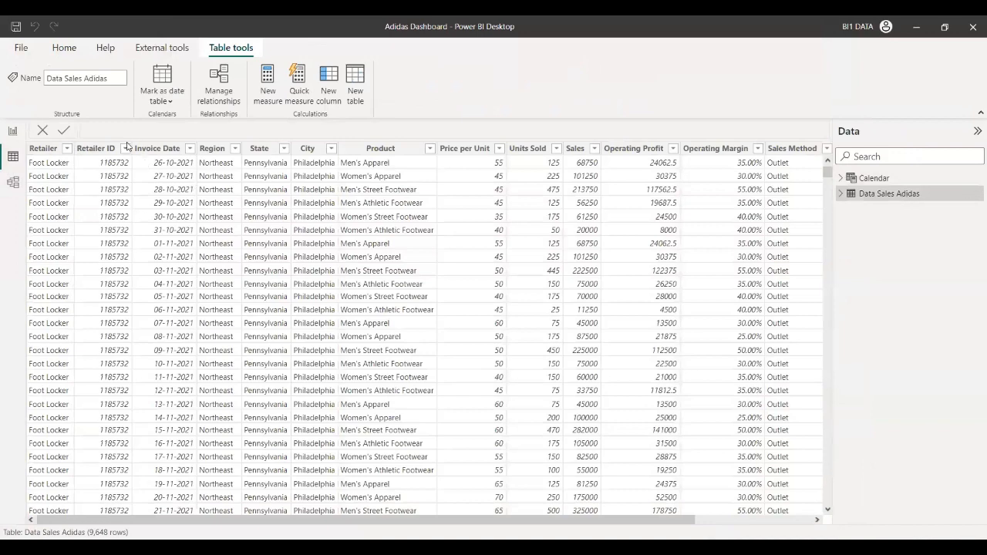
pyautogui.click(213, 149)
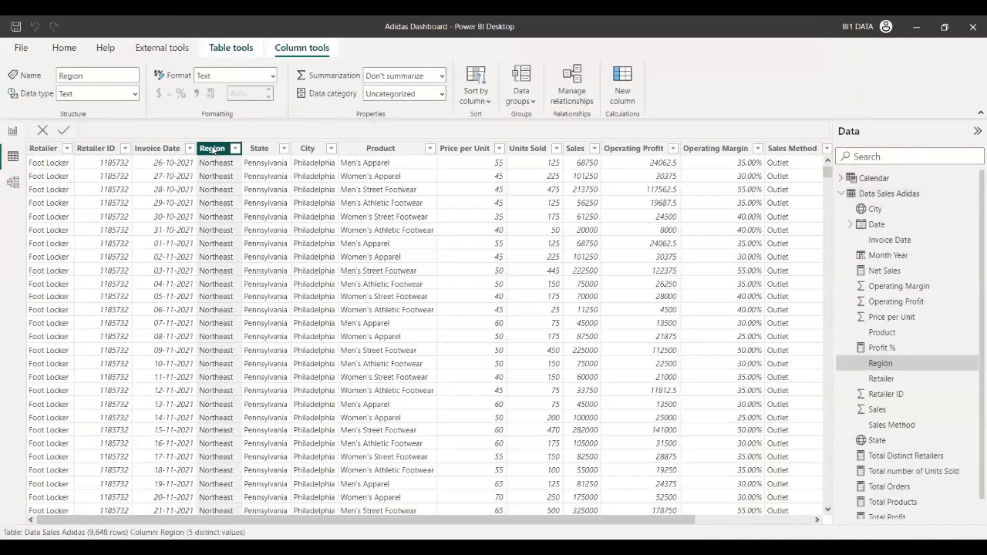
pyautogui.click(64, 153)
pyautogui.click(67, 149)
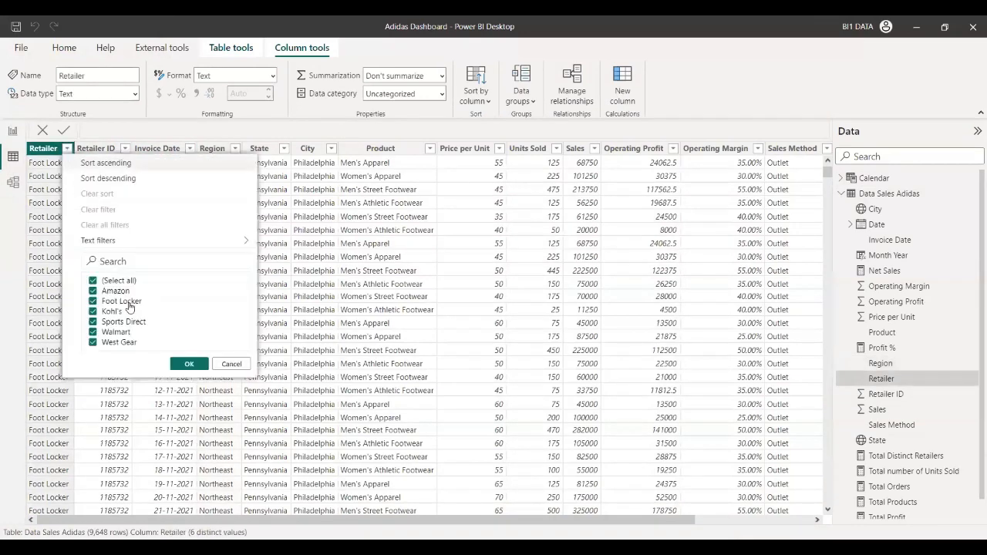
pyautogui.click(230, 364)
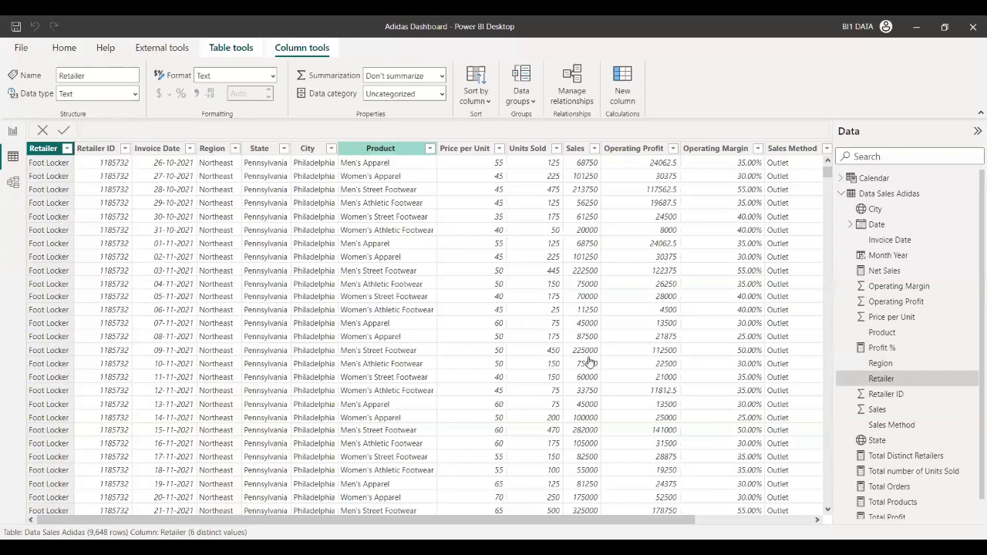
pyautogui.click(383, 260)
# Return to the report page, insert an empty pie chart and place it beside the state map.
pyautogui.click(13, 130)
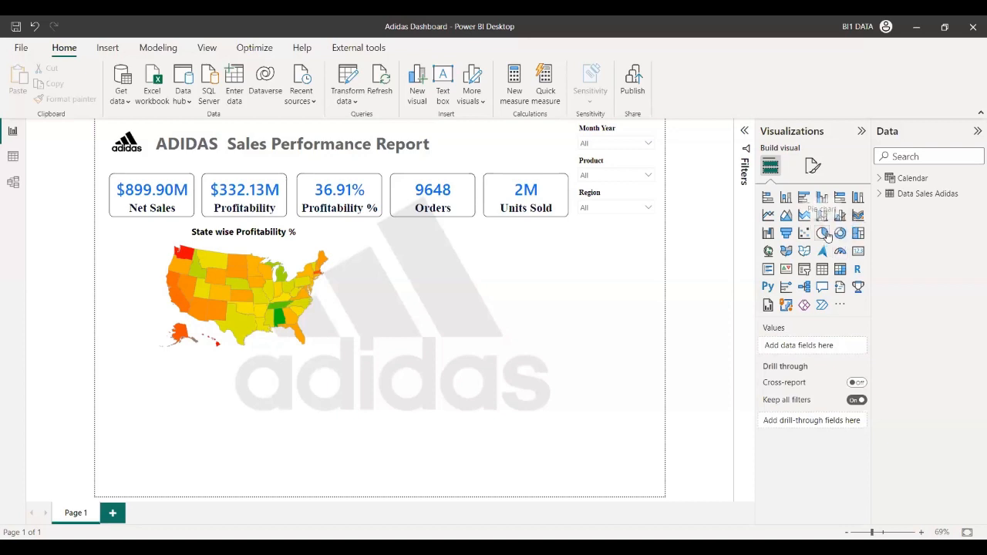
pyautogui.click(823, 234)
pyautogui.moveTo(226, 424); pyautogui.dragTo(465, 284)
# Check the state map's size properties, and list the Data Sales Adidas fields available for the pie chart.
pyautogui.click(335, 232)
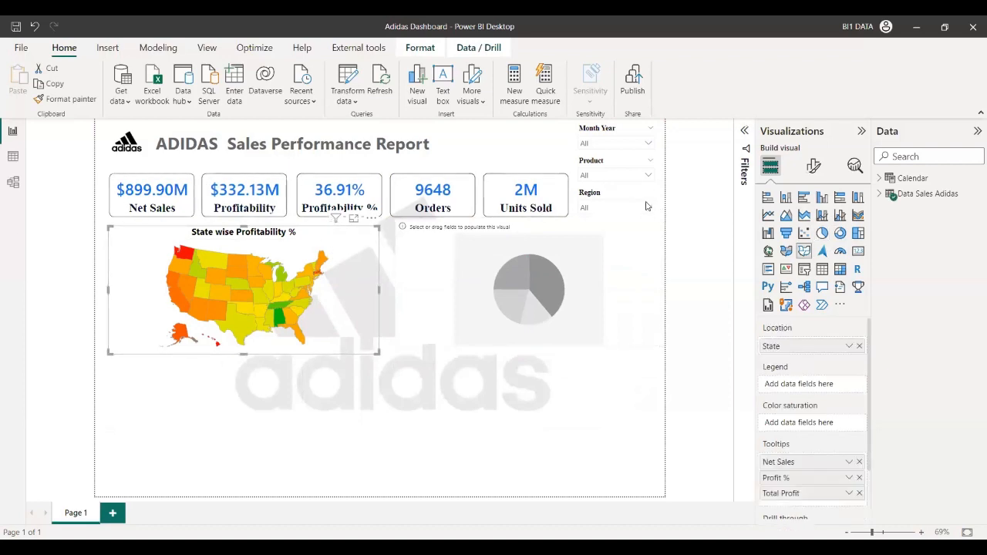
pyautogui.click(814, 166)
pyautogui.click(812, 222)
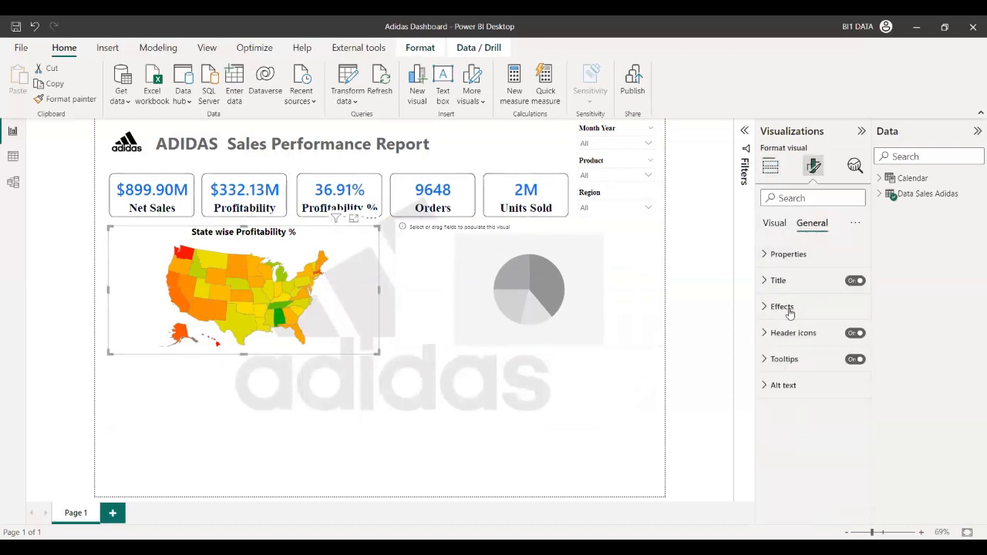
pyautogui.click(787, 255)
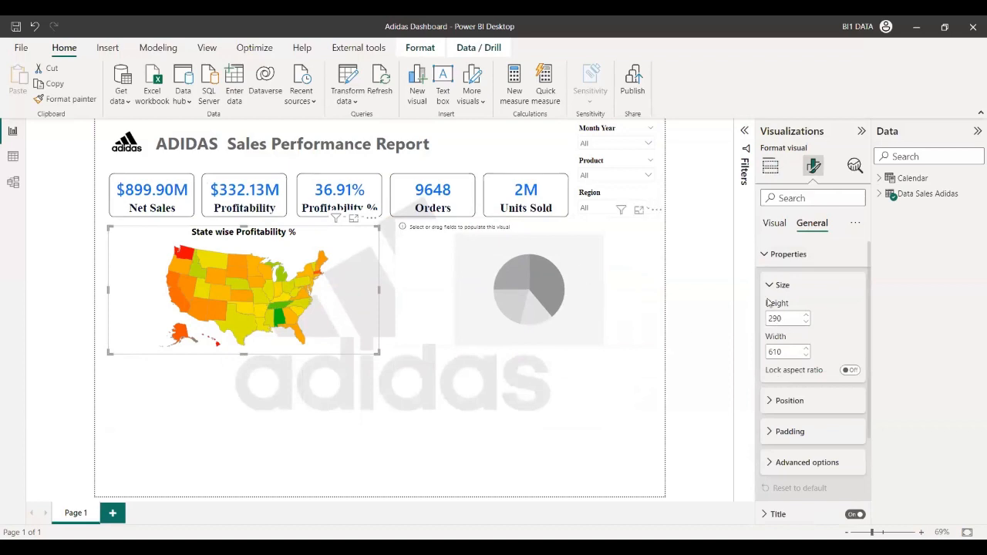
pyautogui.click(532, 301)
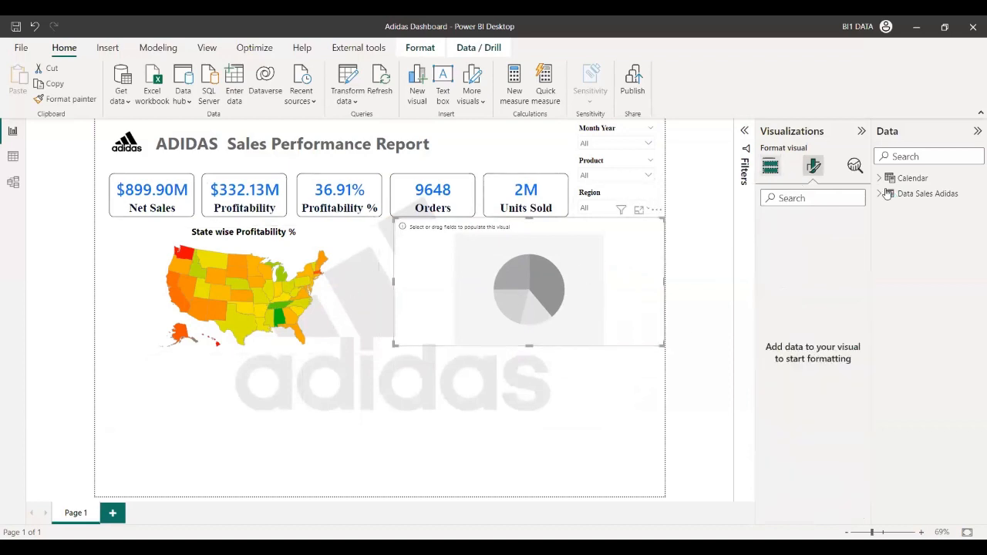
pyautogui.click(770, 166)
pyautogui.click(880, 194)
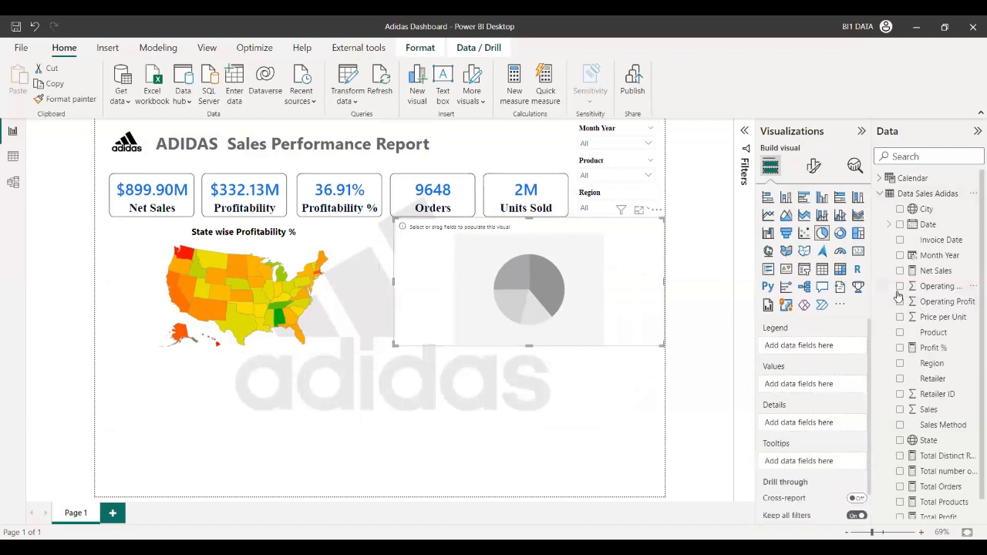
# Turn on a visual border around the state map.
pyautogui.click(367, 237)
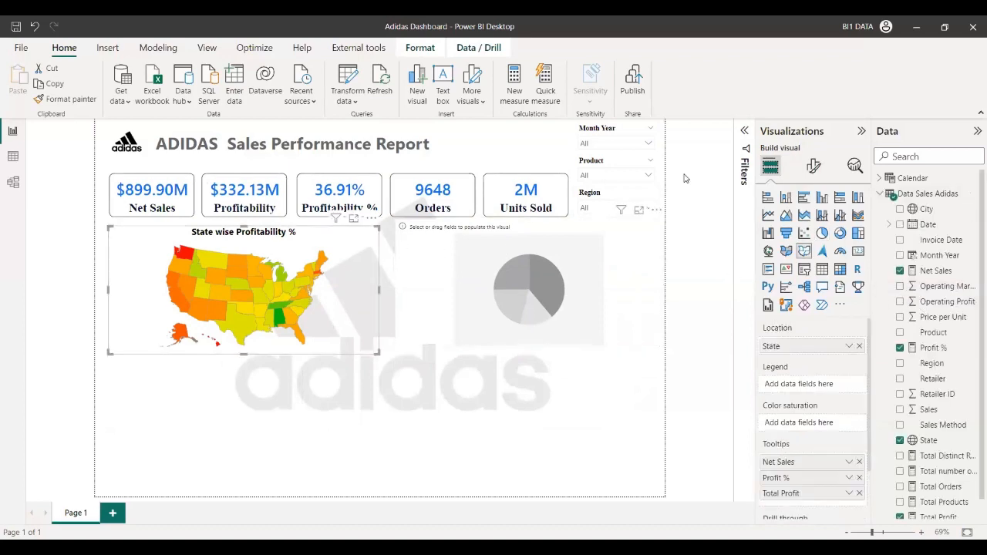
pyautogui.click(814, 166)
pyautogui.click(792, 255)
pyautogui.click(67, 236)
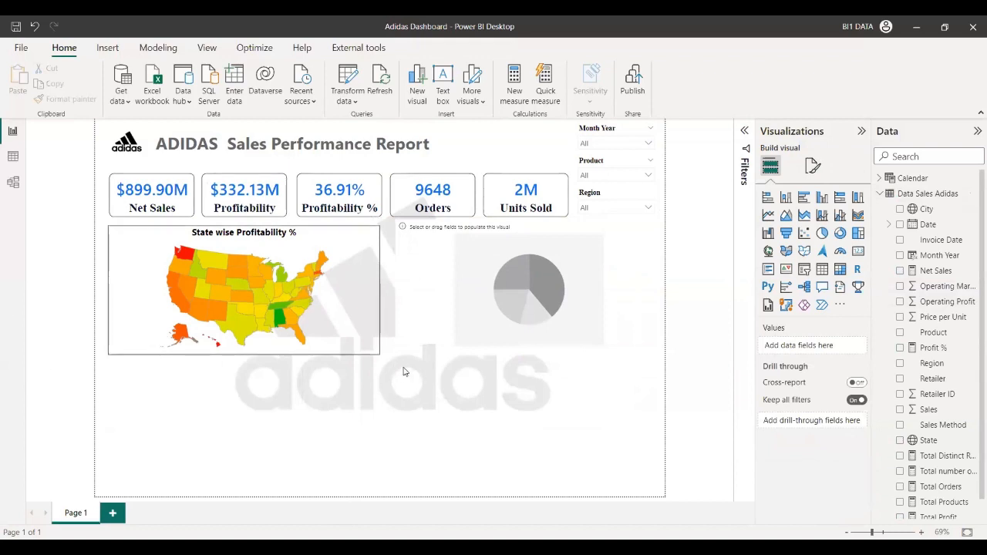
# Move the empty pie chart up against the state map so that both visuals line up in one row.
pyautogui.click(470, 238)
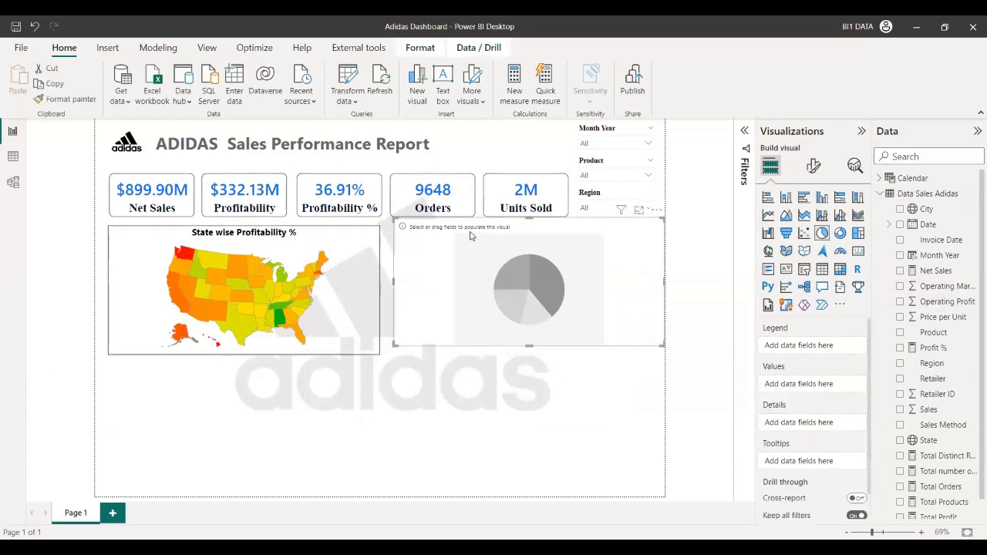
pyautogui.moveTo(471, 246)
pyautogui.mouseDown()
pyautogui.moveTo(460, 249)
pyautogui.moveTo(456, 309)
pyautogui.moveTo(460, 246)
pyautogui.mouseUp()
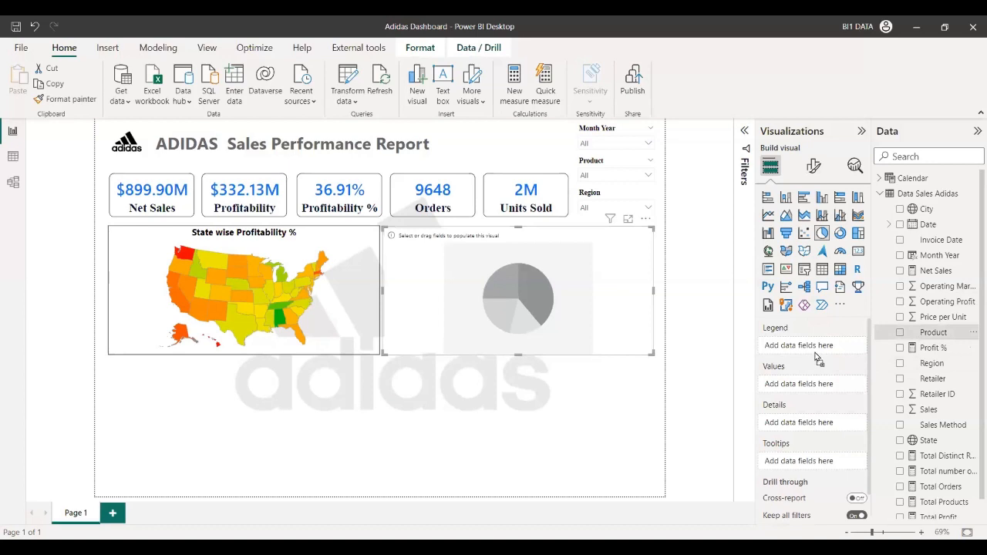
# Fill the empty pie chart with Product as the legend and Net Sales as the values.
pyautogui.moveTo(818, 357); pyautogui.dragTo(818, 357)
pyautogui.scroll(-1, 922, 270)
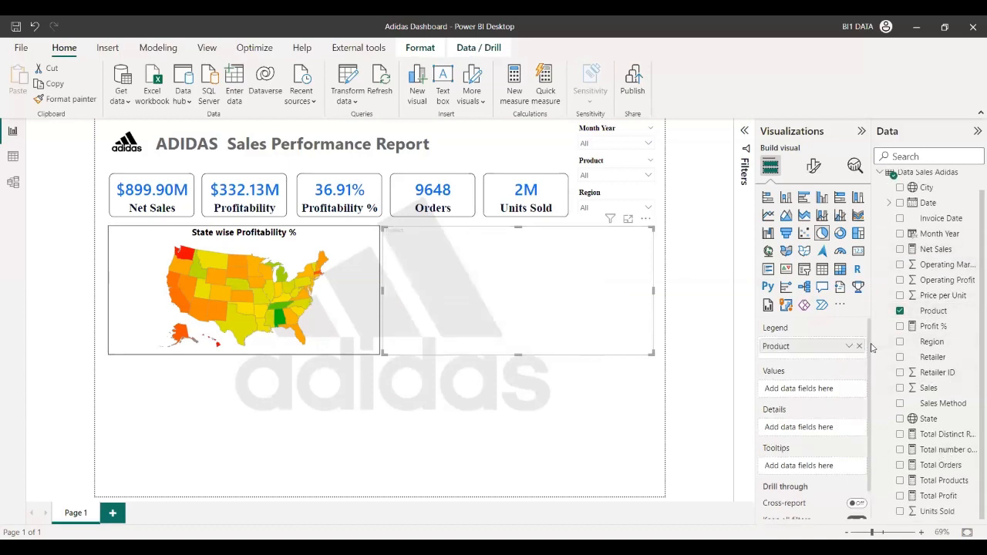
pyautogui.moveTo(873, 344); pyautogui.dragTo(833, 344)
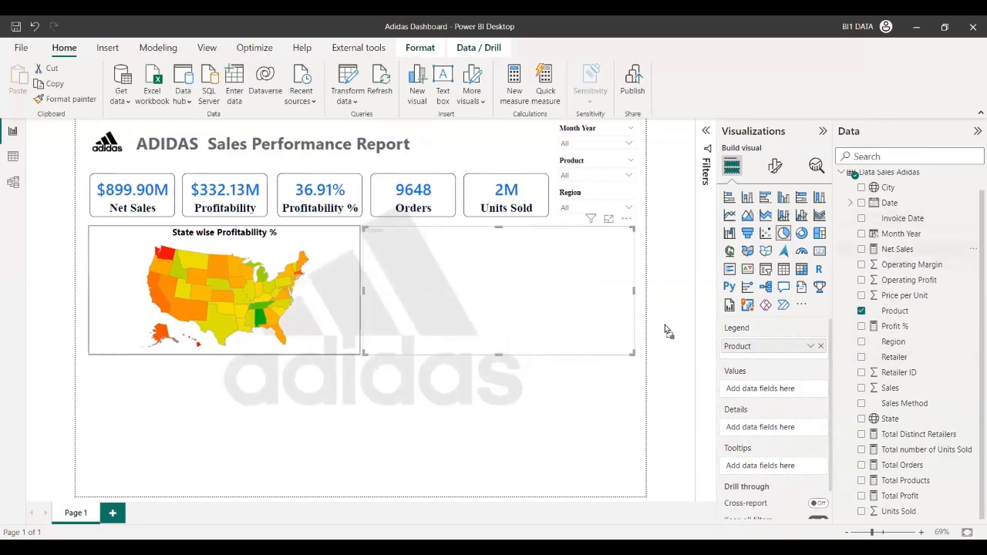
pyautogui.moveTo(665, 330); pyautogui.dragTo(498, 277)
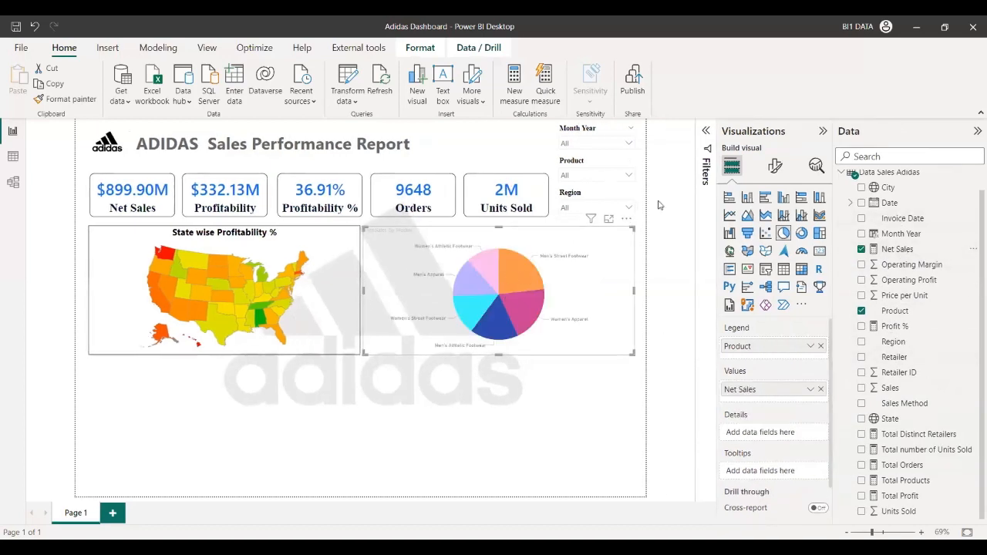
# Compare the state map's size with the pie chart's, and shift the pie chart to leave a small gap between them.
pyautogui.click(776, 166)
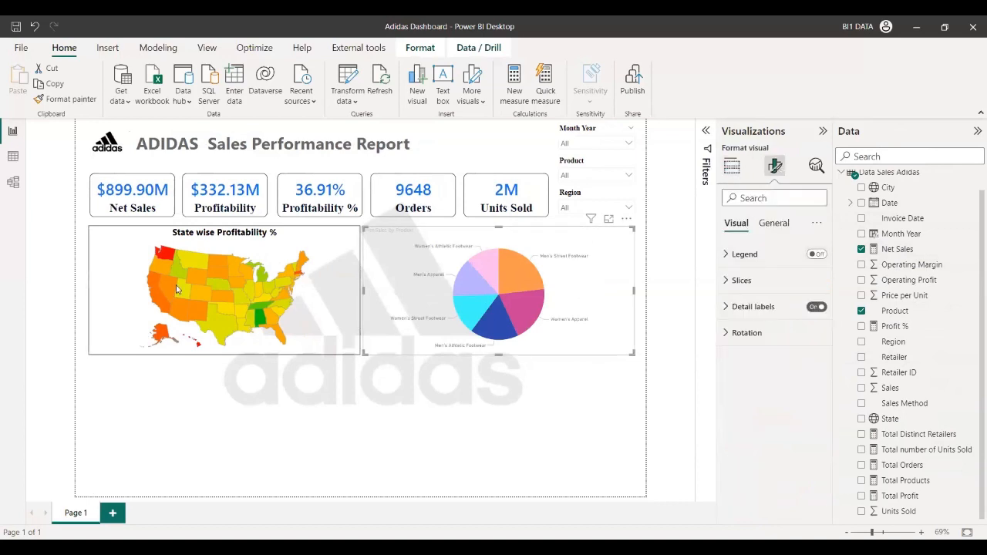
pyautogui.click(324, 235)
pyautogui.click(774, 224)
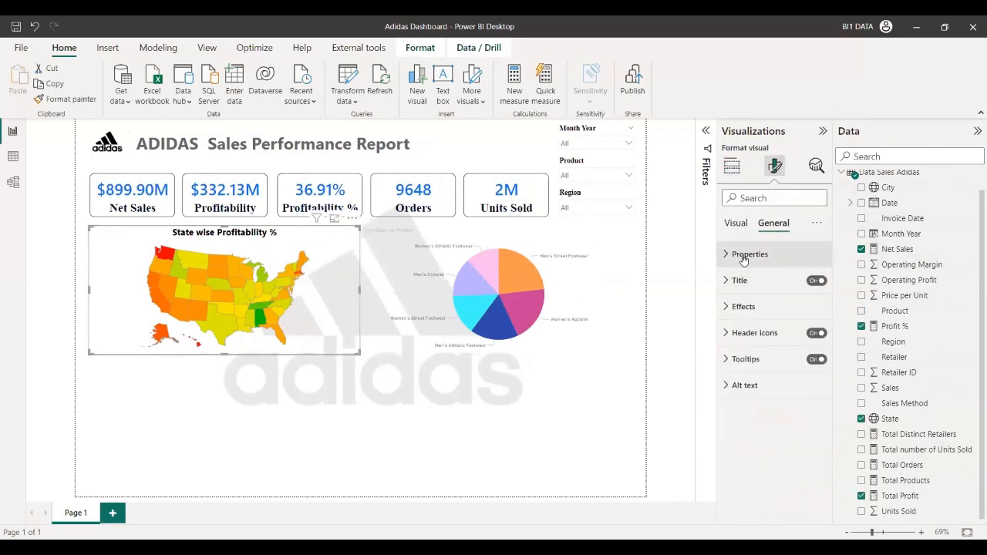
pyautogui.click(749, 254)
pyautogui.click(610, 262)
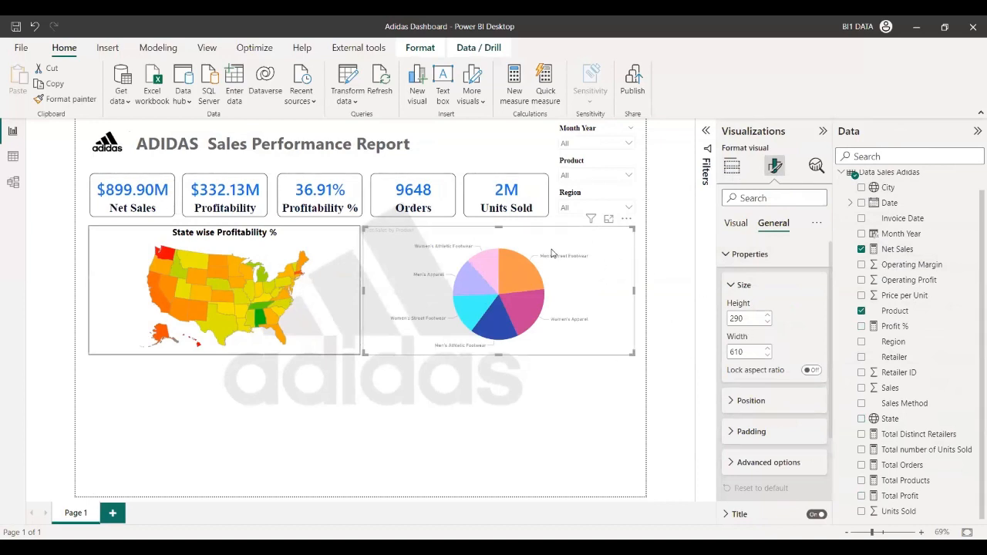
pyautogui.moveTo(556, 251); pyautogui.dragTo(558, 251)
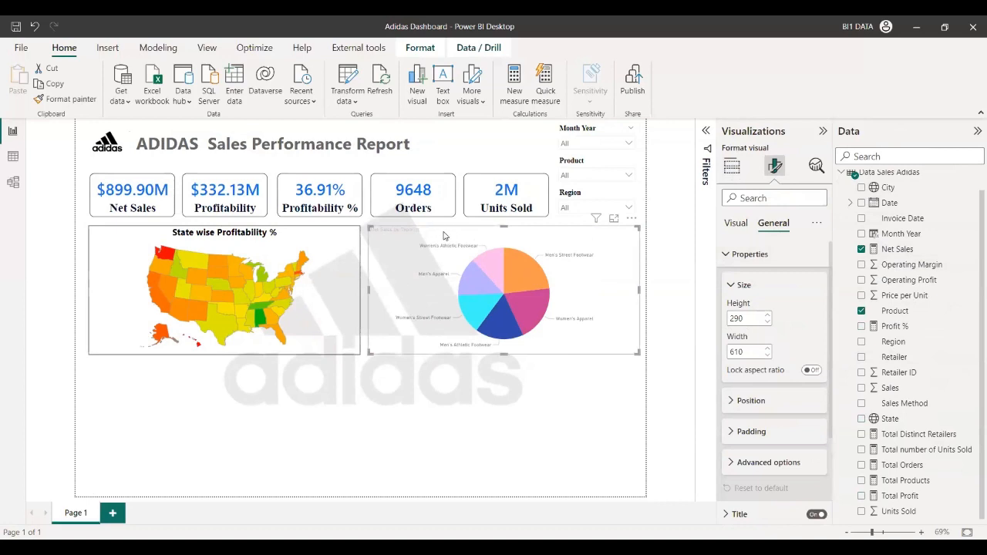
# Examine the pie chart's title settings and read through its full title text.
pyautogui.click(739, 283)
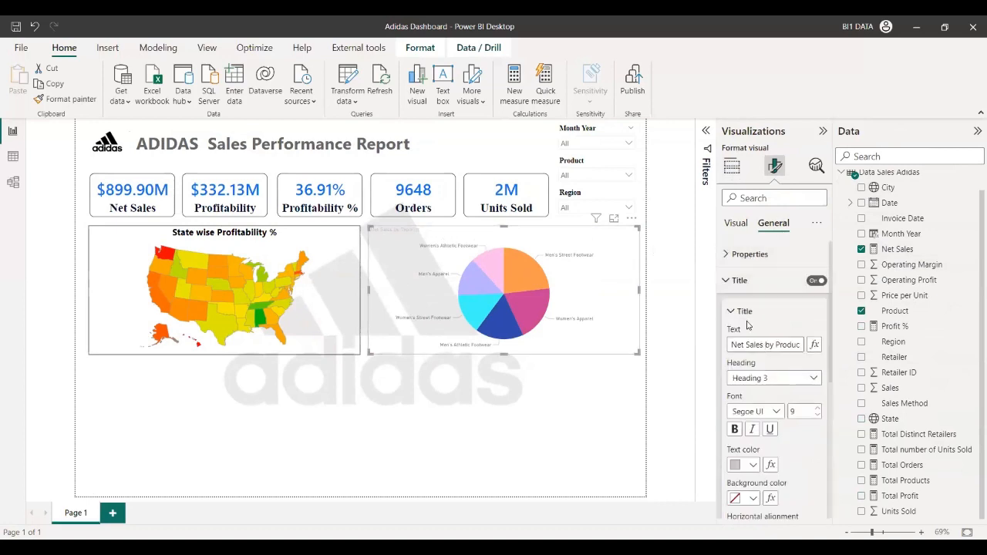
pyautogui.click(759, 346)
pyautogui.press('Right')
pyautogui.press('Right')
pyautogui.press('Right')
pyautogui.press('Right')
pyautogui.press('Right')
pyautogui.press('Right')
pyautogui.press('Right')
pyautogui.press('Right')
pyautogui.press('Right')
pyautogui.press('Right')
pyautogui.press('Right')
pyautogui.press('Right')
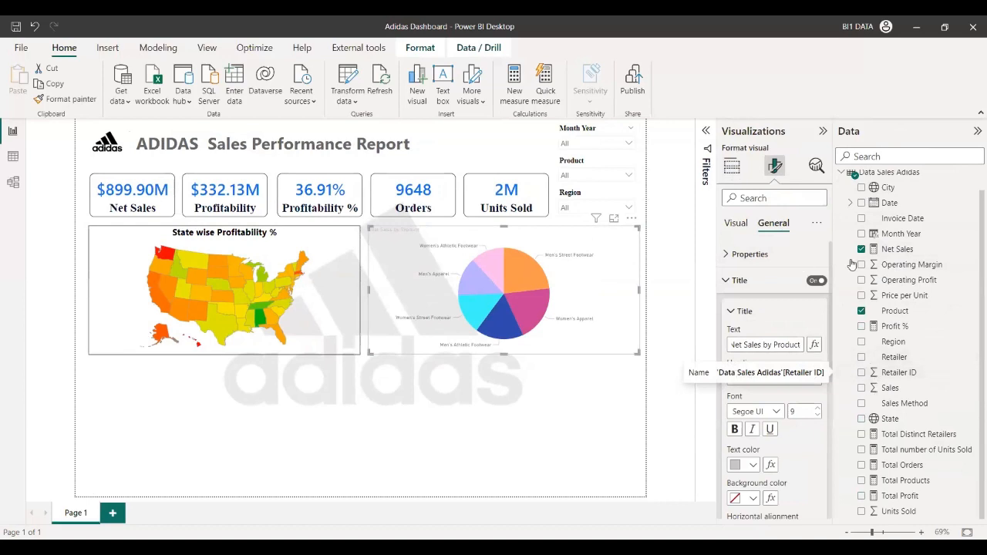
pyautogui.click(730, 312)
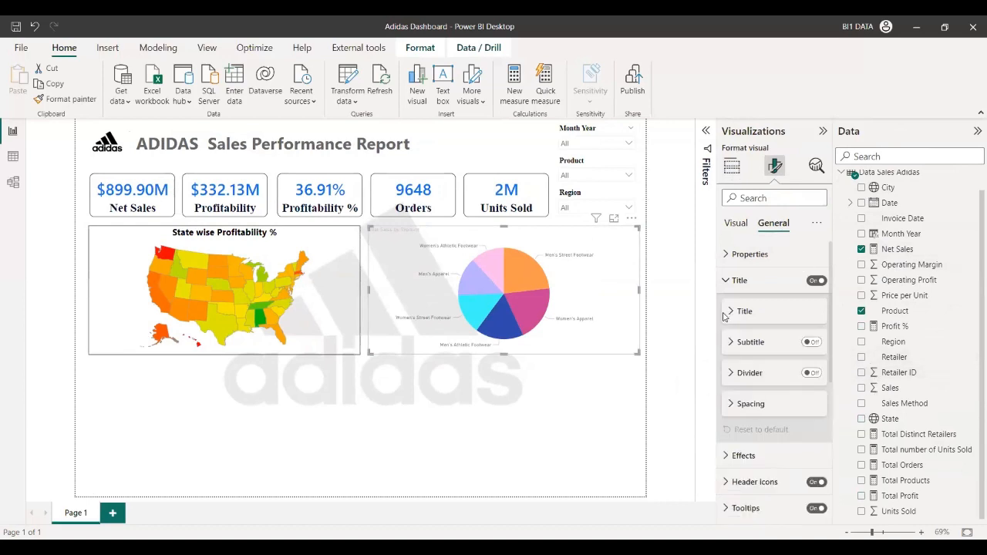
pyautogui.click(731, 312)
pyautogui.moveTo(773, 350); pyautogui.dragTo(671, 354)
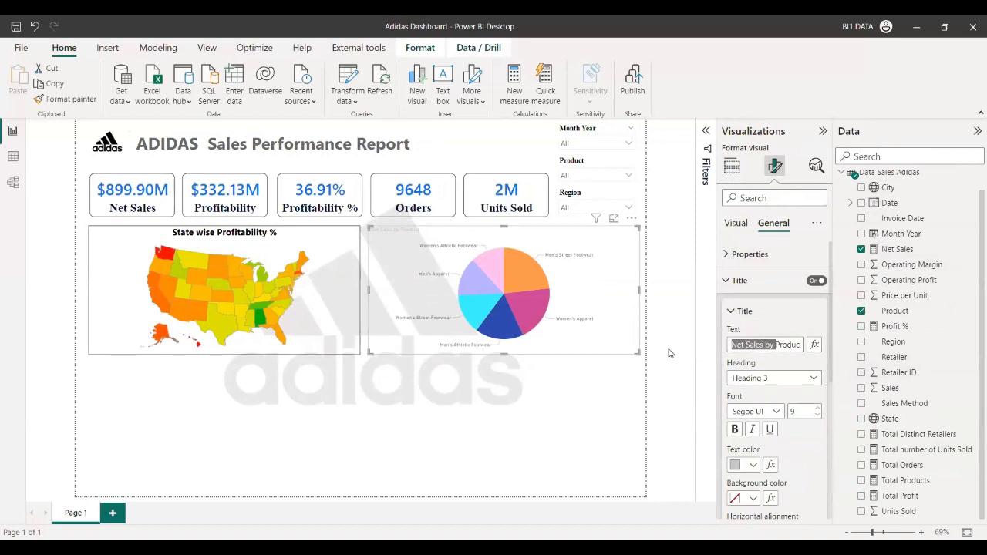
pyautogui.click(743, 310)
pyautogui.click(741, 311)
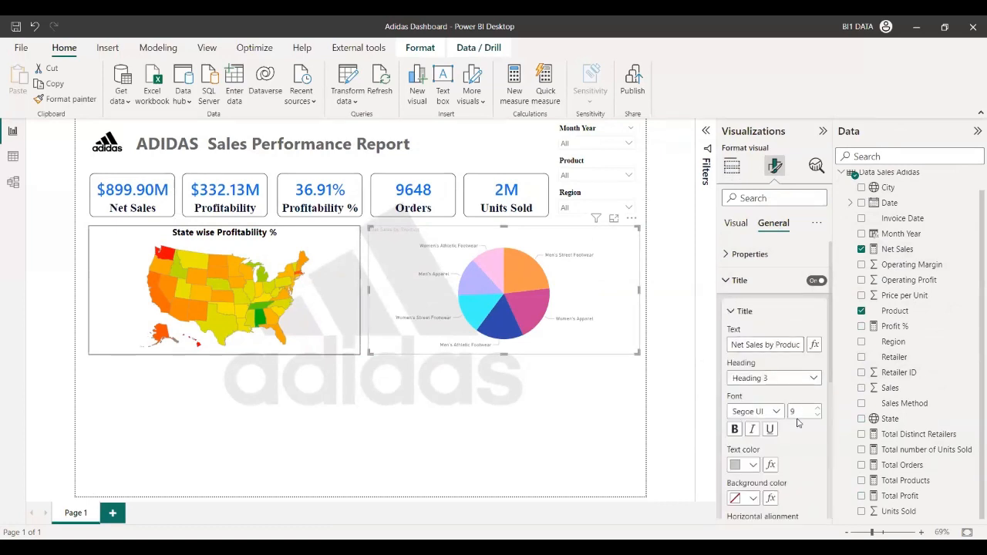
# Check the state map's title font, size, colour and alignment as a reference for the pie chart.
pyautogui.click(351, 235)
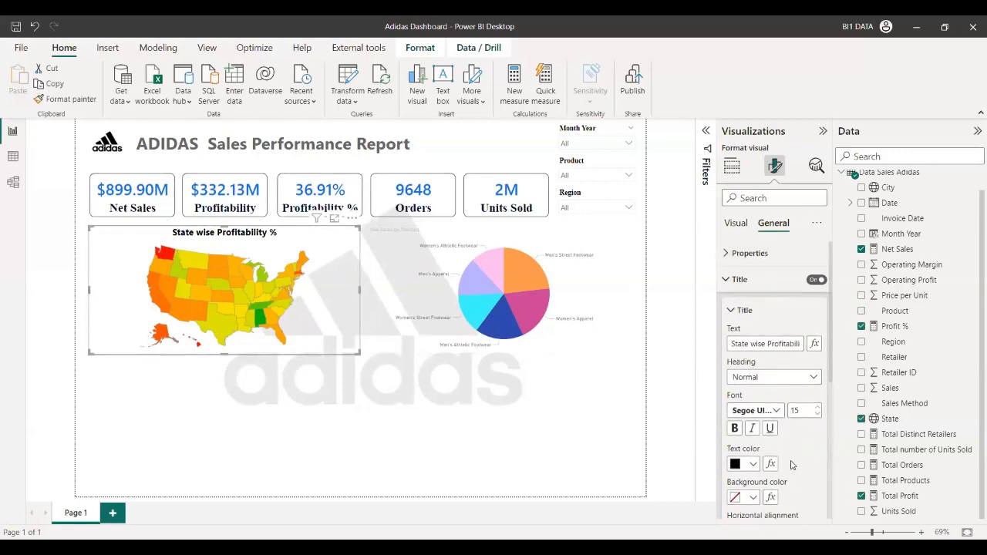
pyautogui.scroll(-2, 756, 308)
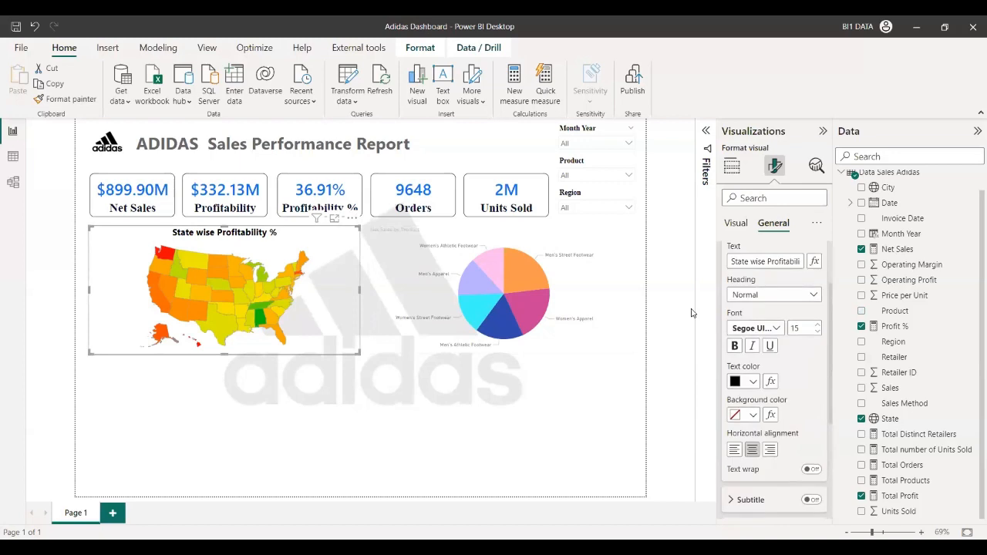
pyautogui.click(752, 328)
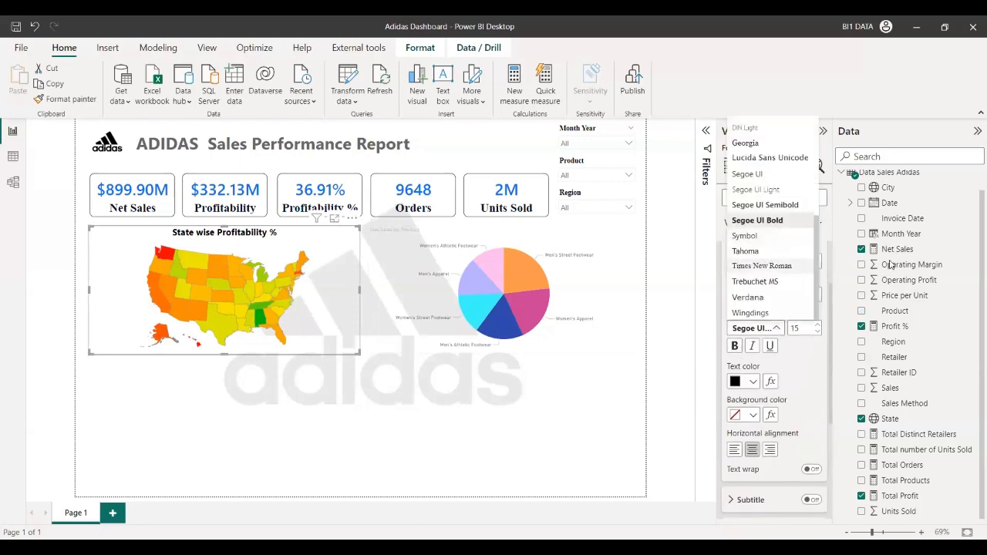
pyautogui.click(781, 444)
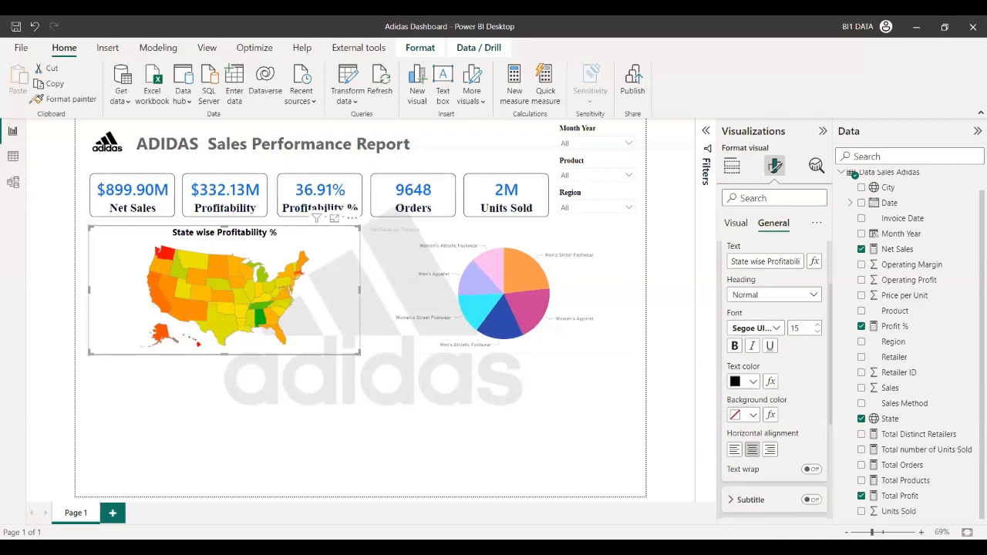
# Copy the state map's formatting onto the pie chart with the Format Painter.
pyautogui.moveTo(92, 72)
pyautogui.mouseDown()
pyautogui.moveTo(19, 94)
pyautogui.moveTo(54, 87)
pyautogui.mouseUp()
pyautogui.click(54, 99)
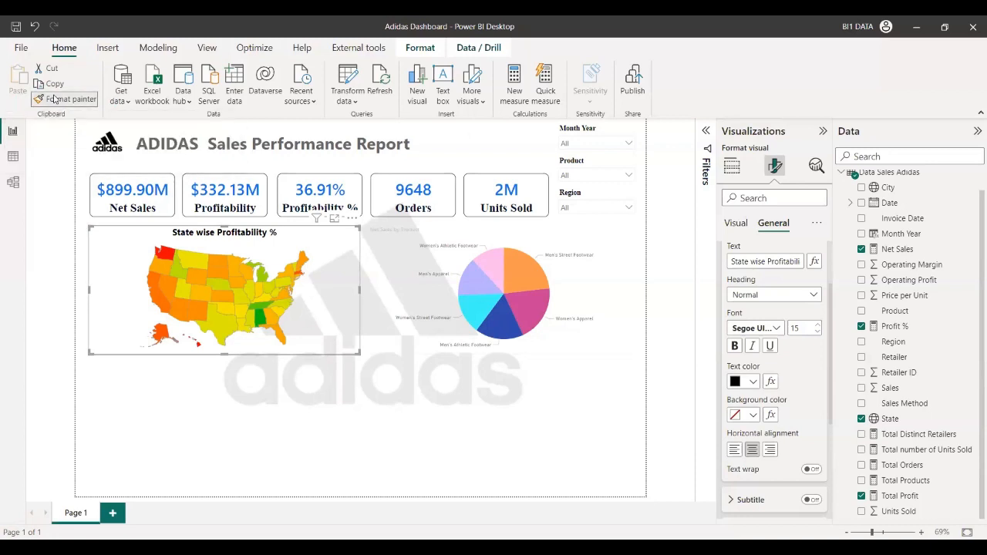
pyautogui.click(437, 241)
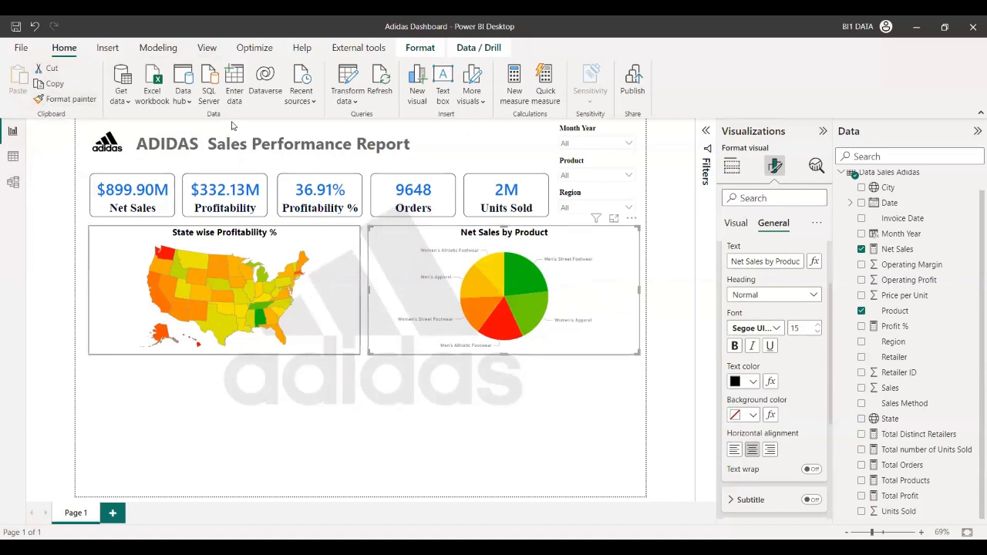
# Inspect the pie chart's slice colours and undo the formatting copied from the state map.
pyautogui.click(738, 224)
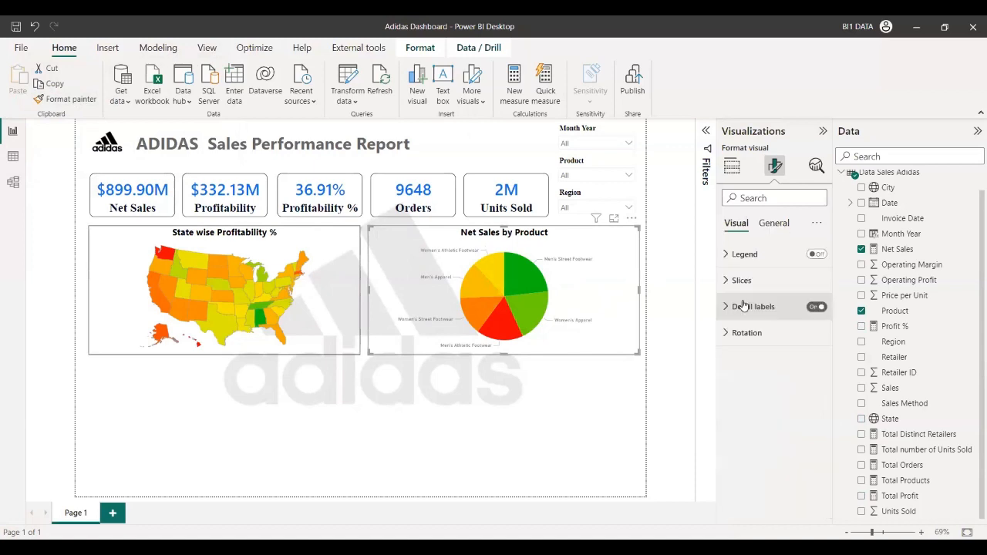
pyautogui.click(741, 280)
pyautogui.scroll(-2, 748, 328)
pyautogui.scroll(2, 748, 386)
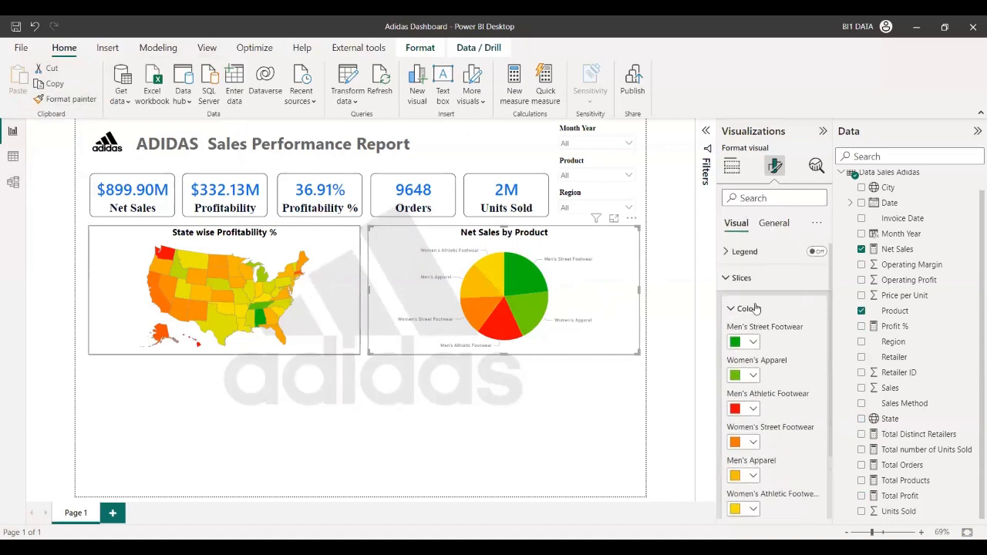
pyautogui.scroll(-2, 748, 457)
pyautogui.scroll(-1, 748, 456)
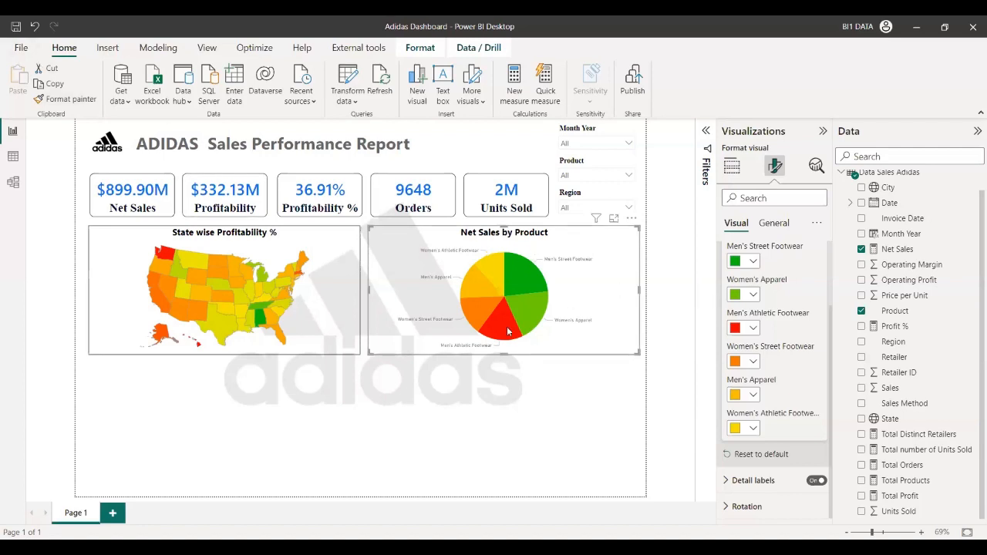
pyautogui.click(35, 26)
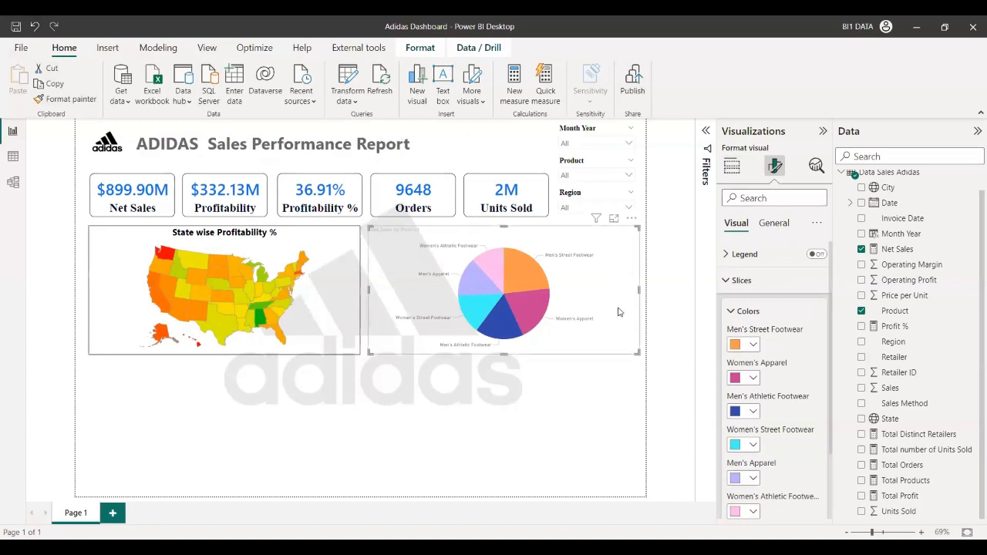
# Set the pie chart title's heading style to Normal and its font to Segoe UI Bold, size 15.
pyautogui.click(774, 223)
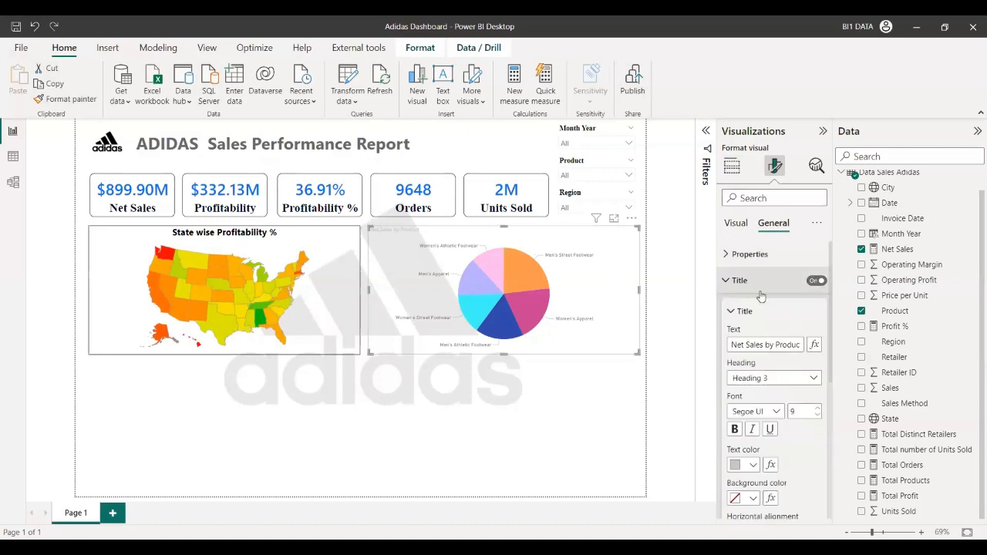
pyautogui.click(775, 378)
pyautogui.click(776, 393)
pyautogui.click(801, 410)
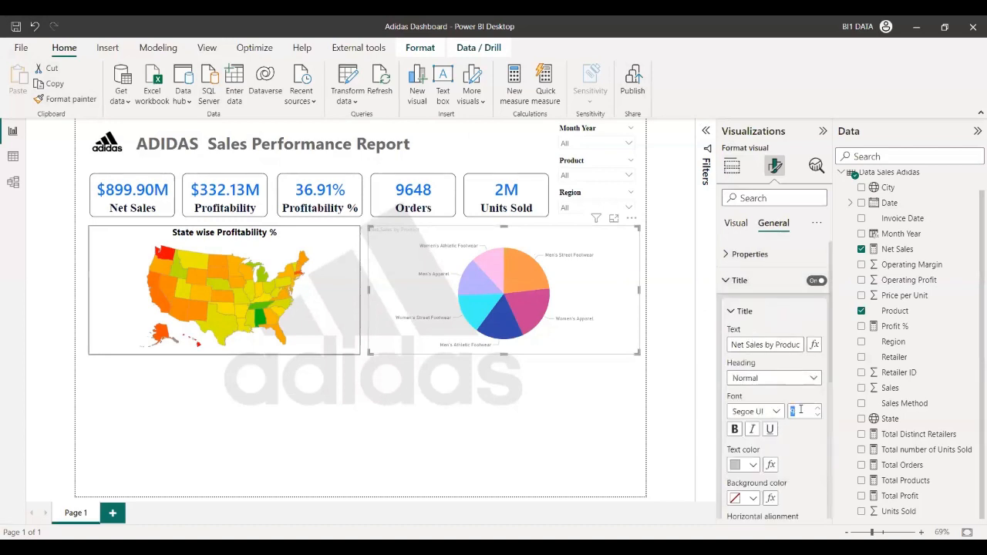
pyautogui.write('15')
pyautogui.click(772, 411)
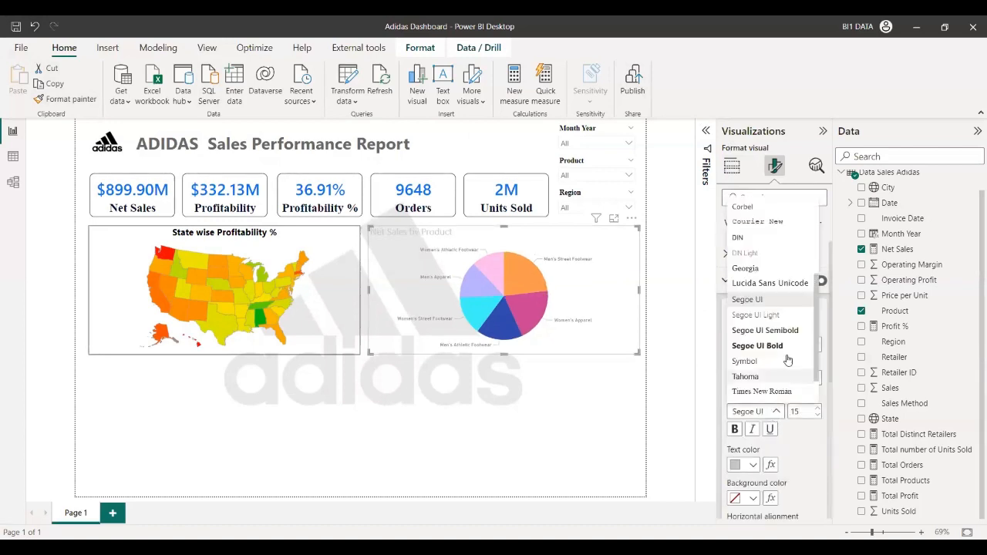
pyautogui.click(758, 346)
# Colour the pie chart's title black and centre it horizontally.
pyautogui.click(754, 465)
pyautogui.click(745, 409)
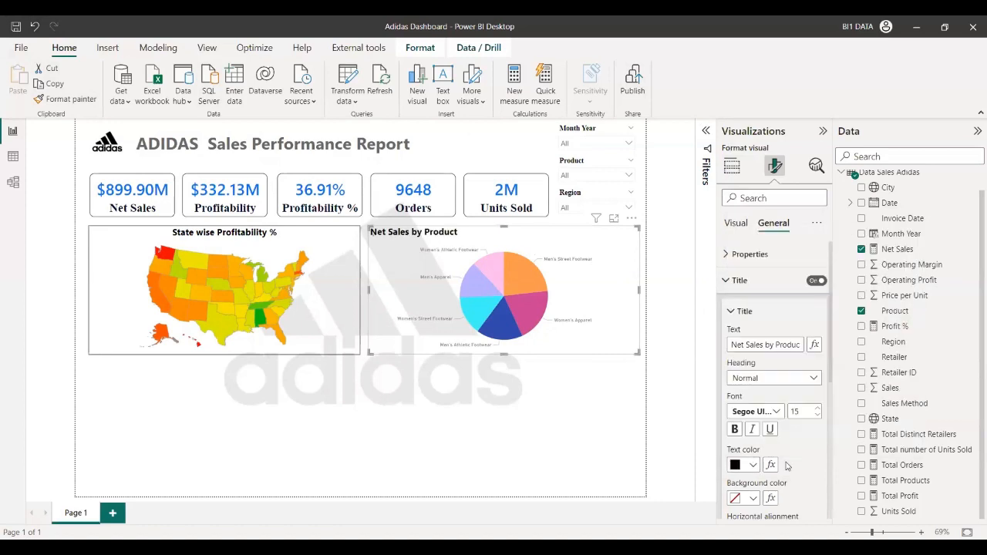
pyautogui.scroll(-2, 748, 440)
pyautogui.click(752, 407)
pyautogui.scroll(5, 752, 370)
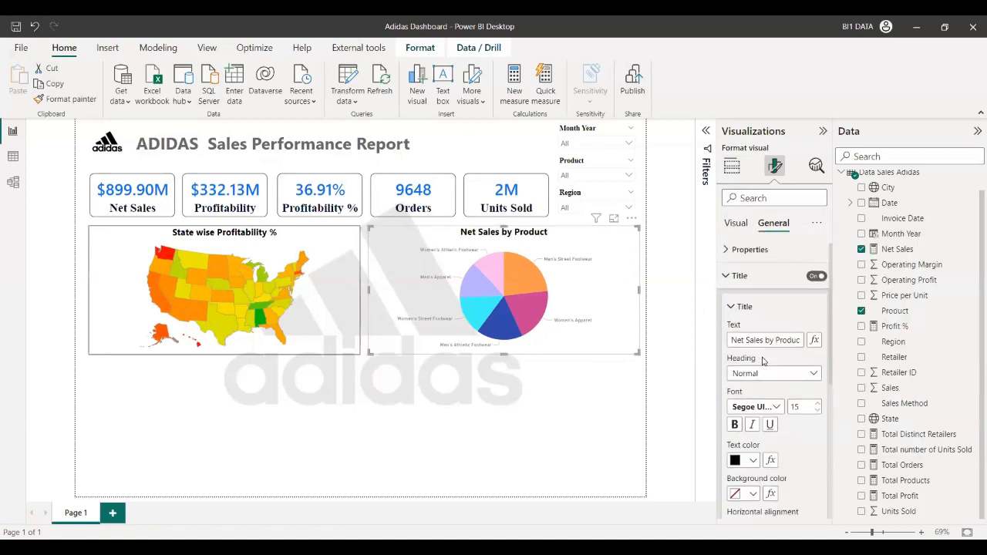
# Set the text size of the pie chart's detail labels to 12.
pyautogui.click(748, 254)
pyautogui.click(735, 226)
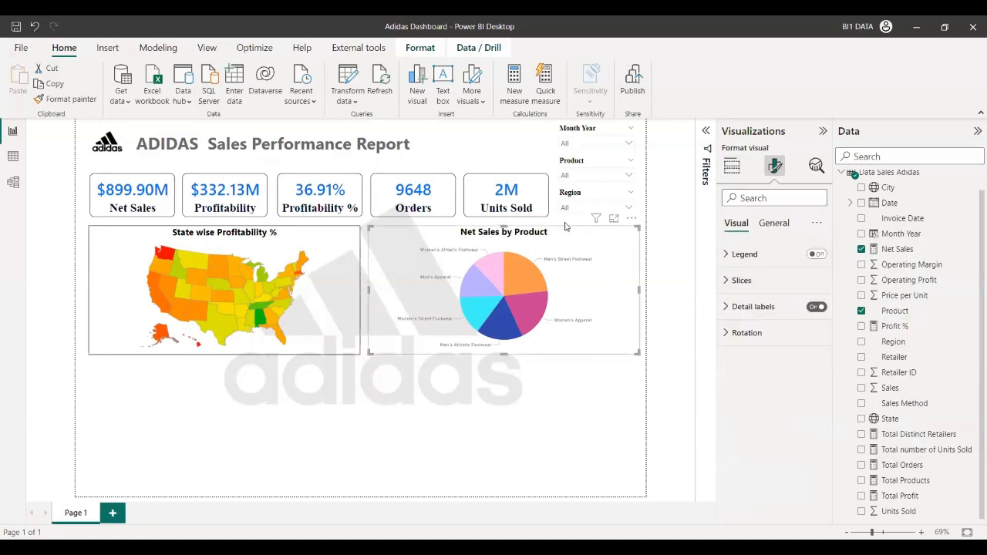
pyautogui.click(740, 282)
pyautogui.click(733, 280)
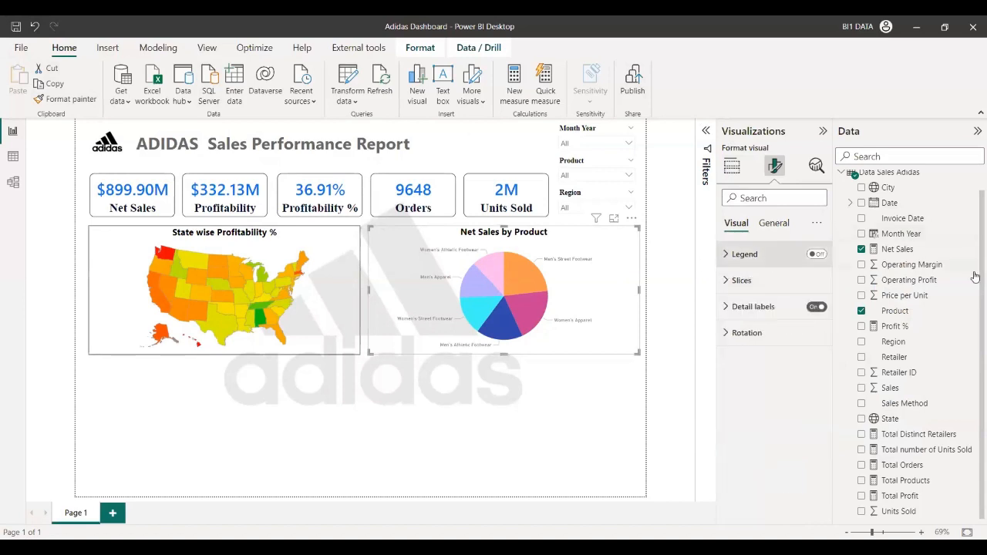
pyautogui.click(737, 306)
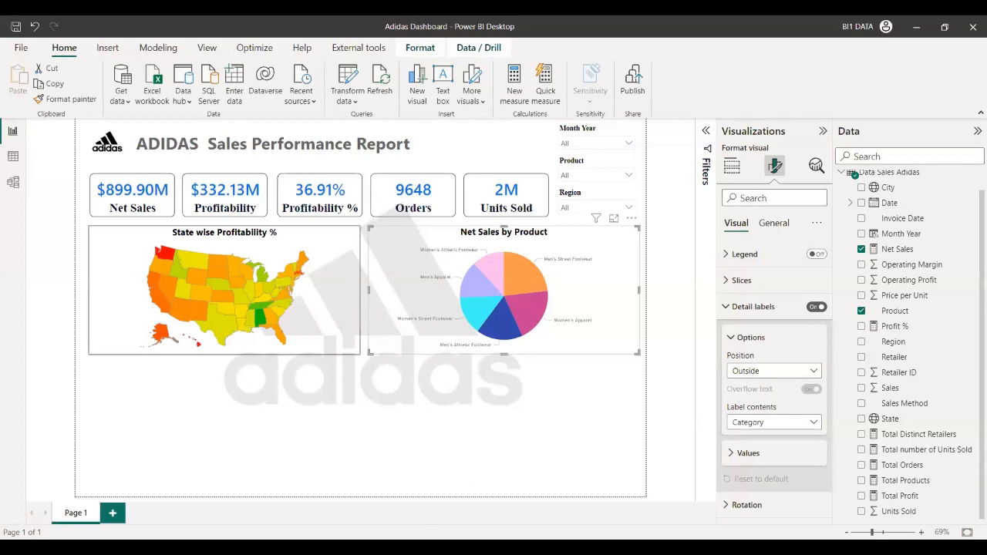
pyautogui.click(786, 371)
pyautogui.click(761, 363)
pyautogui.click(748, 453)
pyautogui.scroll(-1, 752, 448)
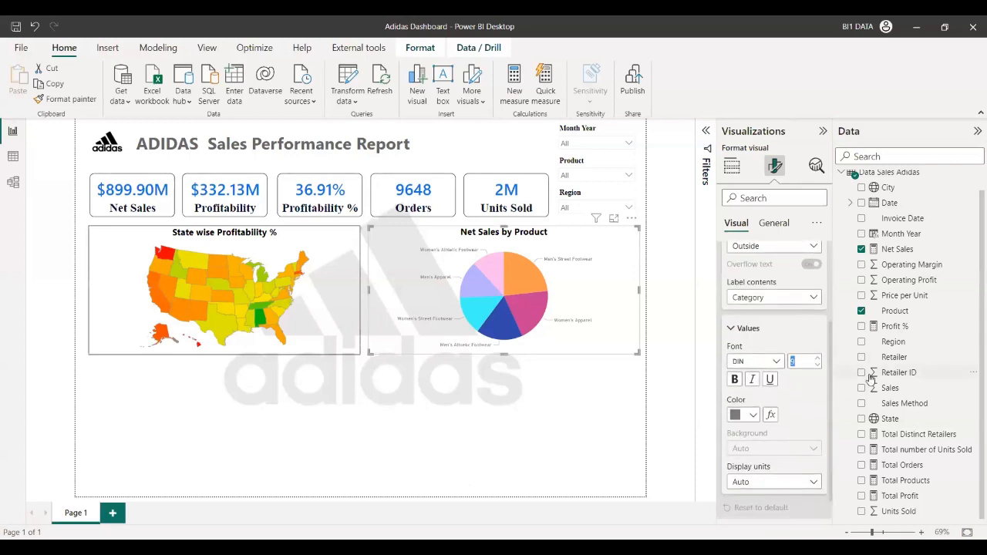
pyautogui.write('15')
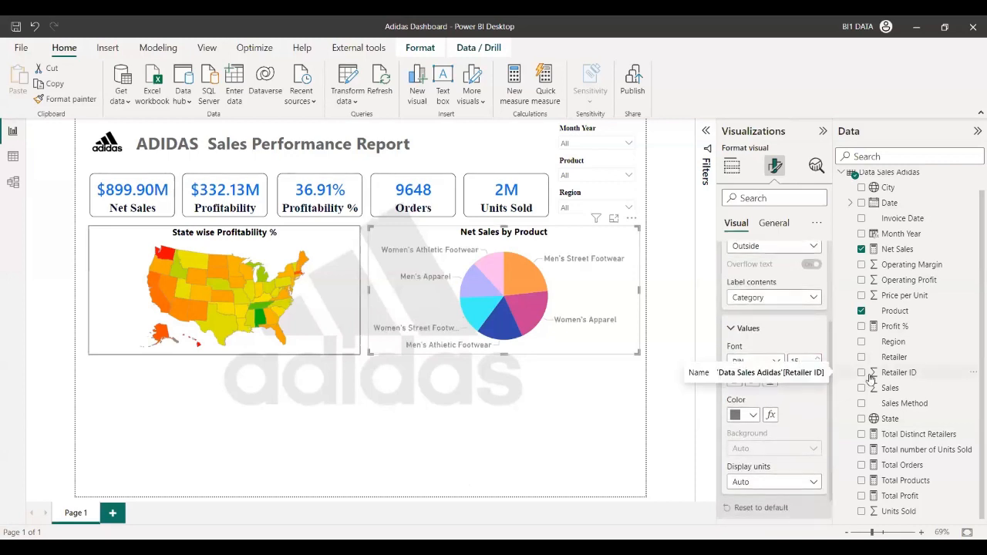
pyautogui.press('BackSpace')
pyautogui.write('2')
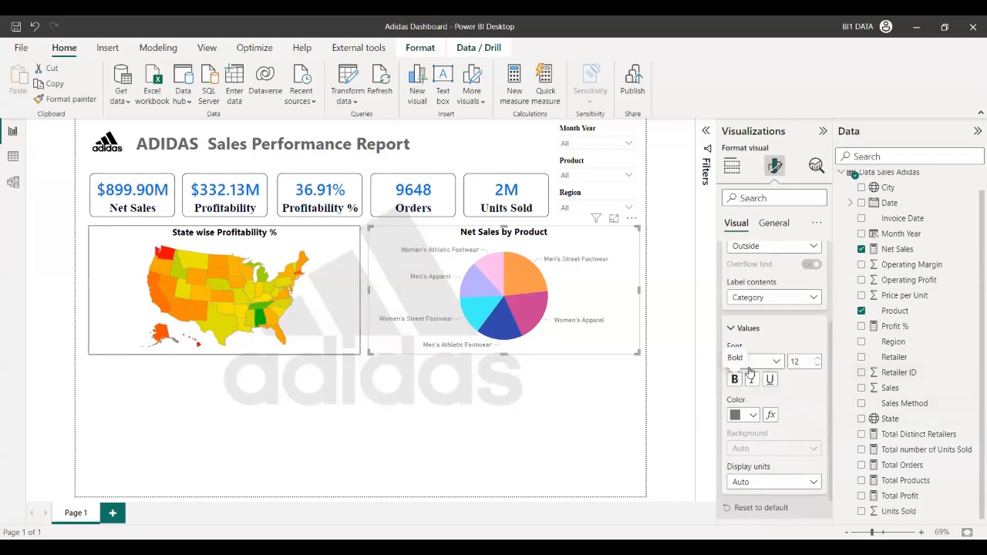
# Set the pie chart's detail label font to Segoe UI Bold and colour the labels black.
pyautogui.click(752, 362)
pyautogui.scroll(-6, 776, 270)
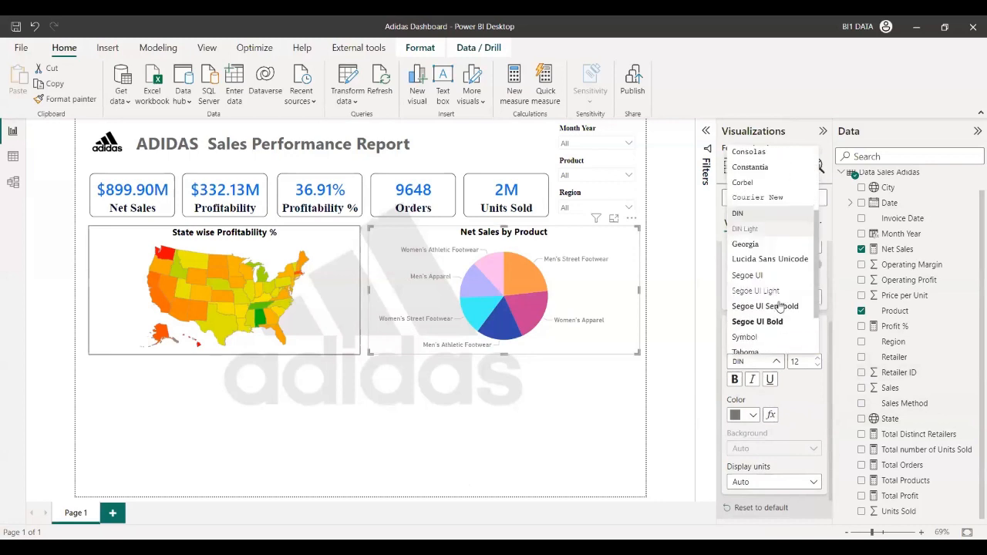
pyautogui.click(778, 320)
pyautogui.click(750, 415)
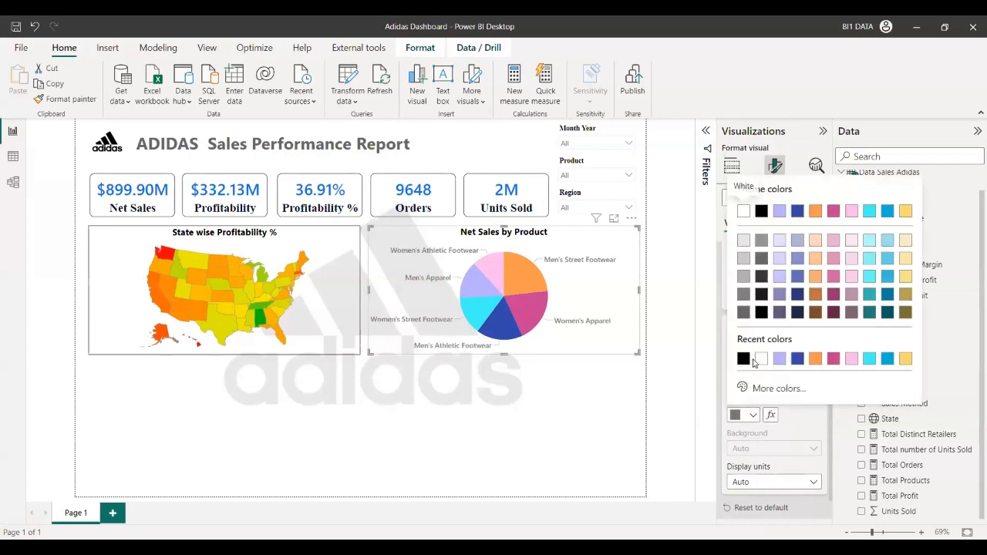
pyautogui.click(744, 359)
pyautogui.scroll(-1, 783, 386)
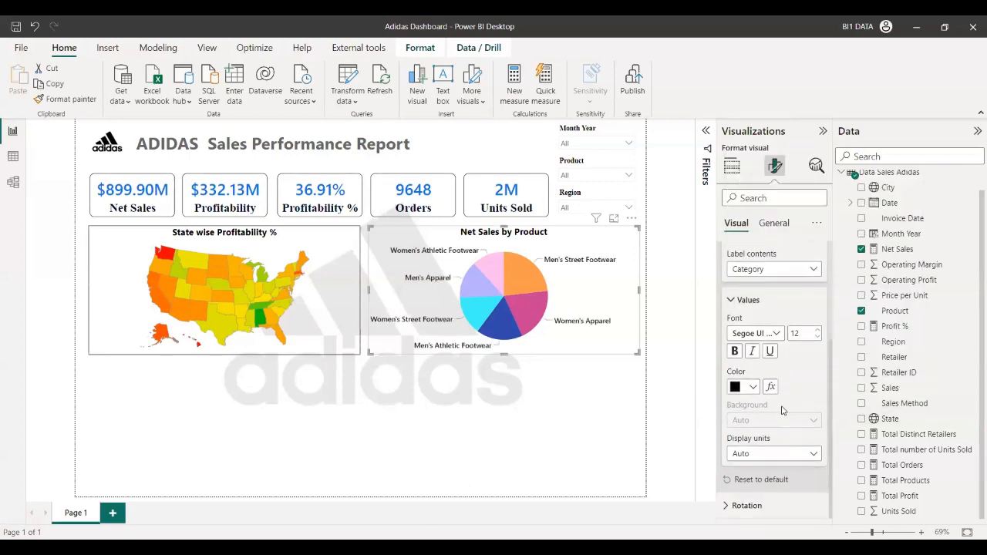
pyautogui.scroll(5, 783, 401)
pyautogui.scroll(-1, 789, 363)
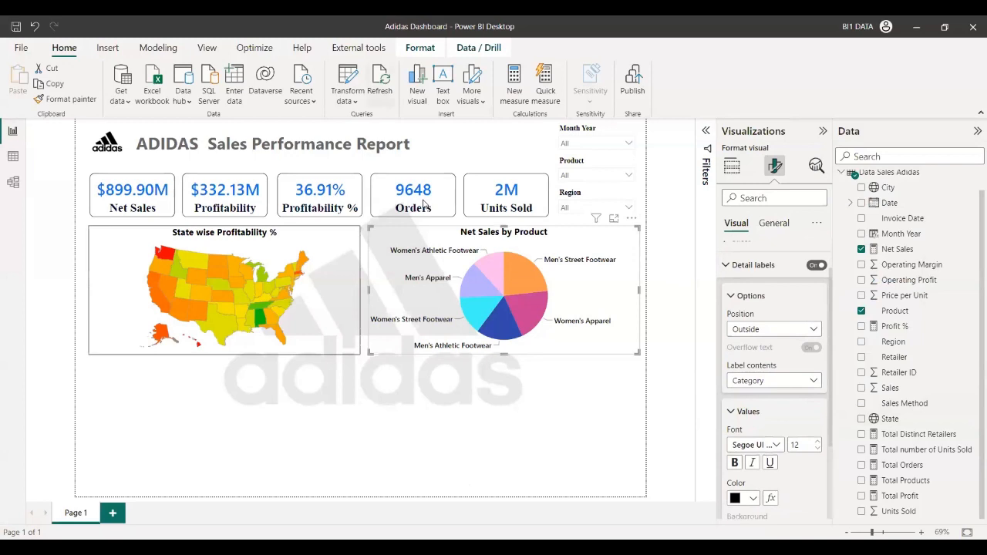
pyautogui.click(115, 106)
pyautogui.press('Escape')
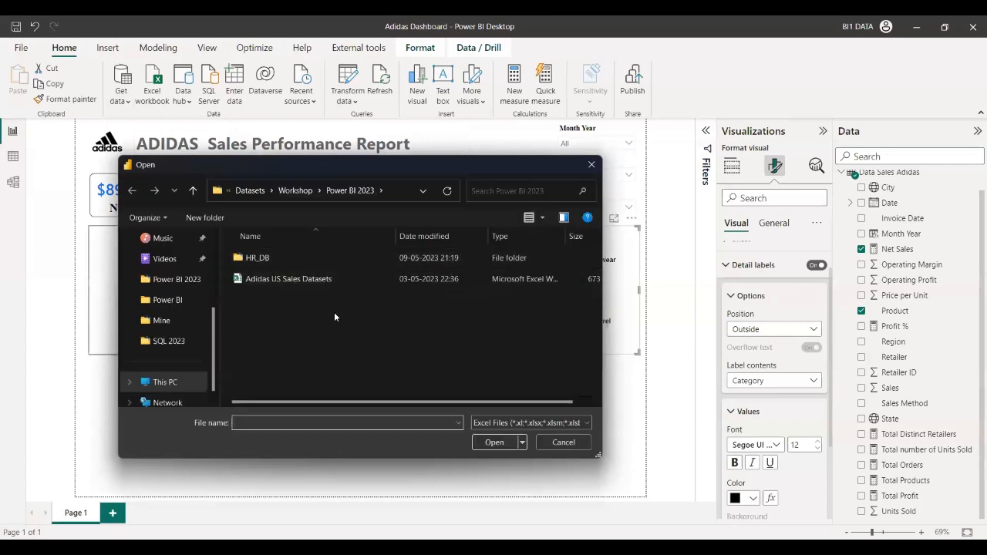
pyautogui.click(563, 442)
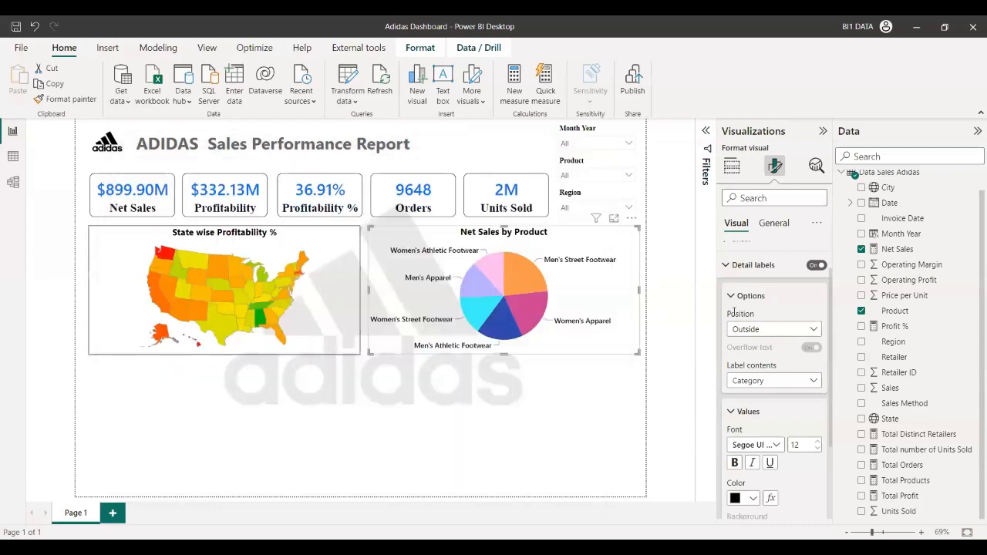
# Try different detail label contents on the pie chart, from Category and Data value through to Data value, percent of total.
pyautogui.click(763, 383)
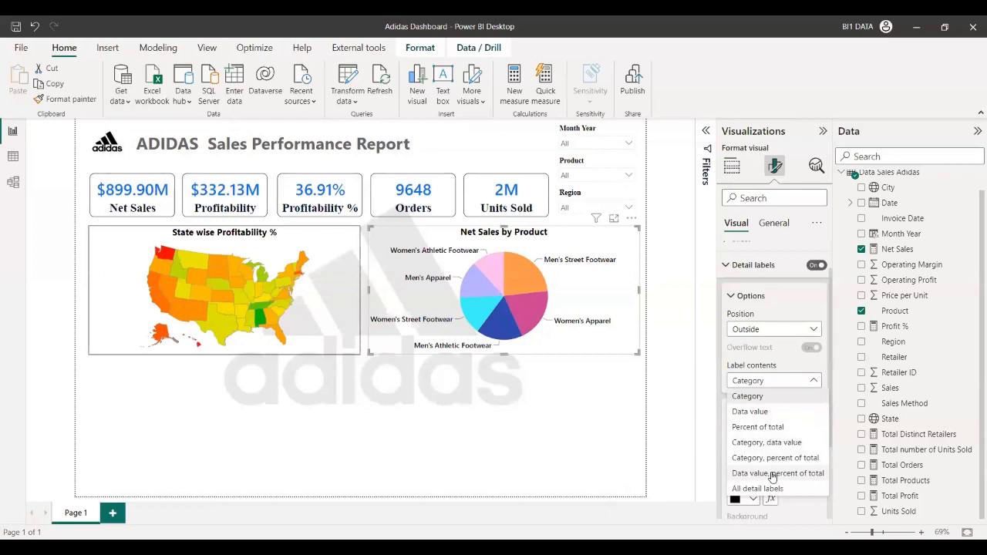
pyautogui.click(769, 401)
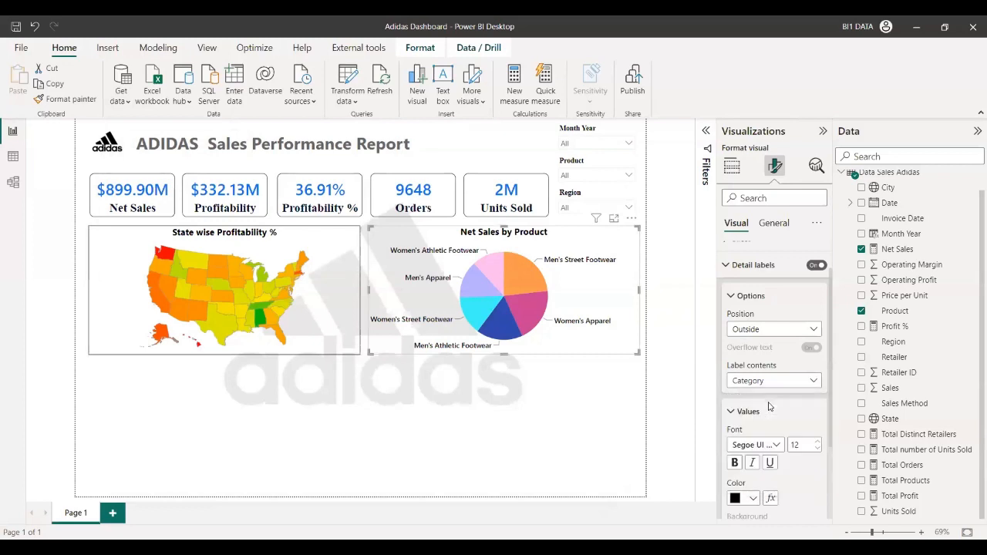
pyautogui.click(767, 380)
pyautogui.click(752, 414)
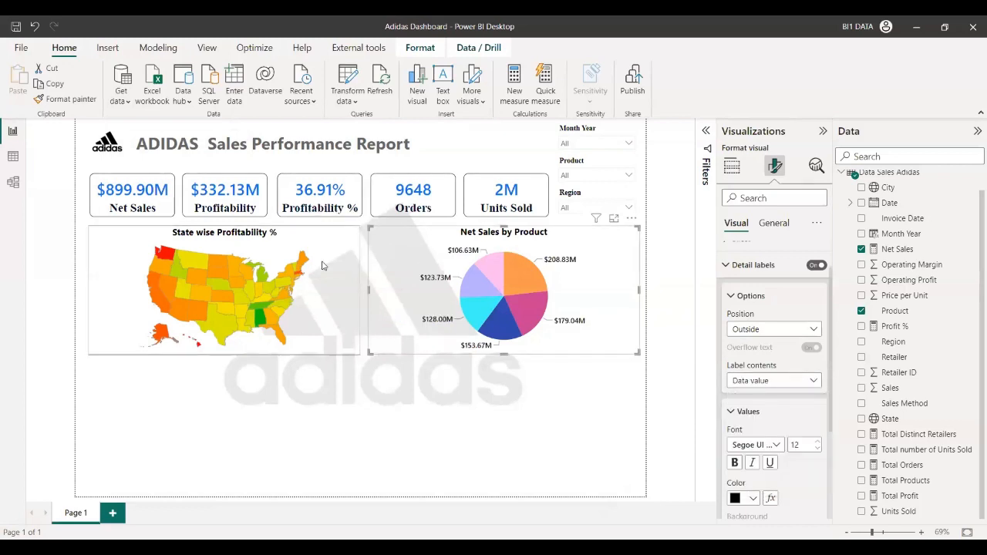
pyautogui.click(767, 381)
pyautogui.click(400, 308)
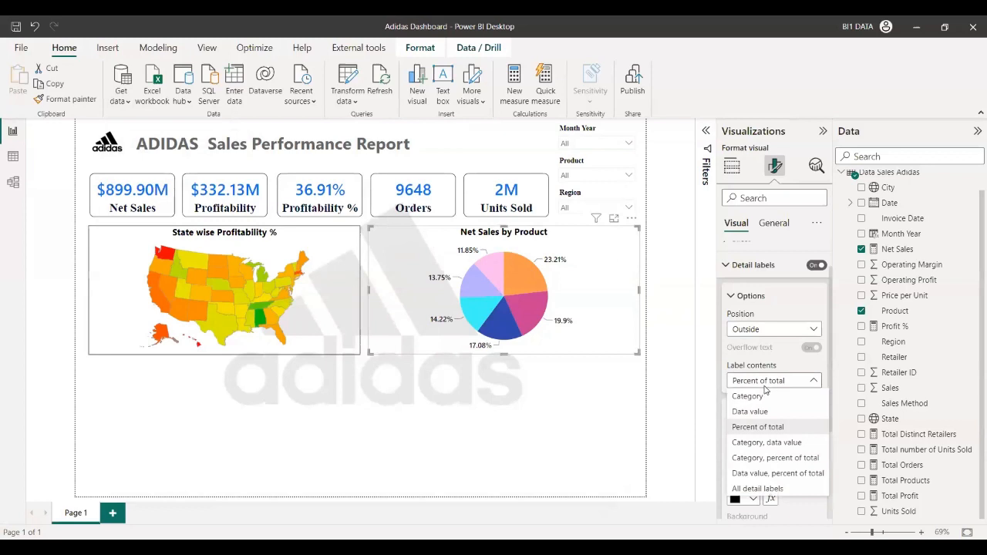
pyautogui.click(766, 442)
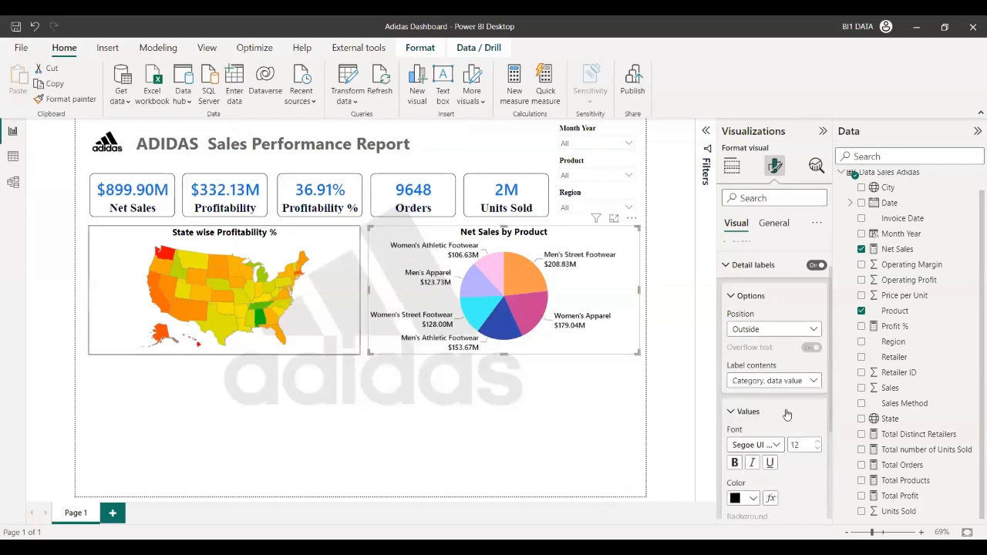
pyautogui.click(788, 381)
pyautogui.click(787, 459)
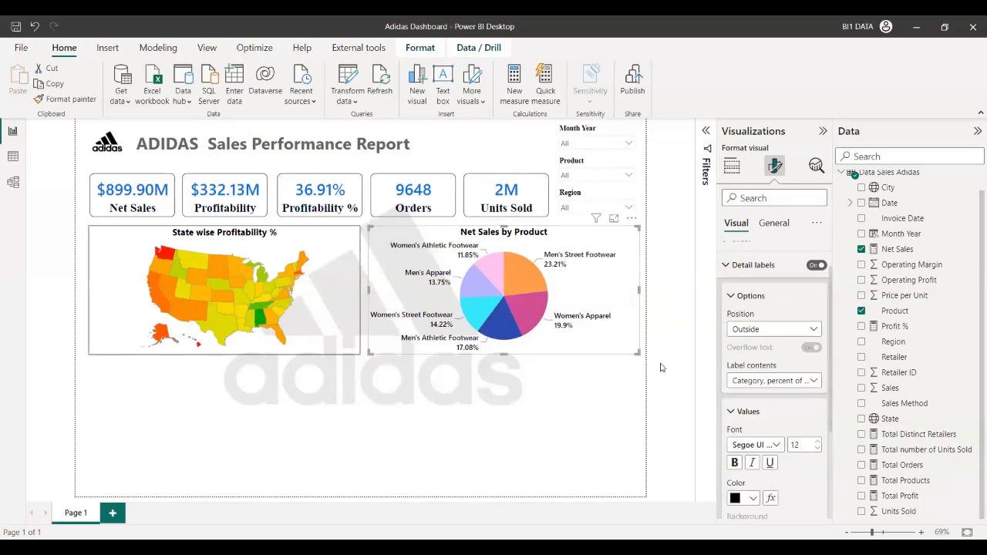
pyautogui.click(775, 381)
pyautogui.click(769, 473)
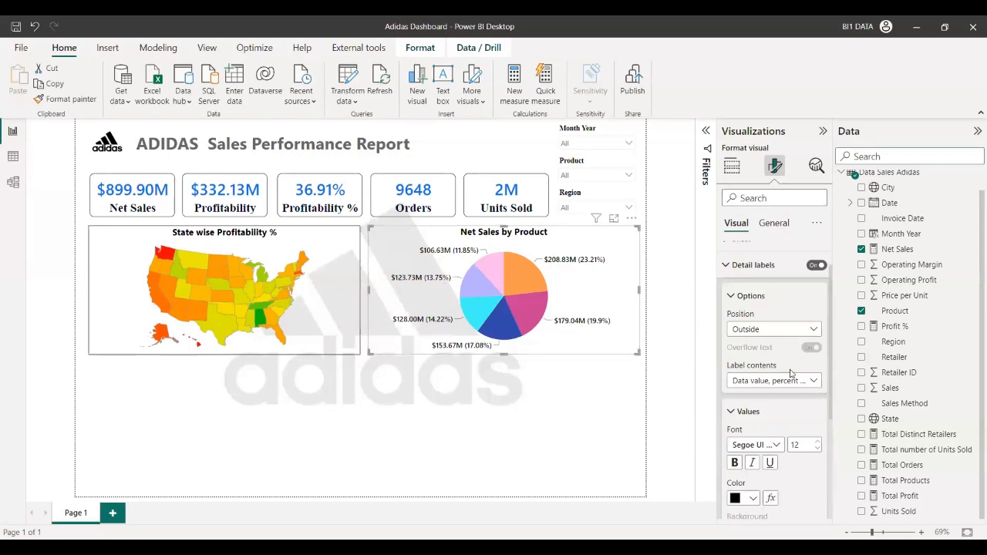
# Turn on the pie chart's legend and try it in the Center left and Center right positions.
pyautogui.scroll(2, 812, 254)
pyautogui.click(815, 254)
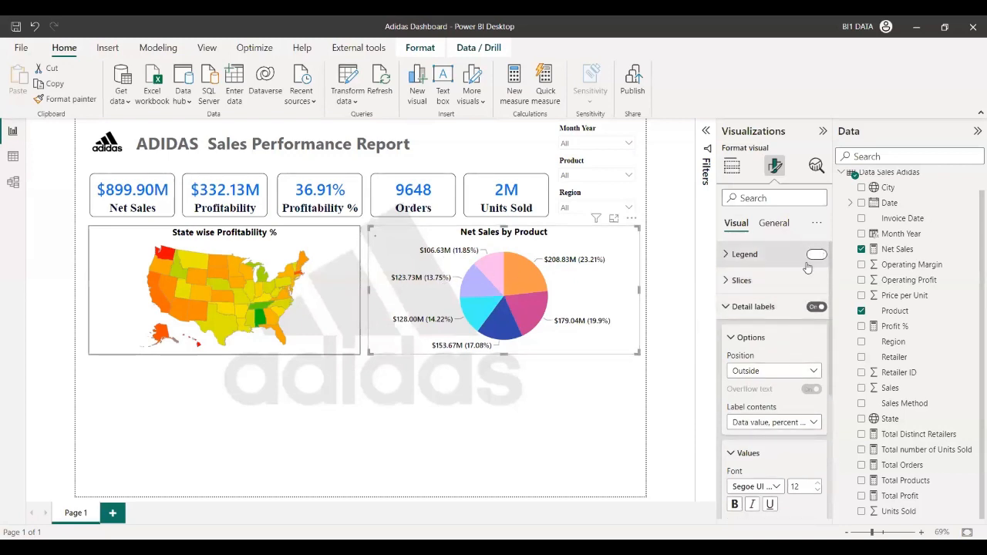
pyautogui.click(745, 254)
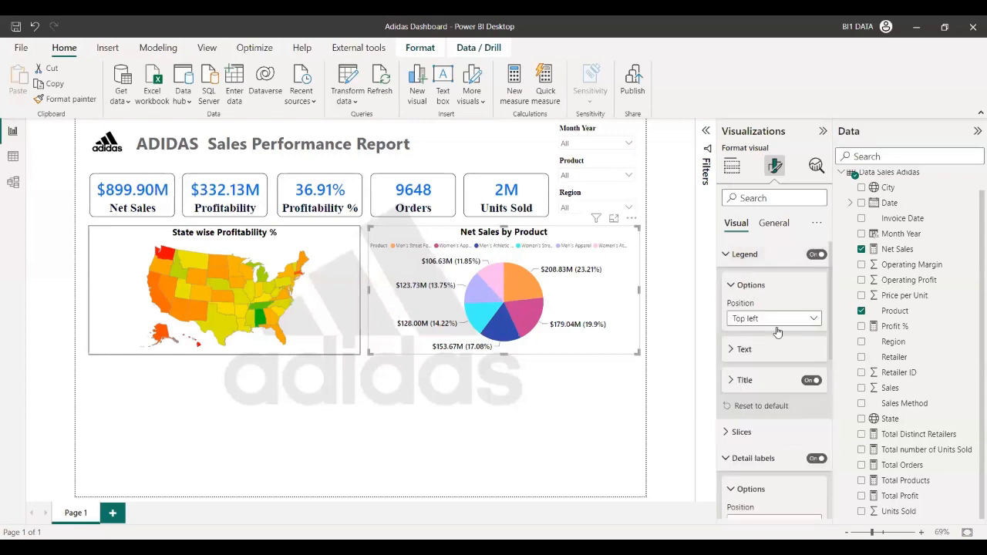
pyautogui.click(774, 317)
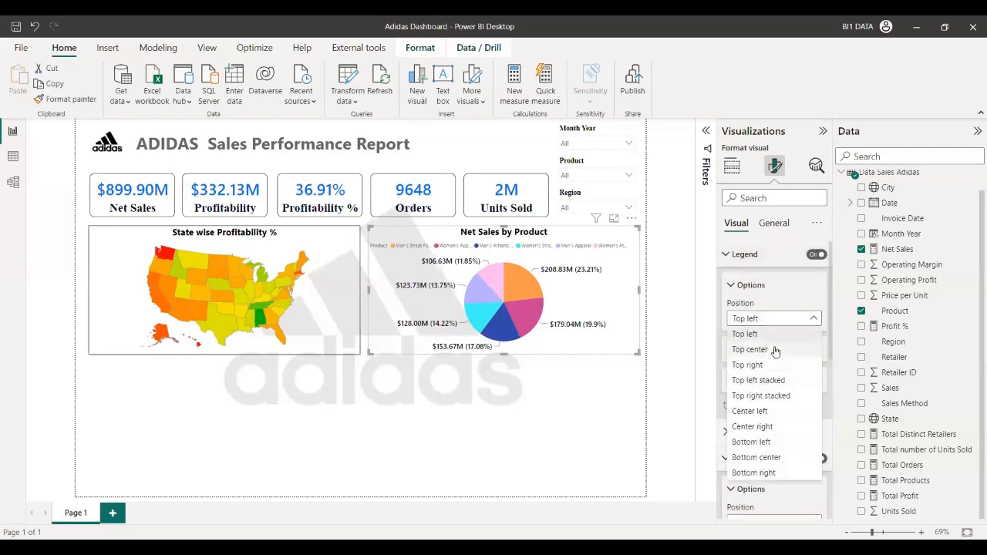
pyautogui.click(775, 410)
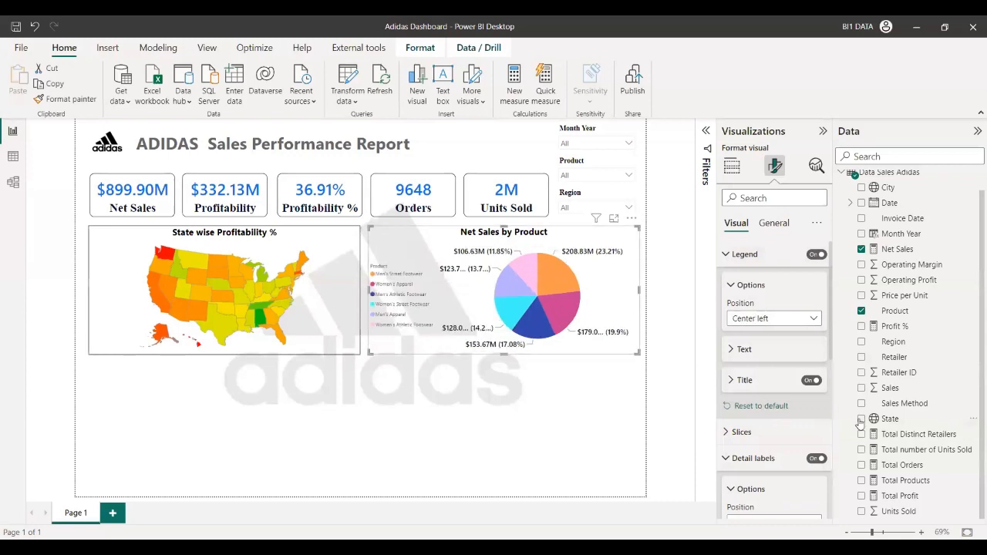
pyautogui.click(779, 319)
pyautogui.click(760, 426)
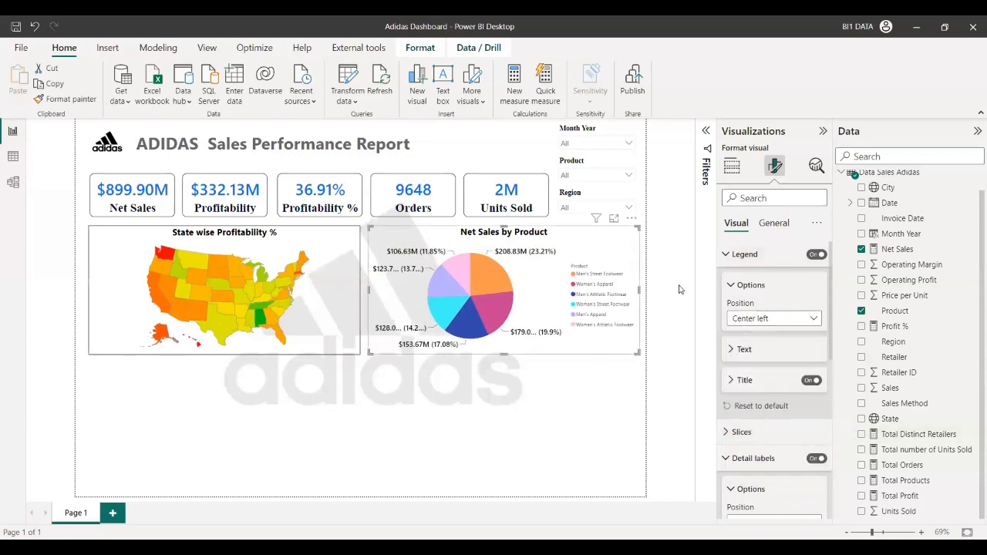
# Try the pie chart's legend text at size 12 and turn the legend off.
pyautogui.click(740, 349)
pyautogui.click(801, 383)
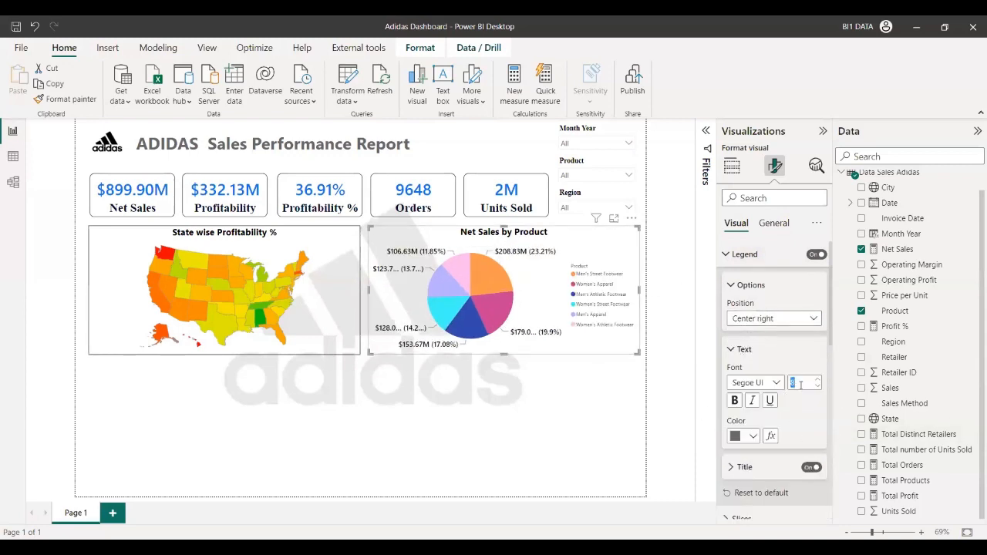
pyautogui.write('12')
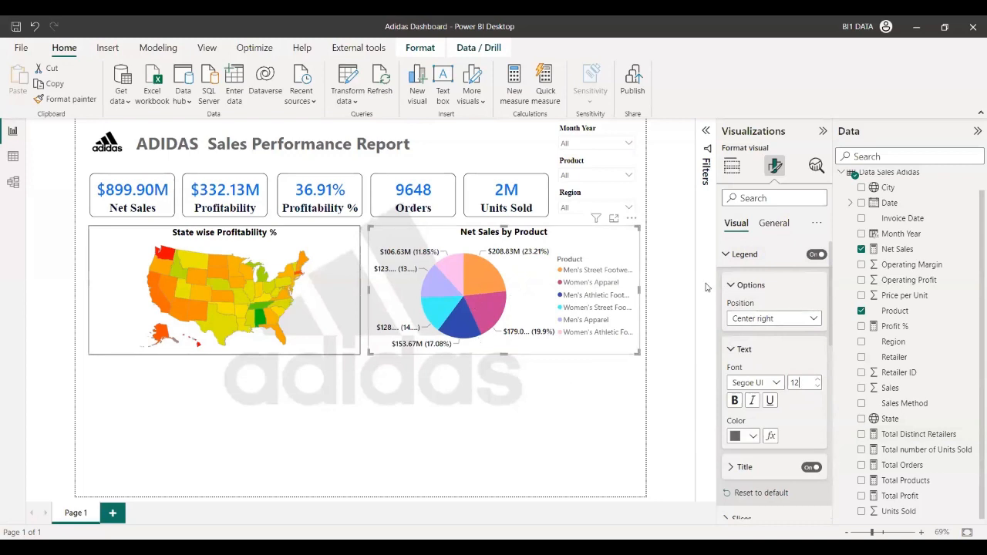
pyautogui.click(740, 258)
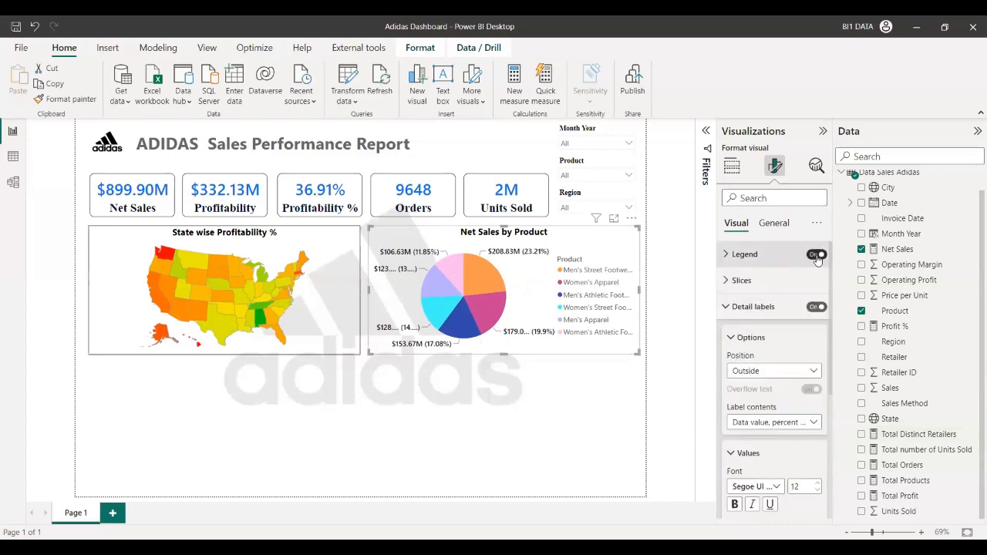
pyautogui.click(816, 255)
# Try All detail labels on the pie chart and set the label contents to Category, percent of total.
pyautogui.scroll(-1, 758, 453)
pyautogui.scroll(-1, 759, 453)
pyautogui.click(785, 300)
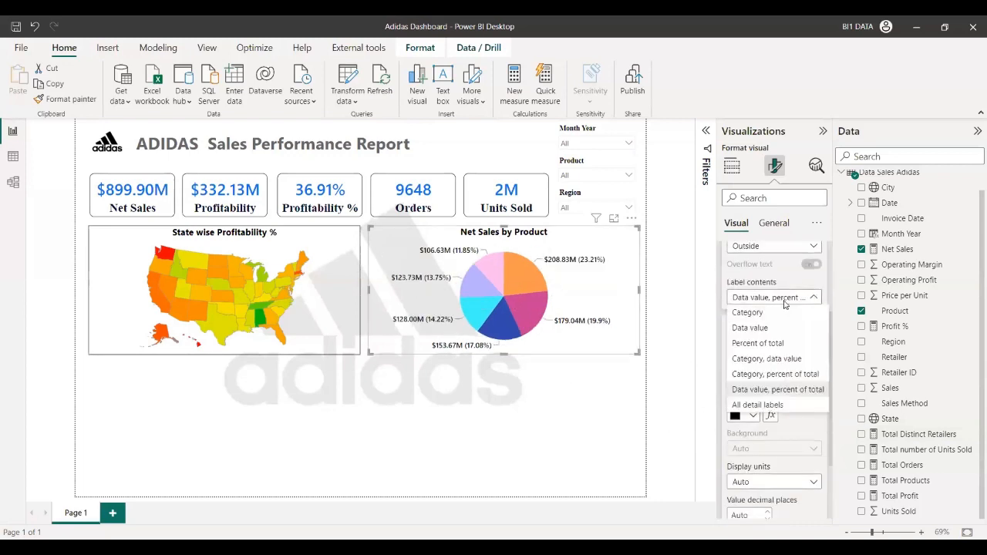
pyautogui.click(771, 405)
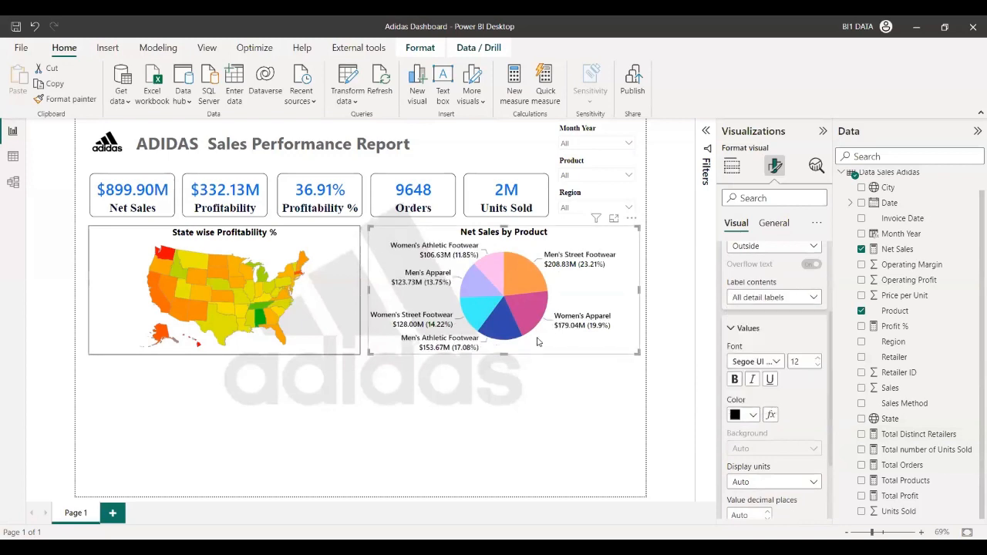
pyautogui.click(814, 299)
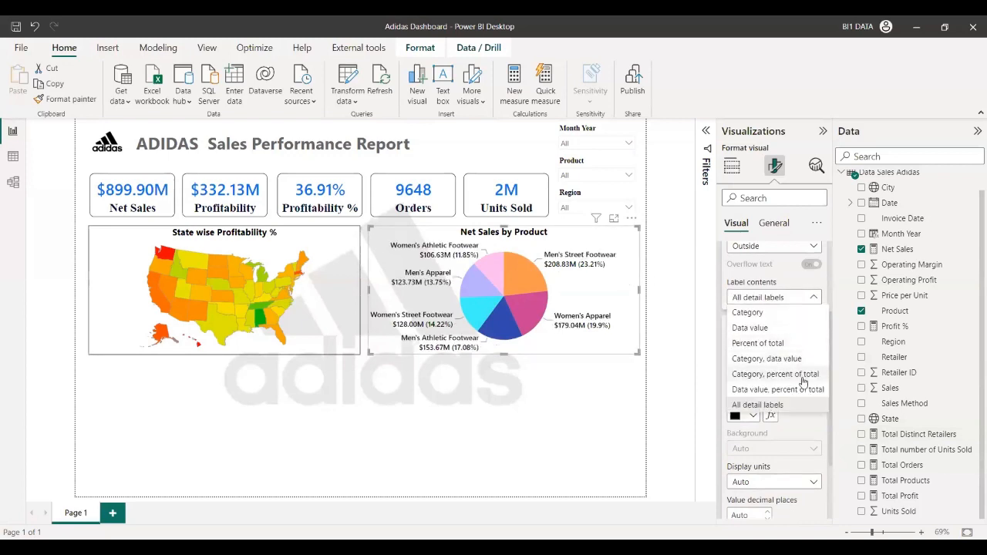
pyautogui.click(775, 375)
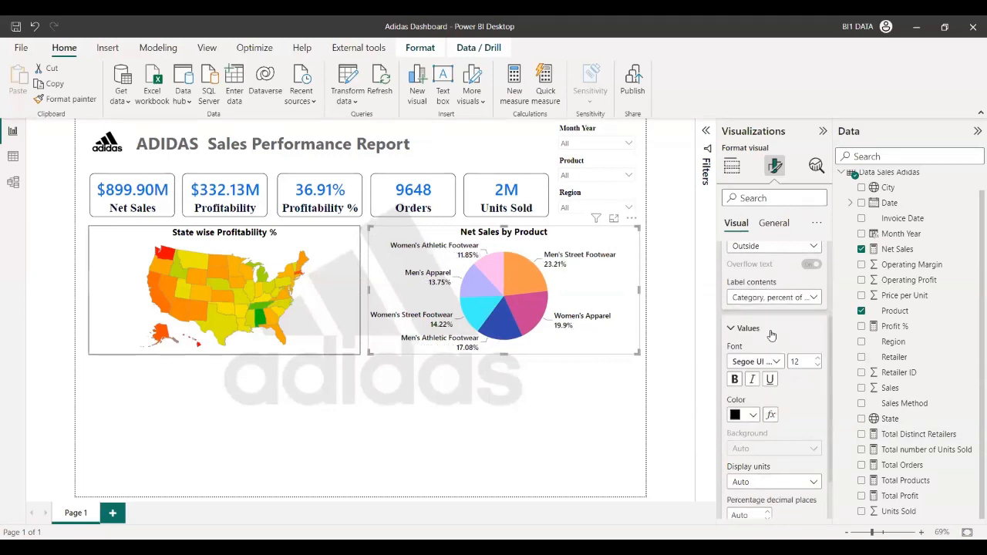
pyautogui.scroll(3, 771, 335)
pyautogui.click(727, 306)
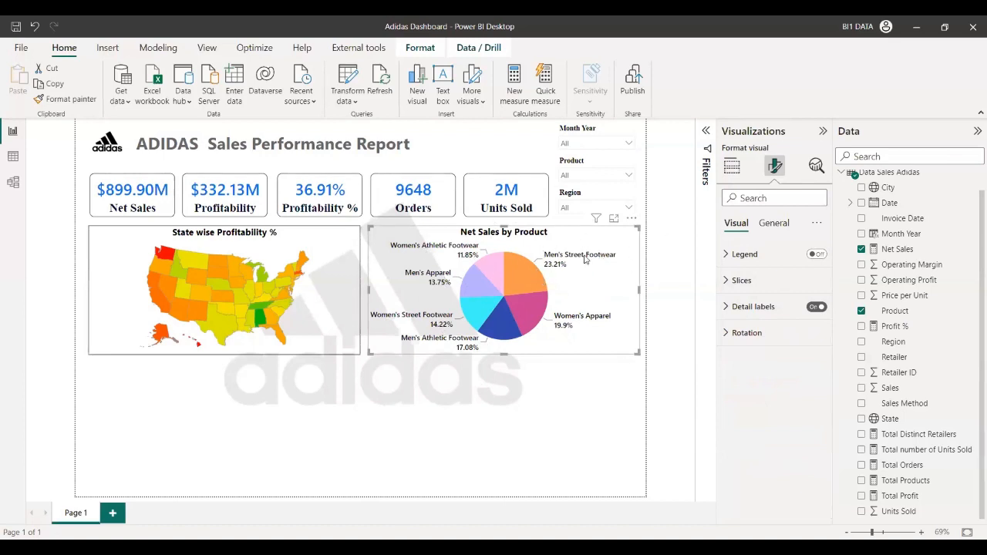
# Turn on the visual border around the Net Sales by Product pie chart and deselect the chart.
pyautogui.click(776, 226)
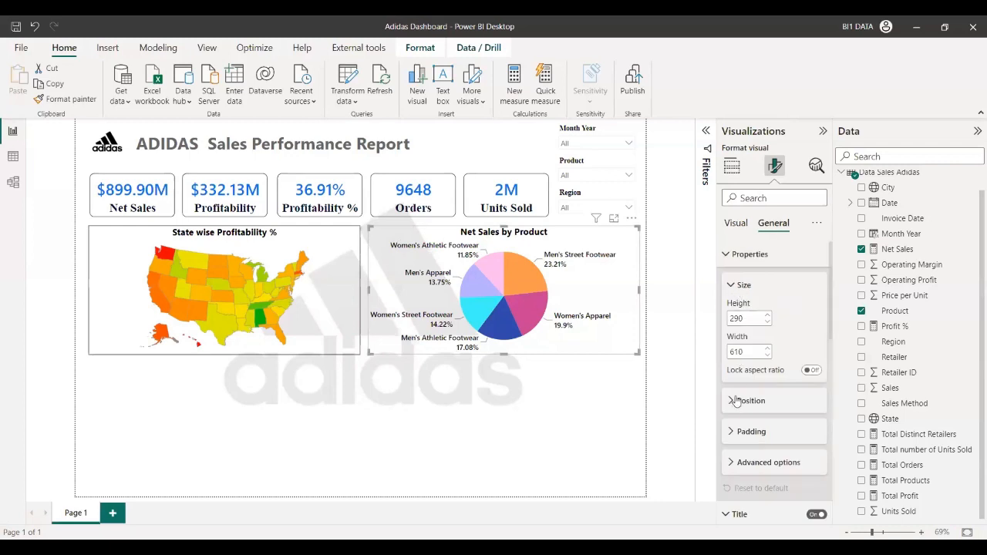
pyautogui.click(736, 285)
pyautogui.click(733, 255)
pyautogui.click(735, 280)
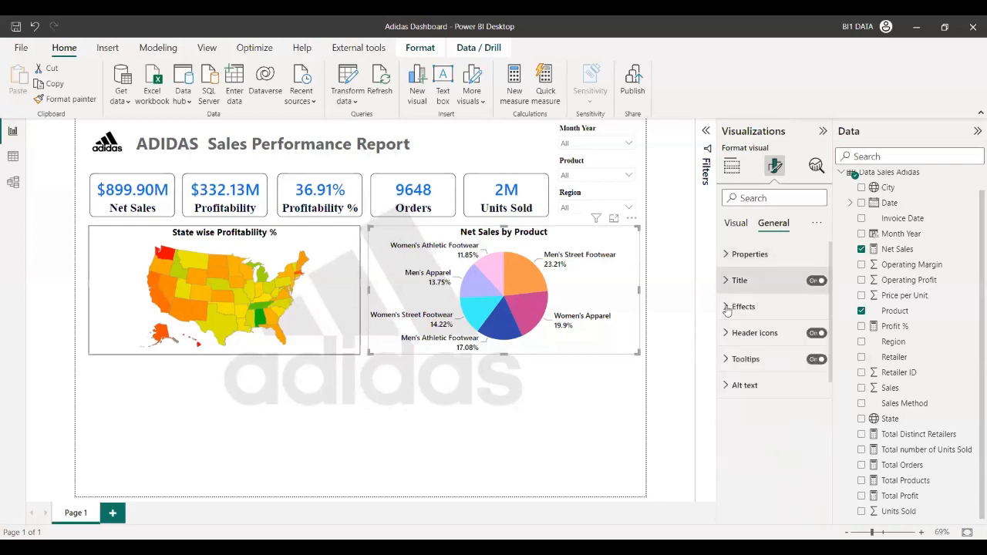
pyautogui.click(737, 307)
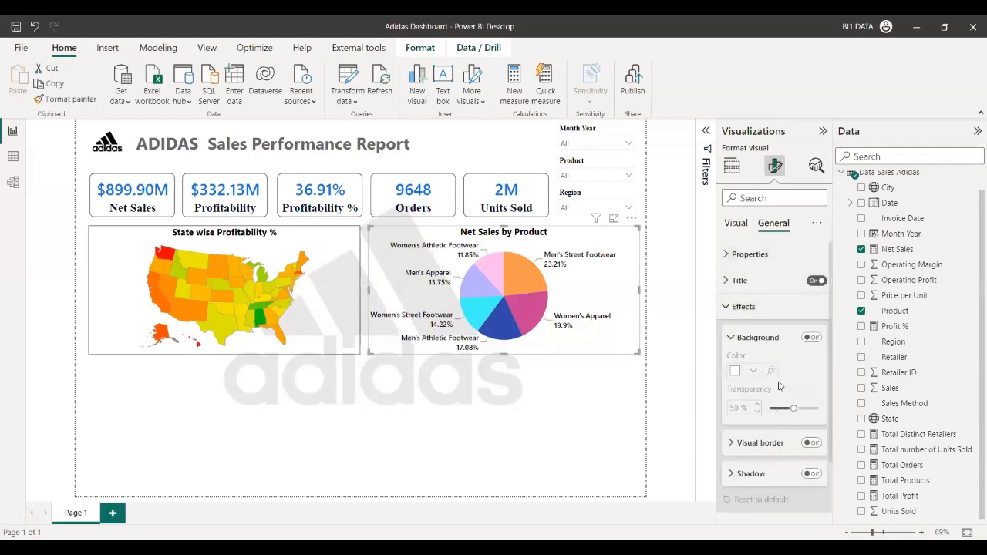
pyautogui.click(812, 443)
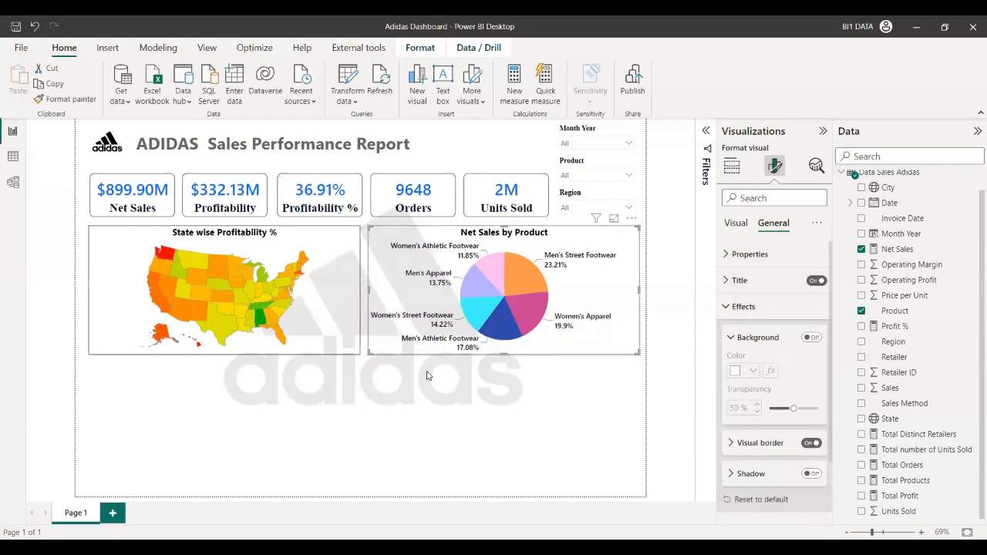
pyautogui.click(435, 430)
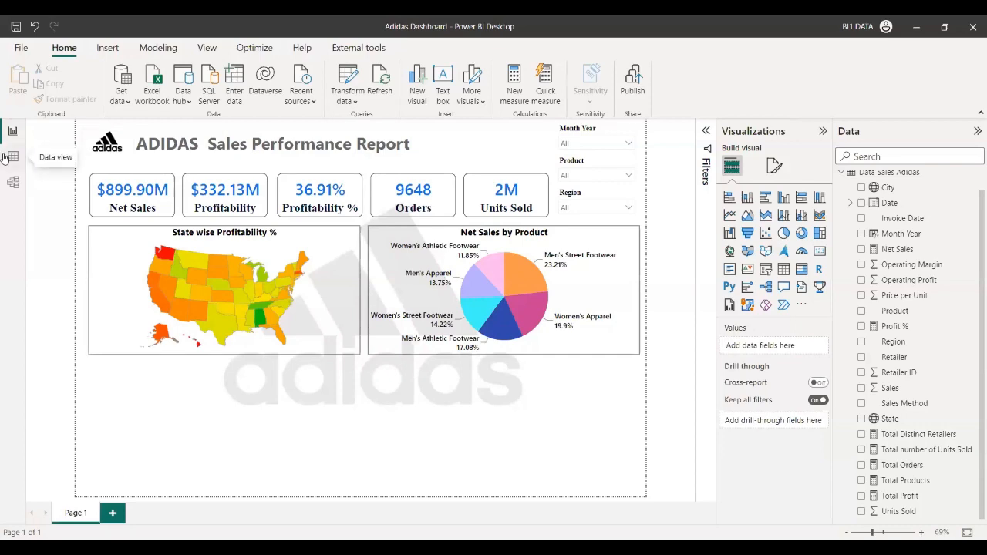
# Examine the columns of the Data Sales Adidas table in Data view, from Retailer across to Units Sold.
pyautogui.press('Right')
pyautogui.press('Right')
pyautogui.press('Right')
pyautogui.press('Right')
pyautogui.press('Right')
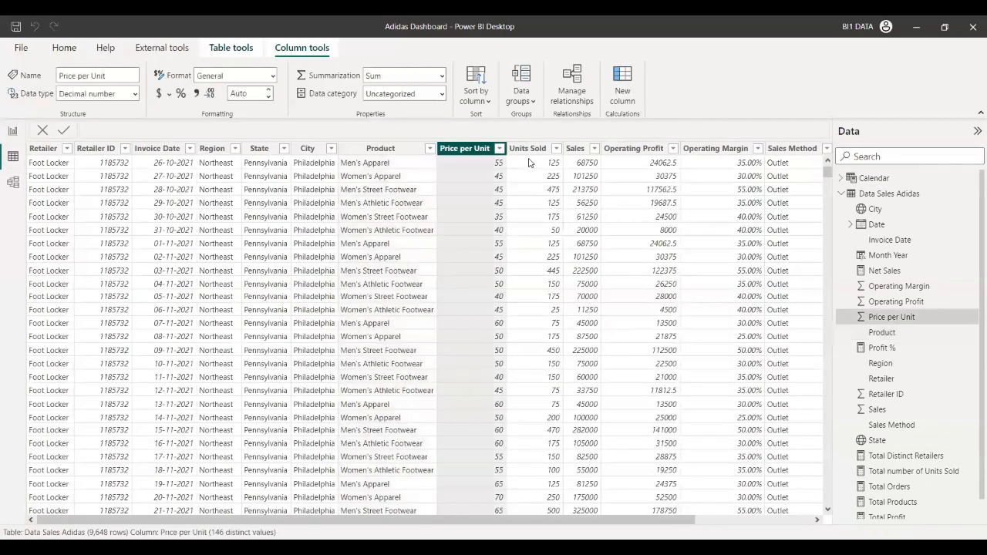
pyautogui.press('Right')
pyautogui.press('Left')
pyautogui.press('Left')
pyautogui.press('Left')
pyautogui.press('Left')
pyautogui.press('Left')
pyautogui.press('Left')
pyautogui.press('Left')
pyautogui.press('Left')
pyautogui.press('Left')
pyautogui.press('Left')
pyautogui.press('Left')
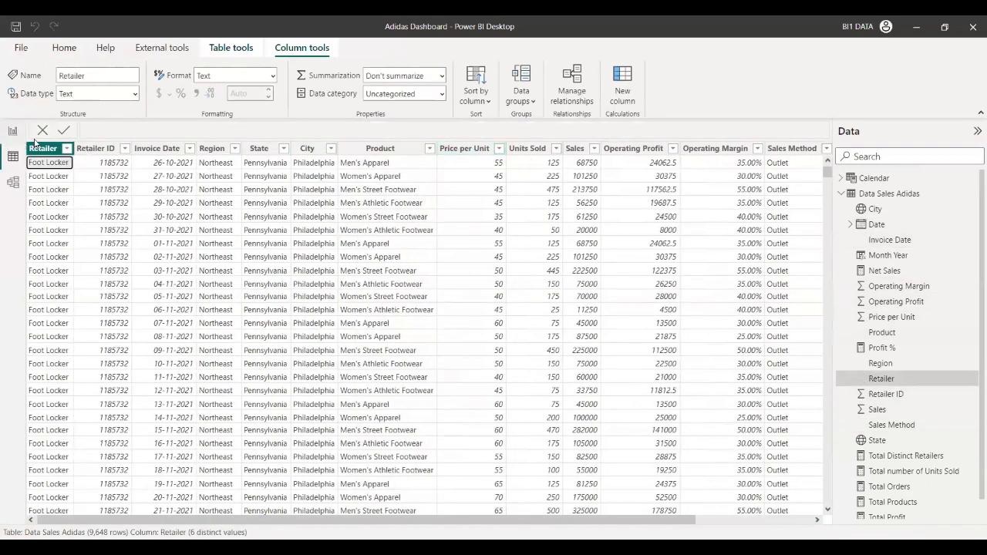
pyautogui.press('Right')
pyautogui.press('Left')
pyautogui.press('Right')
pyautogui.press('Right')
pyautogui.press('Right')
pyautogui.press('Right')
pyautogui.press('Right')
pyautogui.press('Right')
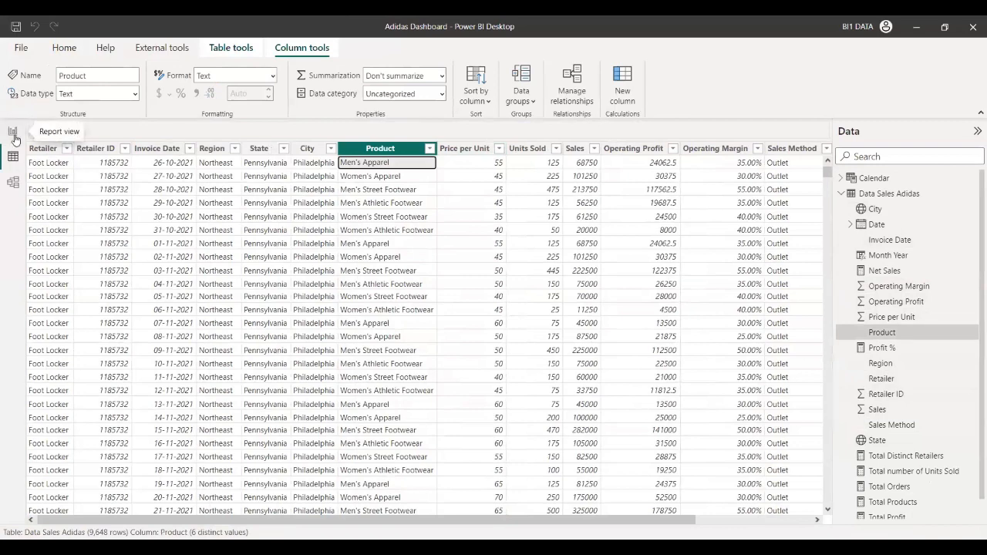
pyautogui.press('Right')
pyautogui.press('Right')
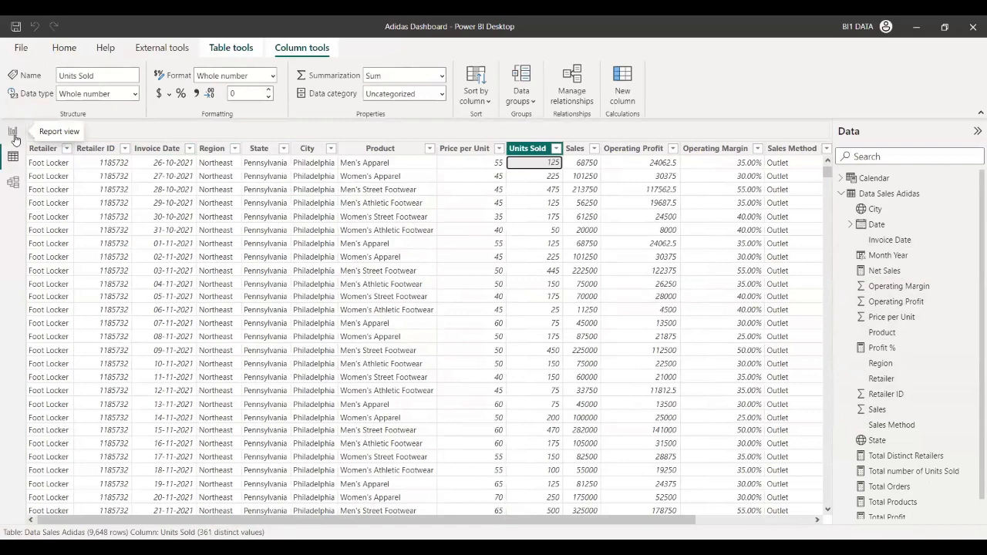
# Examine the remaining Data Sales Adidas columns from Sales through Operating Margin to Date in Data view.
pyautogui.press('Right')
pyautogui.press('Right')
pyautogui.press('Right')
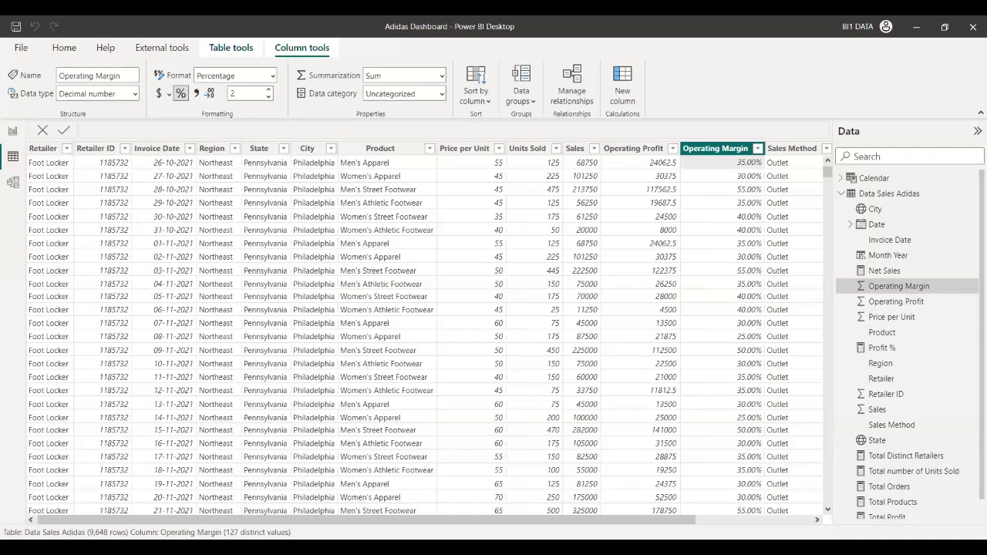
pyautogui.click(13, 132)
pyautogui.click(12, 158)
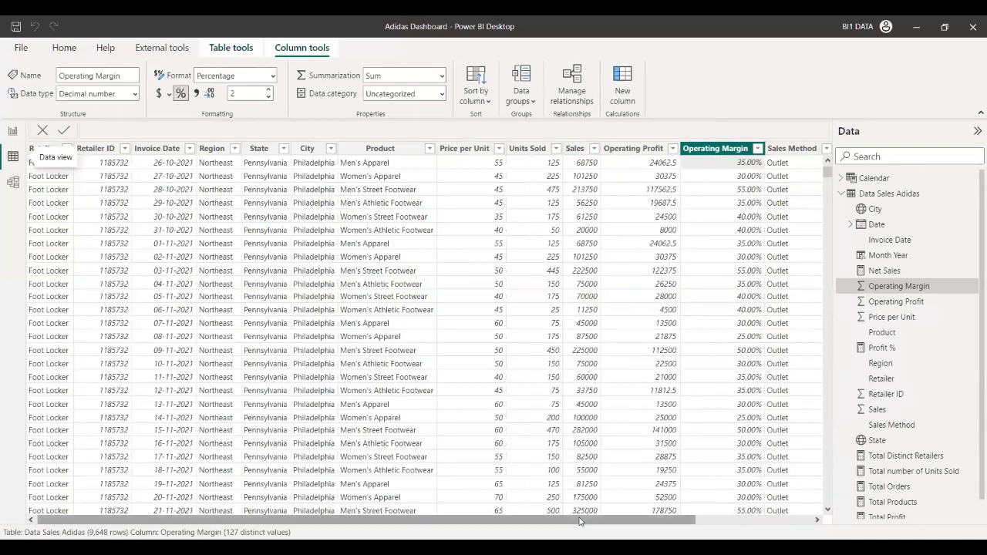
pyautogui.moveTo(580, 522); pyautogui.dragTo(621, 530)
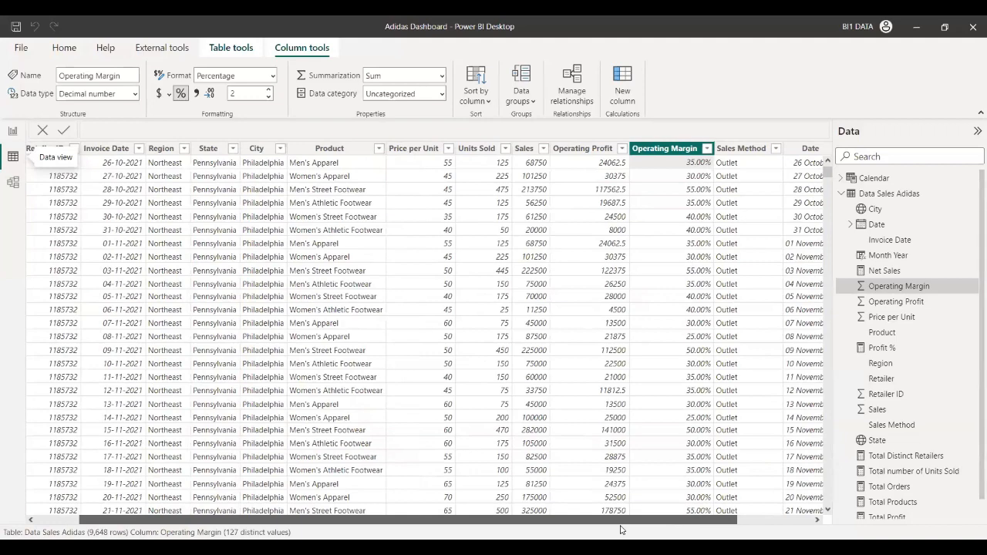
pyautogui.moveTo(622, 530); pyautogui.dragTo(457, 532)
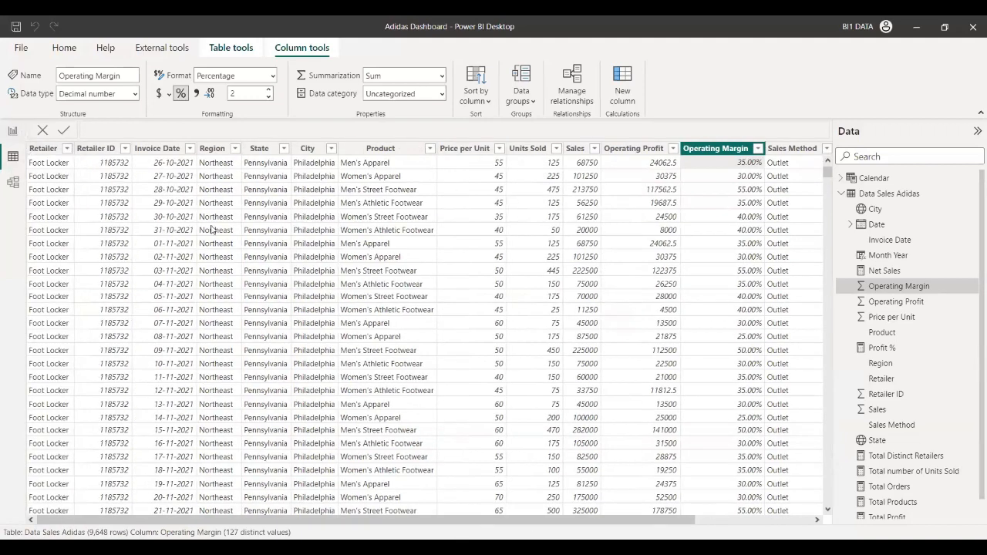
# Add a line and clustered column chart below the state map on the report page, with Product on its X-axis.
pyautogui.click(12, 131)
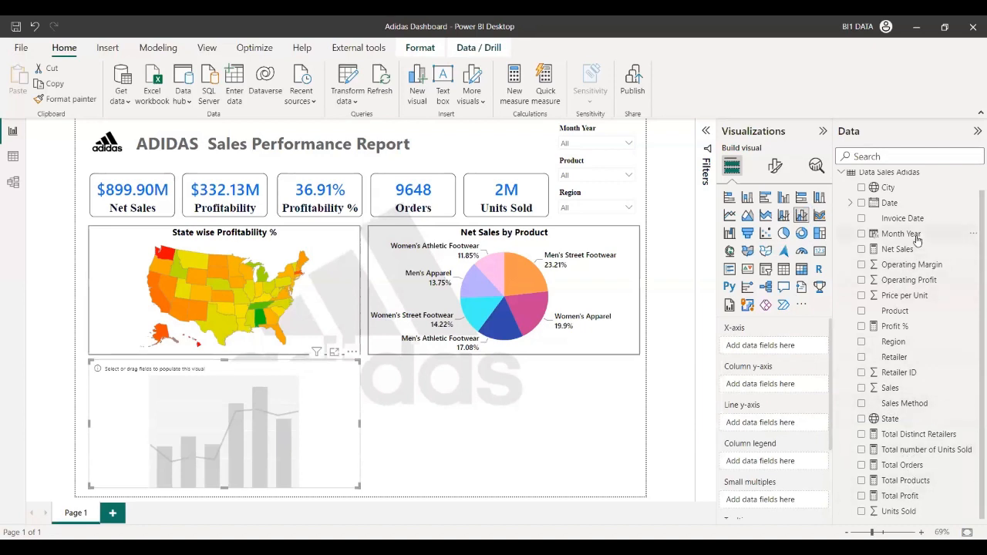
pyautogui.scroll(1, 913, 283)
pyautogui.scroll(-1, 913, 286)
pyautogui.click(844, 309)
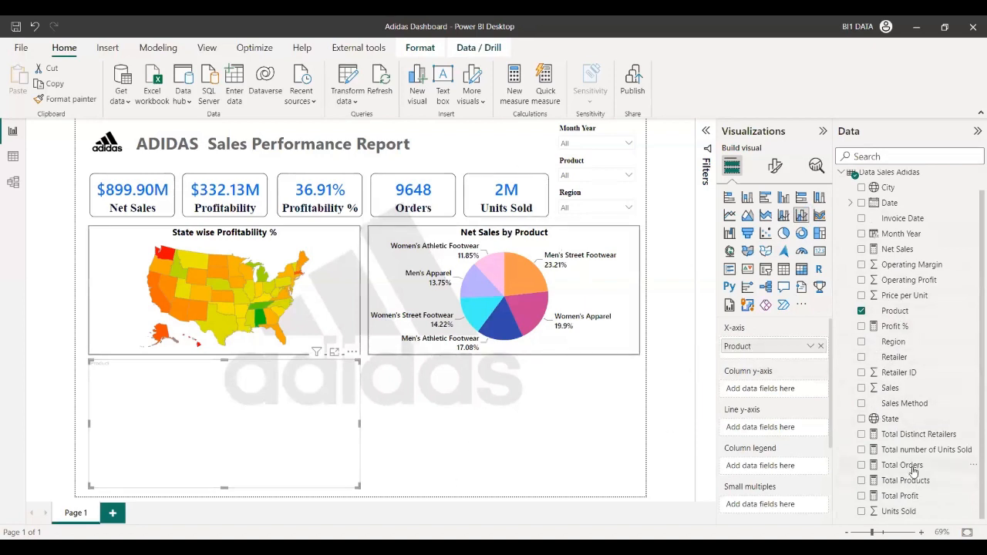
# Try Total Orders as the combo chart's columns, replace it with Net Sales, and plot Profit % on the line y-axis.
pyautogui.moveTo(911, 469); pyautogui.dragTo(776, 393)
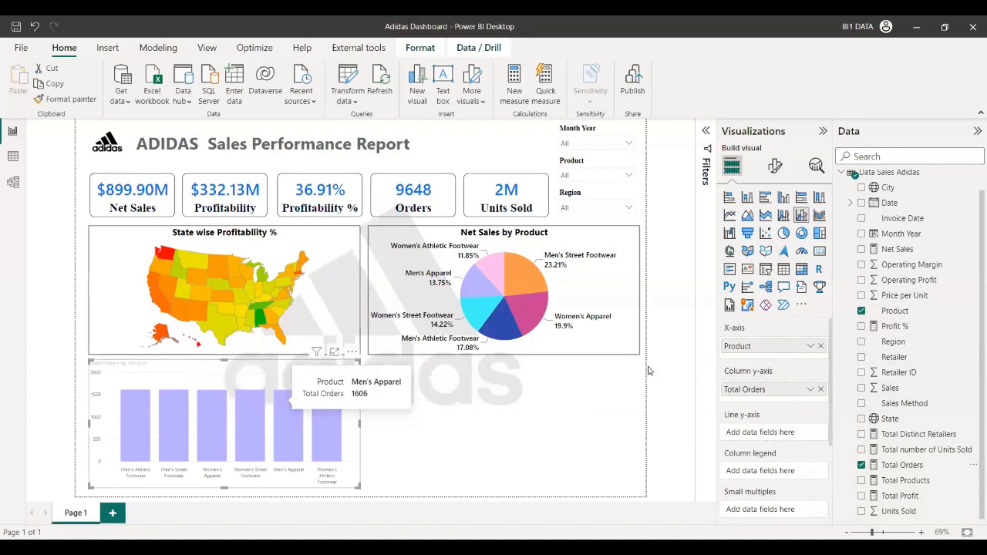
pyautogui.click(821, 389)
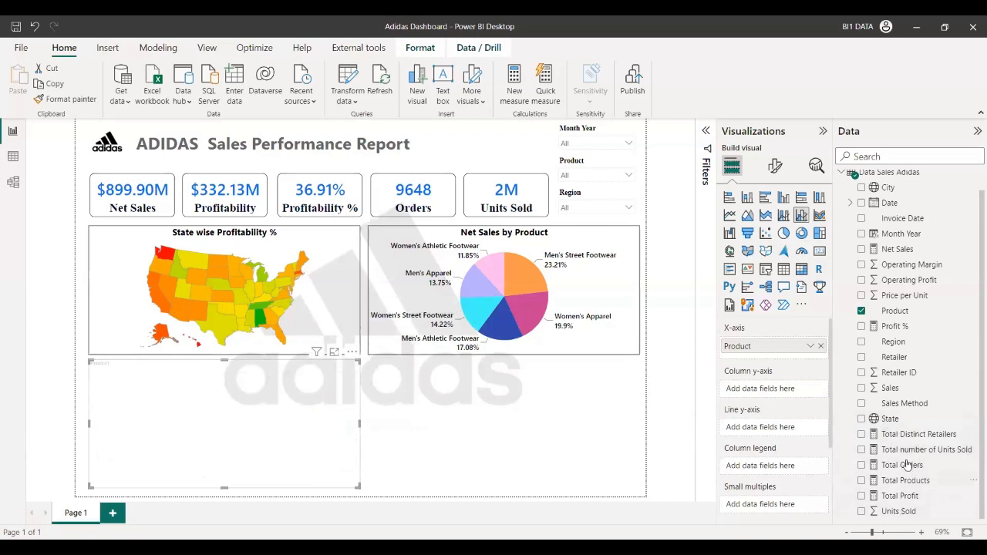
pyautogui.scroll(1, 898, 382)
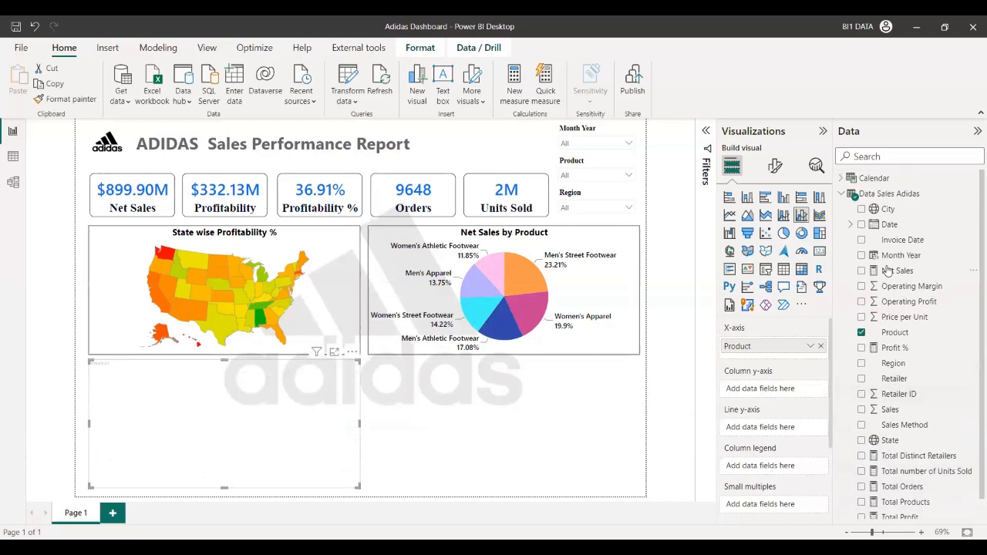
pyautogui.moveTo(832, 278); pyautogui.dragTo(757, 394)
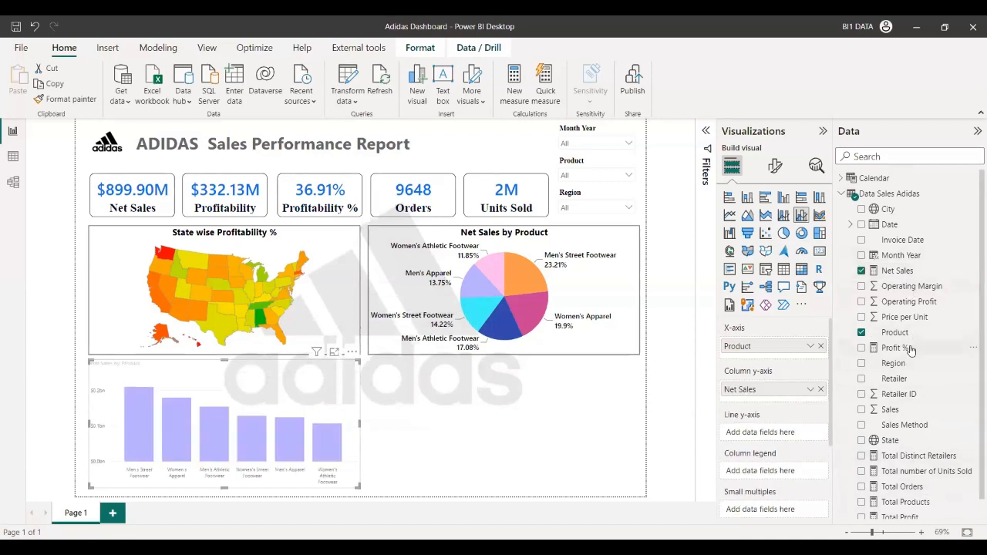
pyautogui.moveTo(911, 350); pyautogui.dragTo(750, 439)
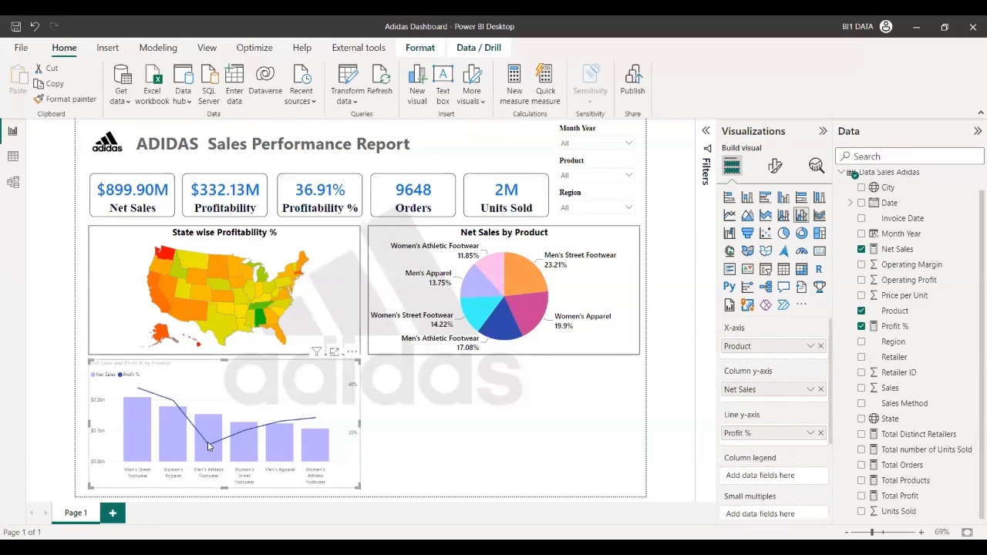
# Copy the pie chart's formatting onto the Net Sales and Profit % combo chart with Format Painter.
pyautogui.moveTo(210, 447)
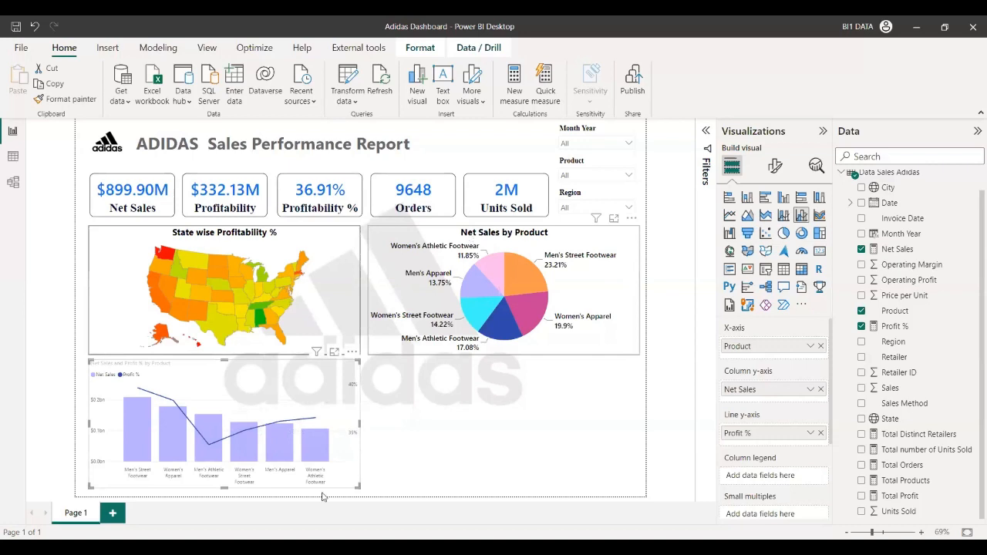
pyautogui.click(385, 245)
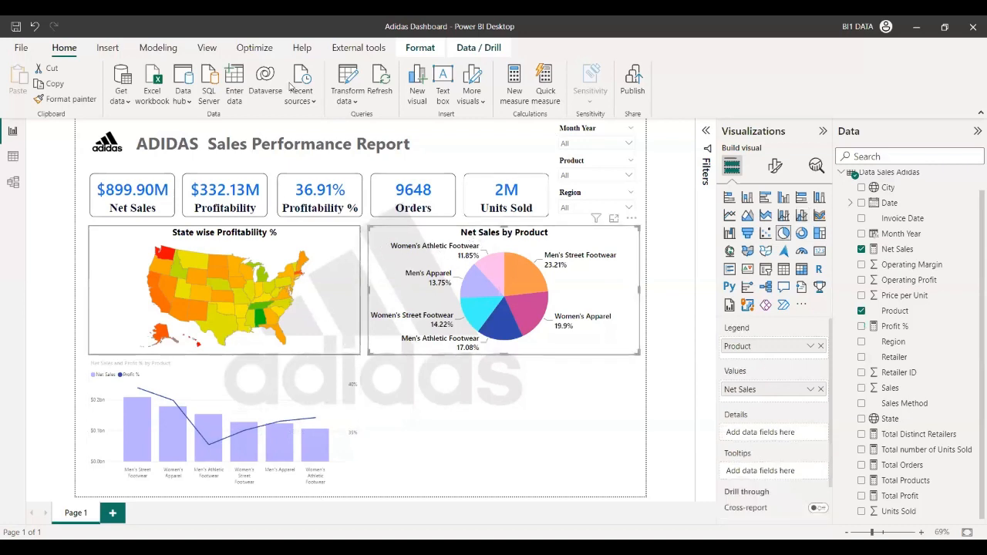
pyautogui.click(224, 417)
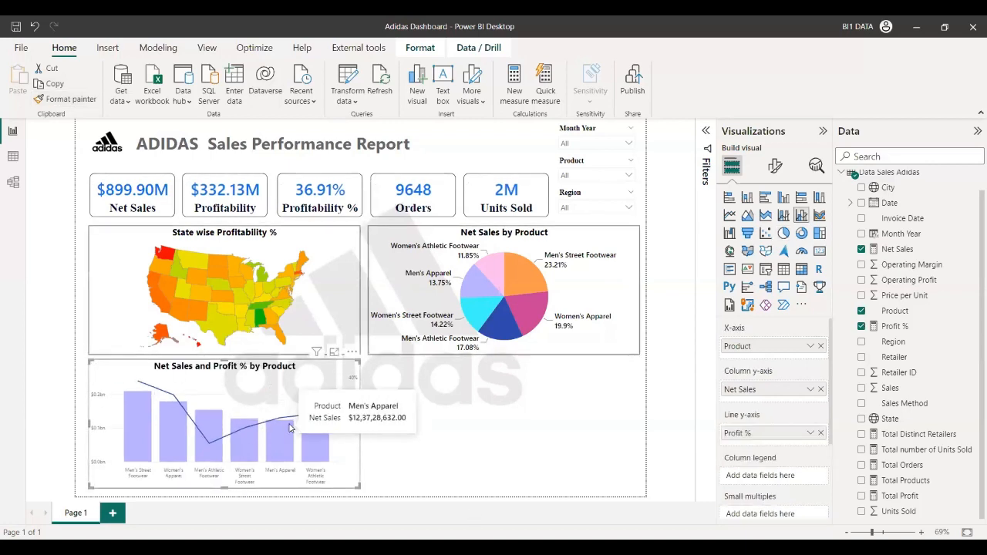
# Replace Product with Sales Method as the pie chart's legend field and try Total Profit as an additional value.
pyautogui.click(615, 278)
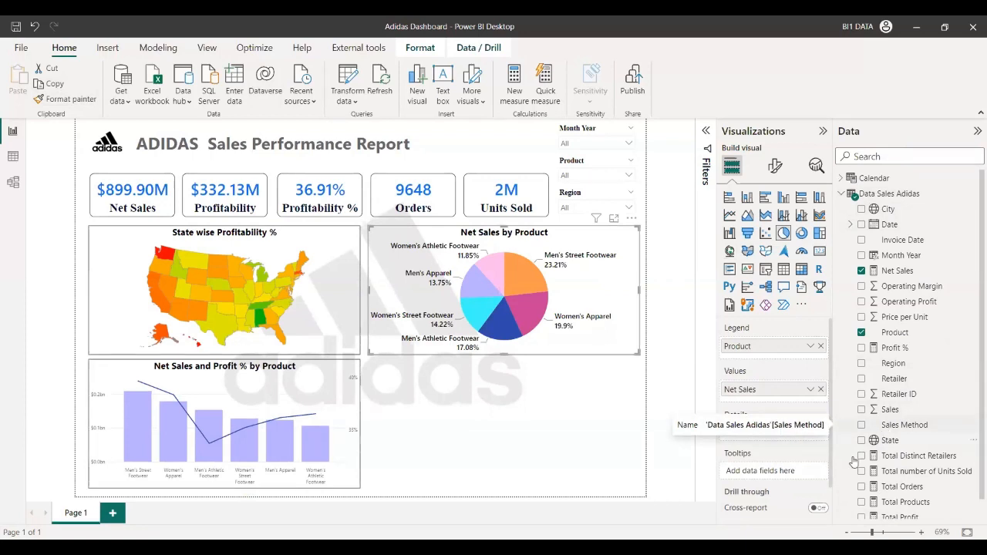
pyautogui.moveTo(892, 425); pyautogui.dragTo(773, 347)
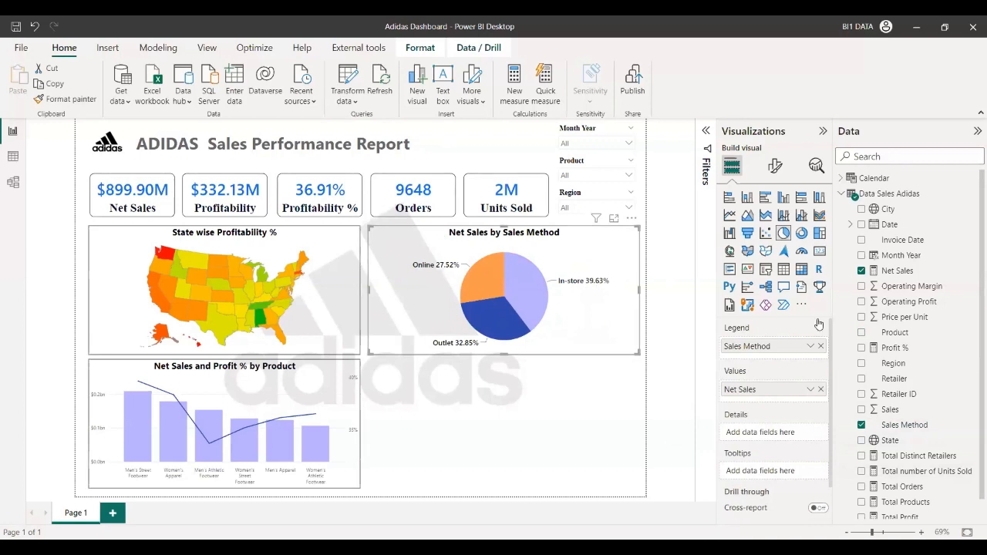
pyautogui.scroll(-1, 895, 479)
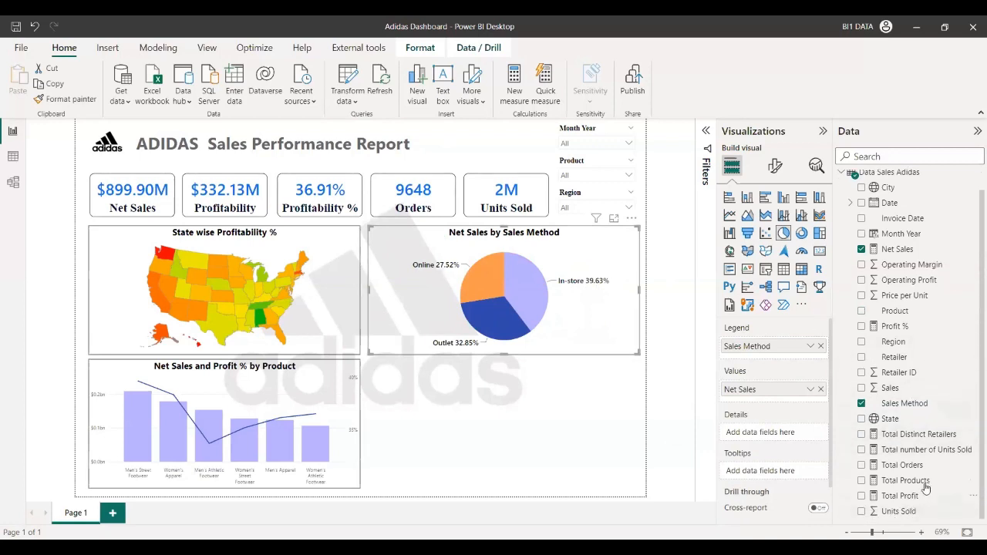
pyautogui.moveTo(793, 486); pyautogui.dragTo(762, 400)
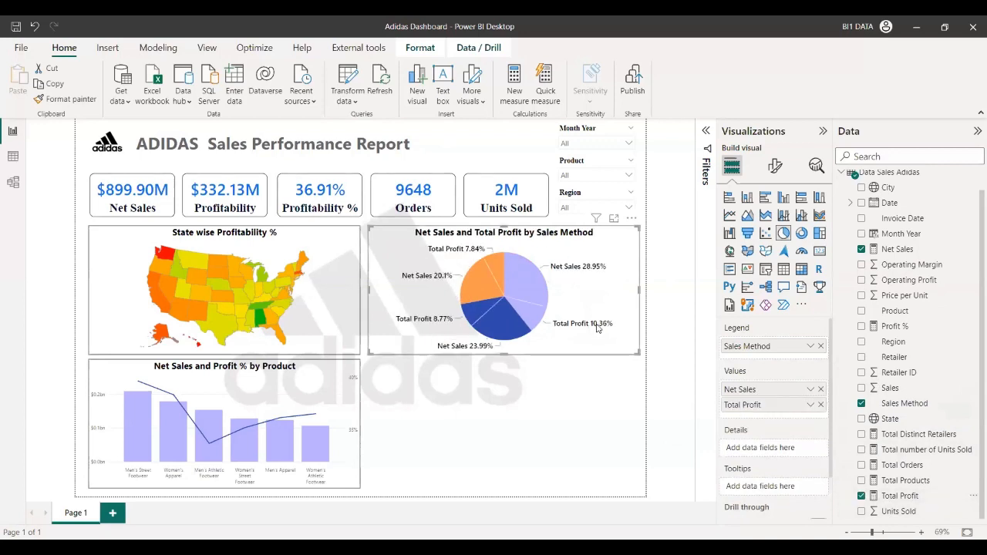
# Turn on the pie chart's legend and remove Total Profit from its values.
pyautogui.click(775, 166)
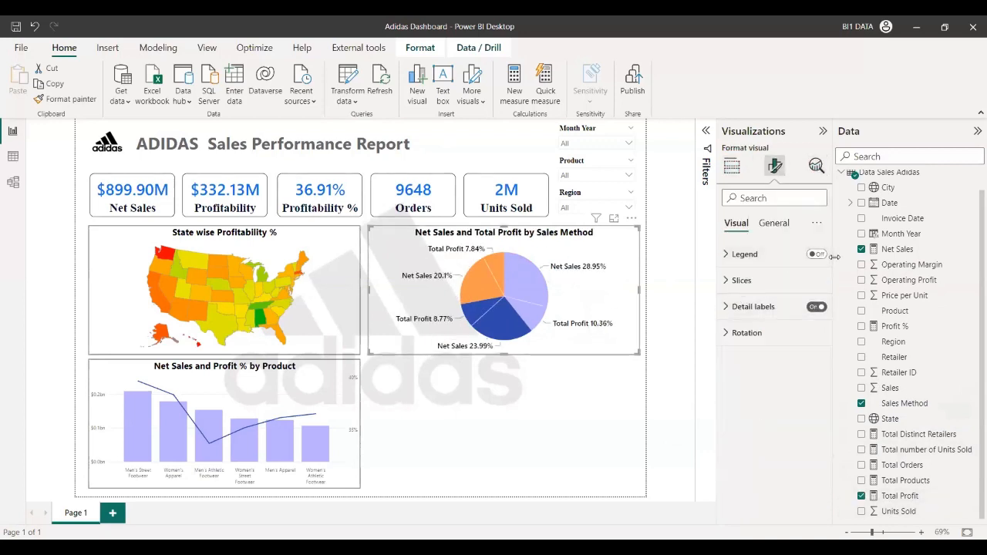
pyautogui.click(816, 254)
pyautogui.click(730, 253)
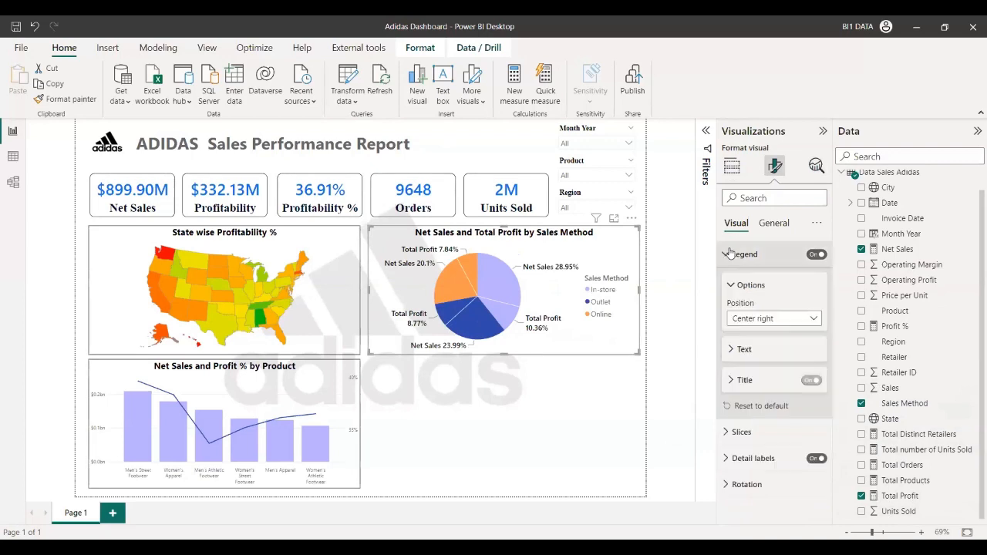
pyautogui.click(730, 254)
pyautogui.click(732, 166)
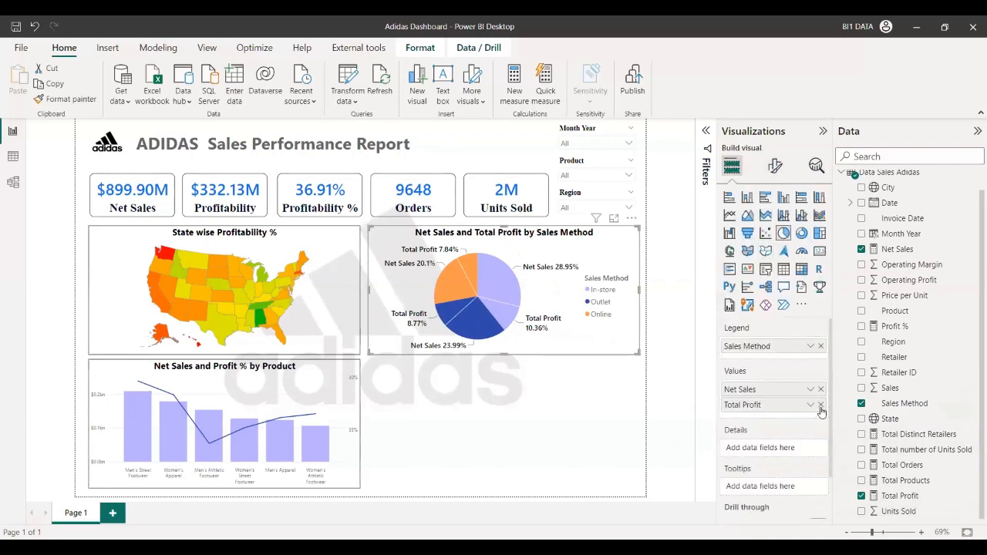
pyautogui.click(821, 405)
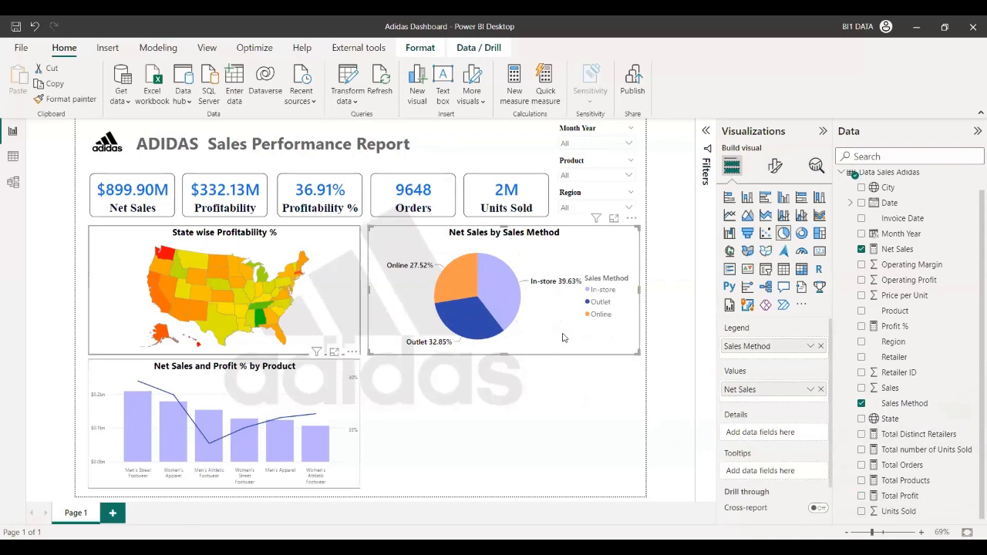
# Set the combo chart's X-axis label font size to 10.
pyautogui.click(341, 434)
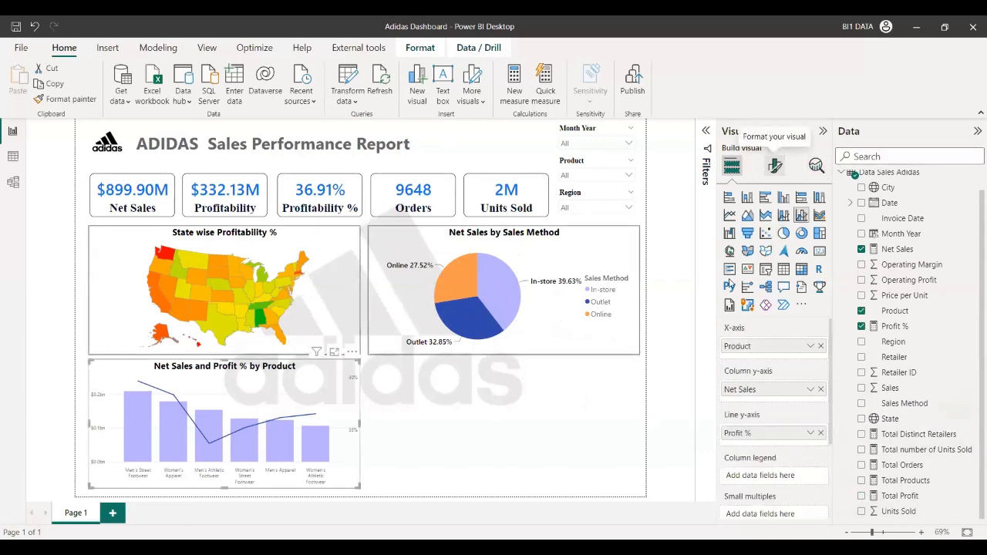
pyautogui.click(775, 166)
pyautogui.click(743, 254)
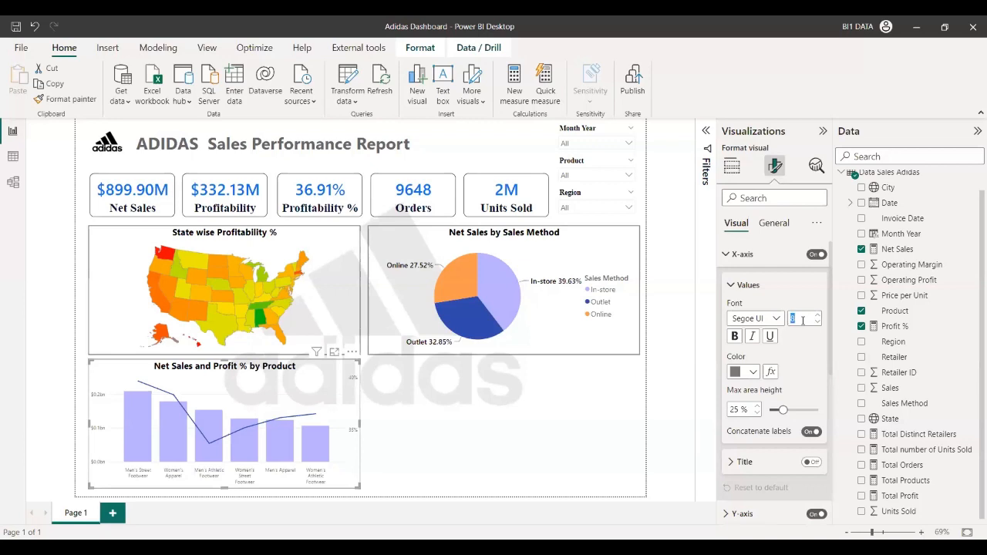
pyautogui.write('12')
pyautogui.press('BackSpace')
pyautogui.write('0')
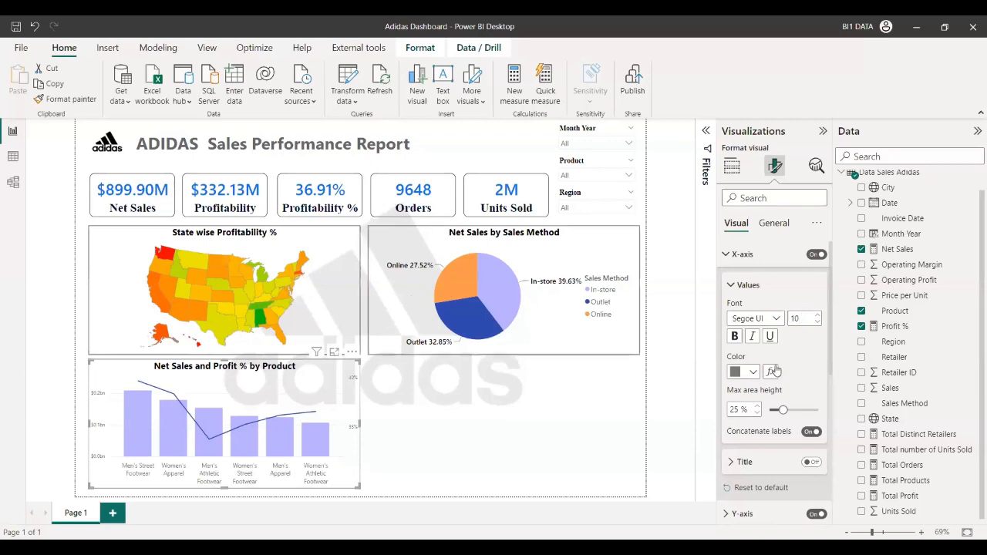
# Make the combo chart's X-axis labels black and set their font to Segoe UI Semibold.
pyautogui.click(742, 372)
pyautogui.click(745, 317)
pyautogui.click(763, 319)
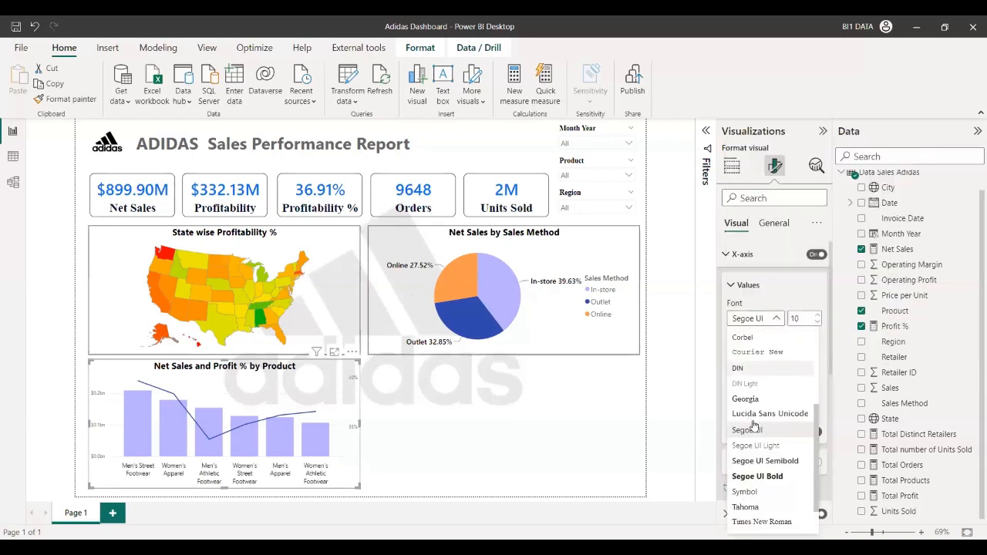
pyautogui.scroll(-2, 764, 417)
pyautogui.click(768, 420)
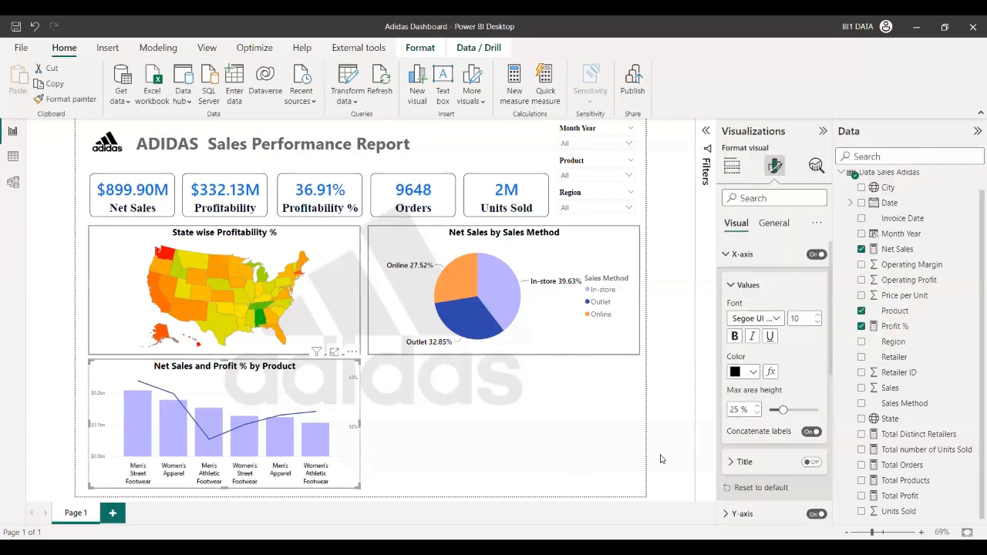
pyautogui.click(734, 262)
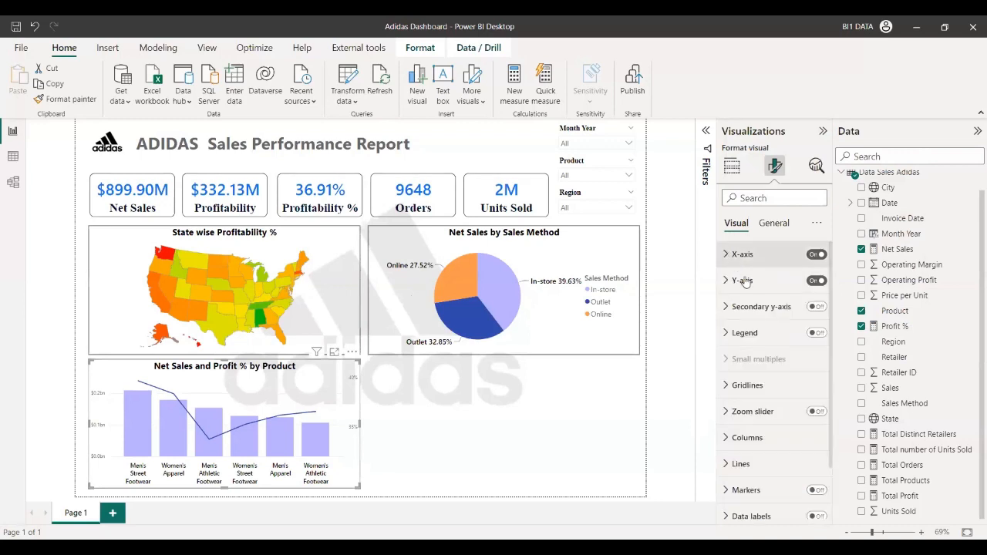
pyautogui.click(733, 255)
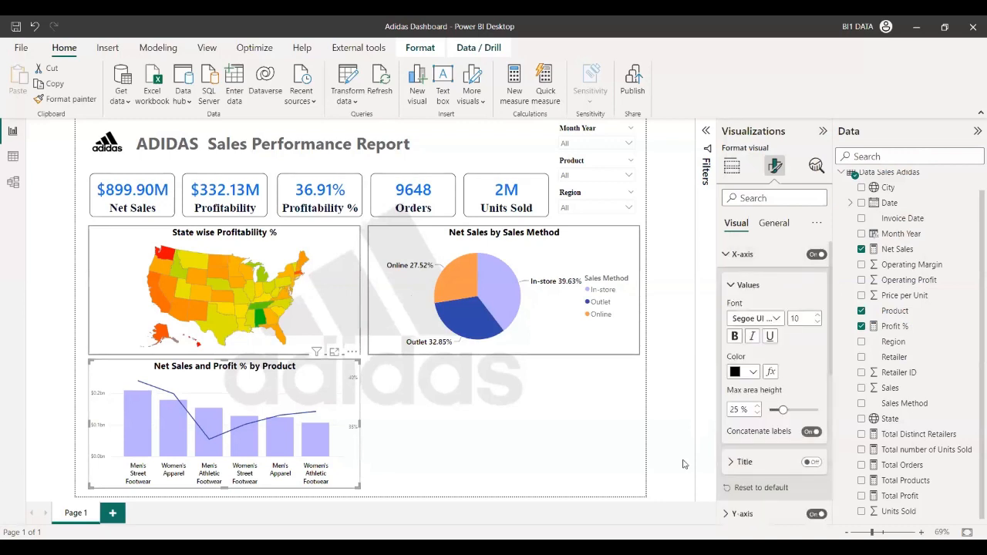
pyautogui.click(726, 257)
pyautogui.click(726, 256)
pyautogui.click(732, 257)
# Format the combo chart's Y-axis values in black Segoe UI Semibold at size 10.
pyautogui.click(737, 284)
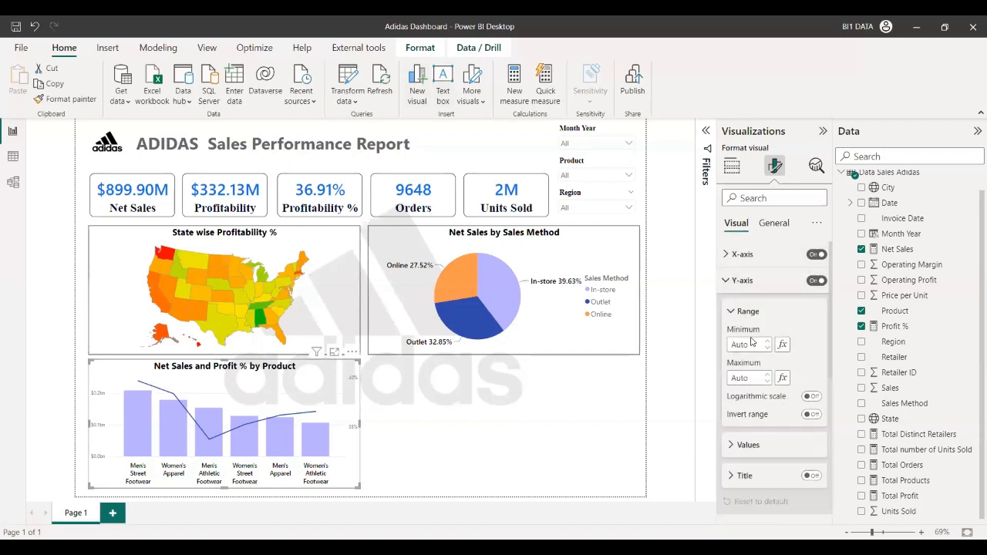
pyautogui.click(742, 445)
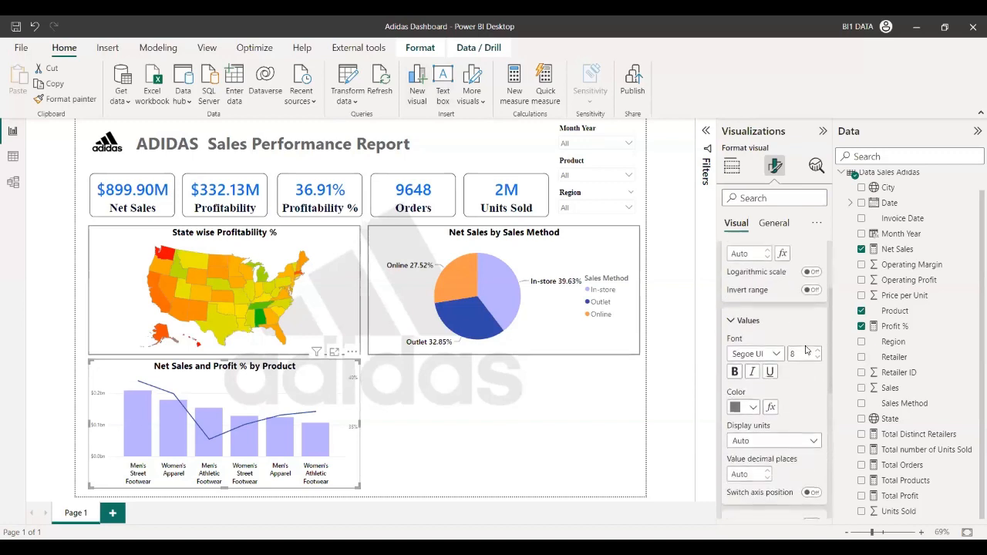
pyautogui.click(807, 355)
pyautogui.write('10')
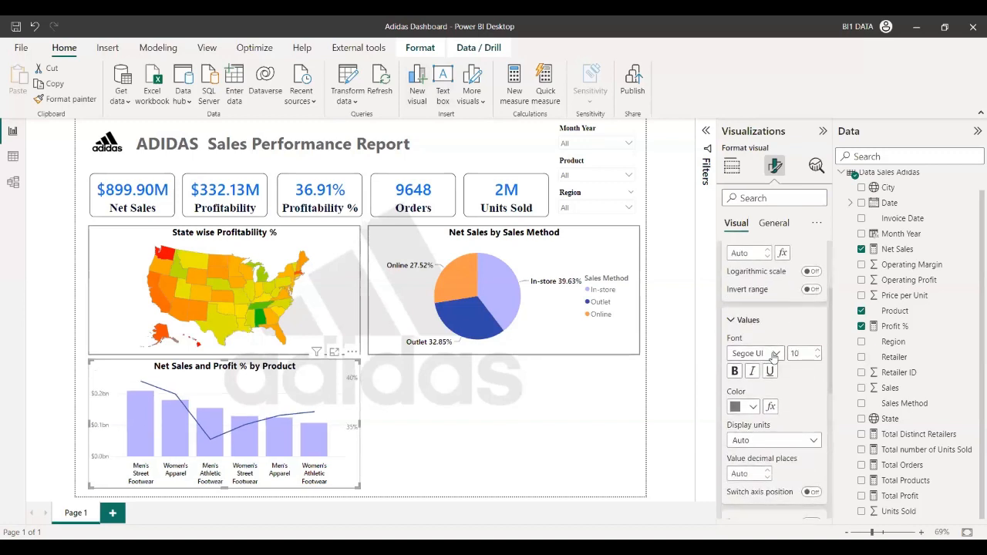
pyautogui.click(775, 354)
pyautogui.click(769, 272)
pyautogui.click(752, 407)
pyautogui.click(744, 349)
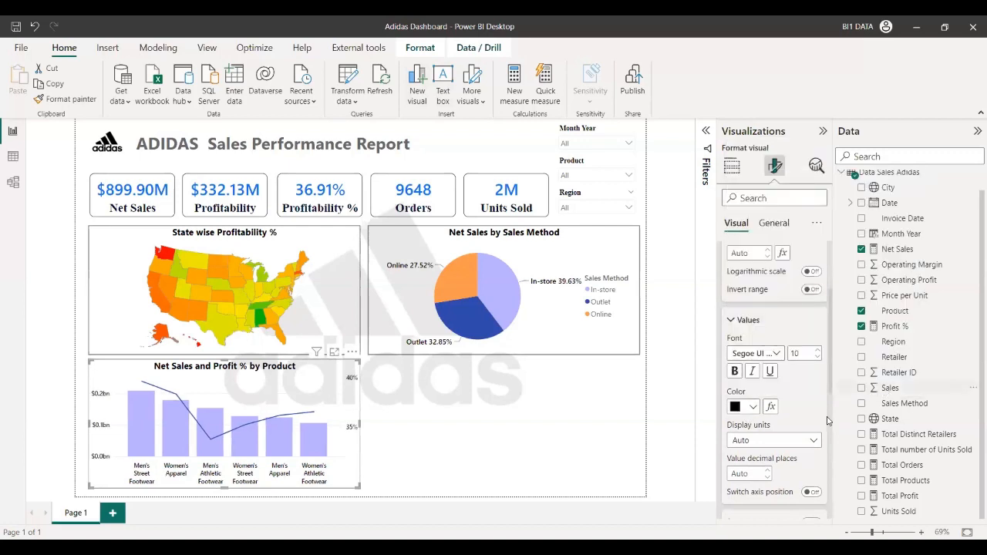
# Turn on the combo chart's secondary y-axis for the Profit % line, leaving the Y-axis title off.
pyautogui.scroll(-5, 772, 385)
pyautogui.click(733, 387)
pyautogui.scroll(-2, 810, 324)
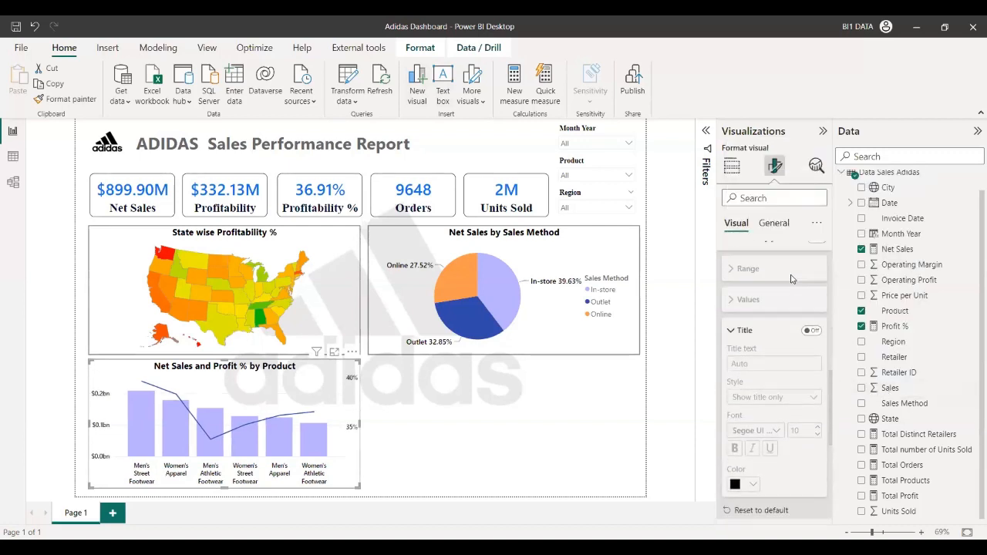
pyautogui.scroll(1, 814, 324)
pyautogui.click(742, 334)
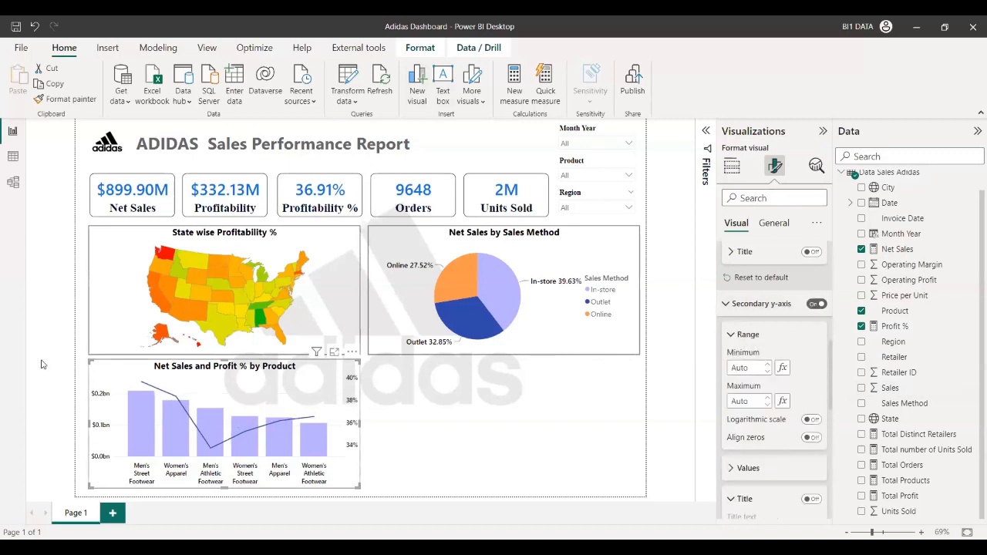
# Turn on the Net Sales and Profit % axis titles for the combo chart's two y-axes, keeping the secondary y-axis on.
pyautogui.click(817, 305)
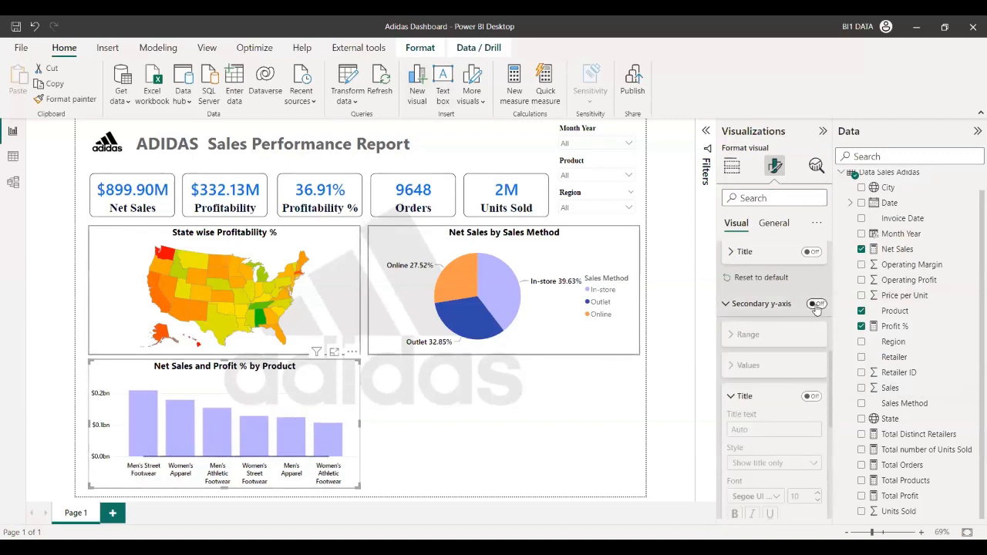
pyautogui.click(816, 305)
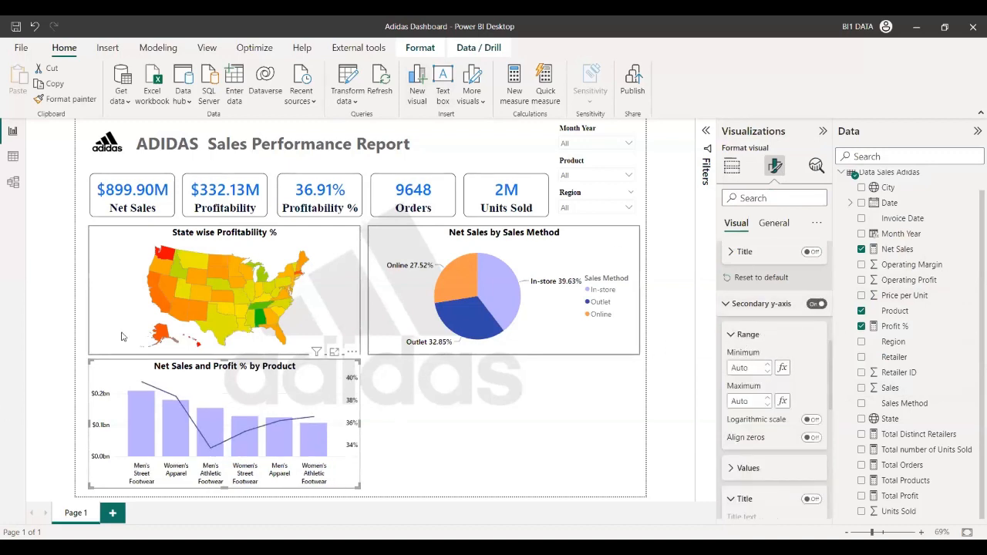
pyautogui.scroll(3, 766, 389)
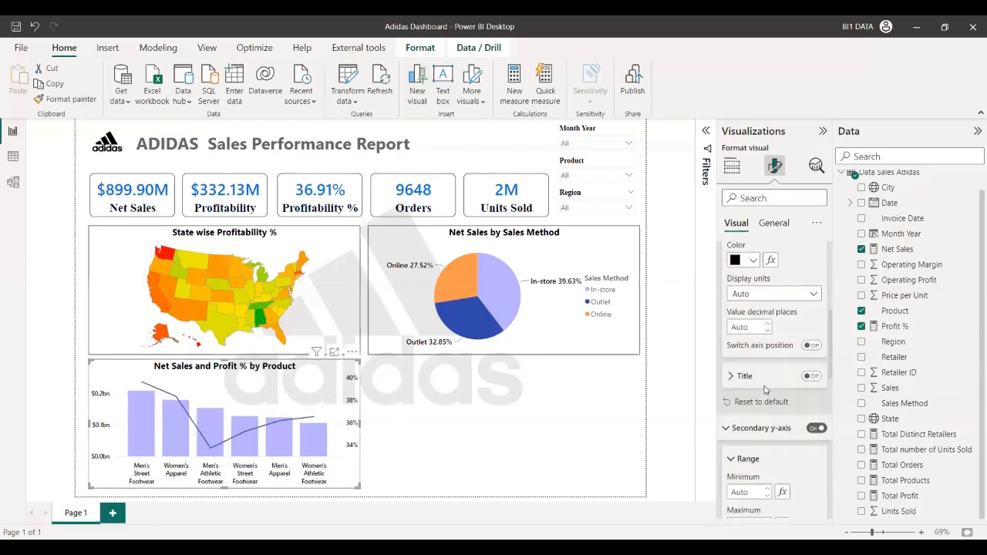
pyautogui.scroll(1, 766, 390)
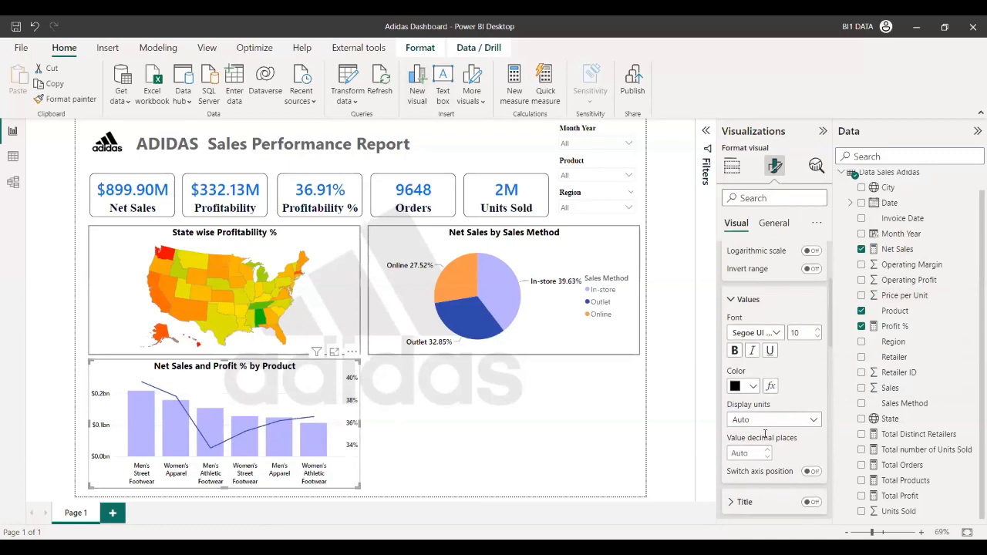
pyautogui.scroll(-1, 792, 386)
pyautogui.click(808, 467)
pyautogui.scroll(-3, 772, 432)
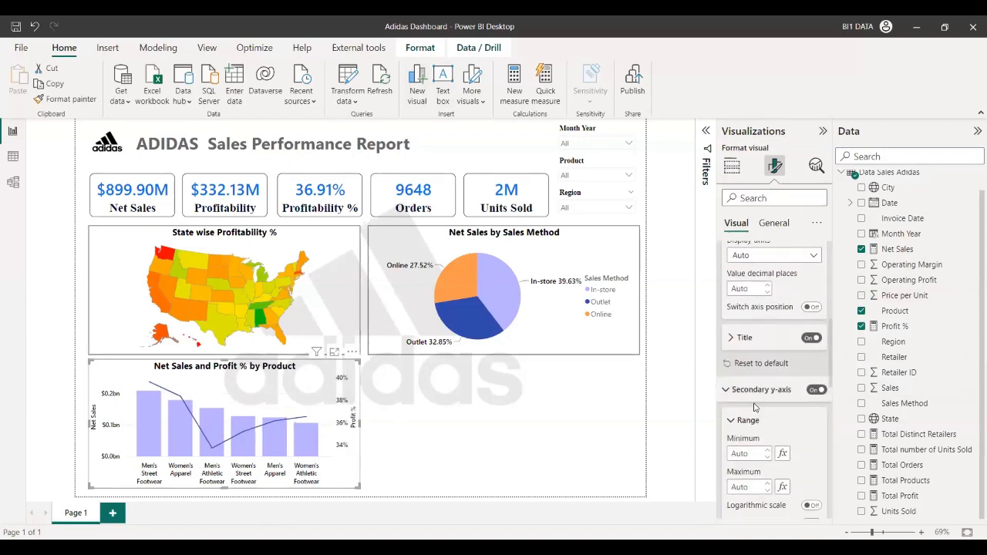
# Review the style, font and color settings for the combo chart's y-axis and secondary y-axis titles.
pyautogui.click(736, 337)
pyautogui.click(736, 337)
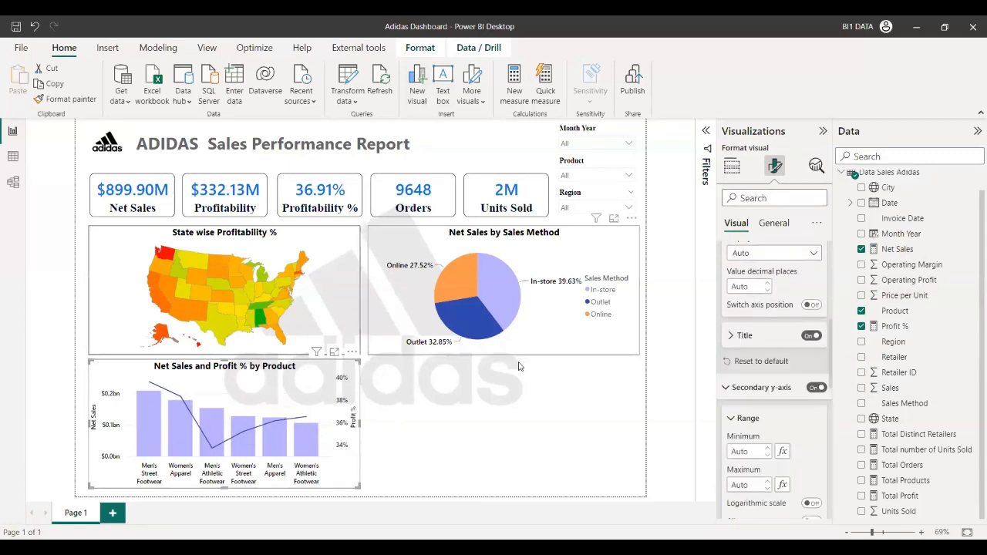
pyautogui.click(735, 337)
pyautogui.click(740, 338)
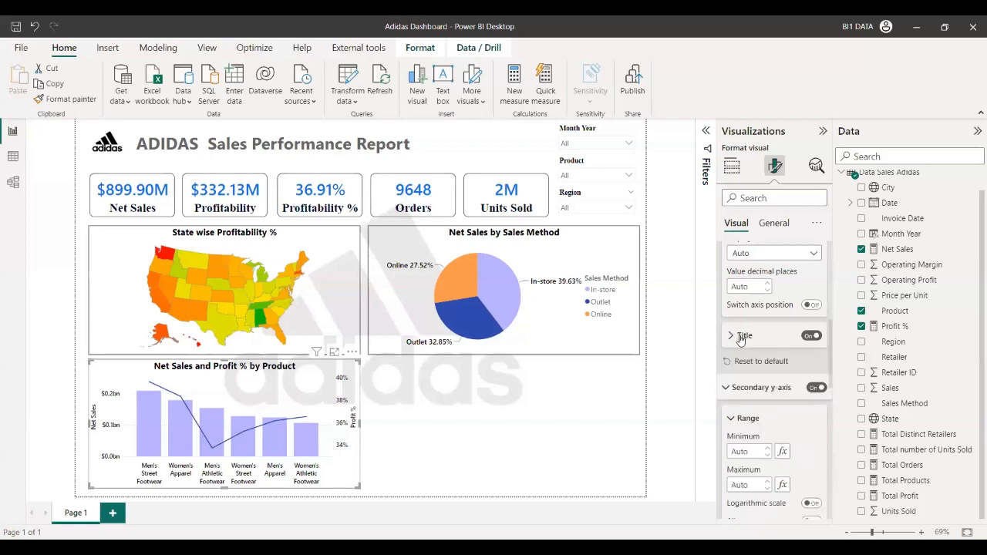
pyautogui.scroll(-3, 748, 354)
pyautogui.scroll(-4, 737, 392)
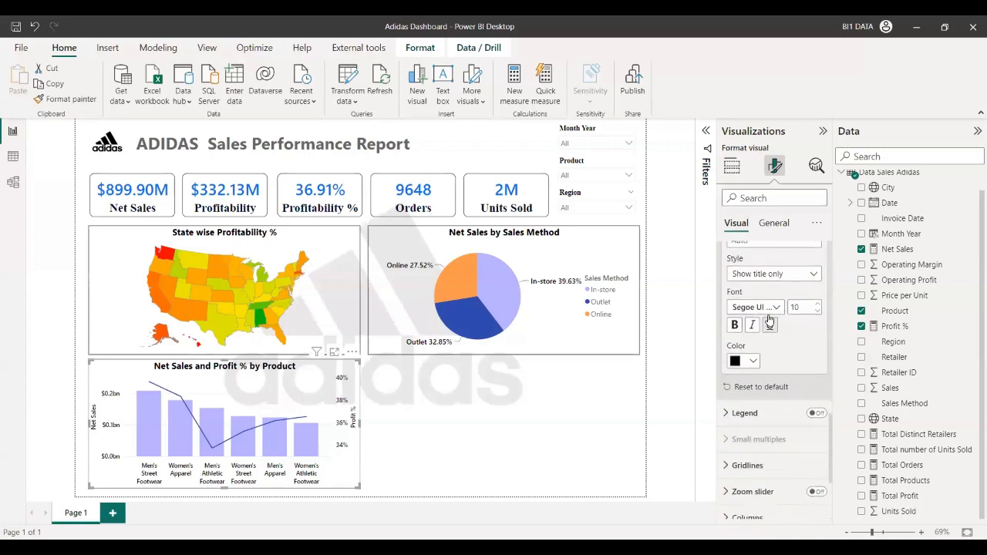
pyautogui.scroll(7, 773, 322)
pyautogui.scroll(2, 774, 323)
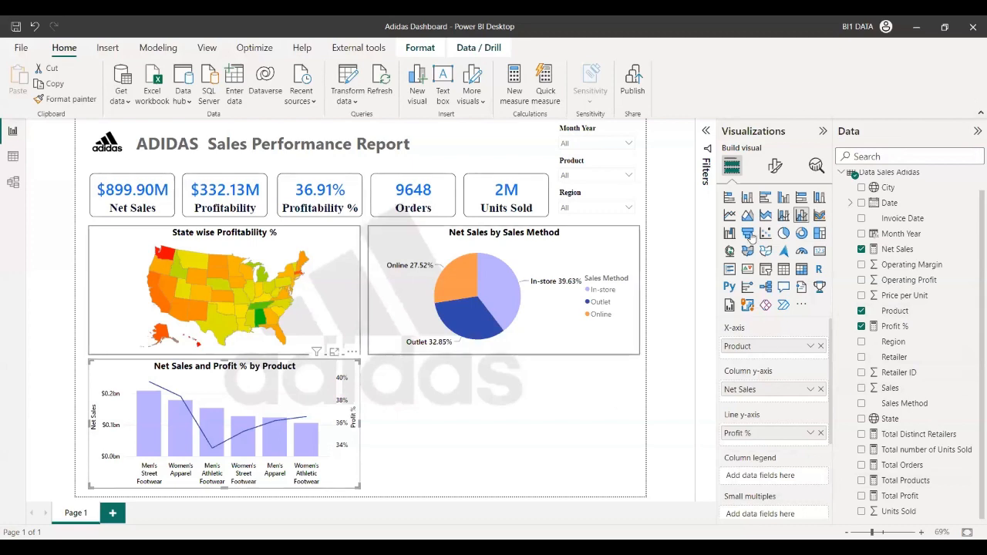
# Add a donut chart below the Net Sales by Sales Method pie chart, with Region as legend and Profit % as values.
pyautogui.click(693, 346)
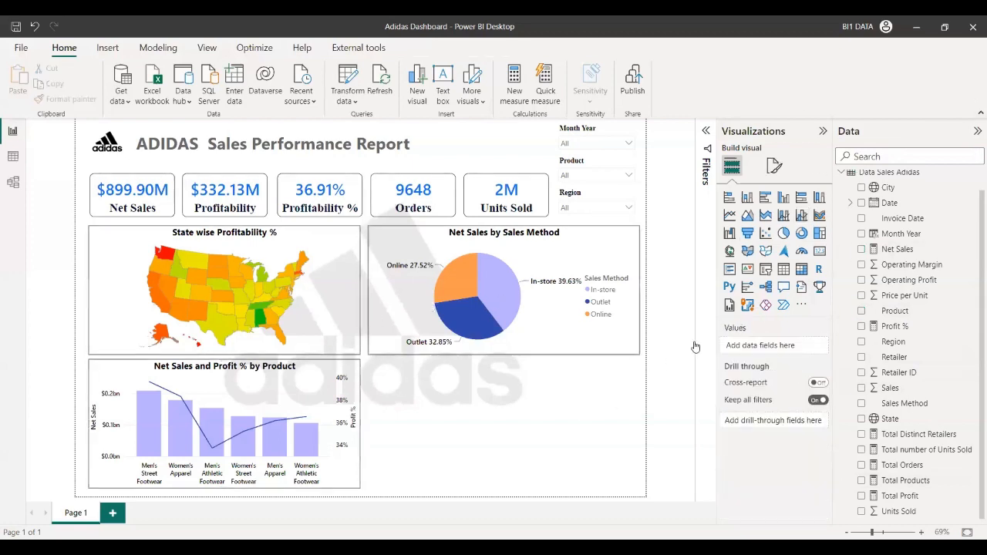
pyautogui.click(803, 233)
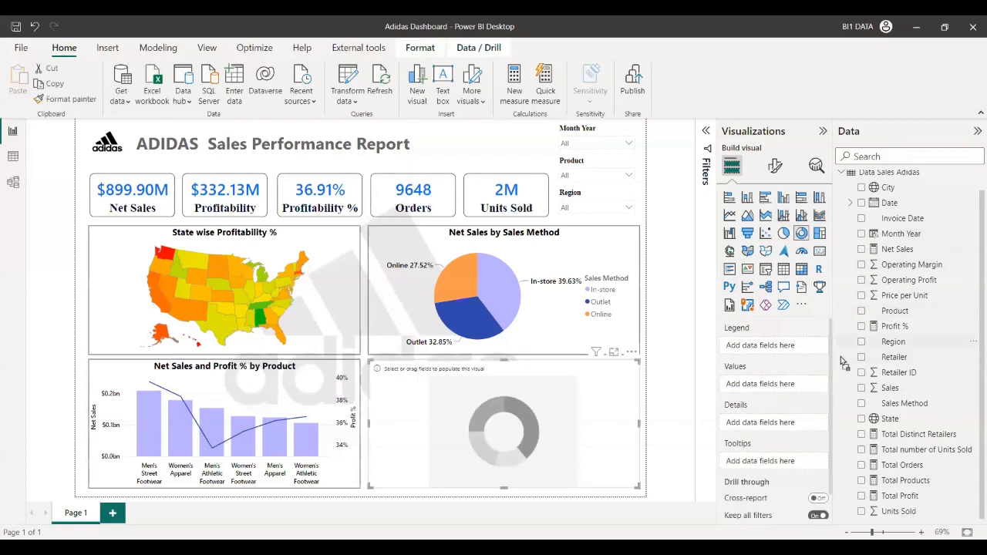
pyautogui.moveTo(844, 361); pyautogui.dragTo(786, 348)
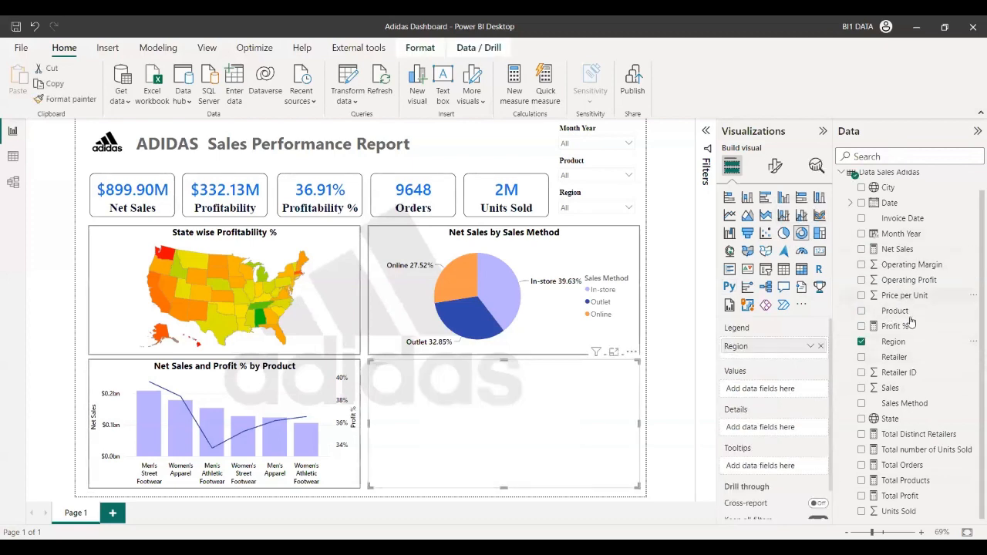
pyautogui.moveTo(750, 399); pyautogui.dragTo(751, 401)
# Copy the Net Sales by Sales Method pie chart's formatting onto the new donut chart with the Format painter.
pyautogui.click(775, 167)
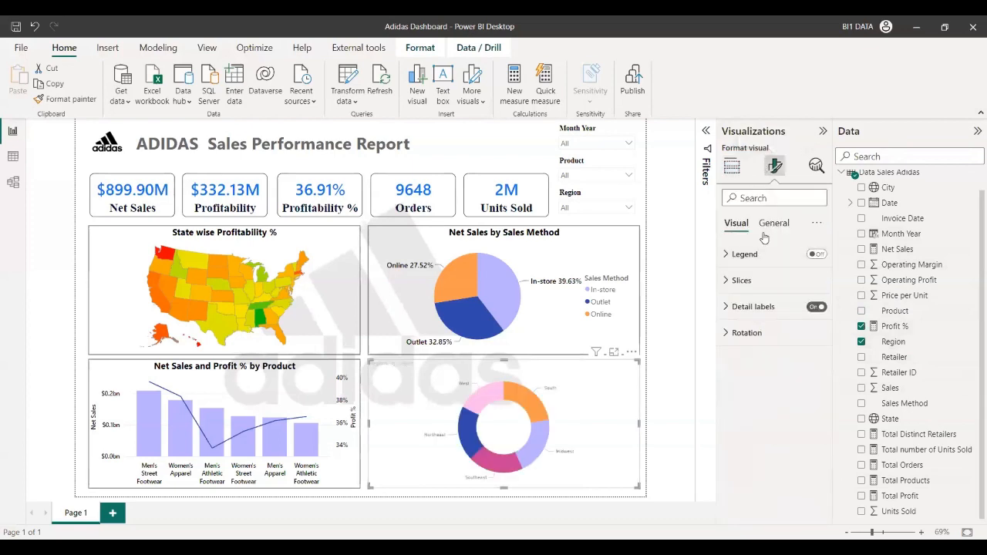
pyautogui.click(761, 252)
pyautogui.click(754, 254)
pyautogui.click(542, 239)
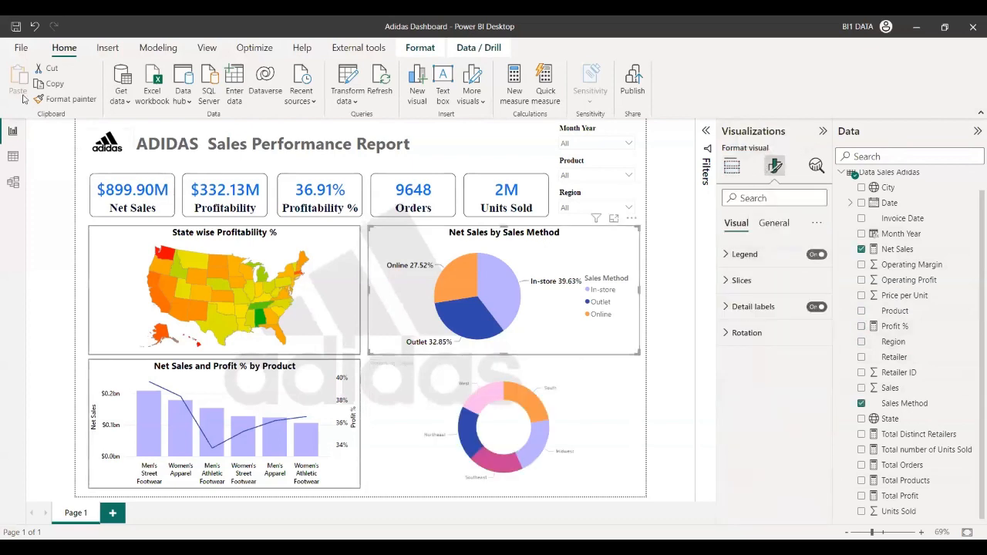
pyautogui.click(55, 99)
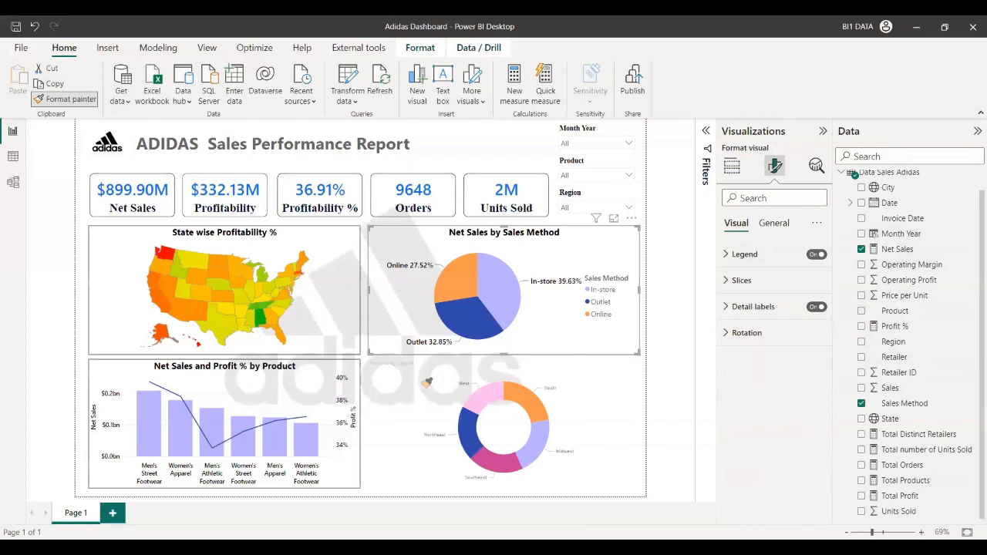
pyautogui.click(588, 389)
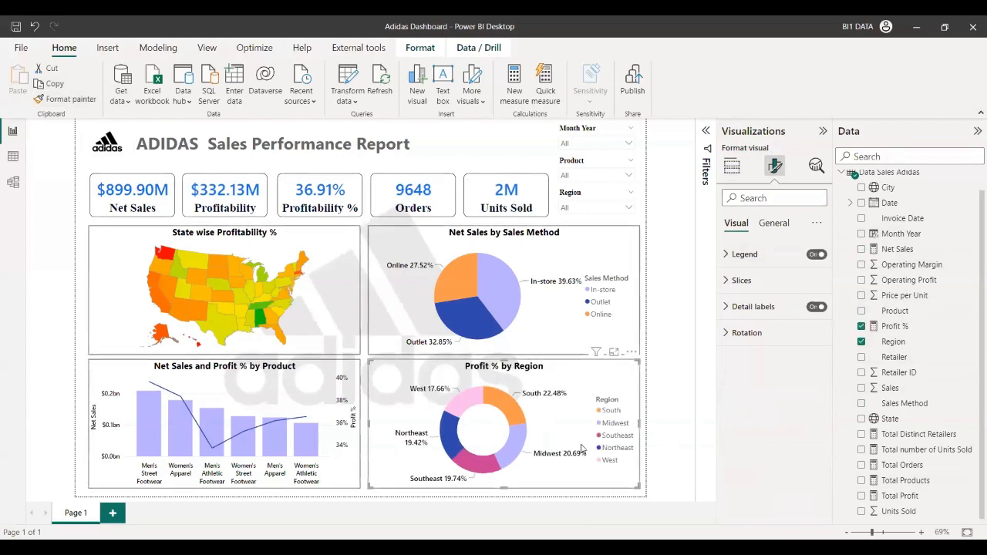
# Set the Net Sales by Sales Method pie chart's detail labels to show data value and percent of total.
pyautogui.click(572, 256)
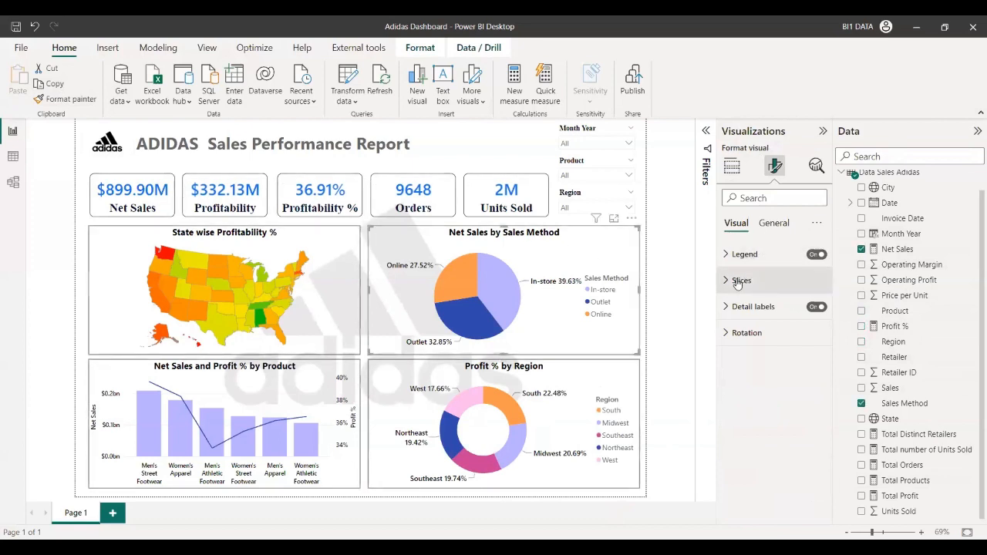
pyautogui.click(737, 313)
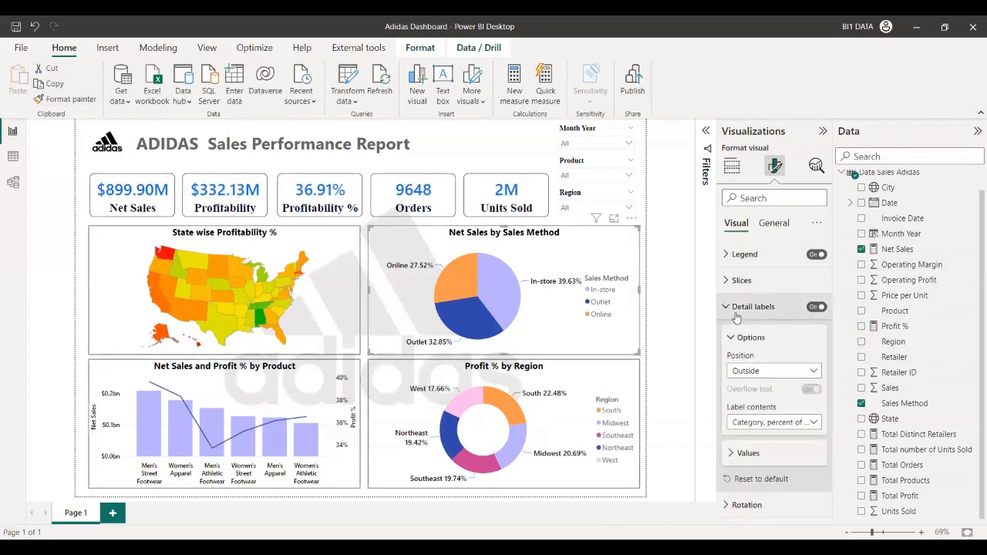
pyautogui.click(756, 424)
pyautogui.click(781, 515)
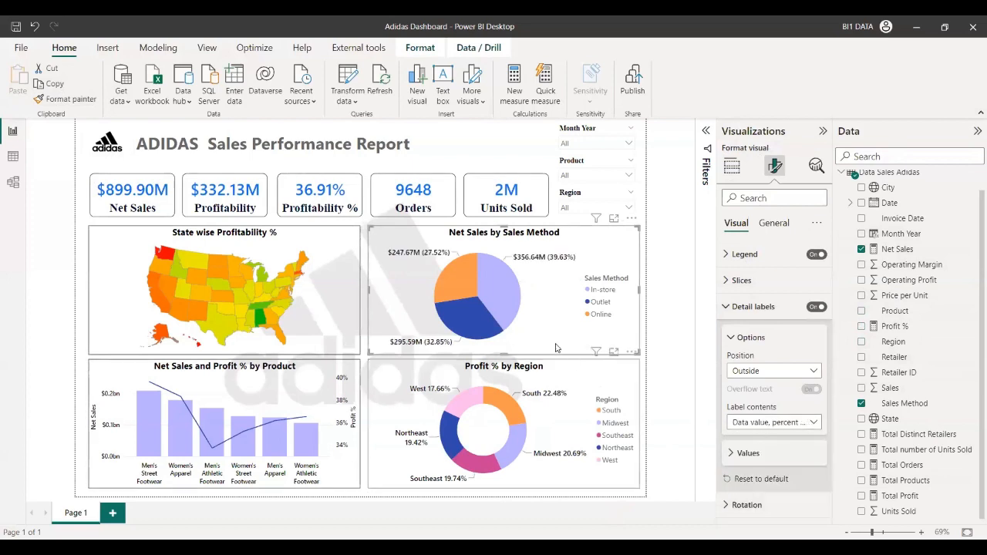
# Set the Profit % by Region donut chart's detail labels to show data value and percent of total.
pyautogui.click(778, 426)
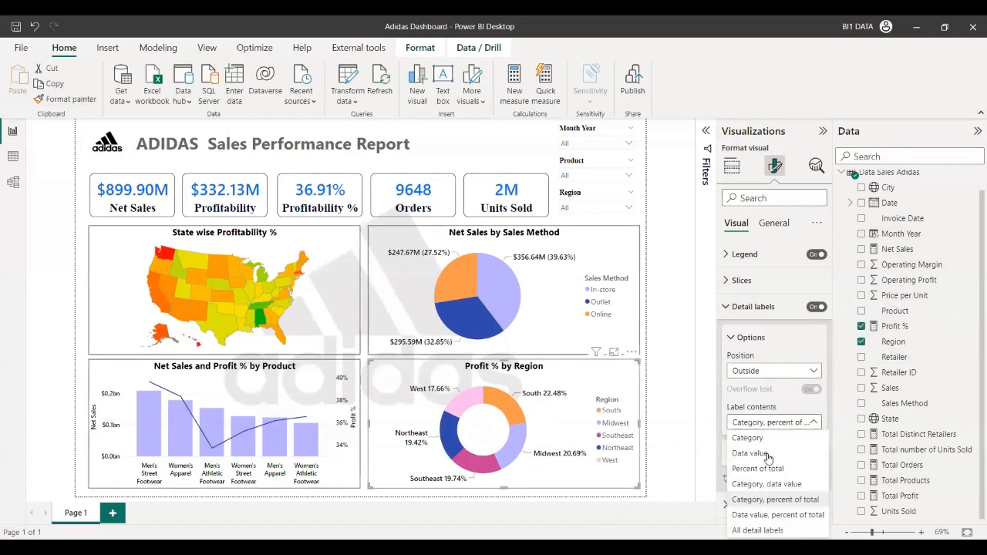
pyautogui.click(777, 516)
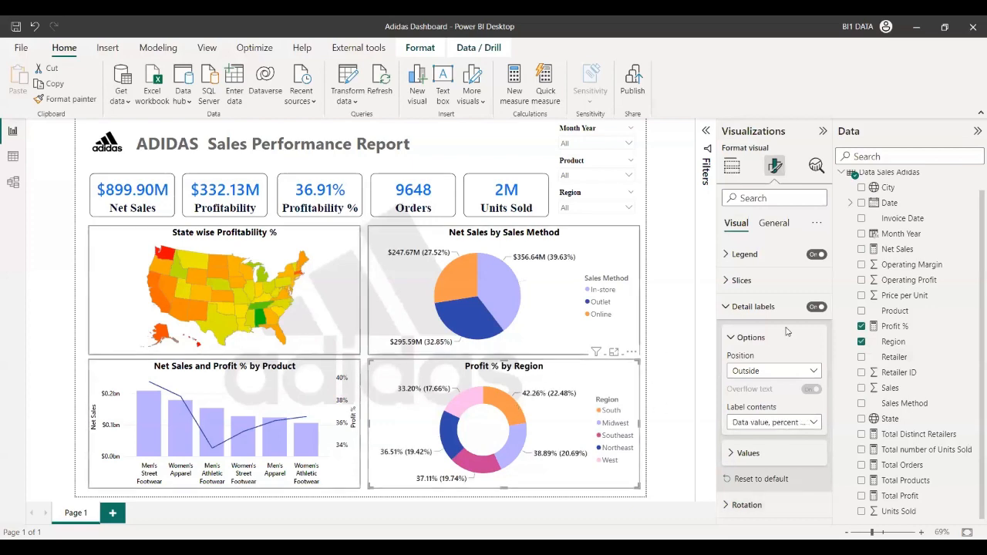
pyautogui.click(746, 337)
pyautogui.click(742, 307)
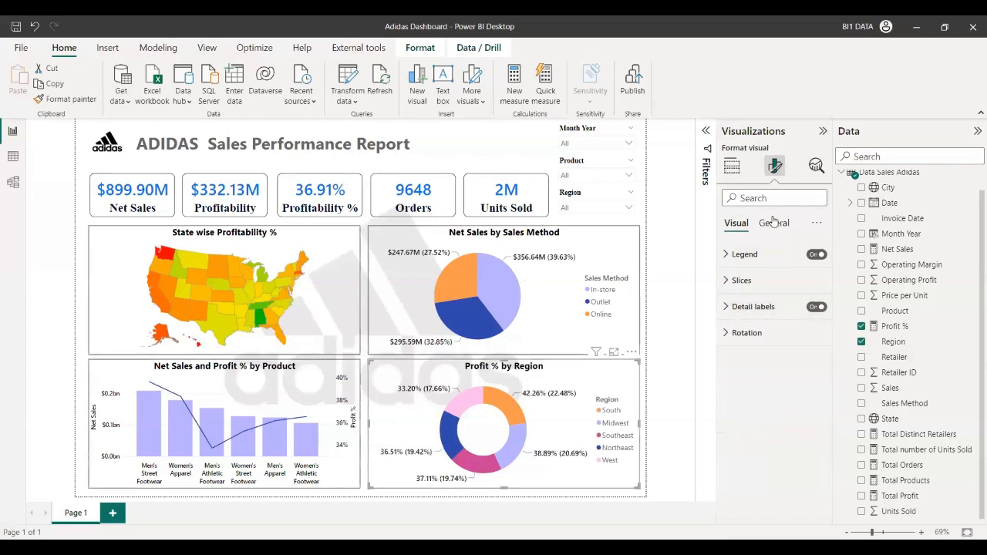
# Replace Profit % with Total Profit as the donut chart's values and rename that field to Profit for this visual.
pyautogui.click(732, 165)
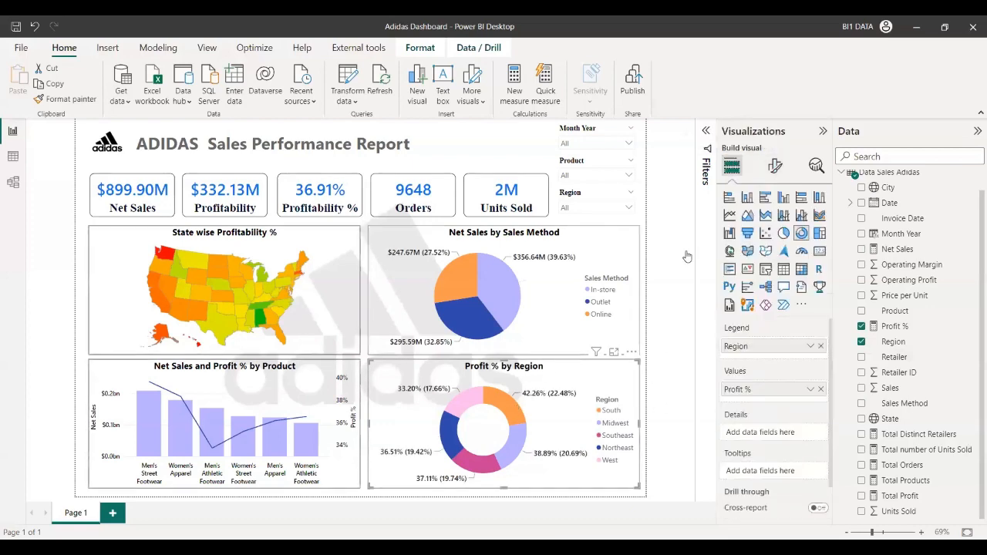
pyautogui.click(434, 140)
pyautogui.click(466, 162)
pyautogui.click(615, 373)
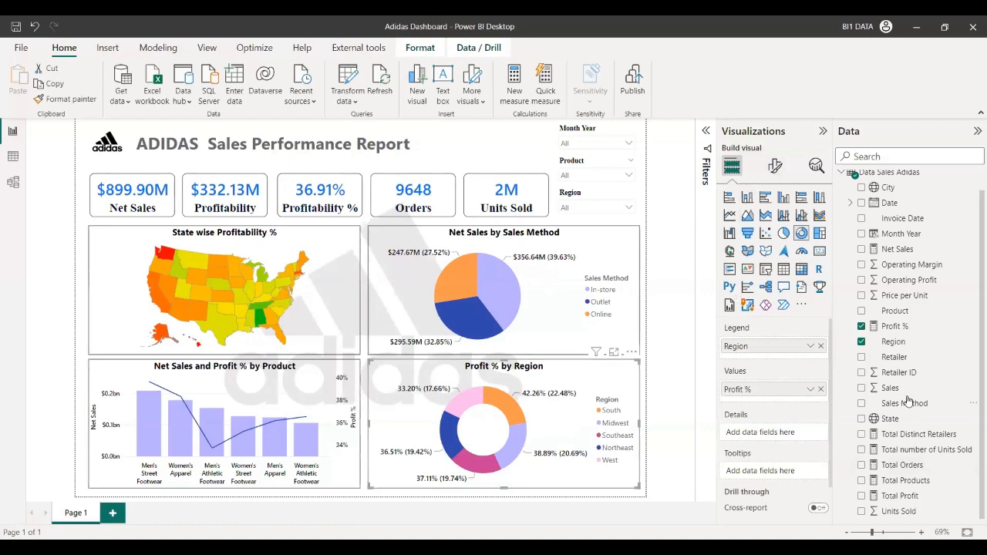
pyautogui.moveTo(909, 500); pyautogui.dragTo(775, 389)
pyautogui.doubleClick(745, 390)
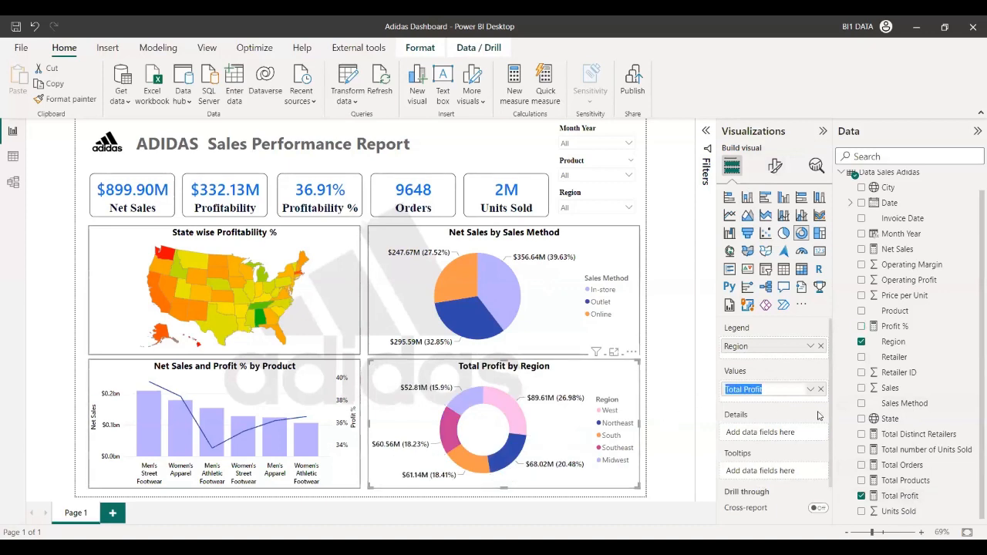
pyautogui.write('Profi')
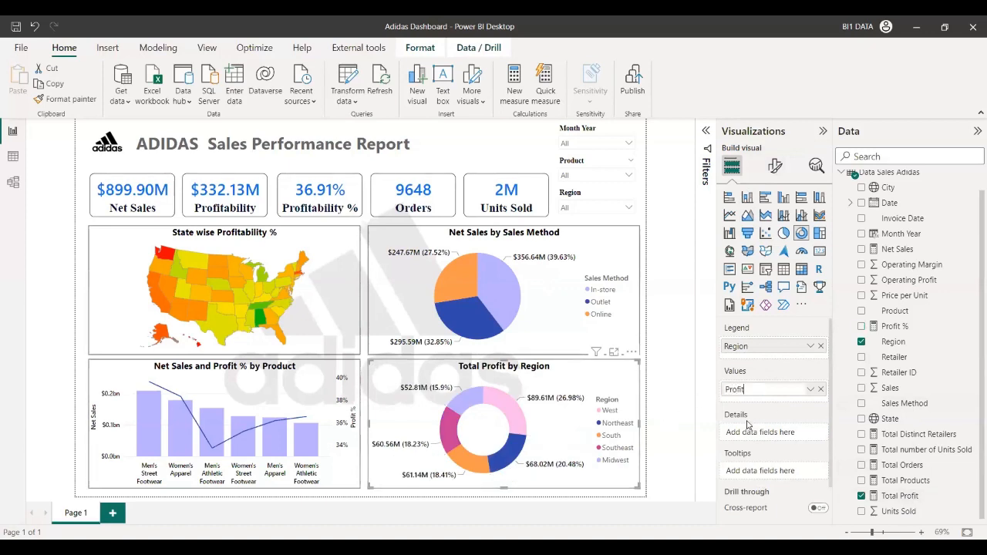
pyautogui.press('Return')
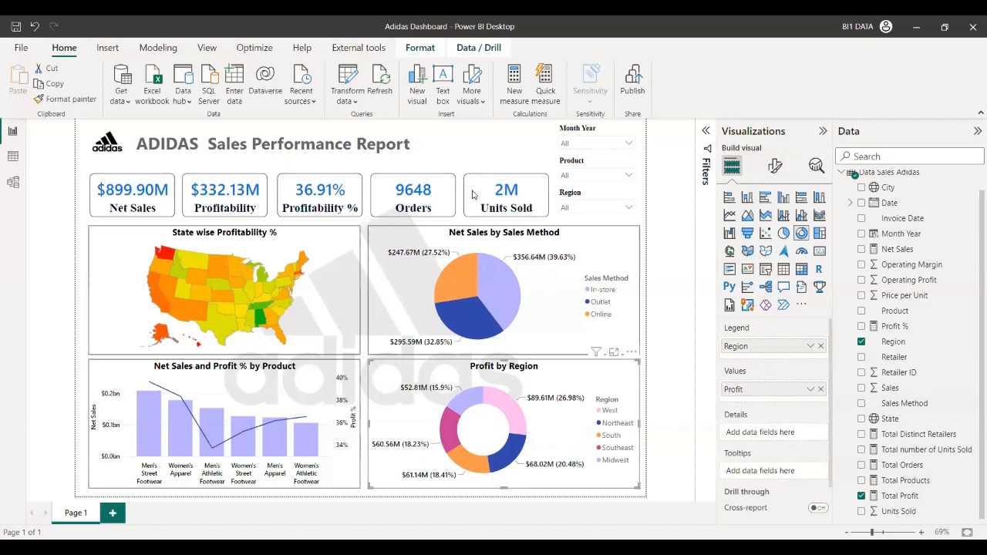
# Reapply the Net Sales by Sales Method pie chart's formatting to the Profit by Region donut chart with the Format painter.
pyautogui.click(469, 243)
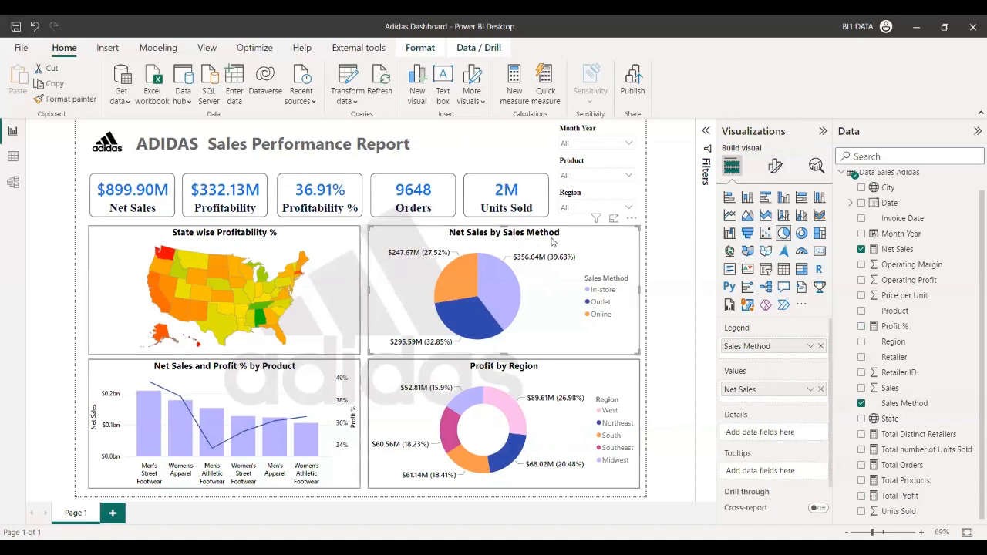
pyautogui.click(67, 100)
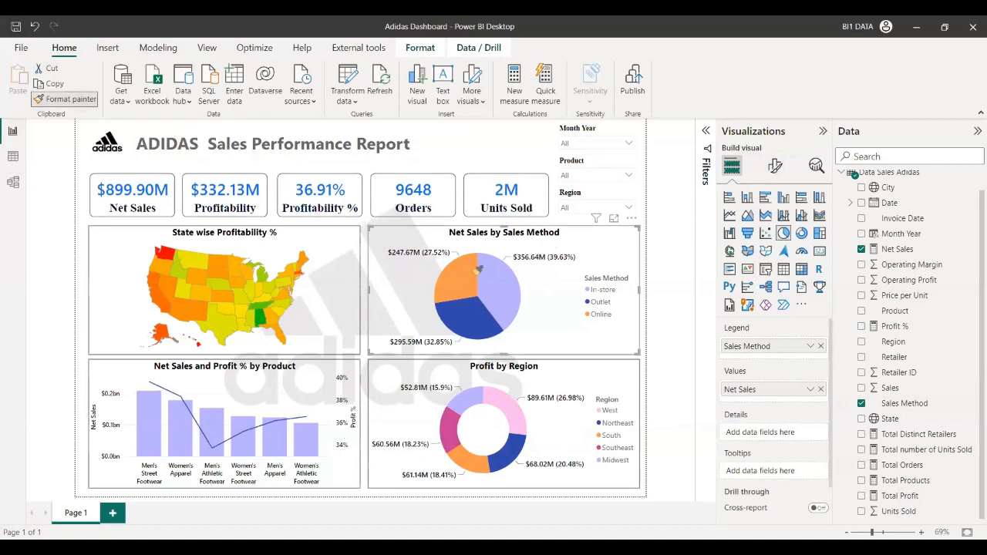
pyautogui.moveTo(478, 270)
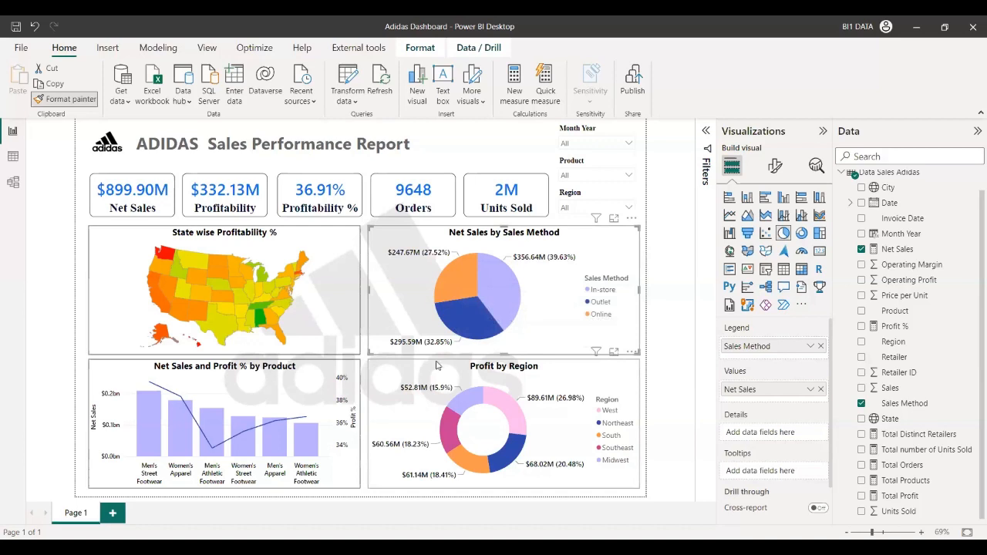
pyautogui.click(437, 366)
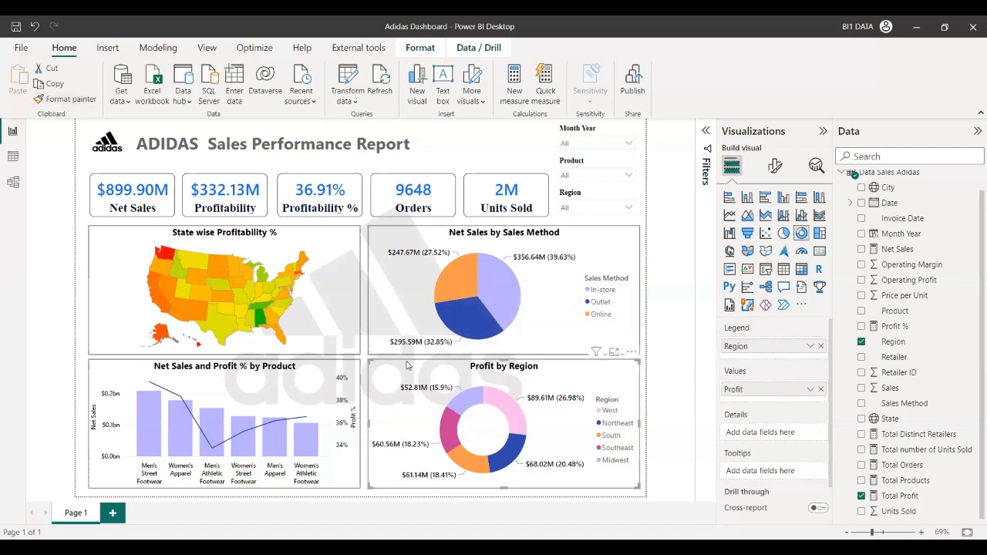
# Test the Month Year slicer with Apr 20, Apr 21, Aug 20, Dec 20, Dec 21, Feb 20 and Feb 21, and clear its selection.
pyautogui.click(594, 143)
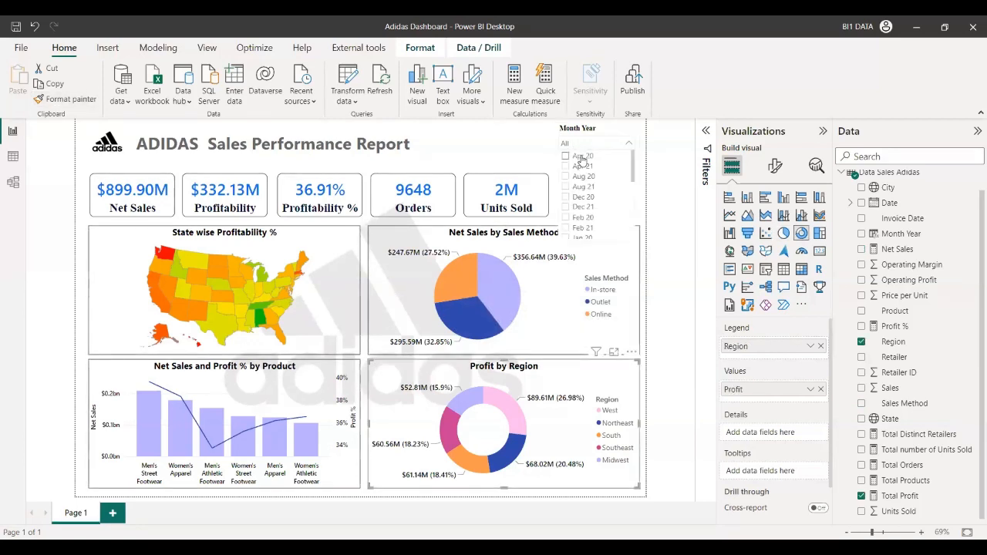
pyautogui.click(582, 156)
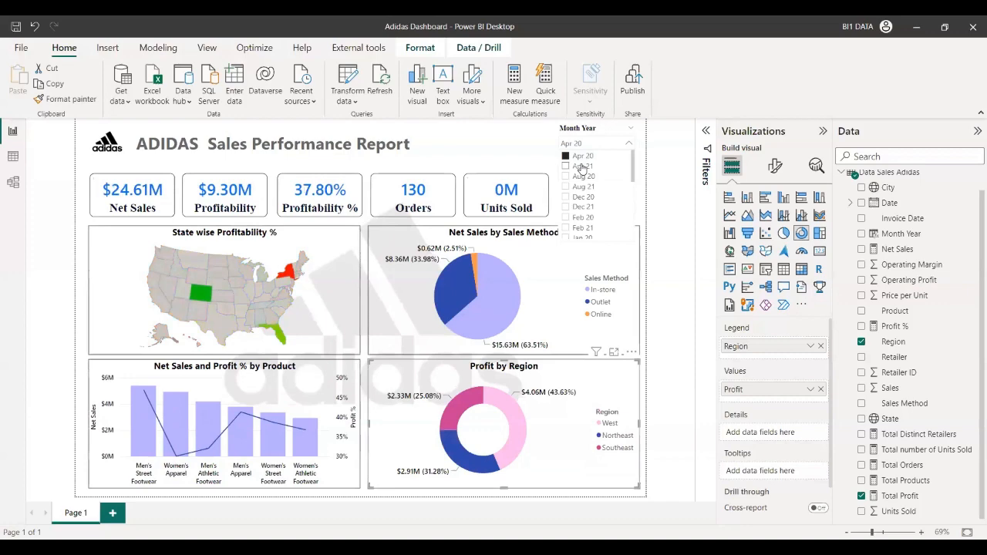
pyautogui.click(582, 166)
pyautogui.click(584, 176)
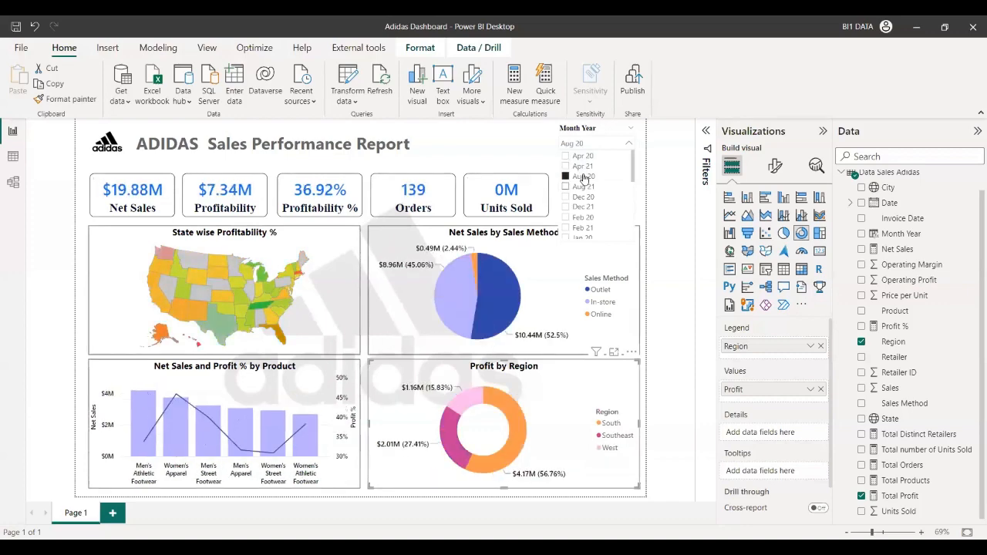
pyautogui.click(583, 197)
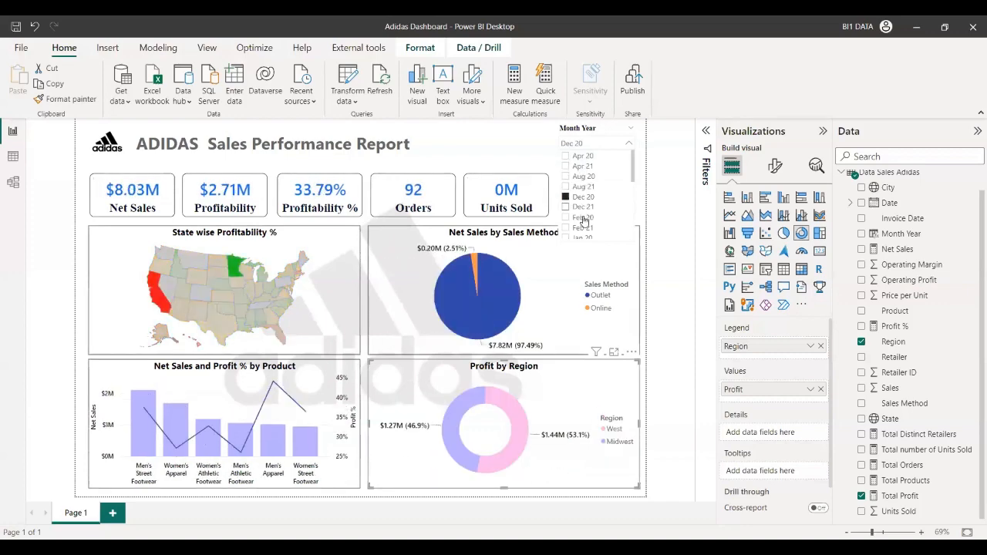
pyautogui.click(584, 207)
pyautogui.click(583, 217)
pyautogui.click(582, 228)
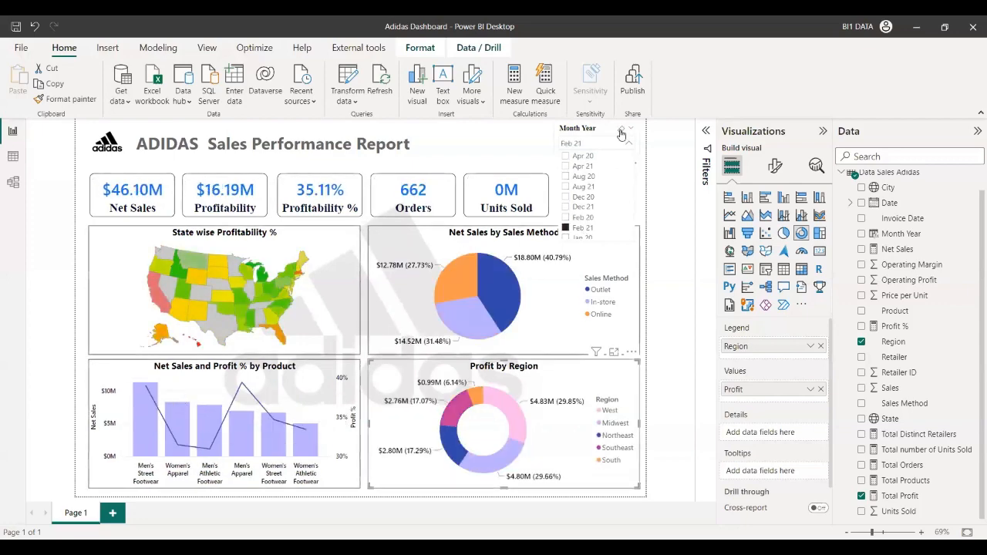
pyautogui.click(622, 128)
pyautogui.click(518, 134)
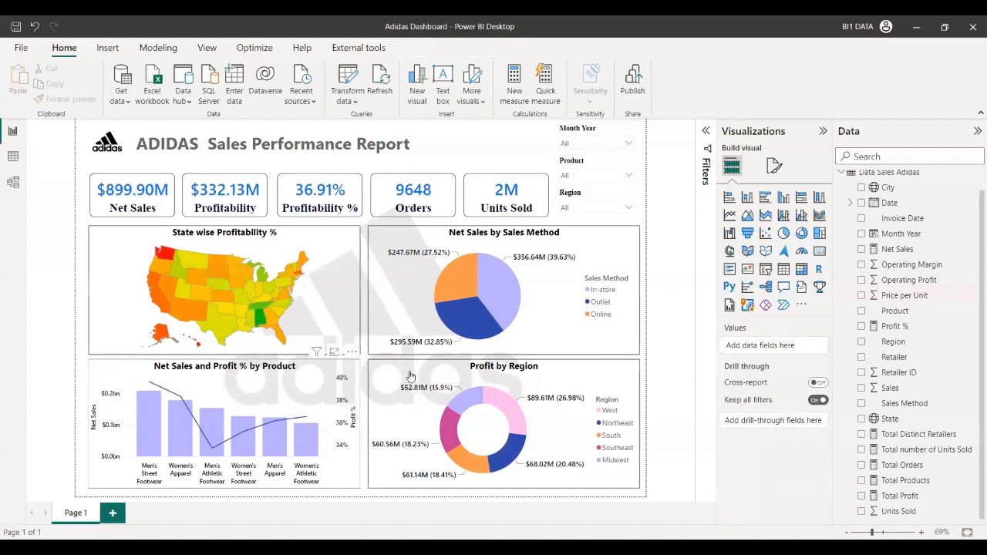
# Cross-filter the report by Men's Apparel, Women's Street Footwear, Men's Athletic Footwear and Women's Apparel in the product chart, and clear the selection.
pyautogui.click(577, 177)
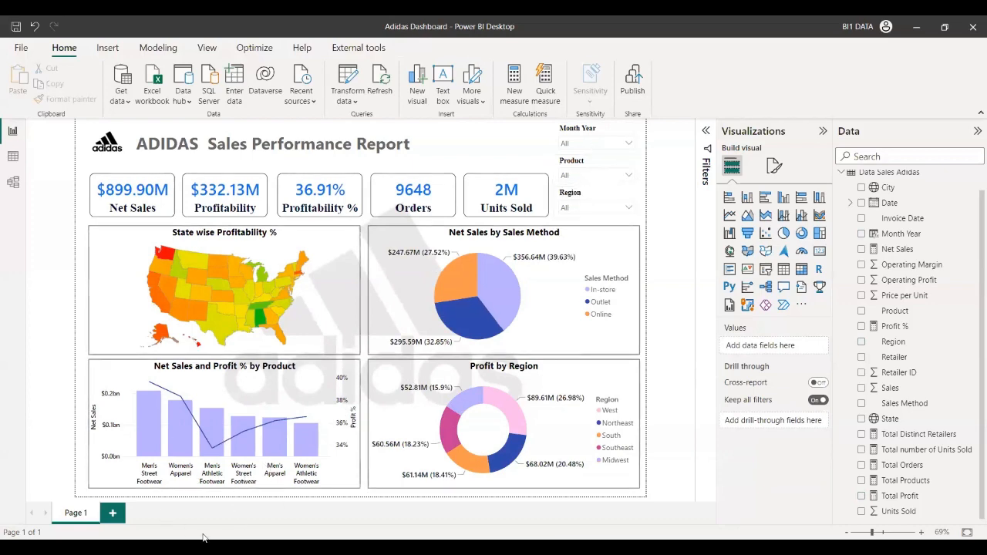
pyautogui.click(467, 317)
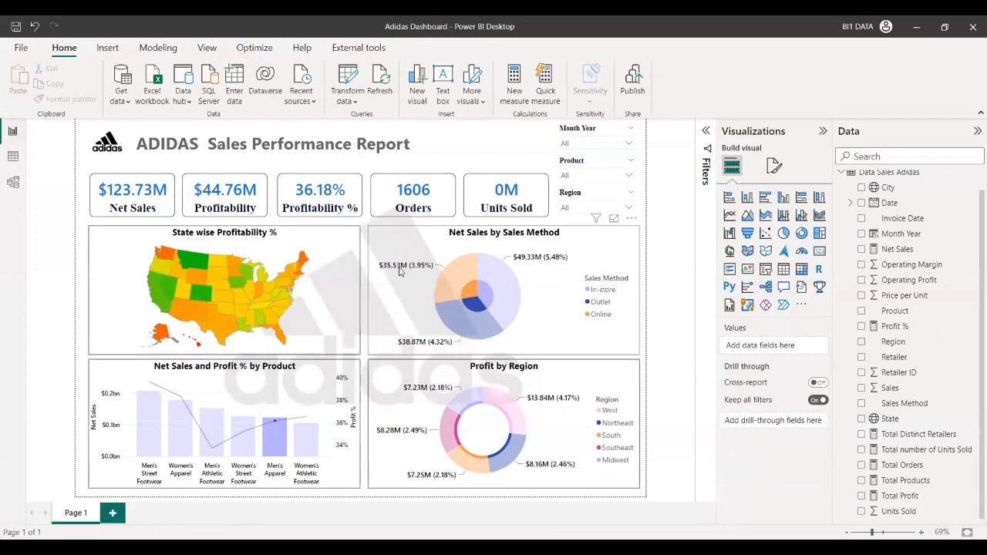
pyautogui.click(242, 436)
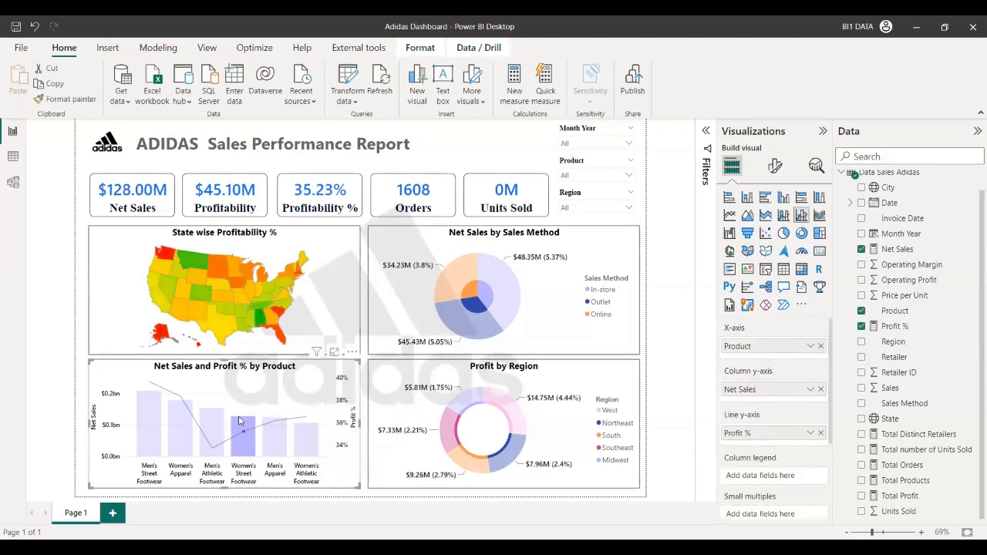
pyautogui.click(212, 432)
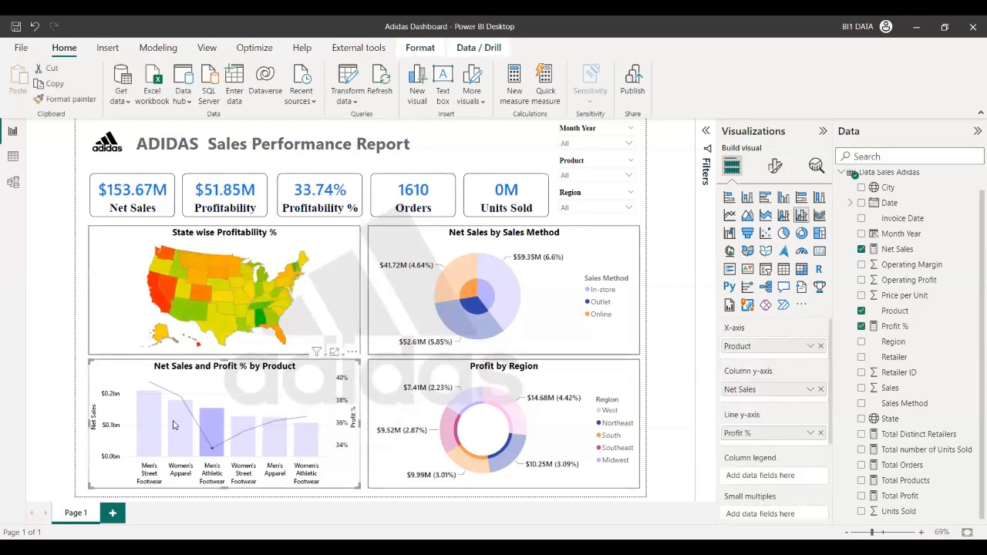
pyautogui.click(176, 425)
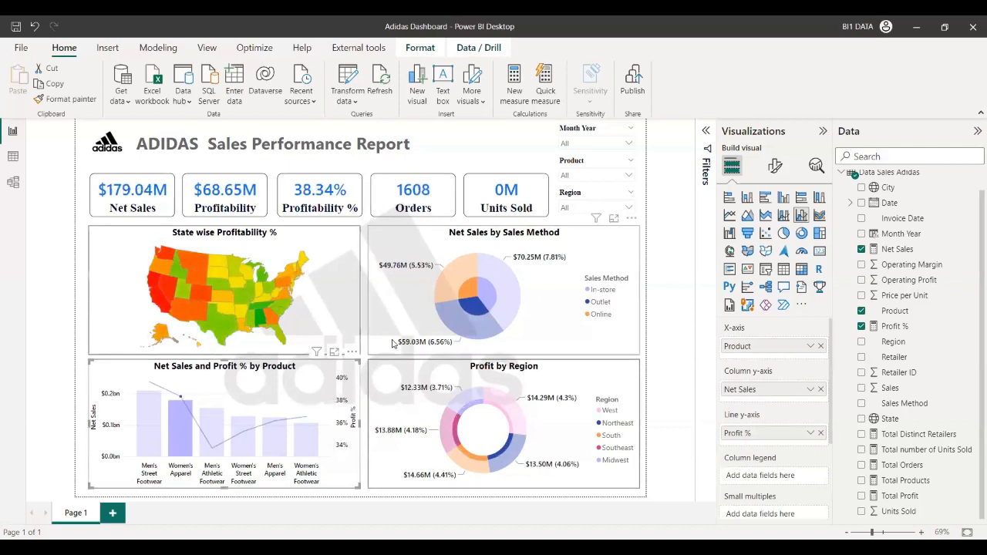
pyautogui.click(552, 286)
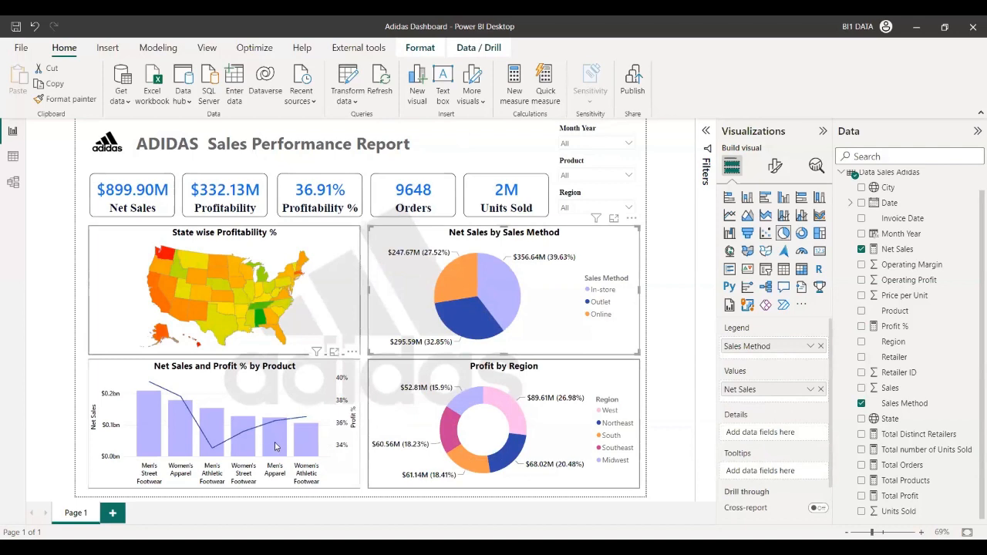
# Cross-filter the report by the Men's Apparel and Women's Athletic Footwear columns of the product chart, and clear the selection.
pyautogui.click(276, 445)
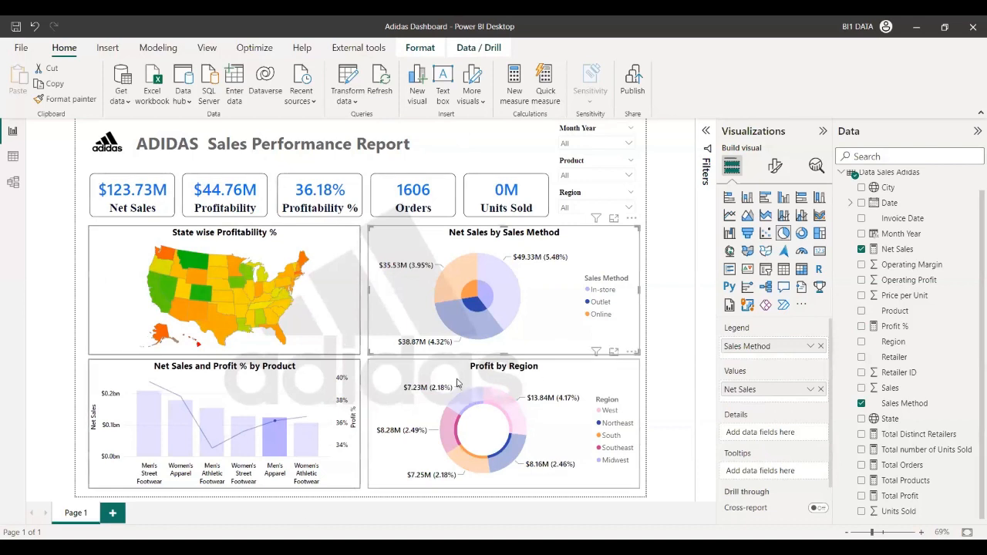
pyautogui.moveTo(304, 440)
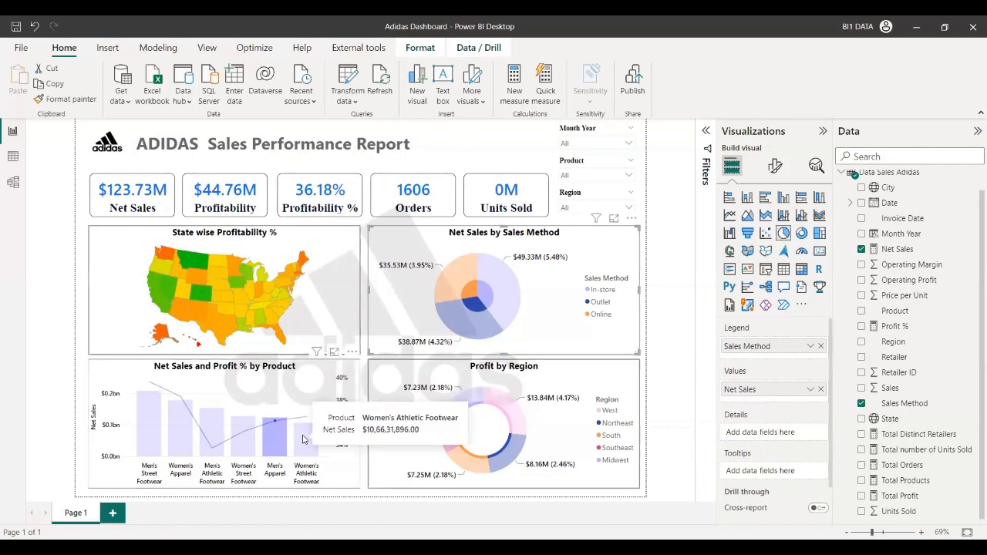
pyautogui.click(304, 439)
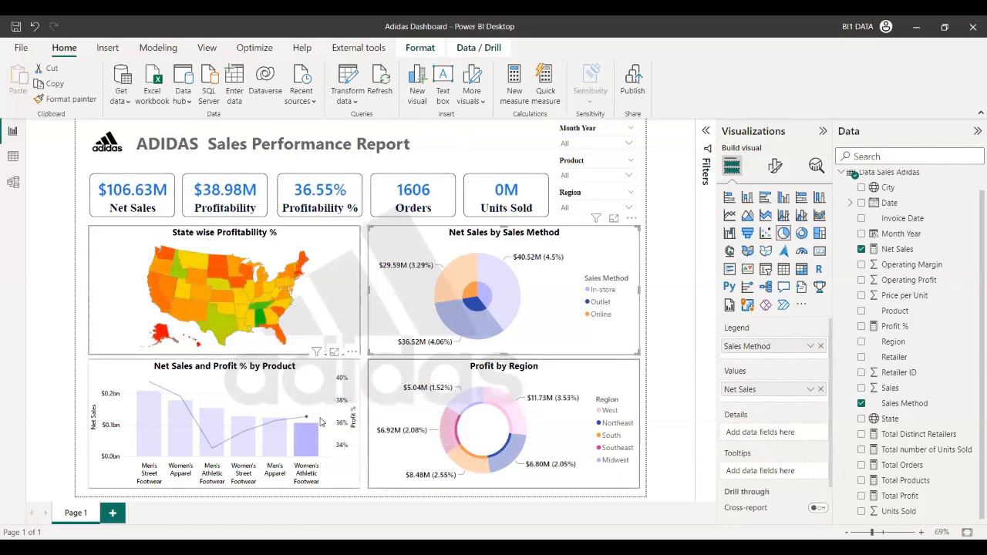
pyautogui.click(323, 367)
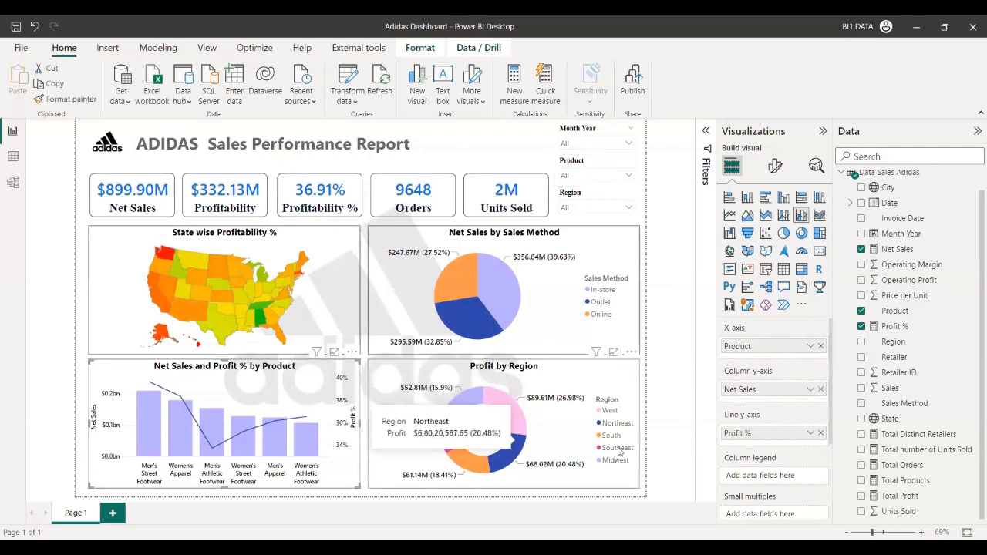
# Cross-filter the report by the donut chart's West region and the pie chart's In-store sales method, clearing each selection.
pyautogui.click(509, 410)
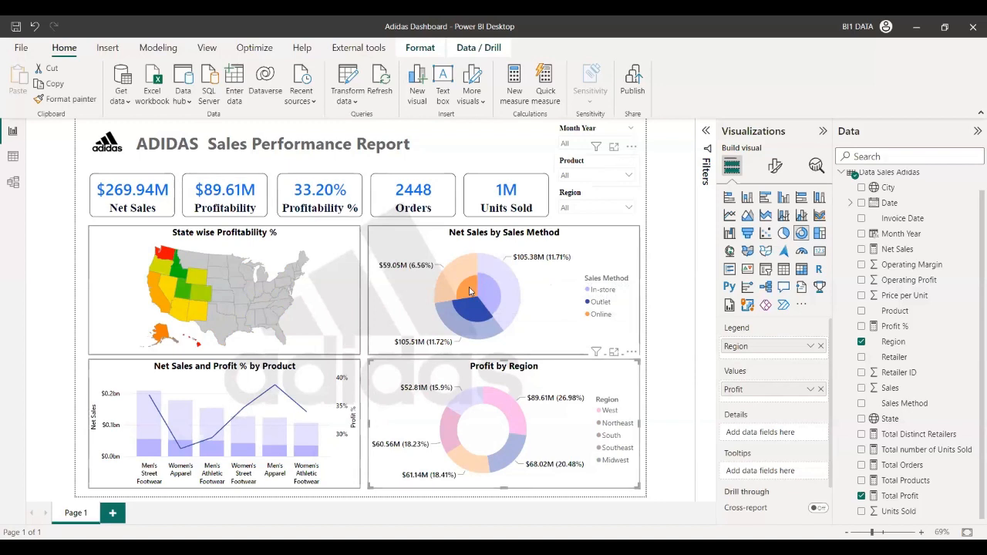
pyautogui.click(530, 307)
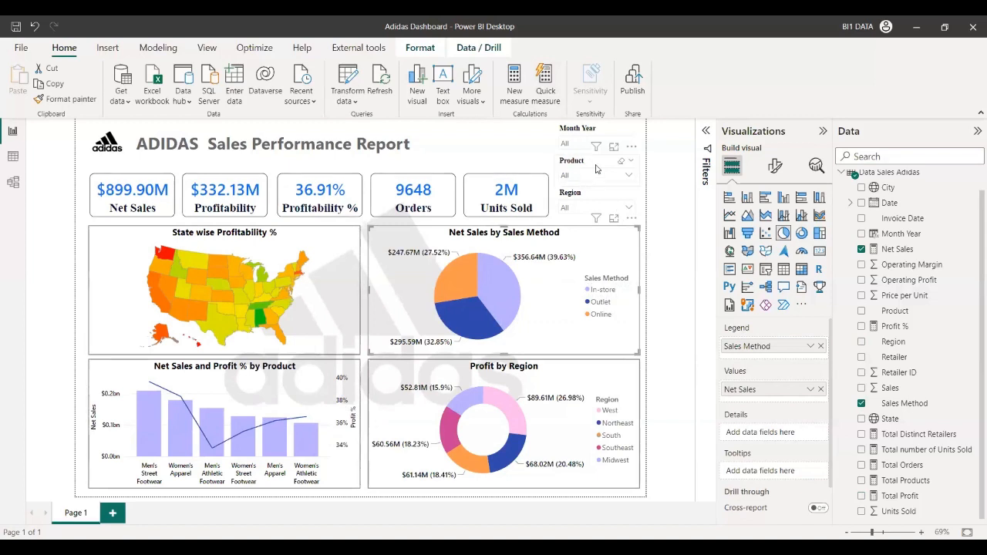
pyautogui.click(492, 276)
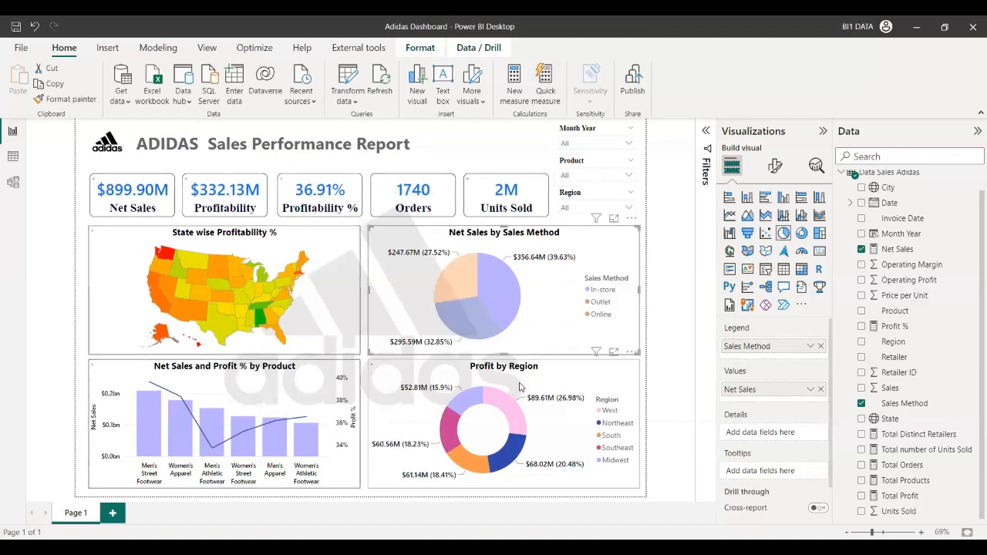
pyautogui.click(534, 319)
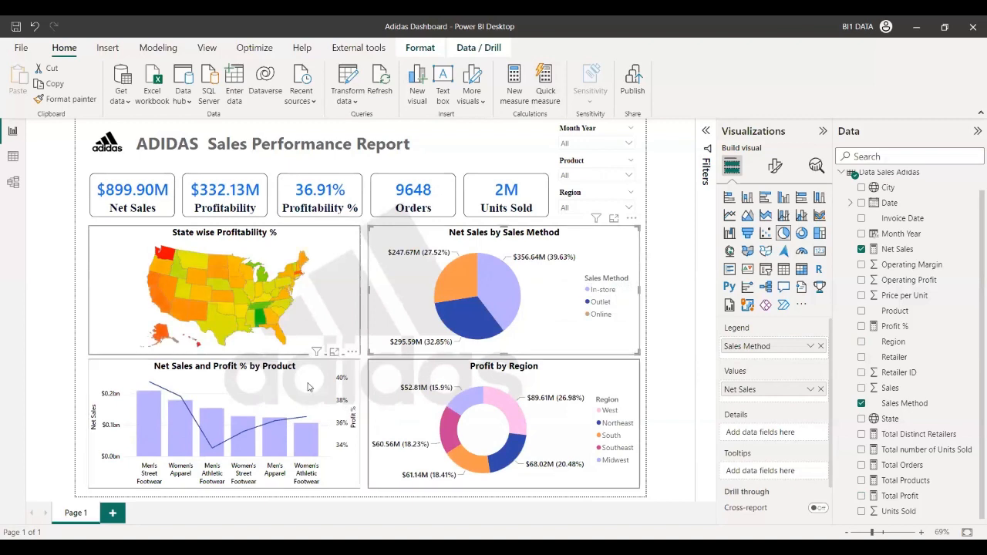
# Apply a gradient based on Net Sales, with a middle color, to the columns of the Net Sales and Profit % by Product chart.
pyautogui.click(123, 374)
pyautogui.click(776, 166)
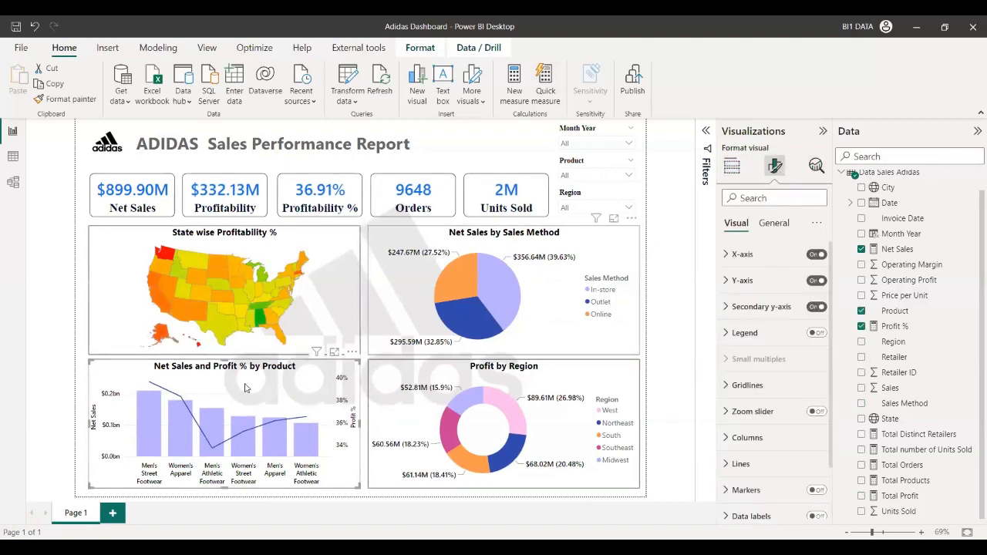
pyautogui.click(744, 438)
pyautogui.click(752, 336)
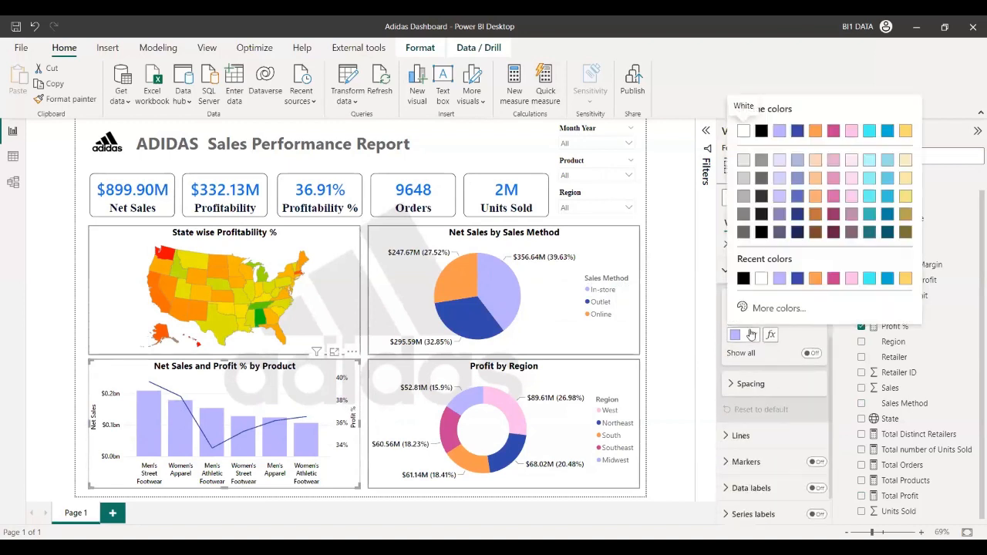
pyautogui.click(800, 348)
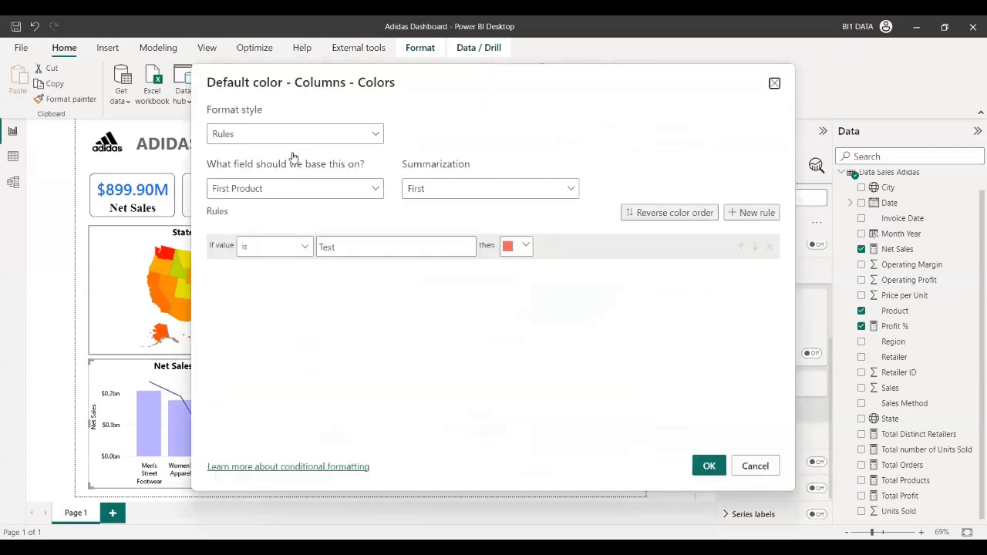
pyautogui.click(300, 189)
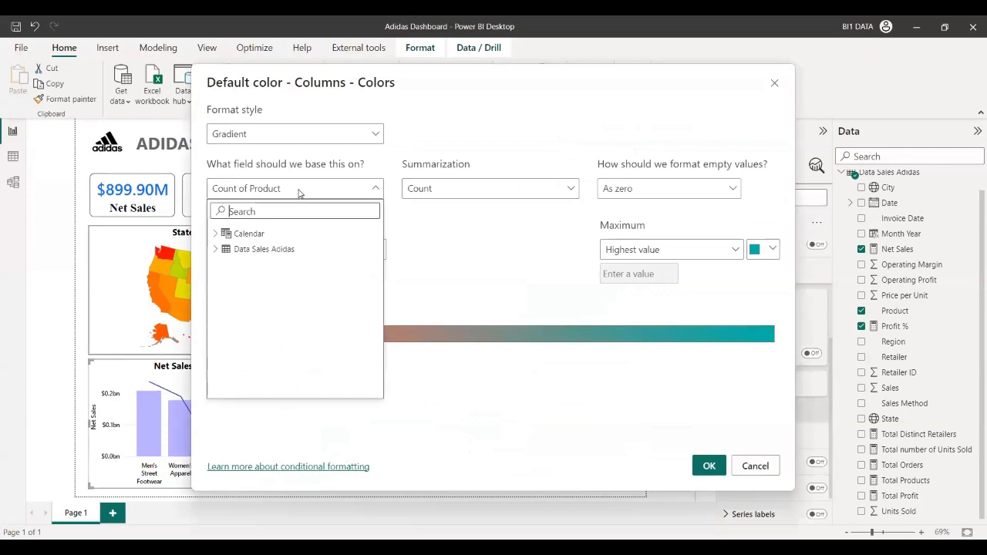
pyautogui.write('net')
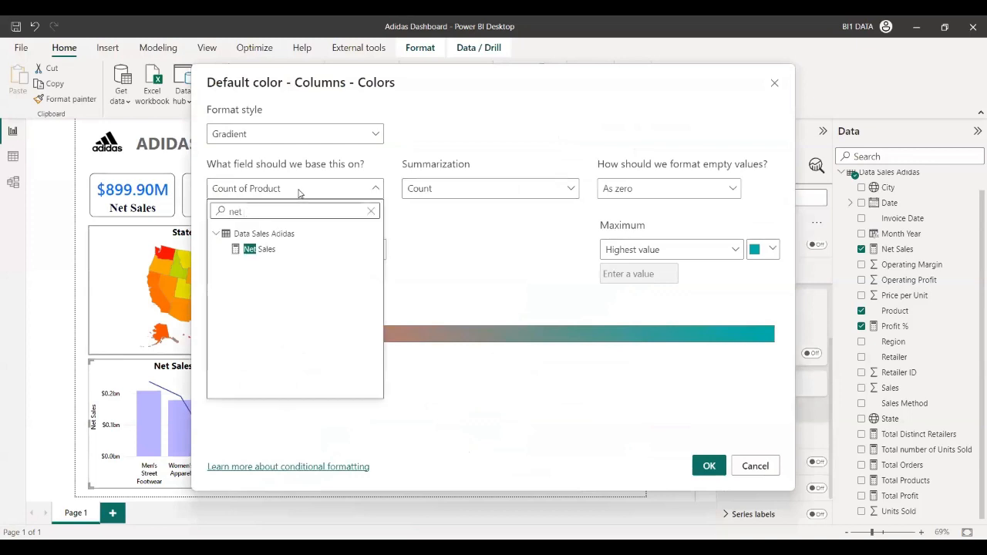
pyautogui.click(259, 249)
pyautogui.click(214, 304)
# Set the column gradient's minimum color to the custom hex value #FF0000.
pyautogui.click(372, 249)
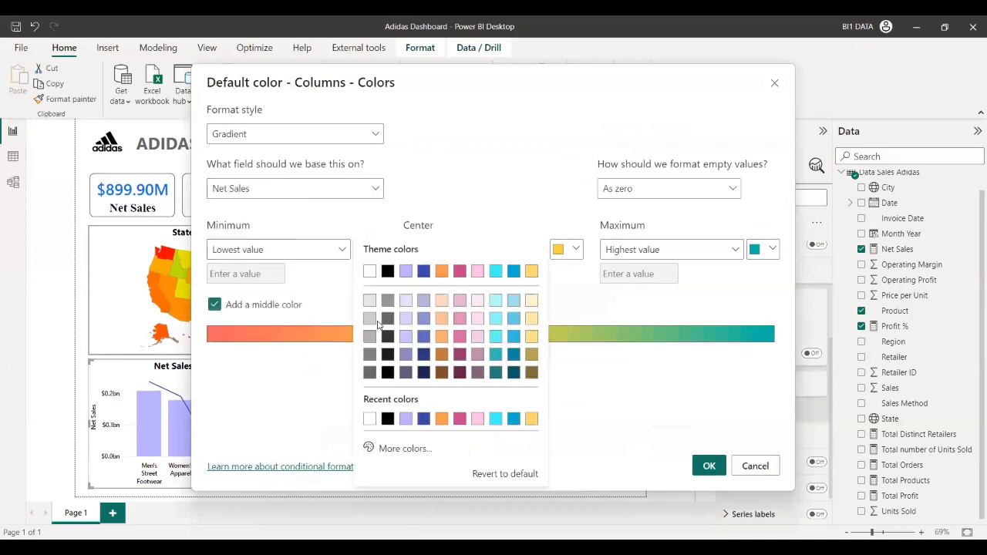
pyautogui.click(415, 449)
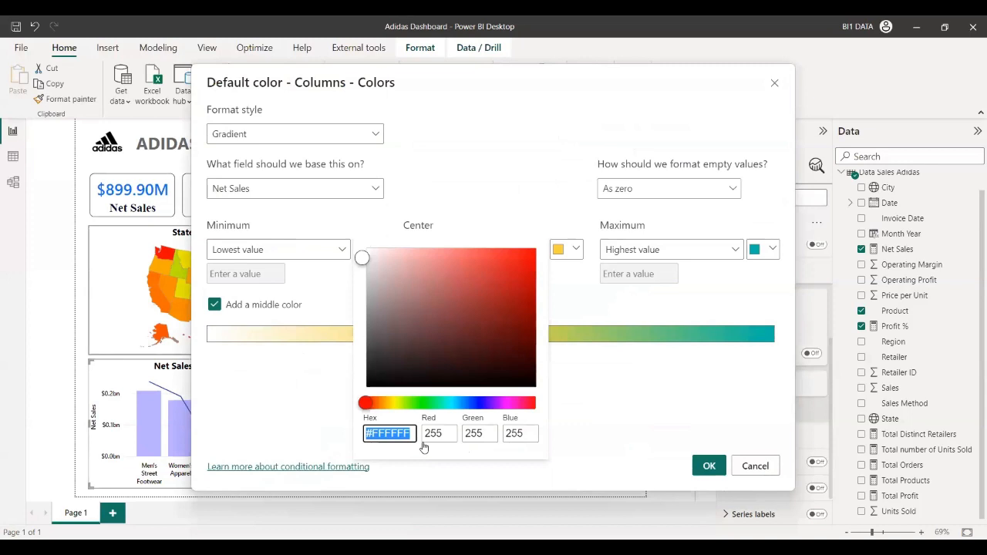
pyautogui.write('#FF0000')
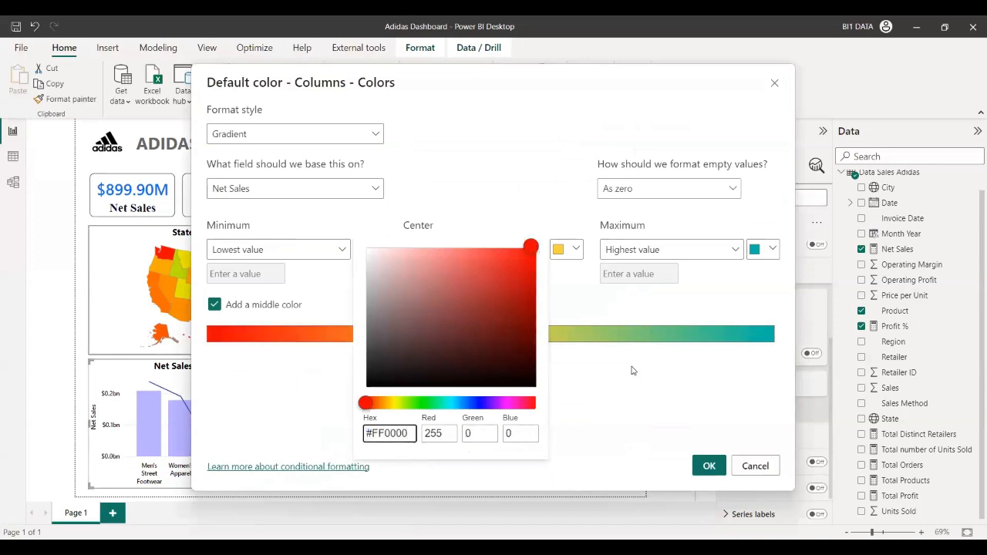
pyautogui.click(632, 371)
# Set the column gradient's center color to the custom hex value #FFBF00.
pyautogui.click(567, 249)
pyautogui.click(571, 445)
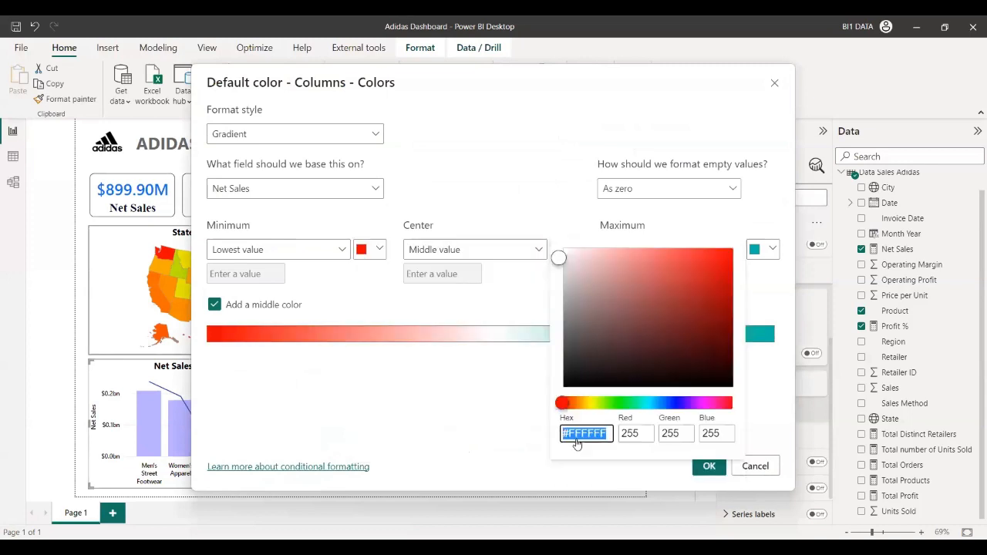
pyautogui.write('#ffb')
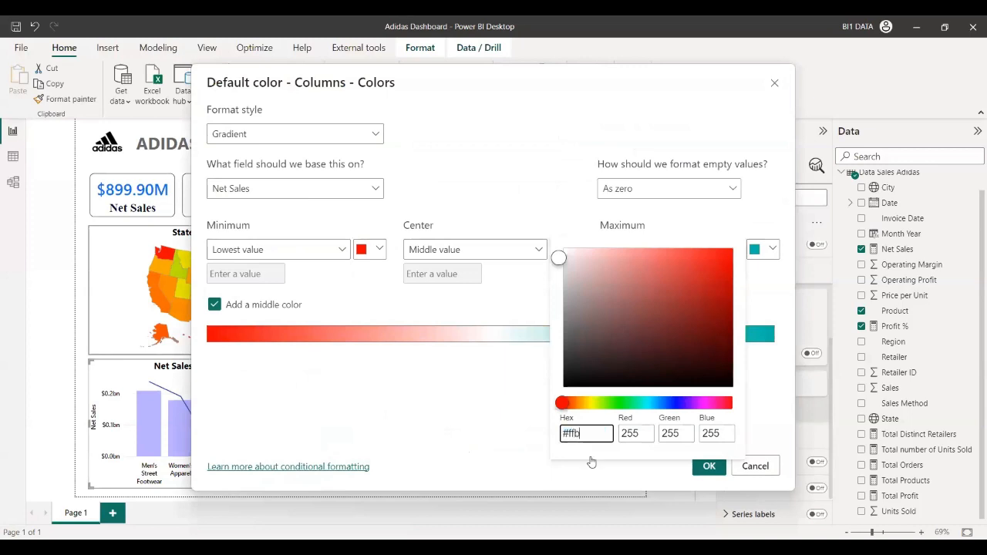
pyautogui.write('f00')
pyautogui.click(500, 324)
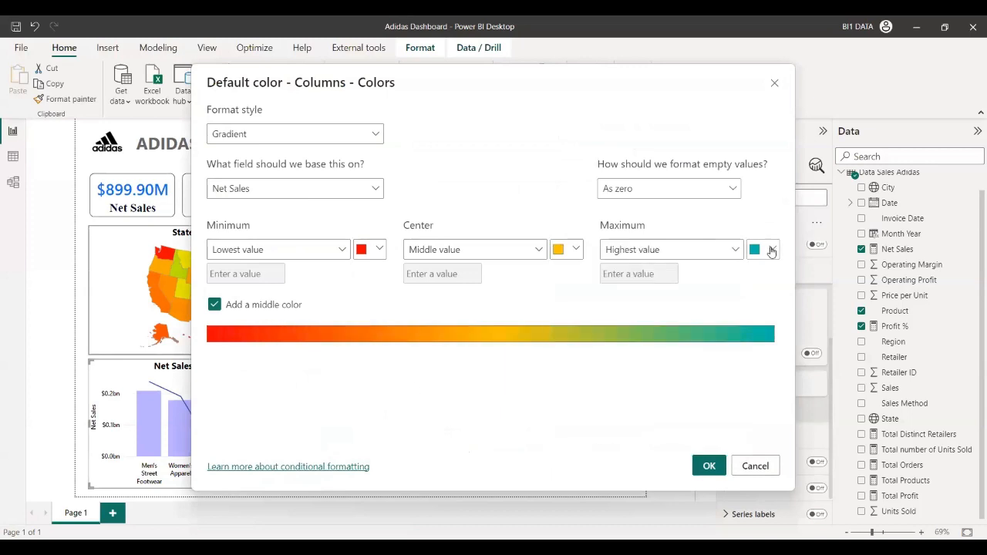
# Set the column gradient's maximum color to the custom hex value #02C100 and apply the gradient to the product chart.
pyautogui.click(772, 249)
pyautogui.click(614, 452)
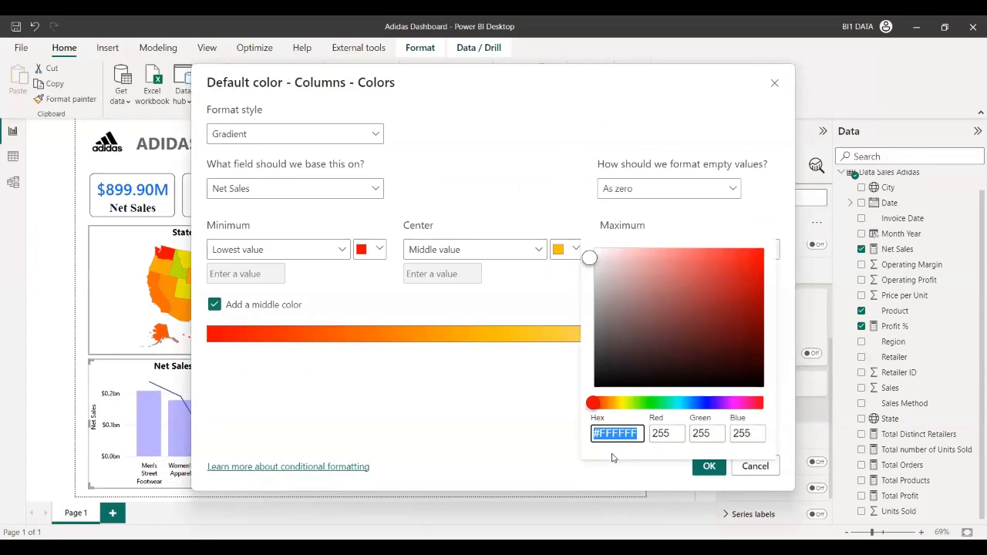
pyautogui.write('#')
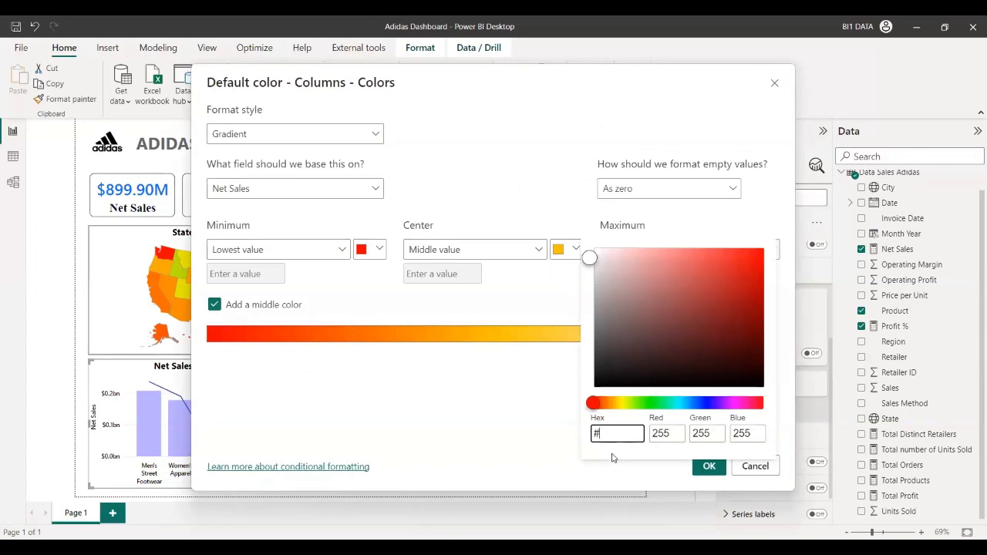
pyautogui.write('02EB00')
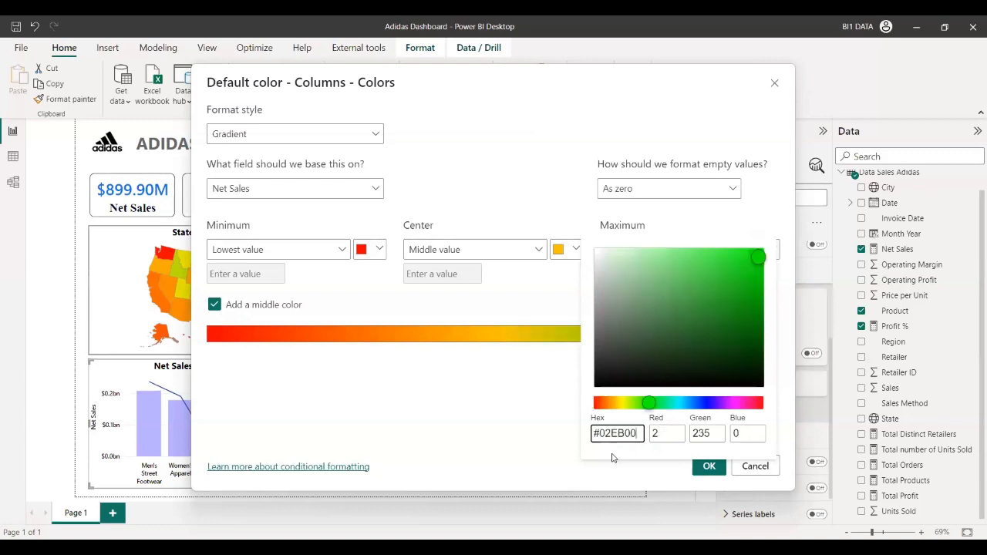
pyautogui.press('BackSpace')
pyautogui.press('BackSpace')
pyautogui.press('BackSpace')
pyautogui.write('F00')
pyautogui.press('BackSpace')
pyautogui.press('BackSpace')
pyautogui.press('BackSpace')
pyautogui.write('F00')
pyautogui.press('Left')
pyautogui.press('Left')
pyautogui.press('BackSpace')
pyautogui.write('1')
pyautogui.press('BackSpace')
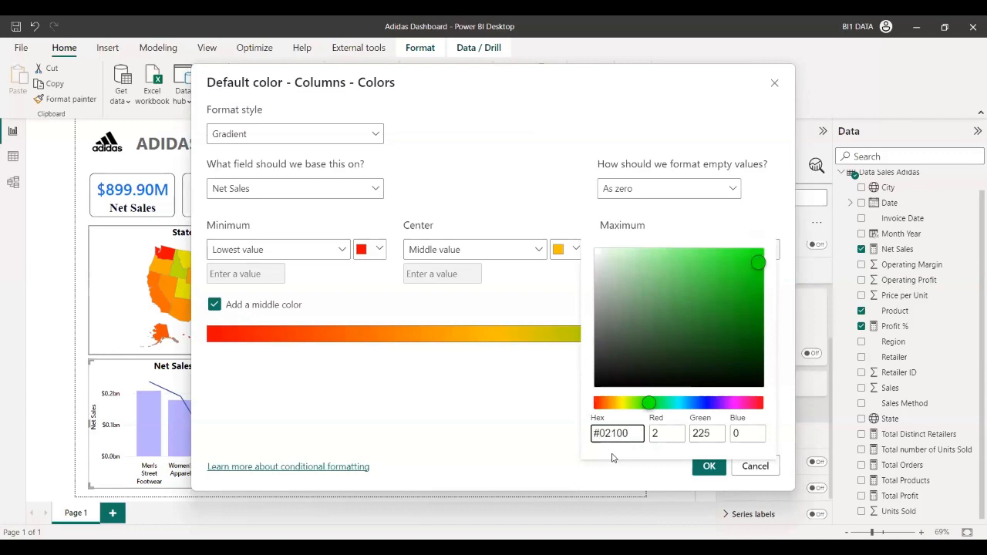
pyautogui.write('1')
pyautogui.press('BackSpace')
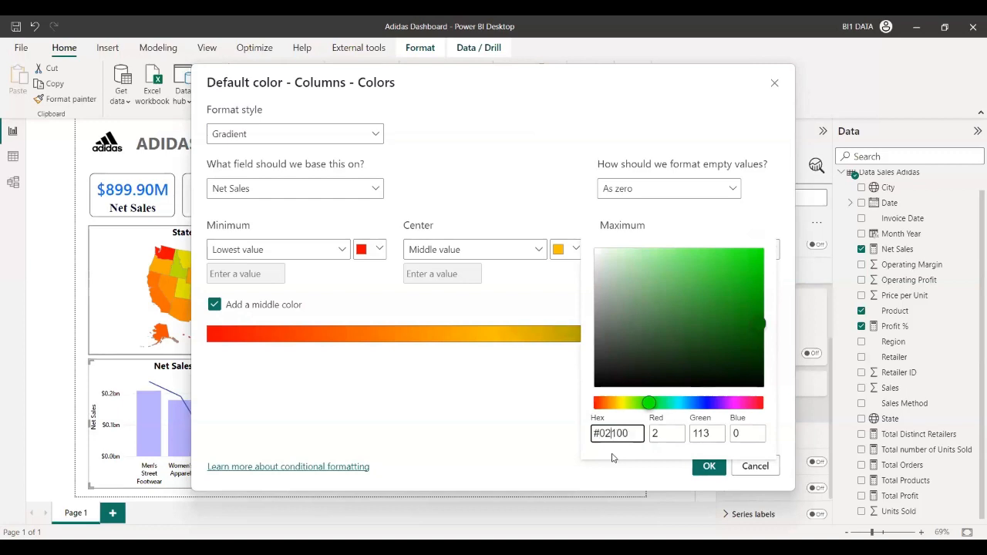
pyautogui.write('9')
pyautogui.press('BackSpace')
pyautogui.write('C')
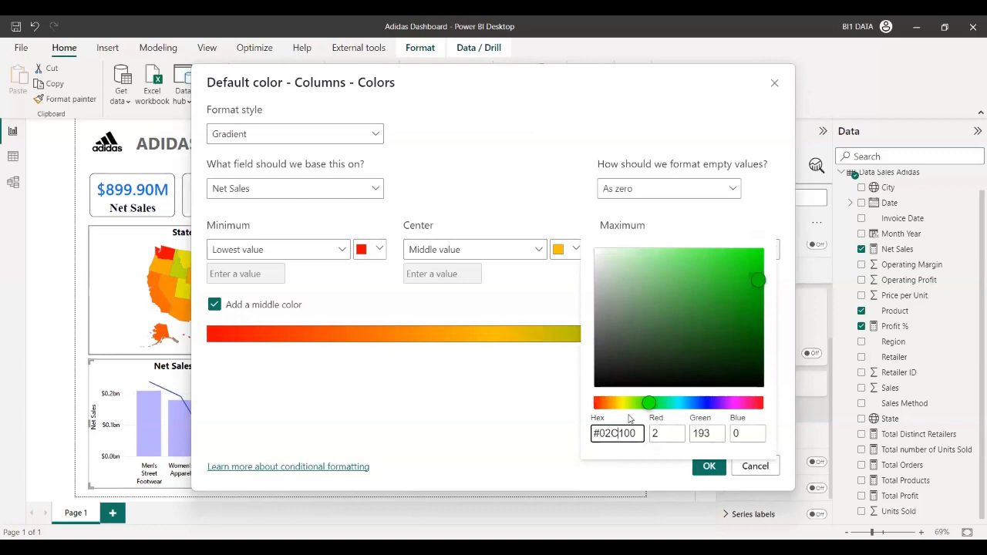
pyautogui.click(704, 466)
pyautogui.click(703, 466)
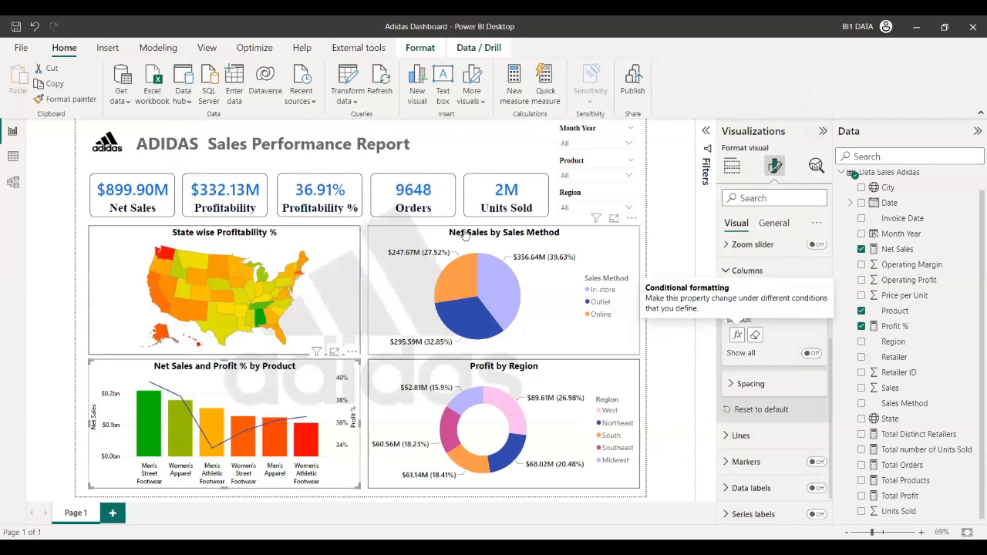
pyautogui.click(521, 131)
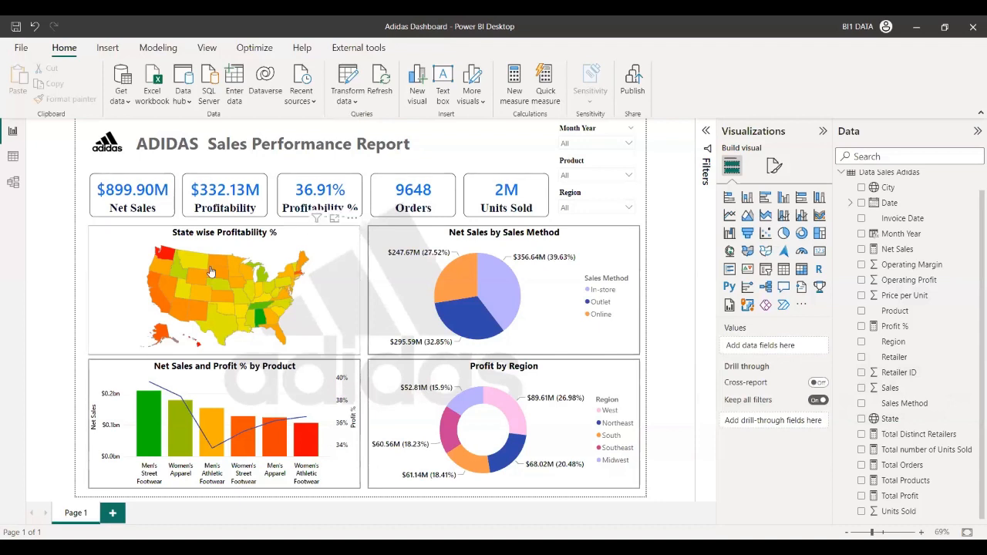
# Cross-filter the report by Montana on the State wise Profitability % map, clearing the selection.
pyautogui.moveTo(196, 270)
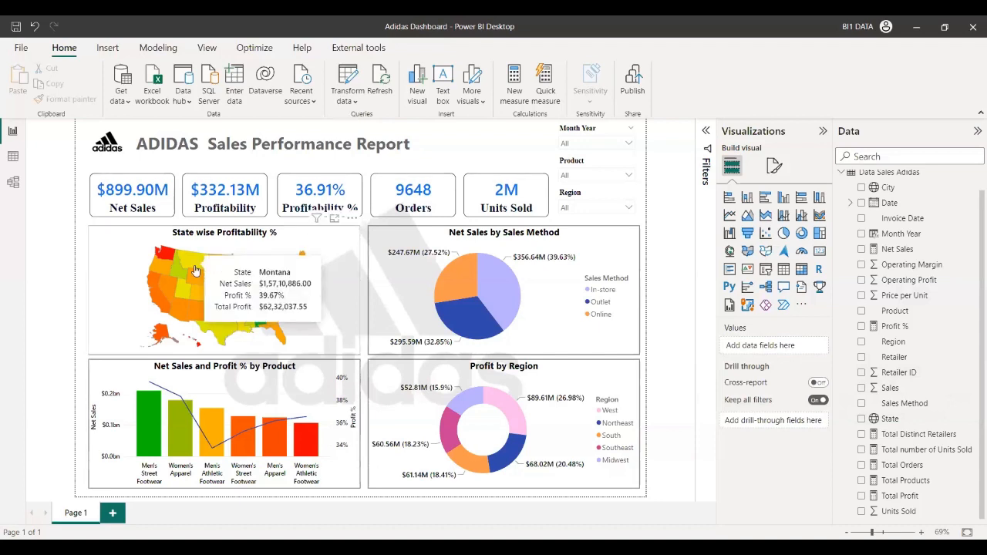
pyautogui.click(196, 270)
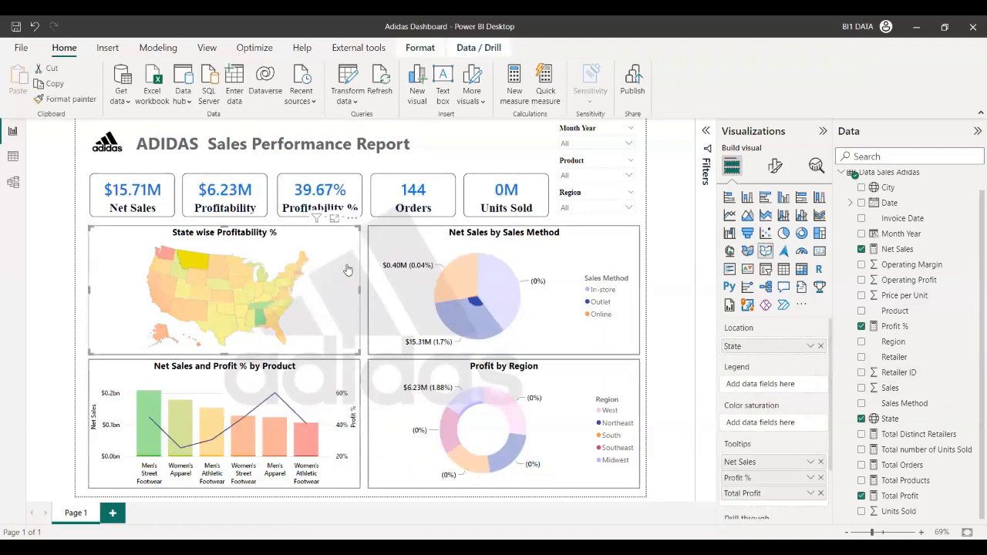
pyautogui.click(348, 269)
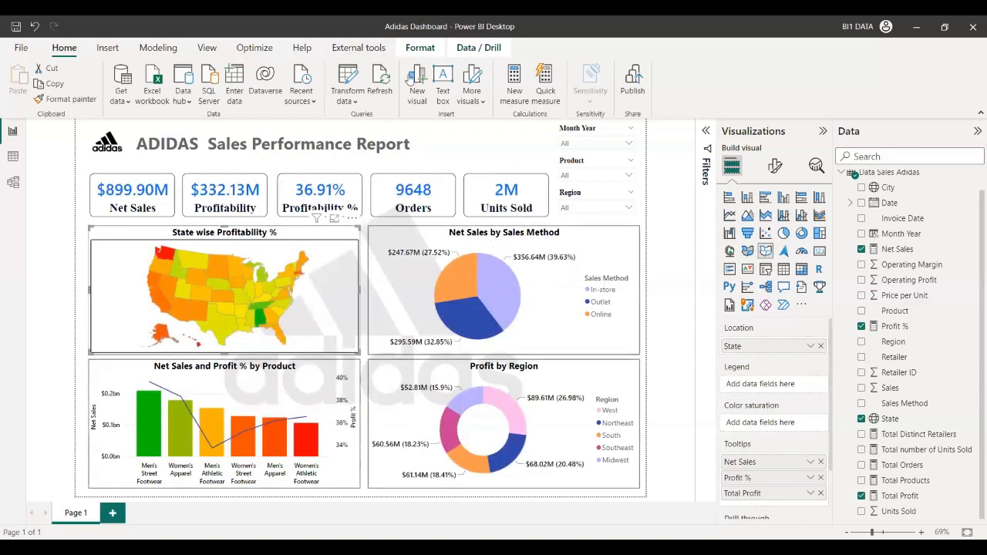
pyautogui.rightClick(347, 373)
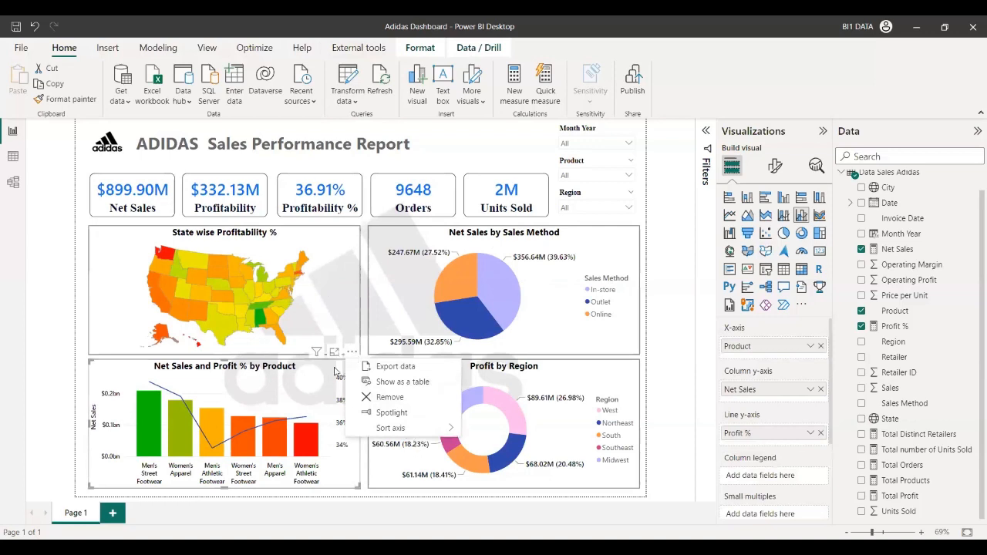
pyautogui.click(335, 369)
pyautogui.click(335, 49)
pyautogui.click(302, 48)
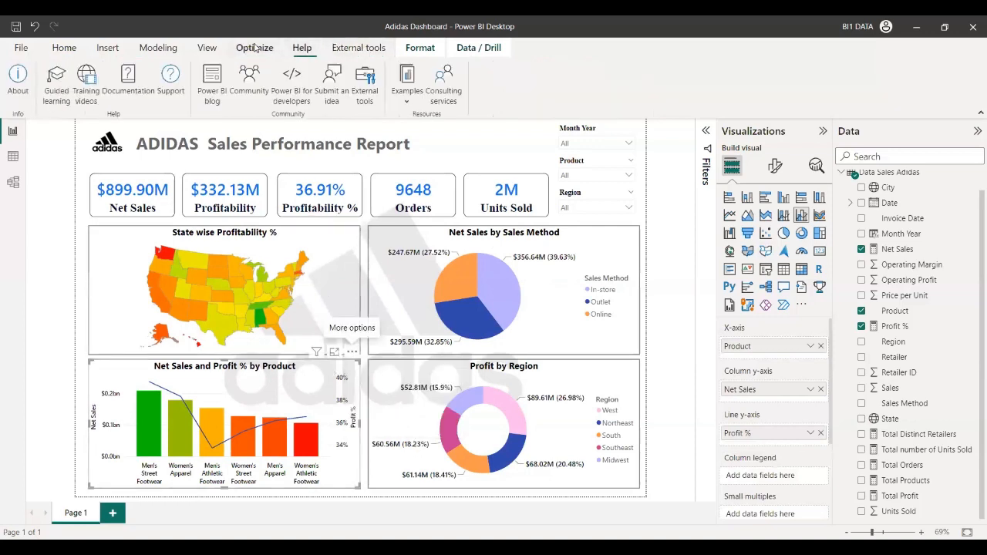
pyautogui.click(255, 47)
pyautogui.click(206, 48)
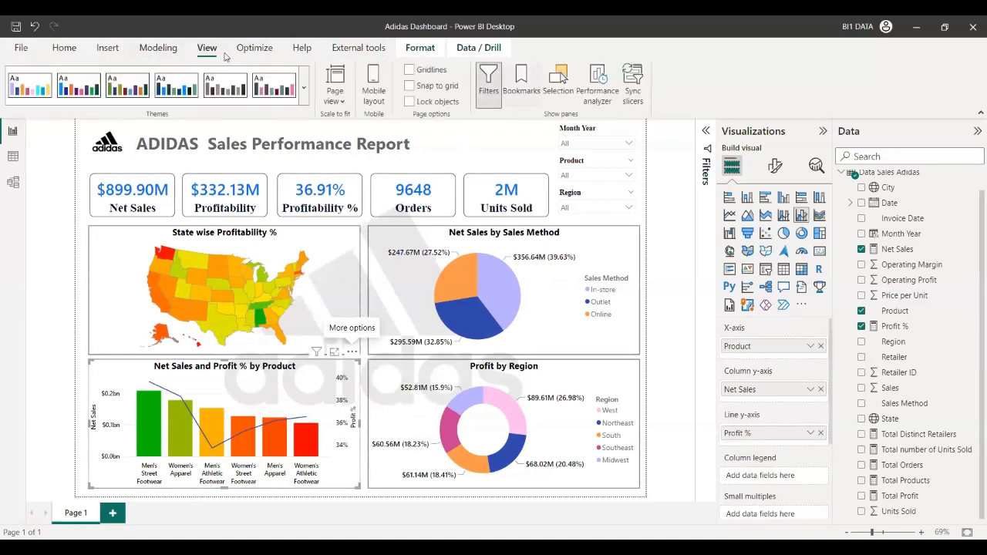
pyautogui.click(173, 50)
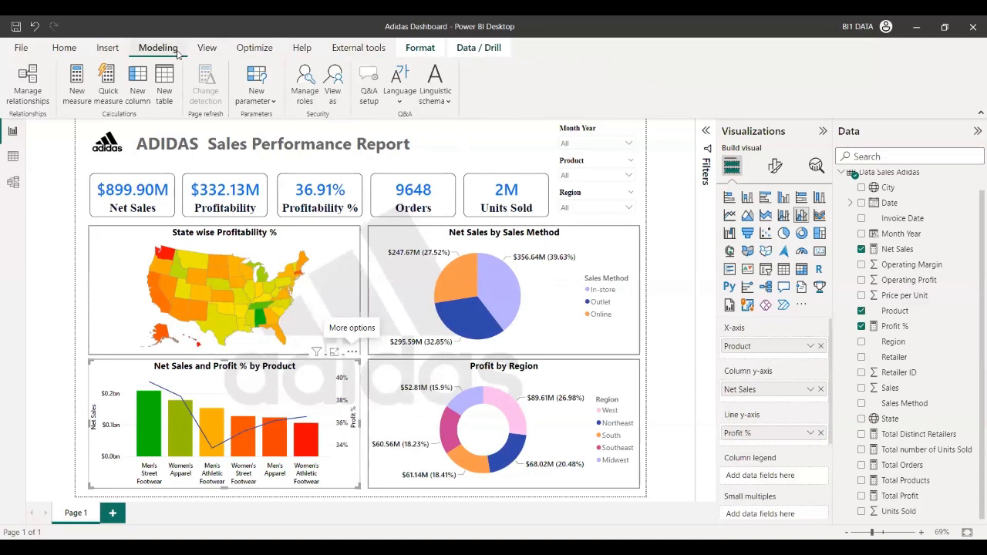
pyautogui.click(106, 50)
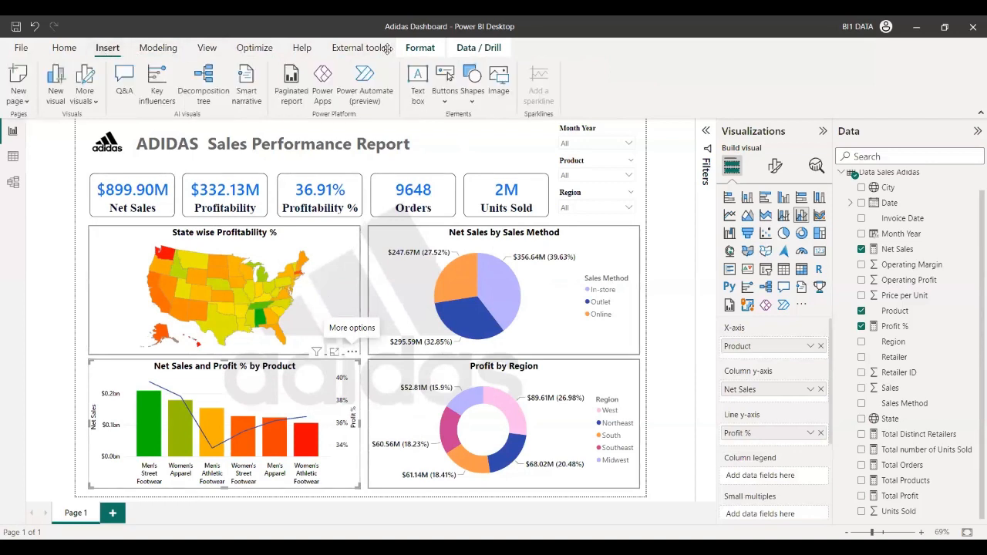
pyautogui.click(421, 48)
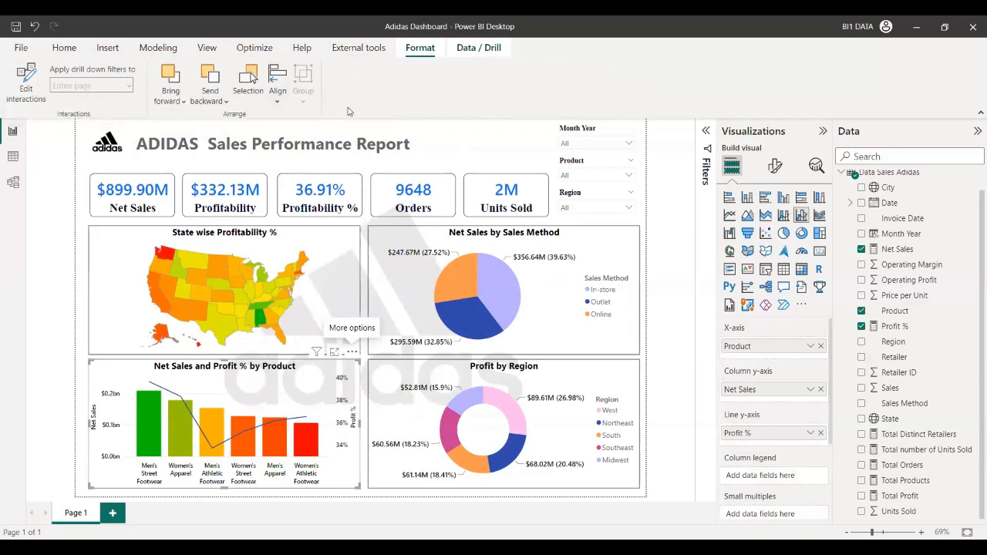
pyautogui.click(471, 47)
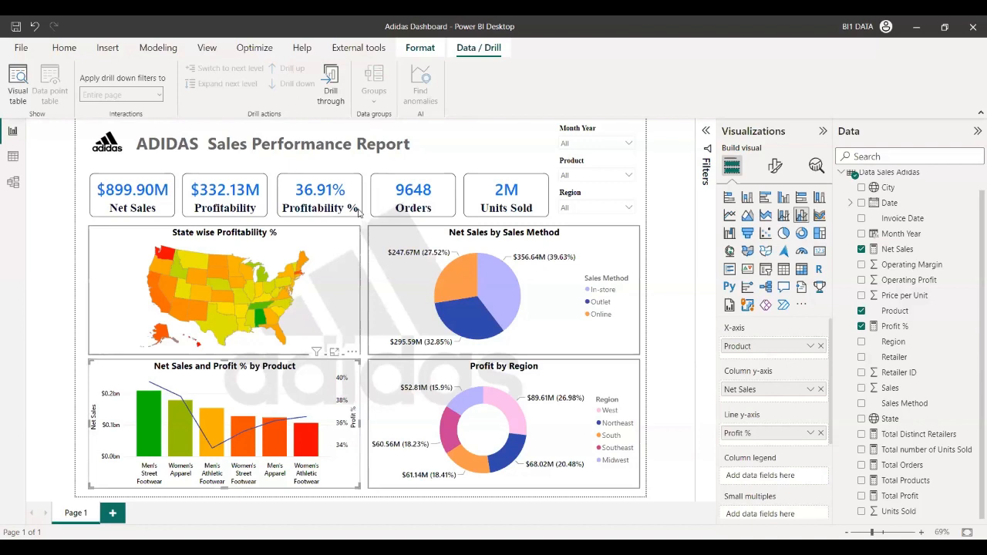
pyautogui.click(270, 51)
pyautogui.click(207, 46)
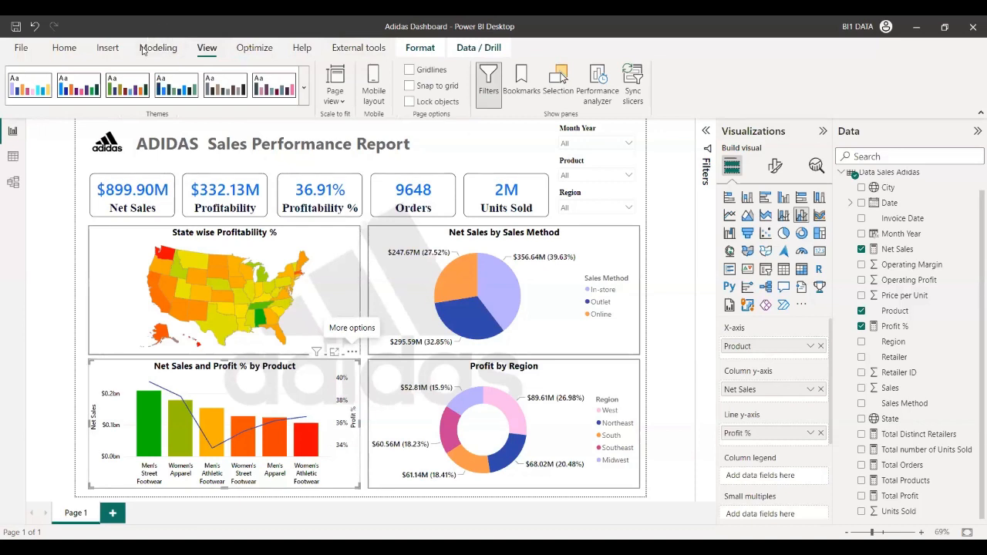
pyautogui.click(143, 49)
pyautogui.click(115, 48)
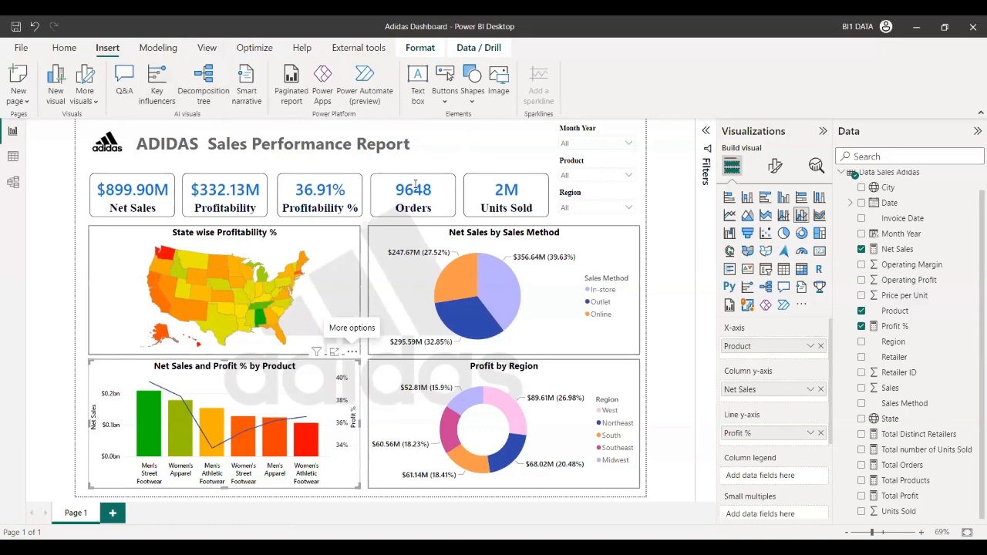
pyautogui.click(64, 48)
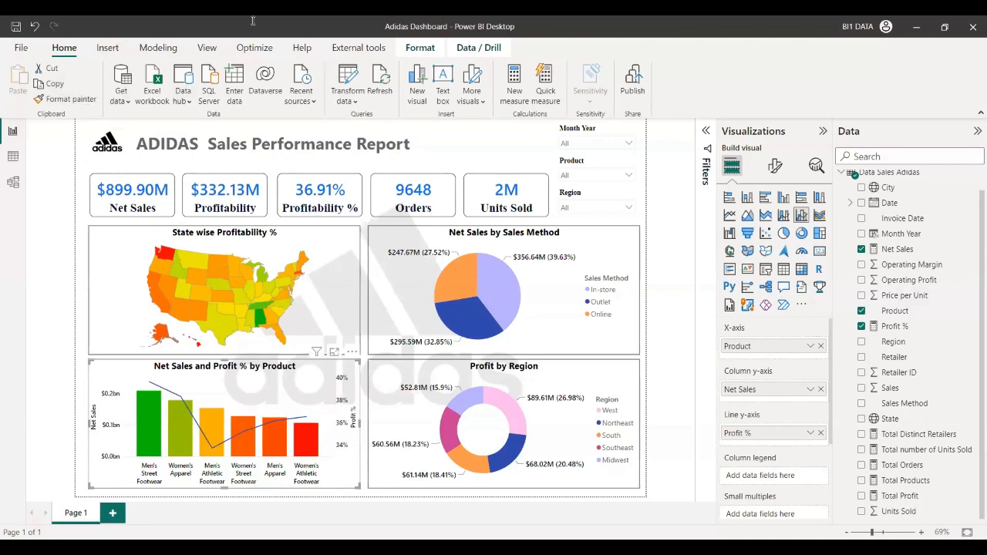
pyautogui.click(207, 48)
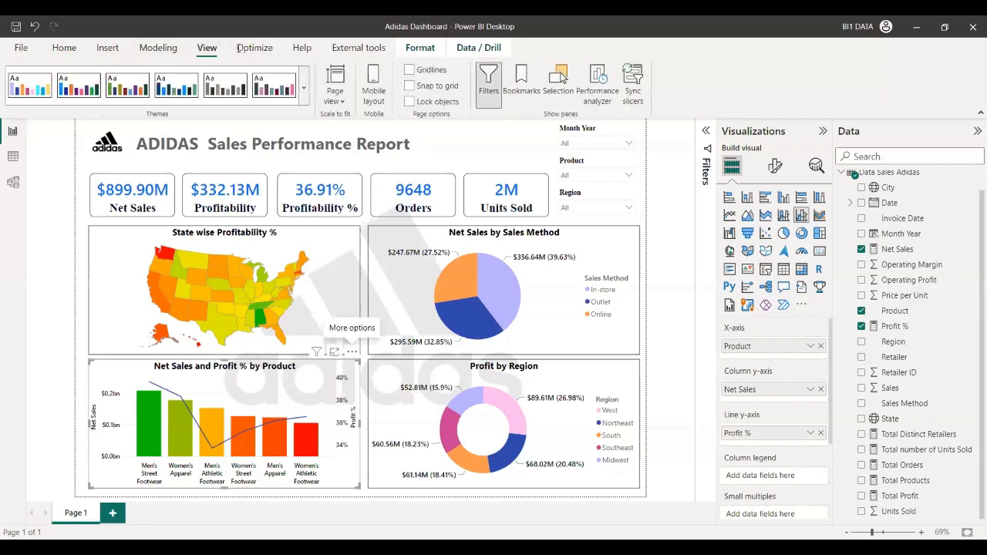
pyautogui.click(158, 48)
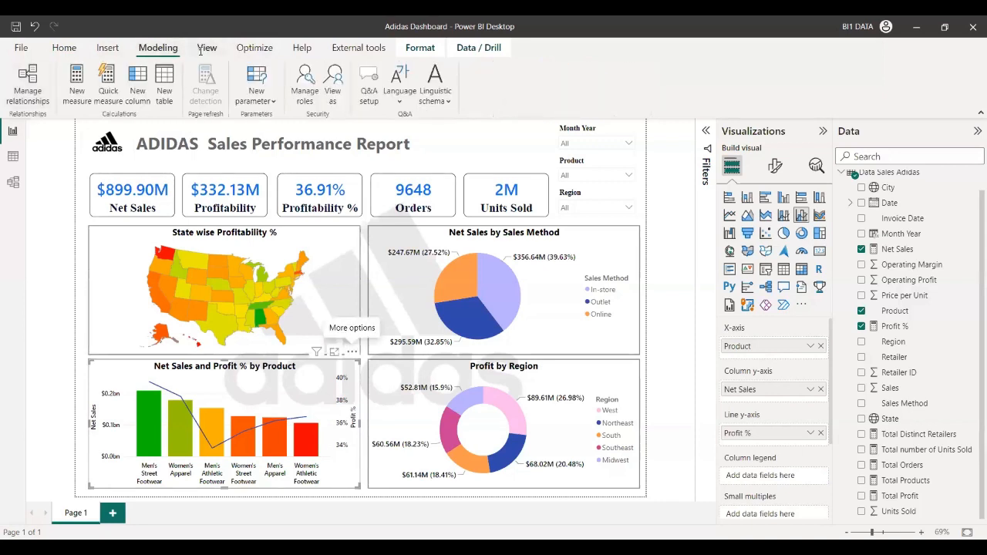
pyautogui.click(205, 48)
pyautogui.click(254, 48)
# Turn on interaction editing and test cross-filtering from the product chart's Men's Athletic Footwear column.
pyautogui.click(420, 48)
pyautogui.click(26, 84)
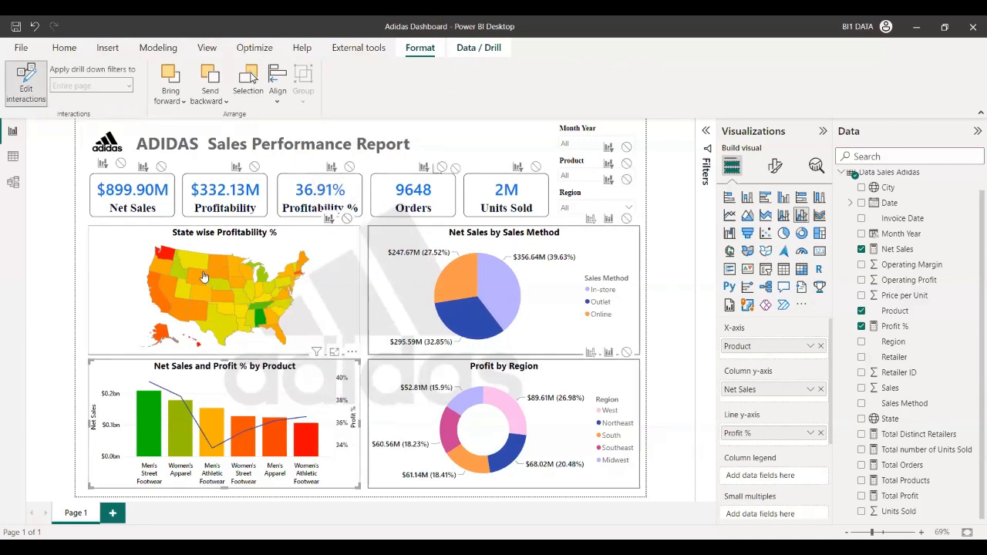
pyautogui.click(213, 429)
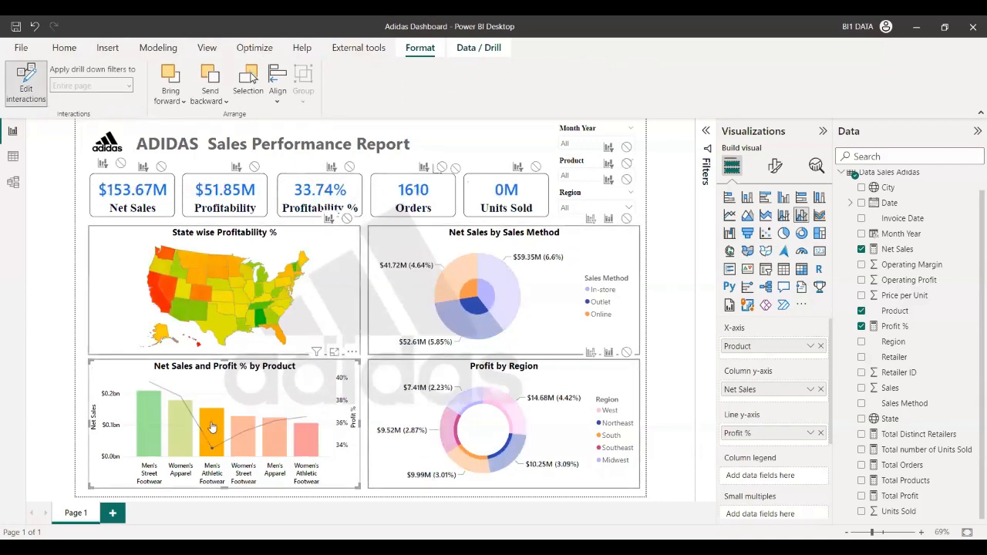
pyautogui.click(238, 433)
# Test the state map's cross-filtering with Kansas, turning off interaction editing and clearing the selection.
pyautogui.click(271, 283)
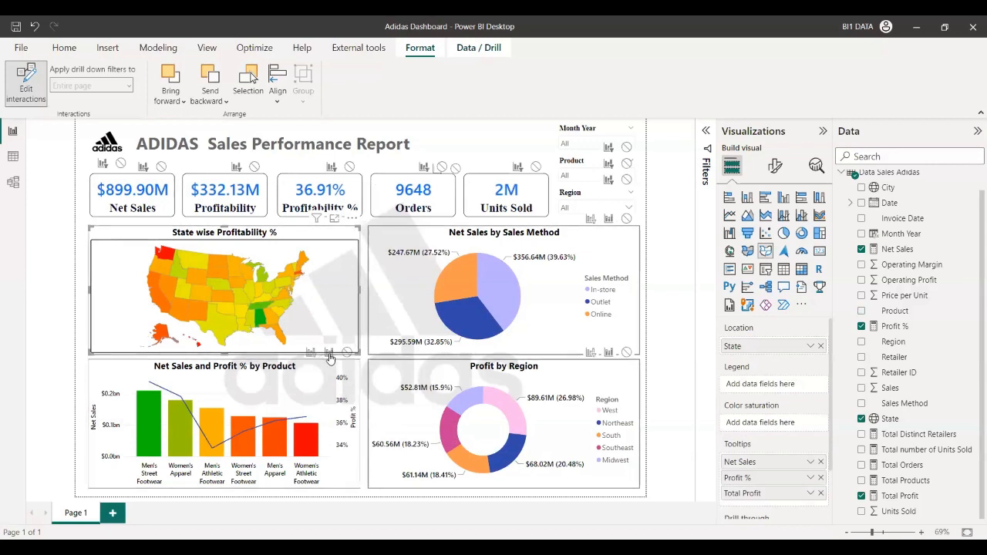
pyautogui.click(217, 313)
pyautogui.click(220, 298)
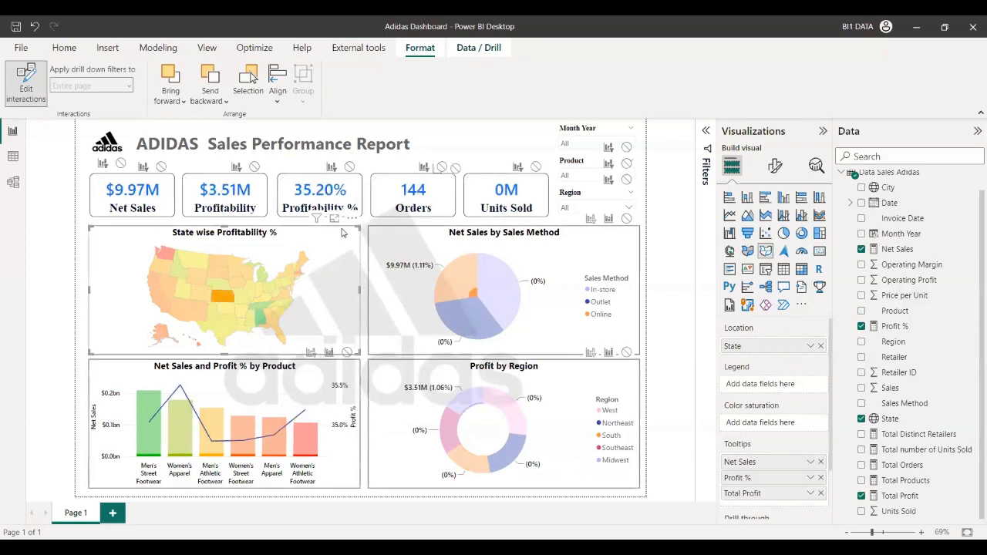
pyautogui.click(26, 83)
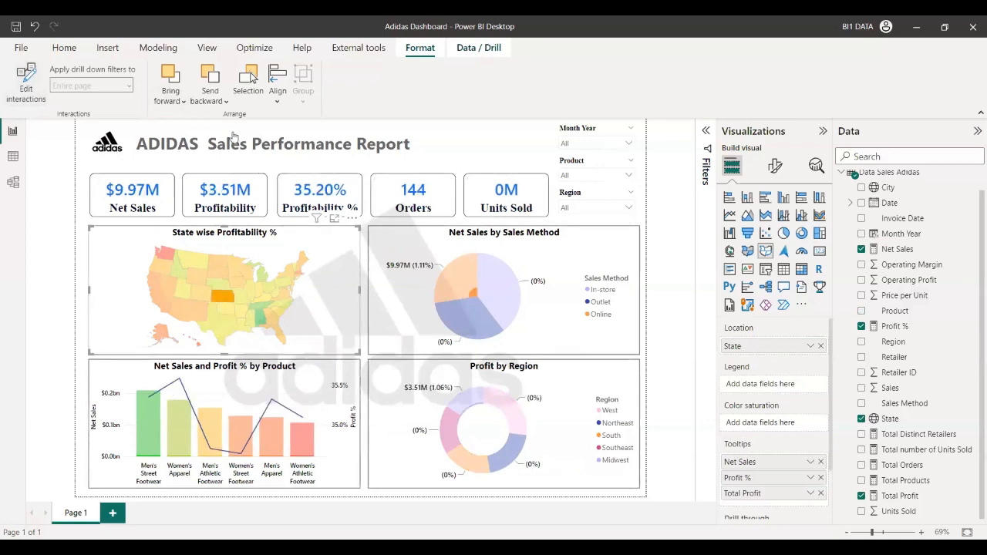
pyautogui.click(337, 327)
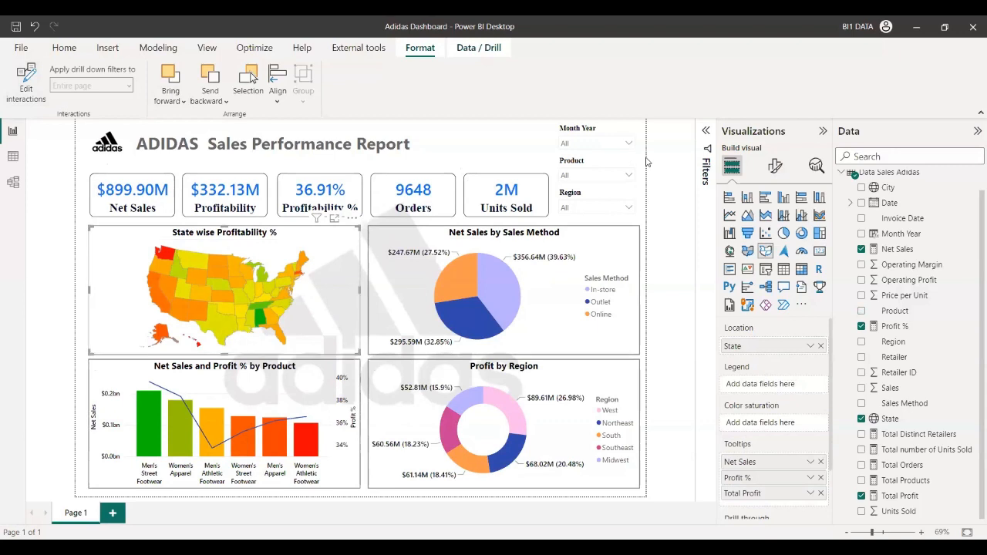
# Delete the Region and Product slicers and move the Month Year slicer down beside the Units Sold card.
pyautogui.click(585, 194)
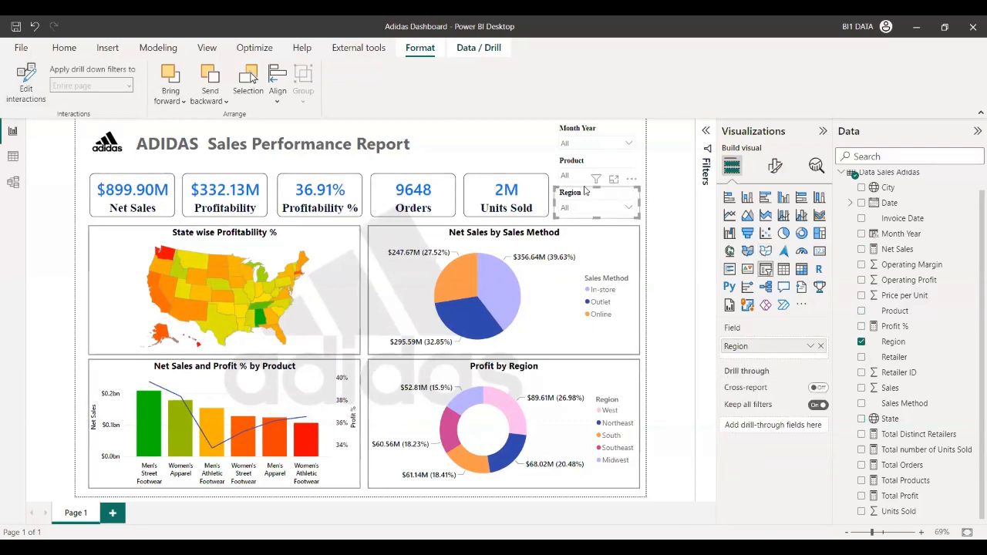
pyautogui.press('Delete')
pyautogui.click(585, 166)
pyautogui.press('Delete')
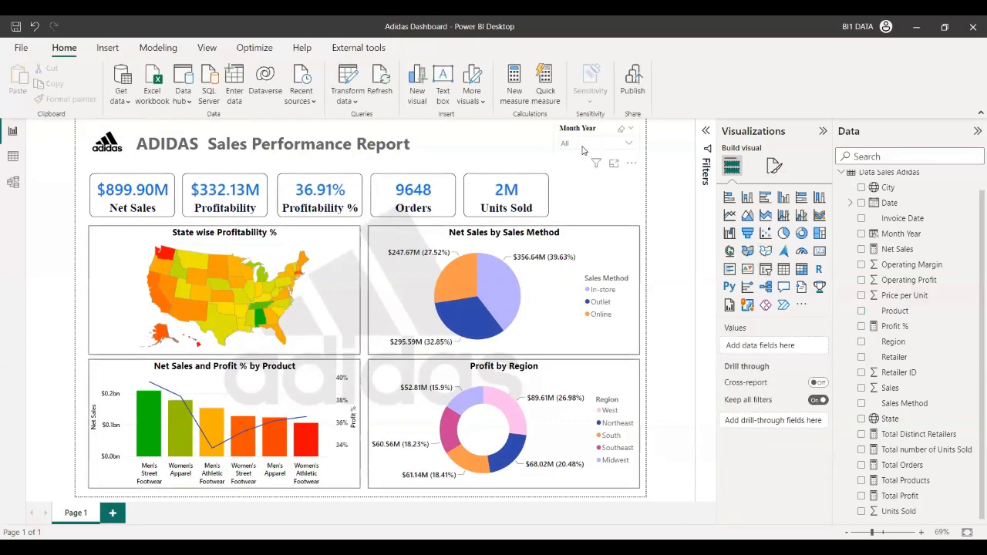
pyautogui.moveTo(584, 151); pyautogui.dragTo(584, 202)
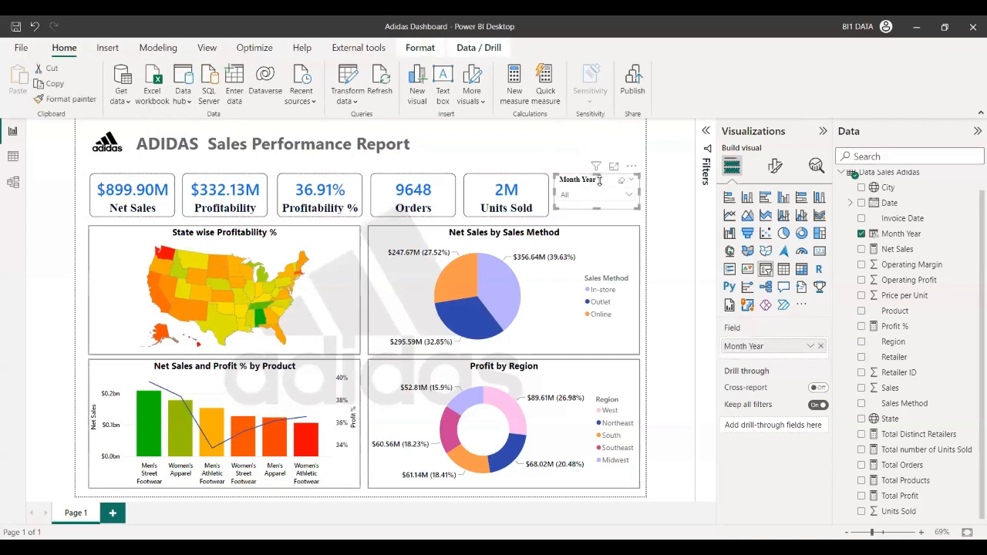
pyautogui.click(582, 157)
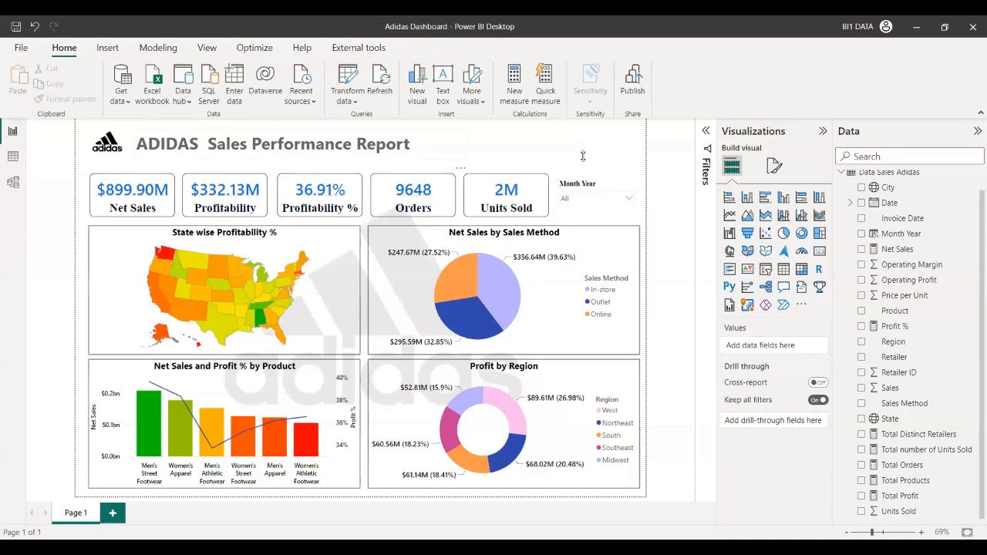
# Move the ADIDAS Sales Performance Report title box to the middle of the header and center its text.
pyautogui.click(386, 145)
pyautogui.moveTo(464, 171); pyautogui.dragTo(552, 168)
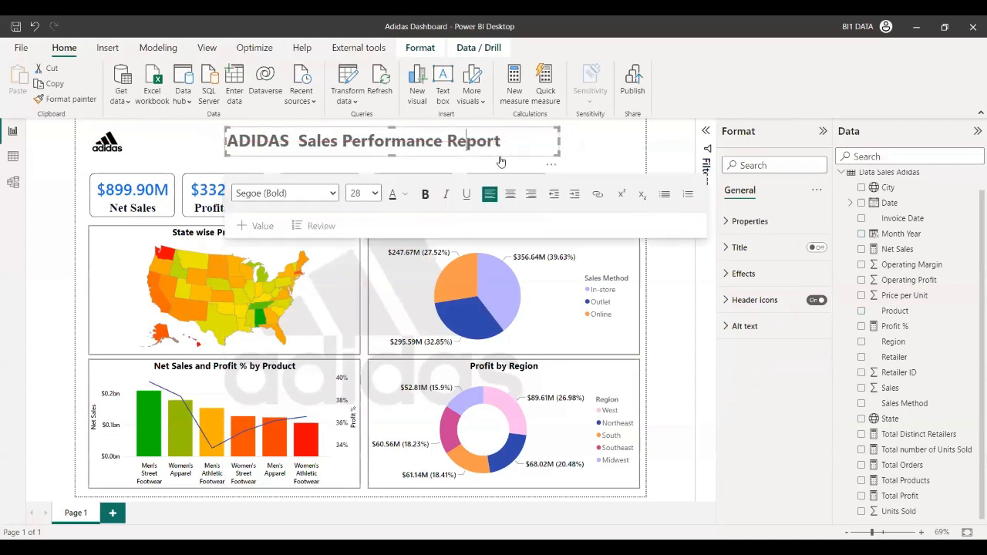
pyautogui.hotkey('ctrl', 'a')
pyautogui.click(510, 193)
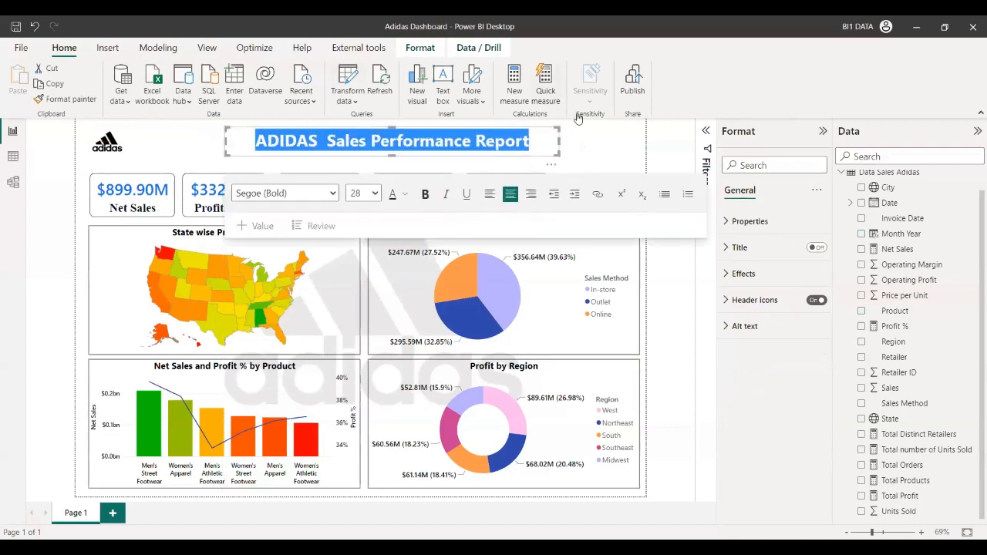
# Shift the report title box slightly left and move the Month Year slicer up into the header beside it.
pyautogui.click(604, 147)
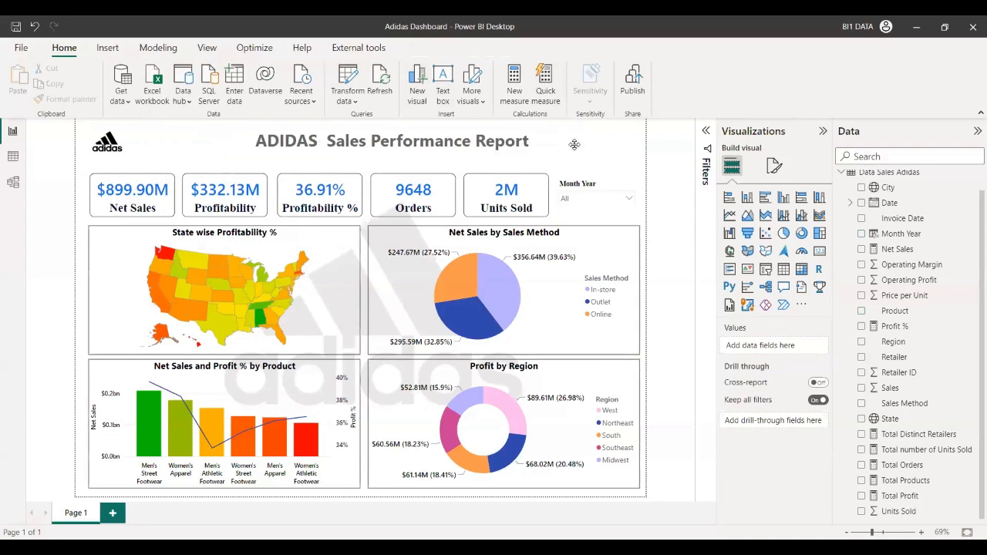
pyautogui.click(549, 161)
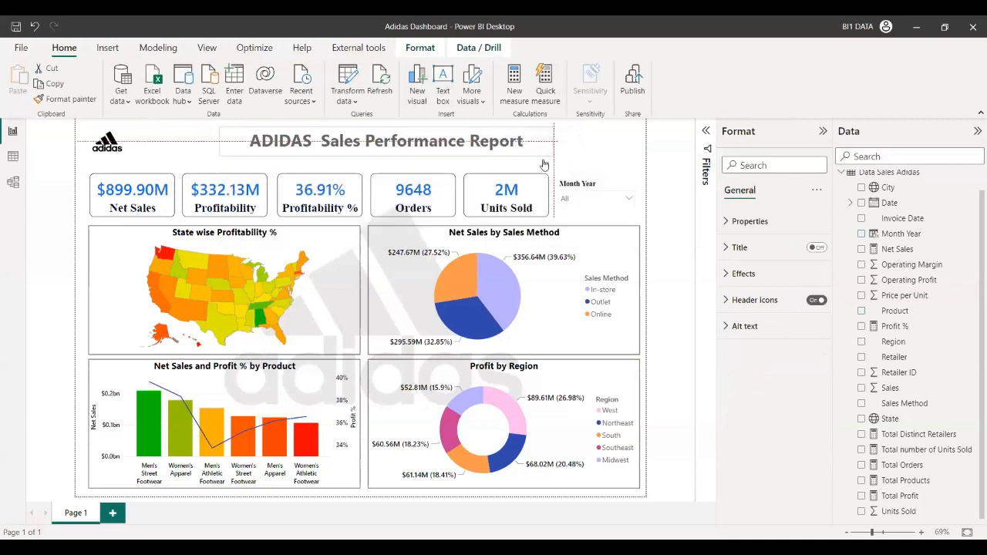
pyautogui.moveTo(544, 164); pyautogui.dragTo(534, 166)
pyautogui.click(579, 159)
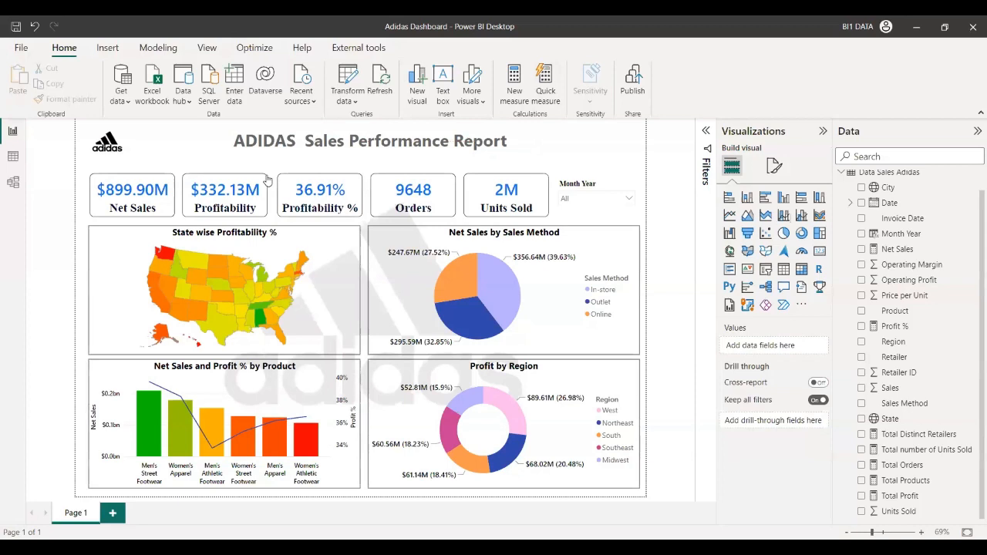
pyautogui.click(579, 188)
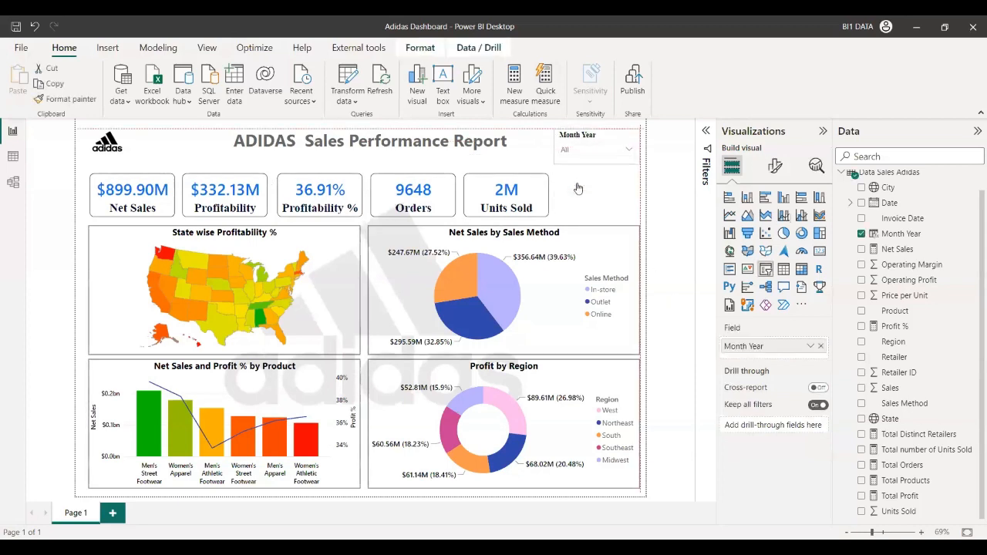
pyautogui.click(577, 197)
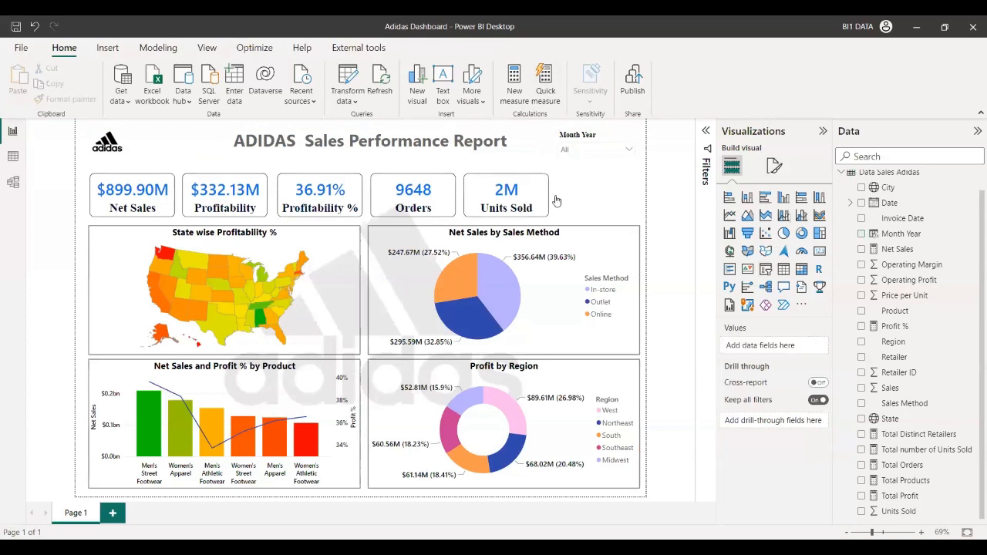
# Duplicate the Units Sold card into the free space beside it and replace its field with Total Products.
pyautogui.click(526, 189)
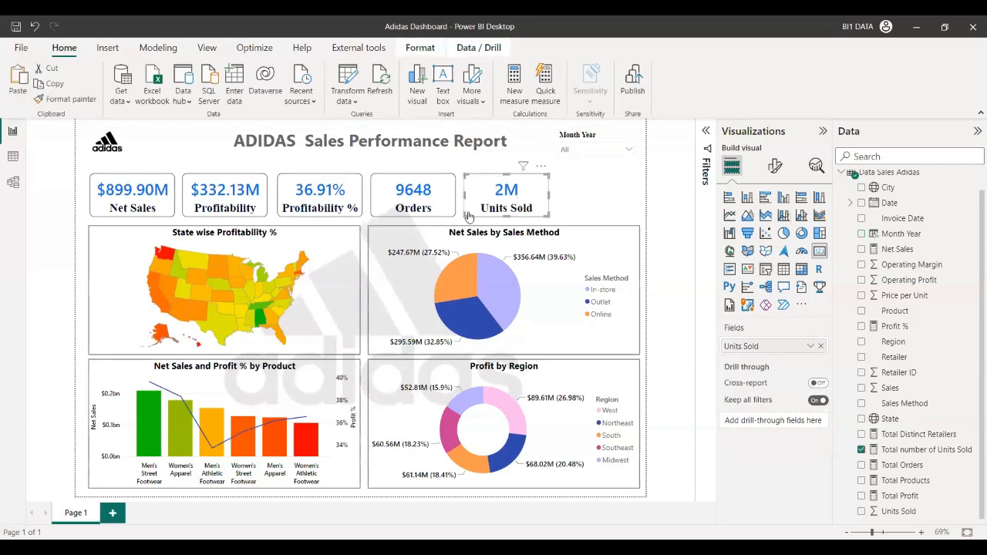
pyautogui.moveTo(515, 199); pyautogui.dragTo(588, 190)
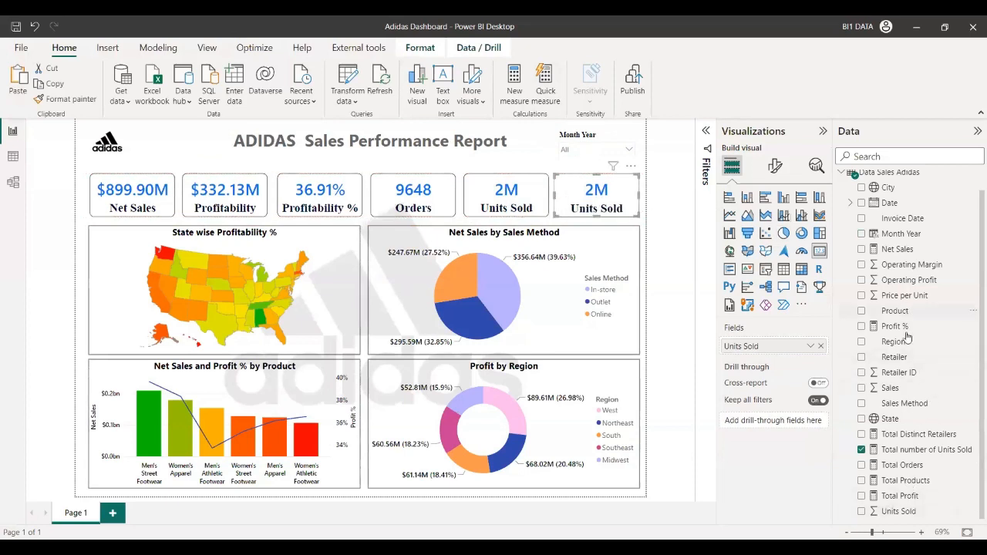
pyautogui.scroll(1, 905, 363)
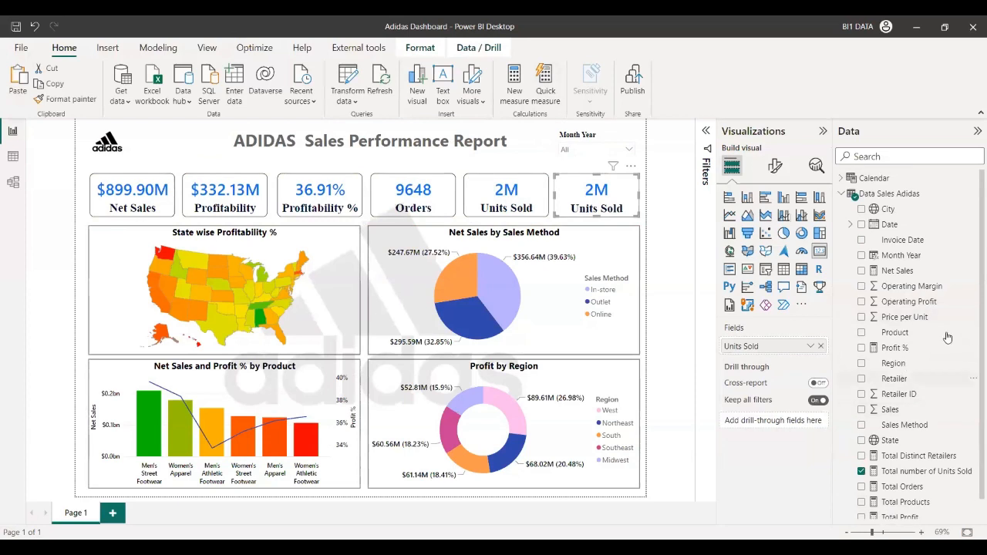
pyautogui.scroll(-1, 927, 382)
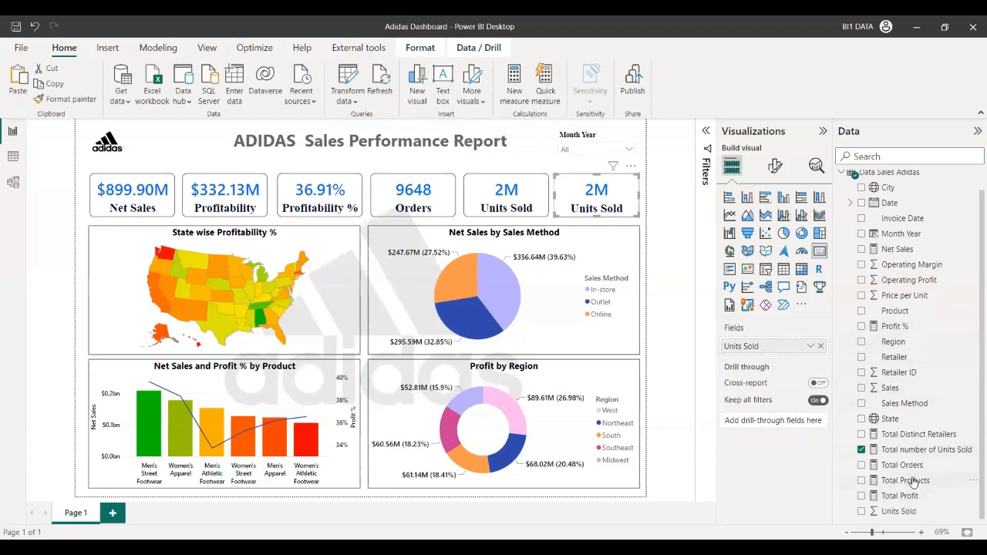
pyautogui.click(887, 481)
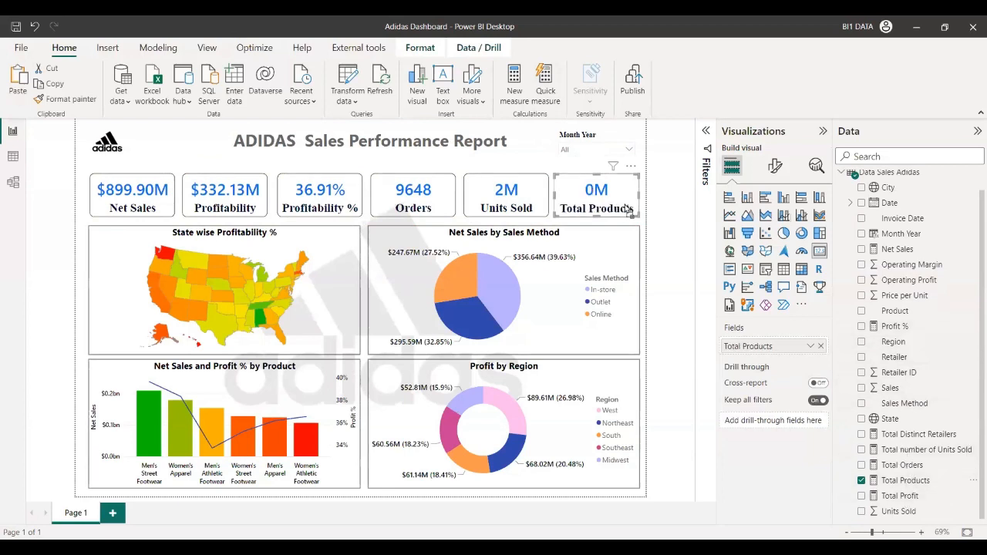
# Set the Total Products card's callout value display units to None.
pyautogui.click(775, 165)
pyautogui.click(752, 254)
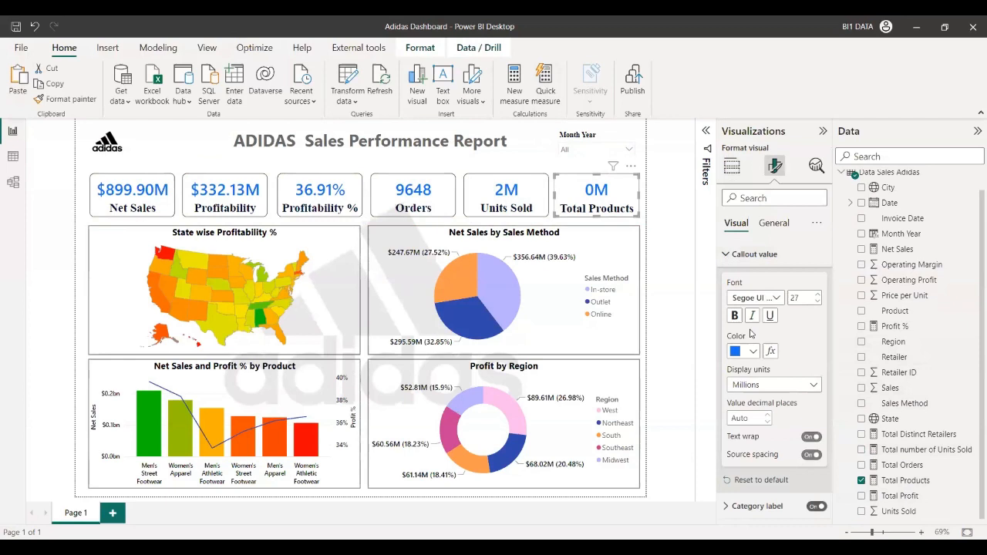
pyautogui.click(774, 384)
pyautogui.click(768, 396)
pyautogui.click(772, 385)
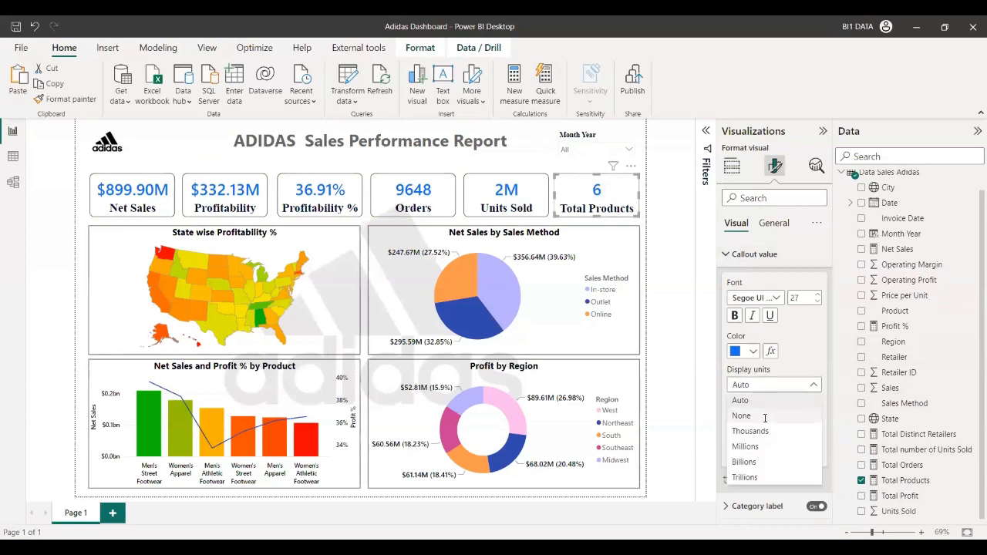
pyautogui.click(765, 417)
pyautogui.click(753, 255)
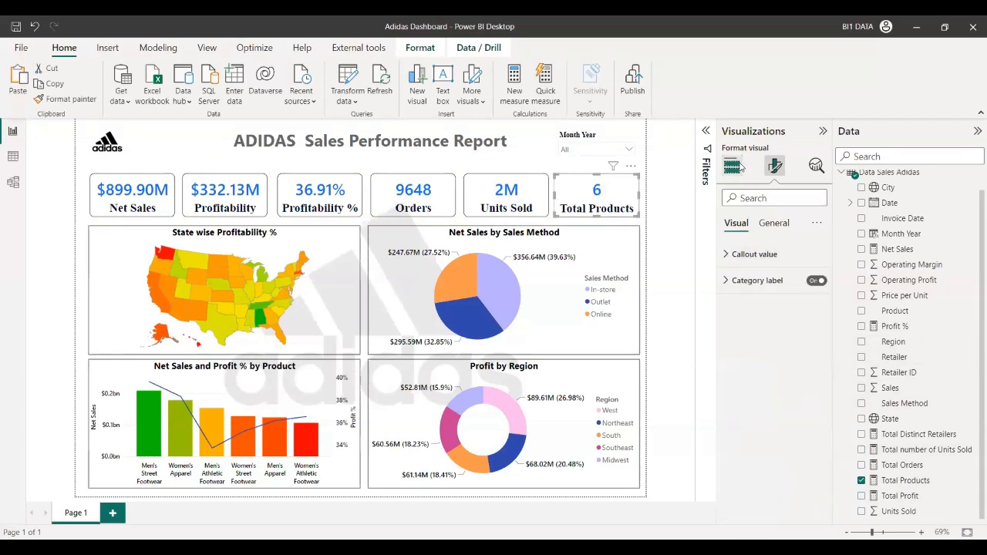
# Rename the Total Products card's field to Products for this visual.
pyautogui.click(732, 166)
pyautogui.doubleClick(762, 347)
pyautogui.press('Home')
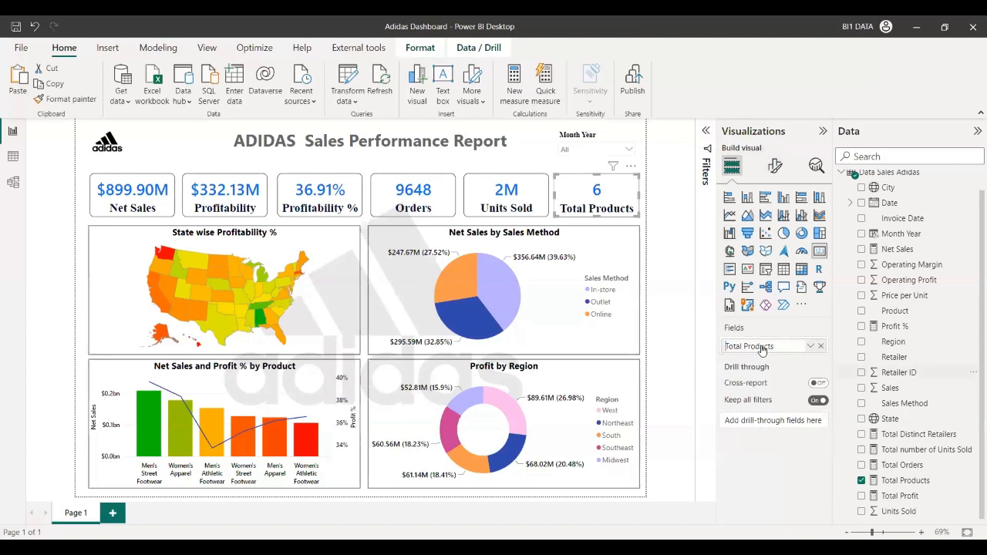
pyautogui.press('Delete')
pyautogui.press('Delete')
pyautogui.press('Delete')
pyautogui.press('Delete')
pyautogui.press('Delete')
pyautogui.press('Delete')
pyautogui.press('Delete')
pyautogui.write('P')
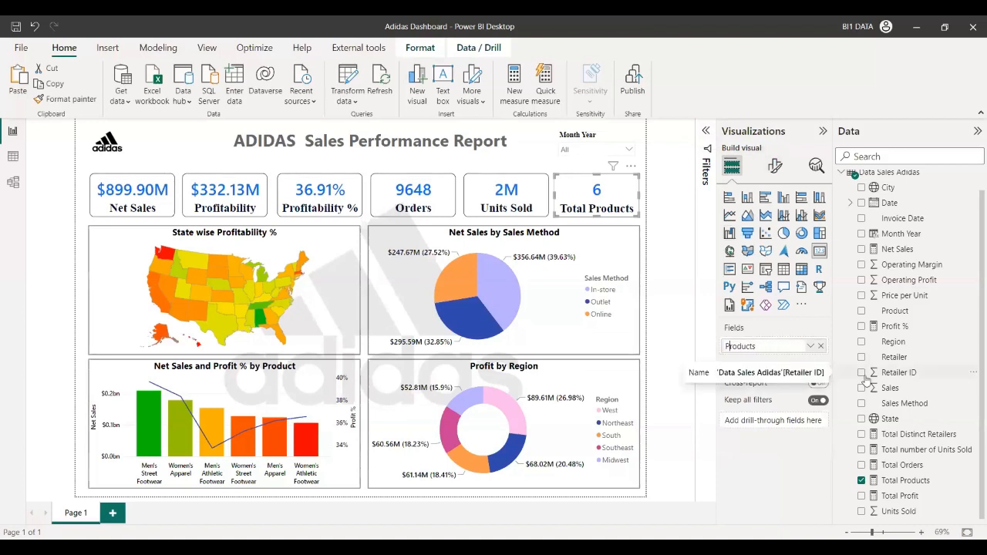
pyautogui.press('Return')
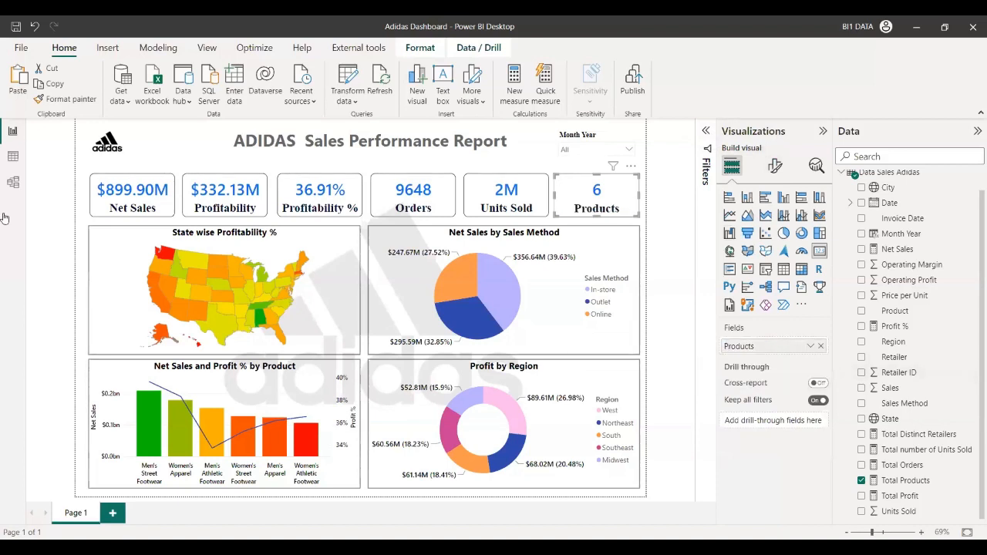
pyautogui.click(640, 199)
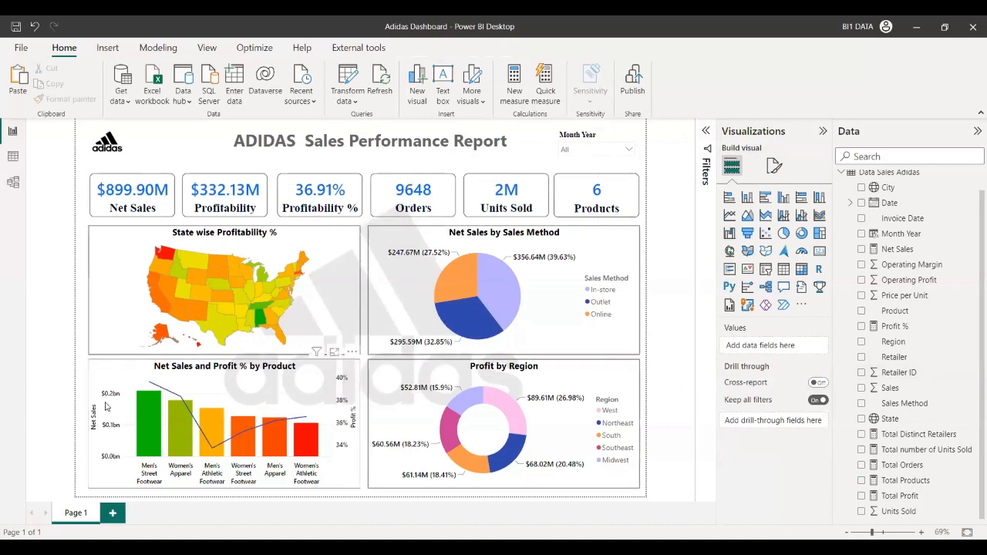
# Add a new report page and name it ToolTip.
pyautogui.click(113, 514)
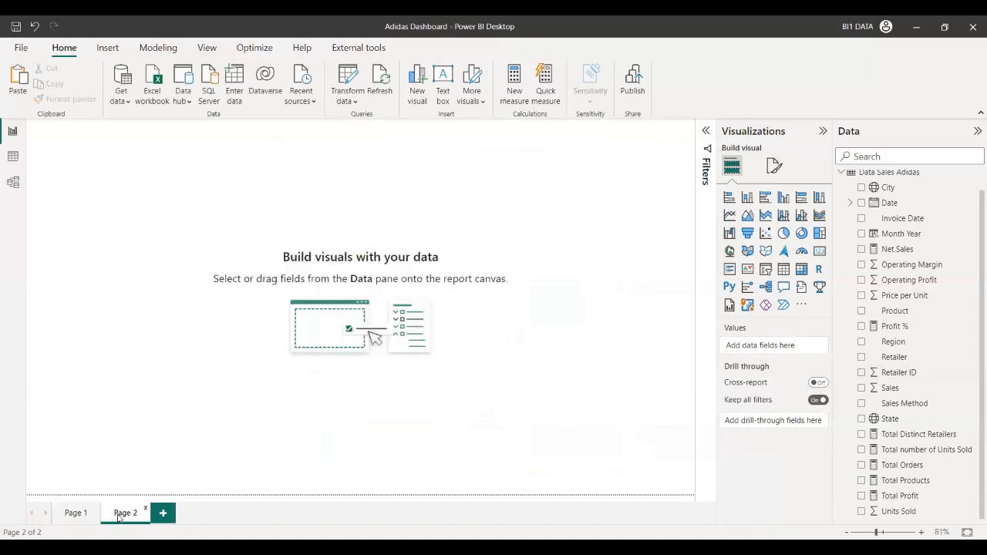
pyautogui.doubleClick(125, 513)
pyautogui.write('ToolTip')
pyautogui.click(775, 167)
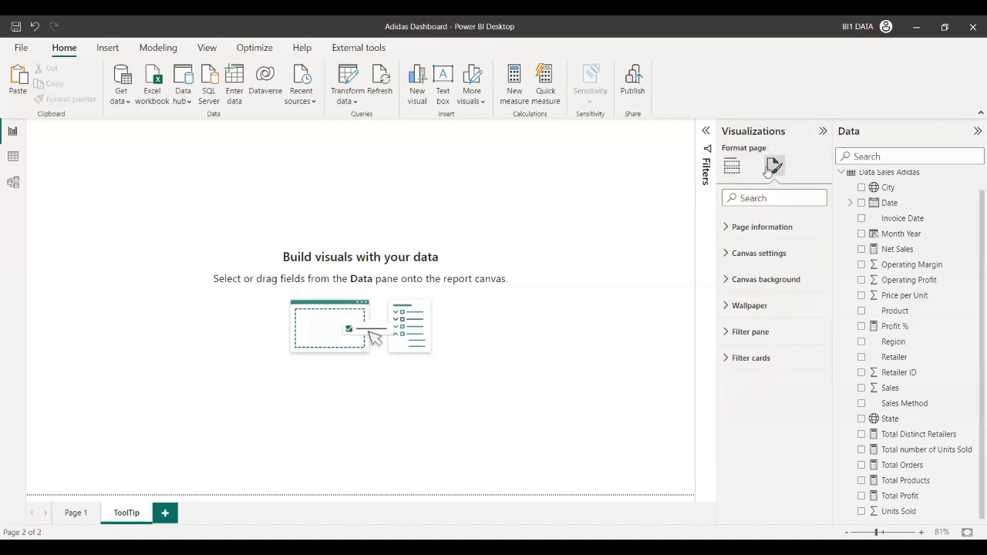
pyautogui.click(739, 229)
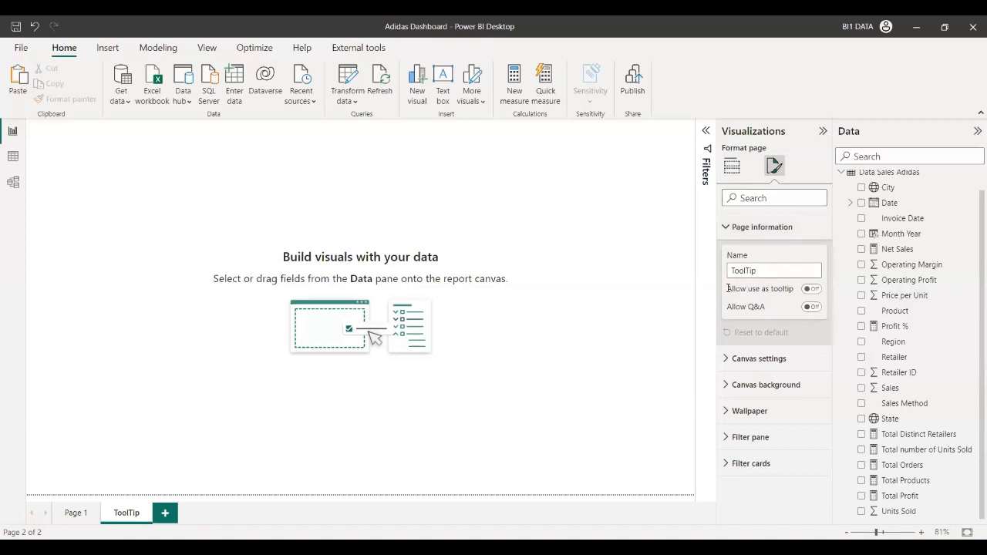
pyautogui.click(809, 290)
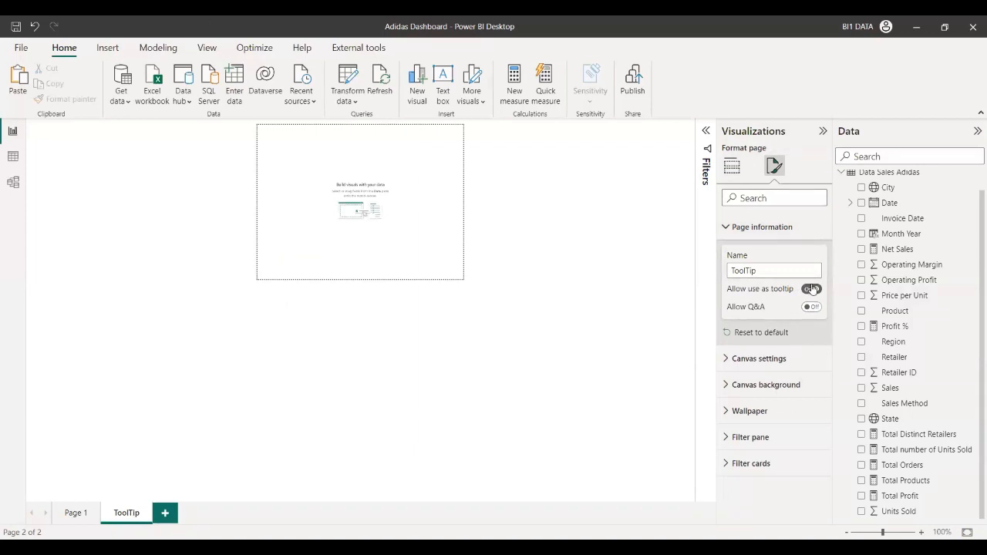
pyautogui.click(812, 289)
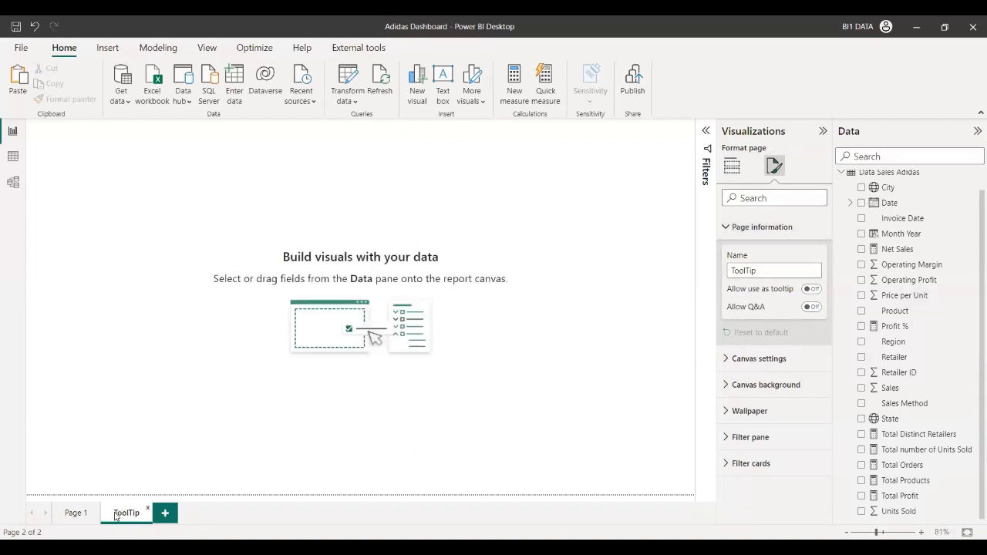
pyautogui.click(412, 239)
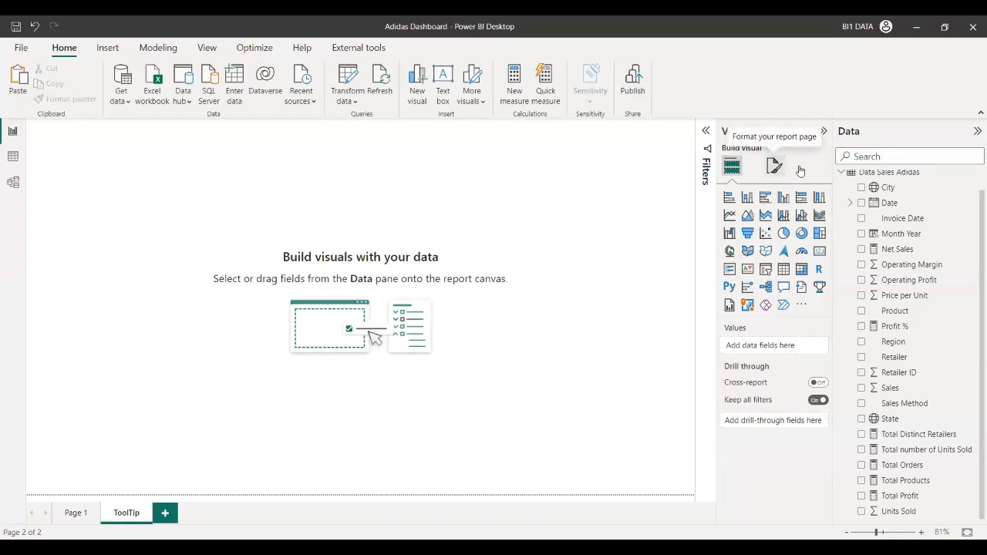
# Allow the ToolTip page to be used as a tooltip in its page information settings.
pyautogui.click(775, 167)
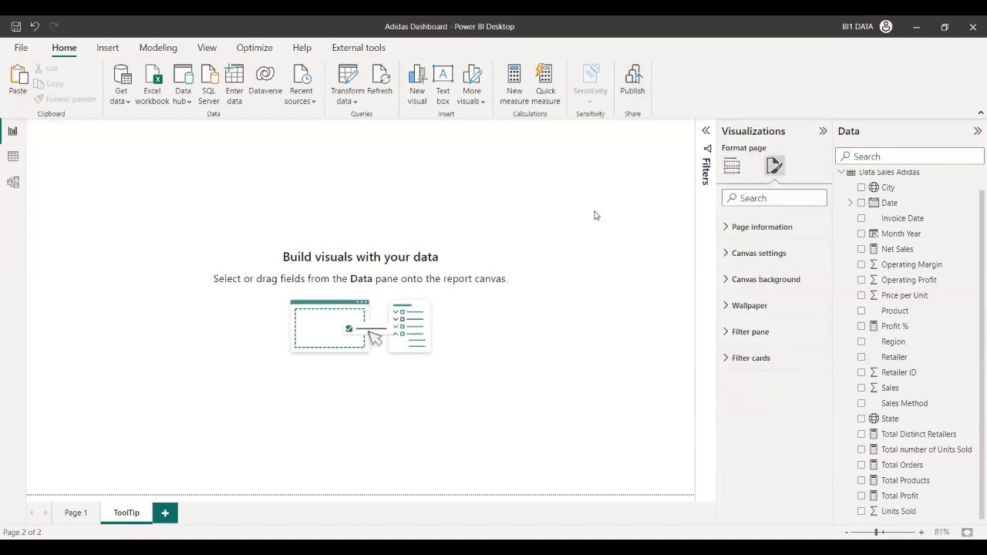
pyautogui.click(732, 228)
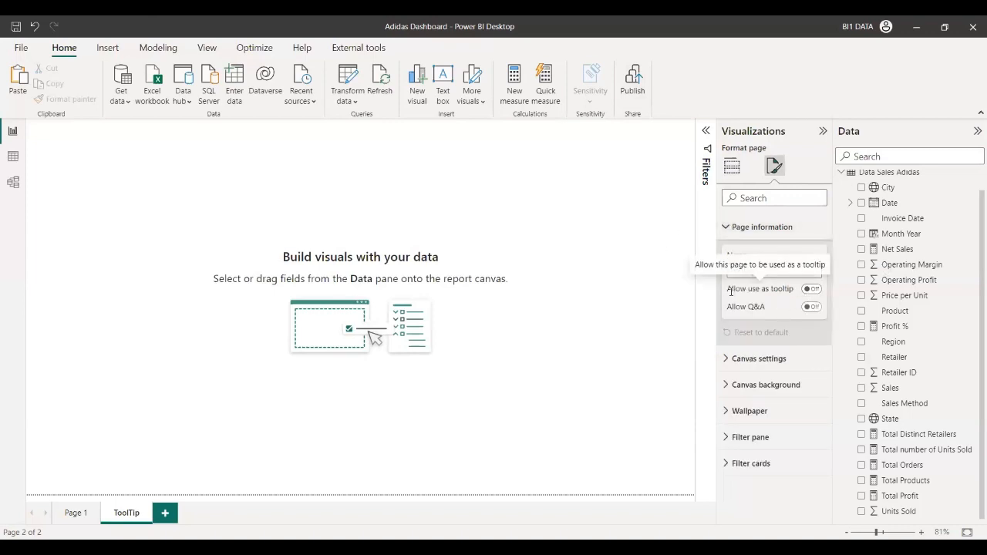
pyautogui.click(810, 289)
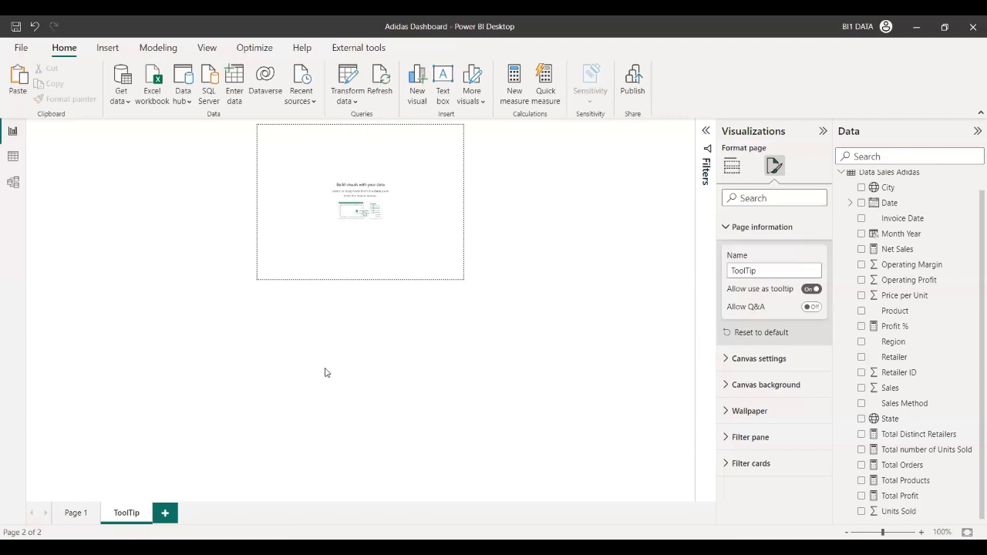
# Examine the default tooltips of the product chart and the Profit by Region donut on Page 1.
pyautogui.click(76, 513)
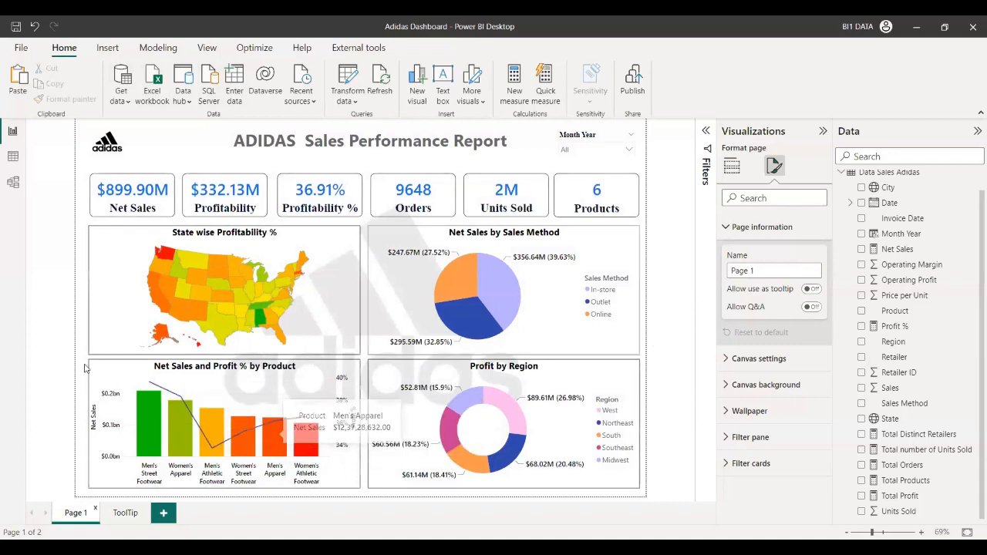
pyautogui.click(126, 522)
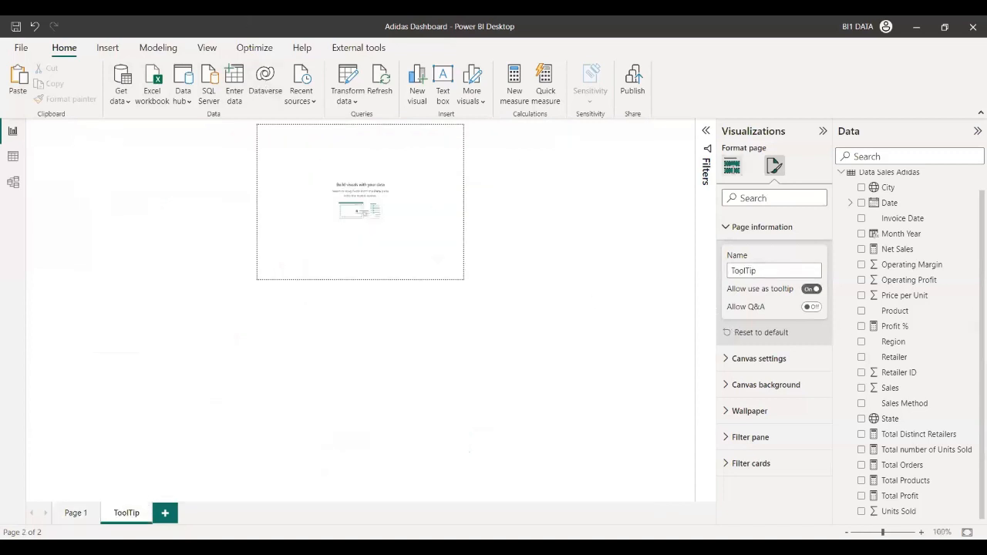
pyautogui.click(732, 166)
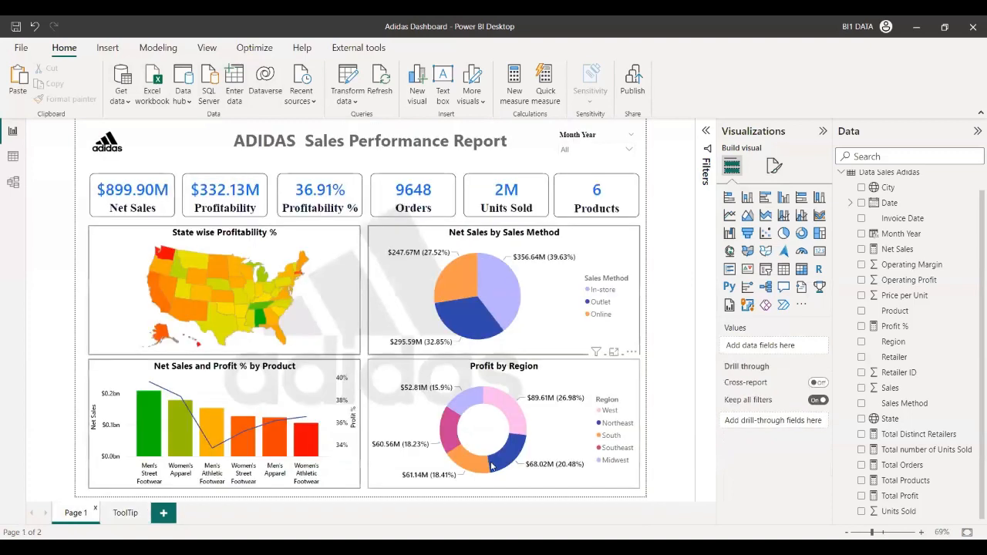
pyautogui.moveTo(495, 464)
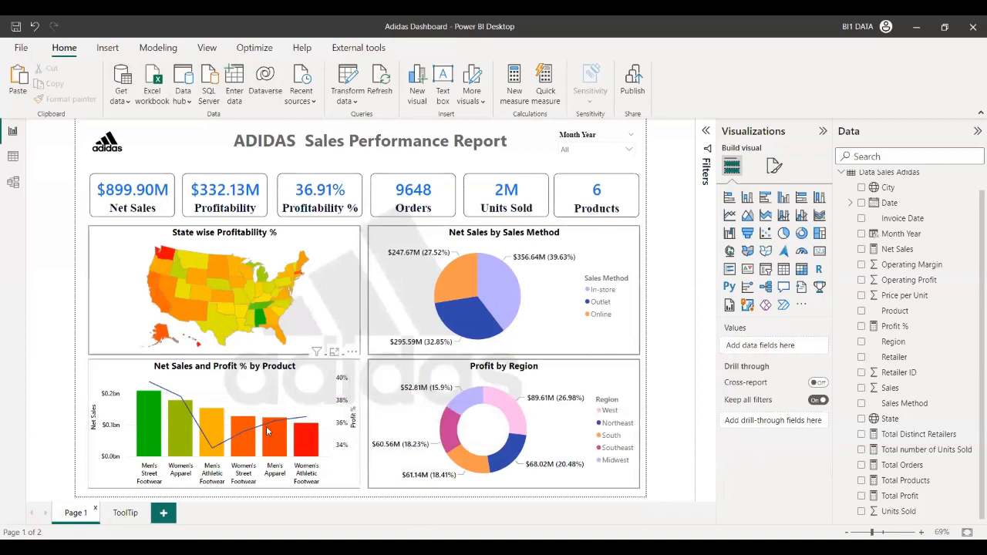
pyautogui.moveTo(267, 430)
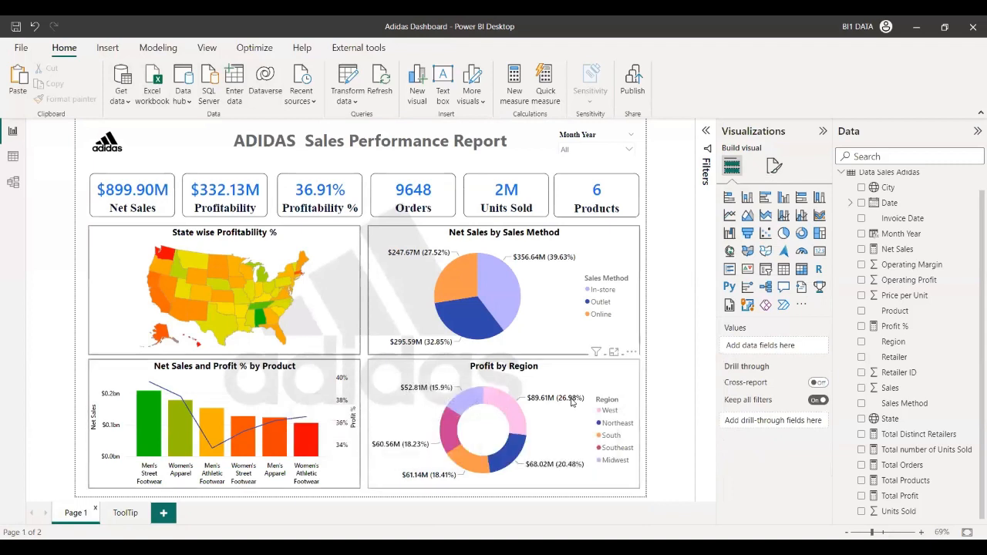
pyautogui.moveTo(517, 415)
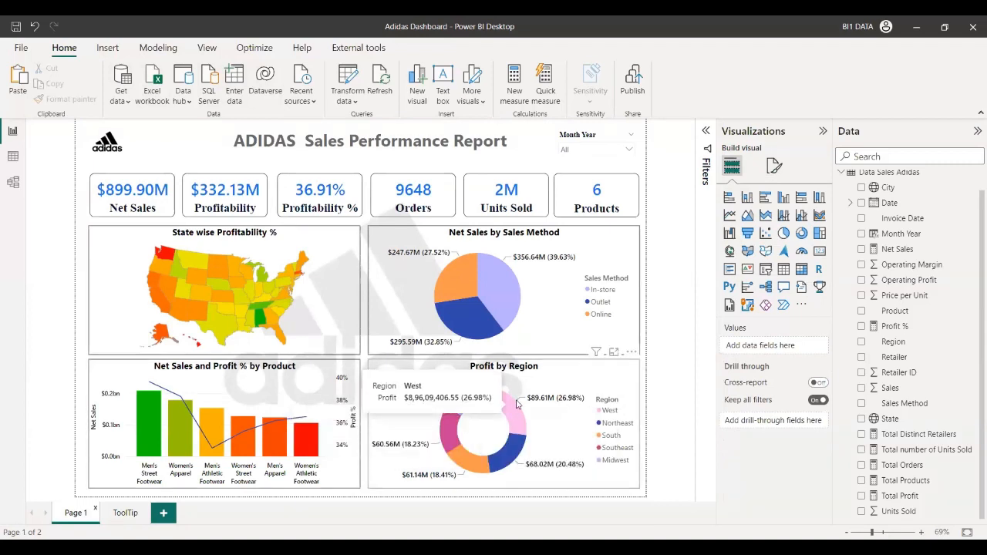
# Insert a line and clustered column chart on the ToolTip page and resize it to fill the whole canvas.
pyautogui.click(125, 513)
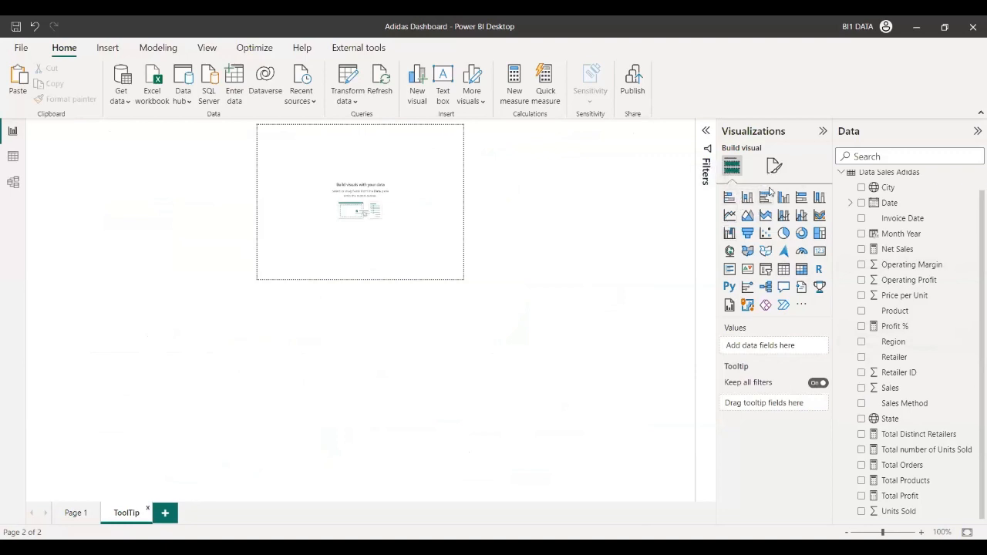
pyautogui.click(803, 218)
pyautogui.moveTo(445, 264)
pyautogui.mouseDown()
pyautogui.moveTo(482, 289)
pyautogui.moveTo(464, 280)
pyautogui.mouseUp()
pyautogui.click(437, 263)
pyautogui.moveTo(300, 162); pyautogui.dragTo(290, 169)
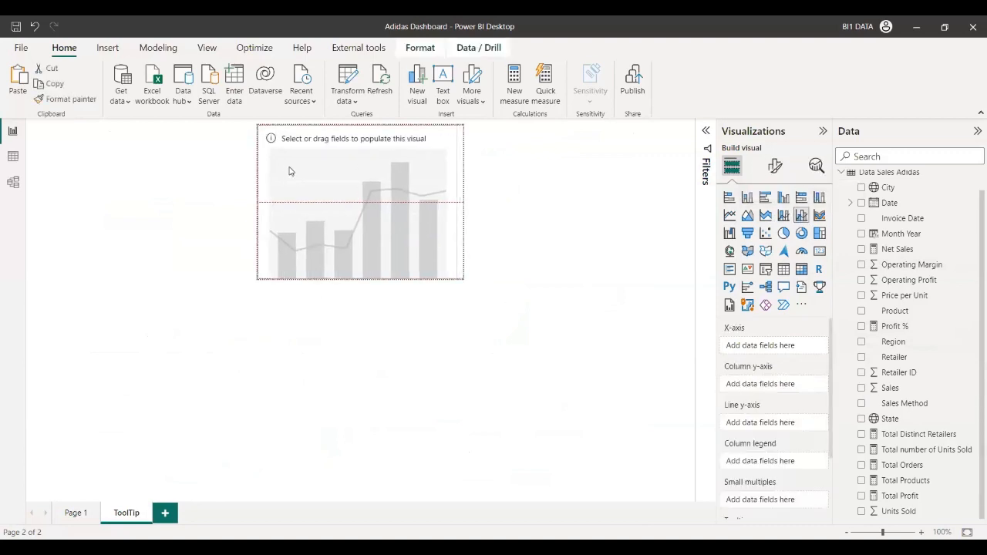
pyautogui.moveTo(453, 275); pyautogui.dragTo(463, 279)
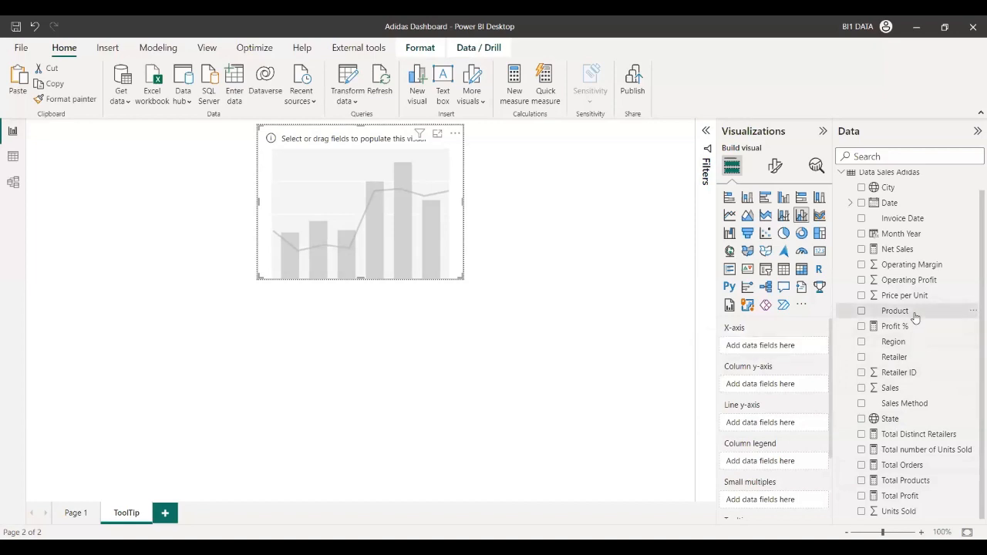
# Populate the combo chart with Product on the X-axis, Total Profit as columns and Units Sold as the line.
pyautogui.click(891, 311)
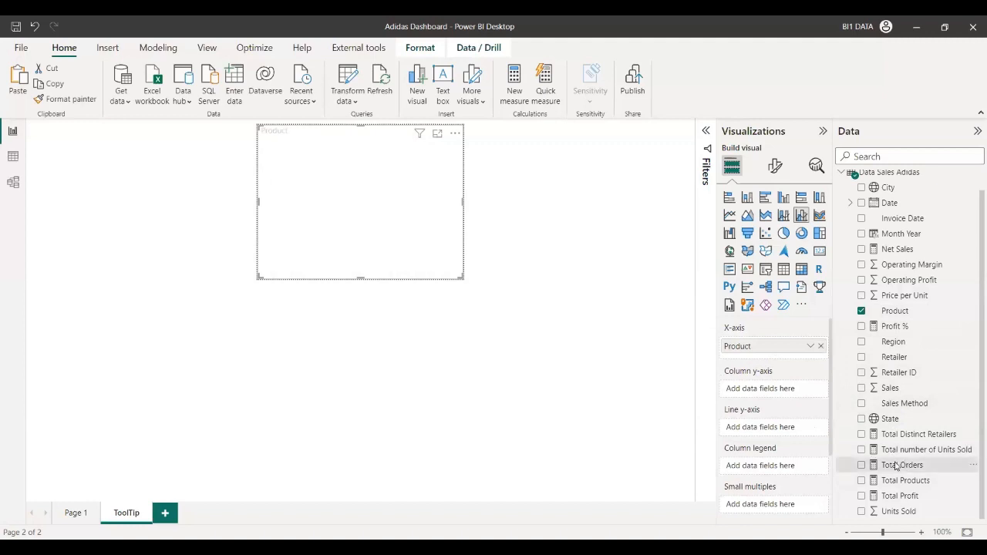
pyautogui.moveTo(903, 465); pyautogui.dragTo(772, 391)
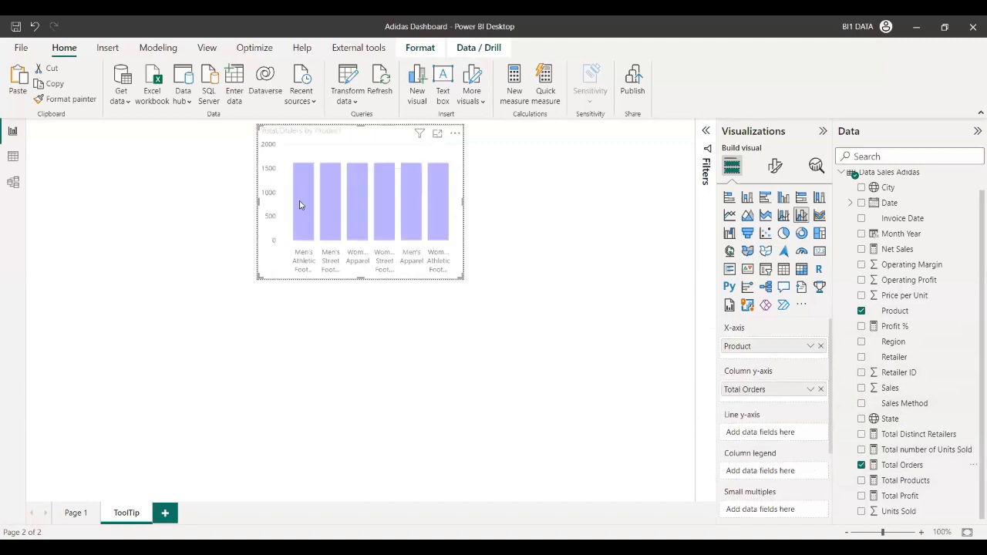
pyautogui.click(822, 390)
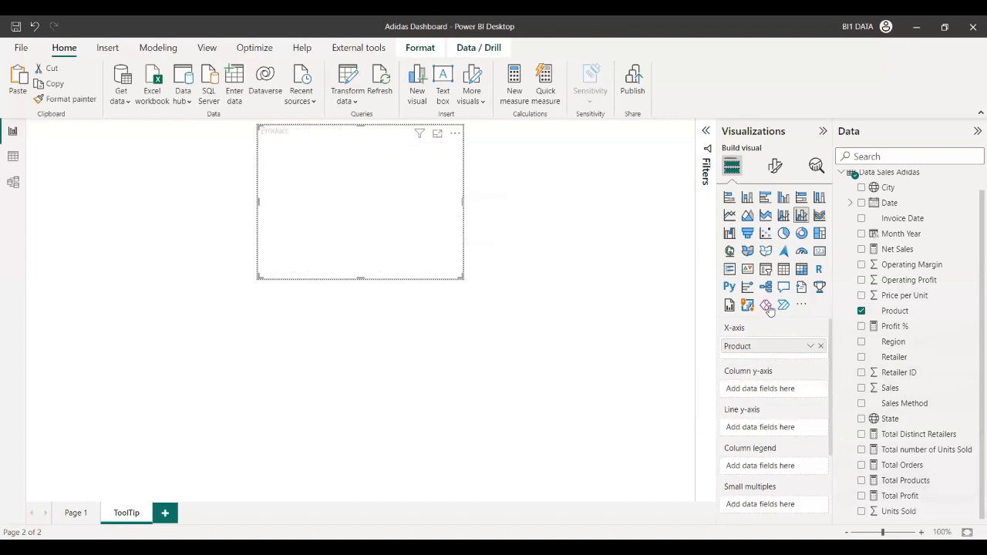
pyautogui.click(886, 497)
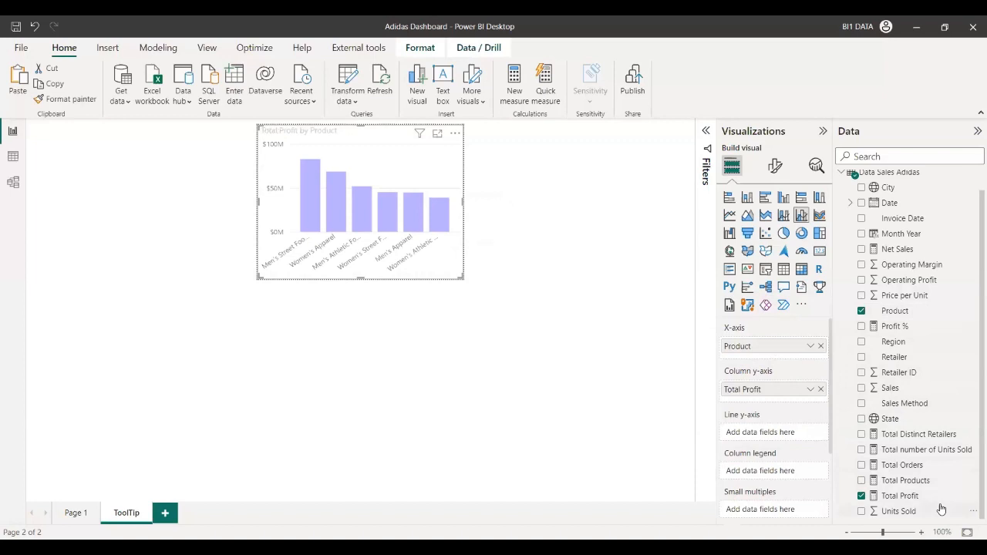
pyautogui.moveTo(941, 509); pyautogui.dragTo(790, 433)
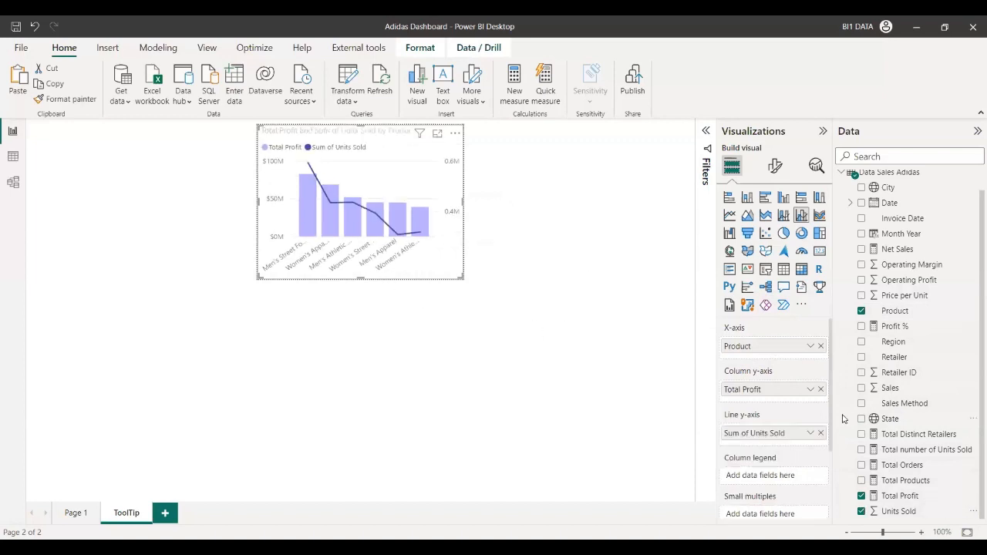
# Rename the chart's line value field as Units Sold.
pyautogui.click(810, 434)
pyautogui.doubleClick(783, 437)
pyautogui.press('Home')
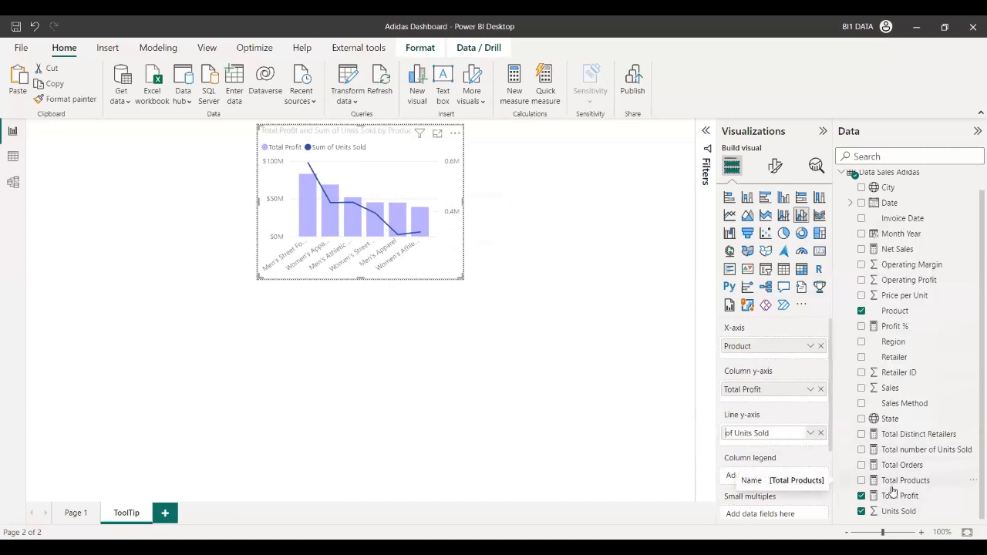
pyautogui.press('Delete')
pyautogui.press('Delete')
pyautogui.press('Delete')
pyautogui.press('Delete')
pyautogui.press('Delete')
pyautogui.press('Delete')
pyautogui.press('Delete')
pyautogui.press('Return')
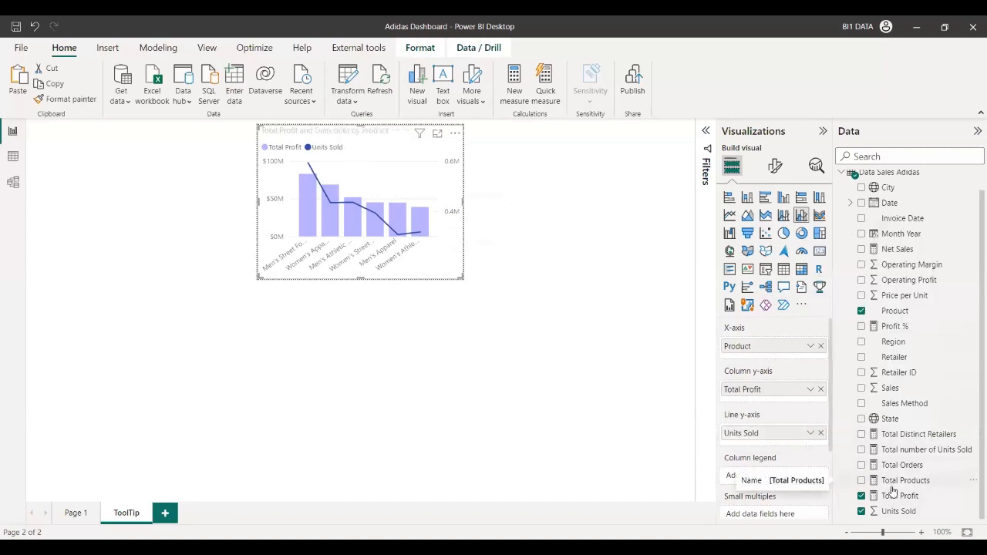
# Rename the chart's column value field as Profit.
pyautogui.doubleClick(745, 390)
pyautogui.press('Home')
pyautogui.press('Delete')
pyautogui.press('Delete')
pyautogui.press('Delete')
pyautogui.press('Delete')
pyautogui.press('Delete')
pyautogui.press('Delete')
pyautogui.press('Return')
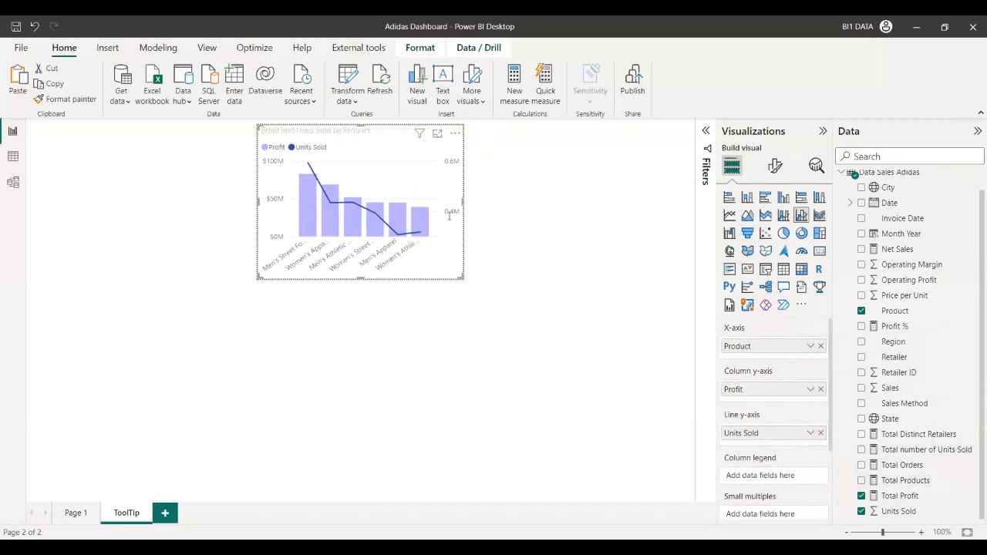
# Cut the combo chart from the ToolTip page, leaving the canvas empty for resizing.
pyautogui.press('Escape')
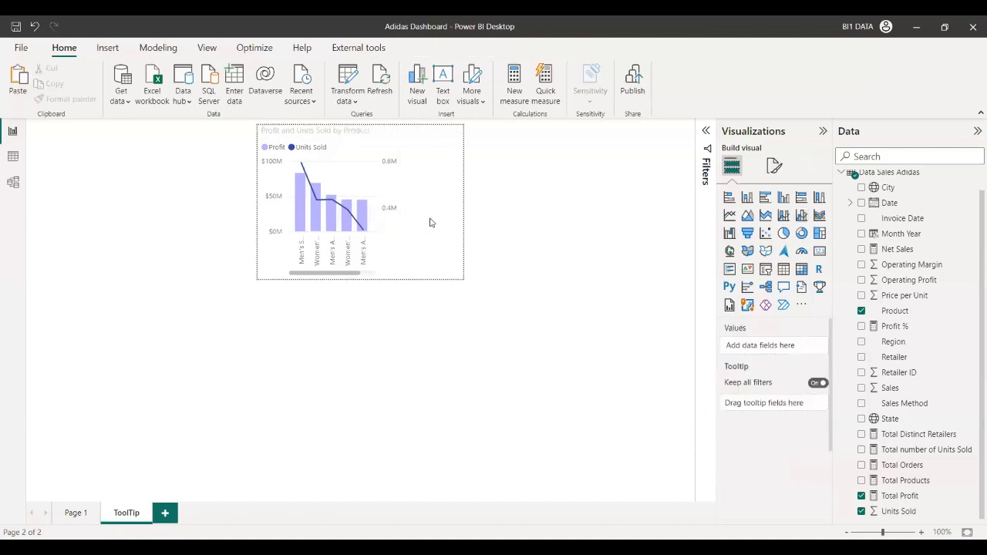
pyautogui.click(378, 191)
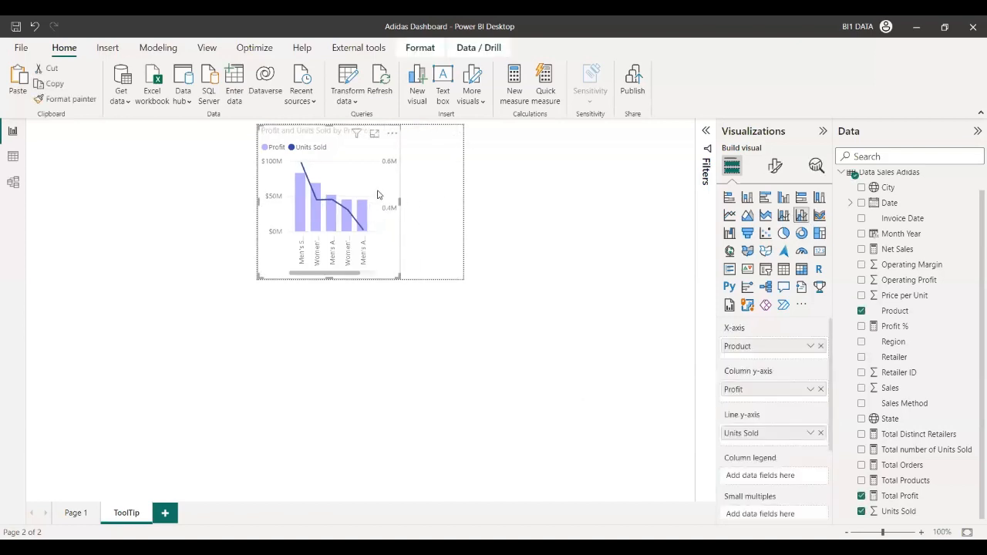
pyautogui.press('Delete')
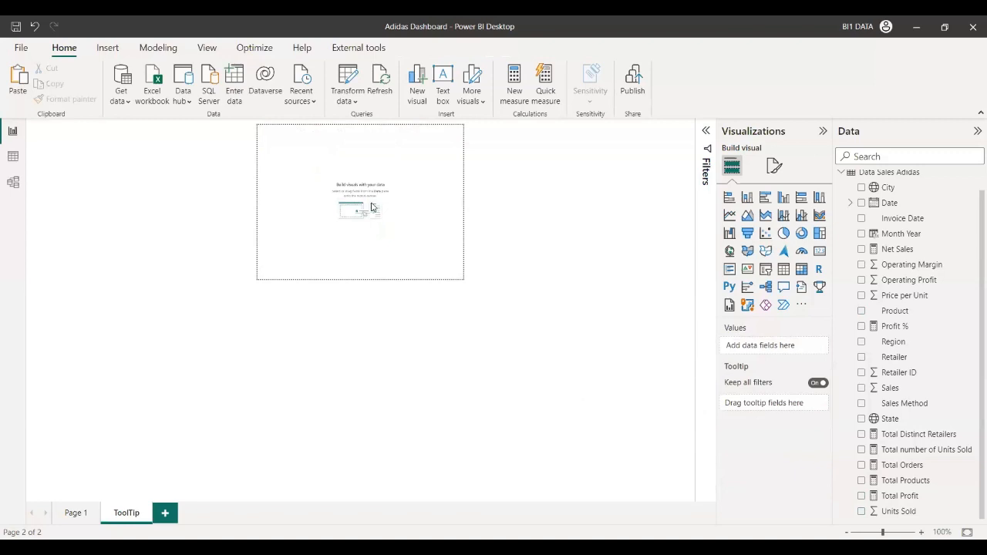
# Switch the ToolTip page's canvas type to Custom with a width of 400 px and a height of 350 px.
pyautogui.click(776, 166)
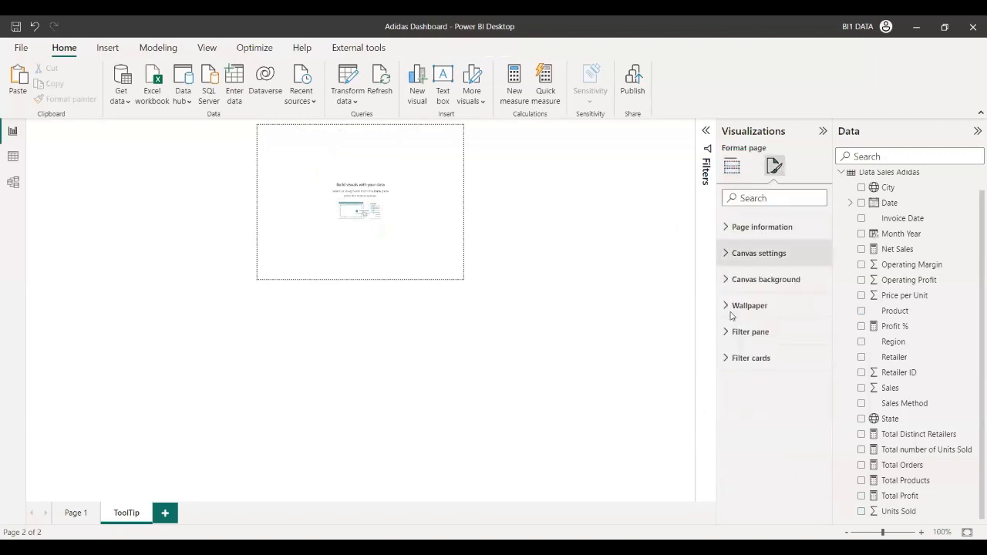
pyautogui.click(759, 253)
pyautogui.click(754, 306)
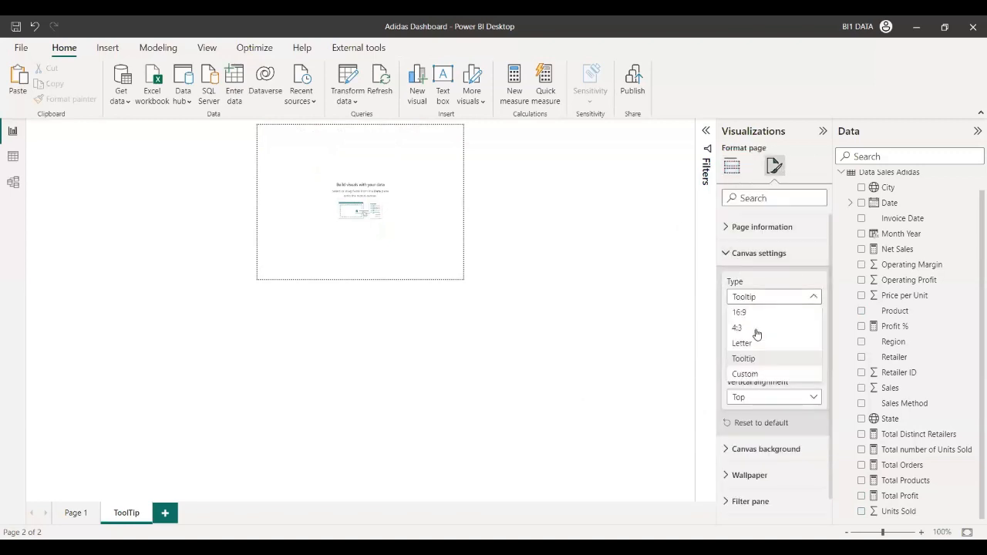
pyautogui.click(745, 371)
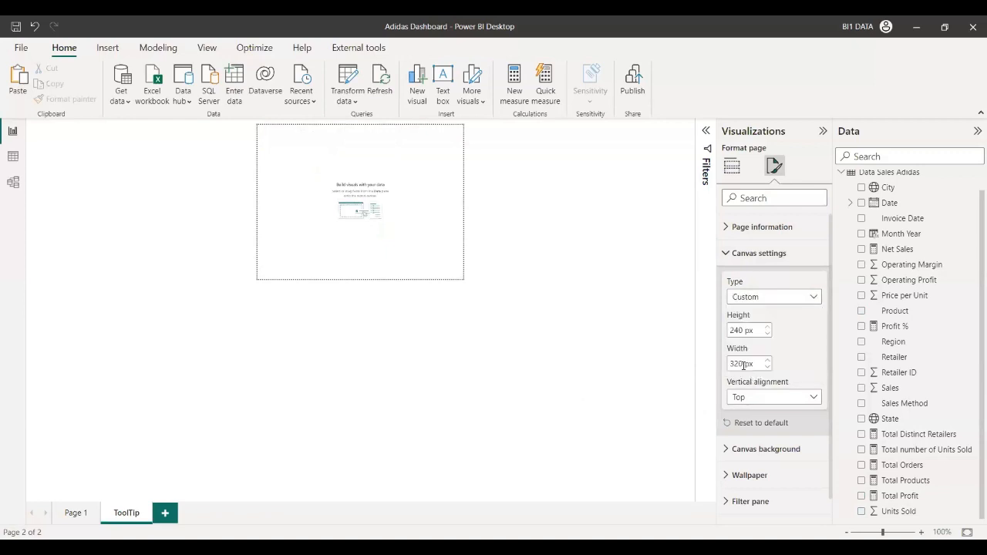
pyautogui.doubleClick(744, 365)
pyautogui.press('Left')
pyautogui.press('Delete')
pyautogui.press('Delete')
pyautogui.write('40')
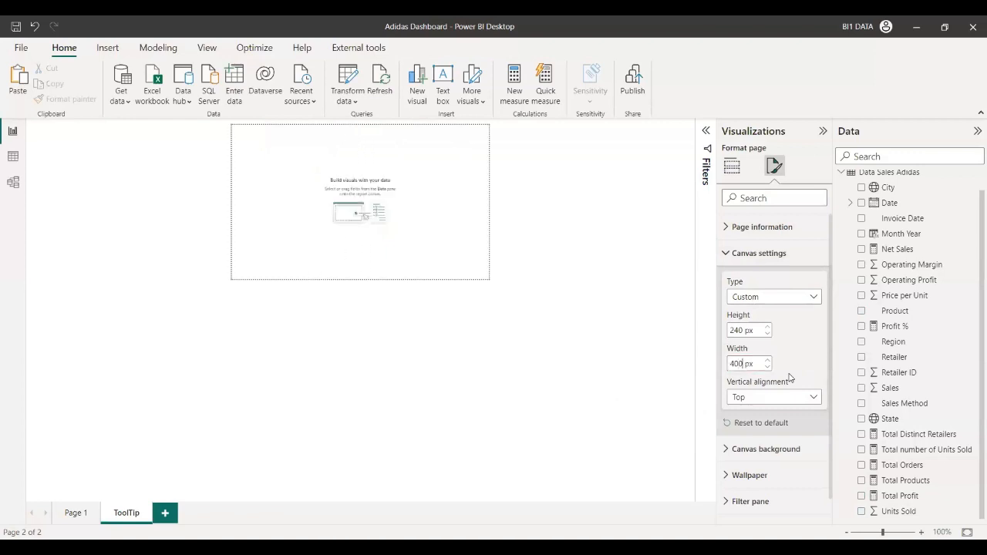
pyautogui.doubleClick(737, 330)
pyautogui.write('350')
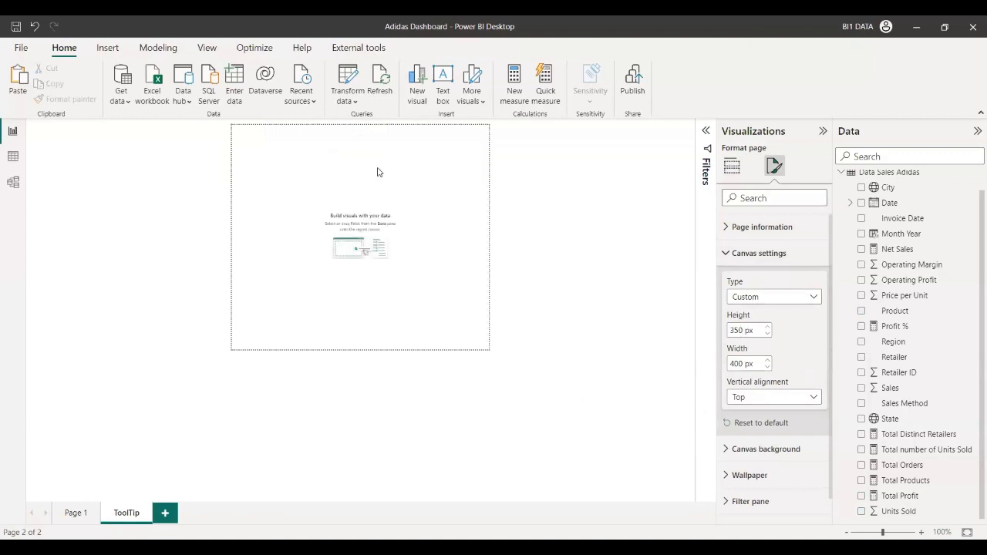
# Paste the combo chart back onto the ToolTip page and resize it to fill the canvas.
pyautogui.hotkey('ctrl', 'v')
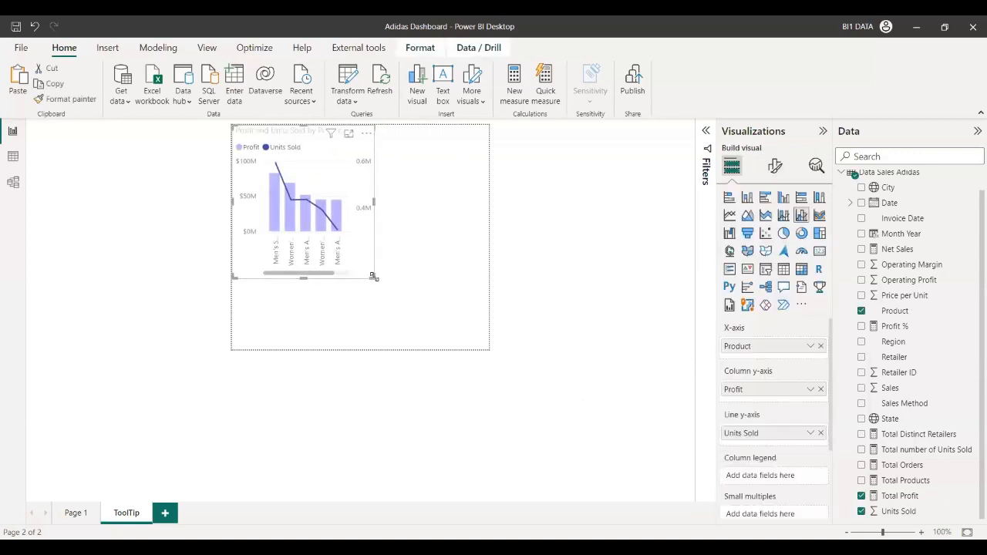
pyautogui.moveTo(373, 276); pyautogui.dragTo(529, 360)
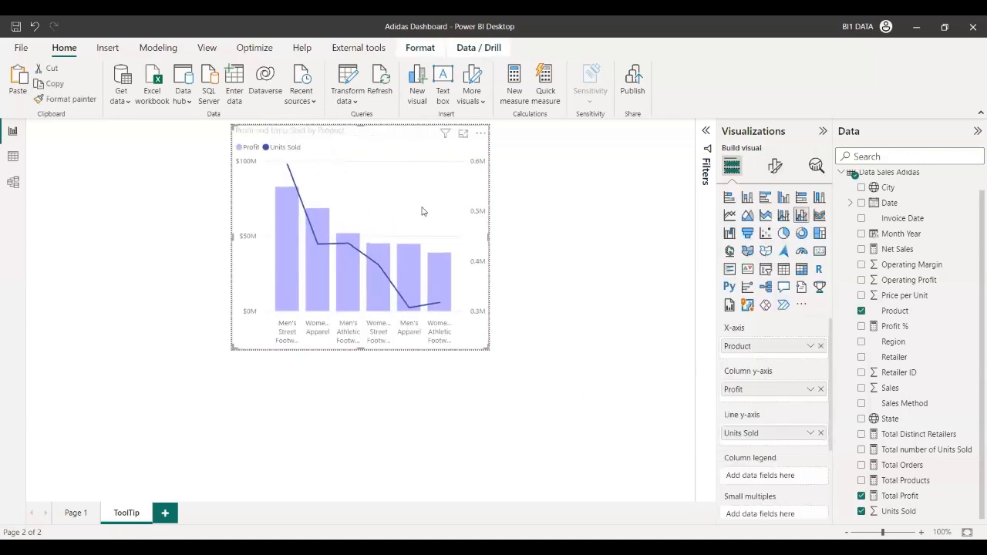
# Format the chart's X-axis values with font size 10 and black color, keeping label concatenation on.
pyautogui.click(775, 166)
pyautogui.click(737, 255)
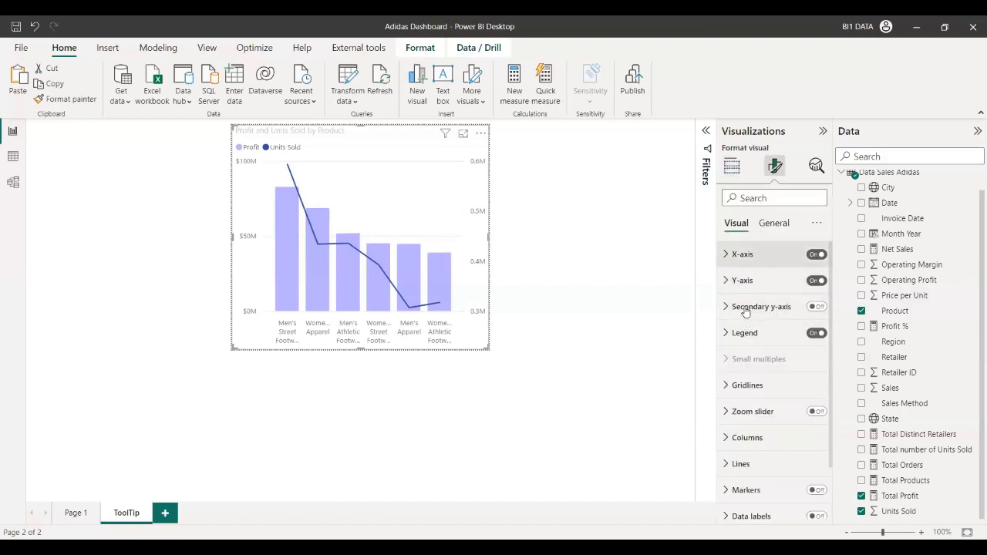
pyautogui.write('10')
pyautogui.press('Return')
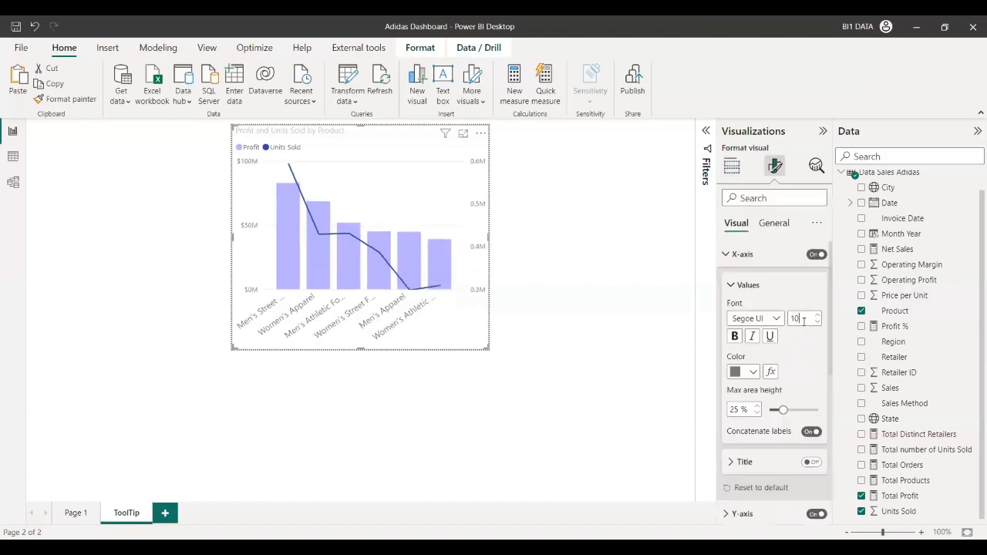
pyautogui.click(744, 373)
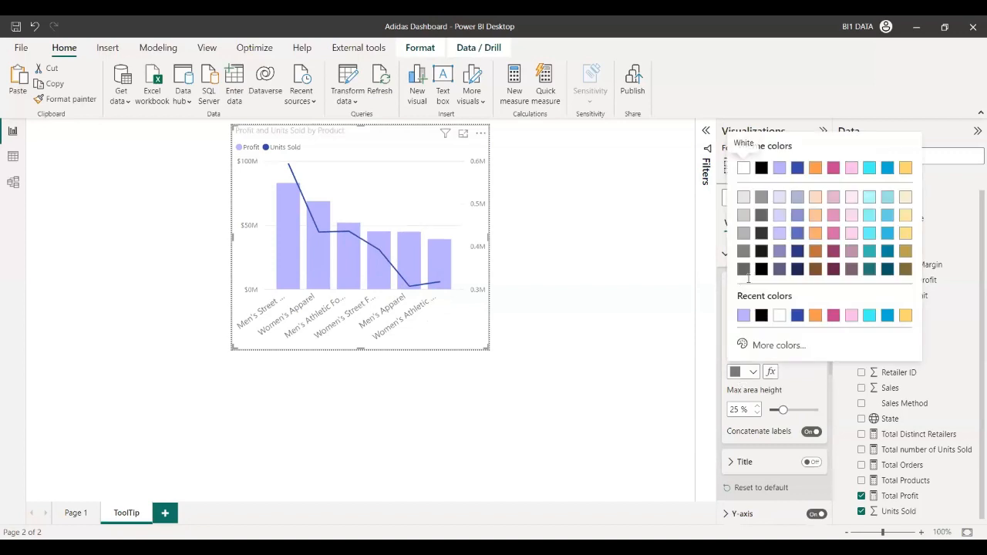
pyautogui.click(759, 316)
pyautogui.scroll(-1, 762, 332)
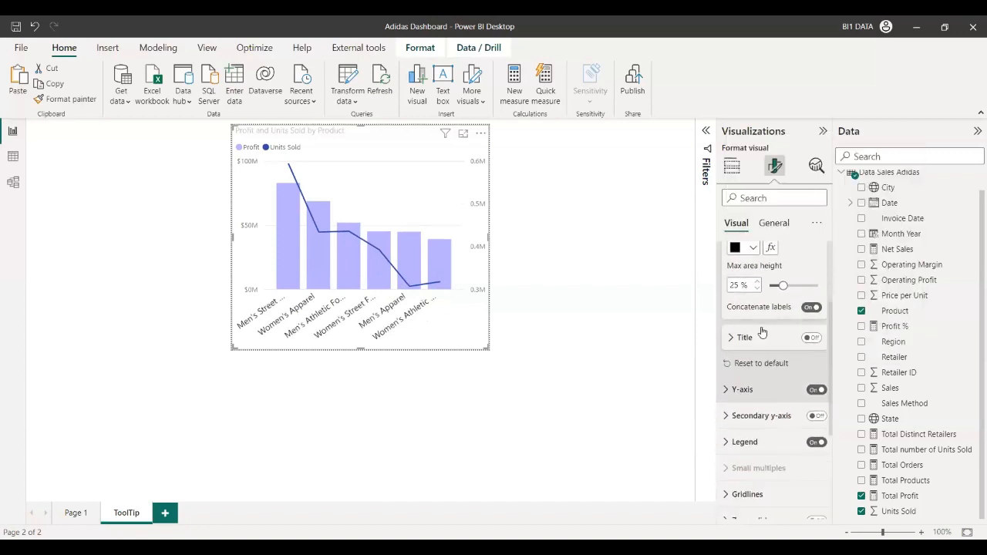
pyautogui.click(816, 307)
pyautogui.click(816, 307)
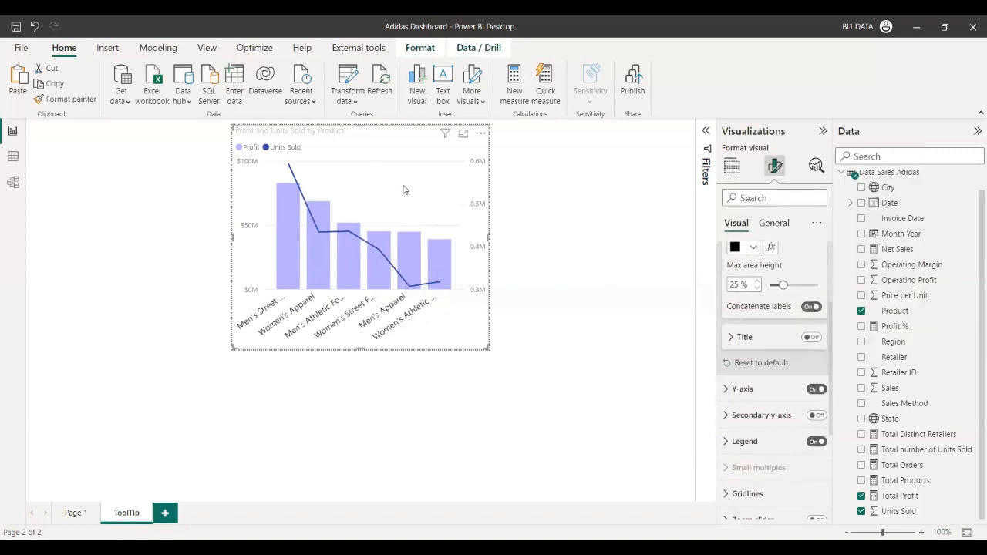
# Set the ToolTip page's canvas width to 500 px and resize the chart to fill the wider canvas.
pyautogui.moveTo(381, 260); pyautogui.dragTo(356, 244)
pyautogui.click(455, 255)
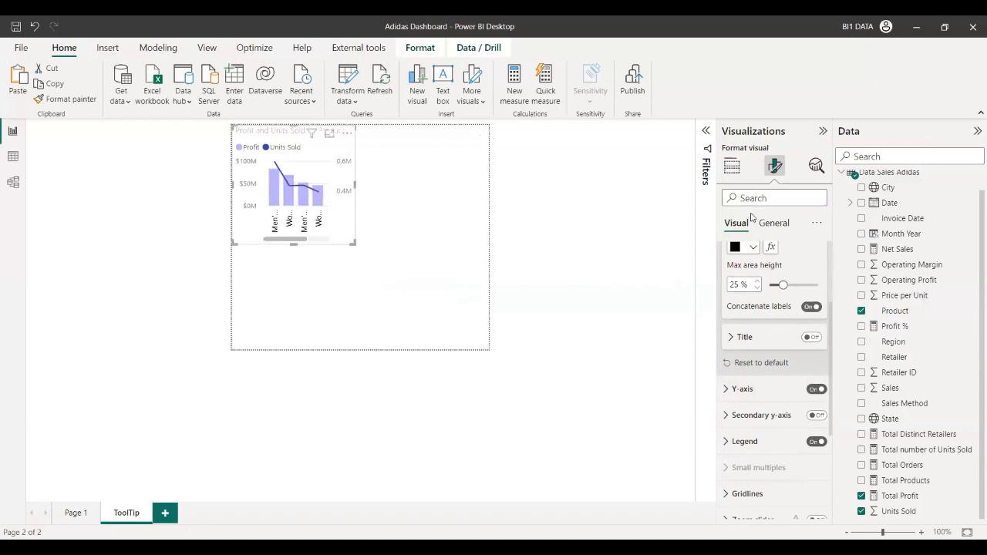
pyautogui.click(773, 167)
pyautogui.click(738, 249)
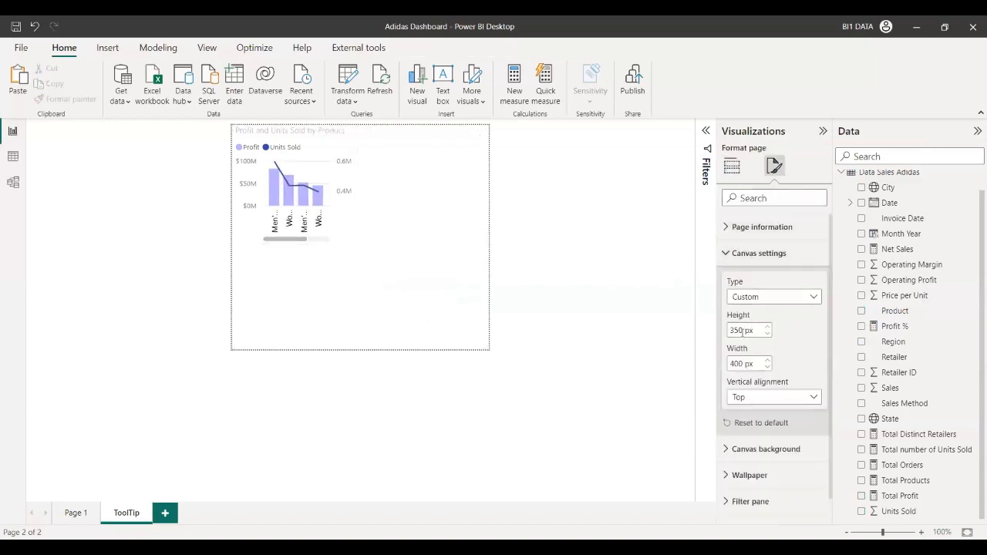
pyautogui.doubleClick(743, 331)
pyautogui.doubleClick(766, 363)
pyautogui.write('500')
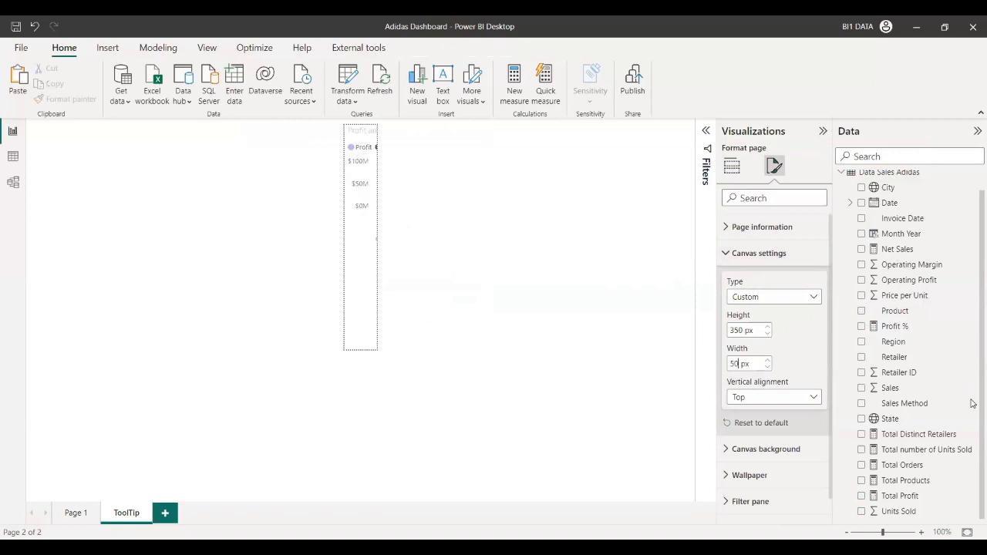
pyautogui.click(320, 242)
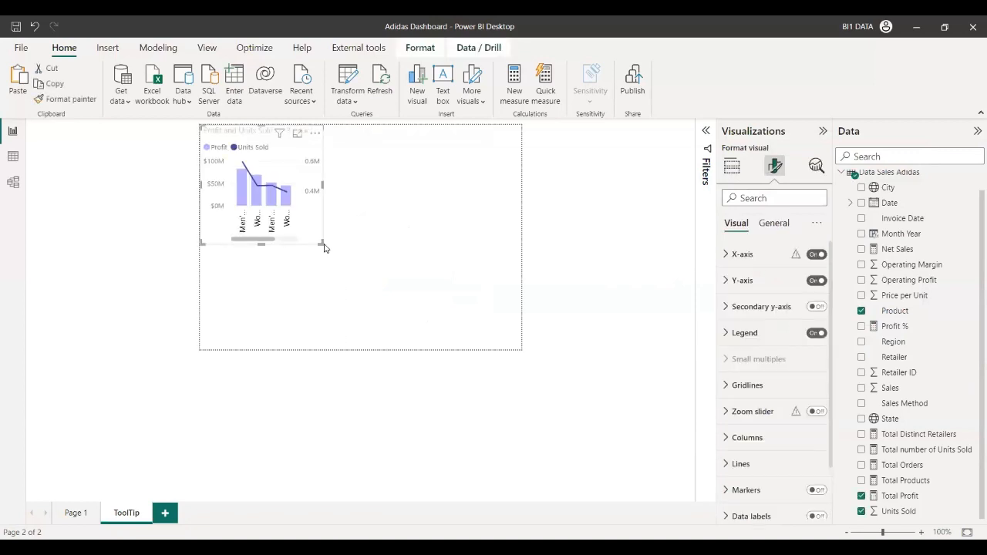
pyautogui.moveTo(326, 247); pyautogui.dragTo(639, 375)
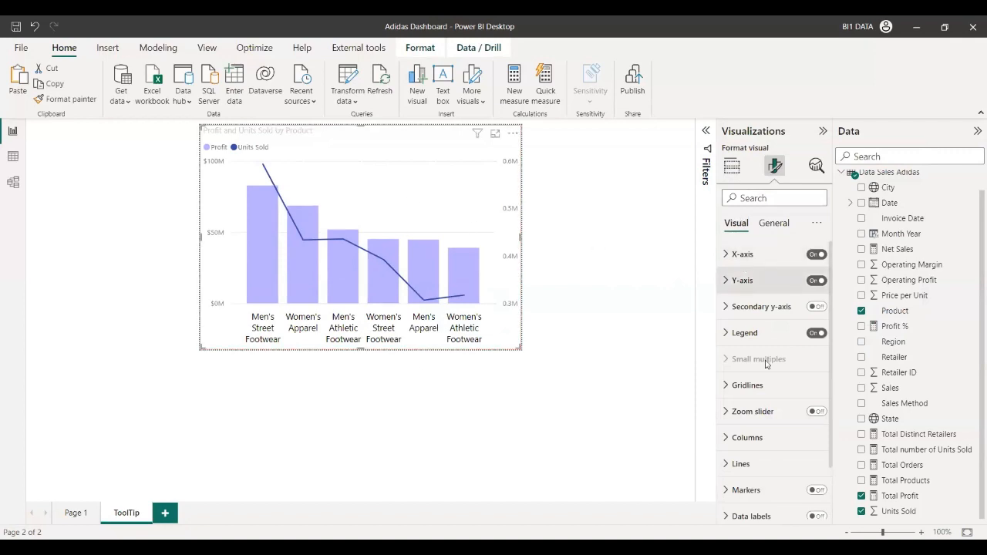
# Format the chart's Y-axis values with font size 12, a heavier Segoe UI font and black color.
pyautogui.click(742, 280)
pyautogui.scroll(-3, 802, 351)
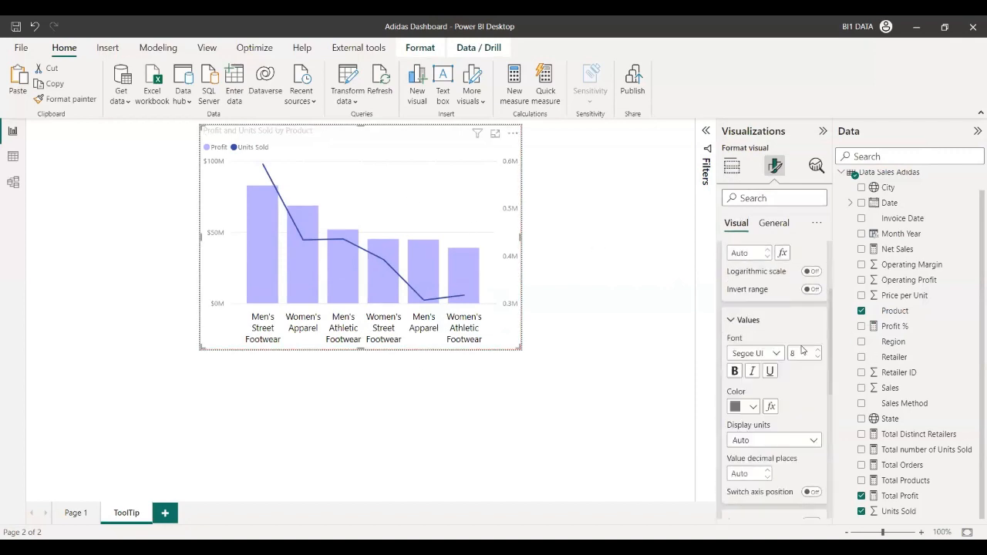
pyautogui.doubleClick(802, 353)
pyautogui.write('10')
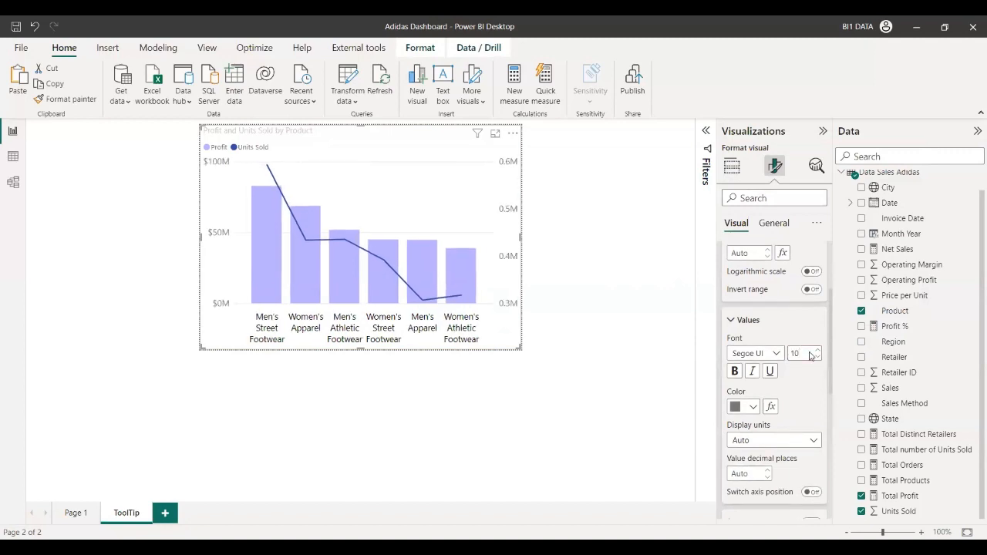
pyautogui.press('BackSpace')
pyautogui.write('2')
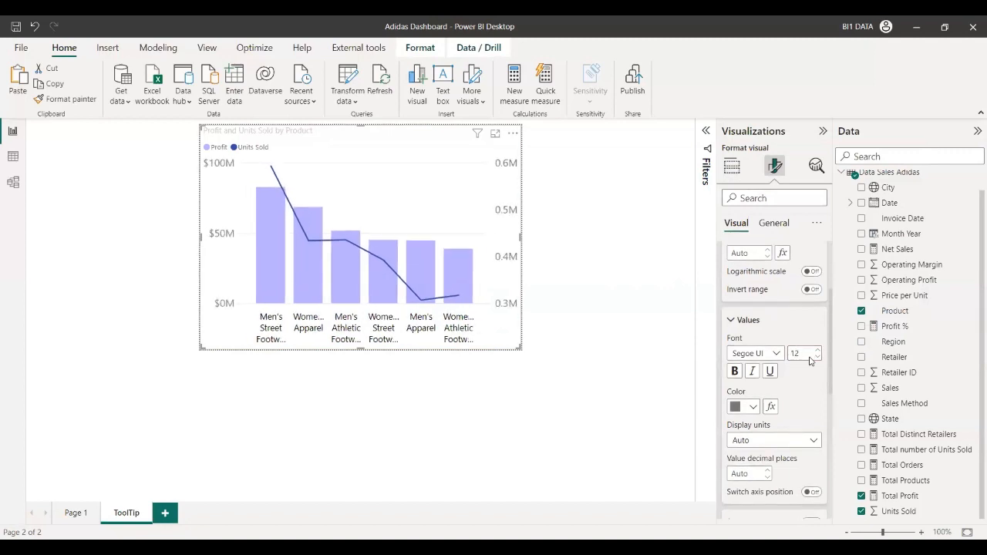
pyautogui.click(777, 353)
pyautogui.click(771, 272)
pyautogui.click(744, 412)
pyautogui.click(743, 352)
# Set the chart's X-axis values to font size 11 and a heavier Segoe UI font.
pyautogui.scroll(2, 744, 354)
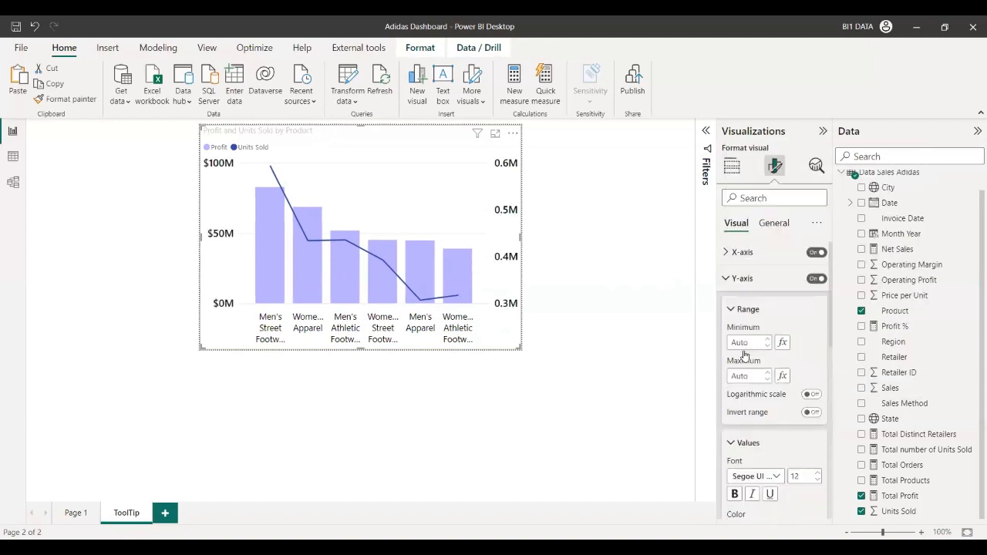
pyautogui.click(742, 254)
pyautogui.click(816, 328)
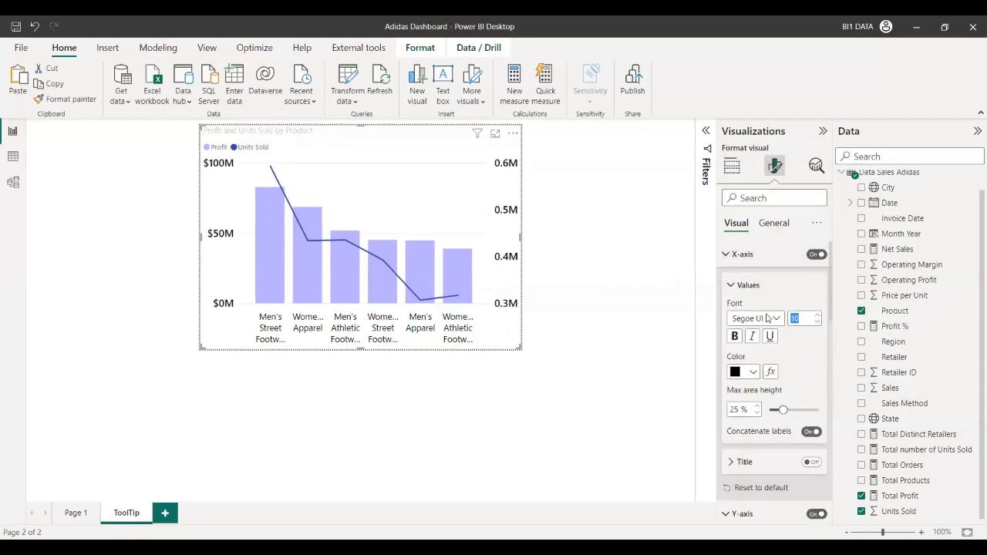
pyautogui.write('11')
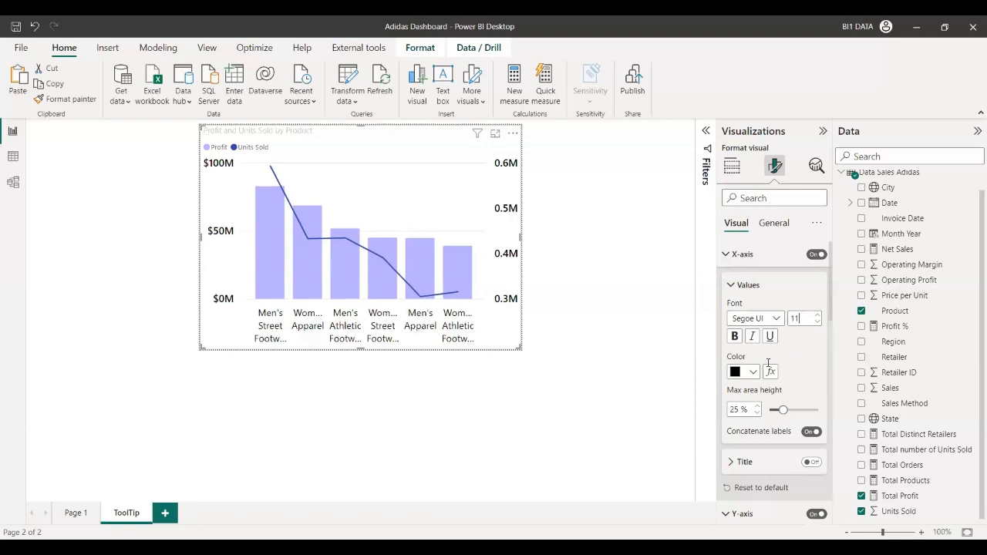
pyautogui.click(747, 320)
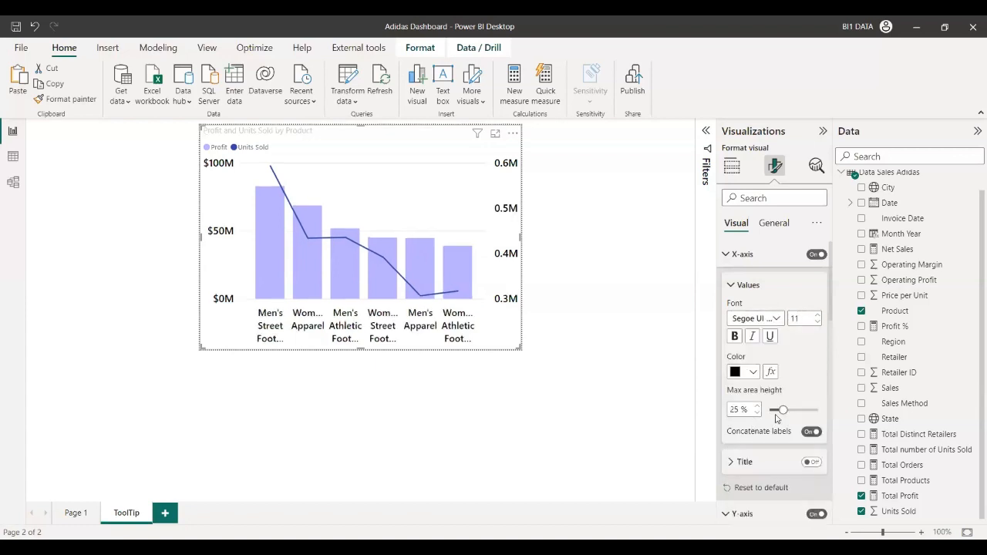
# Reduce the chart's Y-axis values to font size 11 and turn on the Y-axis title.
pyautogui.scroll(-5, 760, 425)
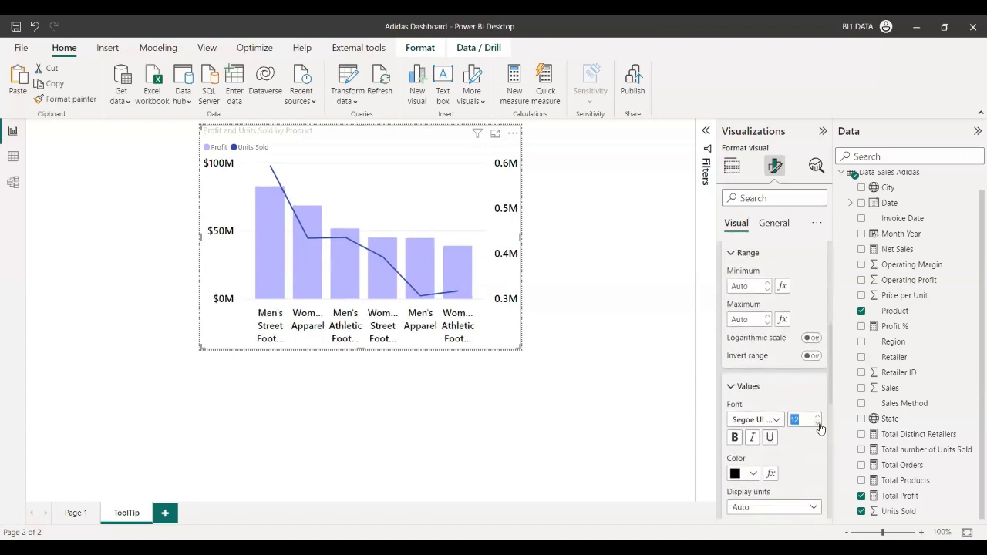
pyautogui.click(818, 424)
pyautogui.scroll(-3, 741, 370)
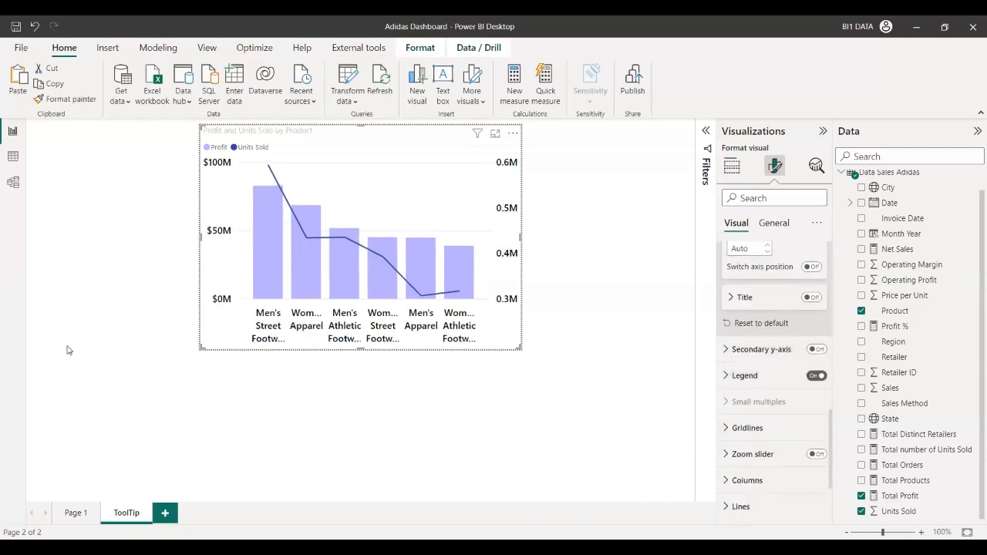
pyautogui.scroll(3, 759, 308)
pyautogui.click(809, 384)
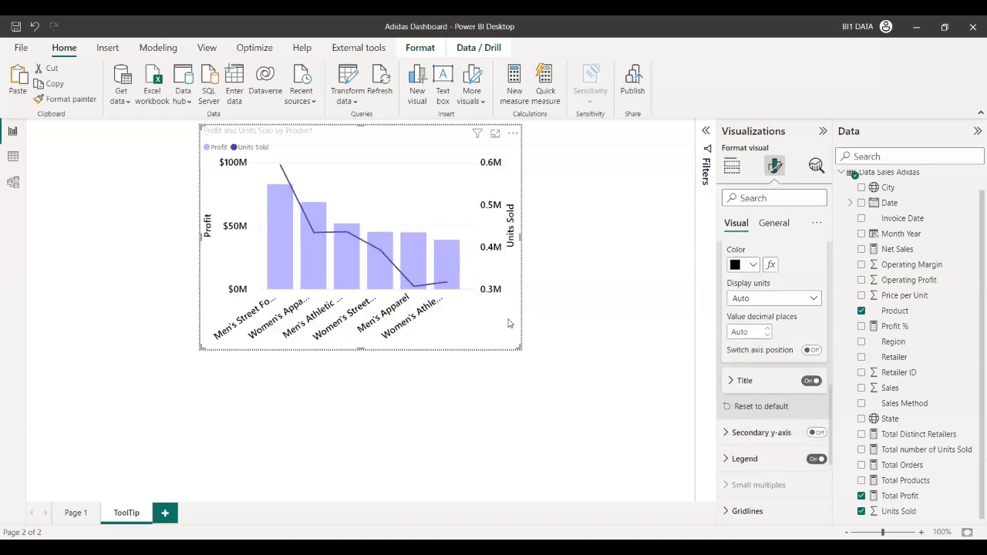
# Set the font size of the chart's X-axis values to 9, trying 10 first.
pyautogui.scroll(5, 796, 316)
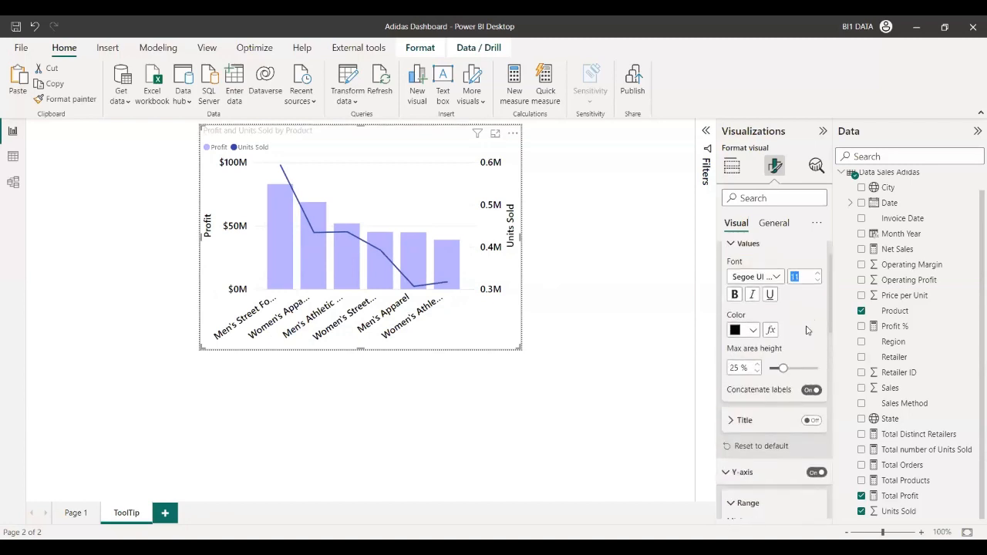
pyautogui.write('10')
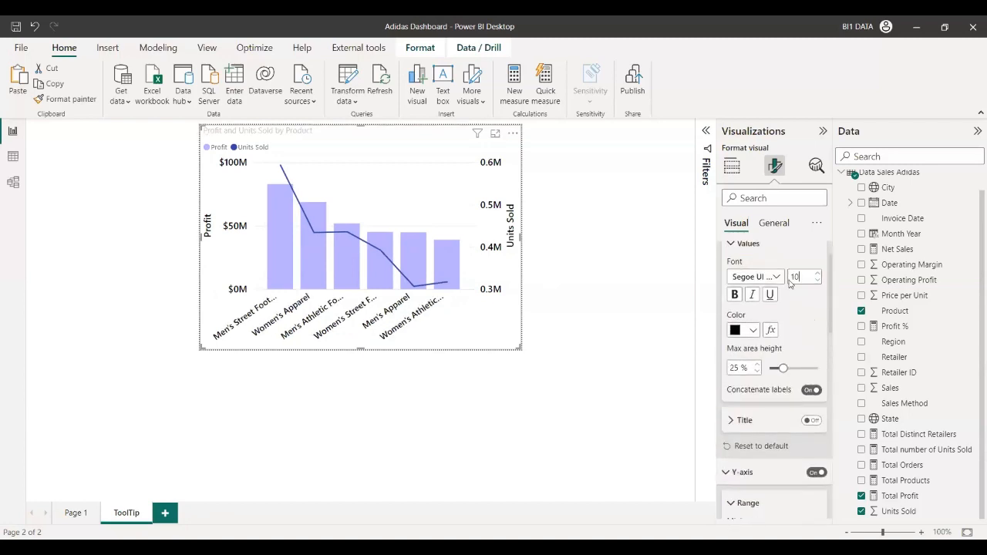
pyautogui.press('BackSpace')
pyautogui.press('BackSpace')
pyautogui.write('9')
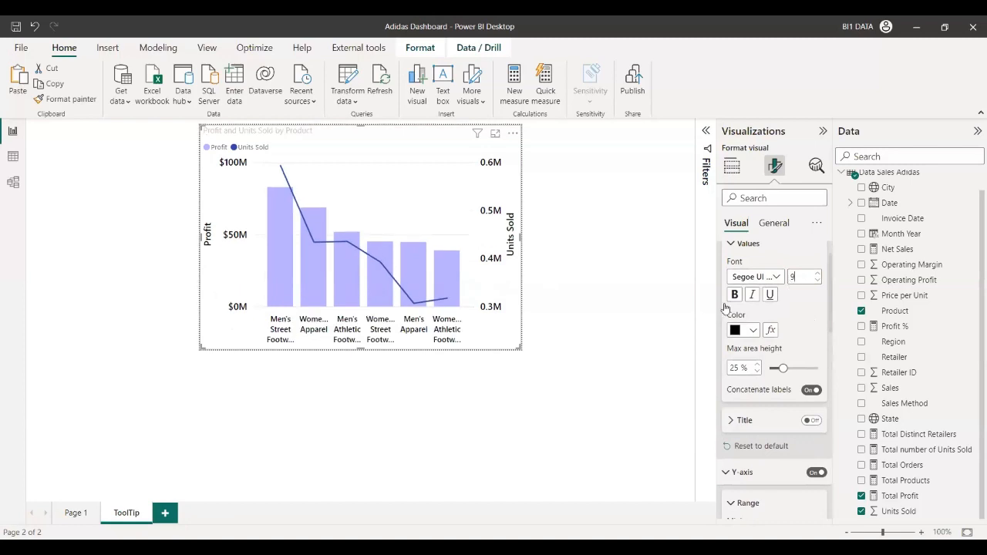
# Try font sizes 9 and 13 for the chart's Y-axis values, then set them to 10.
pyautogui.scroll(-5, 725, 308)
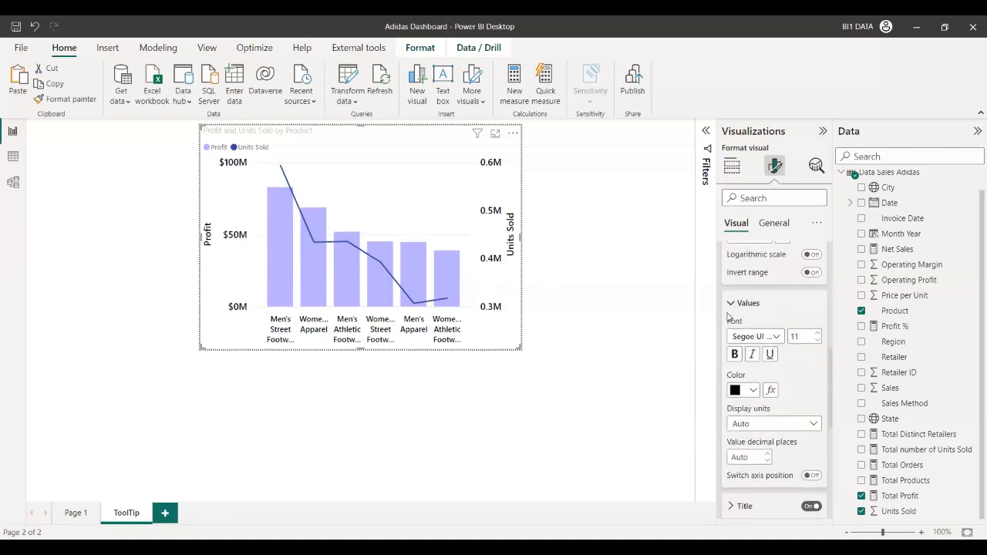
pyautogui.scroll(2, 728, 317)
pyautogui.scroll(-5, 772, 408)
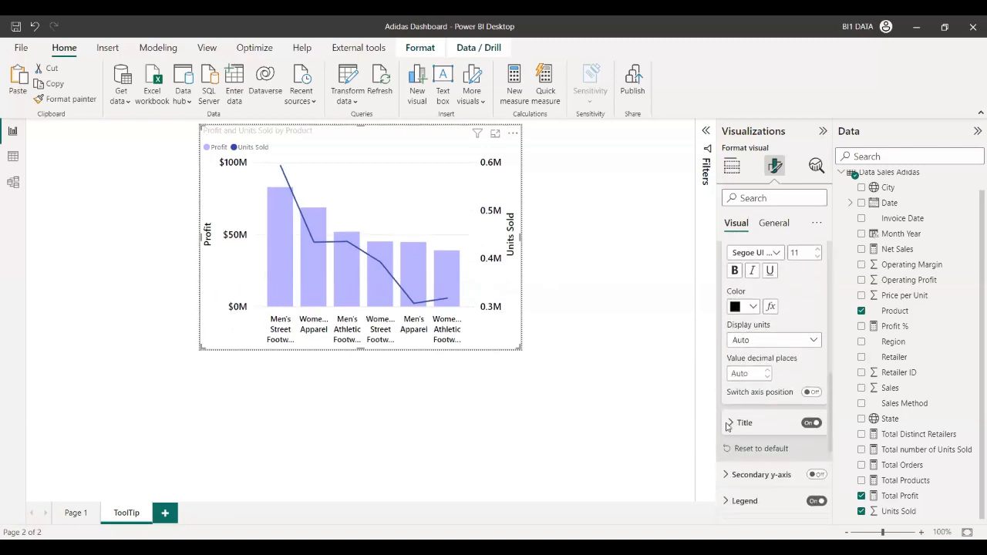
pyautogui.scroll(2, 771, 371)
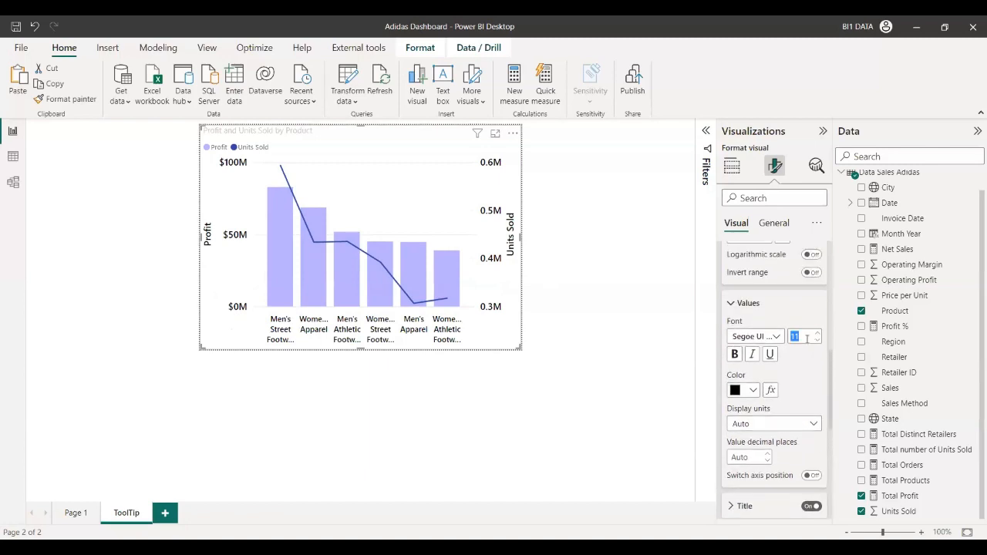
pyautogui.write('9')
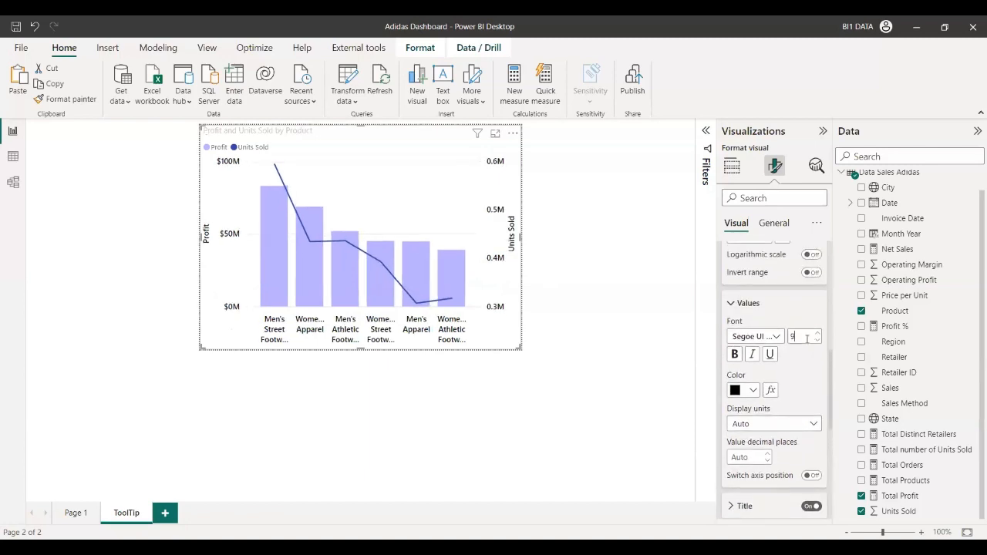
pyautogui.press('BackSpace')
pyautogui.write('10')
pyautogui.press('BackSpace')
pyautogui.write('3')
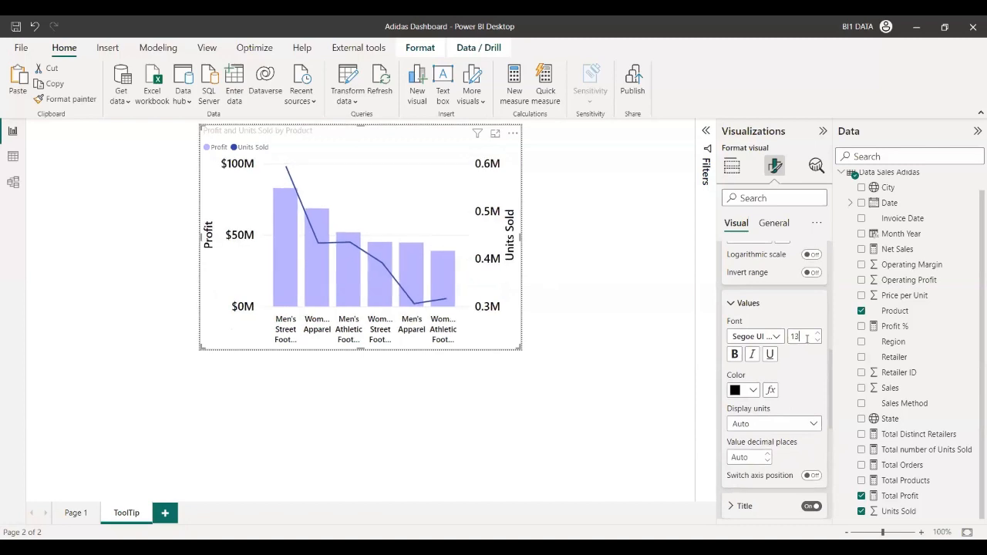
pyautogui.press('BackSpace')
pyautogui.press('BackSpace')
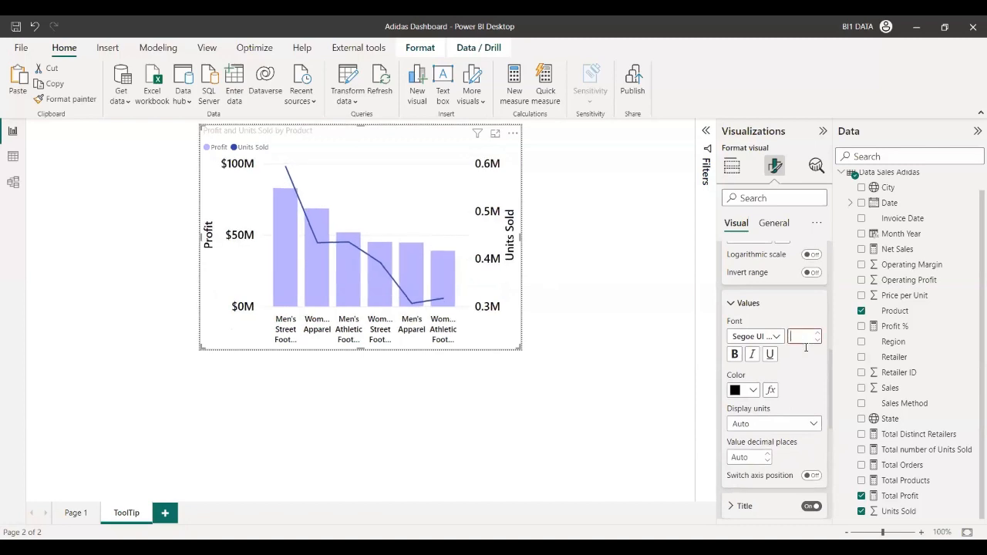
pyautogui.write('10')
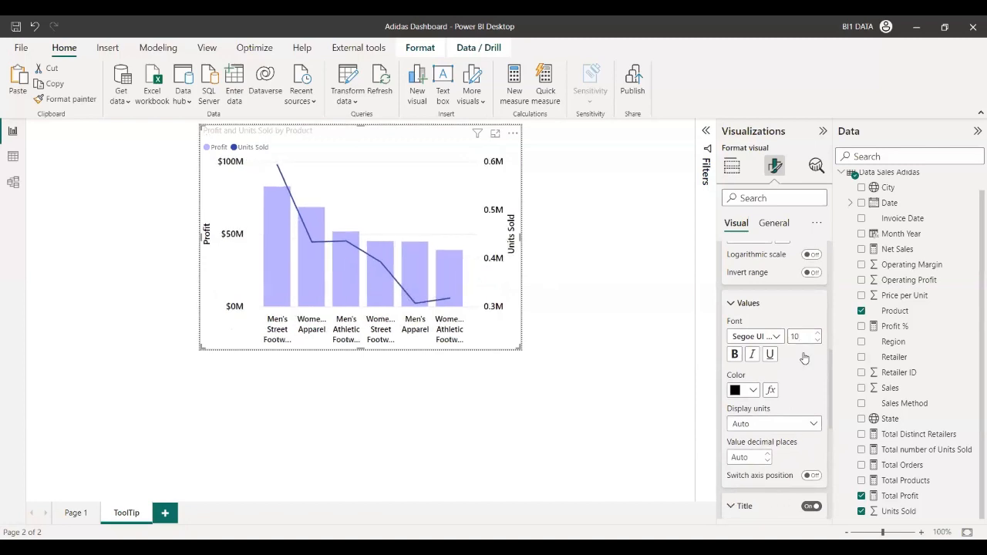
# Set the font size of the chart's Y-axis title to 10.
pyautogui.scroll(-3, 802, 359)
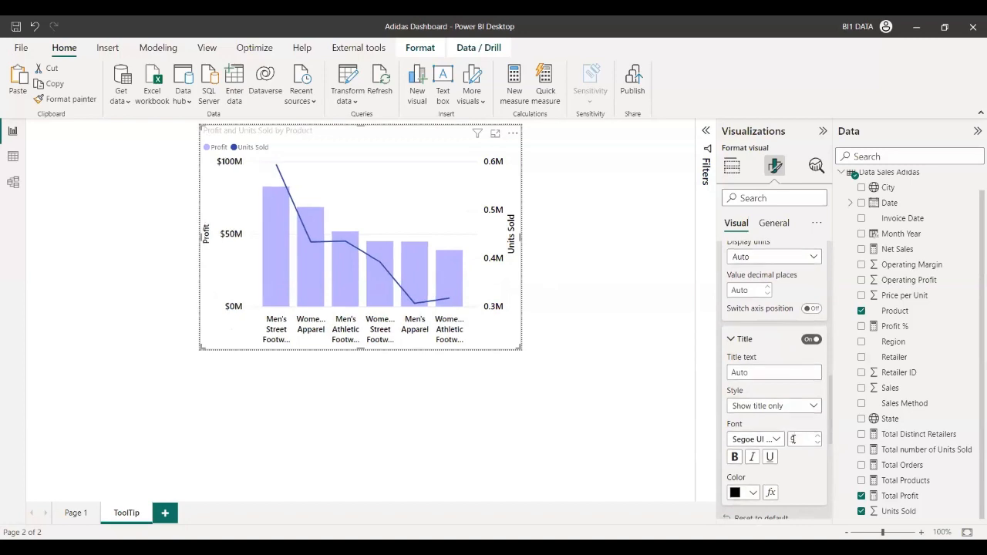
pyautogui.write('9')
pyautogui.press('BackSpace')
pyautogui.write('10')
# Set the chart's Y-axis values to font size 9, then collapse the axis settings and deselect the chart.
pyautogui.scroll(5, 802, 463)
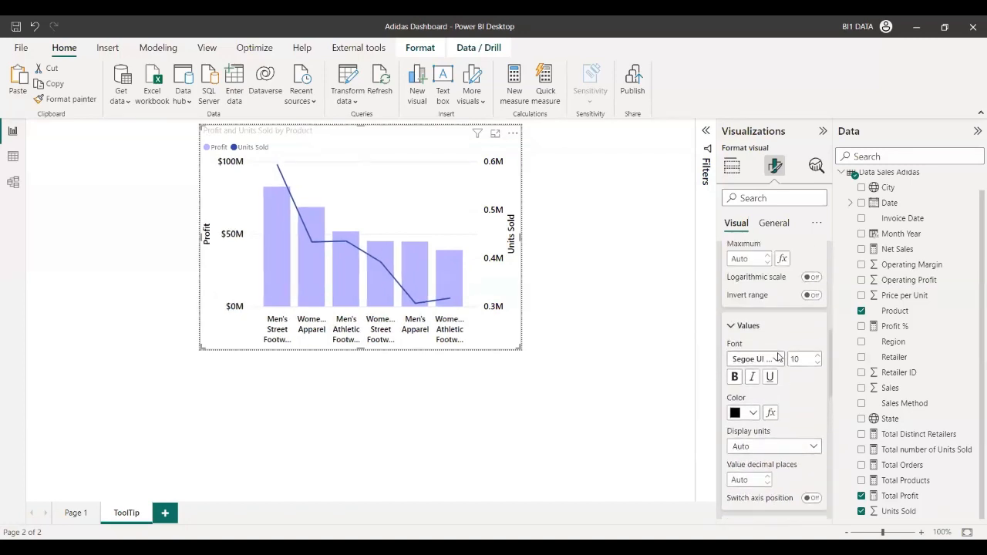
pyautogui.doubleClick(795, 461)
pyautogui.write('9')
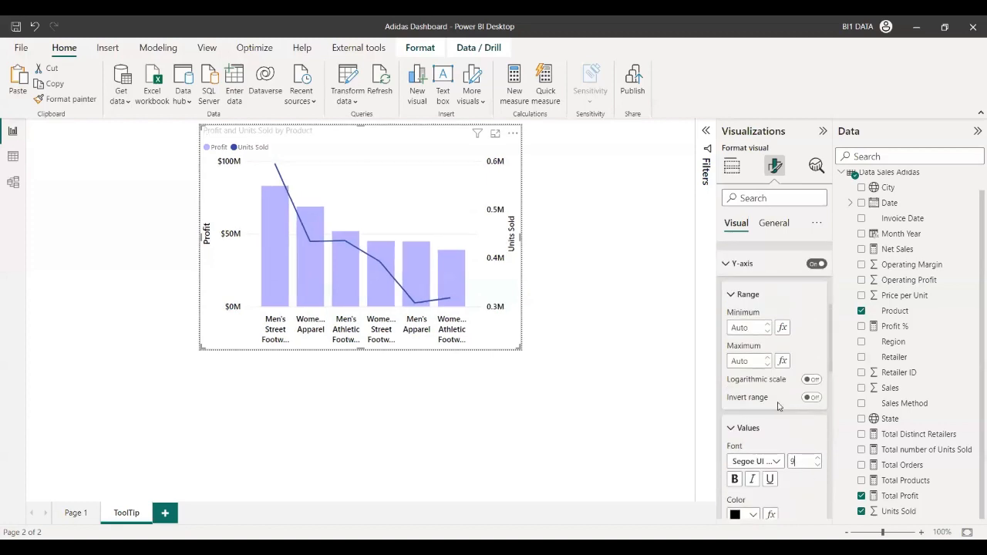
pyautogui.scroll(-2, 798, 463)
pyautogui.scroll(1, 864, 310)
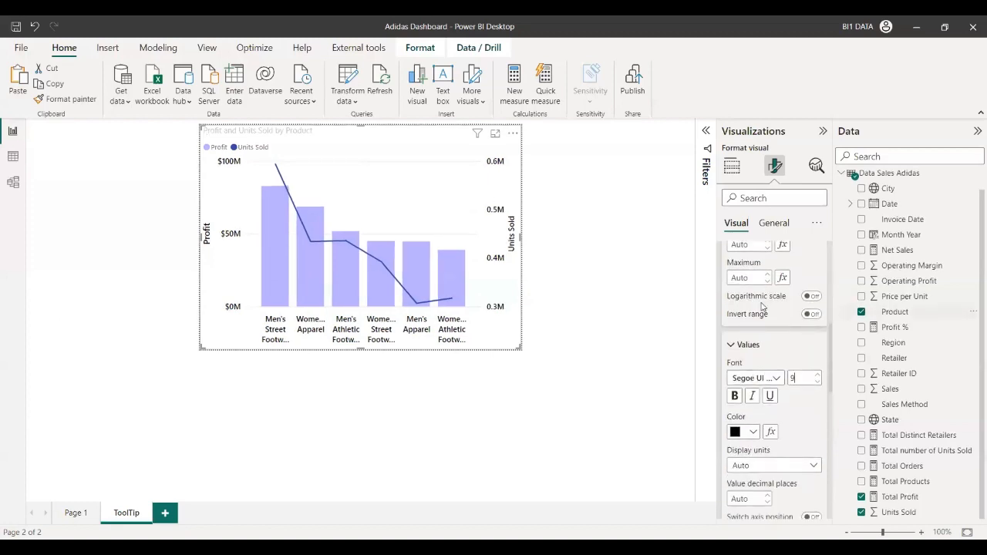
pyautogui.scroll(3, 756, 317)
pyautogui.click(733, 430)
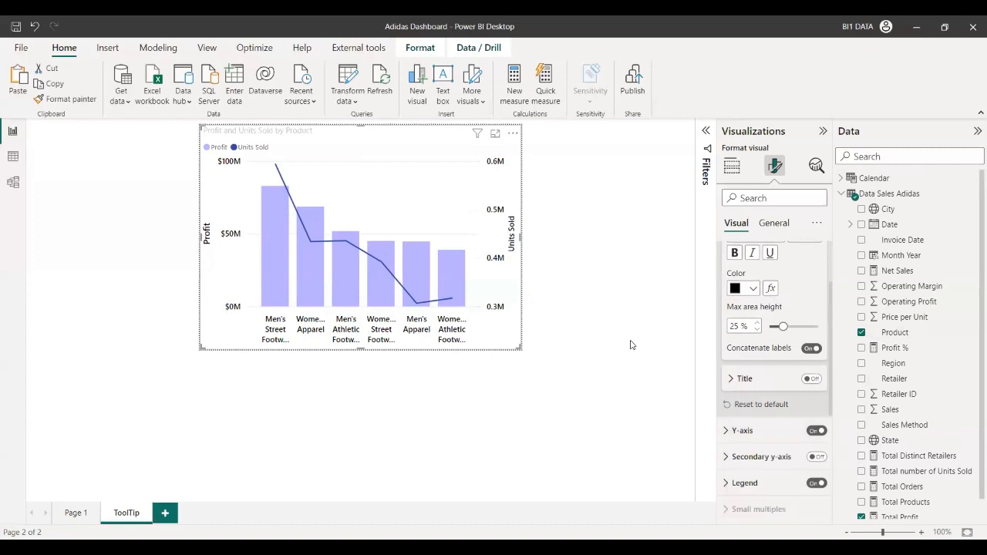
pyautogui.scroll(2, 787, 317)
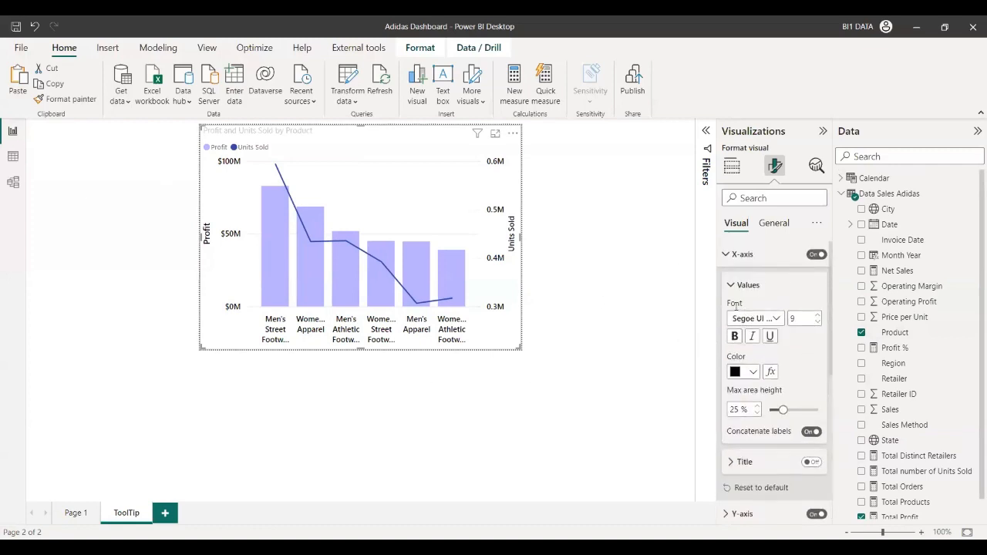
pyautogui.click(729, 255)
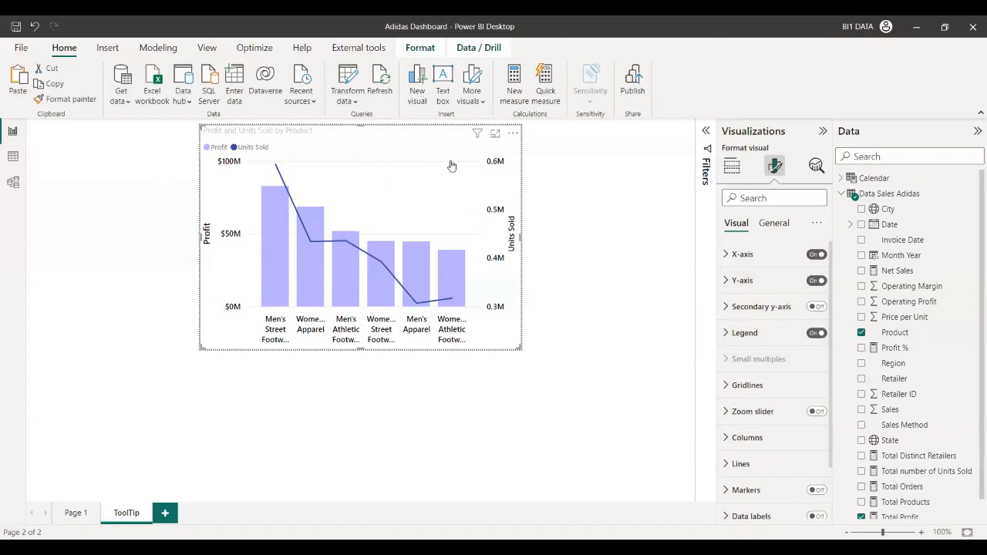
pyautogui.click(194, 375)
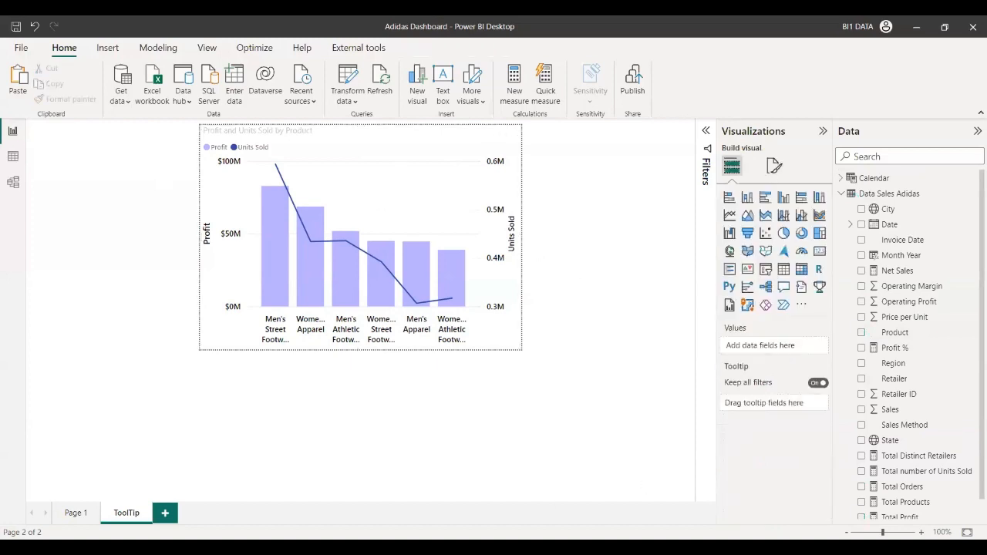
# On Page 1, assign the ToolTip report page as the tooltip of the Profit by Region donut chart and preview it over the slices.
pyautogui.click(74, 513)
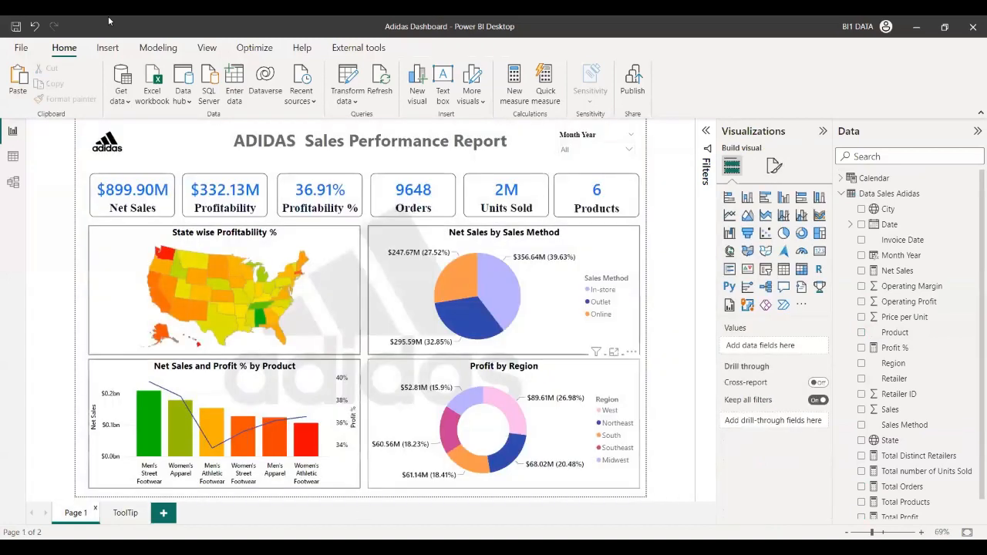
pyautogui.click(395, 372)
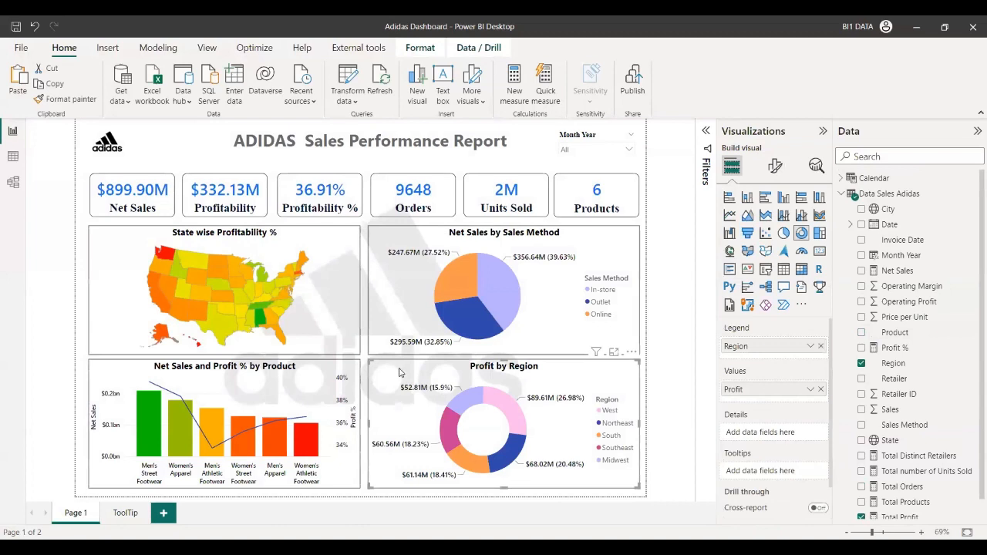
pyautogui.click(772, 167)
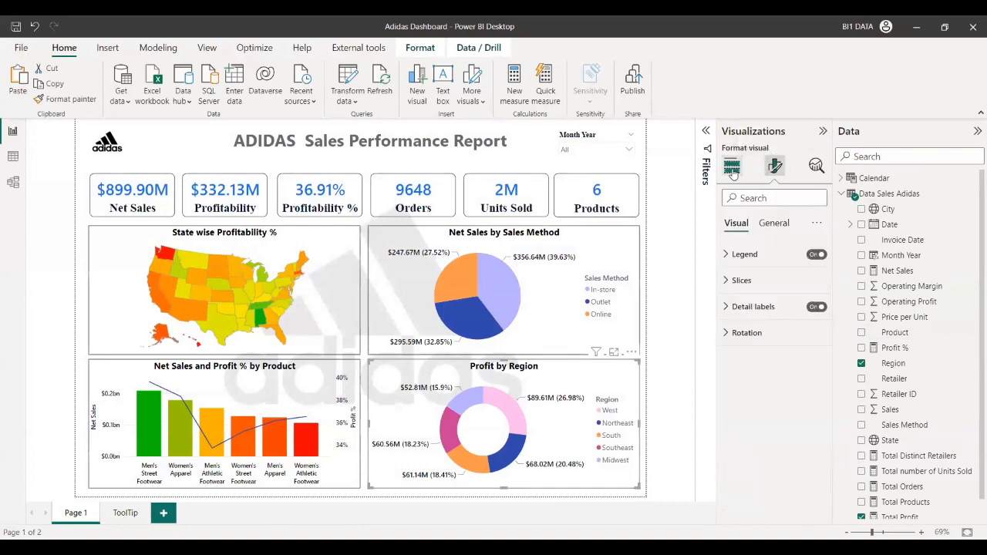
pyautogui.click(779, 224)
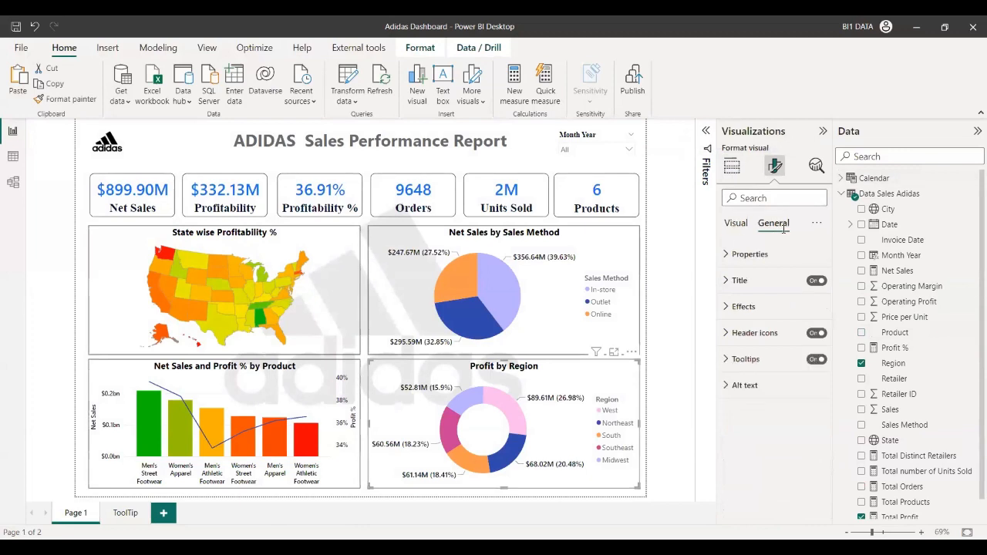
pyautogui.click(736, 359)
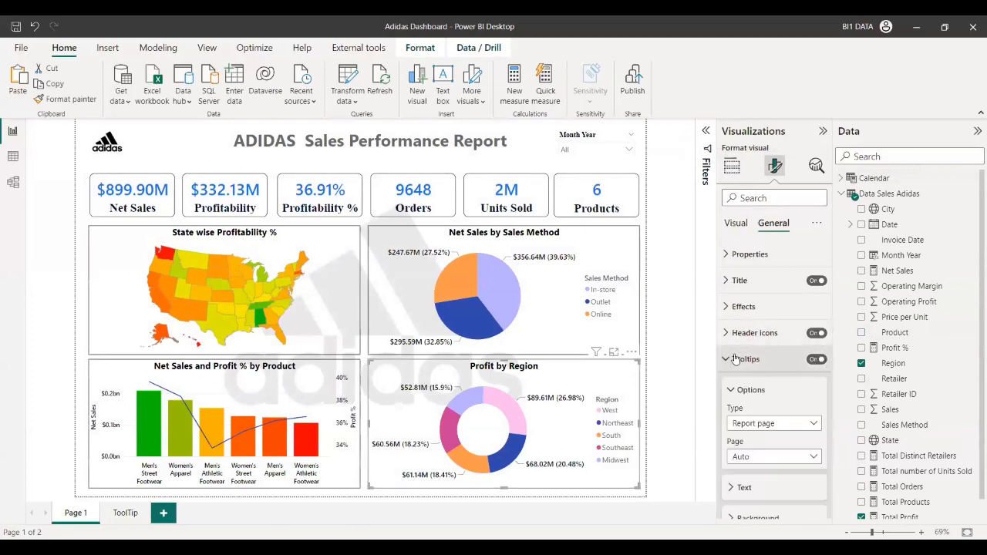
pyautogui.scroll(-2, 748, 359)
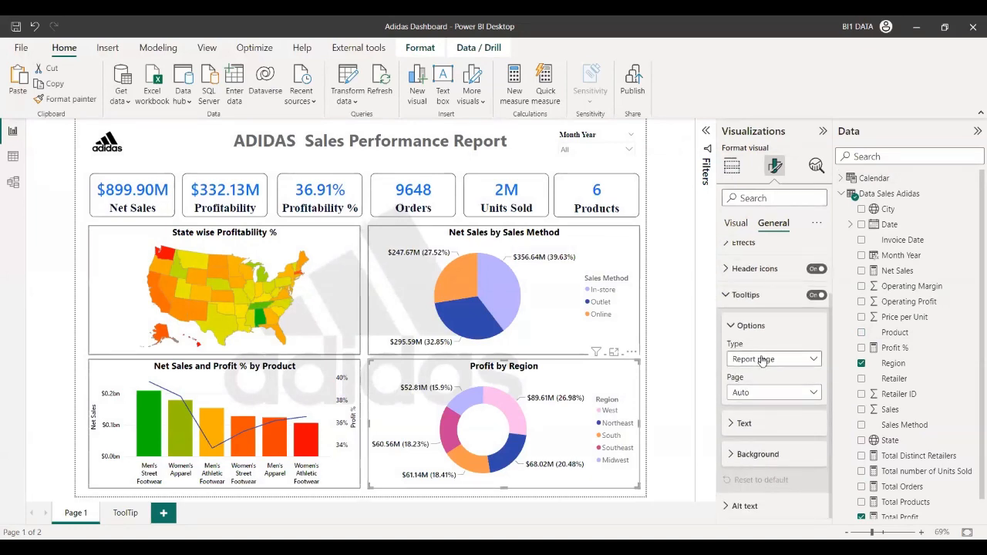
pyautogui.click(752, 360)
pyautogui.click(756, 390)
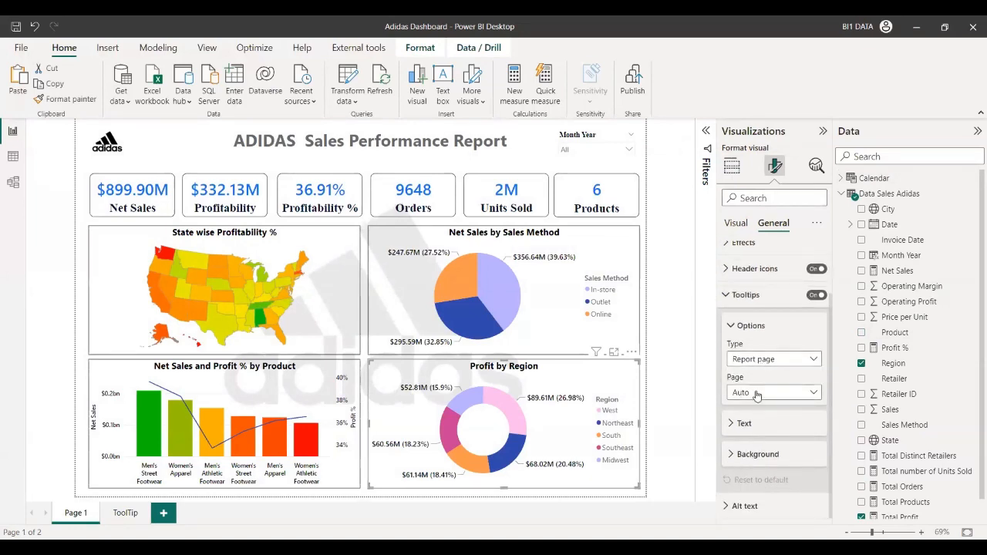
pyautogui.click(757, 395)
pyautogui.click(744, 423)
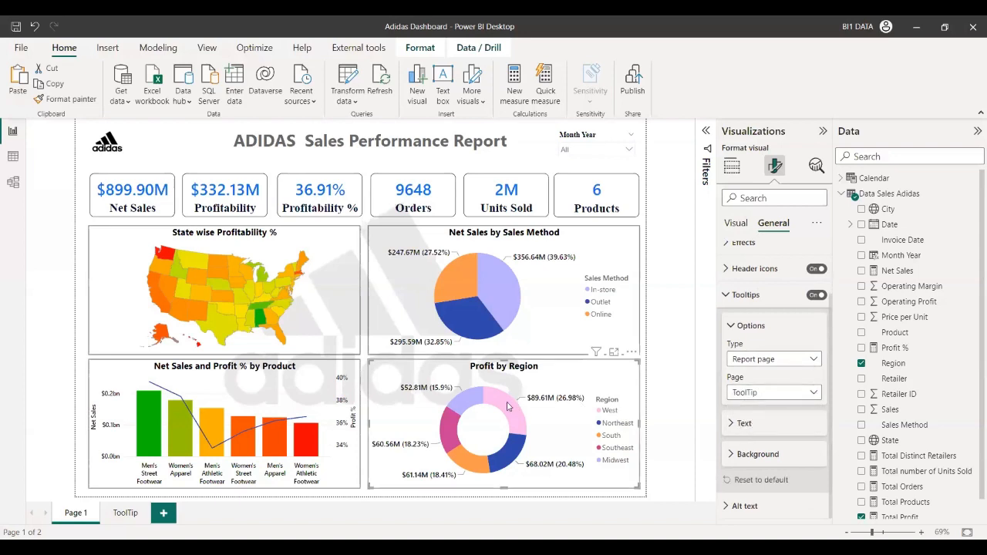
pyautogui.moveTo(509, 406)
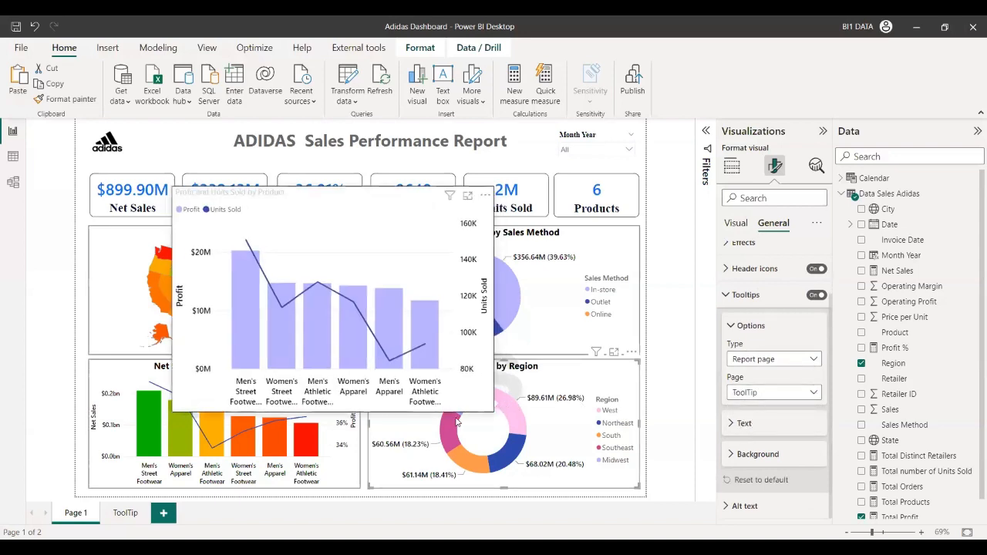
pyautogui.moveTo(466, 404)
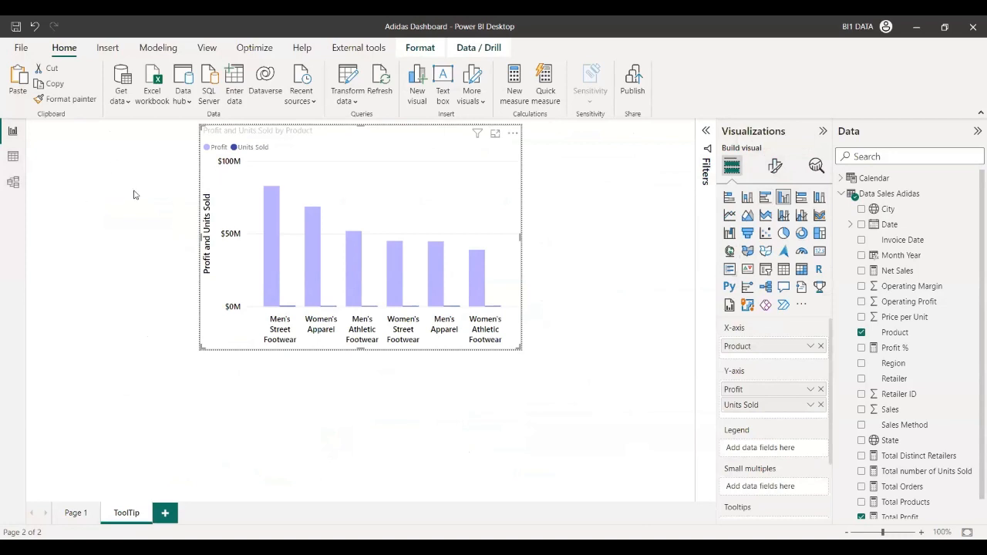
# Make the ToolTip page's visual a line and clustered column chart and set its title font size to 14.
pyautogui.click(802, 215)
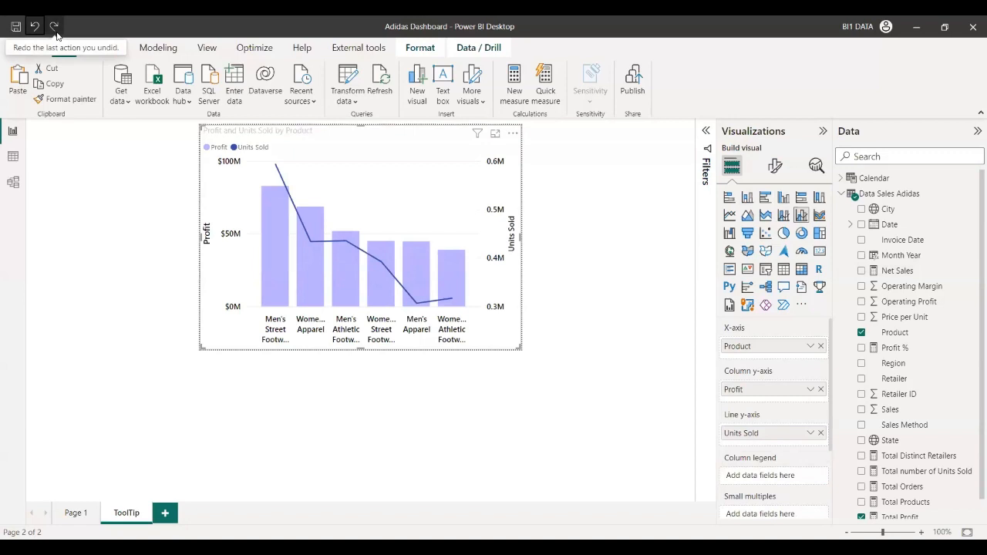
pyautogui.click(774, 168)
pyautogui.click(774, 223)
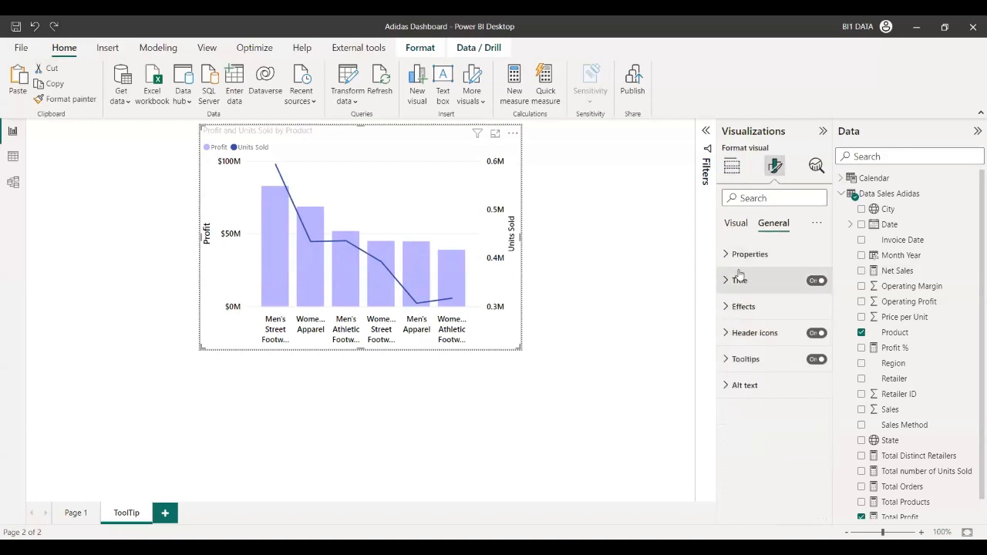
pyautogui.click(740, 280)
pyautogui.doubleClick(802, 406)
pyautogui.write('15')
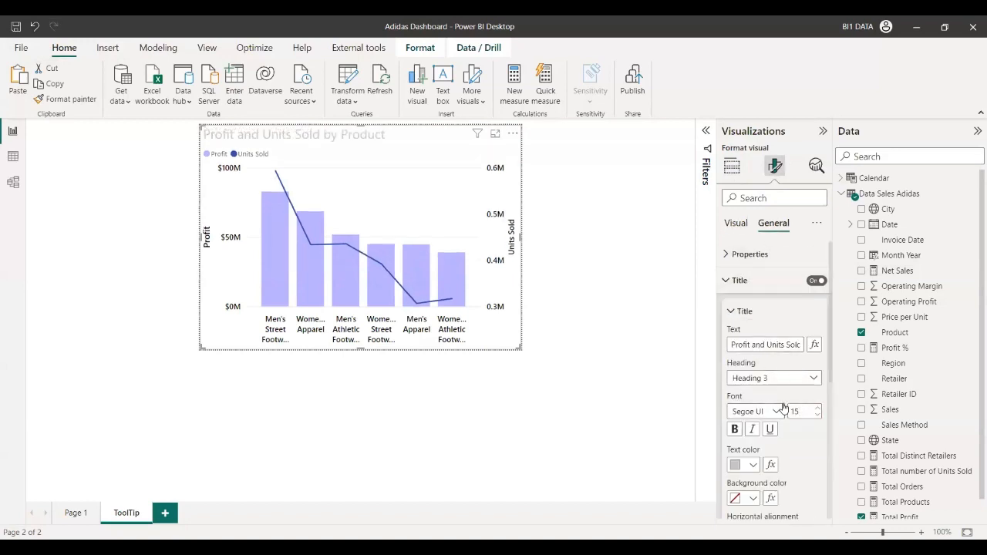
pyautogui.press('BackSpace')
pyautogui.press('BackSpace')
pyautogui.write('14')
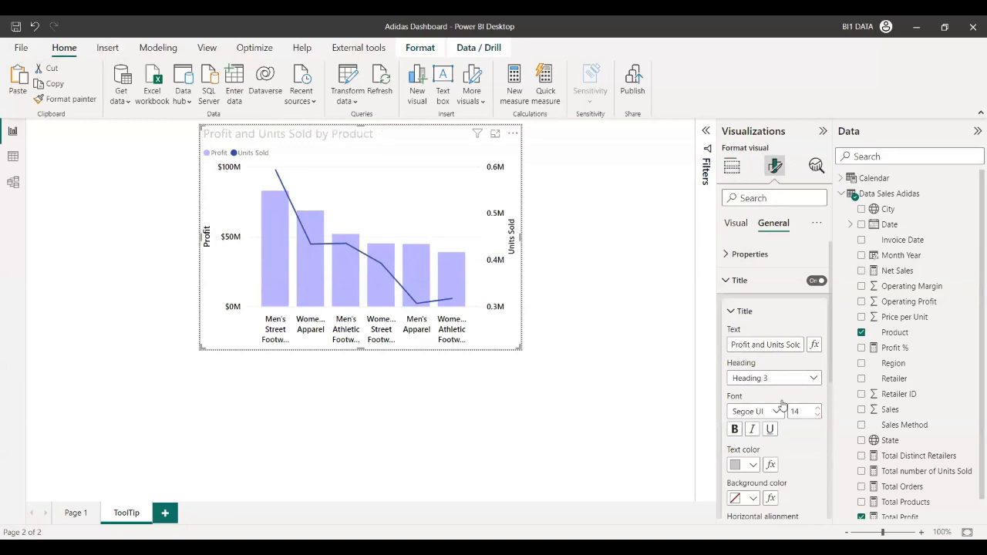
# Set the chart title's font size to 13 and its font to the bold Segoe UI variant.
pyautogui.press('BackSpace')
pyautogui.write('3')
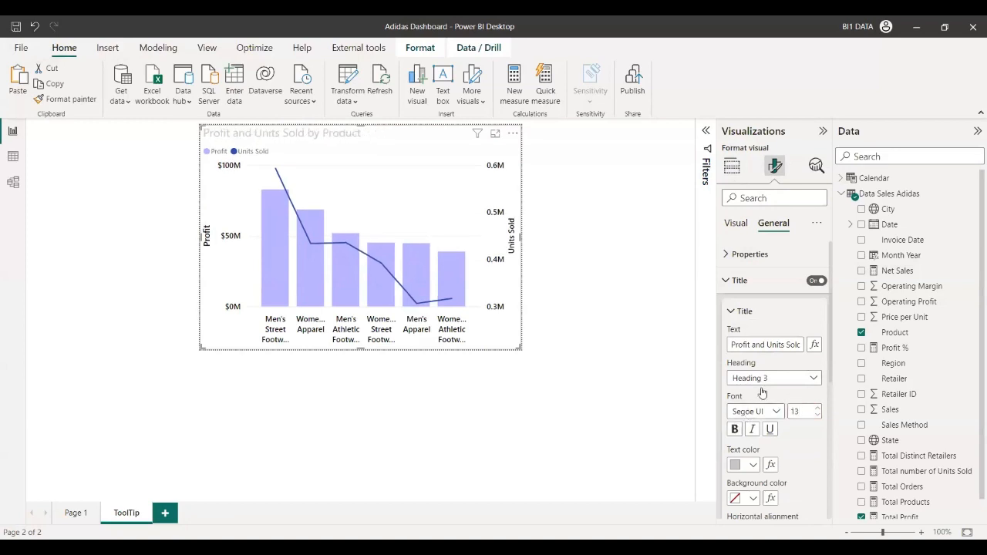
pyautogui.click(756, 411)
pyautogui.click(772, 346)
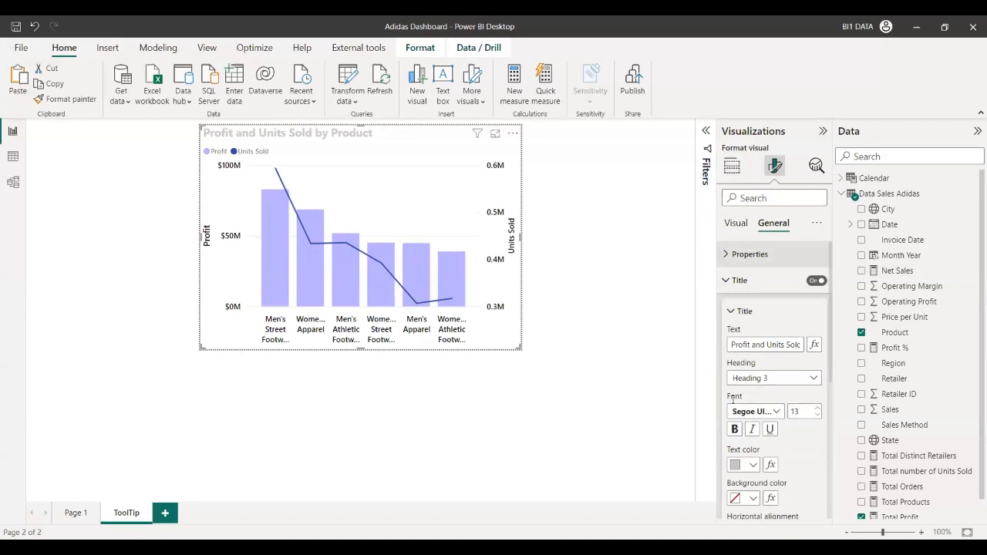
# Color the chart title's text black and align it to the center.
pyautogui.click(749, 464)
pyautogui.click(742, 405)
pyautogui.scroll(-5, 753, 324)
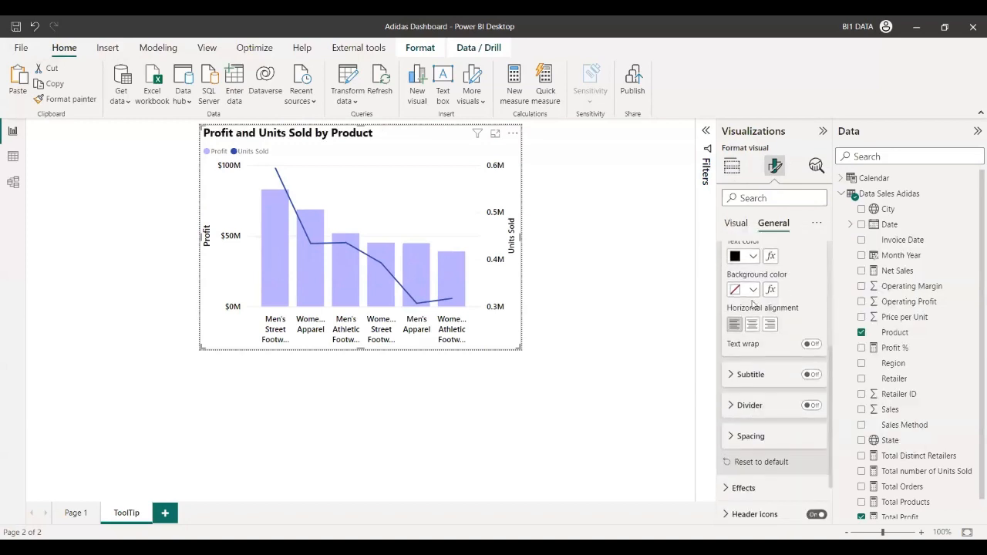
pyautogui.click(752, 324)
# Set the chart's legend text to font size 10 and open its text color choices.
pyautogui.scroll(3, 753, 324)
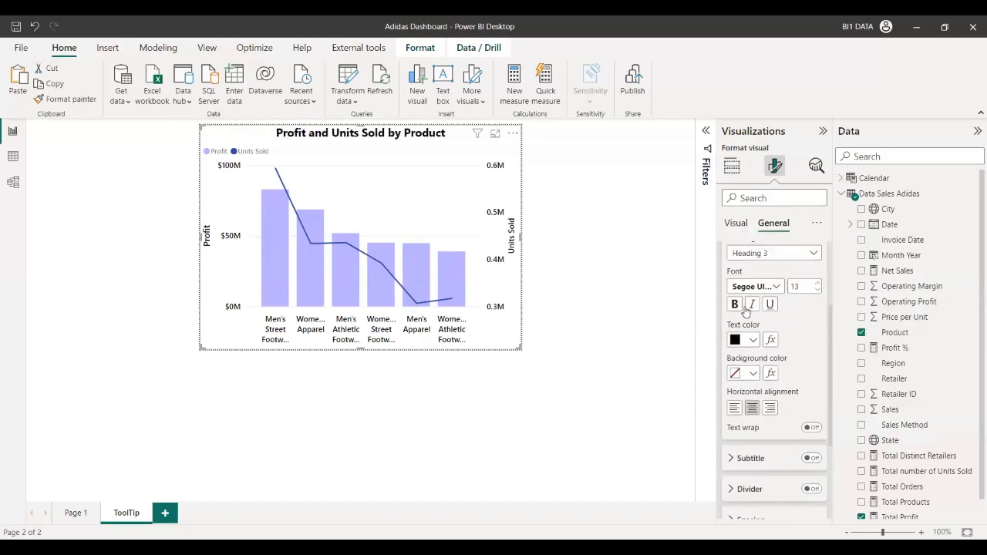
pyautogui.scroll(3, 745, 311)
pyautogui.click(736, 223)
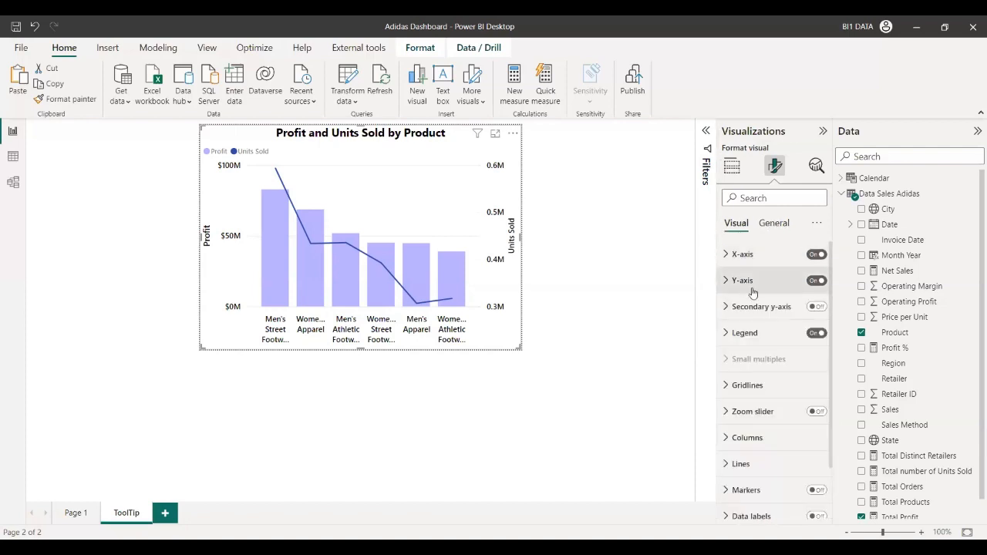
pyautogui.click(739, 334)
pyautogui.scroll(-3, 772, 386)
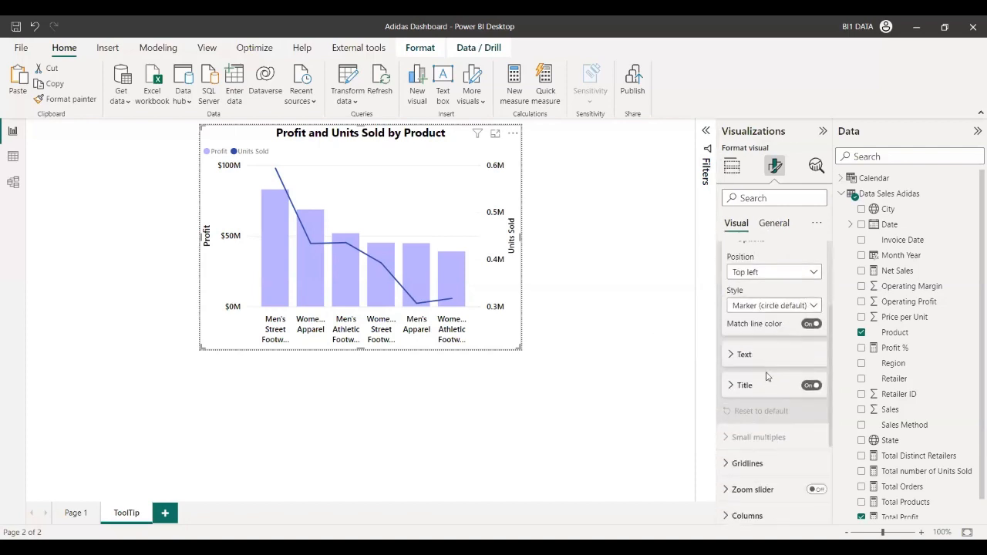
pyautogui.click(744, 354)
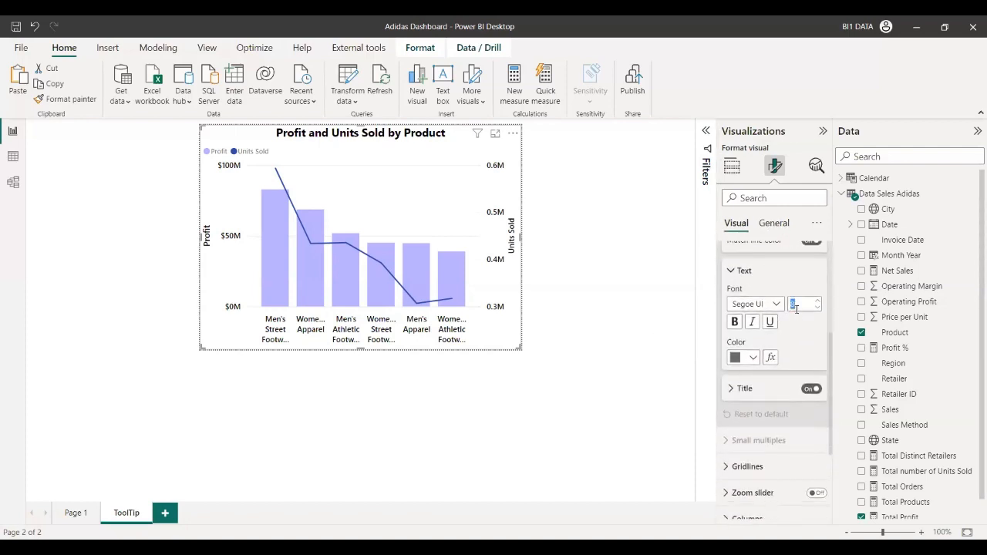
pyautogui.write('10')
pyautogui.click(751, 357)
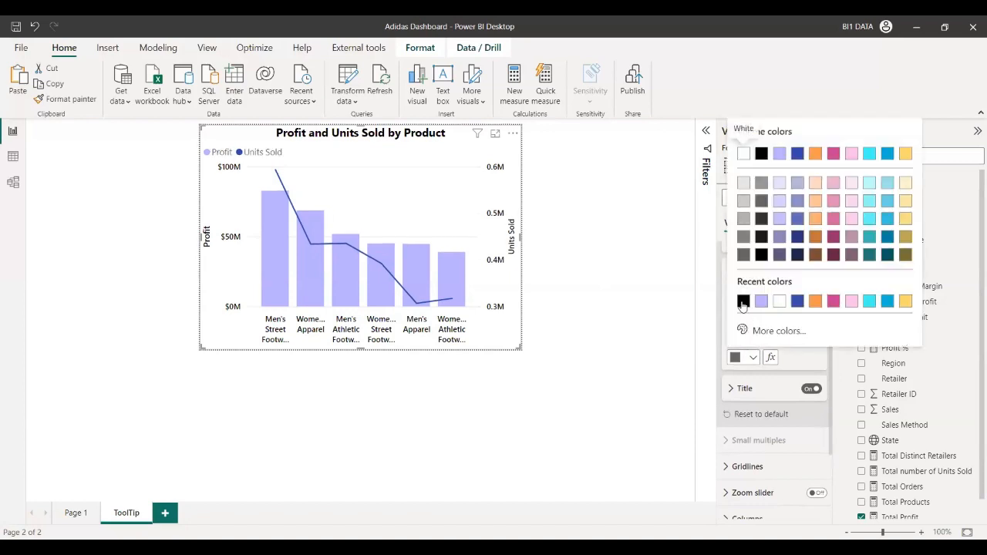
# Set the chart's legend text to black and its font to Segoe UI Semibold.
pyautogui.click(742, 302)
pyautogui.click(745, 304)
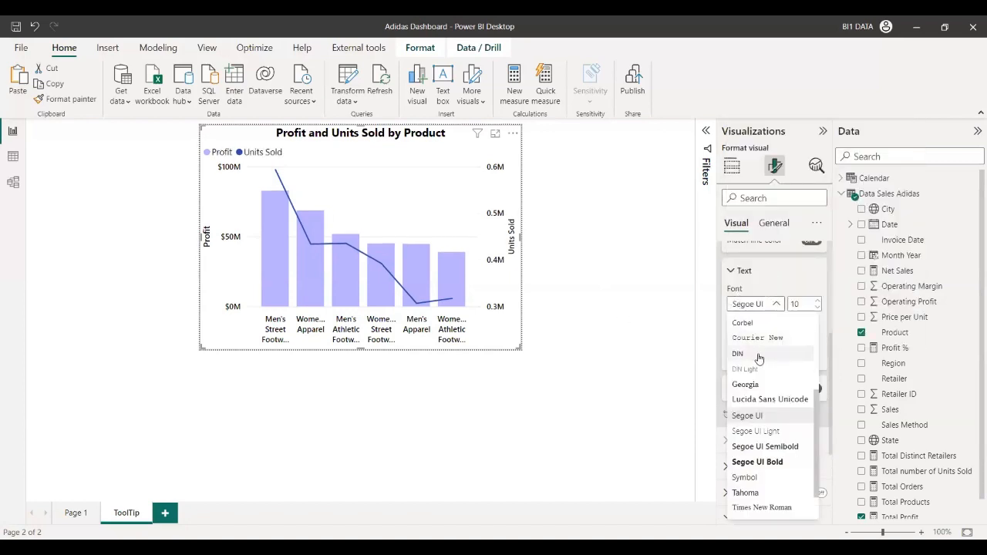
pyautogui.click(764, 447)
pyautogui.scroll(3, 738, 314)
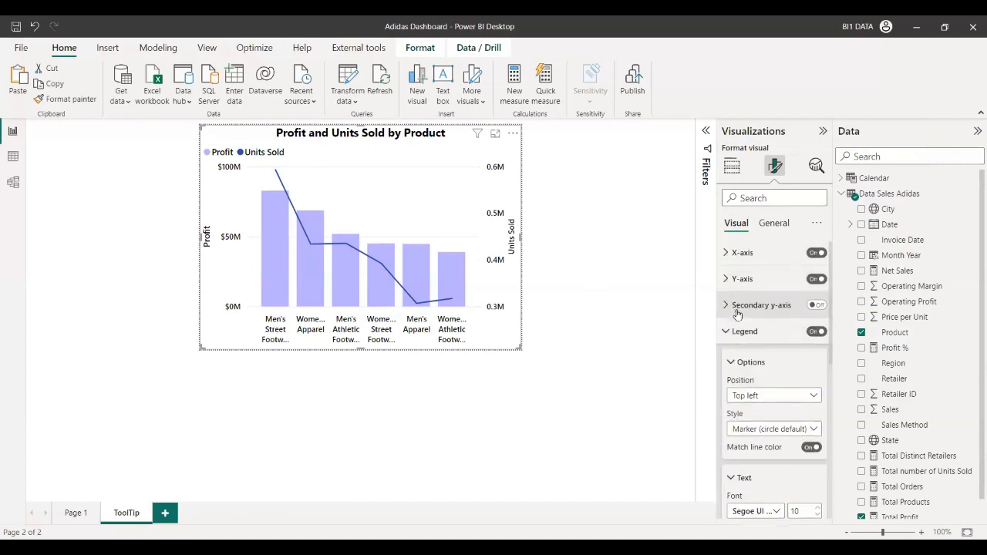
pyautogui.click(740, 333)
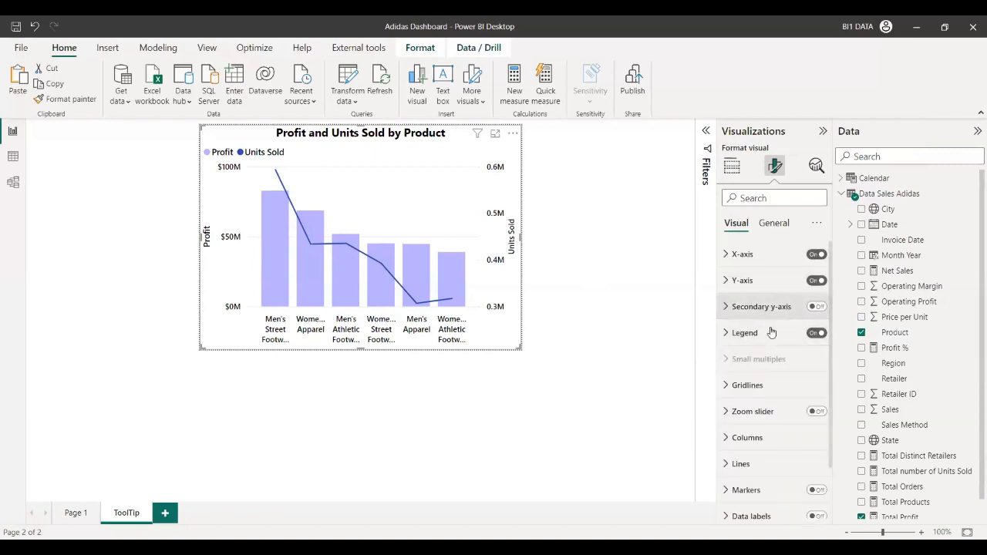
# Turn on data labels for the profit and units sold chart.
pyautogui.scroll(-2, 779, 332)
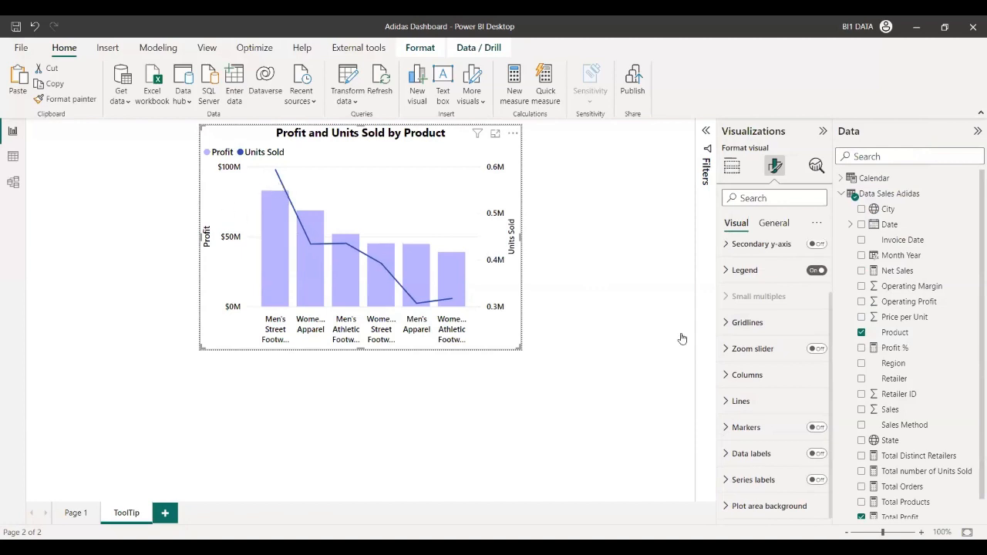
pyautogui.click(734, 456)
pyautogui.scroll(-3, 737, 323)
pyautogui.click(816, 328)
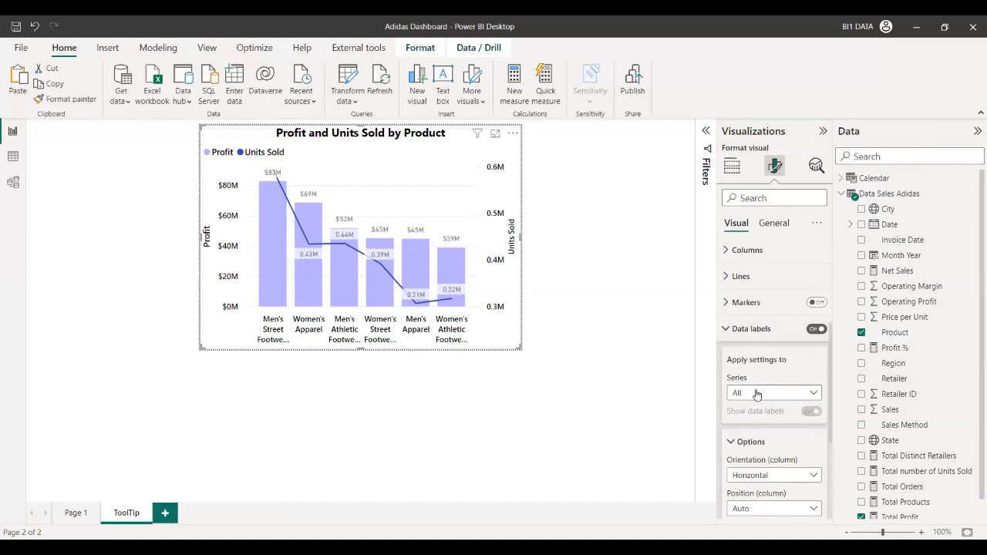
# Remove the Units Sold field from the chart's line y-axis.
pyautogui.scroll(-2, 759, 395)
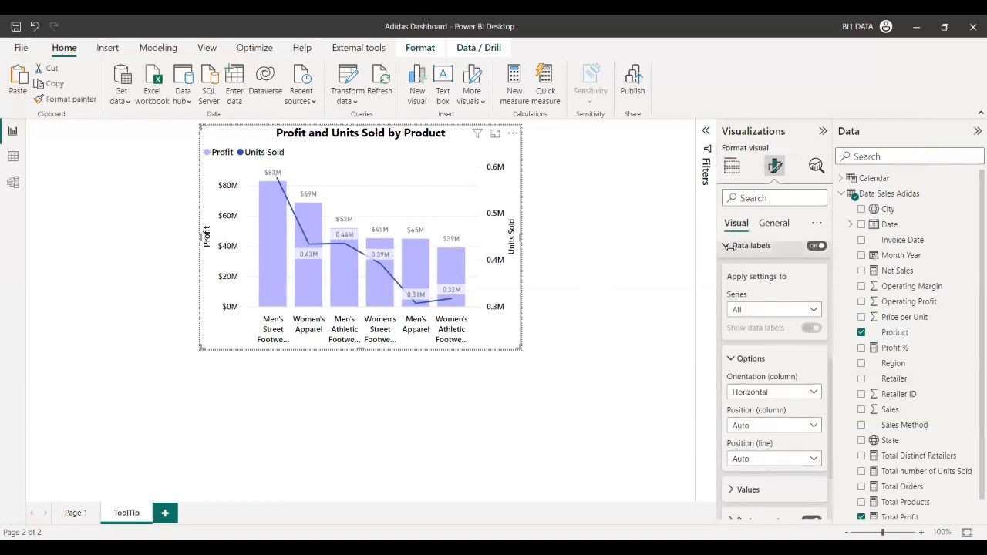
pyautogui.click(733, 167)
pyautogui.click(822, 434)
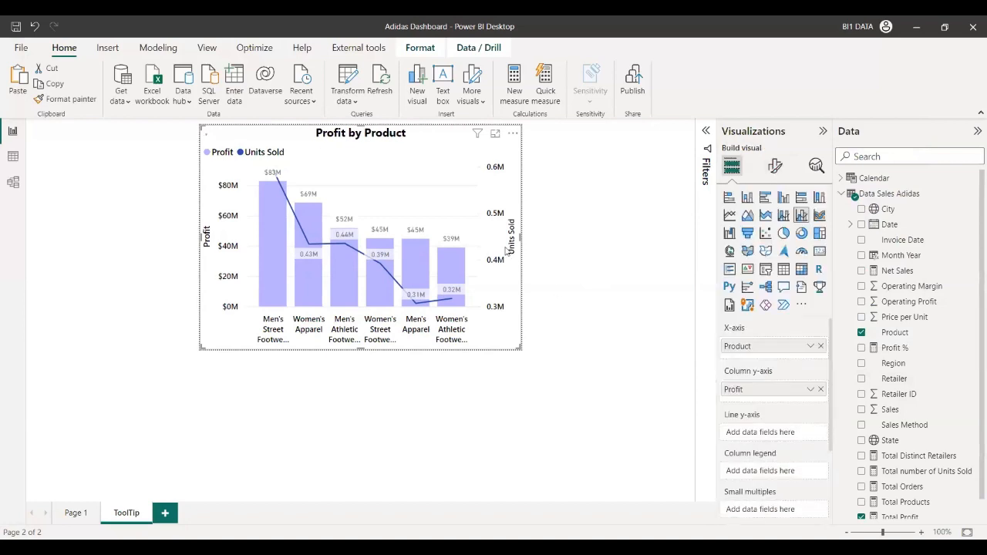
# Format the data label values with font size 10 and a dark blue colour.
pyautogui.click(775, 166)
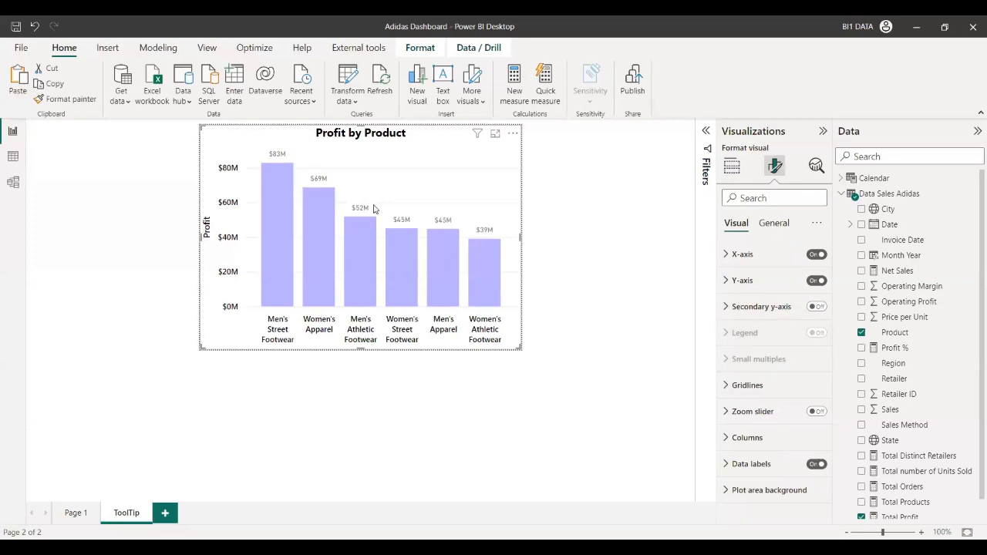
pyautogui.click(752, 464)
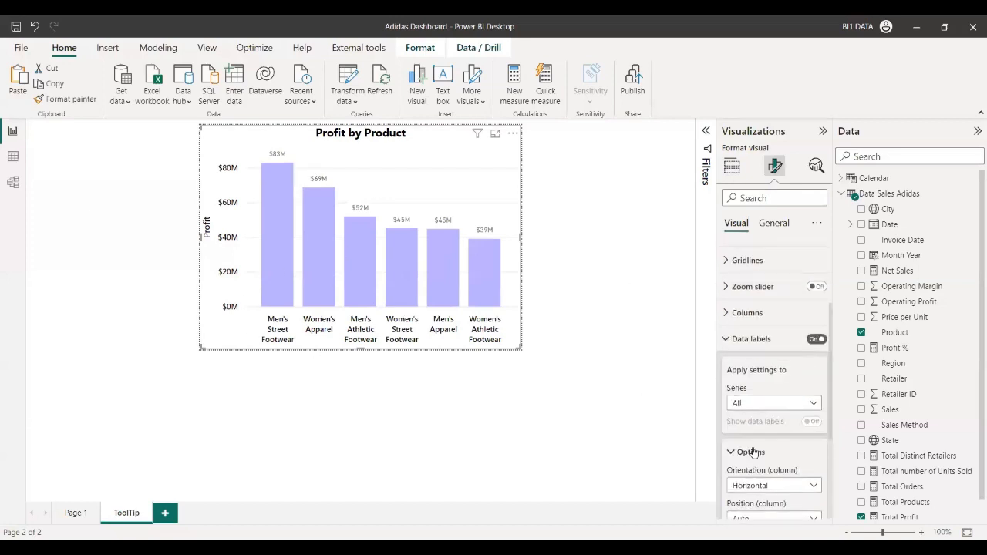
pyautogui.scroll(-3, 752, 452)
pyautogui.click(747, 458)
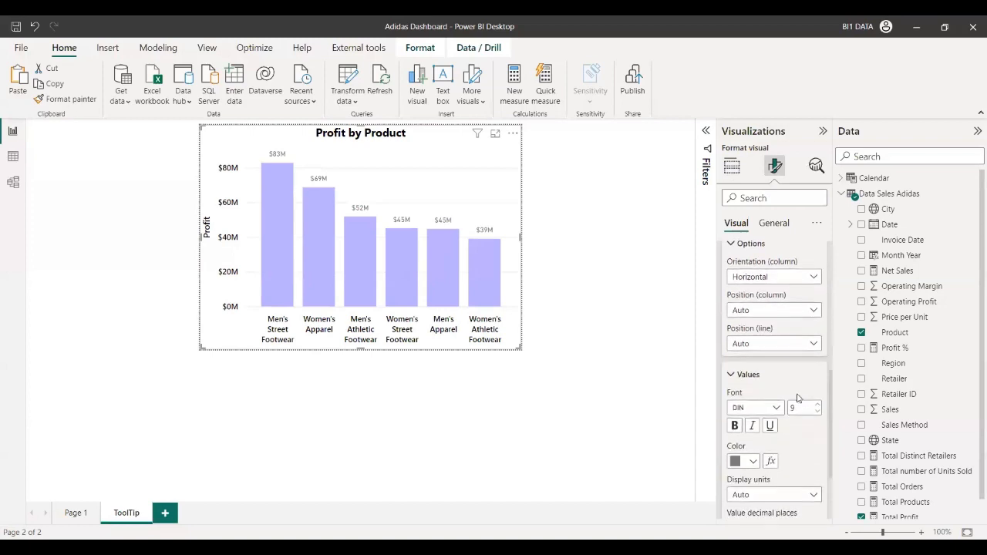
pyautogui.write('10')
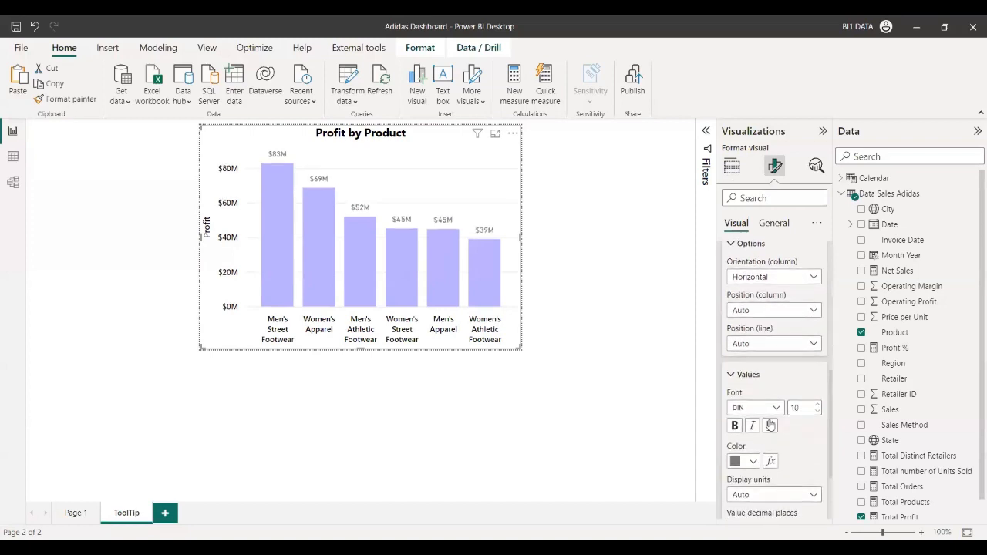
pyautogui.click(748, 463)
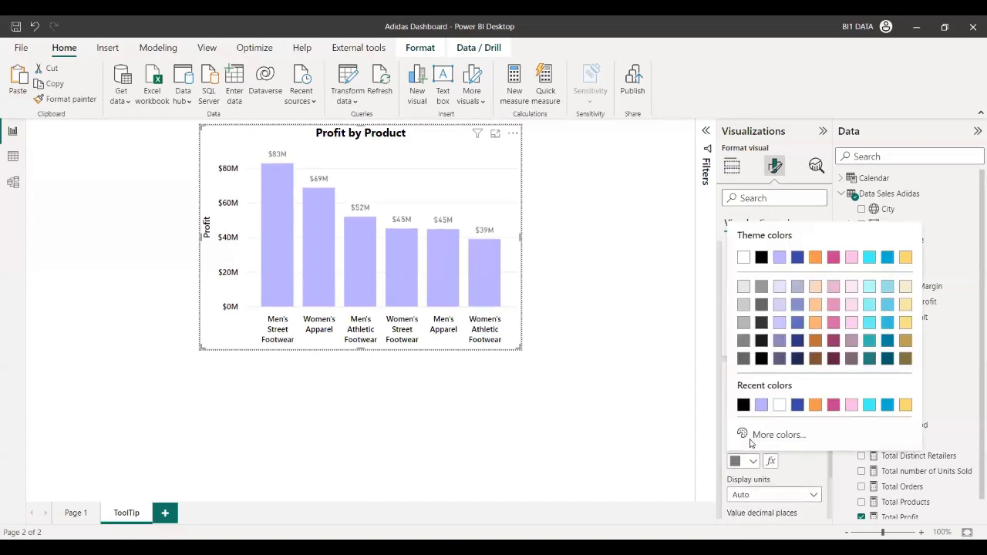
pyautogui.click(803, 405)
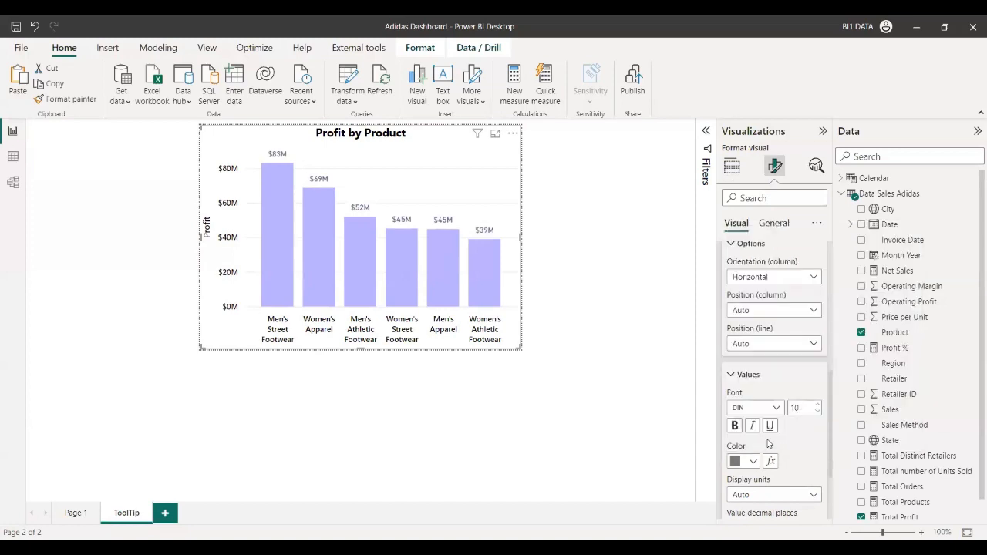
pyautogui.click(752, 461)
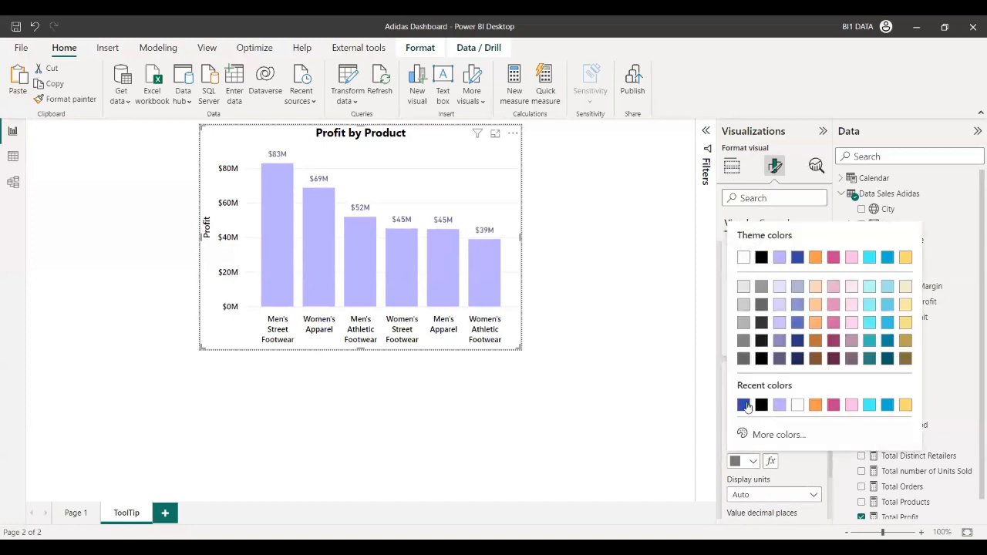
pyautogui.click(746, 405)
# Change the data label values' font to Tahoma and make it bold.
pyautogui.click(771, 408)
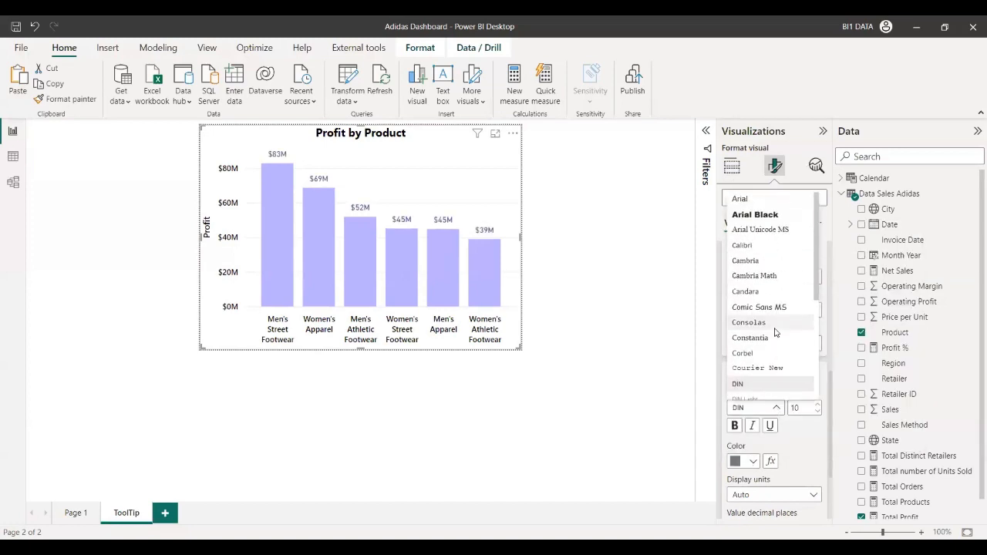
pyautogui.scroll(-5, 776, 332)
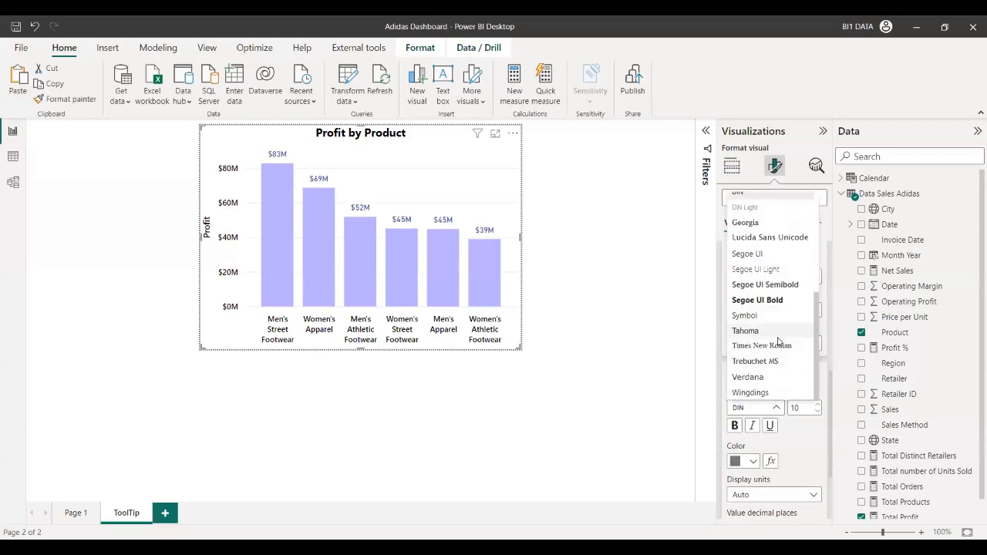
pyautogui.click(772, 332)
pyautogui.click(735, 426)
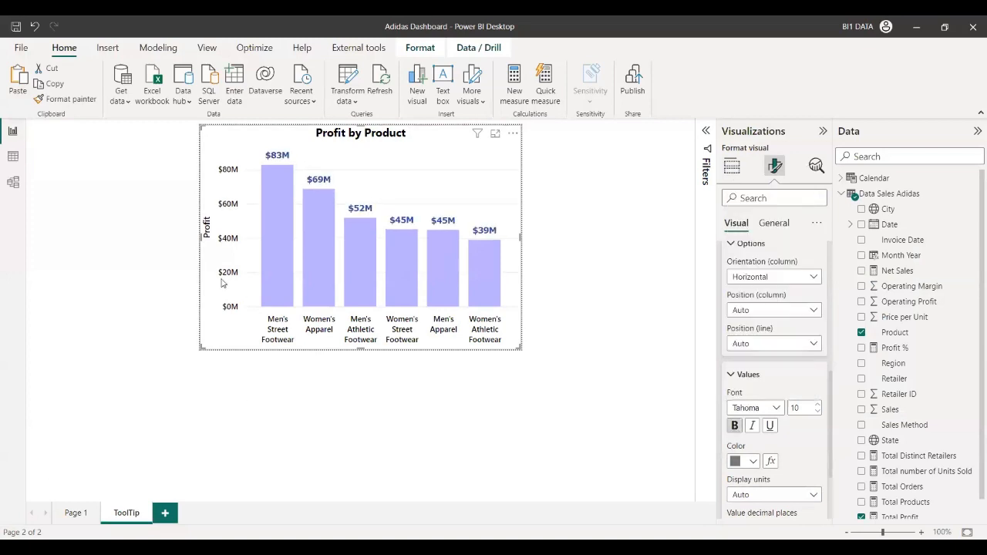
# Set the data label values' font size to 9 and close the data label settings.
pyautogui.click(804, 406)
pyautogui.write('8')
pyautogui.press('BackSpace')
pyautogui.write('9')
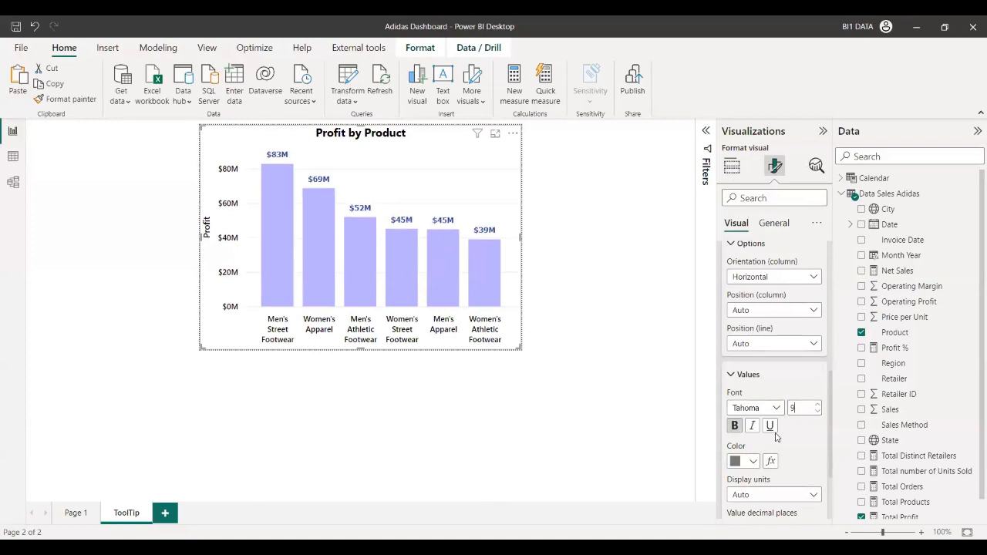
pyautogui.scroll(4, 771, 339)
pyautogui.click(739, 330)
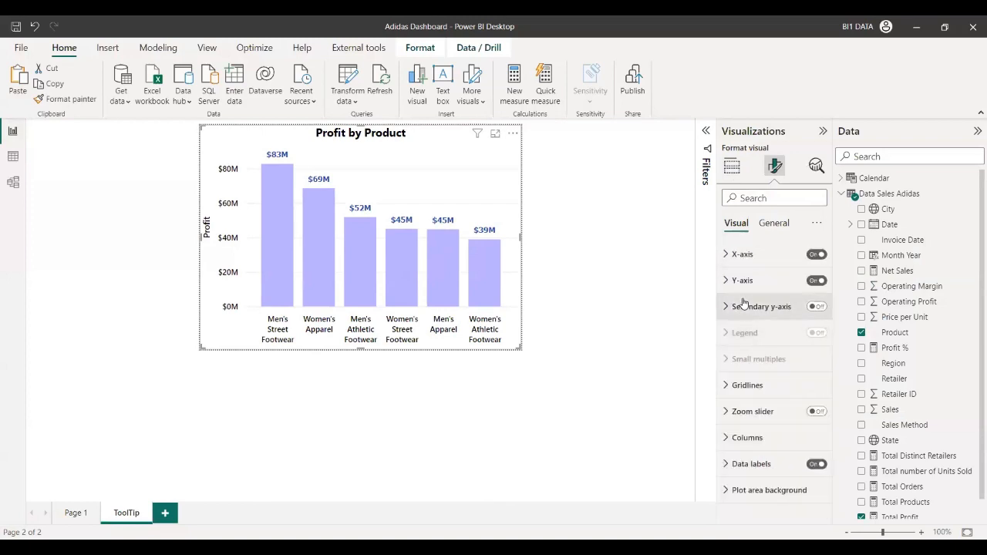
# Set up conditional formatting of the column colours with the Gradient style based on Total Profit.
pyautogui.click(745, 437)
pyautogui.scroll(-3, 767, 386)
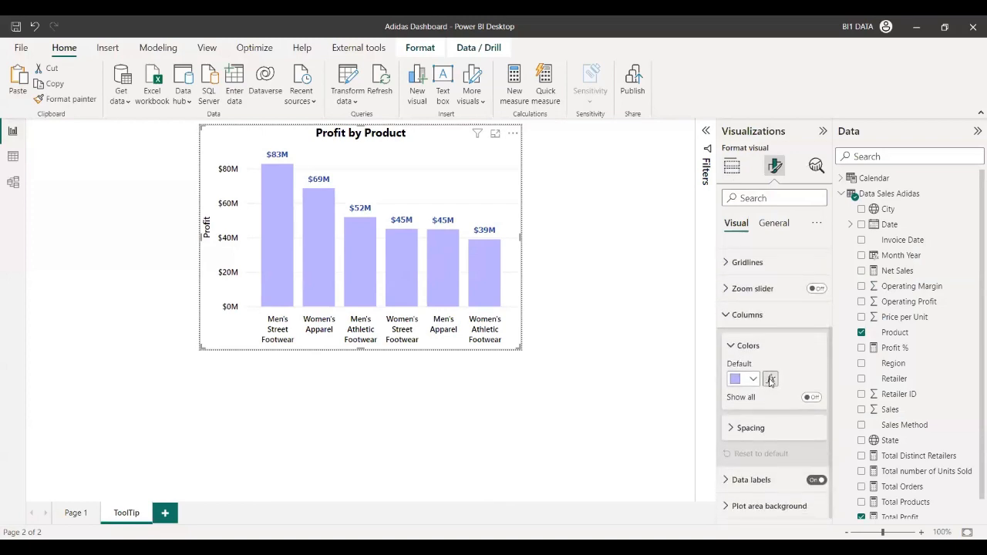
pyautogui.click(770, 380)
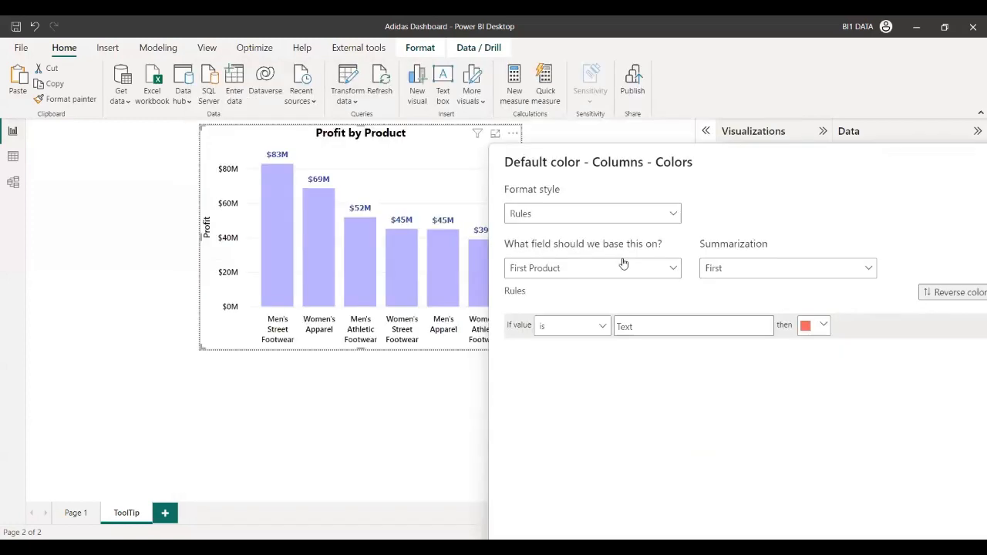
pyautogui.click(621, 267)
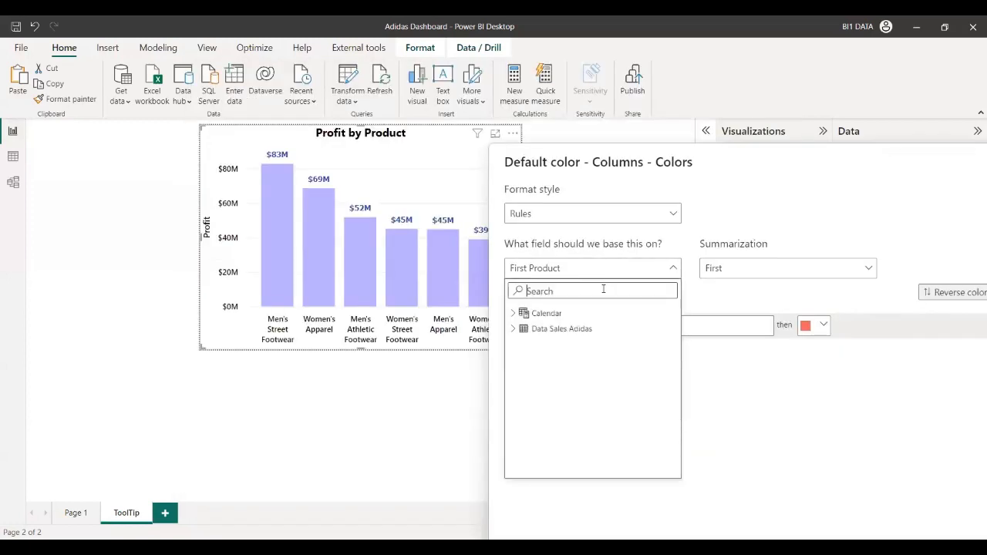
pyautogui.write('pro')
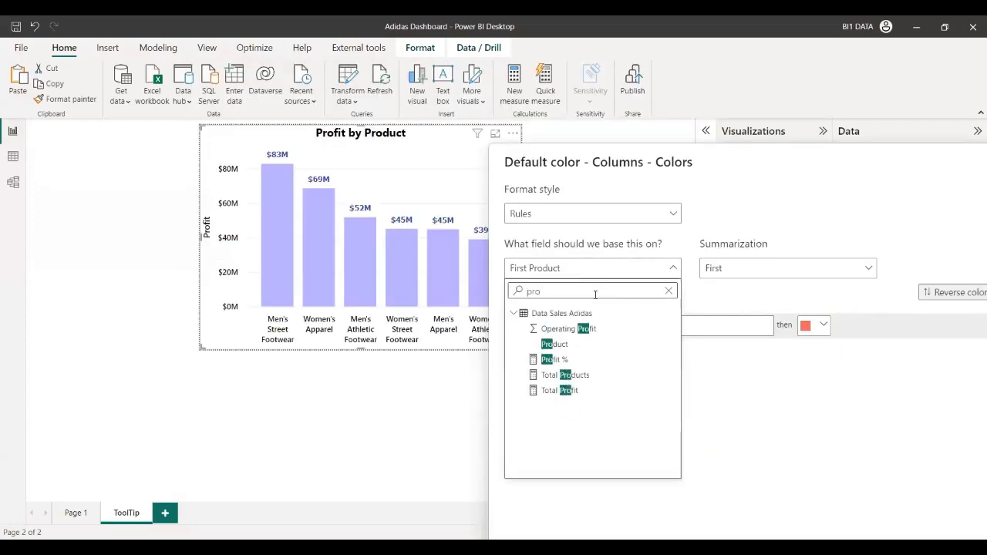
pyautogui.click(571, 390)
pyautogui.click(571, 214)
pyautogui.click(572, 233)
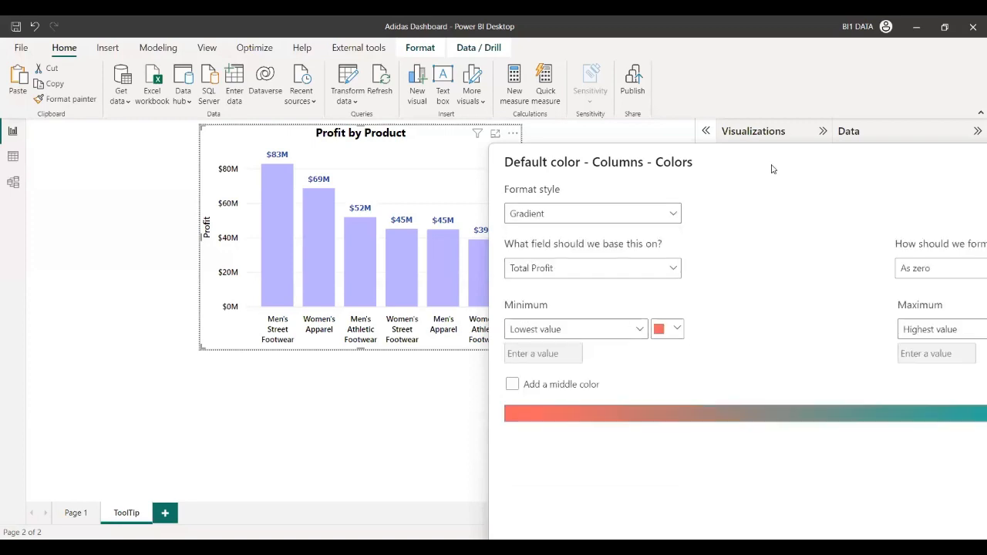
# Add a middle colour to the gradient and set the lowest value's colour to red #FF0000.
pyautogui.click(234, 298)
pyautogui.click(386, 243)
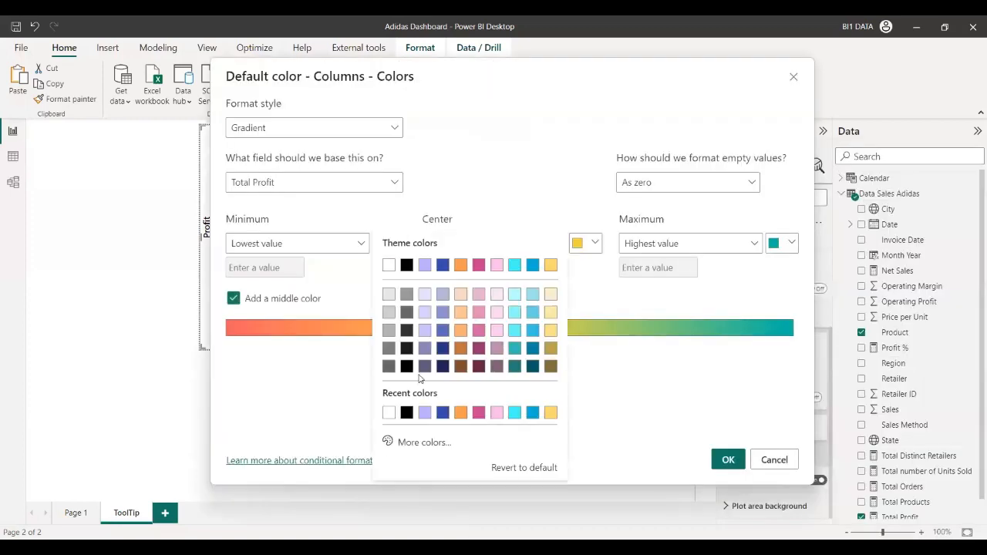
pyautogui.click(419, 441)
pyautogui.write('#FF0000')
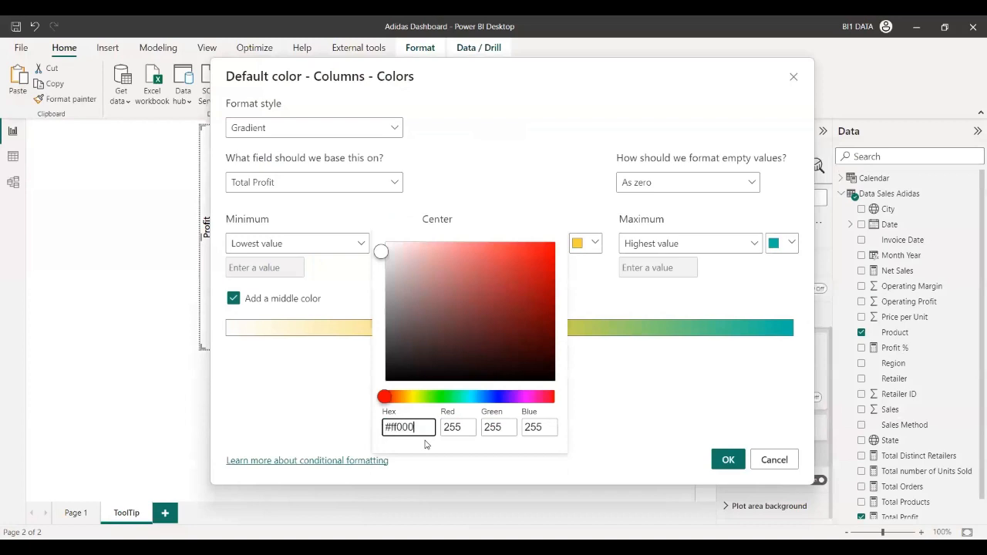
pyautogui.click(580, 286)
# Set the gradient's middle value colour to amber #FFBF00.
pyautogui.click(586, 243)
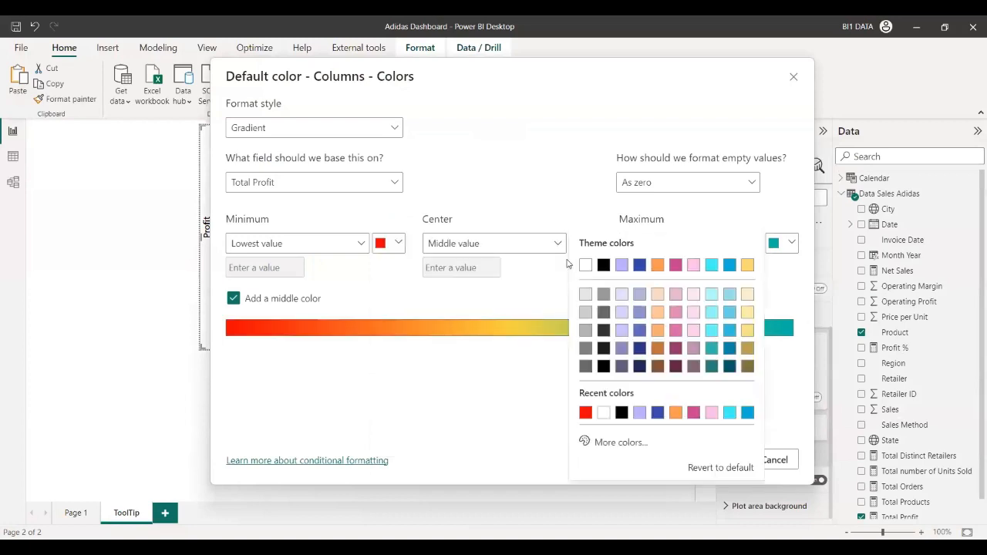
pyautogui.click(618, 444)
pyautogui.write('#')
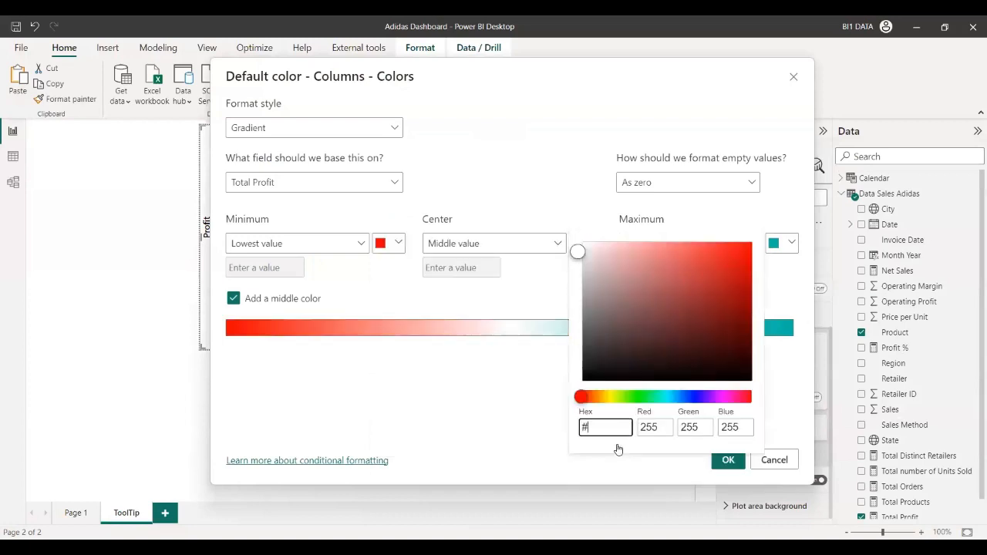
pyautogui.write('FFBF00')
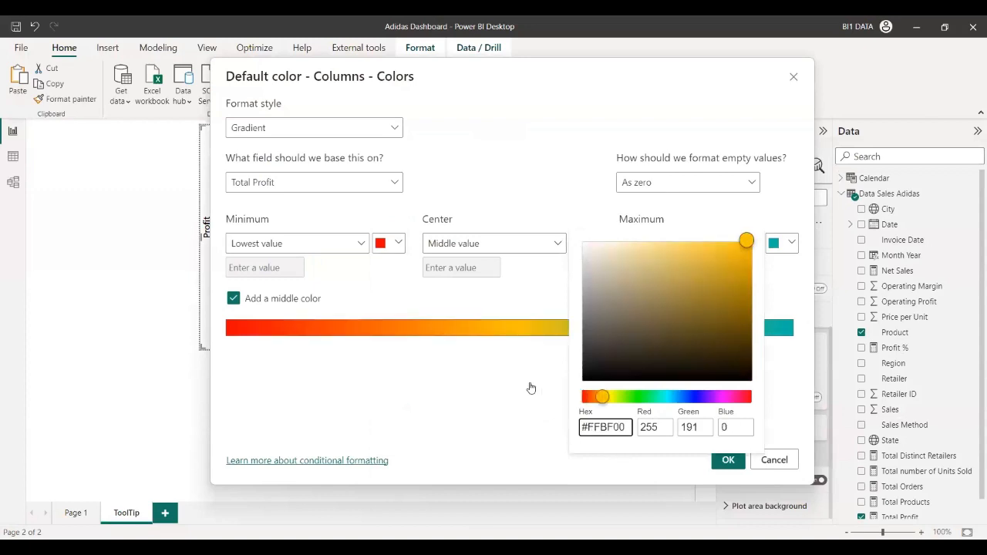
pyautogui.click(531, 388)
# Set the gradient's highest value colour to green #00CE00 and apply the conditional formatting to the columns.
pyautogui.click(775, 243)
pyautogui.click(622, 443)
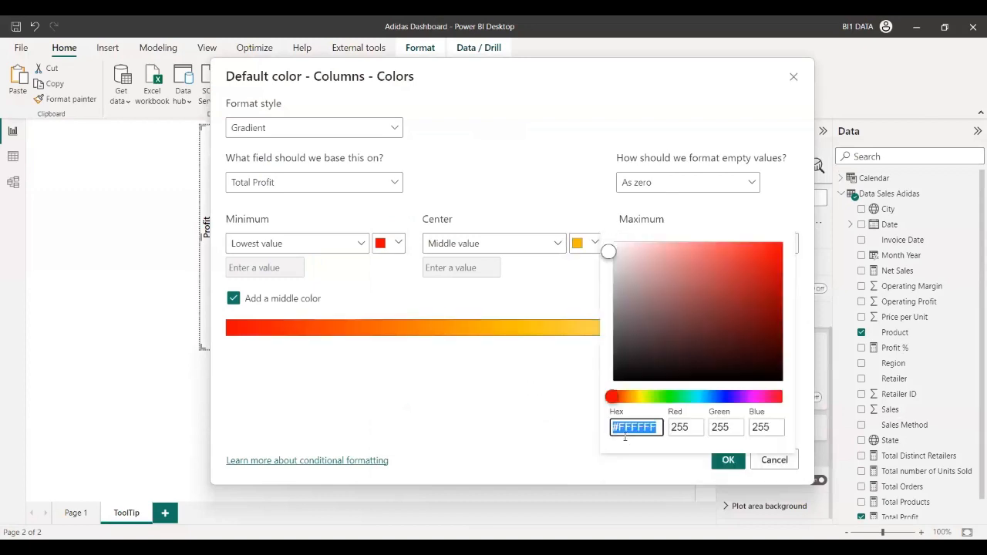
pyautogui.write('#')
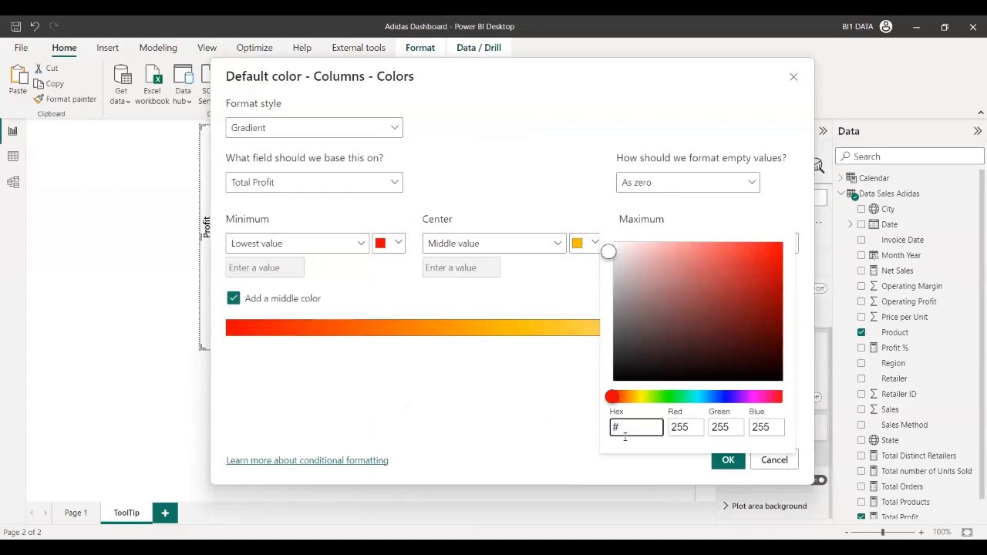
pyautogui.write('00CE00')
pyautogui.click(538, 394)
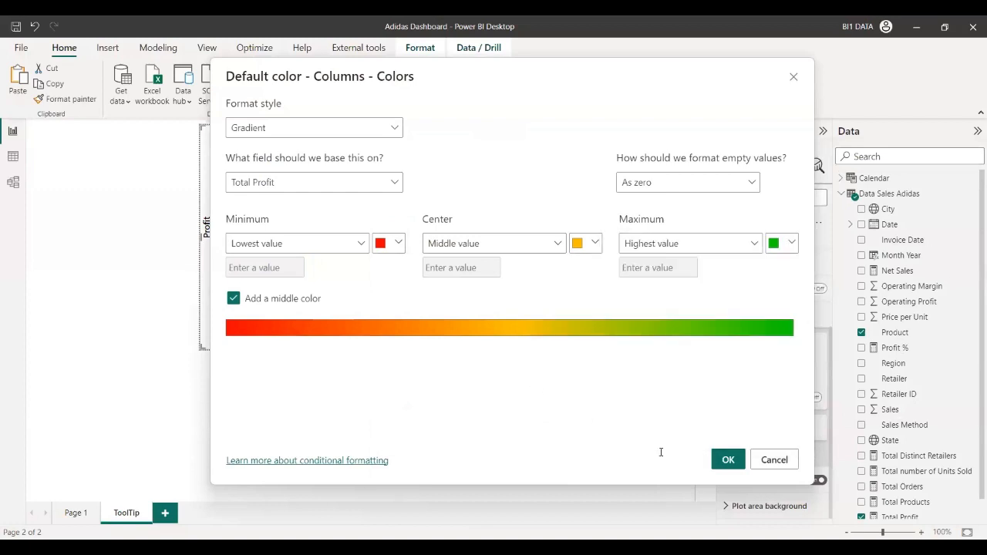
pyautogui.click(726, 459)
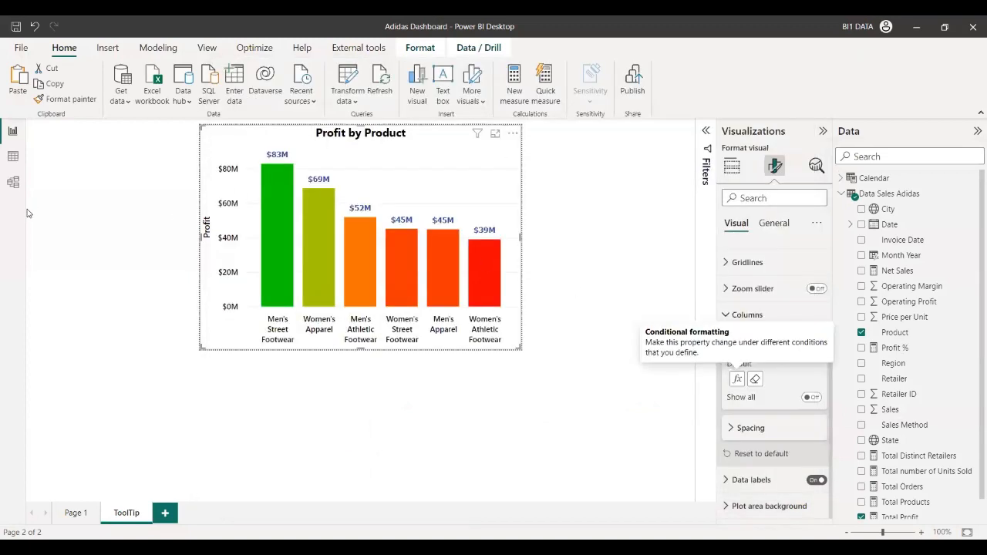
# Hide the ToolTip page and switch to Page 1 of the report.
pyautogui.rightClick(124, 515)
pyautogui.click(158, 501)
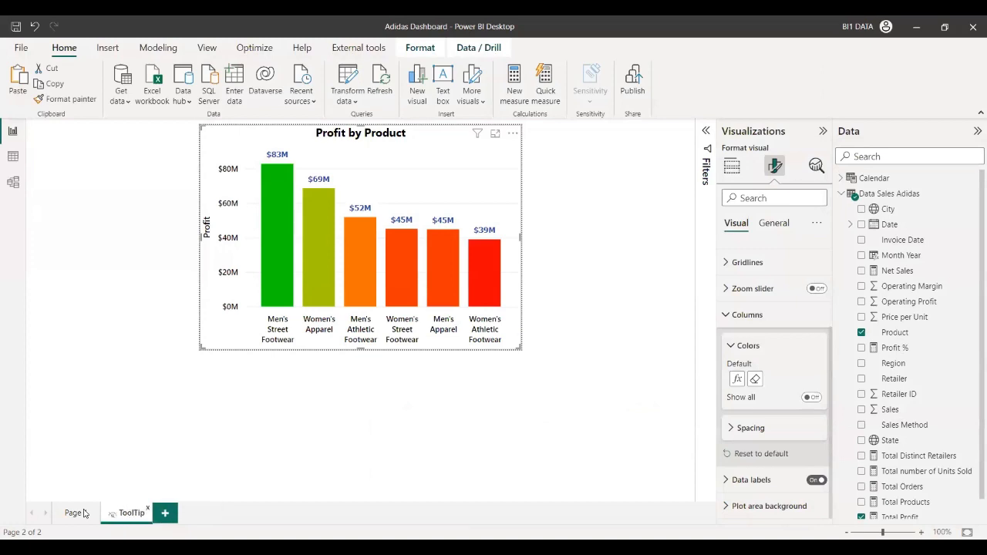
pyautogui.click(75, 513)
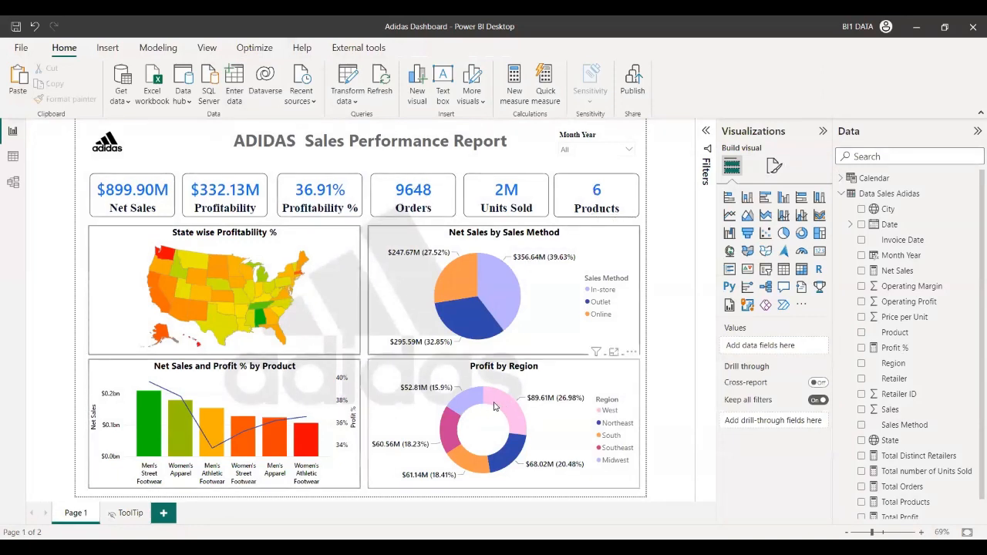
# Set the Net Sales by Sales Method pie chart to use the ToolTip report page as its tooltip.
pyautogui.moveTo(495, 406)
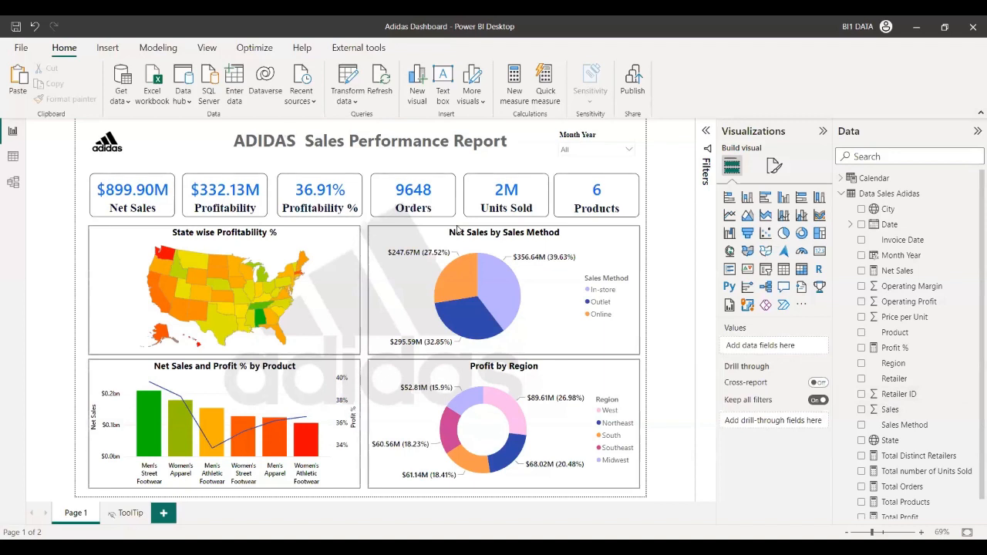
pyautogui.click(438, 253)
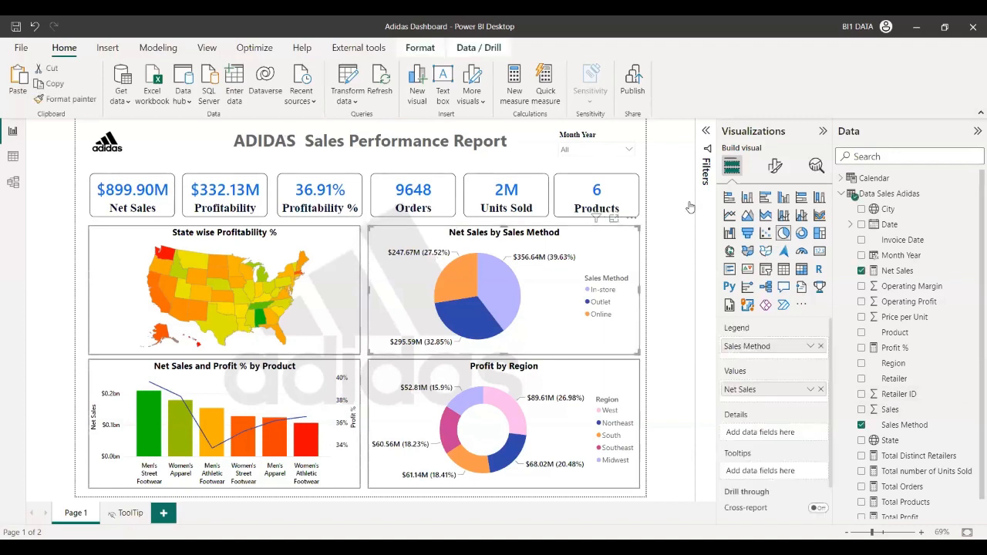
pyautogui.click(775, 165)
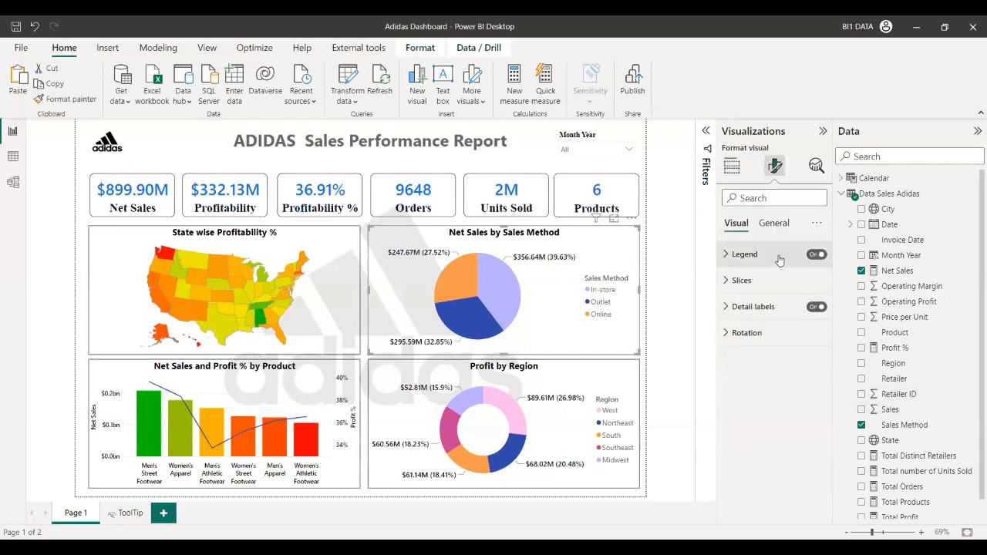
pyautogui.click(774, 223)
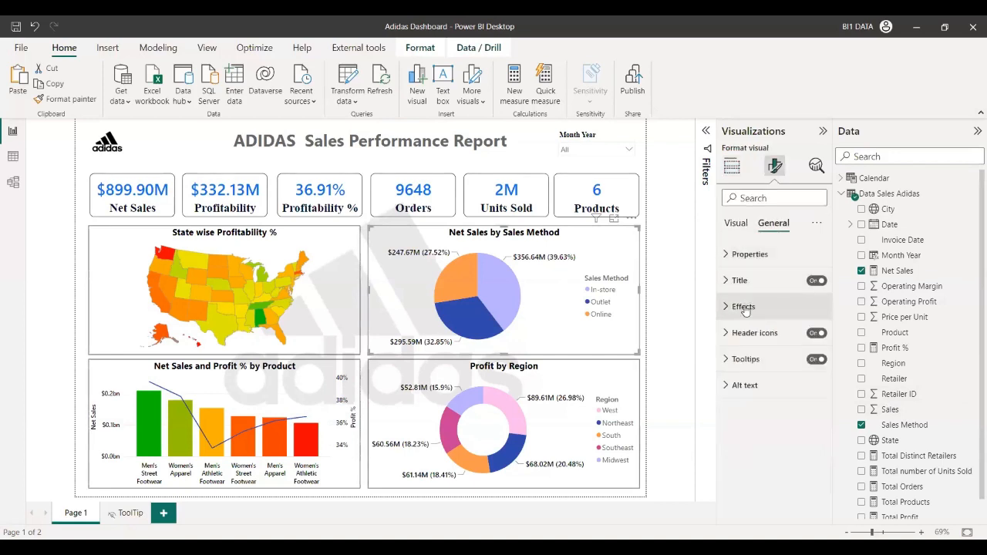
pyautogui.click(742, 358)
pyautogui.click(763, 457)
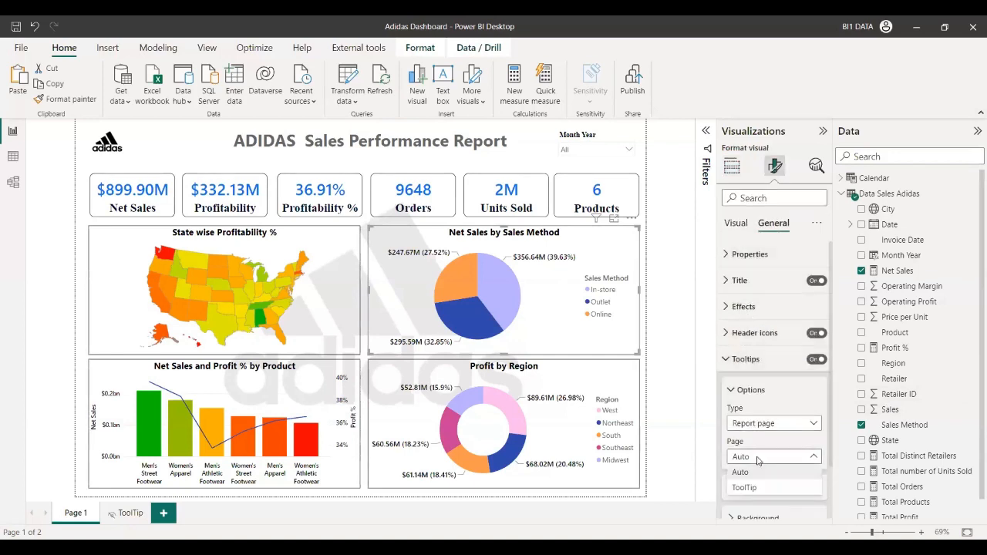
pyautogui.click(745, 488)
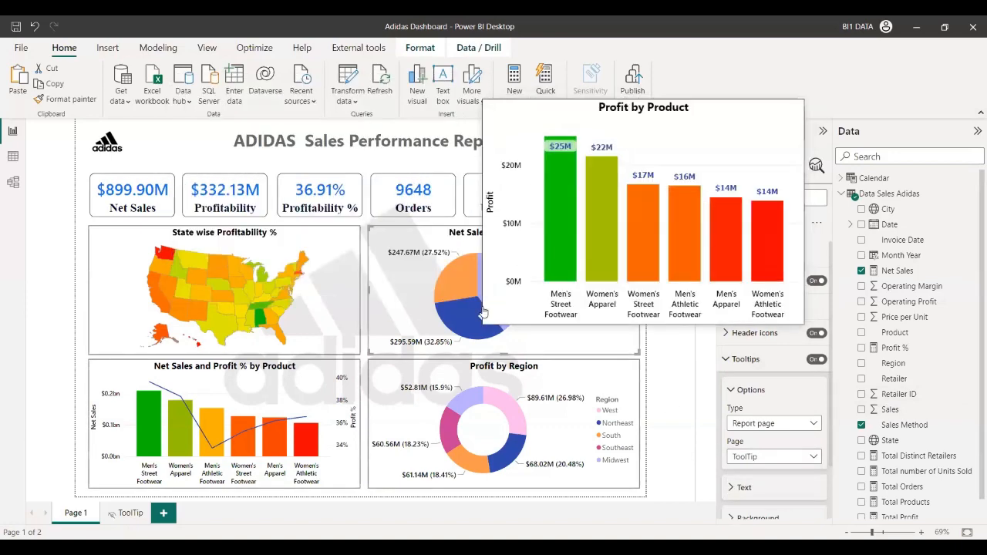
# Preview the Profit by Product tooltip on the slices of the Net Sales by Sales Method pie chart.
pyautogui.moveTo(456, 285)
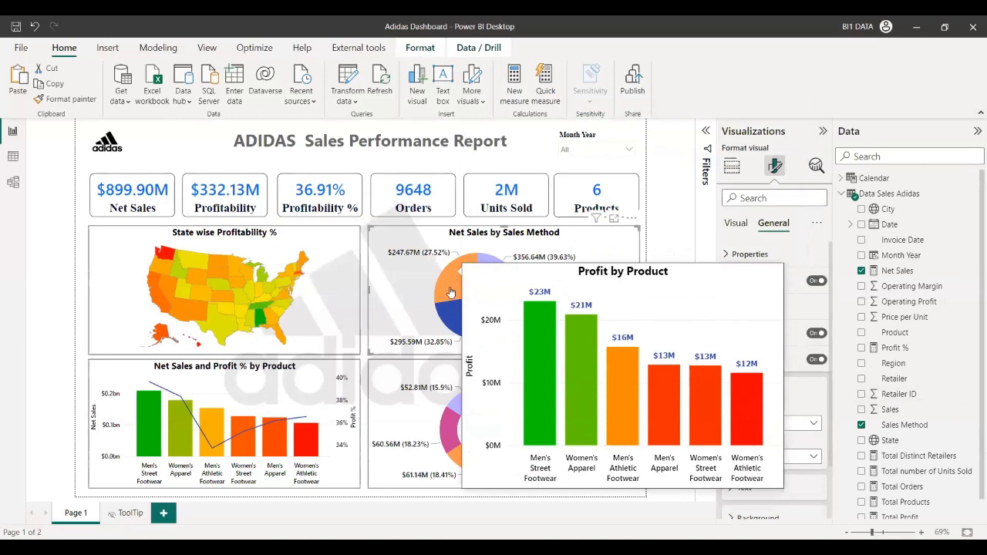
pyautogui.moveTo(462, 316)
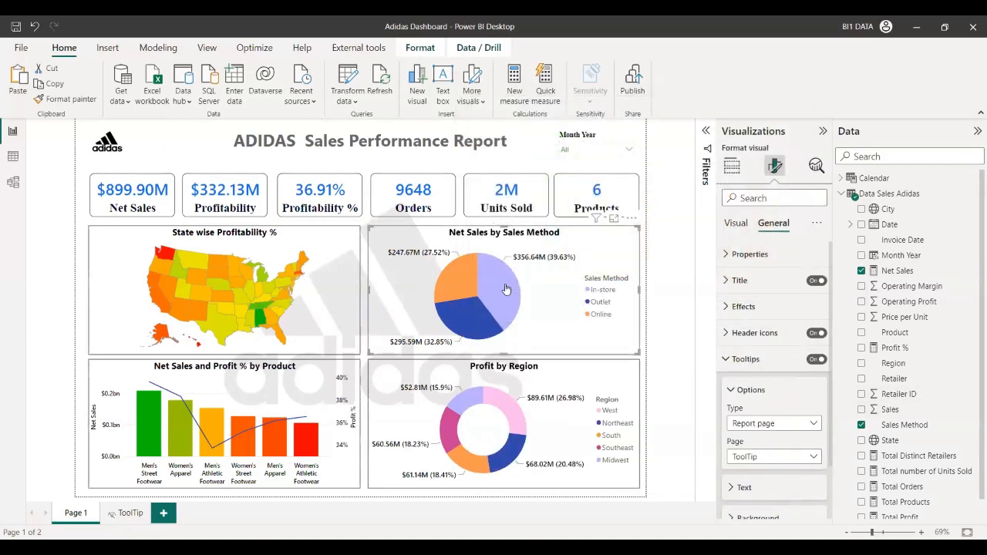
pyautogui.moveTo(511, 288)
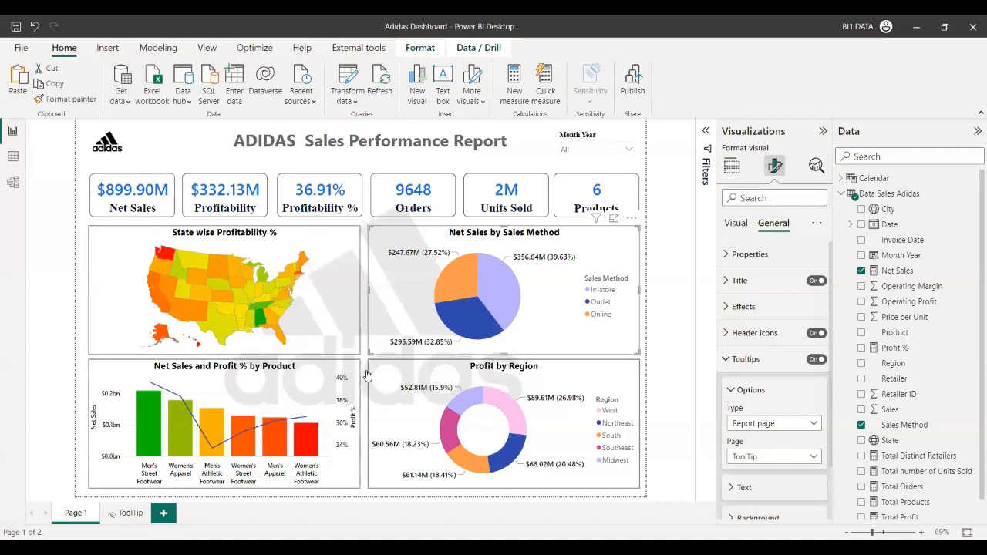
pyautogui.click(366, 375)
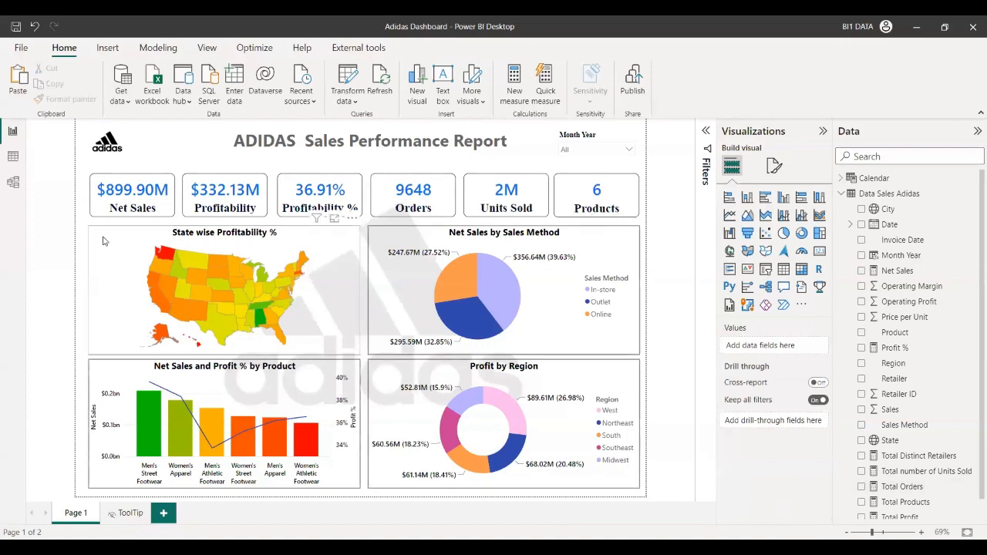
pyautogui.moveTo(464, 312)
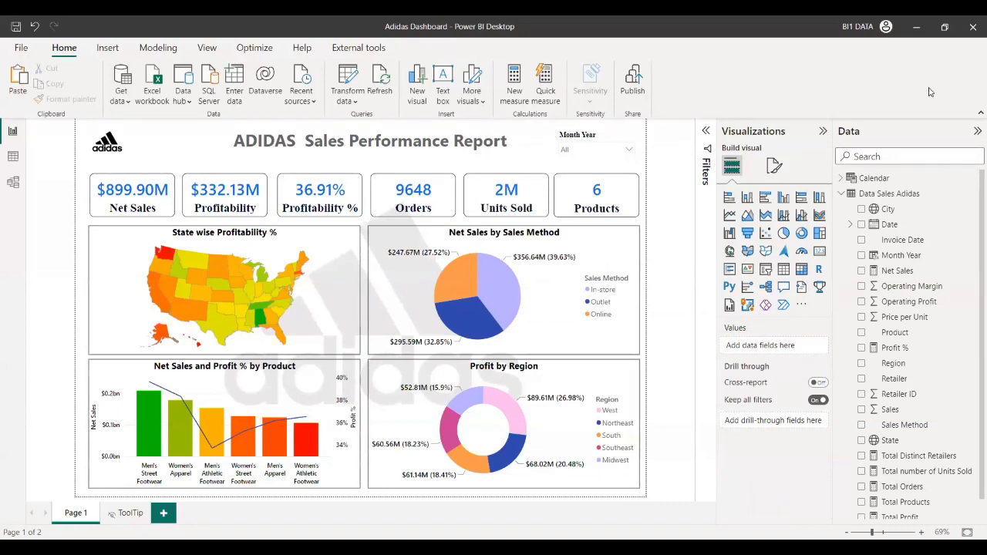
# Check the Month Year slicer's list and cross-filter the report by Men's Athletic Footwear and Men's Apparel in the product chart.
pyautogui.click(629, 149)
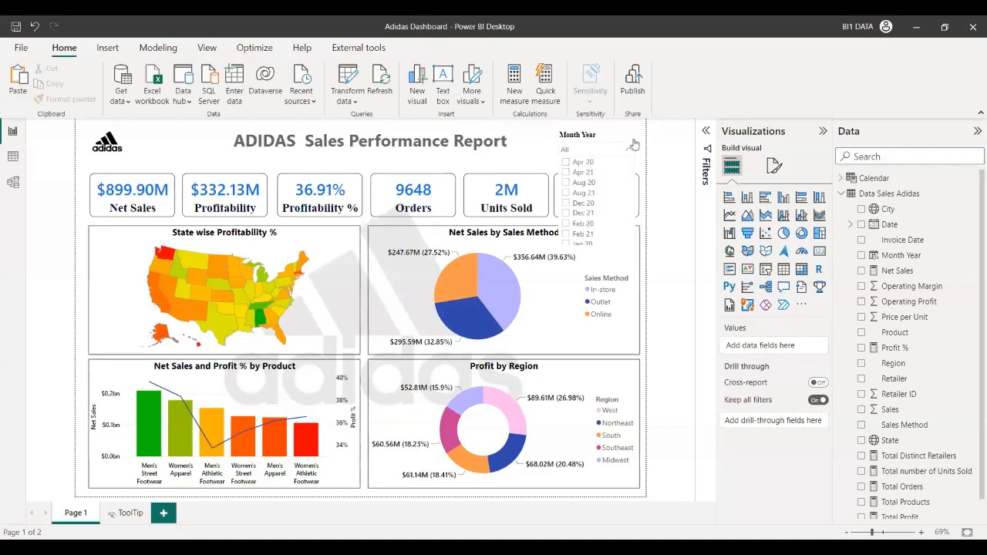
pyautogui.click(613, 155)
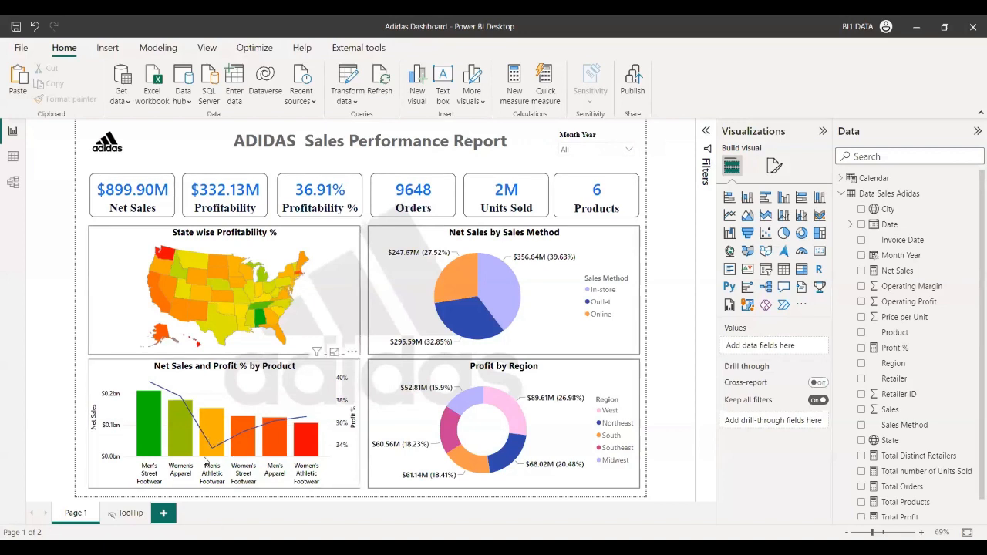
pyautogui.click(220, 423)
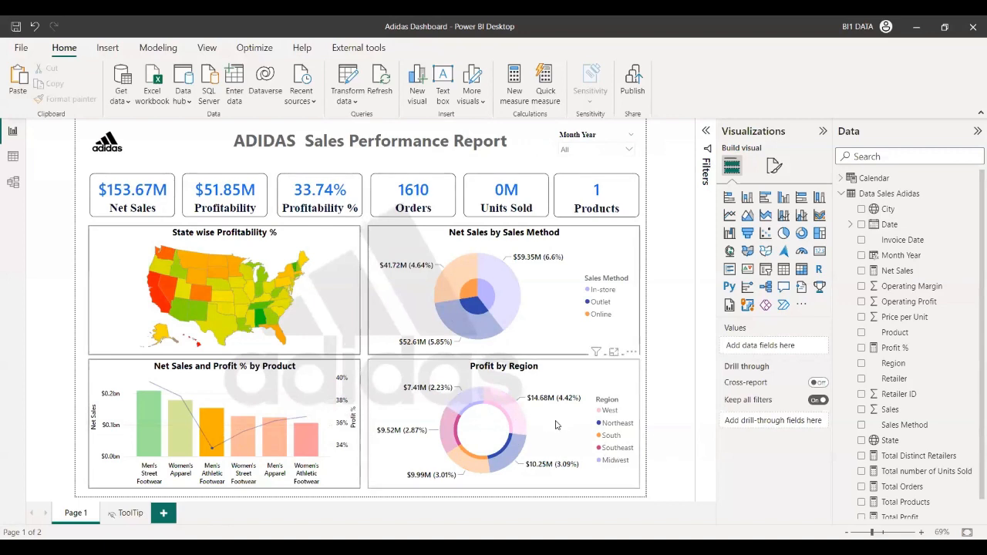
pyautogui.click(274, 439)
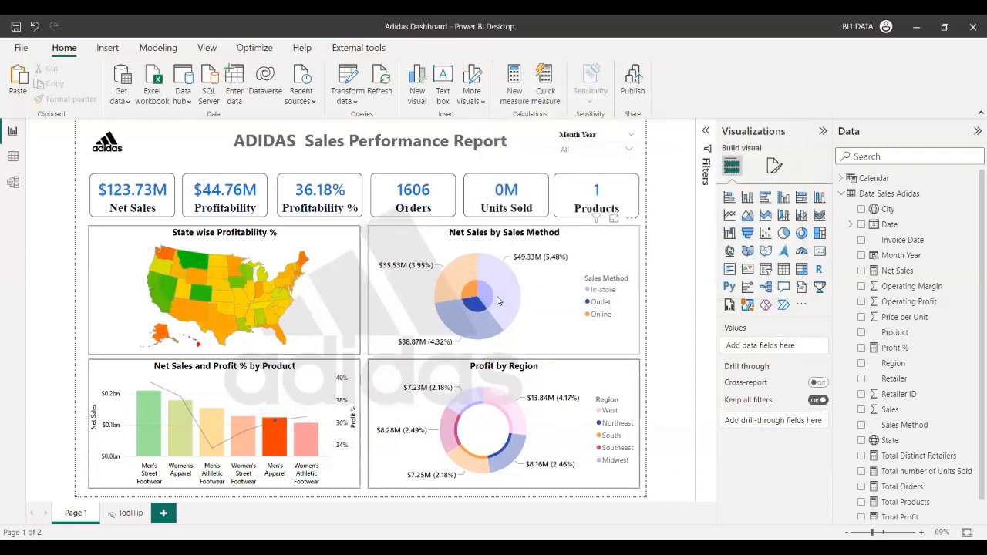
# Cross-filter the report by the In-store, Outlet and Online sales methods, examine the state map for each, and clear the selection.
pyautogui.click(497, 299)
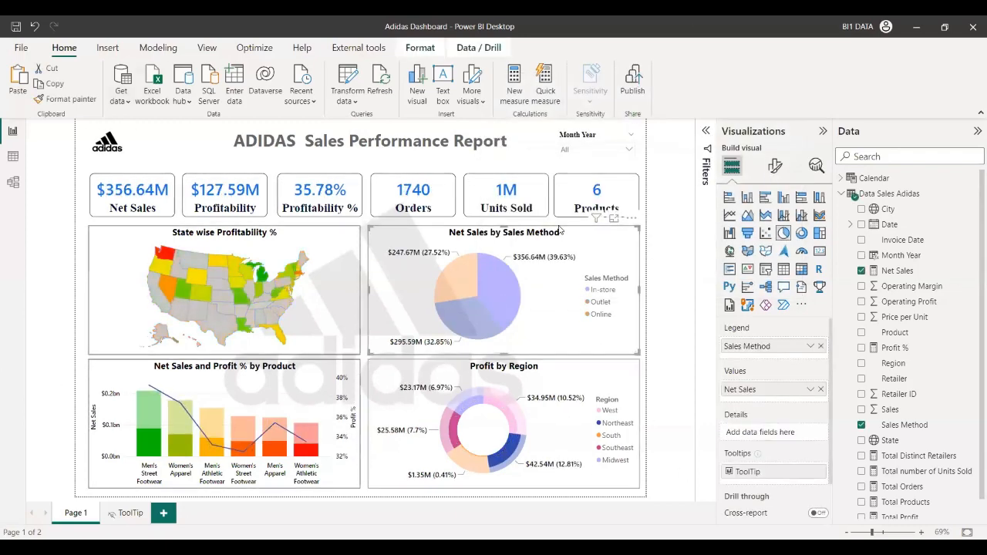
pyautogui.click(482, 336)
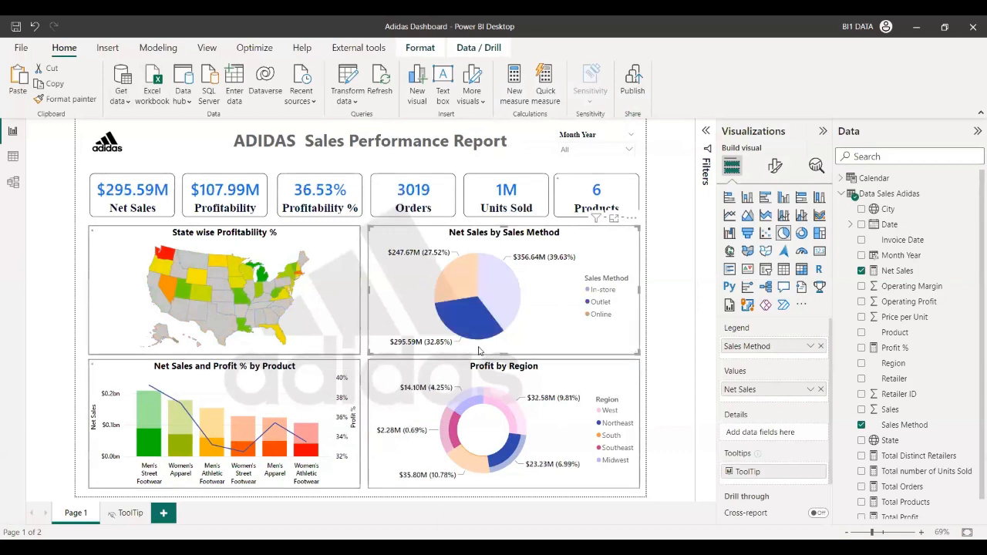
pyautogui.click(500, 287)
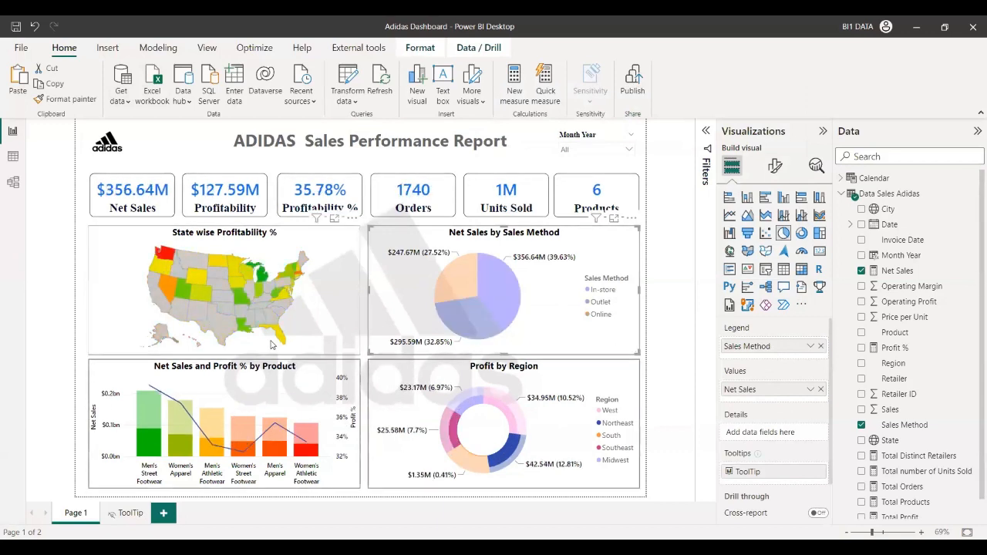
pyautogui.click(470, 321)
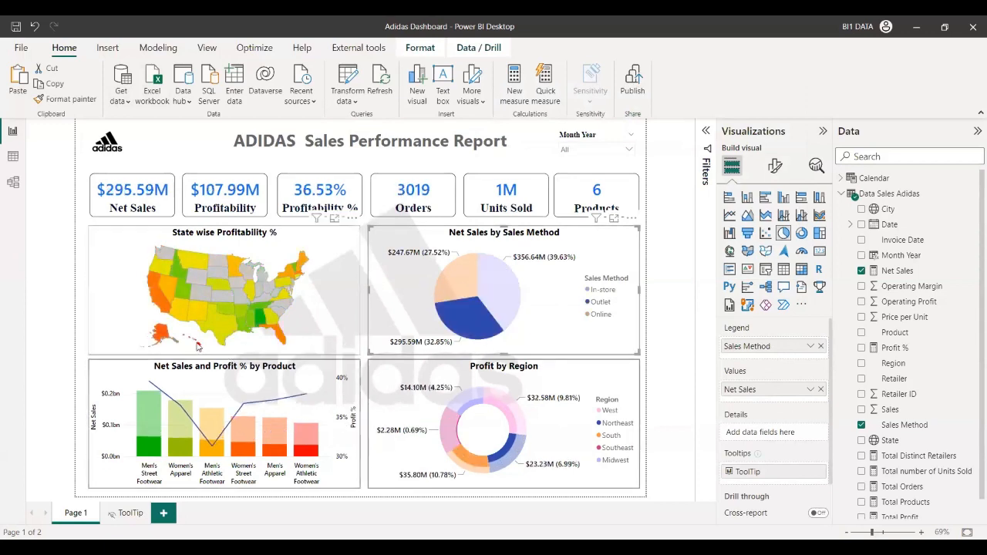
pyautogui.moveTo(270, 293)
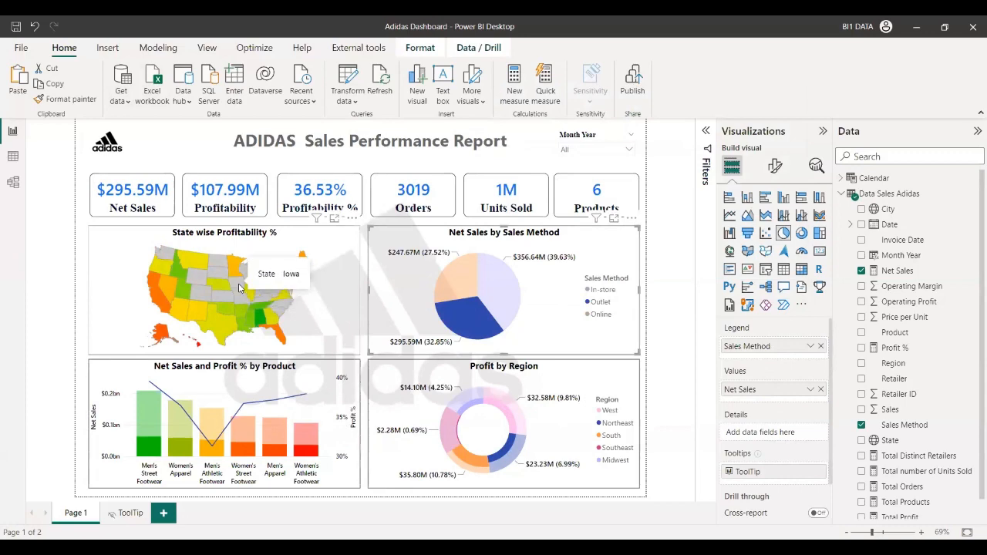
pyautogui.moveTo(478, 359)
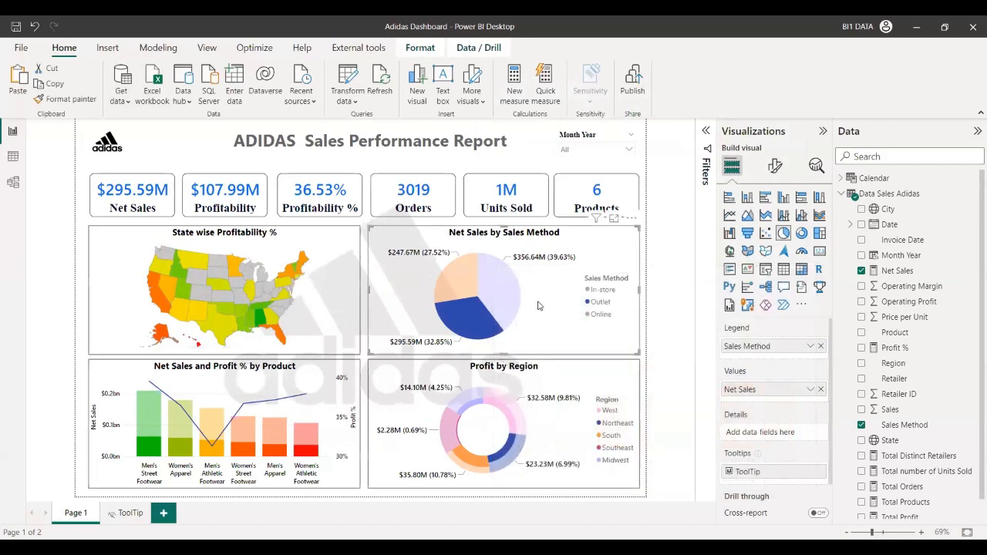
pyautogui.click(454, 292)
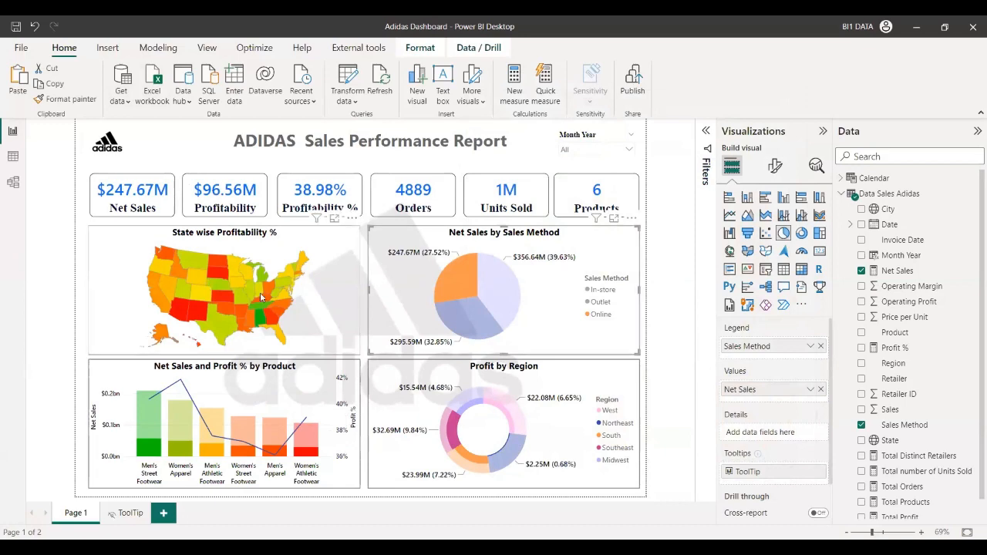
pyautogui.moveTo(313, 299)
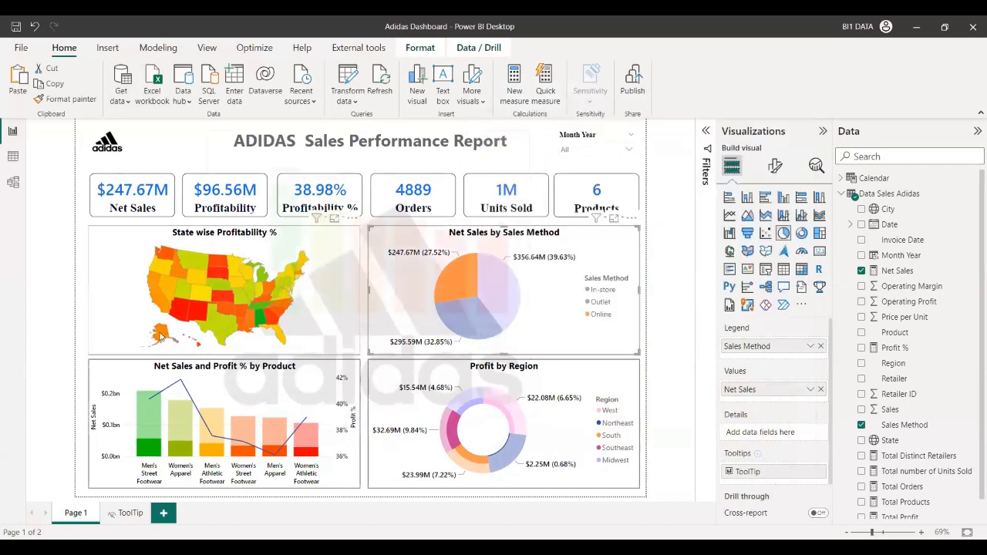
pyautogui.moveTo(160, 336)
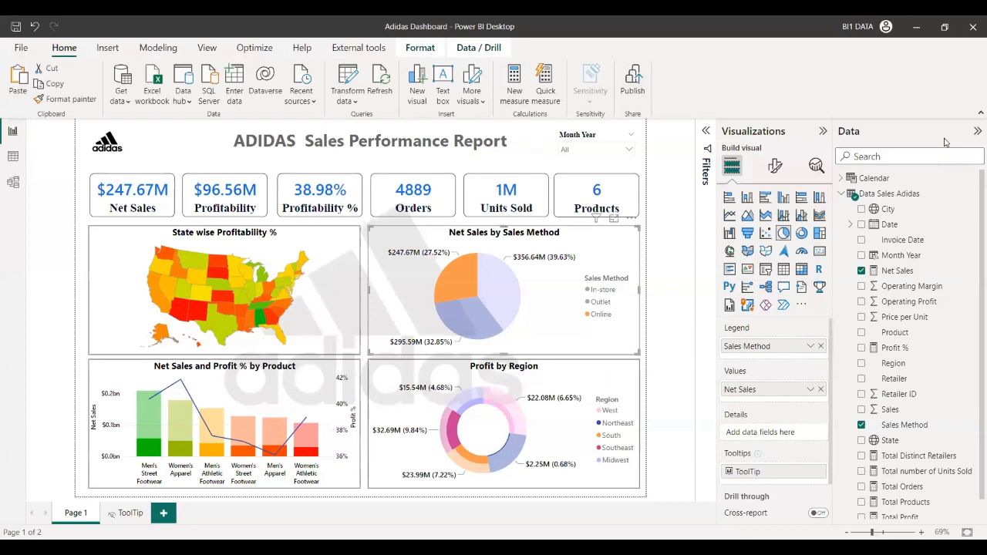
pyautogui.click(536, 161)
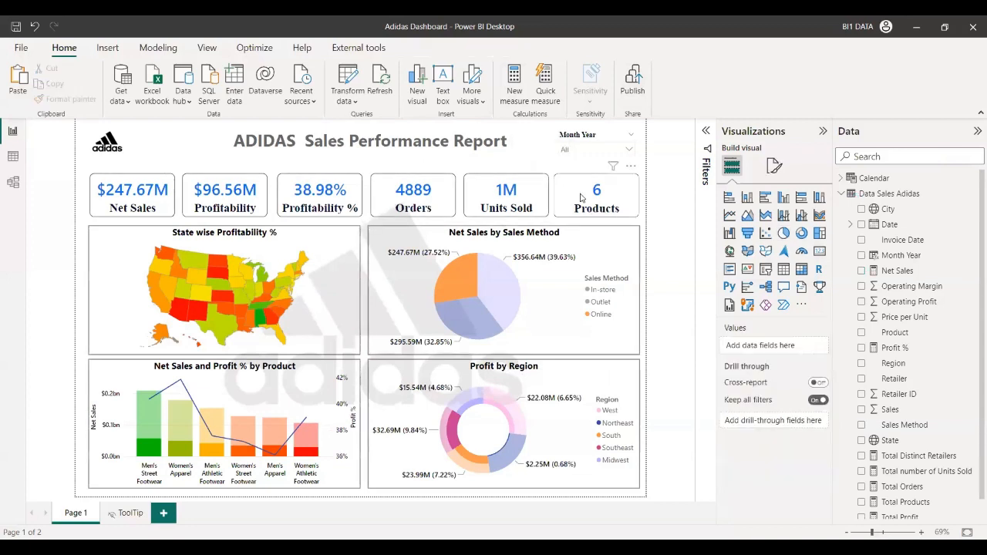
pyautogui.click(436, 420)
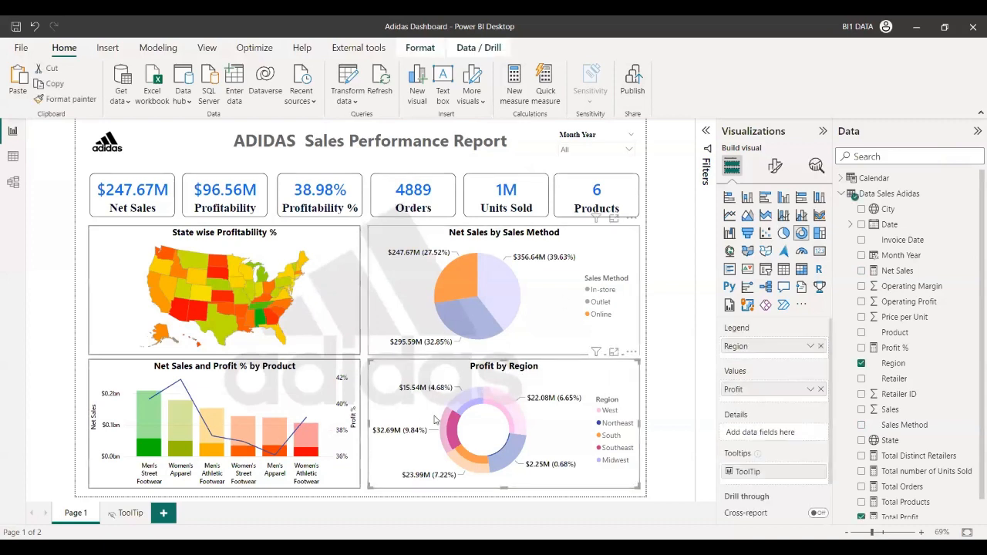
pyautogui.click(562, 391)
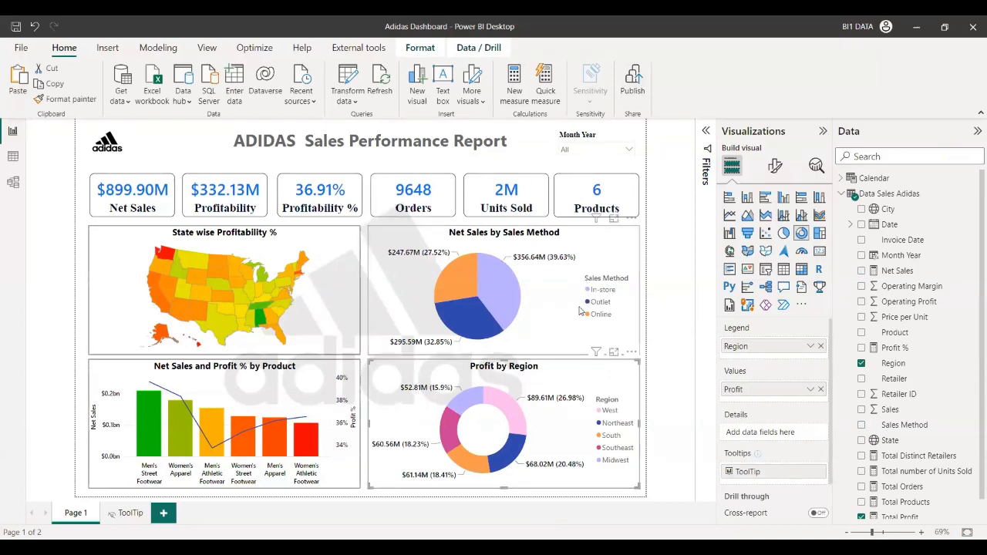
# Cross-filter the report by In-store sales, preview the tooltips on the pie and Profit by Region donut charts, and clear the filter.
pyautogui.click(506, 290)
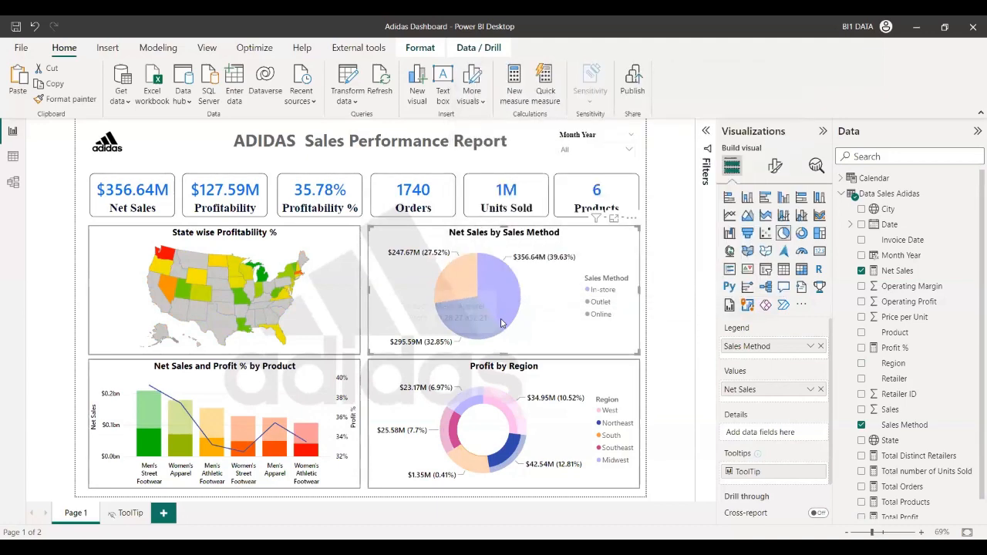
pyautogui.moveTo(496, 301)
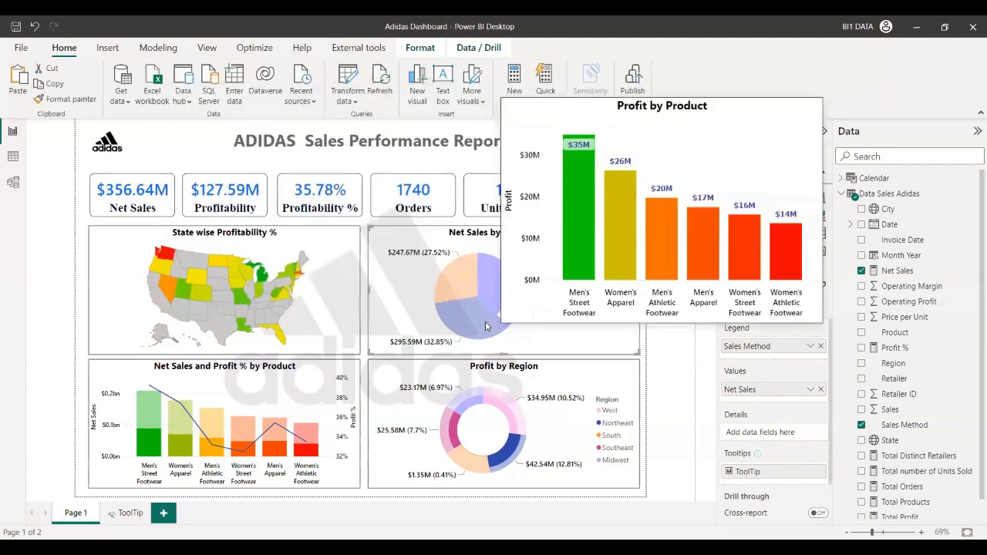
pyautogui.moveTo(476, 403)
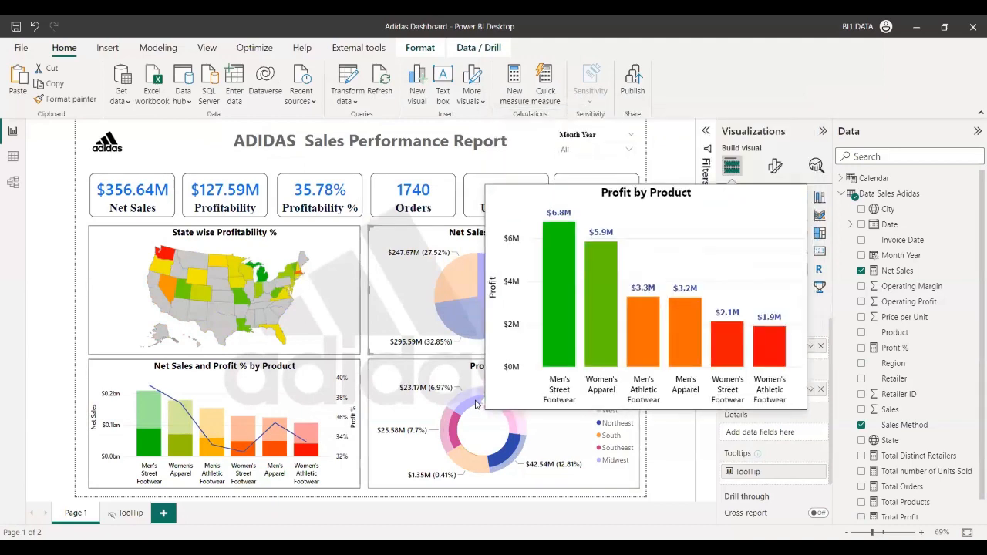
pyautogui.moveTo(508, 456)
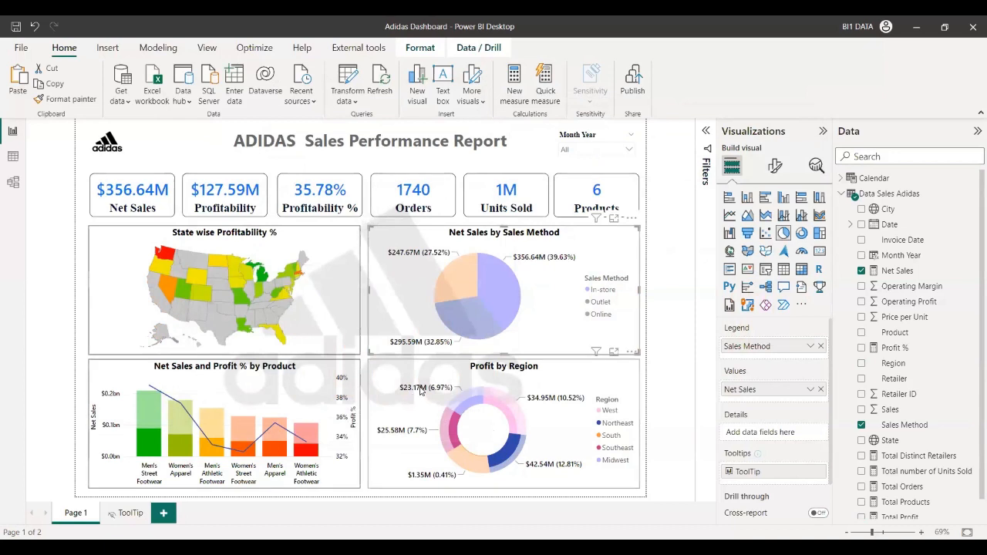
pyautogui.click(422, 391)
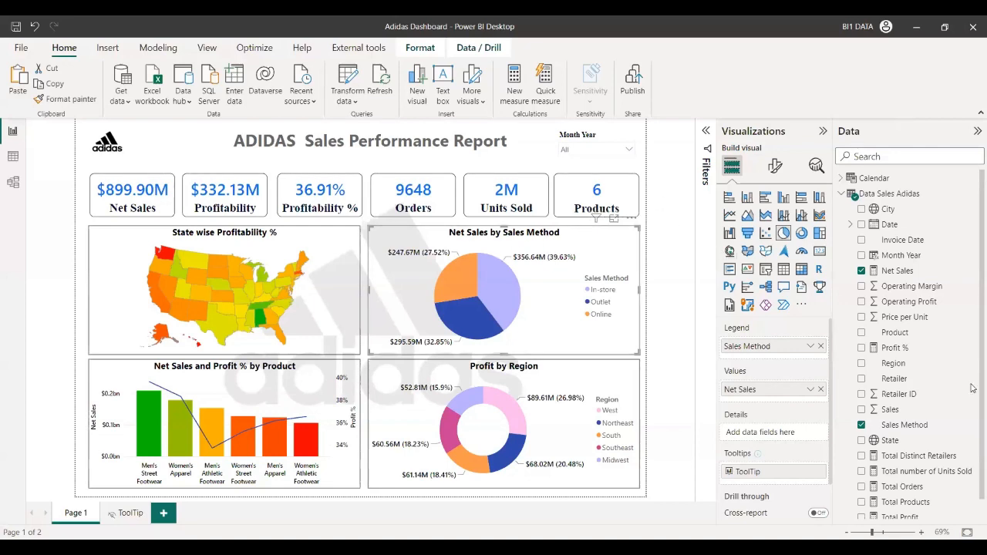
# Deselect the pie chart and add a new blank page to the report.
pyautogui.scroll(-1, 973, 388)
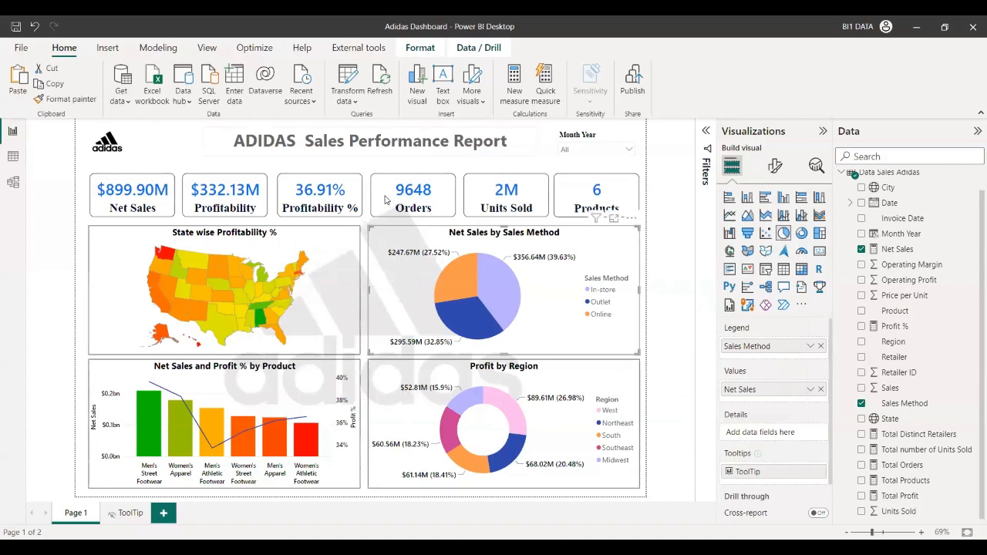
pyautogui.click(366, 220)
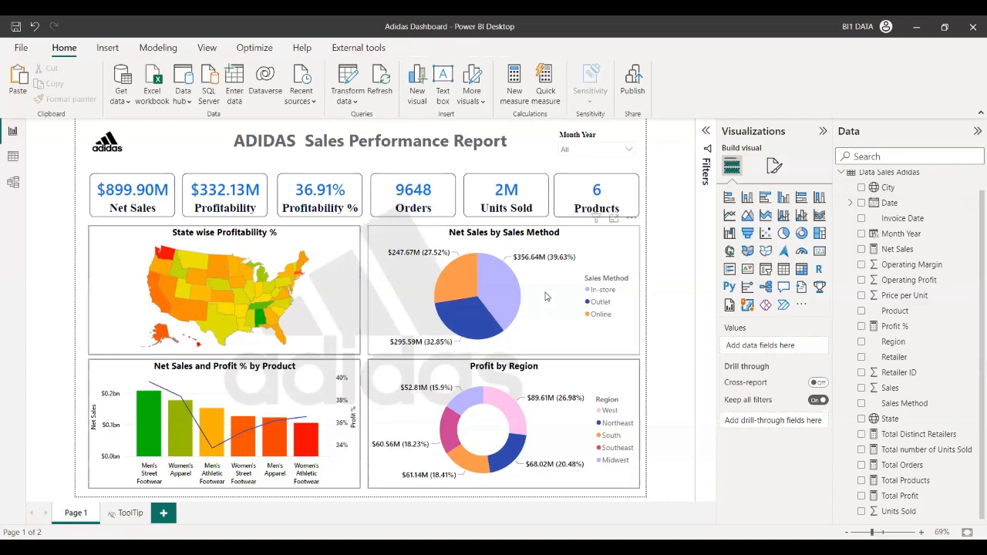
pyautogui.click(163, 513)
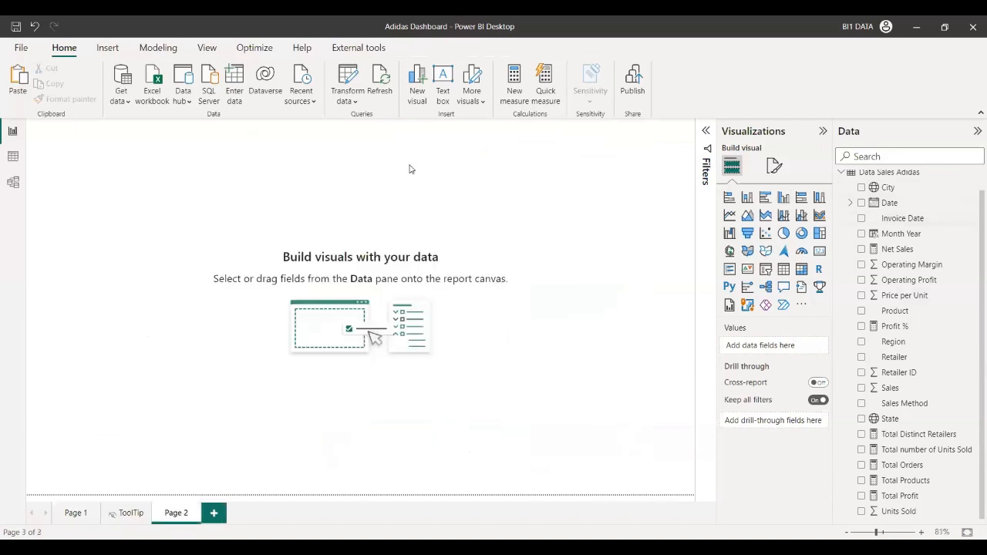
# Add a map visual to Page 2, move it toward the page's middle, and use State as its location.
pyautogui.click(730, 252)
pyautogui.moveTo(144, 233); pyautogui.dragTo(341, 289)
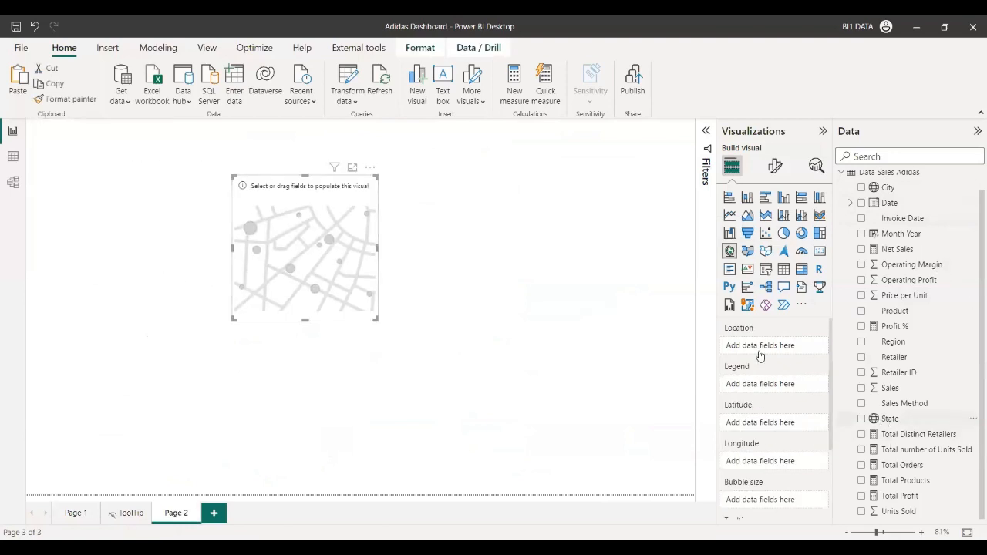
pyautogui.moveTo(760, 355); pyautogui.dragTo(760, 355)
# Convert the State map visual to a filled map.
pyautogui.click(776, 167)
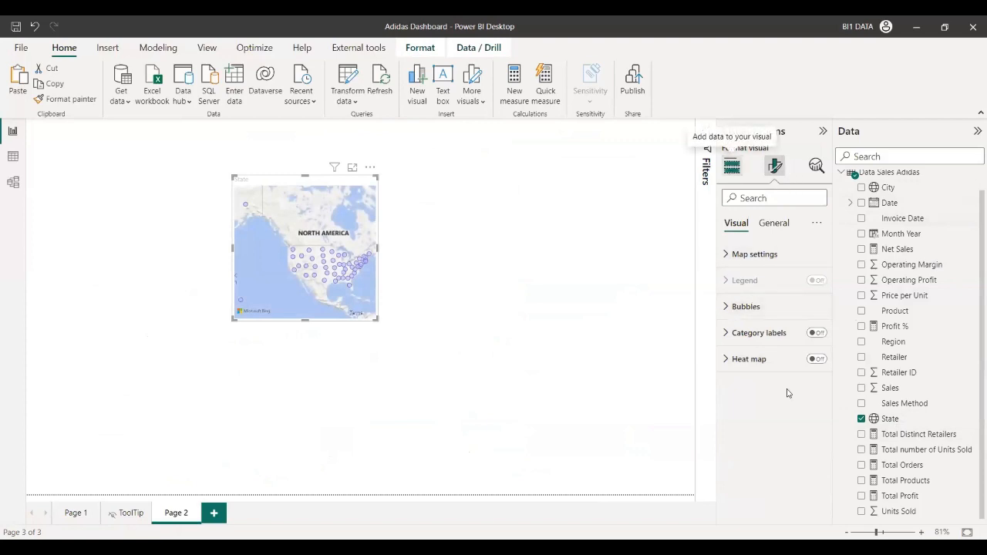
pyautogui.click(733, 166)
pyautogui.scroll(-3, 787, 392)
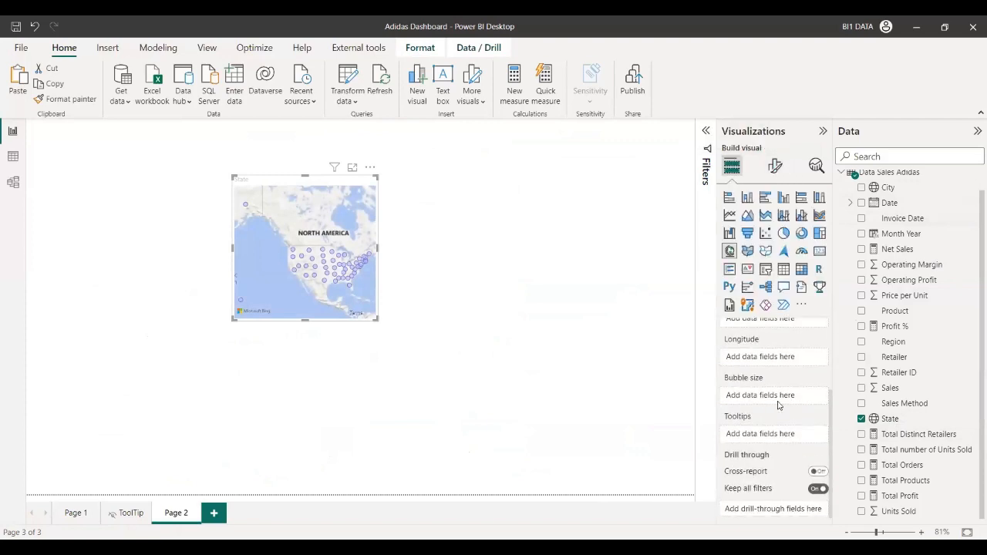
pyautogui.scroll(2, 778, 405)
pyautogui.click(748, 251)
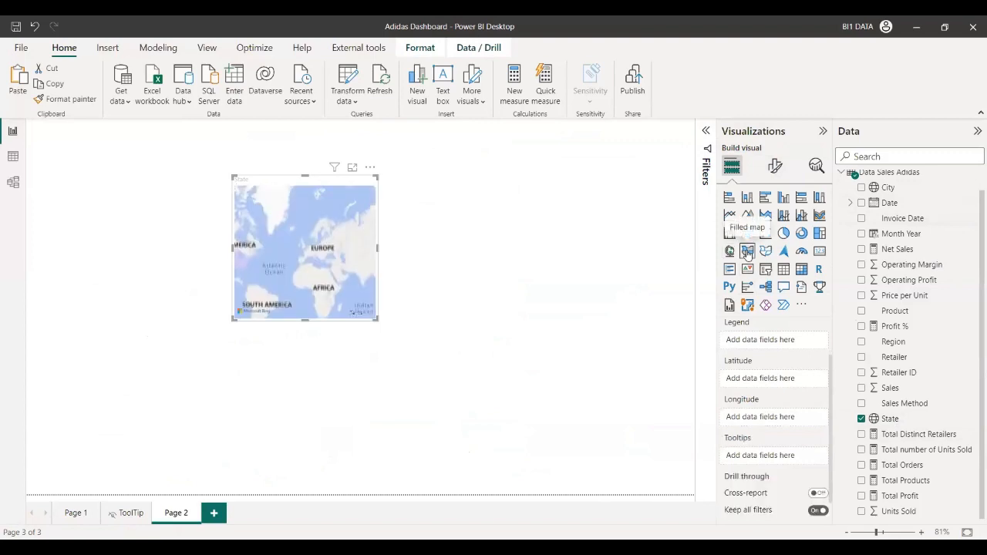
pyautogui.scroll(2, 778, 387)
# Set the filled map's default fill color to conditional formatting with the Gradient style based on Net Sales.
pyautogui.click(775, 166)
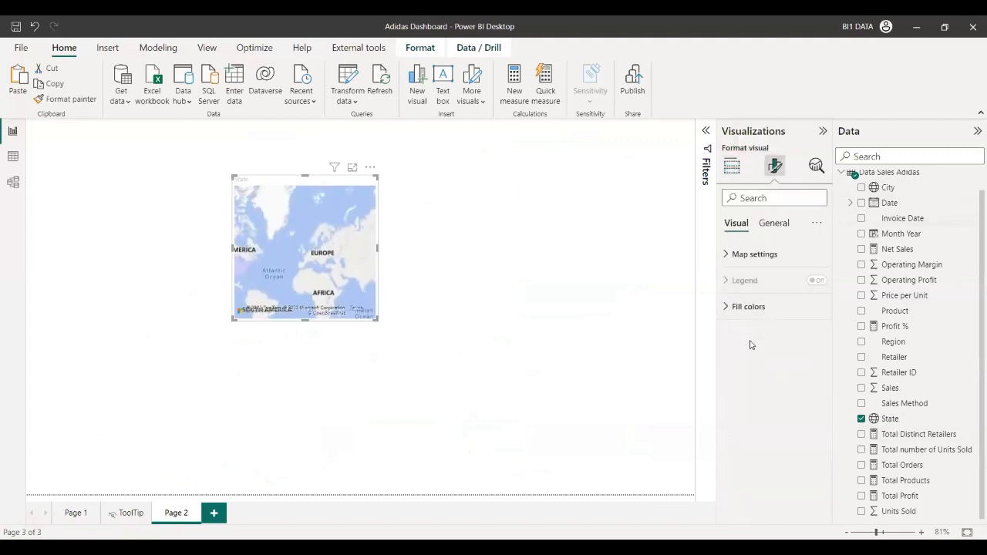
pyautogui.click(748, 306)
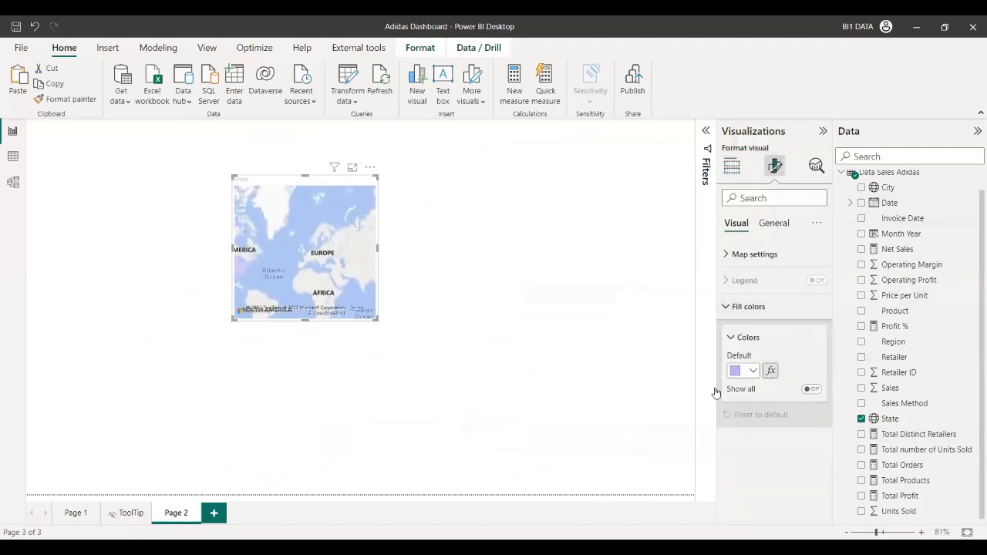
pyautogui.click(289, 134)
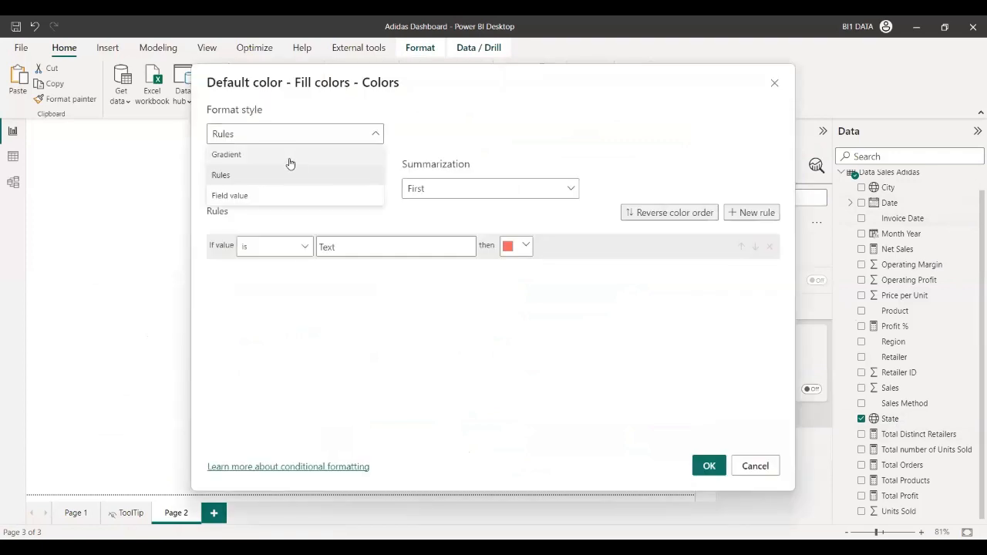
pyautogui.click(286, 158)
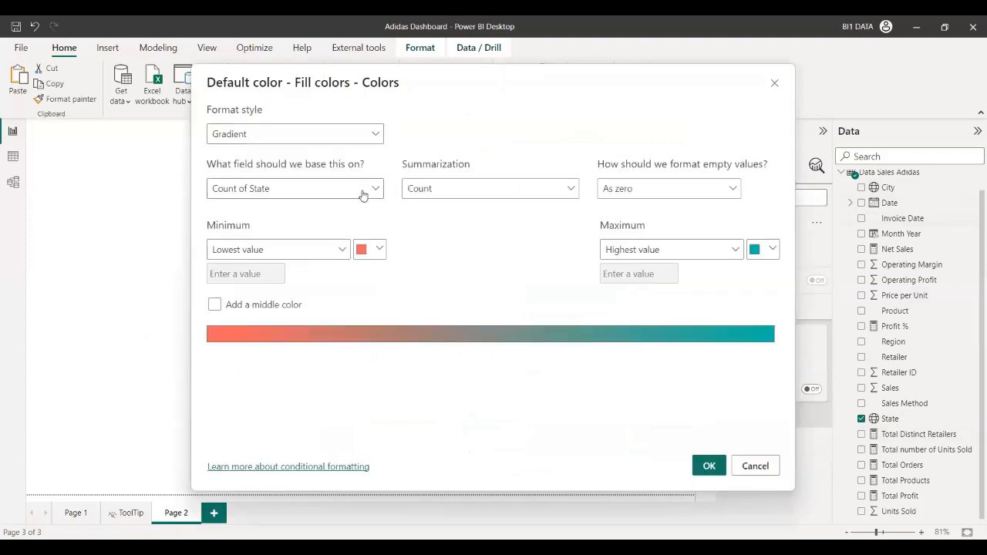
pyautogui.click(362, 191)
pyautogui.write('net sa')
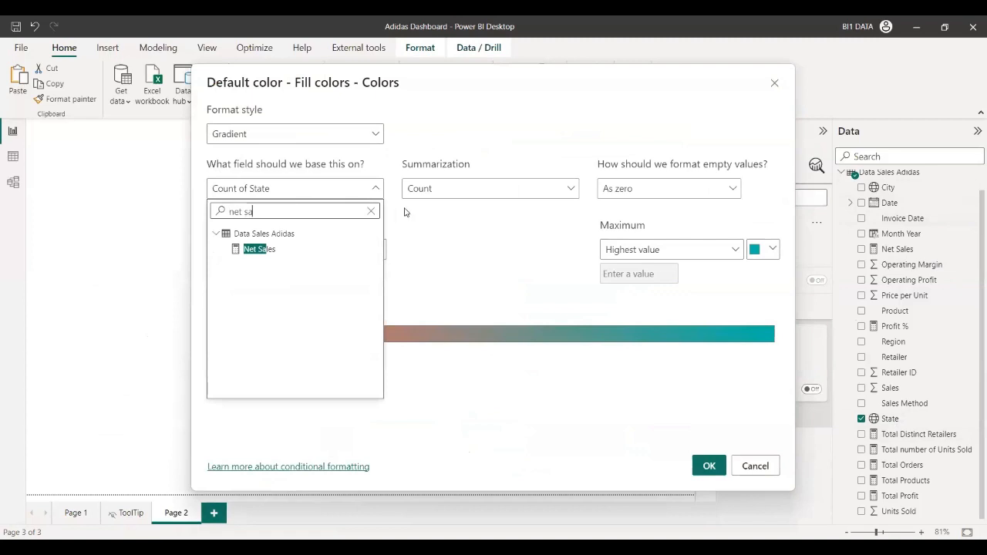
pyautogui.click(337, 250)
# Set the gradient's minimum color to the custom hex value #FF0000.
pyautogui.click(372, 250)
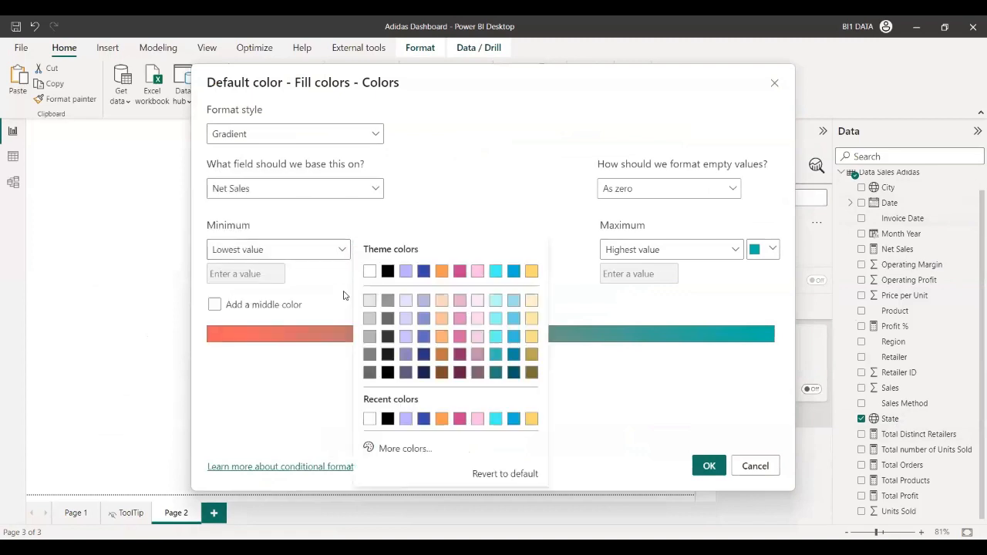
pyautogui.click(403, 453)
pyautogui.write('#ff')
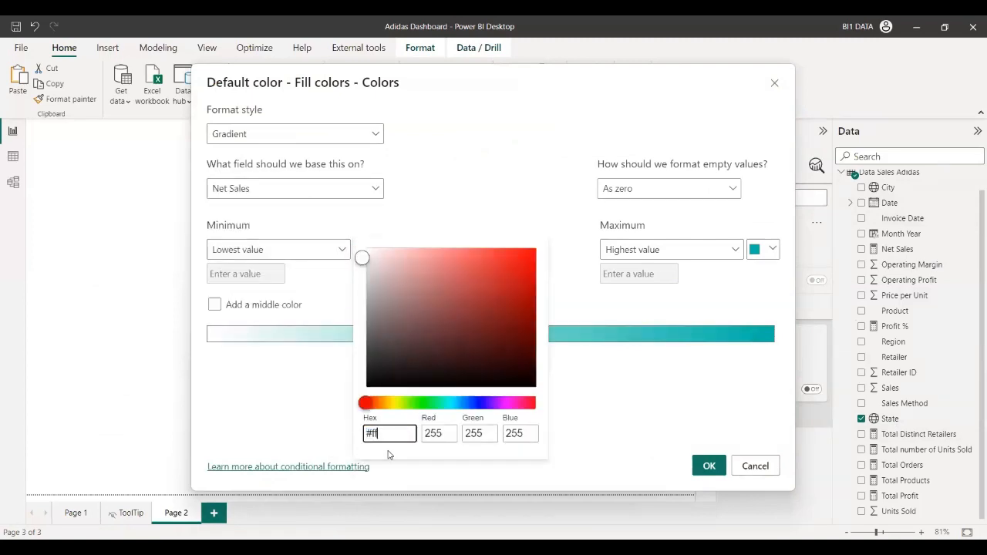
pyautogui.write('0000')
pyautogui.click(650, 306)
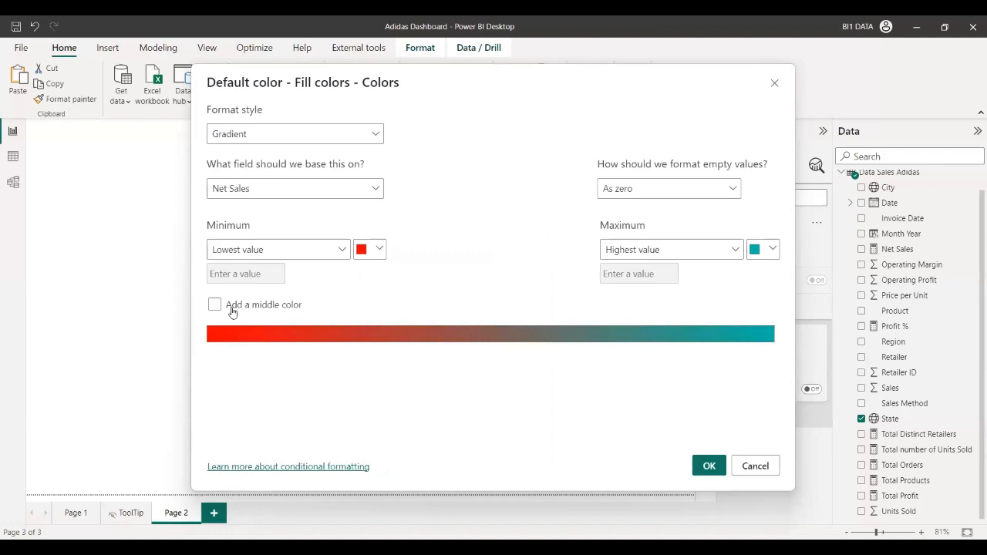
# Add a middle color to the gradient and set it to the custom hex value #FFBF00.
pyautogui.click(214, 305)
pyautogui.click(558, 249)
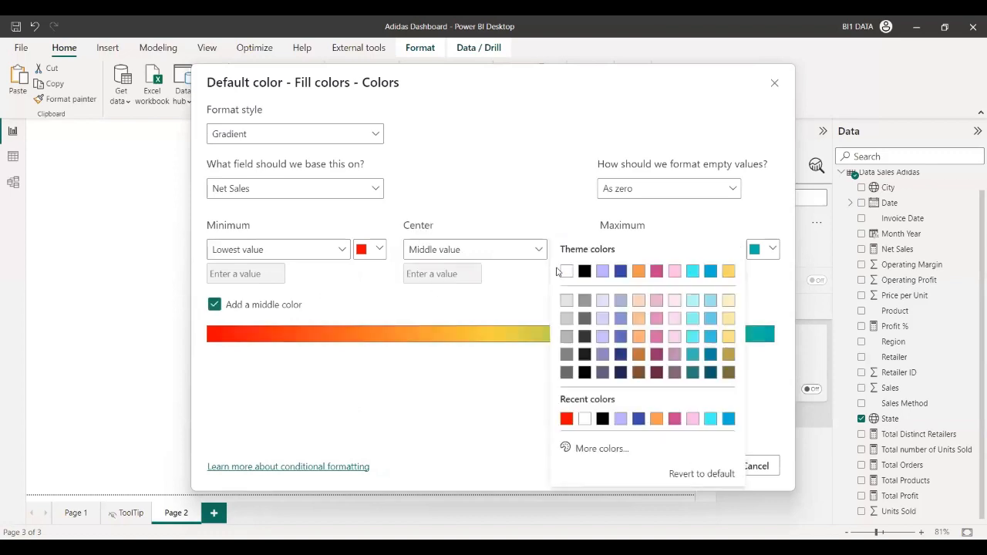
pyautogui.click(571, 447)
pyautogui.write('#ff')
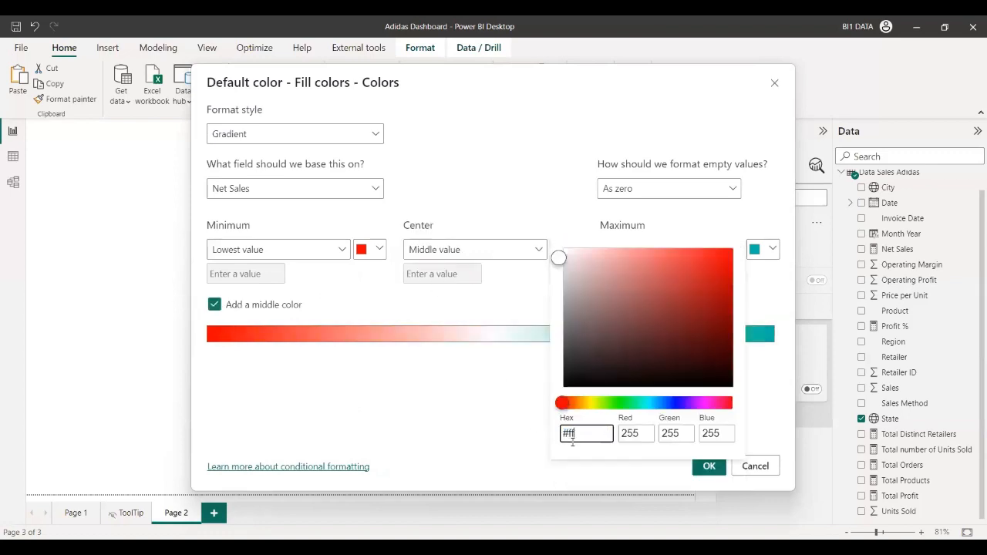
pyautogui.write('bf03')
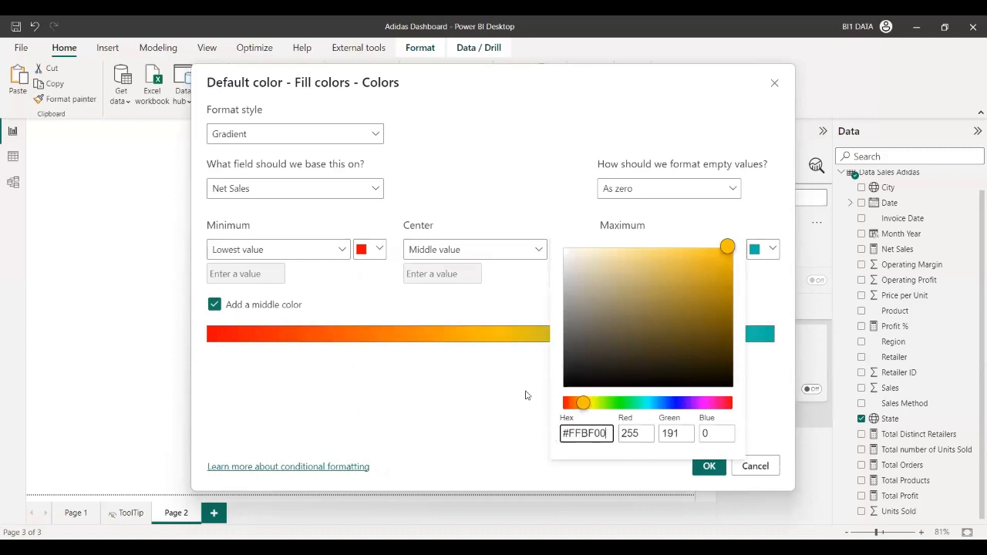
pyautogui.click(528, 396)
# Set the gradient's maximum color to the custom hex value #00CE00 and apply the fill color formatting.
pyautogui.click(773, 249)
pyautogui.click(613, 448)
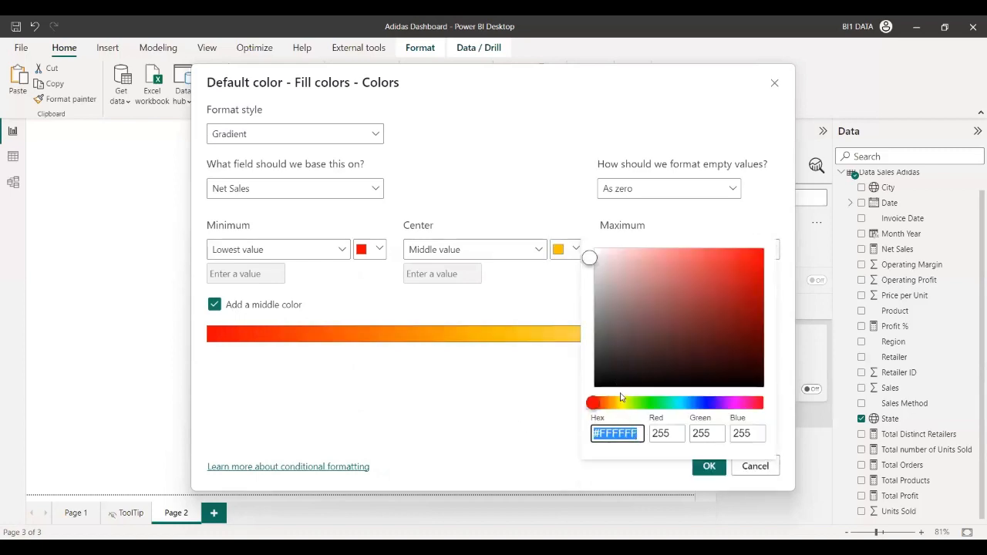
pyautogui.write('#00CE03')
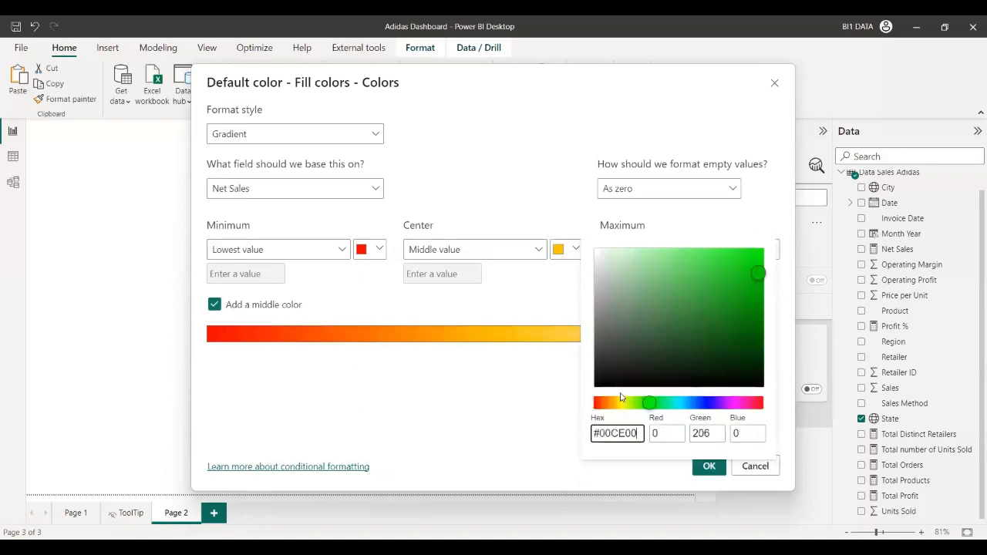
pyautogui.click(549, 393)
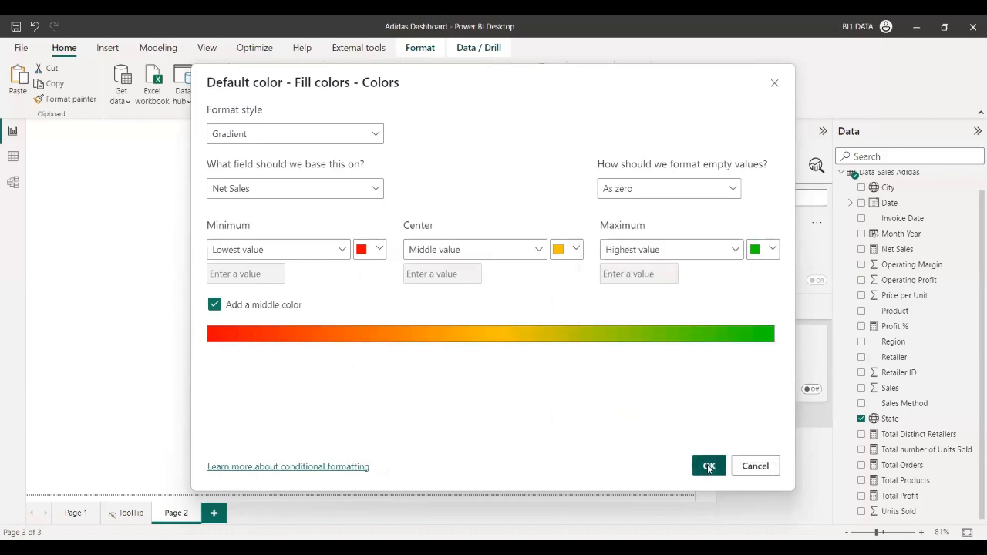
pyautogui.click(708, 466)
# Enlarge the filled map on the page, try the Dark and Light map styles, and set its style to Grayscale.
pyautogui.moveTo(368, 321); pyautogui.dragTo(473, 420)
pyautogui.moveTo(567, 464); pyautogui.dragTo(575, 463)
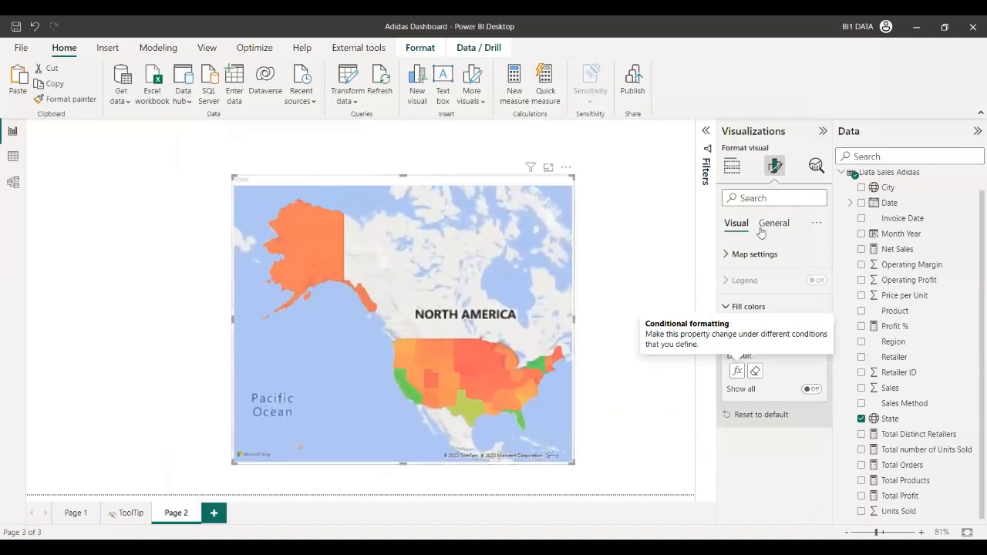
pyautogui.click(754, 254)
pyautogui.click(793, 319)
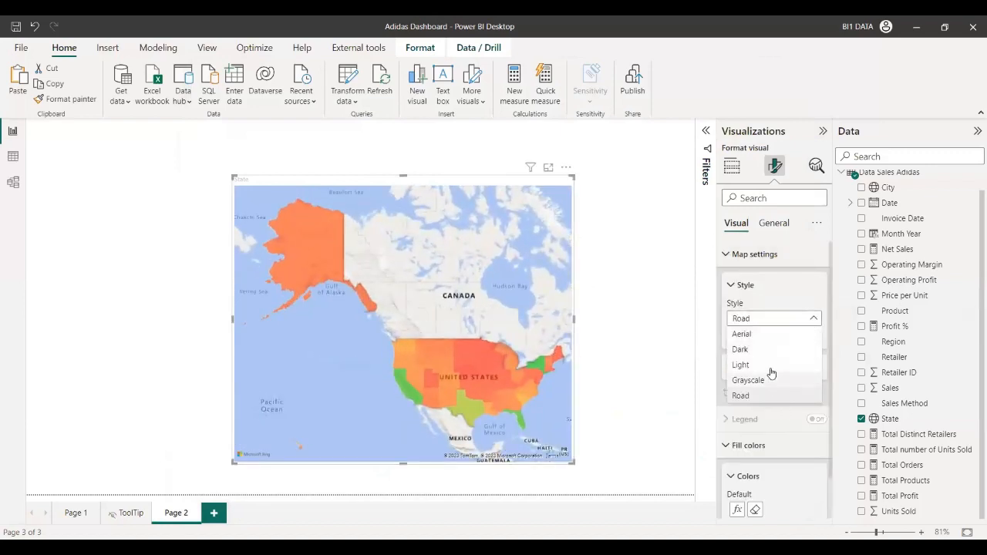
pyautogui.click(764, 356)
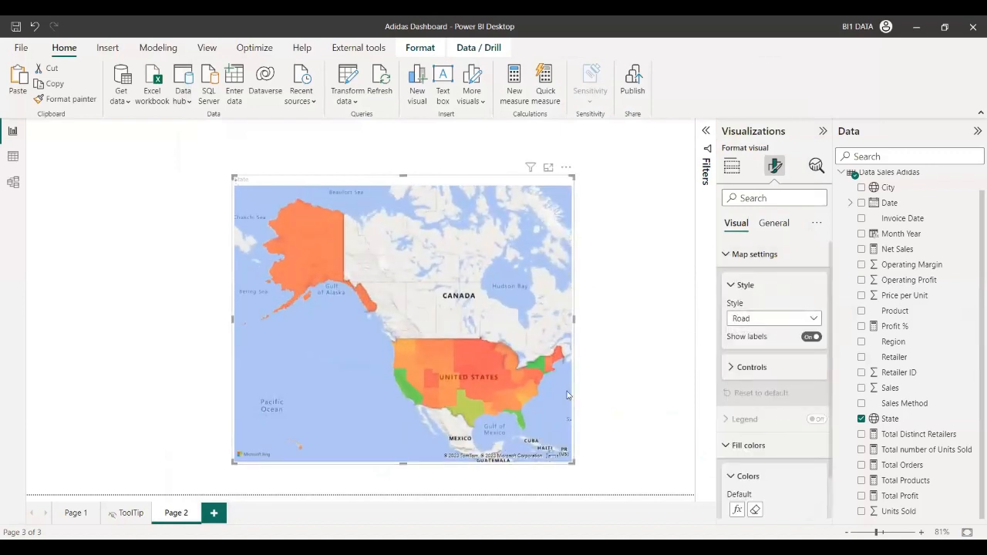
pyautogui.click(772, 323)
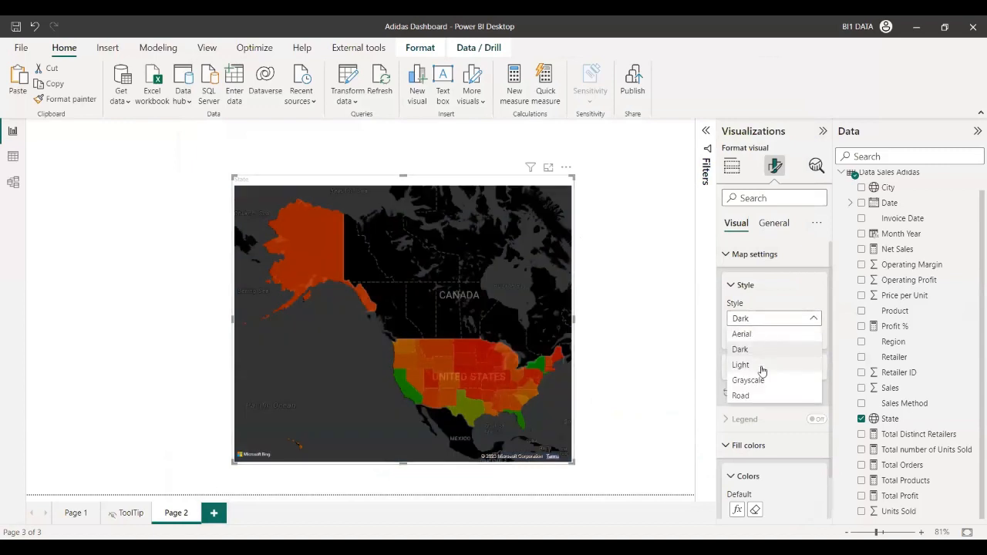
pyautogui.click(760, 371)
pyautogui.click(772, 318)
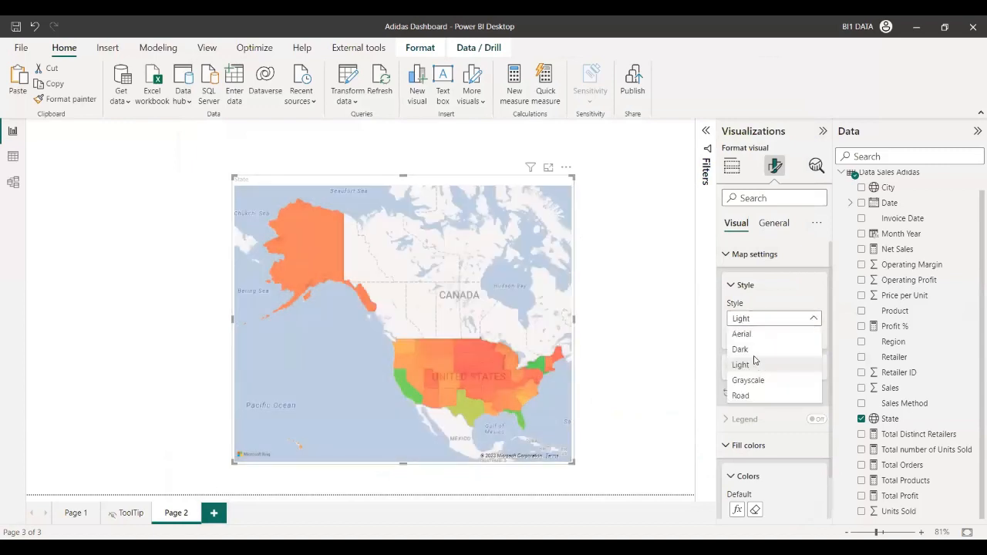
pyautogui.click(759, 377)
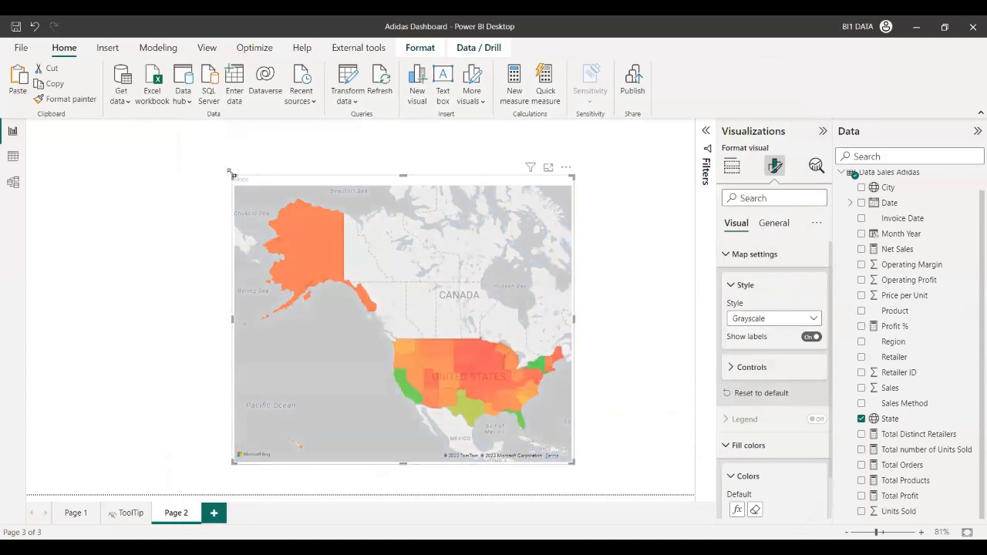
pyautogui.moveTo(232, 176); pyautogui.dragTo(200, 174)
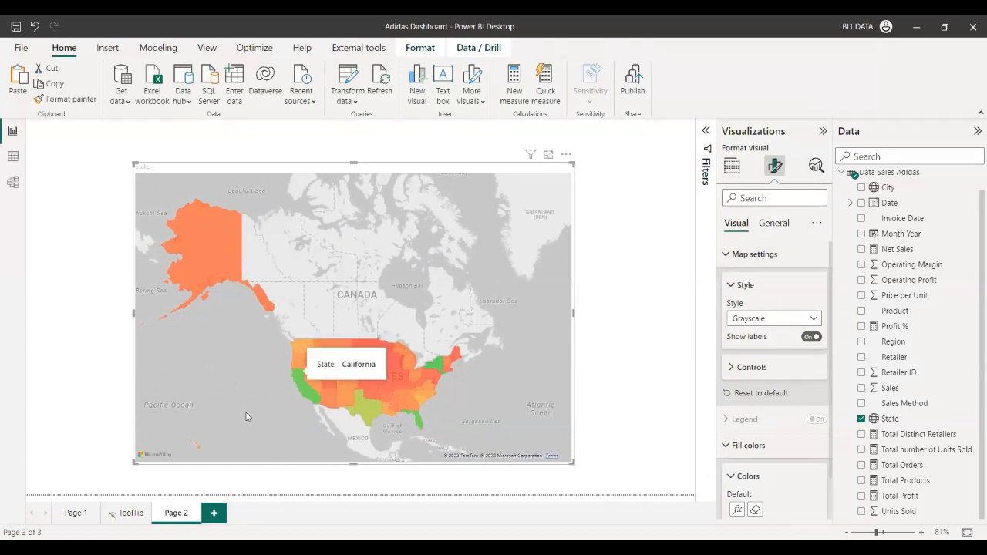
# Examine the State wise Profitability % map on Page 1 for comparison and return to the filled map on Page 2.
pyautogui.click(74, 514)
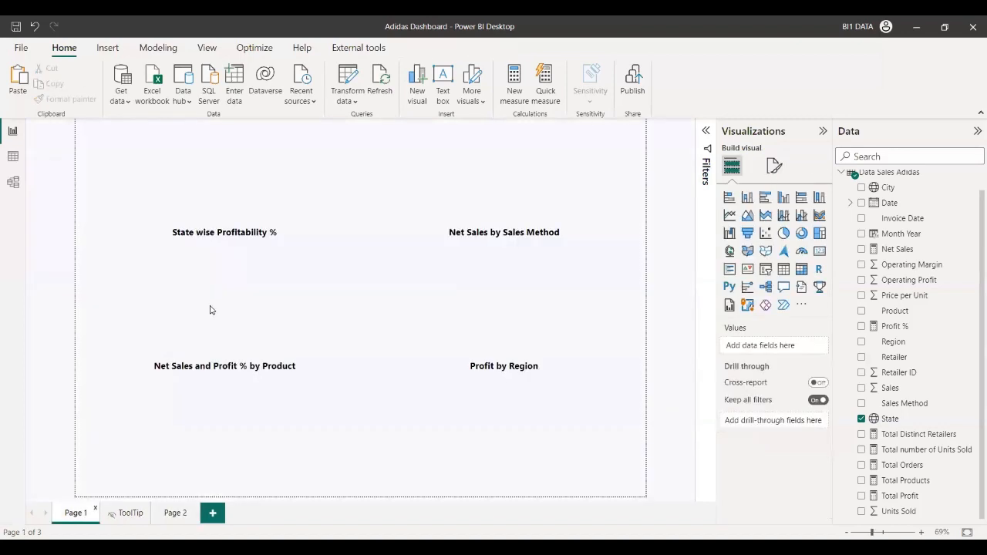
pyautogui.moveTo(162, 341)
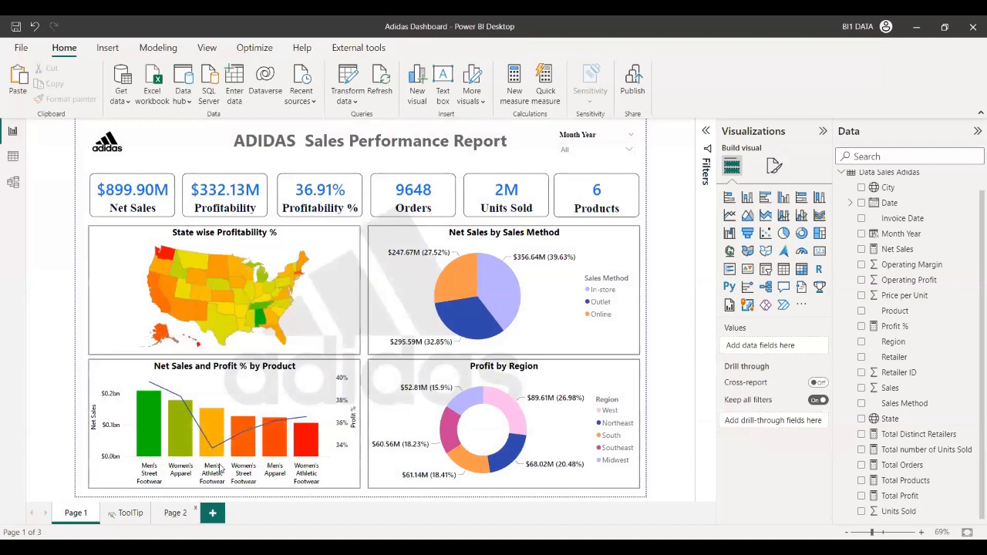
pyautogui.click(175, 513)
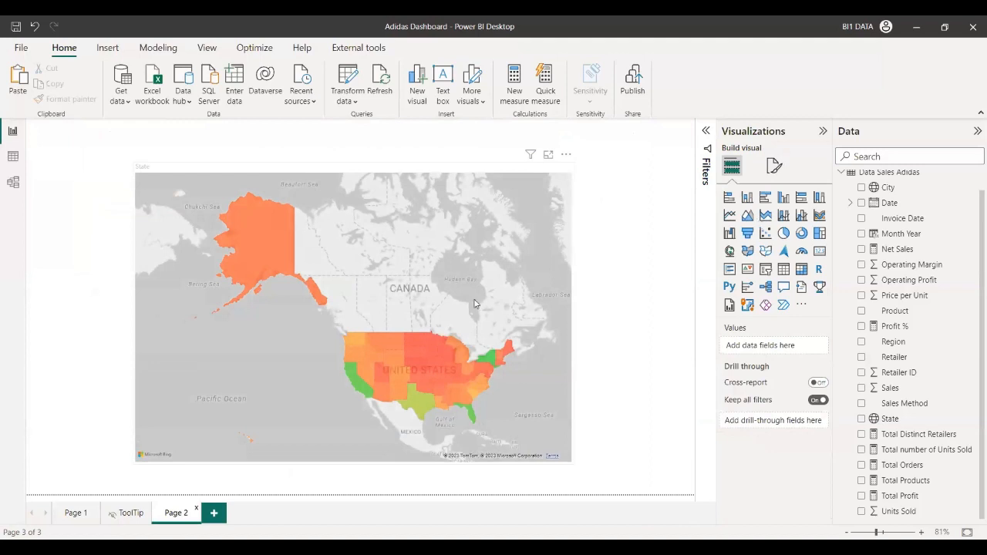
pyautogui.click(776, 167)
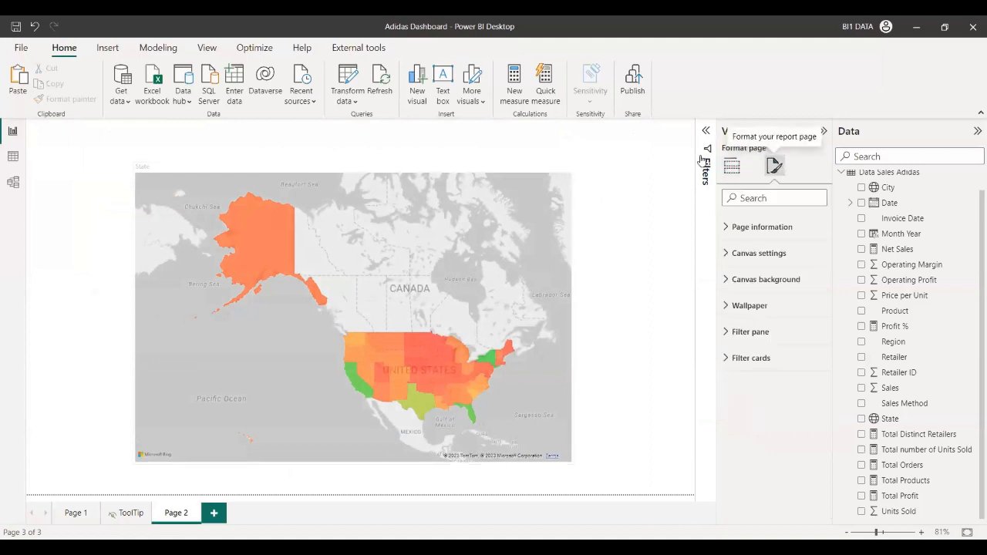
pyautogui.click(732, 166)
# Copy the formatting of Page 1's State wise Profitability % map onto the filled map on Page 2 with Format painter.
pyautogui.click(72, 513)
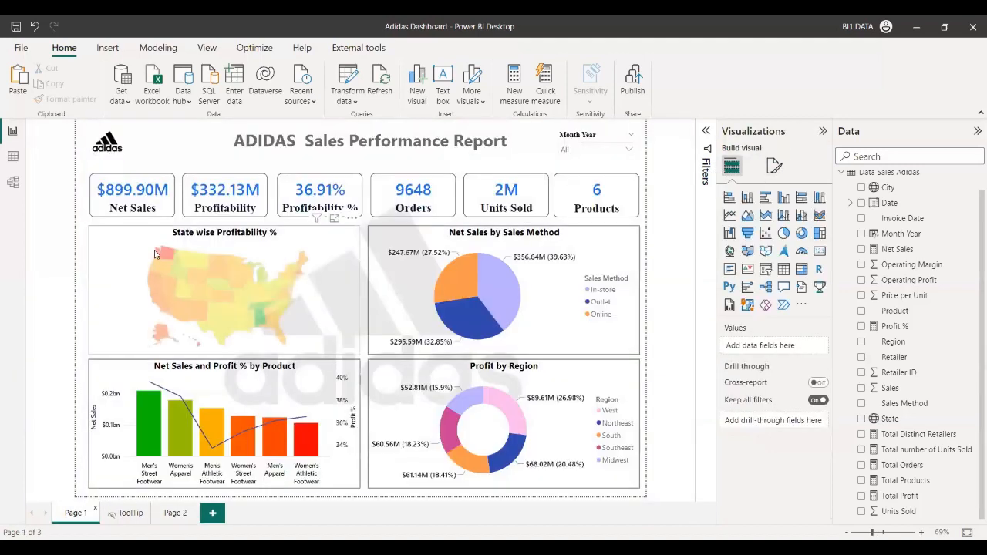
pyautogui.click(156, 248)
pyautogui.click(69, 99)
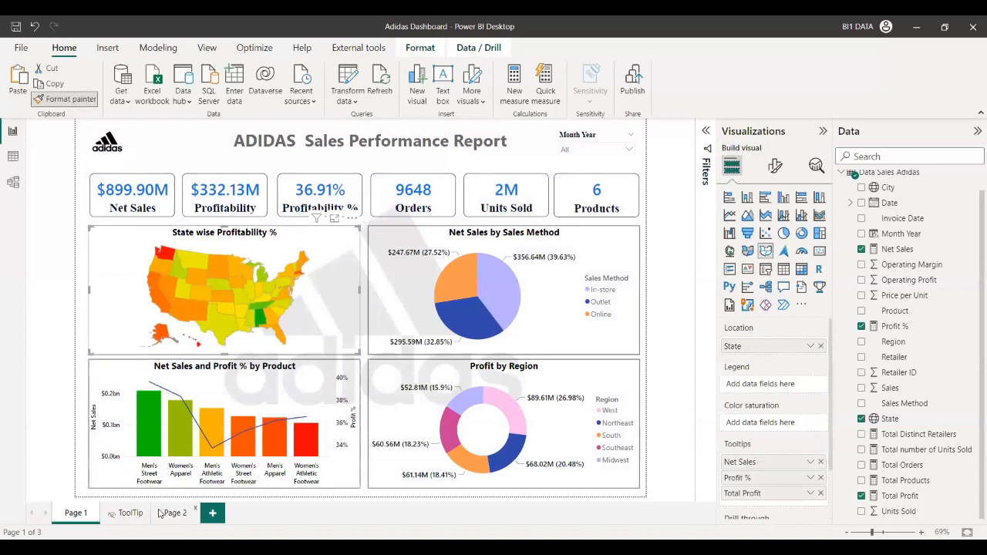
pyautogui.click(175, 513)
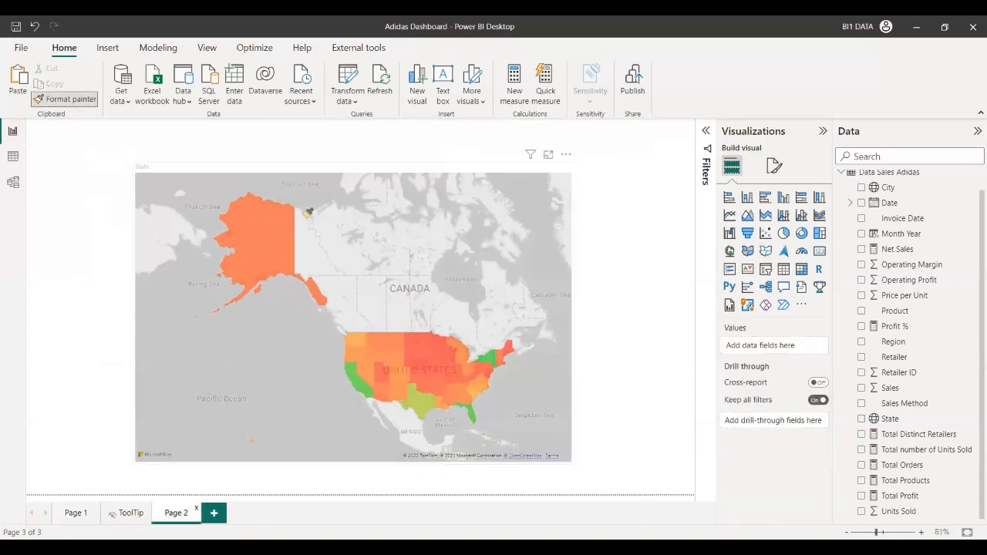
pyautogui.click(335, 191)
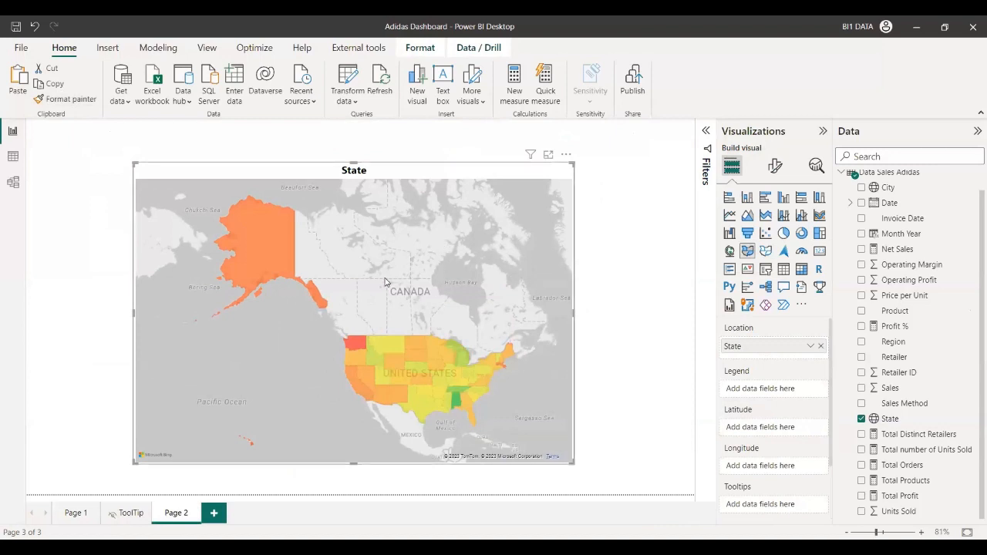
# Add Net Sales to the filled map's tooltips.
pyautogui.moveTo(353, 256); pyautogui.dragTo(302, 271)
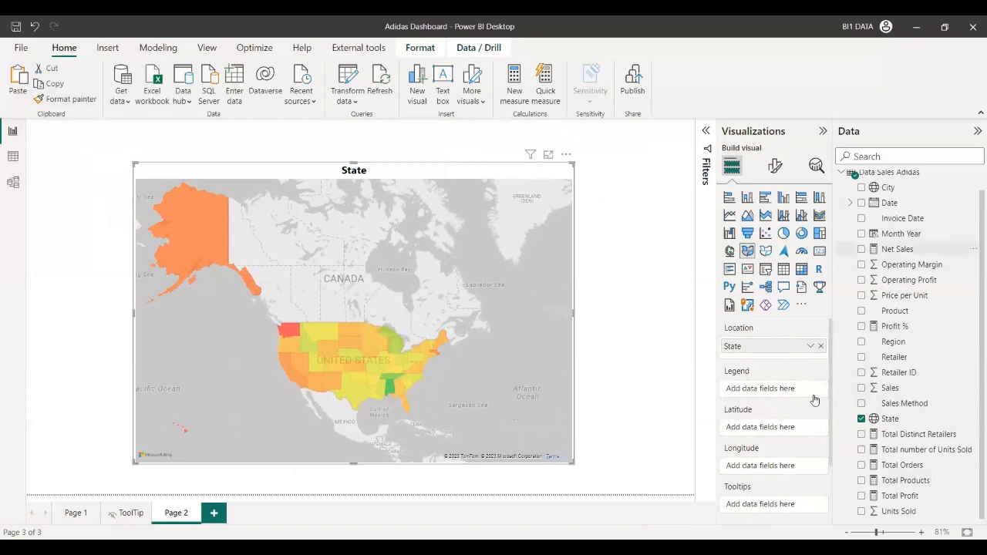
pyautogui.moveTo(784, 506); pyautogui.dragTo(784, 506)
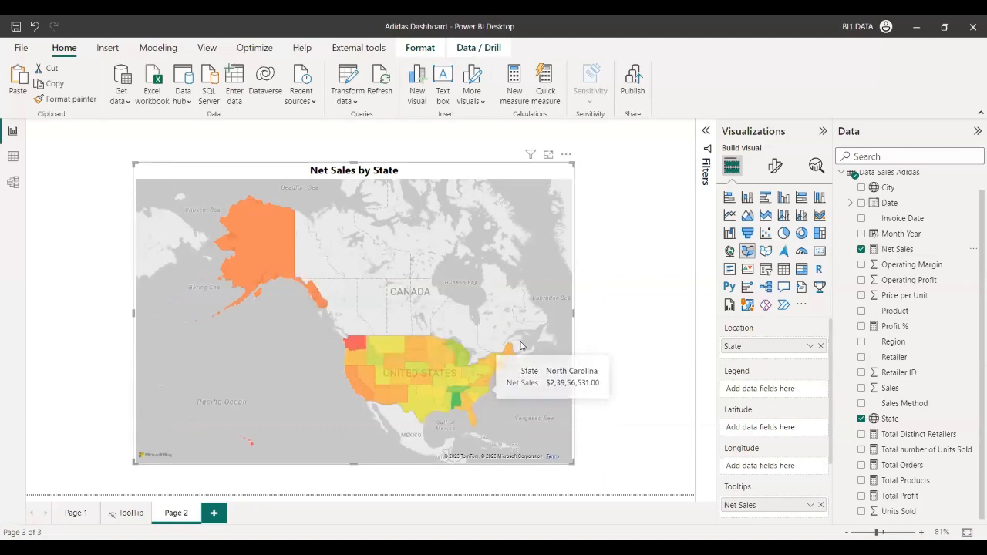
# Pan the filled map to show all of North America and move the visual slightly down on the page.
pyautogui.moveTo(531, 342); pyautogui.dragTo(489, 333)
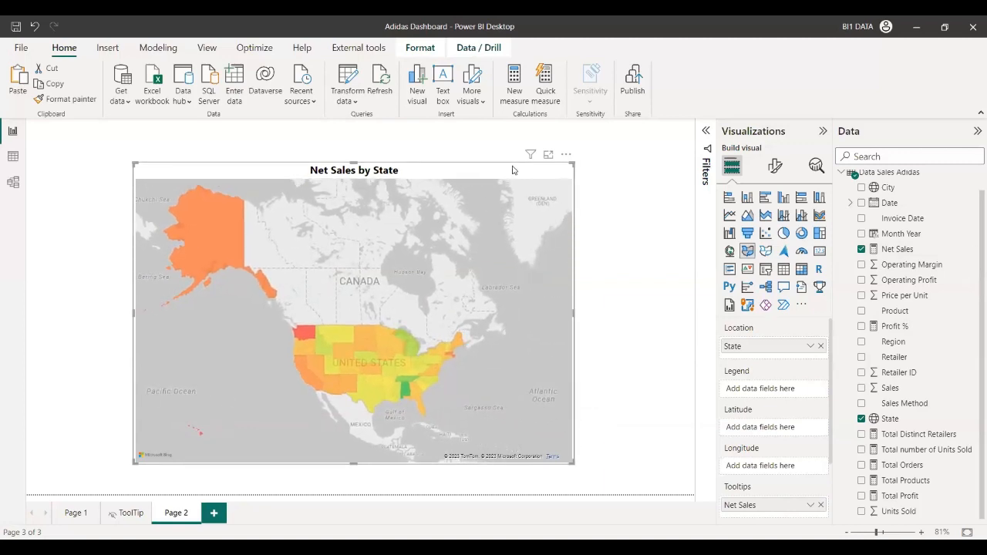
pyautogui.moveTo(513, 174); pyautogui.dragTo(514, 185)
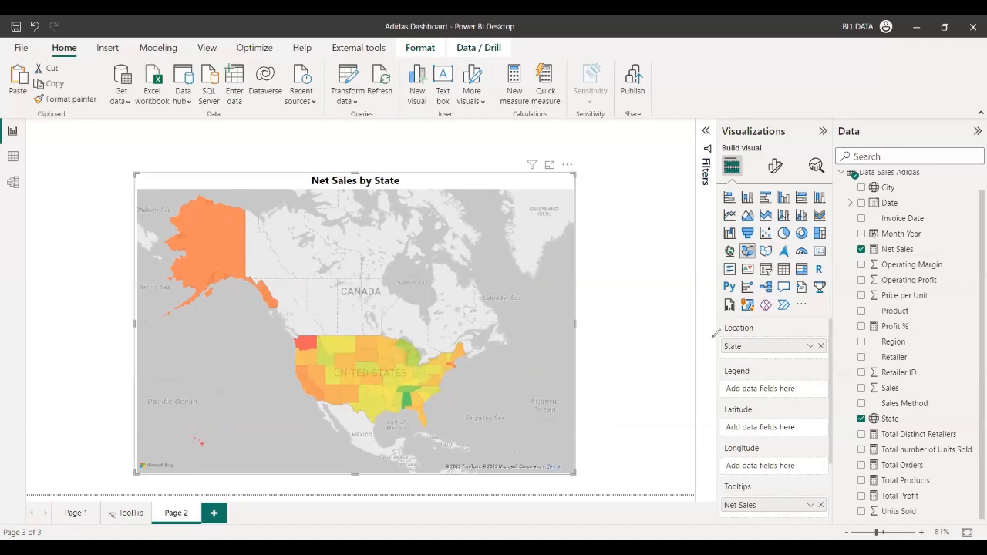
pyautogui.moveTo(712, 338)
pyautogui.mouseDown()
pyautogui.moveTo(729, 361)
pyautogui.moveTo(716, 334)
pyautogui.mouseUp()
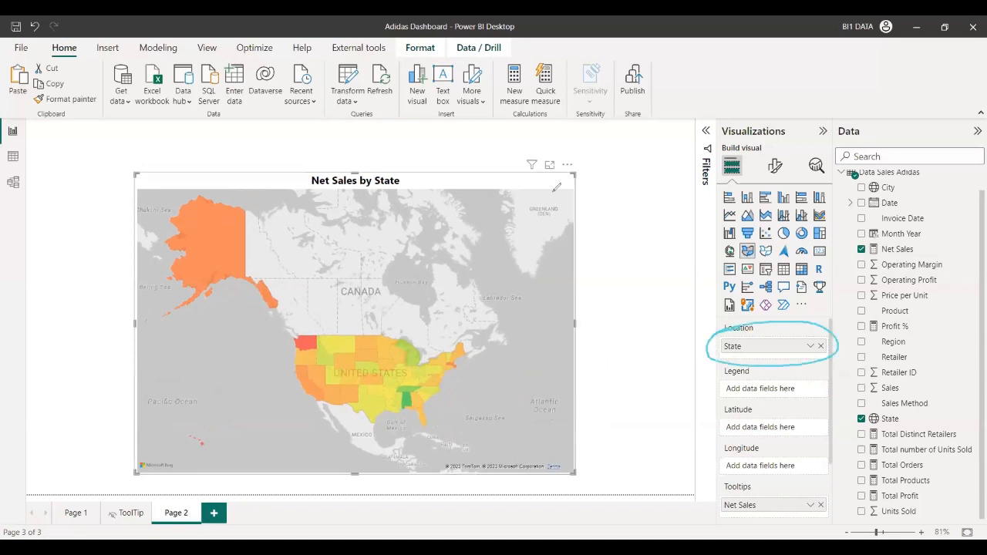
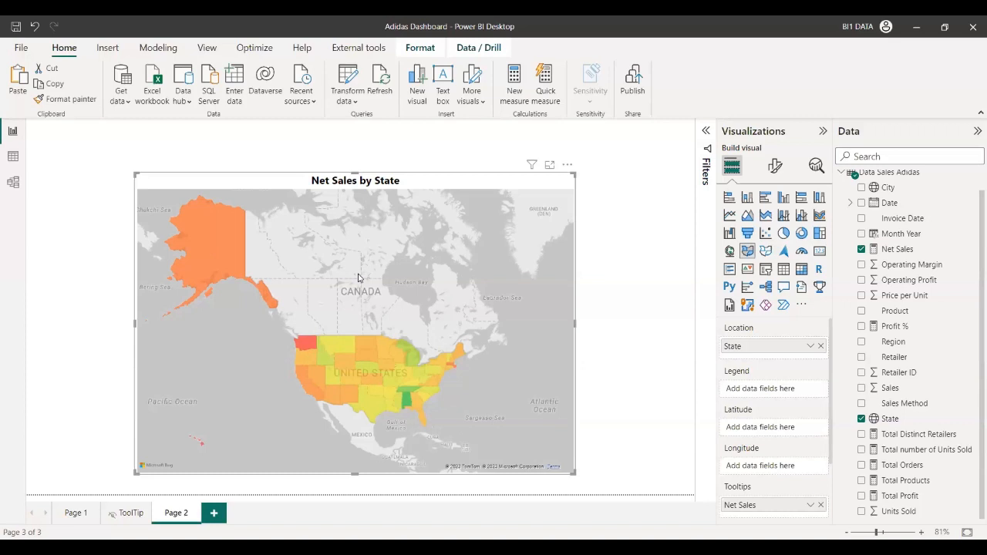
pyautogui.click(601, 172)
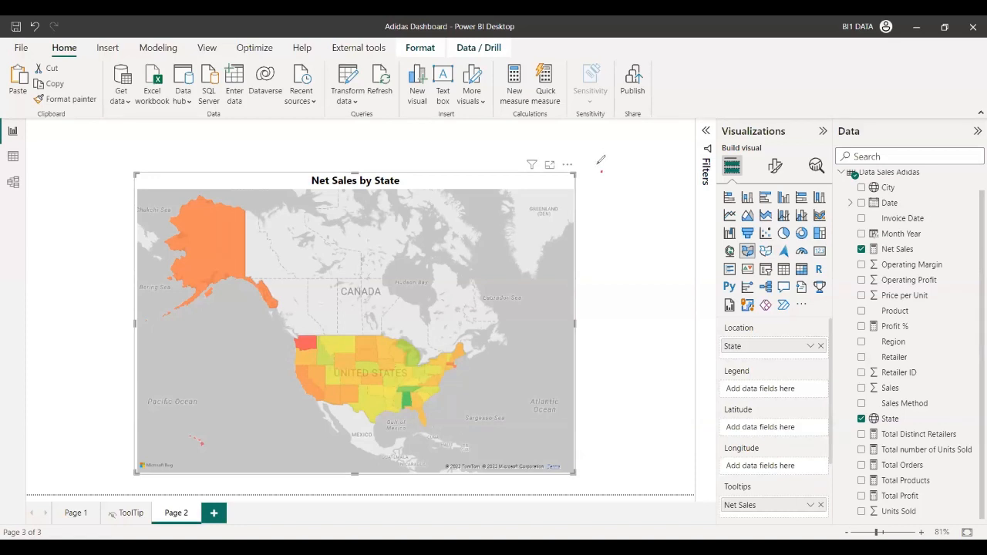
pyautogui.moveTo(599, 161)
pyautogui.mouseDown()
pyautogui.moveTo(601, 147)
pyautogui.moveTo(630, 156)
pyautogui.moveTo(681, 144)
pyautogui.moveTo(712, 159)
pyautogui.mouseUp()
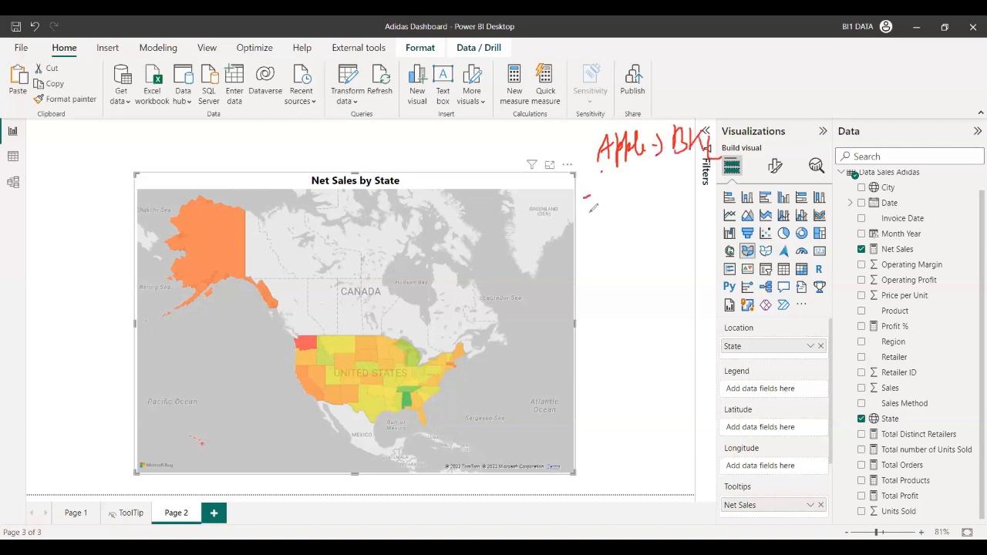
pyautogui.moveTo(584, 194)
pyautogui.mouseDown()
pyautogui.moveTo(588, 213)
pyautogui.moveTo(642, 198)
pyautogui.moveTo(642, 189)
pyautogui.moveTo(657, 215)
pyautogui.moveTo(634, 221)
pyautogui.mouseUp()
pyautogui.moveTo(598, 267)
pyautogui.mouseDown()
pyautogui.moveTo(600, 243)
pyautogui.moveTo(626, 267)
pyautogui.moveTo(647, 267)
pyautogui.moveTo(623, 298)
pyautogui.mouseUp()
pyautogui.moveTo(623, 298)
pyautogui.mouseDown()
pyautogui.moveTo(632, 284)
pyautogui.moveTo(634, 310)
pyautogui.moveTo(673, 322)
pyautogui.moveTo(687, 303)
pyautogui.moveTo(694, 308)
pyautogui.moveTo(695, 327)
pyautogui.moveTo(651, 357)
pyautogui.mouseUp()
pyautogui.moveTo(645, 345)
pyautogui.mouseDown()
pyautogui.moveTo(657, 346)
pyautogui.moveTo(648, 382)
pyautogui.moveTo(683, 384)
pyautogui.mouseUp()
pyautogui.moveTo(697, 350)
pyautogui.mouseDown()
pyautogui.moveTo(684, 397)
pyautogui.moveTo(716, 351)
pyautogui.moveTo(733, 374)
pyautogui.moveTo(759, 369)
pyautogui.moveTo(770, 382)
pyautogui.mouseUp()
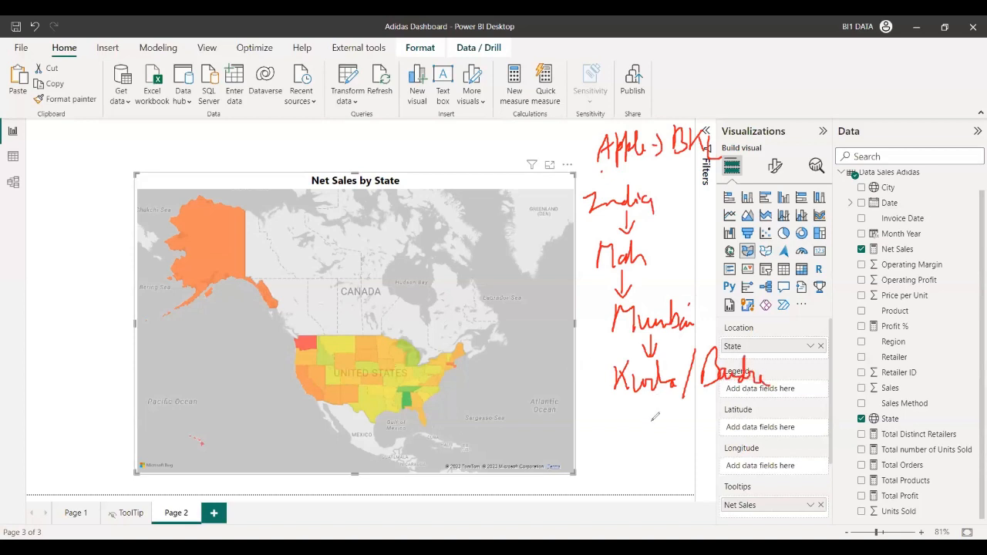
pyautogui.moveTo(651, 401); pyautogui.dragTo(652, 432)
pyautogui.moveTo(646, 418); pyautogui.dragTo(660, 419)
pyautogui.moveTo(622, 463); pyautogui.dragTo(636, 462)
pyautogui.moveTo(623, 453)
pyautogui.mouseDown()
pyautogui.moveTo(661, 451)
pyautogui.moveTo(635, 462)
pyautogui.mouseUp()
pyautogui.hotkey('ctrl', 'z')
pyautogui.hotkey('ctrl', 'z')
pyautogui.hotkey('ctrl', 'z')
pyautogui.moveTo(661, 440); pyautogui.dragTo(662, 460)
pyautogui.moveTo(677, 445); pyautogui.dragTo(678, 461)
pyautogui.moveTo(654, 466)
pyautogui.mouseDown()
pyautogui.moveTo(657, 487)
pyautogui.moveTo(638, 508)
pyautogui.moveTo(672, 505)
pyautogui.moveTo(685, 492)
pyautogui.moveTo(710, 500)
pyautogui.moveTo(754, 477)
pyautogui.mouseUp()
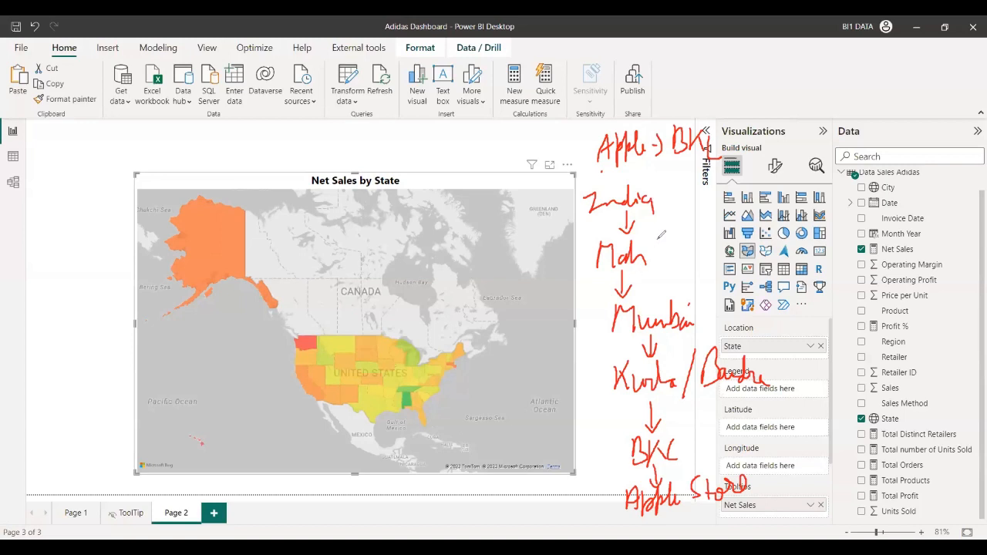
pyautogui.moveTo(660, 235)
pyautogui.mouseDown()
pyautogui.moveTo(677, 249)
pyautogui.moveTo(698, 241)
pyautogui.moveTo(730, 250)
pyautogui.mouseUp()
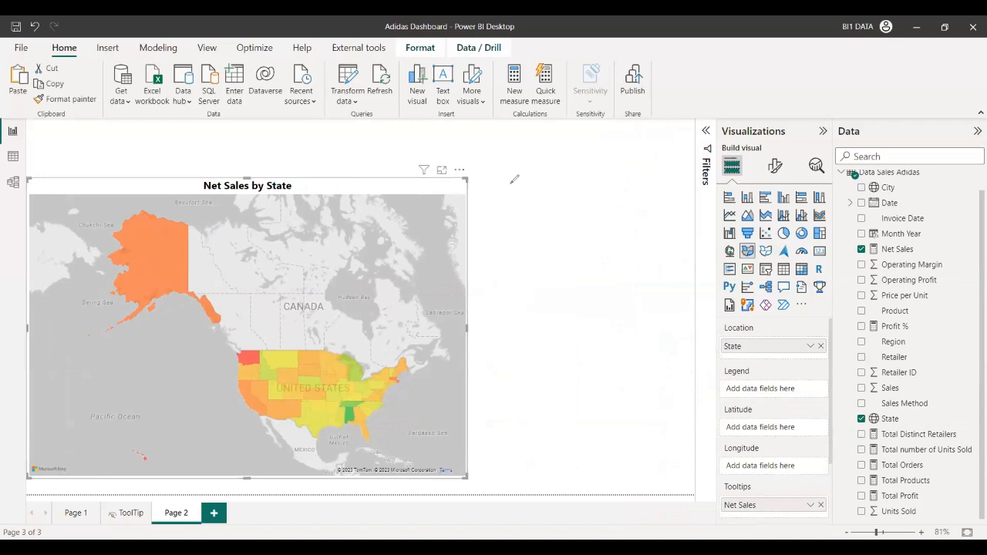
pyautogui.moveTo(388, 155); pyautogui.dragTo(391, 152)
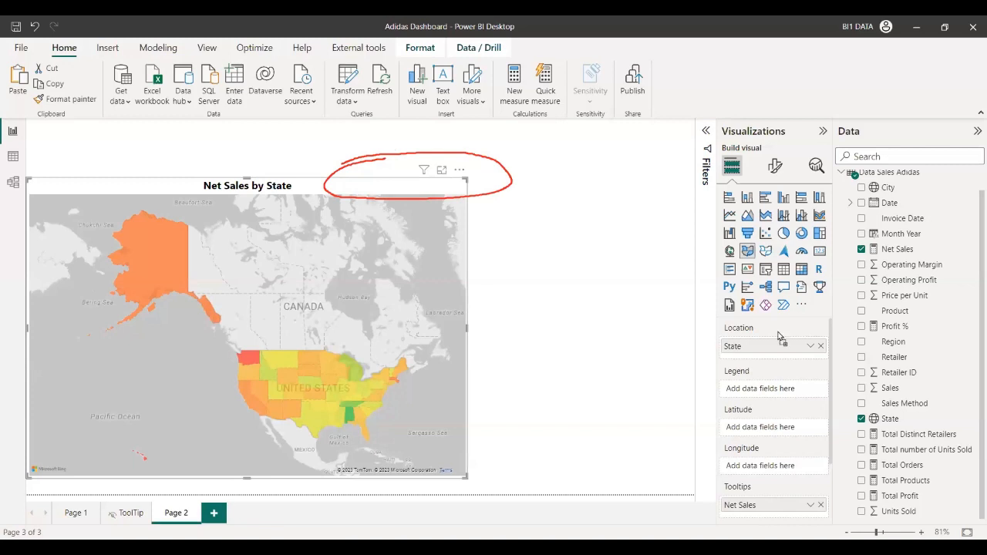
# Add City below State in the filled map's Location field to form a drill hierarchy.
pyautogui.moveTo(888, 187); pyautogui.dragTo(779, 356)
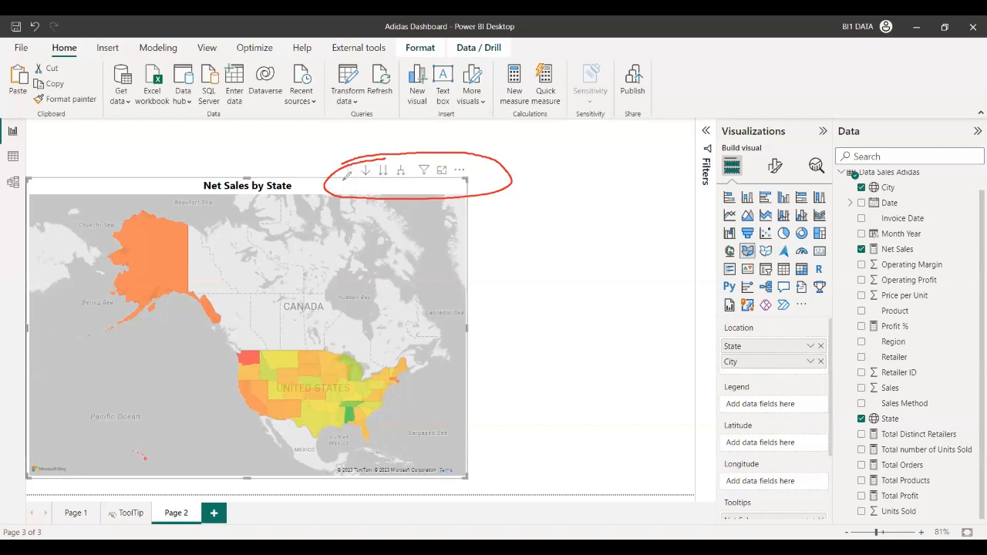
pyautogui.click(374, 174)
pyautogui.moveTo(361, 170); pyautogui.dragTo(388, 171)
pyautogui.moveTo(398, 172); pyautogui.dragTo(409, 169)
pyautogui.moveTo(342, 175); pyautogui.dragTo(357, 168)
pyautogui.press('Escape')
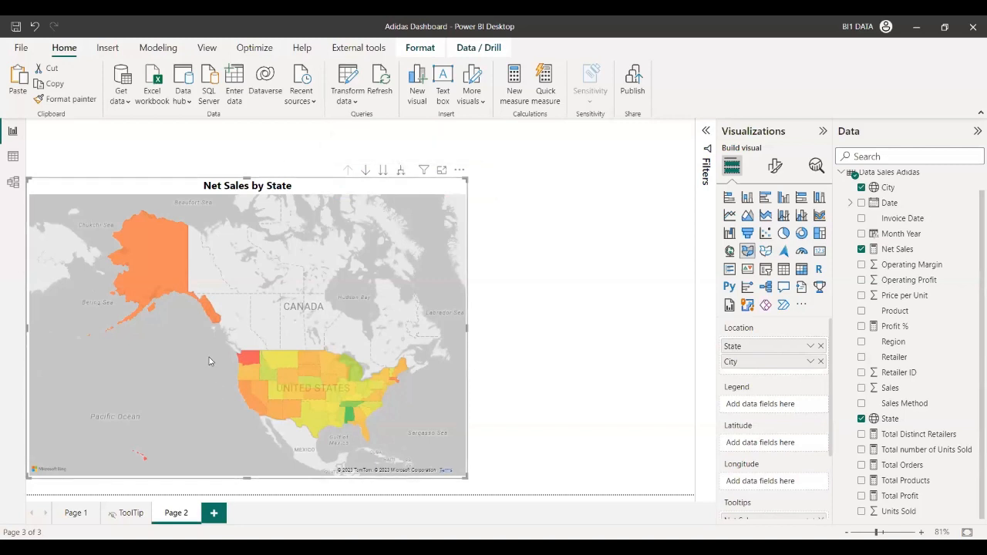
# Turn on drill-down mode for the filled map, drill into Montana, and drill back up to the state level.
pyautogui.click(367, 170)
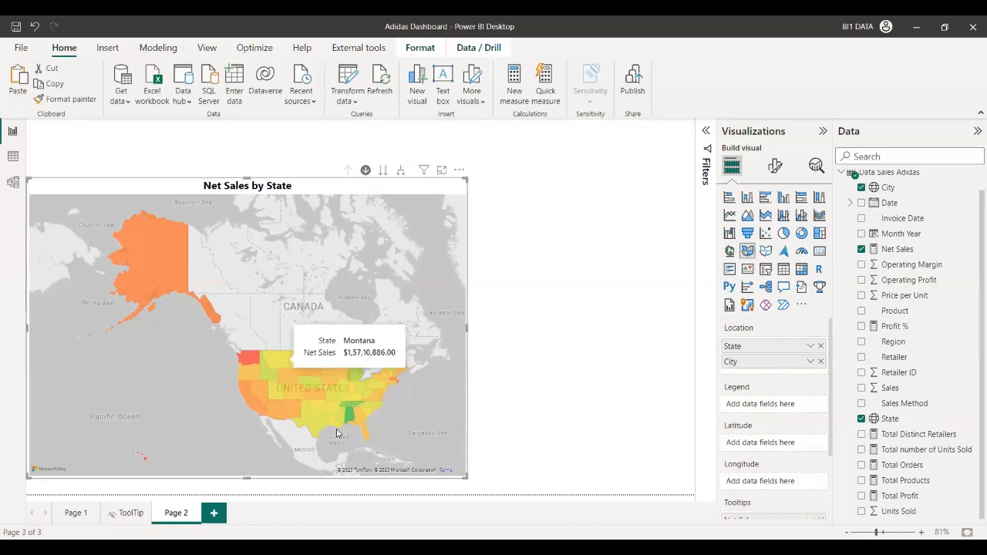
pyautogui.click(284, 362)
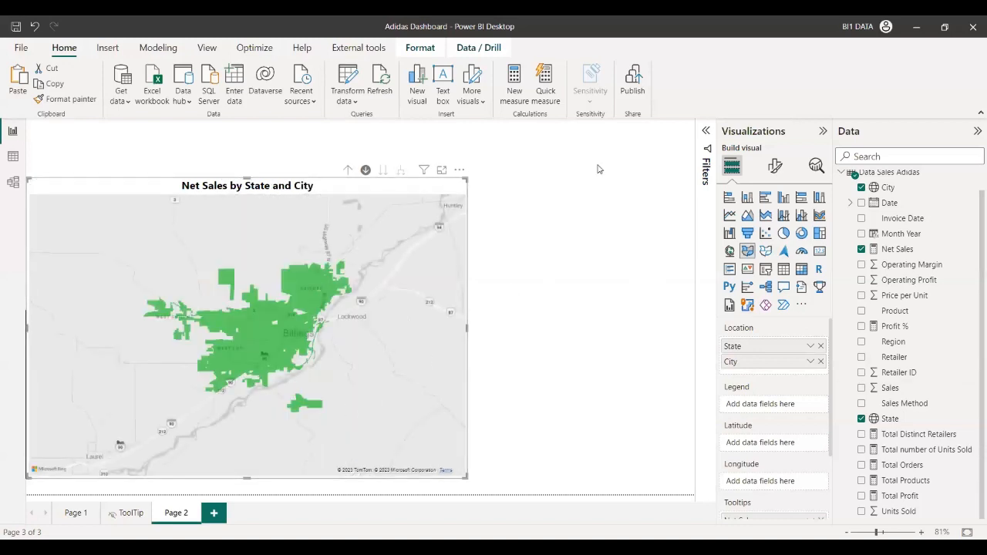
pyautogui.click(348, 169)
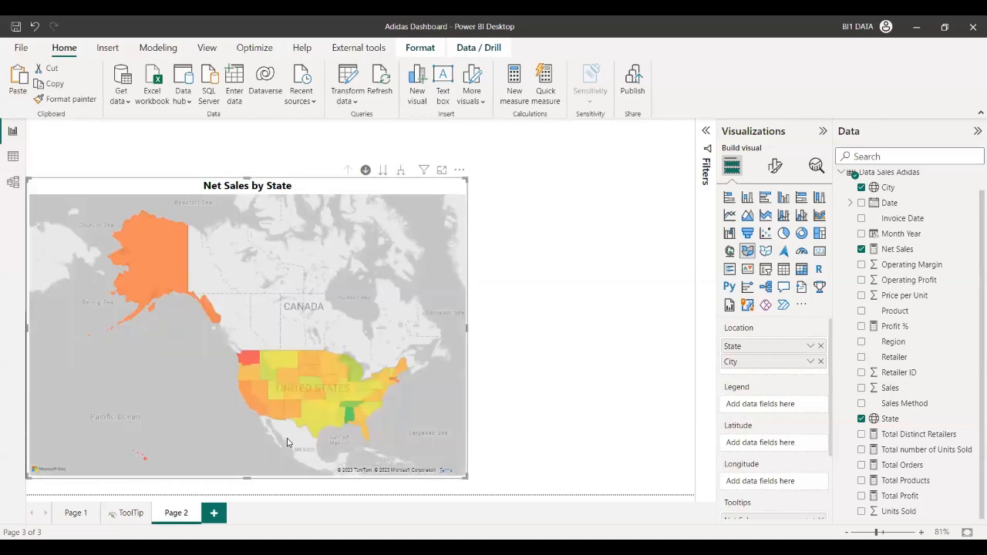
# Drill down into Wyoming on the filled map and inspect its city-level area at several zoom levels.
pyautogui.rightClick(291, 379)
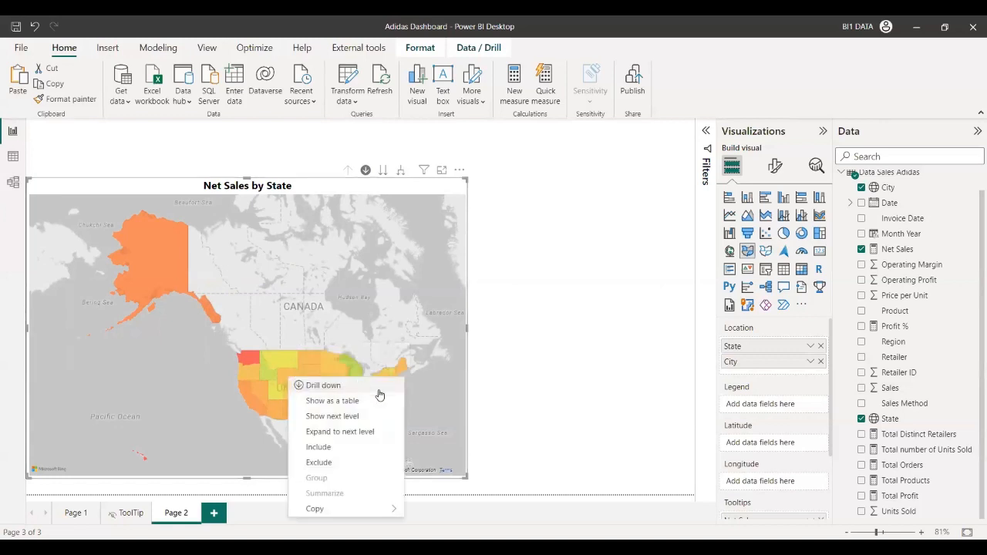
pyautogui.click(324, 385)
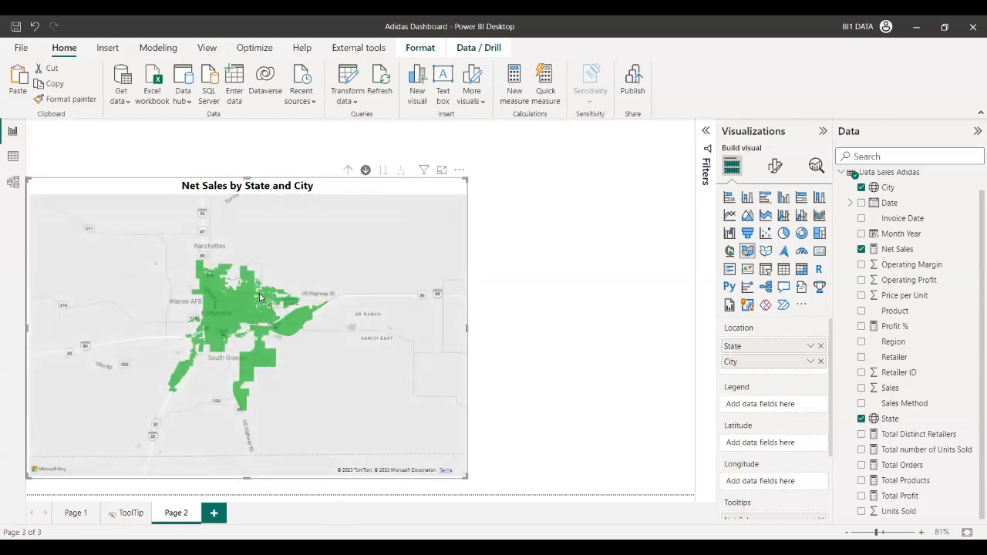
pyautogui.scroll(-5, 302, 301)
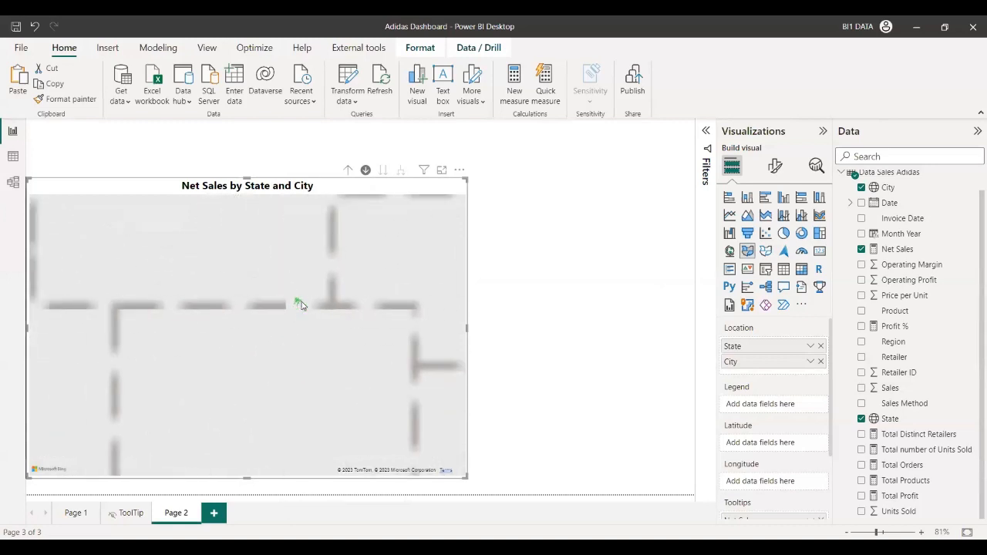
pyautogui.scroll(-3, 301, 304)
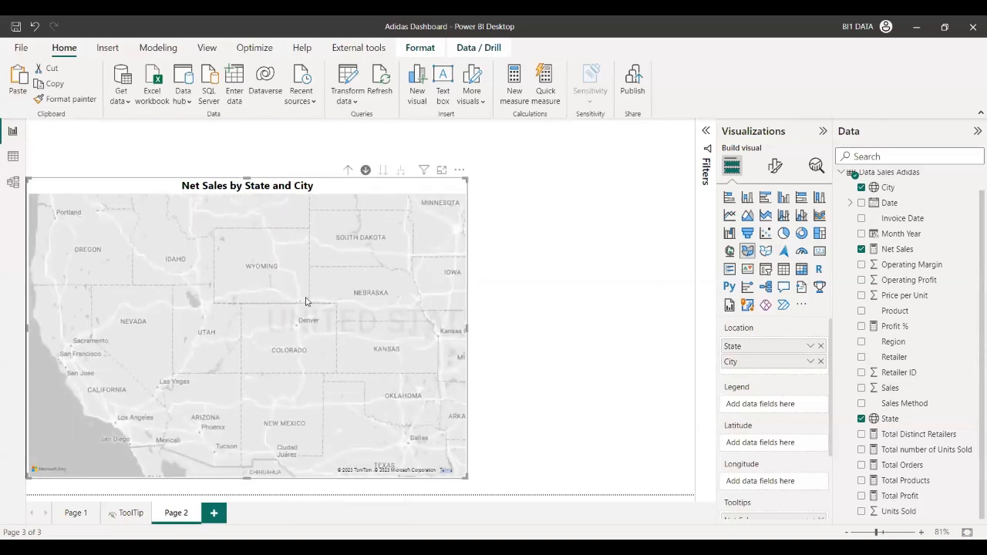
pyautogui.scroll(5, 306, 302)
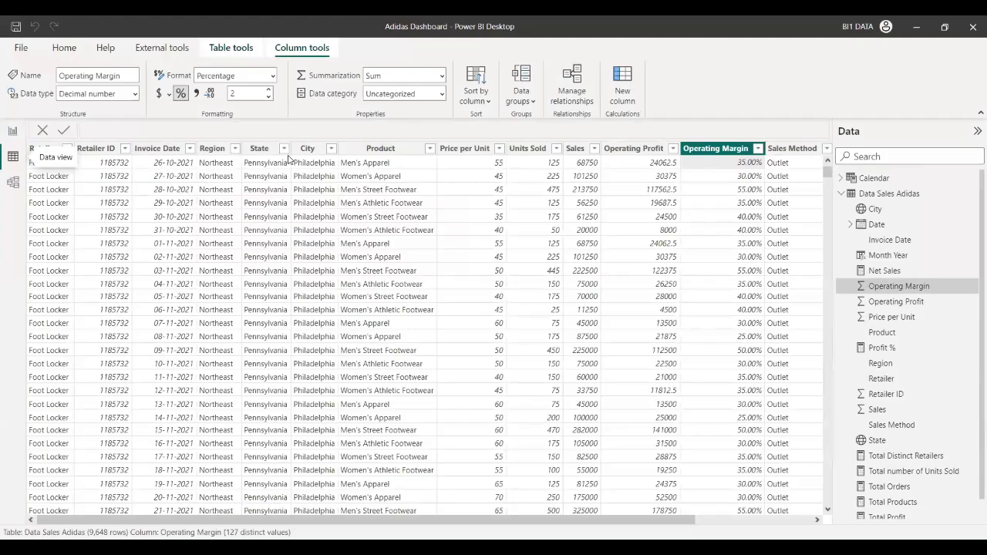
# Filter the State column to Alabama in the data table and check which cities the City column offers.
pyautogui.click(287, 152)
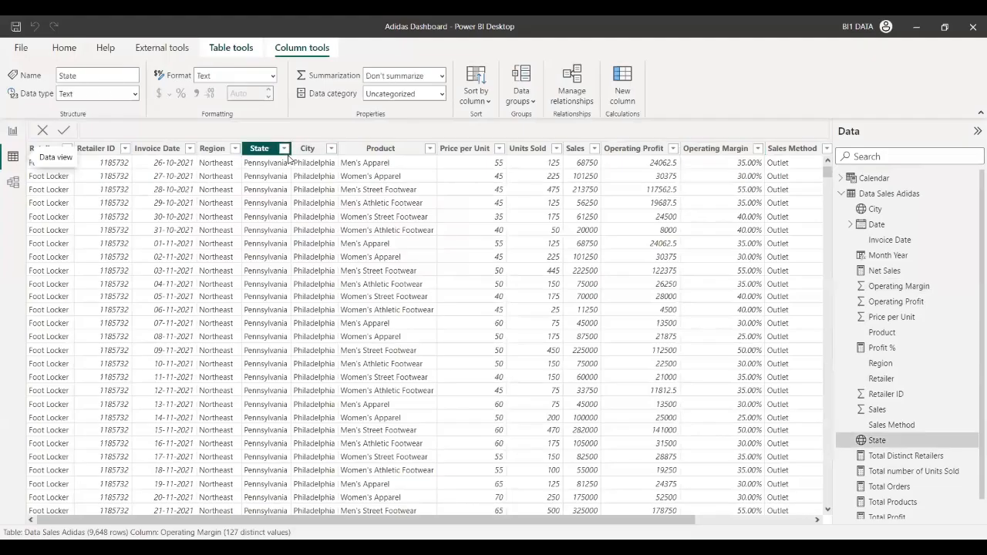
pyautogui.click(285, 149)
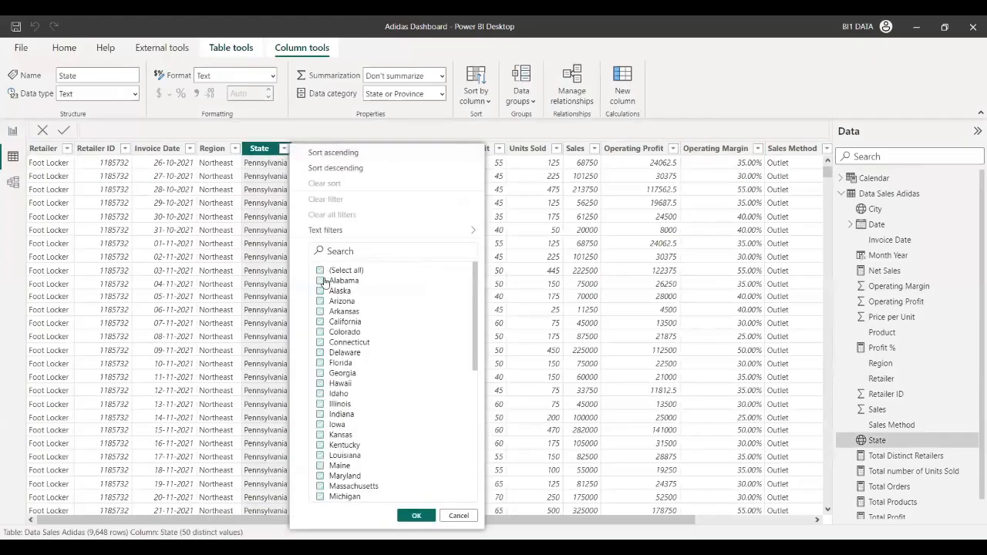
pyautogui.click(321, 281)
pyautogui.click(416, 515)
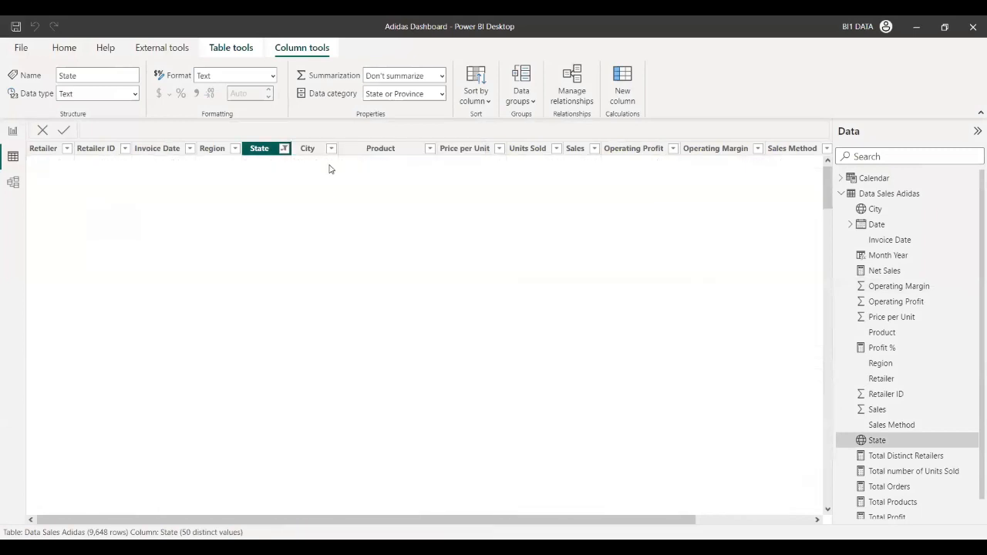
pyautogui.click(331, 149)
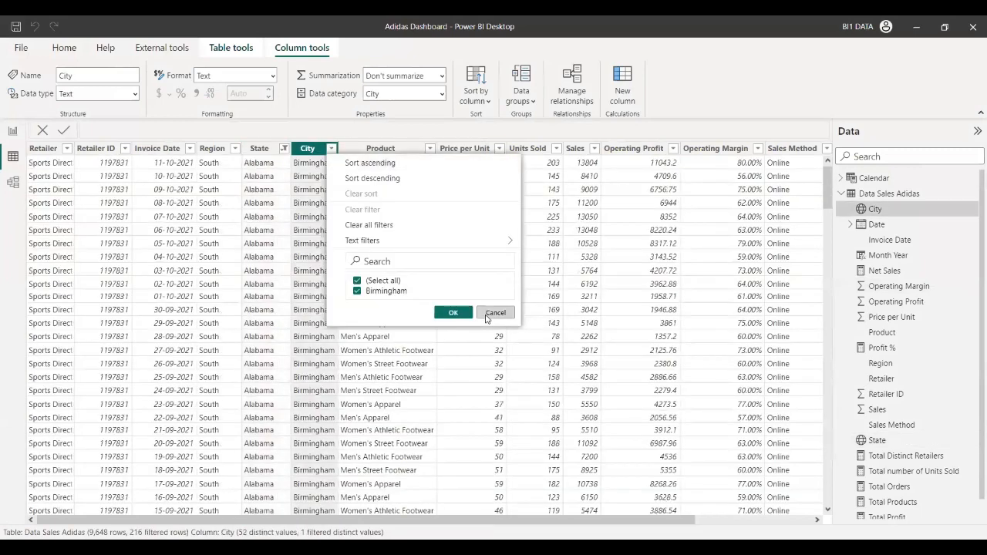
pyautogui.click(490, 313)
# Switch the State column's filter from Alabama to Alaska and examine the City column.
pyautogui.click(284, 148)
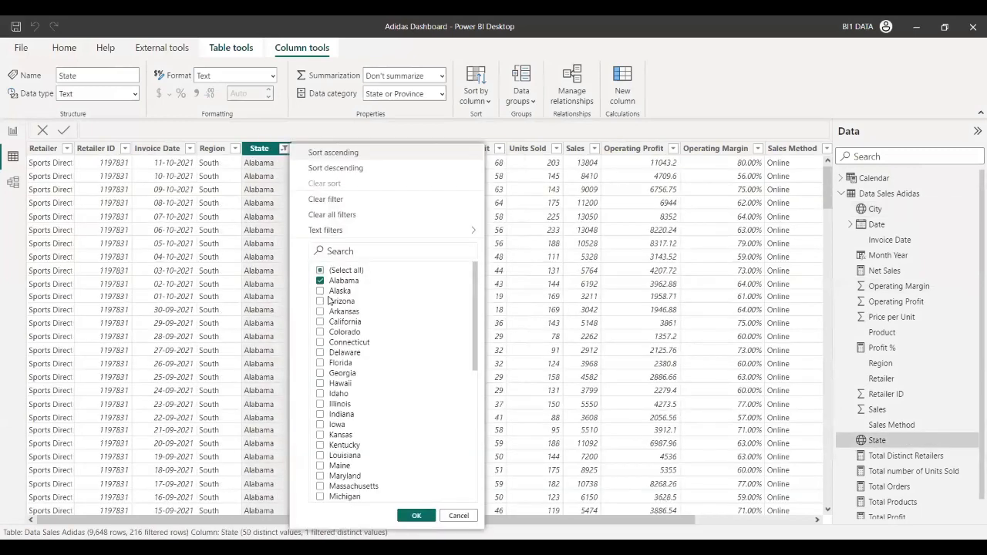
pyautogui.click(339, 291)
pyautogui.click(337, 283)
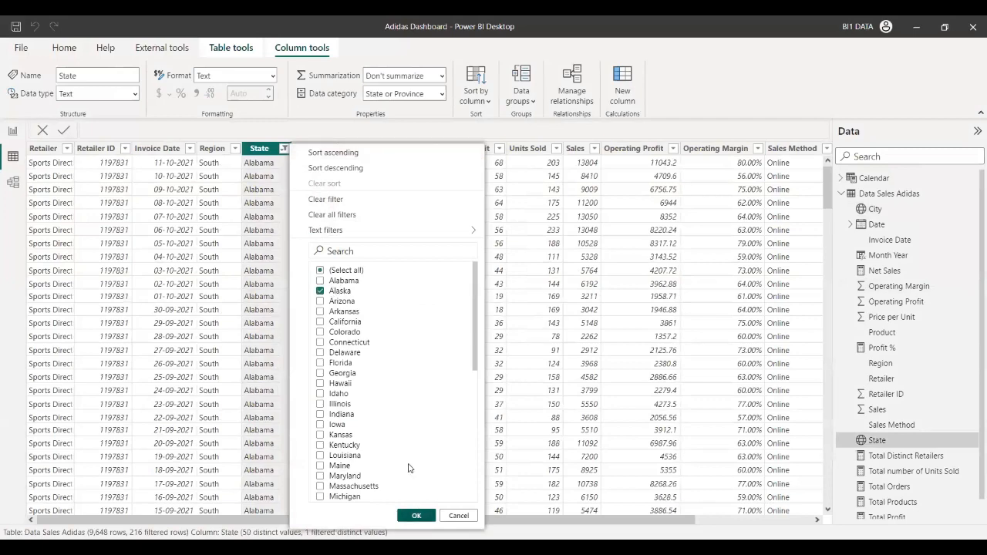
pyautogui.click(416, 515)
pyautogui.click(337, 168)
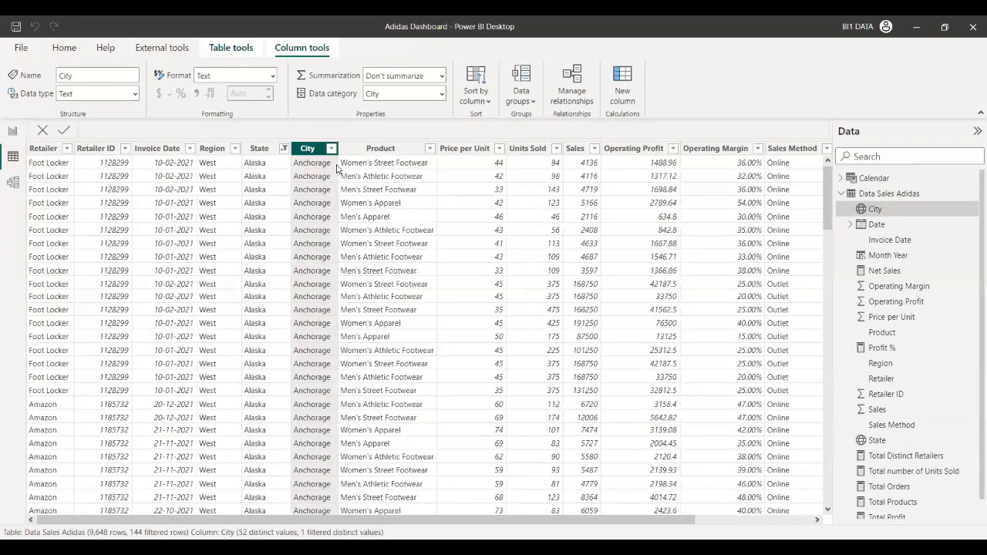
# Filter the State column to New York, check its City values, and reopen the State filter.
pyautogui.click(283, 148)
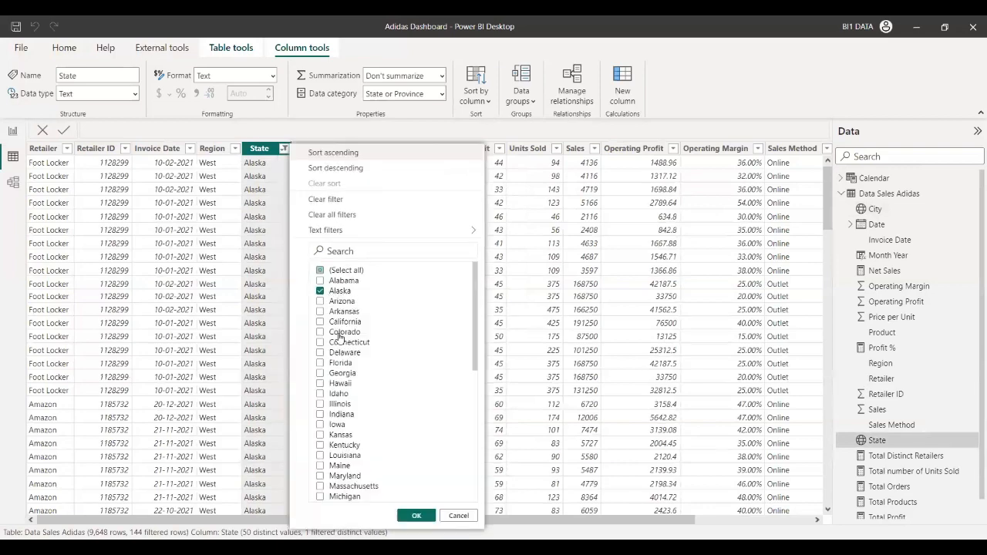
pyautogui.scroll(-3, 333, 456)
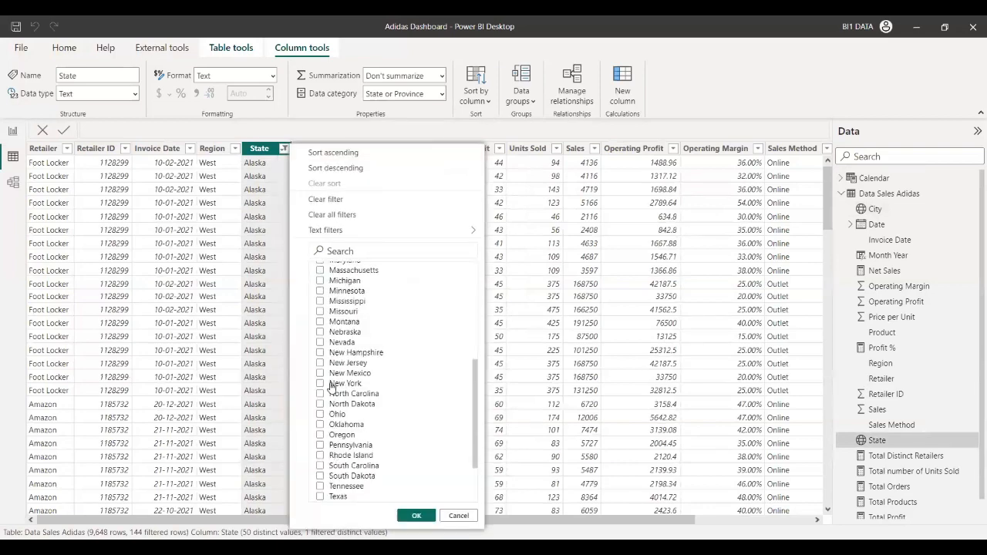
pyautogui.click(332, 383)
pyautogui.click(414, 516)
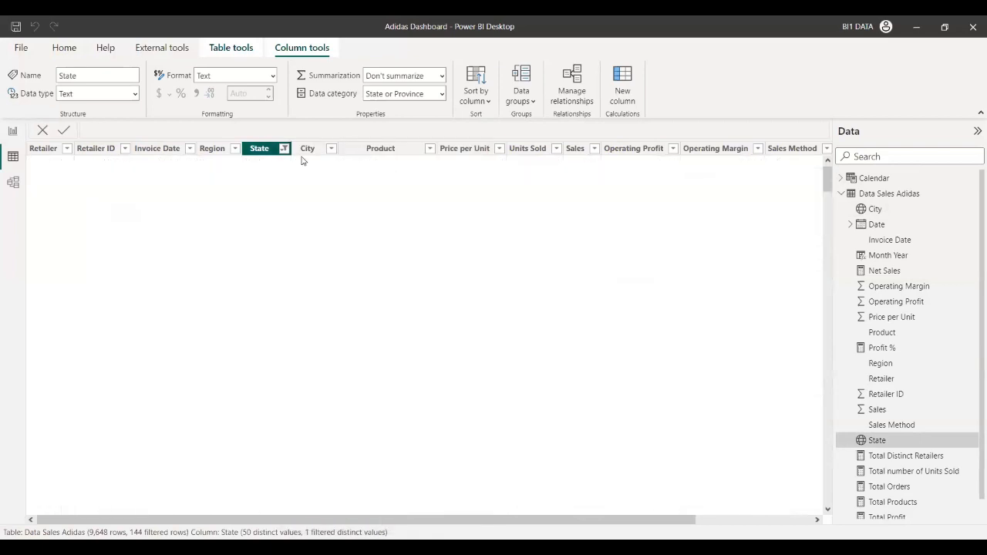
pyautogui.click(330, 148)
pyautogui.click(455, 320)
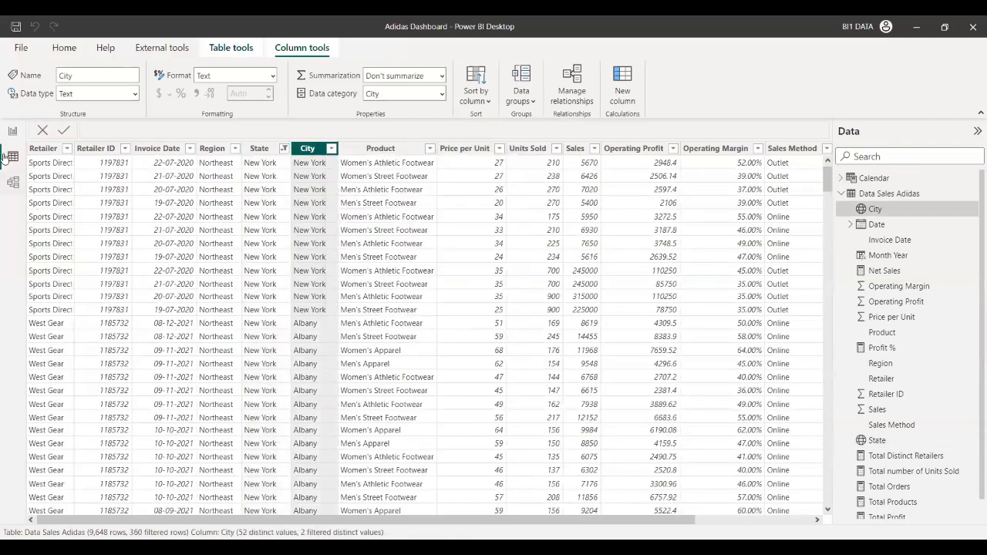
pyautogui.click(259, 148)
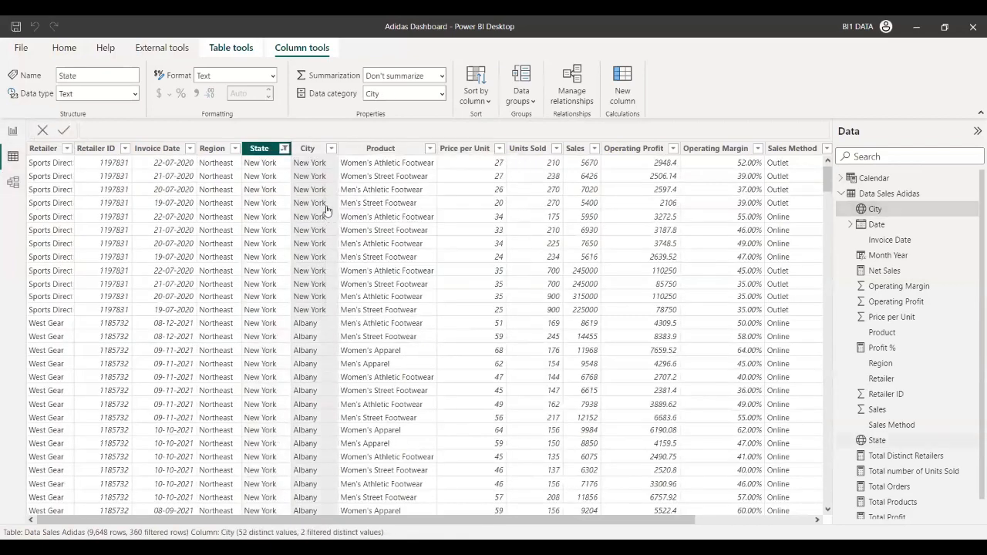
pyautogui.click(284, 148)
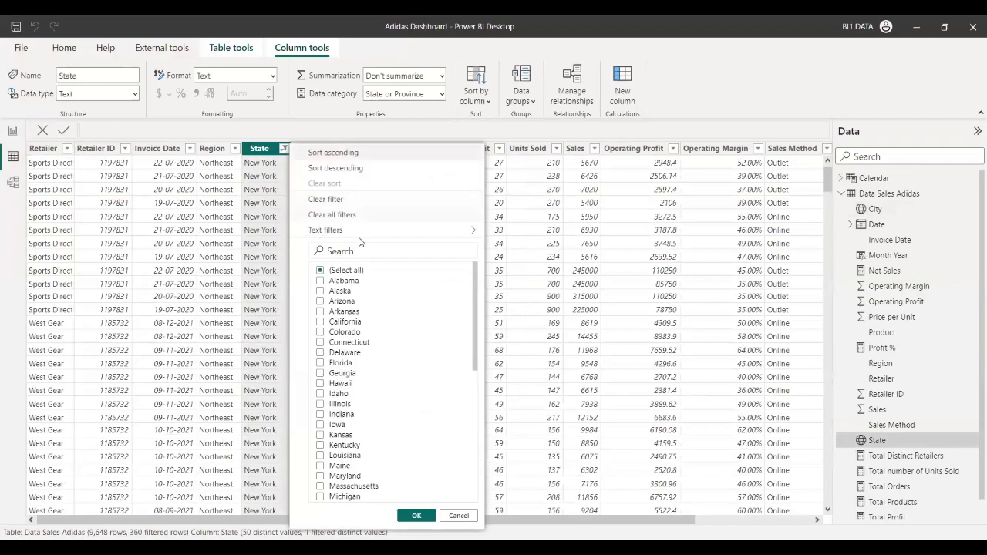
# Return to the filled map on Page 2, drill it up to the state level, and inspect New York's tooltip.
pyautogui.click(14, 132)
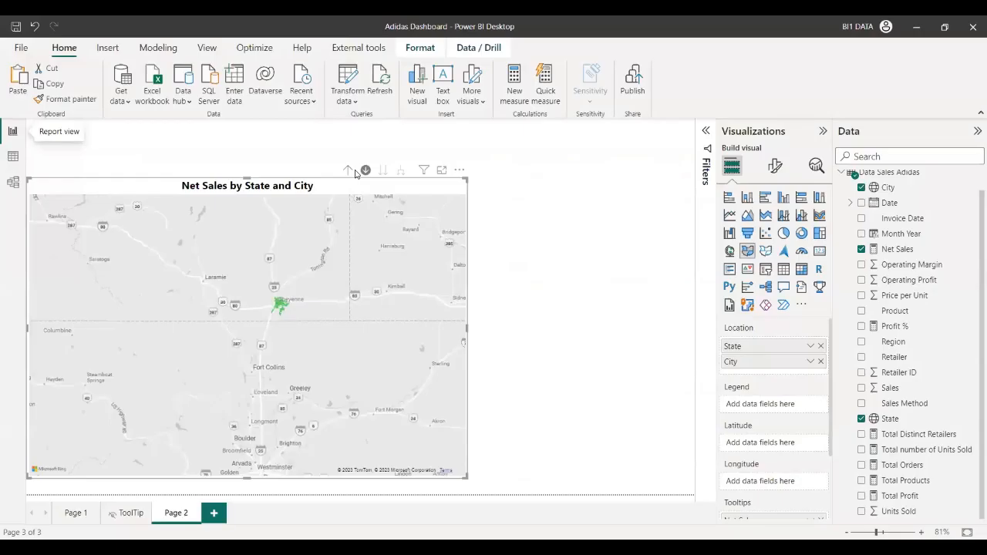
pyautogui.click(349, 171)
pyautogui.moveTo(340, 376)
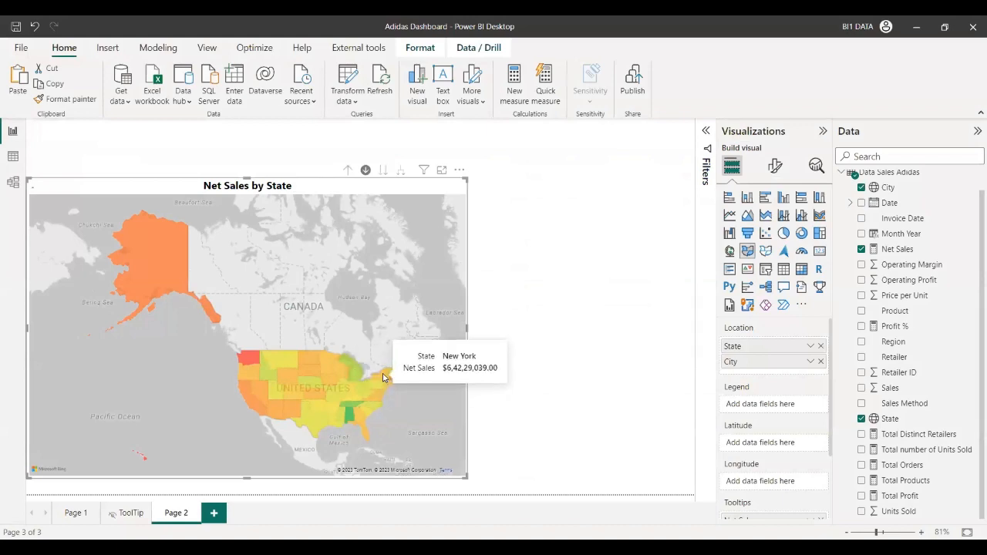
# Drill down into New York on the Net Sales filled map and examine its cities.
pyautogui.click(383, 378)
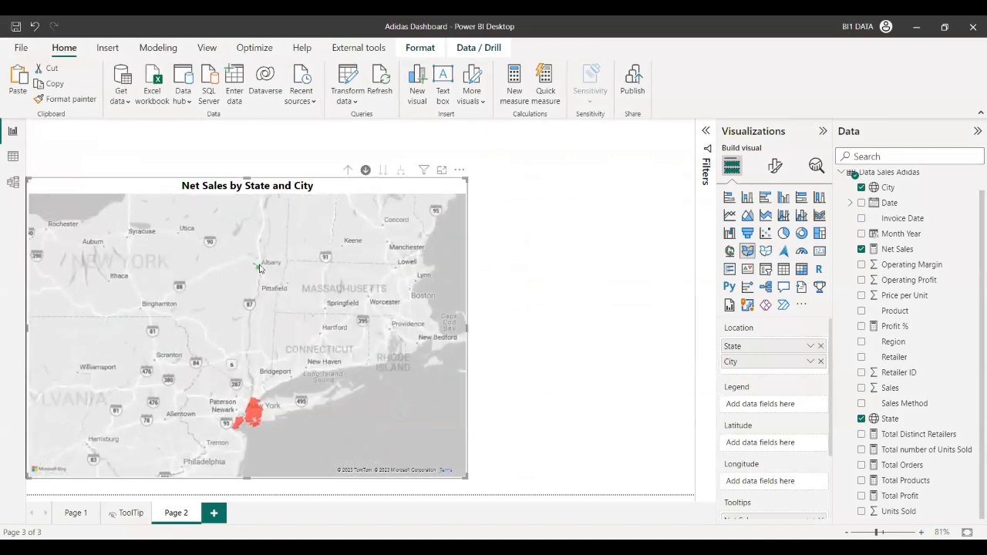
pyautogui.scroll(2, 260, 267)
pyautogui.scroll(-3, 293, 260)
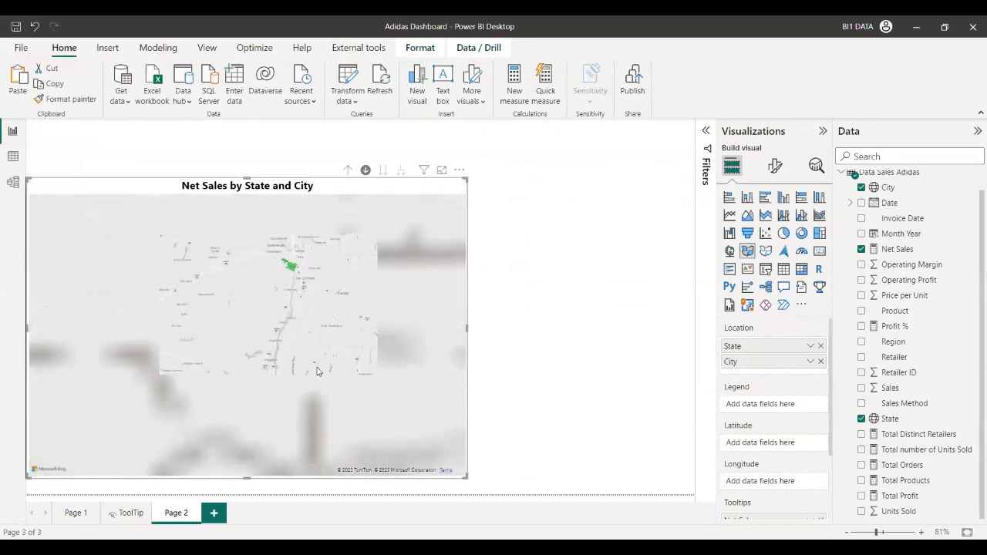
pyautogui.moveTo(249, 412); pyautogui.dragTo(213, 314)
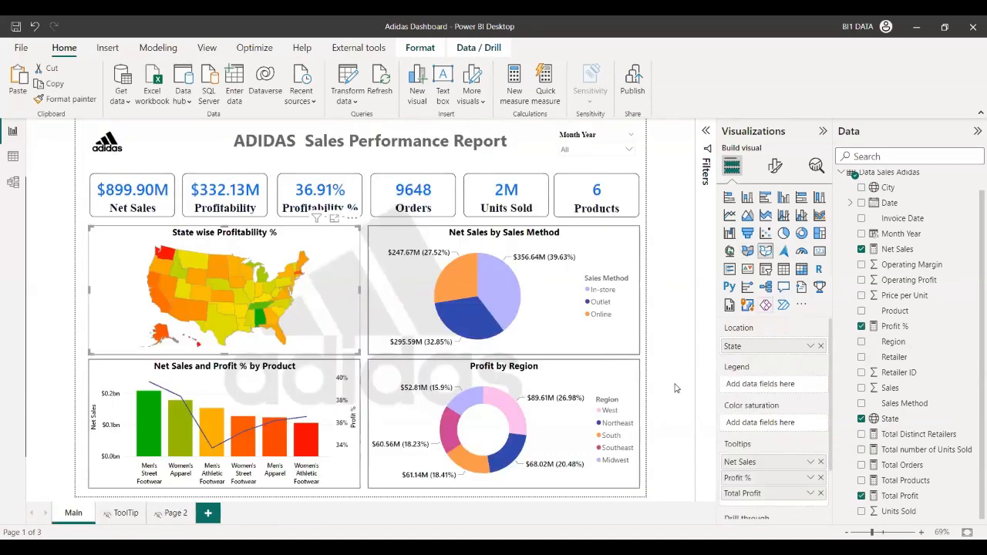
# Return to Page 2 and review the preview features in the global options, including the Shape map and Azure map visuals.
pyautogui.click(172, 514)
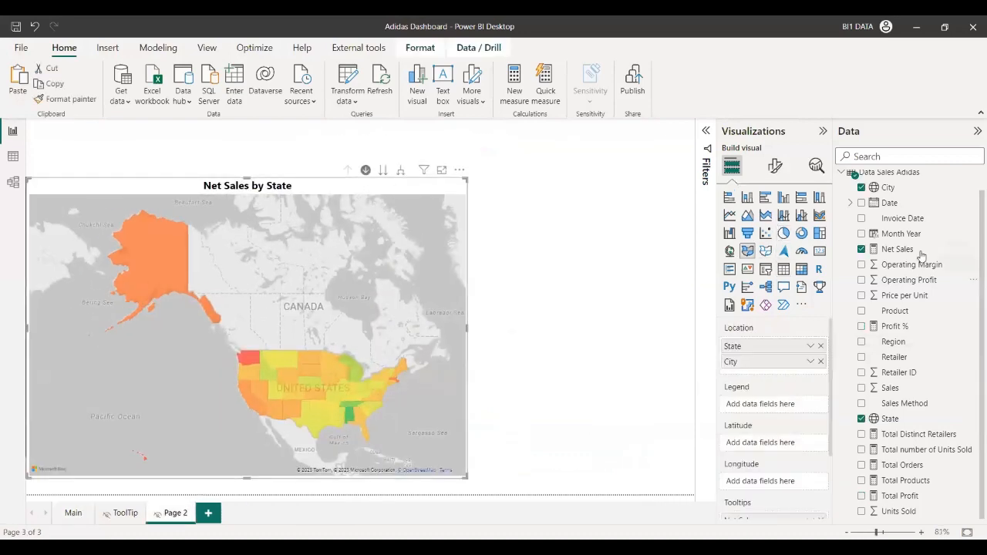
pyautogui.click(28, 49)
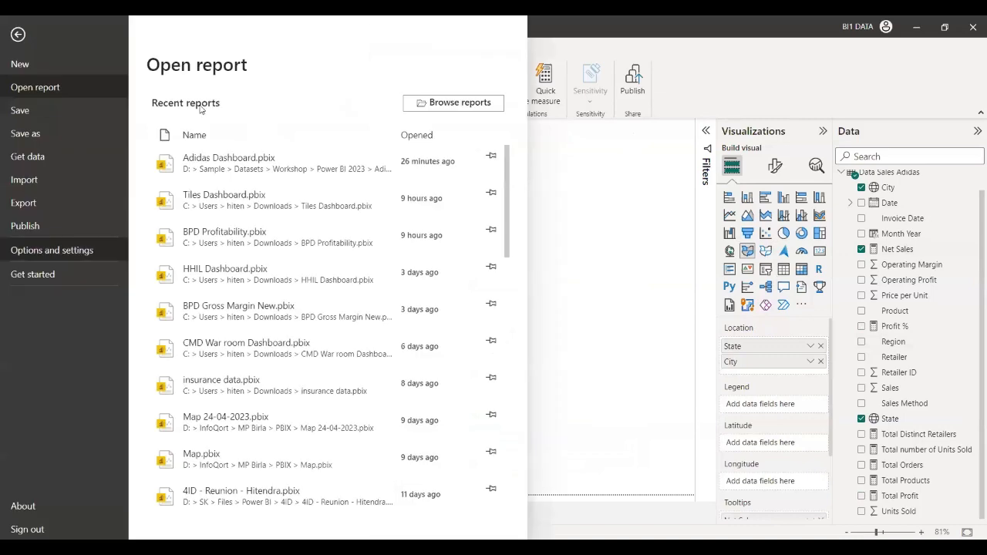
pyautogui.click(77, 251)
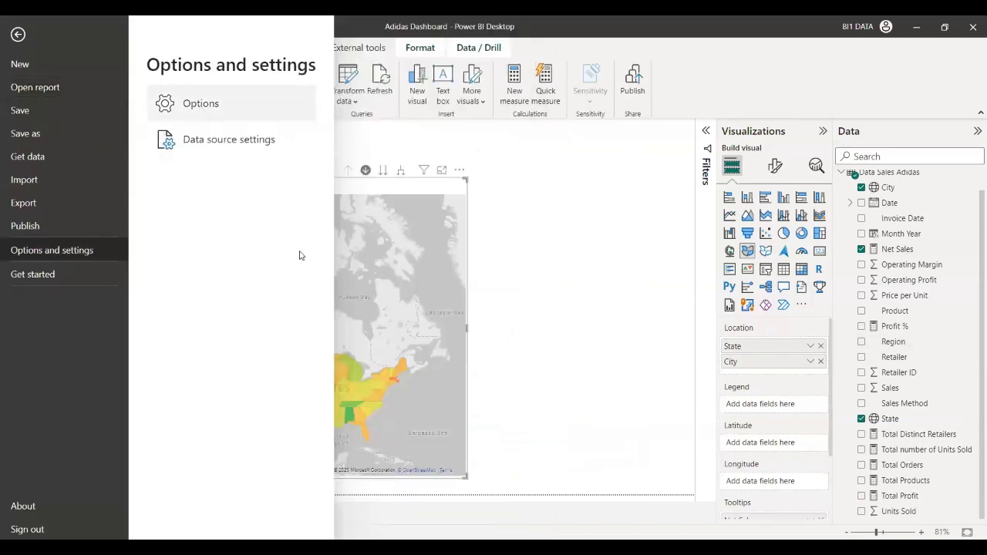
pyautogui.press('Escape')
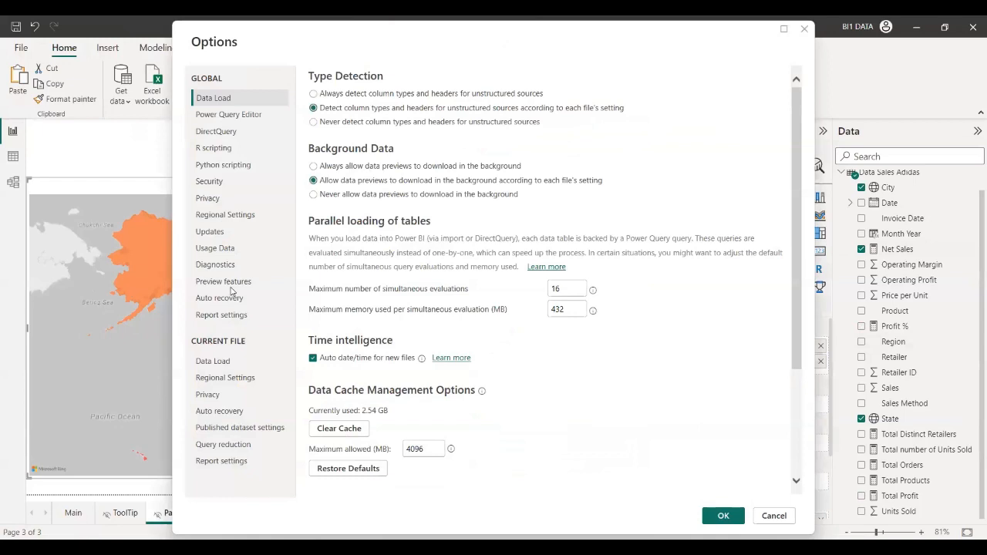
pyautogui.click(230, 283)
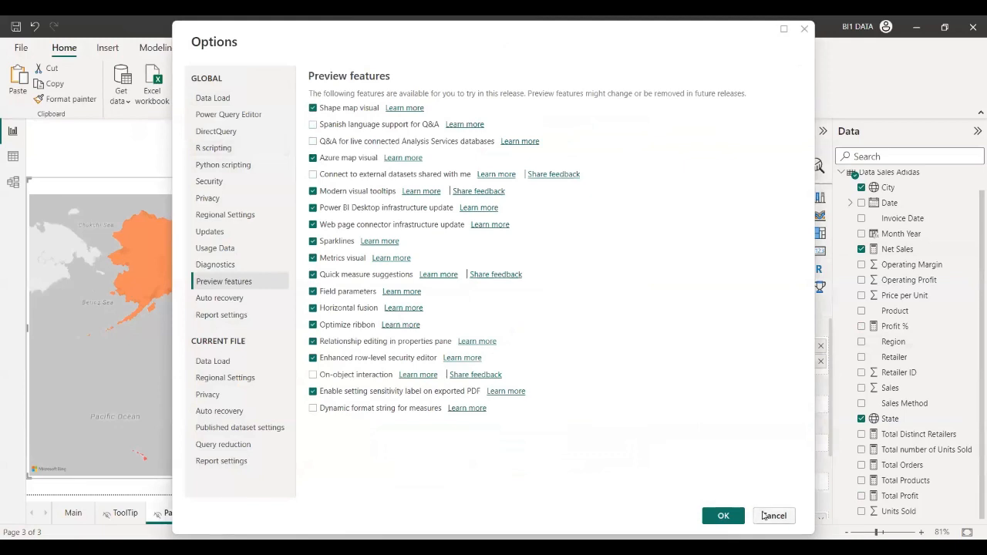
pyautogui.press('Escape')
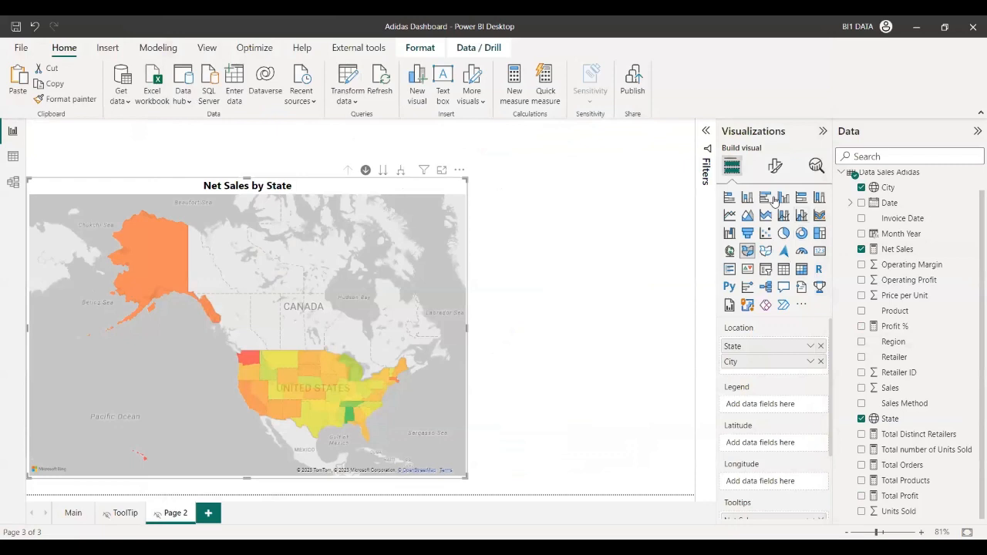
# Convert the Page 2 filled map into an Azure map and turn off its bubble layer.
pyautogui.moveTo(787, 239); pyautogui.dragTo(780, 240)
pyautogui.click(784, 251)
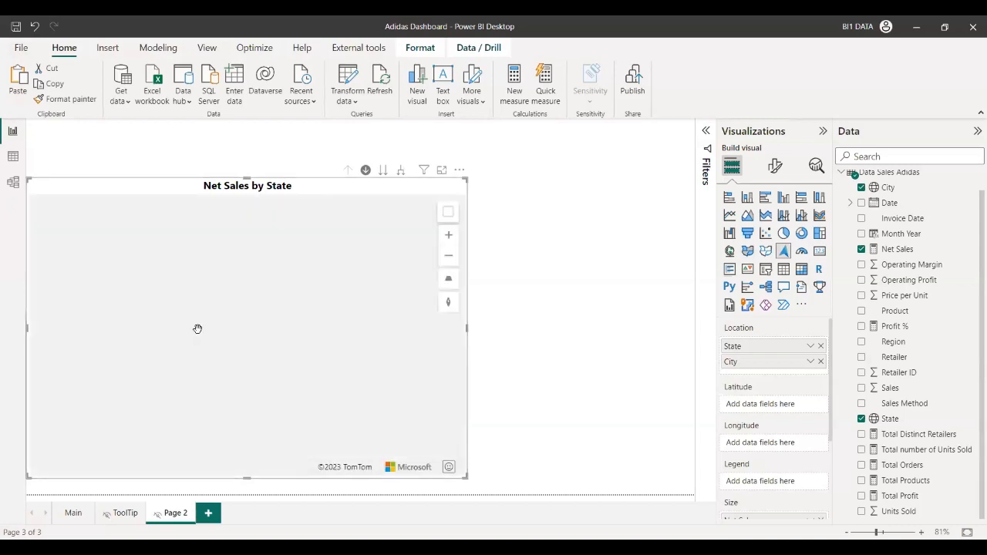
pyautogui.click(776, 166)
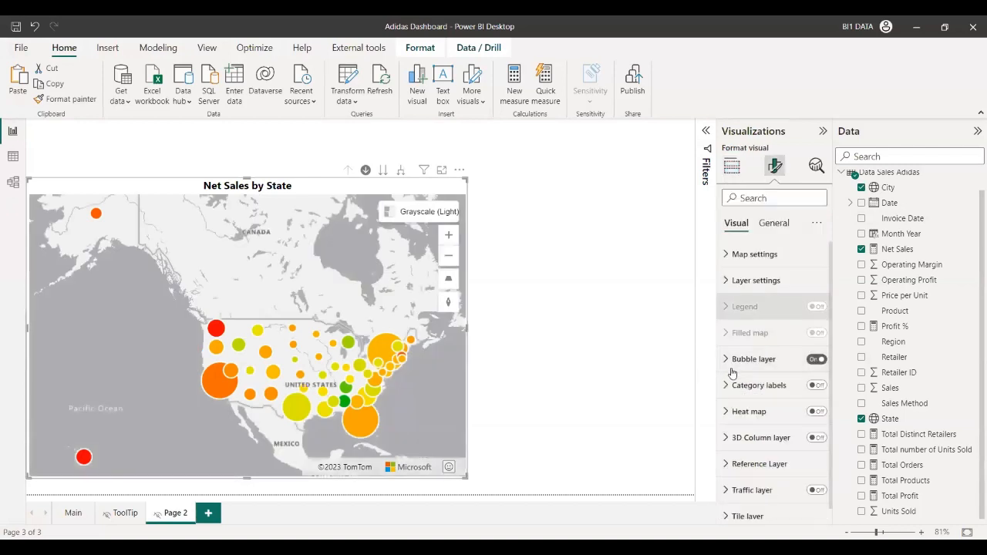
pyautogui.click(815, 360)
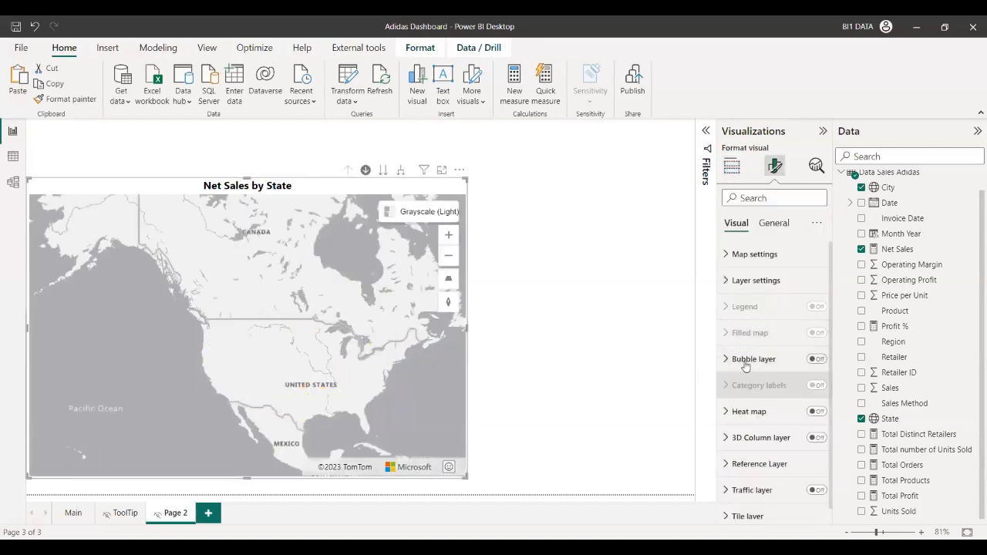
# Remove Net Sales from the Azure map's size and turn on its filled map layer.
pyautogui.click(732, 166)
pyautogui.scroll(-3, 810, 440)
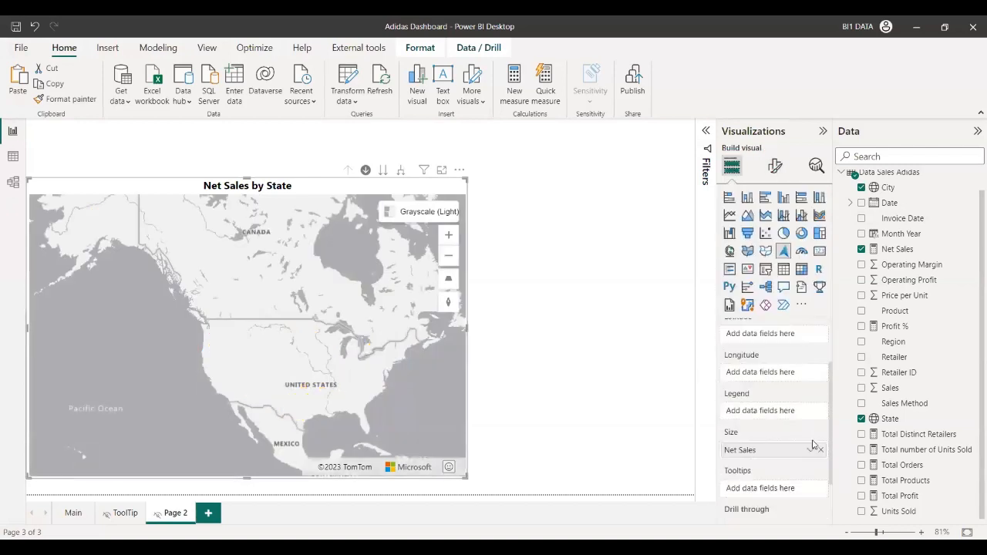
pyautogui.click(822, 431)
pyautogui.click(775, 166)
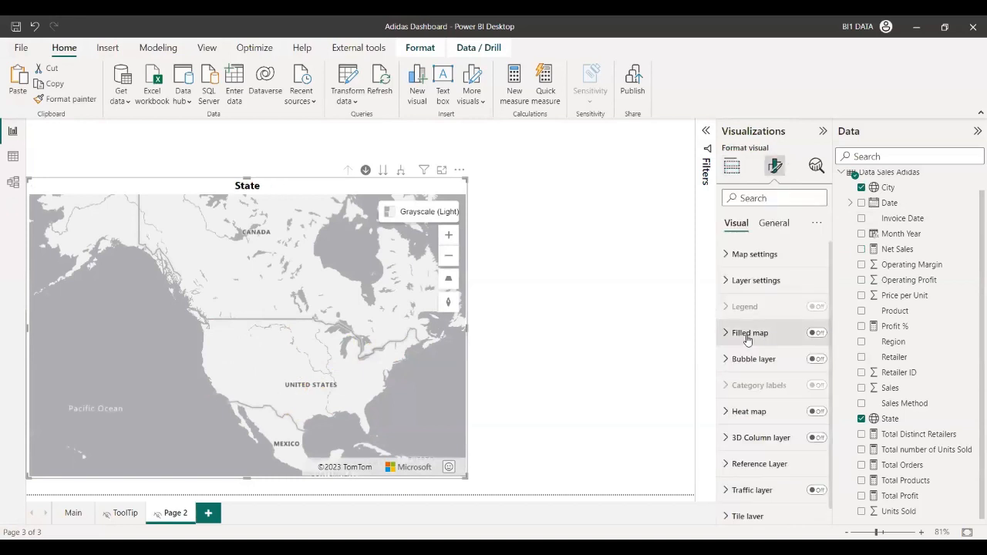
pyautogui.click(816, 332)
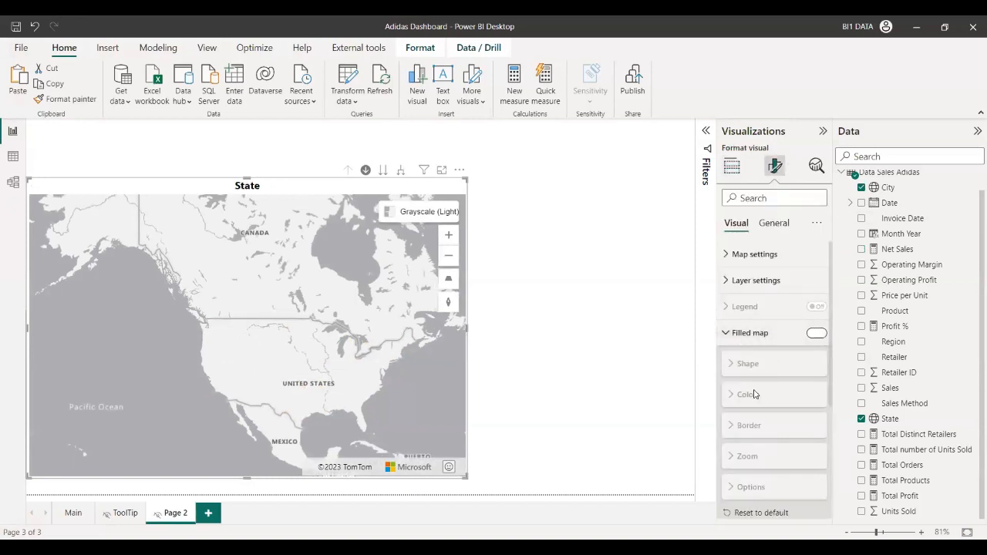
pyautogui.click(748, 436)
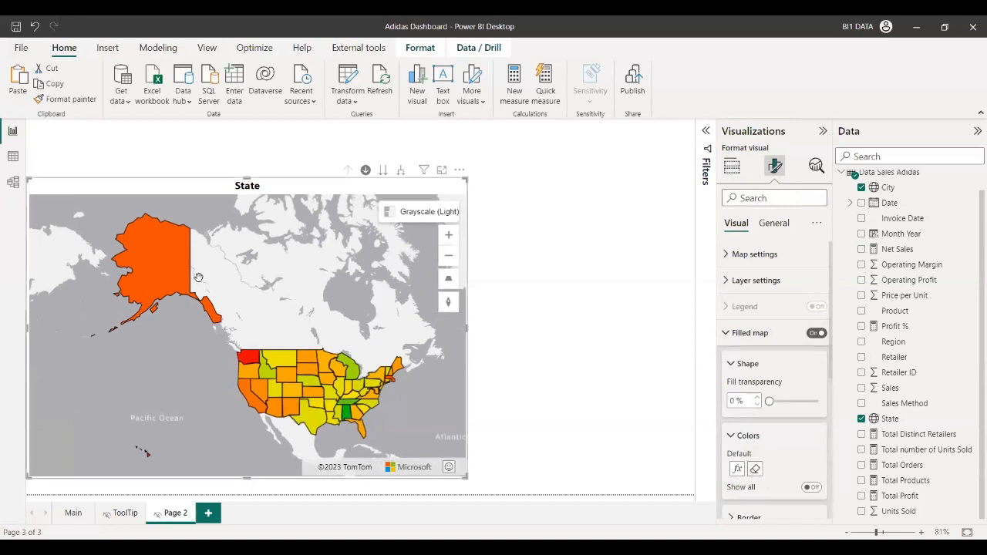
pyautogui.moveTo(242, 345); pyautogui.dragTo(172, 337)
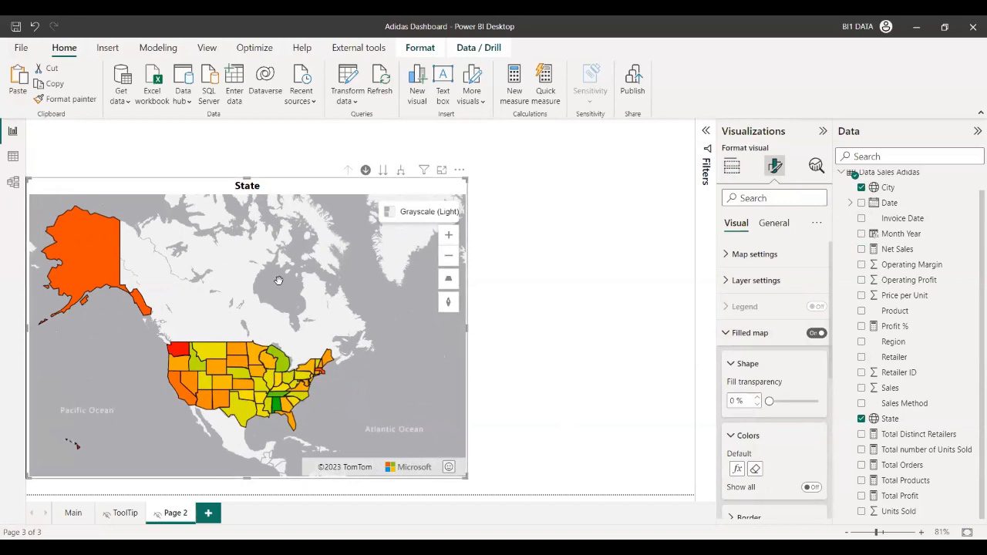
# Add a new report page directly after Main and name it Tabular.
pyautogui.click(207, 517)
pyautogui.moveTo(208, 515); pyautogui.dragTo(120, 513)
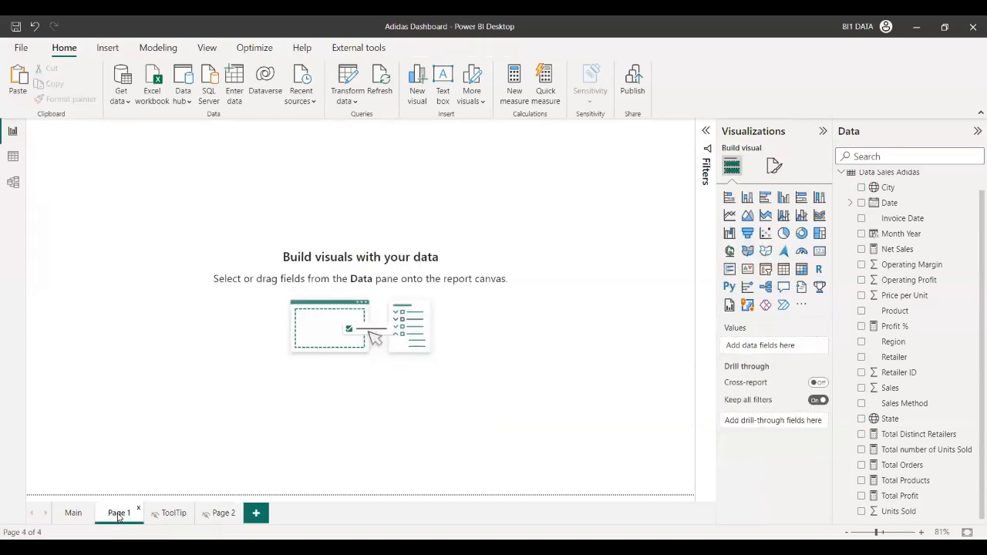
pyautogui.doubleClick(119, 514)
pyautogui.write('Tabular')
pyautogui.press('Return')
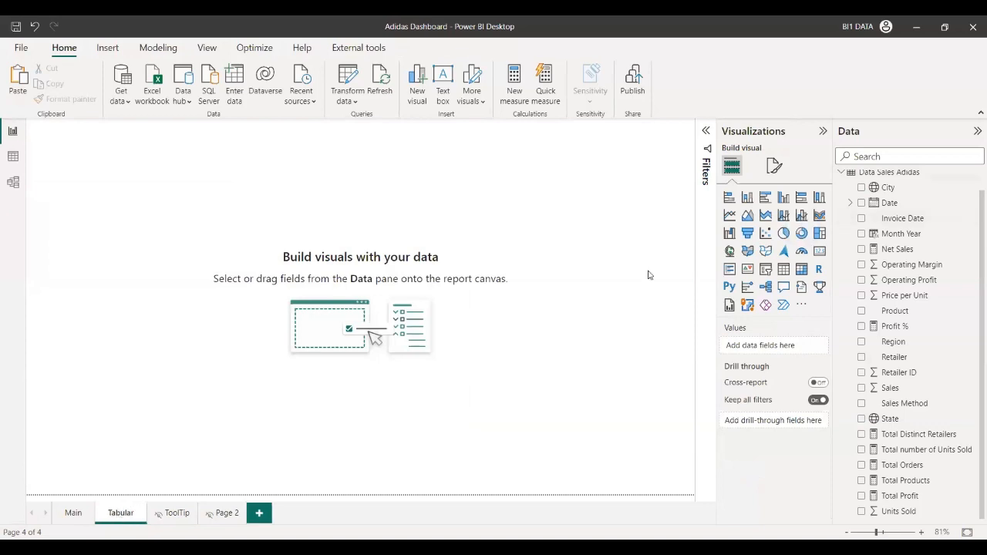
# Copy the Adidas logo, report title, Month Year slicer and six KPI cards from Main onto the Tabular page.
pyautogui.click(60, 523)
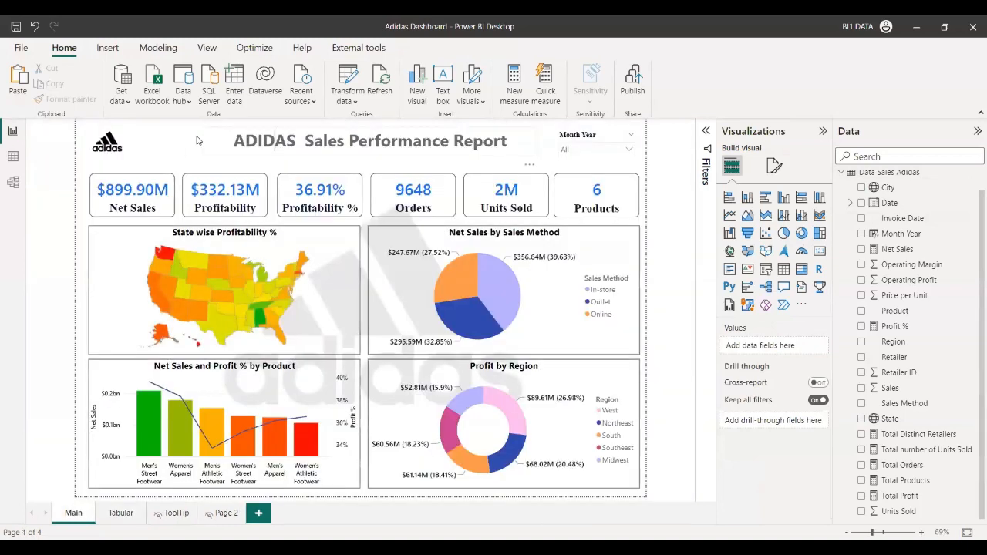
pyautogui.click(196, 140)
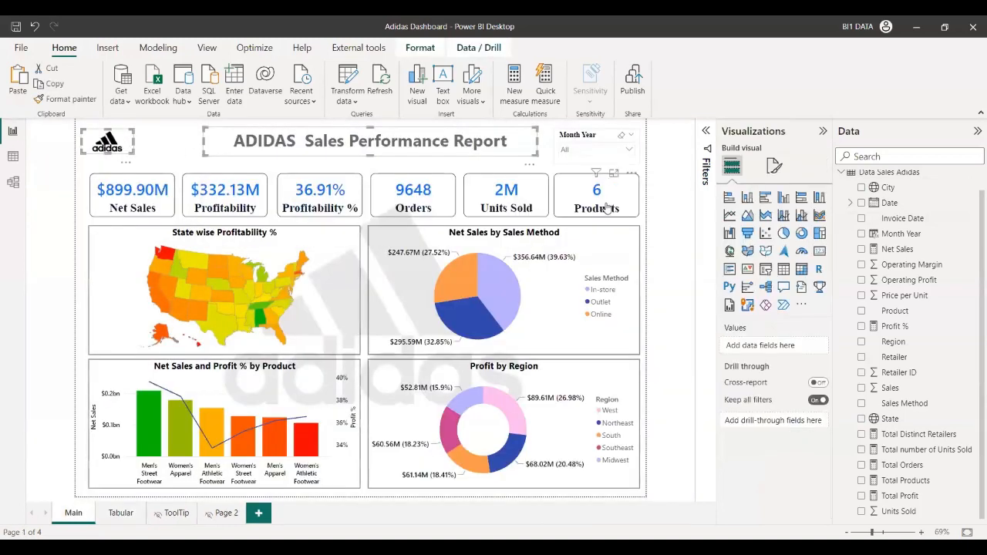
pyautogui.click(600, 149)
pyautogui.keyDown('ctrl'); pyautogui.click(600, 162); pyautogui.keyUp('ctrl')
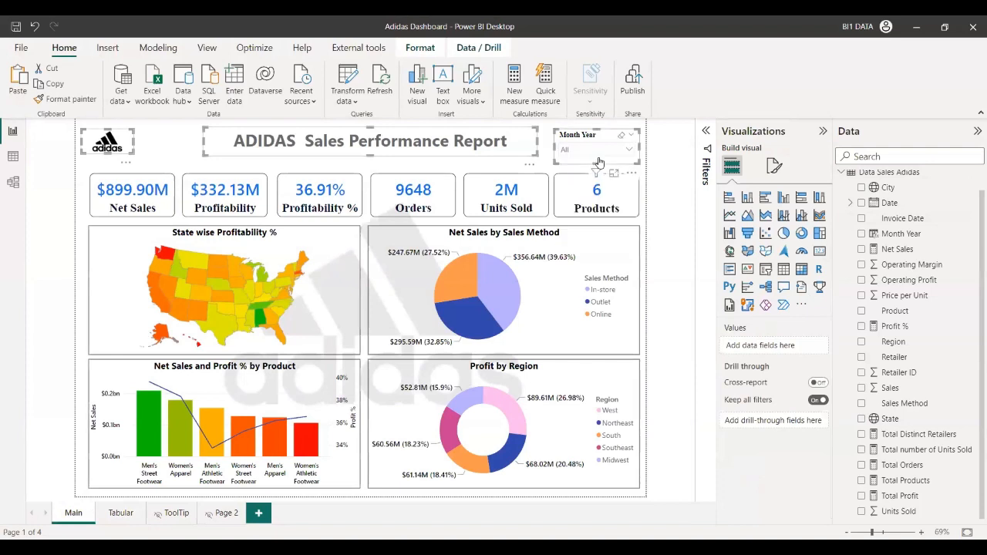
pyautogui.keyDown('ctrl'); pyautogui.click(136, 205); pyautogui.keyUp('ctrl')
pyautogui.keyDown('ctrl'); pyautogui.click(224, 202); pyautogui.keyUp('ctrl')
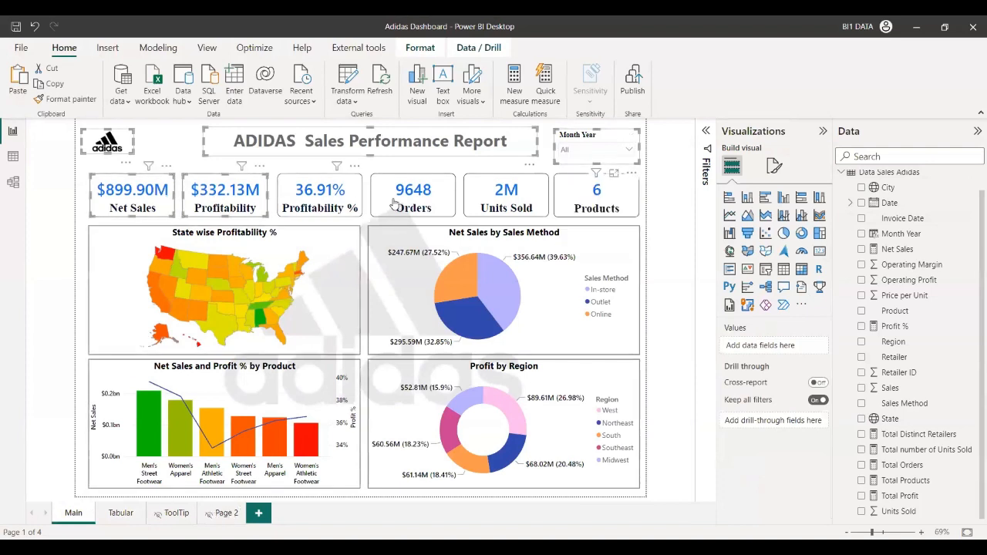
pyautogui.keyDown('ctrl'); pyautogui.click(393, 203); pyautogui.keyUp('ctrl')
pyautogui.keyDown('ctrl'); pyautogui.click(506, 199); pyautogui.keyUp('ctrl')
pyautogui.keyDown('ctrl'); pyautogui.click(597, 199); pyautogui.keyUp('ctrl')
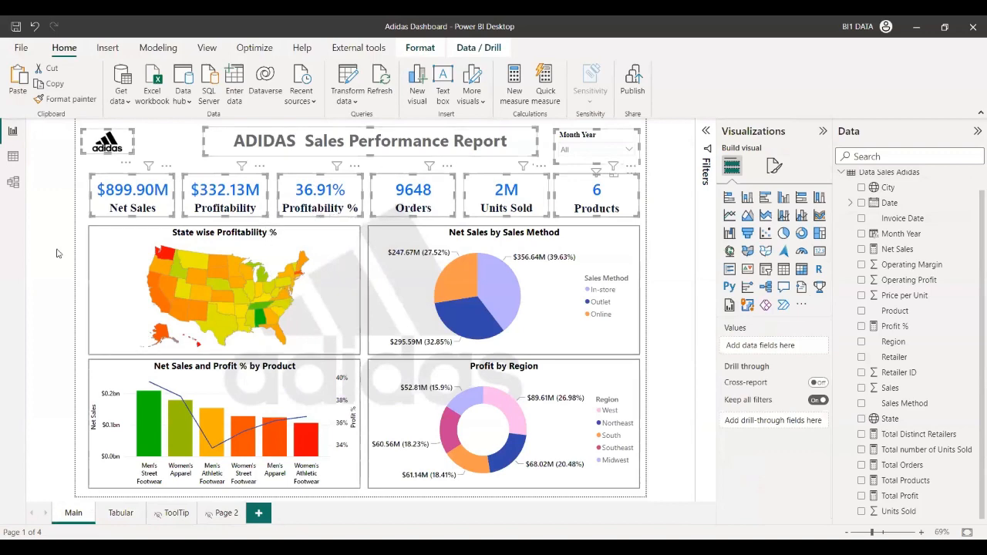
pyautogui.click(213, 521)
pyautogui.click(115, 514)
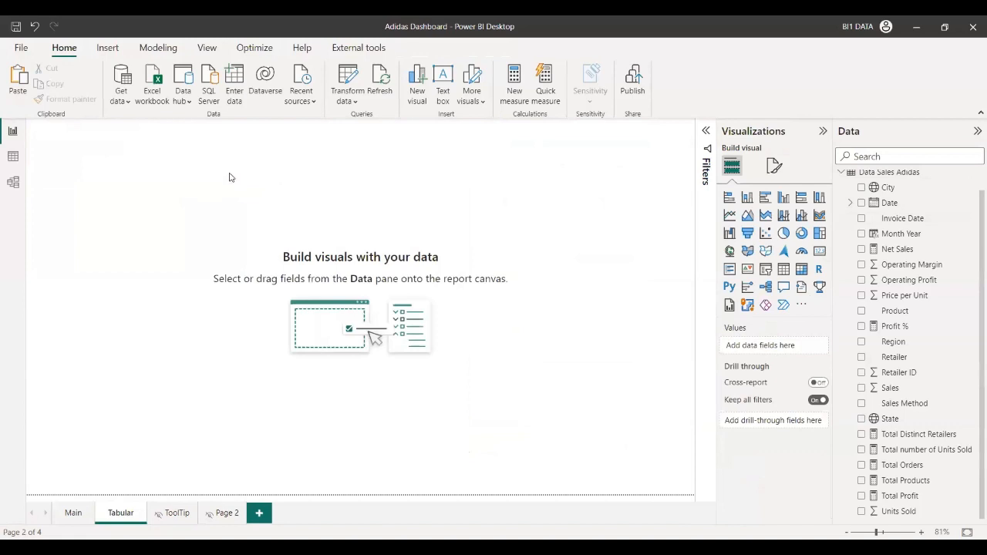
pyautogui.hotkey('ctrl', 'v')
pyautogui.click(617, 307)
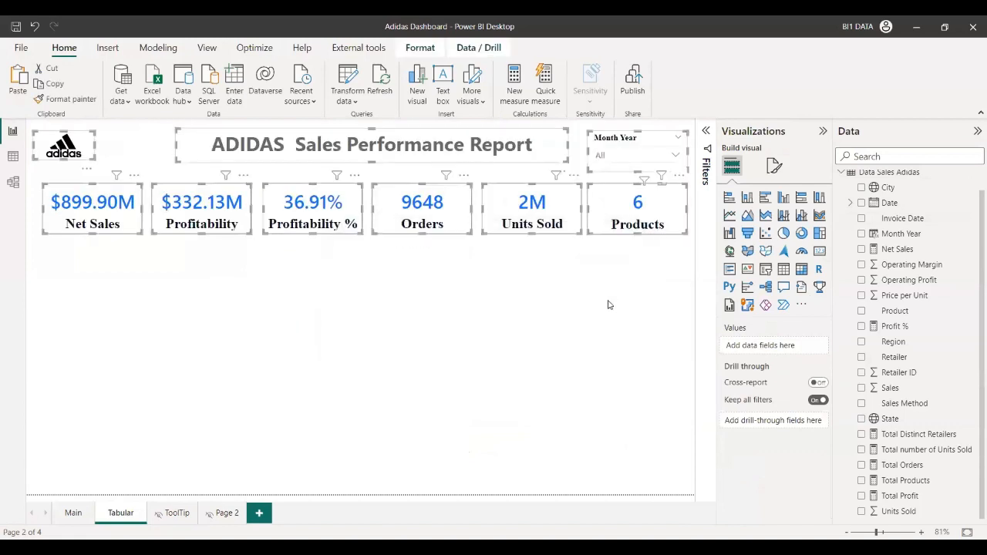
pyautogui.click(422, 312)
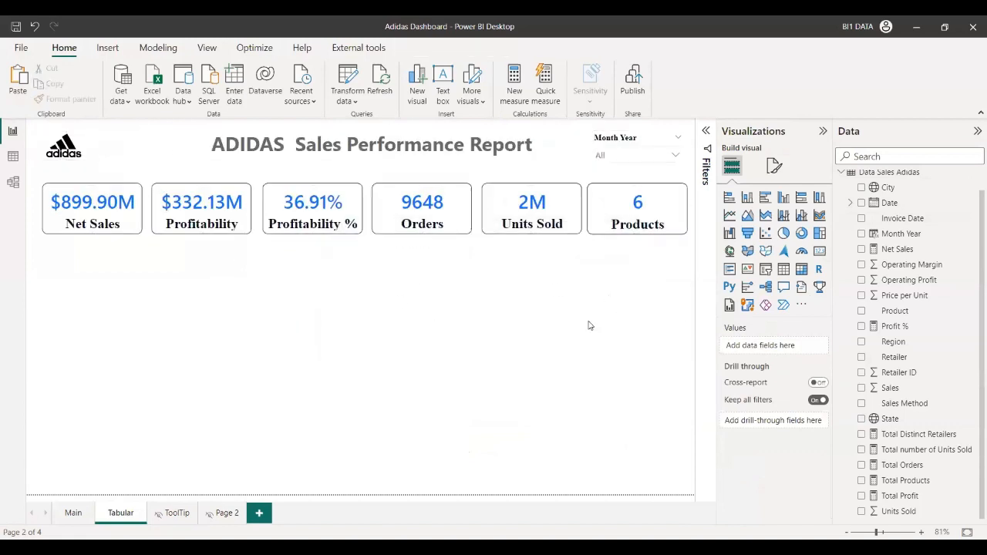
# Return to the Main page and delete the Tabular page.
pyautogui.click(80, 517)
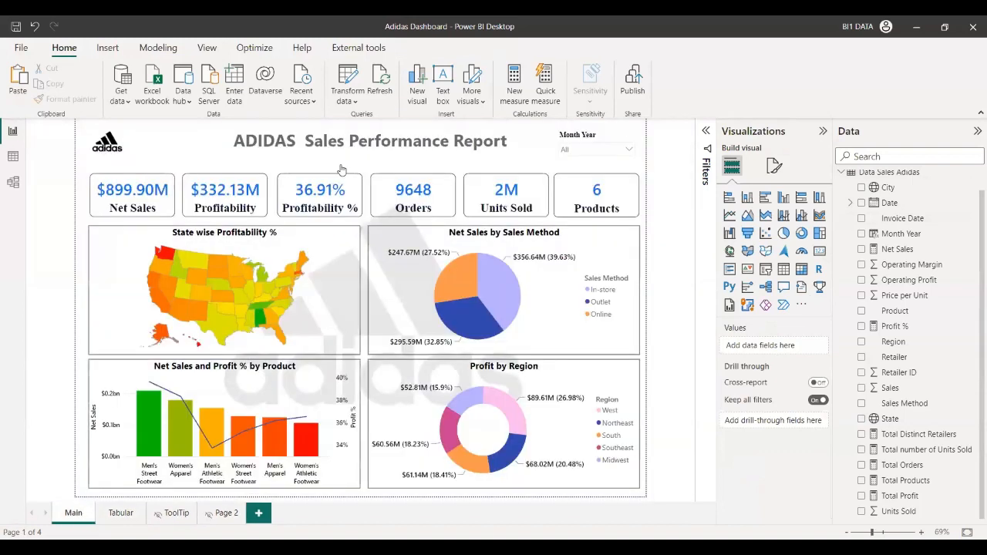
pyautogui.click(774, 166)
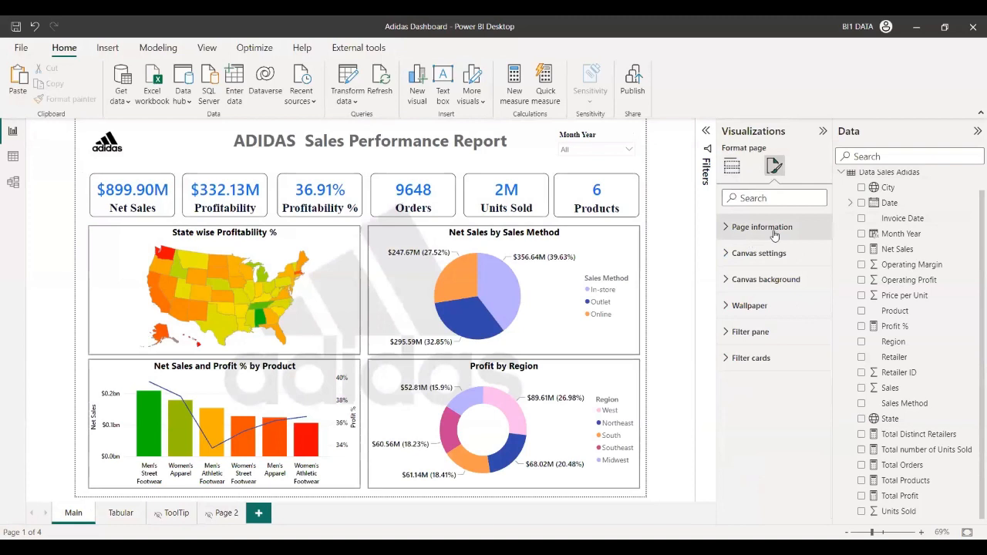
pyautogui.rightClick(110, 514)
pyautogui.click(322, 469)
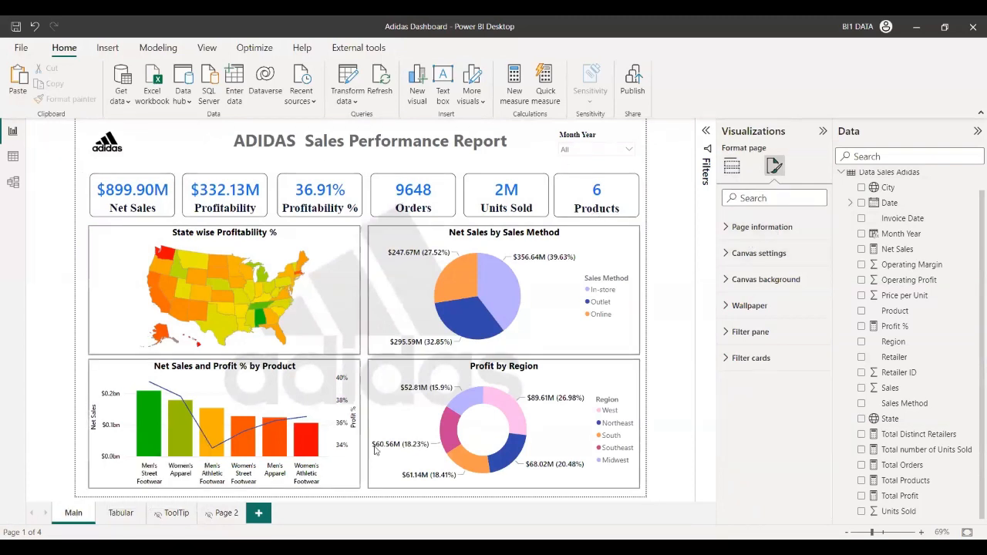
pyautogui.click(555, 310)
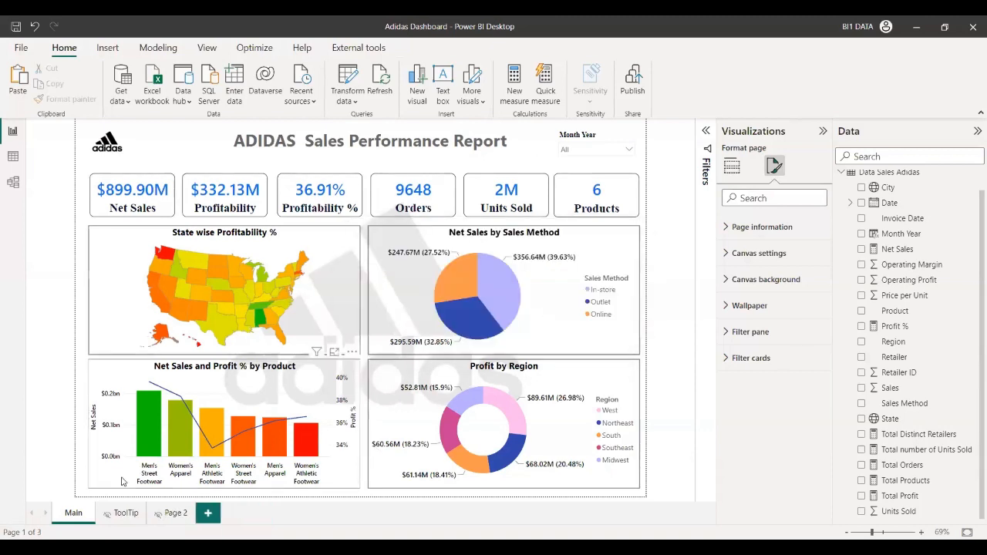
# Duplicate the Main page and rename the copy as Tabular.
pyautogui.rightClick(71, 513)
pyautogui.click(117, 483)
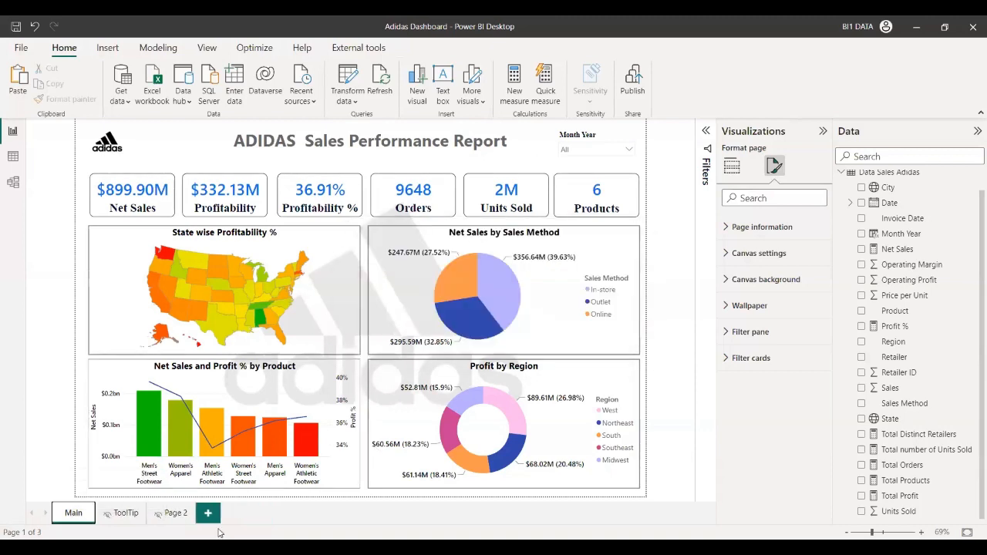
pyautogui.doubleClick(130, 512)
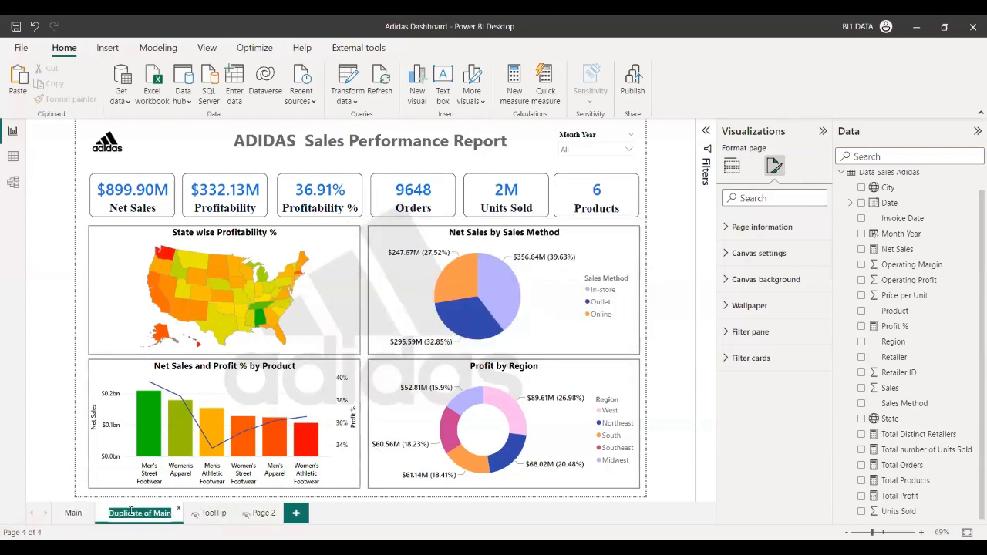
pyautogui.write('Tabular')
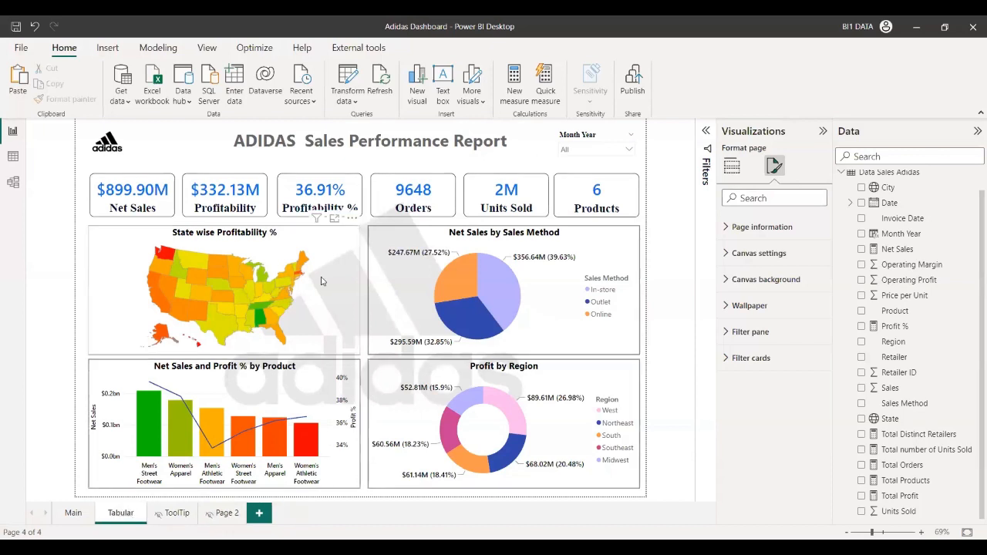
# Delete the state map, sales method pie, product combo chart and region donut chart from the Tabular page.
pyautogui.click(325, 240)
pyautogui.keyDown('ctrl'); pyautogui.click(414, 383); pyautogui.keyUp('ctrl')
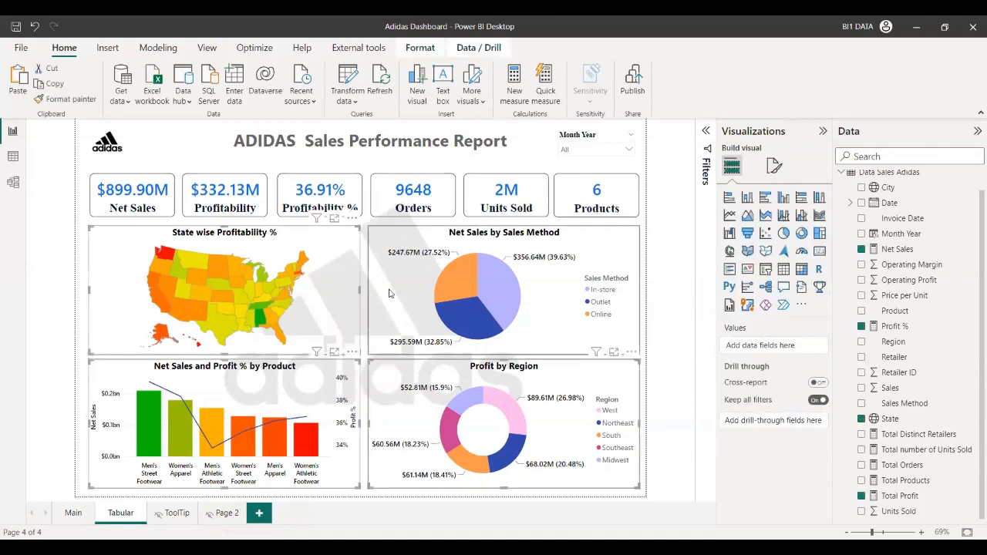
pyautogui.keyDown('ctrl'); pyautogui.click(391, 293); pyautogui.keyUp('ctrl')
pyautogui.press('Delete')
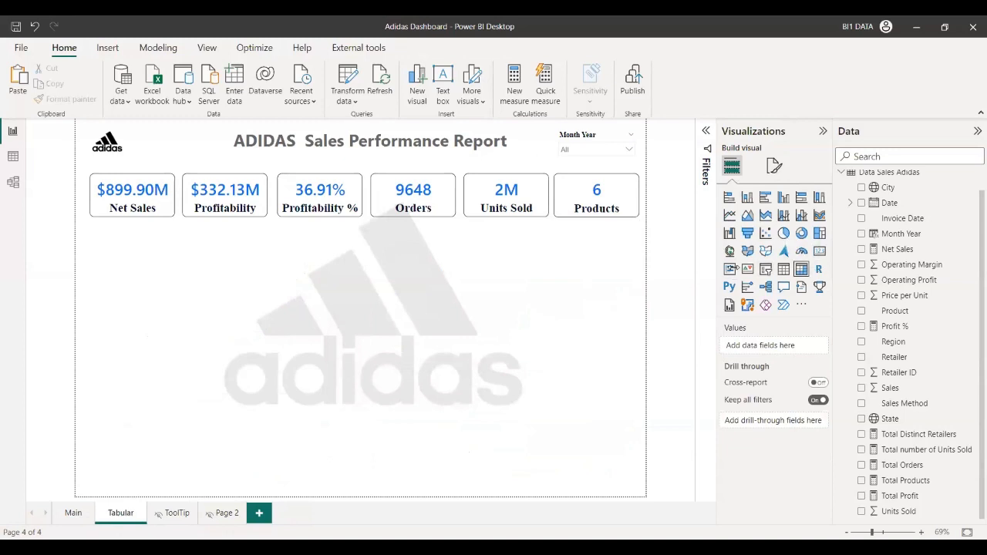
# Insert a matrix filling the area below the KPI cards, with Region, State and City as its rows.
pyautogui.click(801, 271)
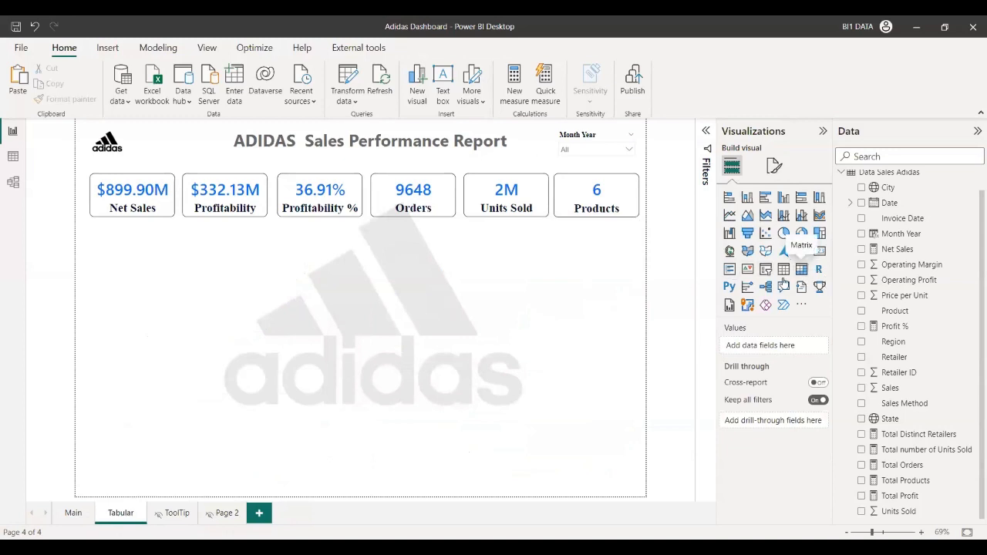
pyautogui.moveTo(145, 282); pyautogui.dragTo(145, 250)
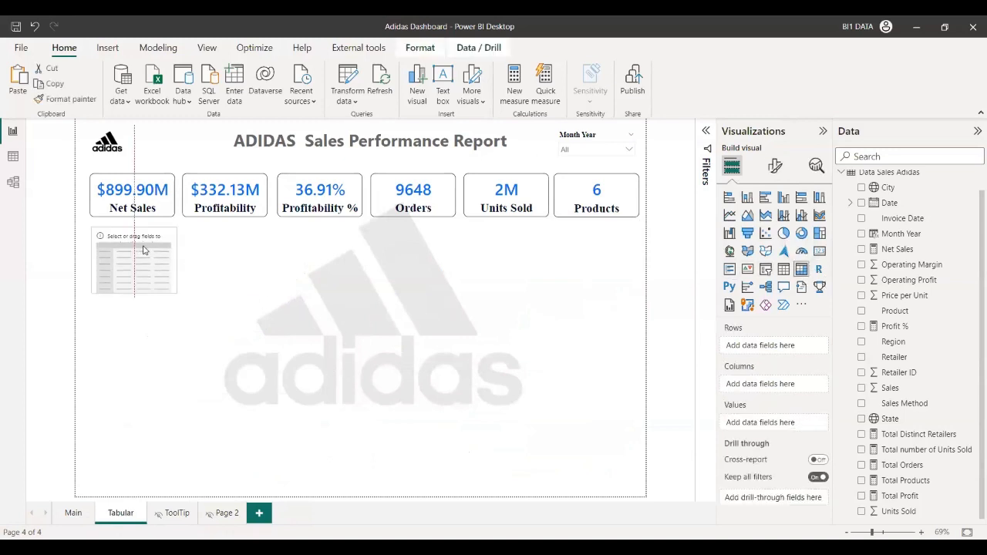
pyautogui.moveTo(175, 293); pyautogui.dragTo(635, 486)
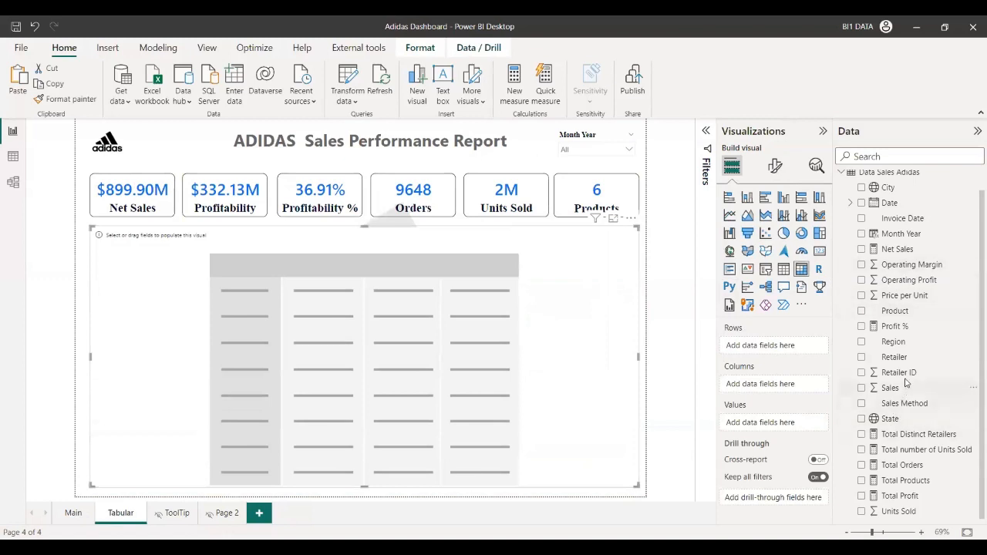
pyautogui.moveTo(901, 342); pyautogui.dragTo(769, 346)
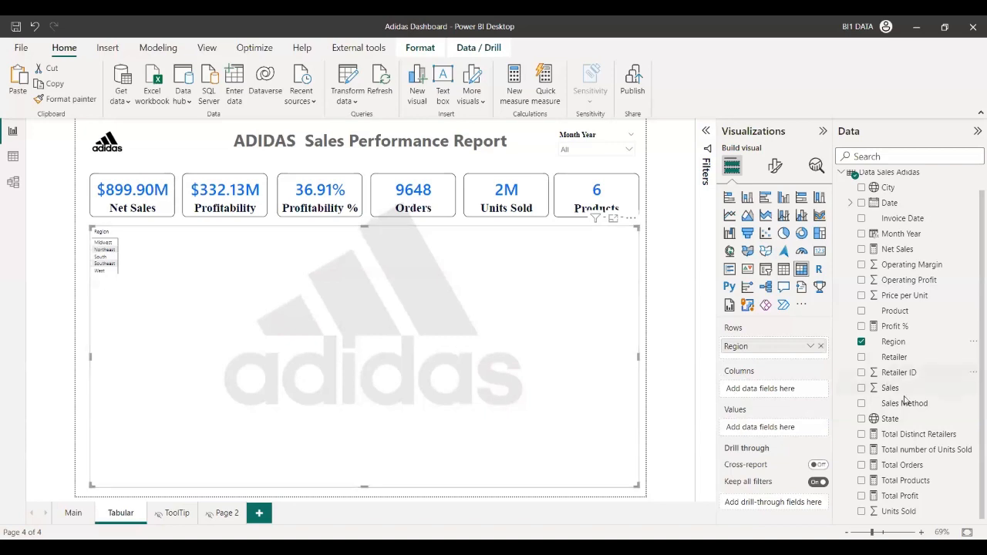
pyautogui.moveTo(903, 420); pyautogui.dragTo(779, 355)
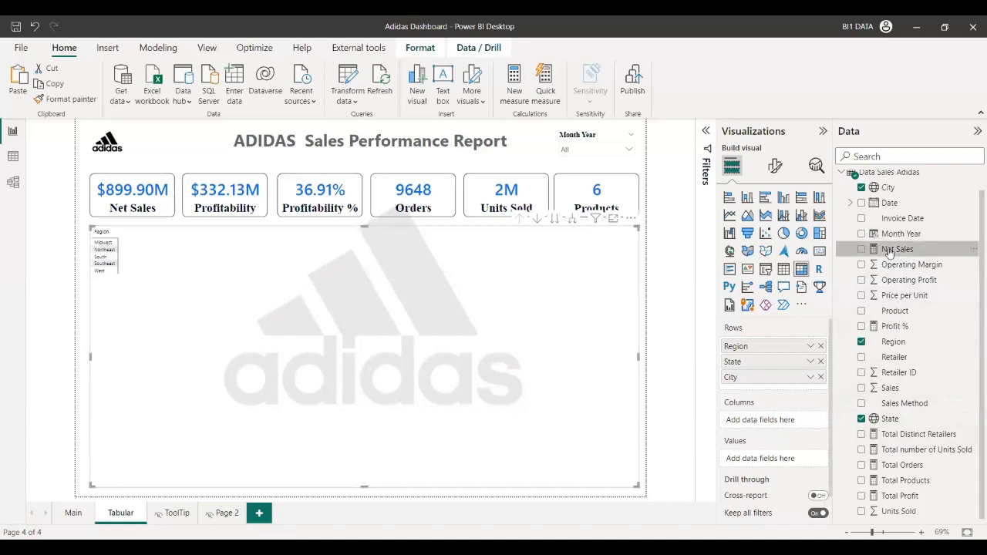
# Add Net Sales, Total Profit, Total Orders and Units Sold to the matrix values.
pyautogui.moveTo(890, 254); pyautogui.dragTo(782, 420)
pyautogui.click(898, 254)
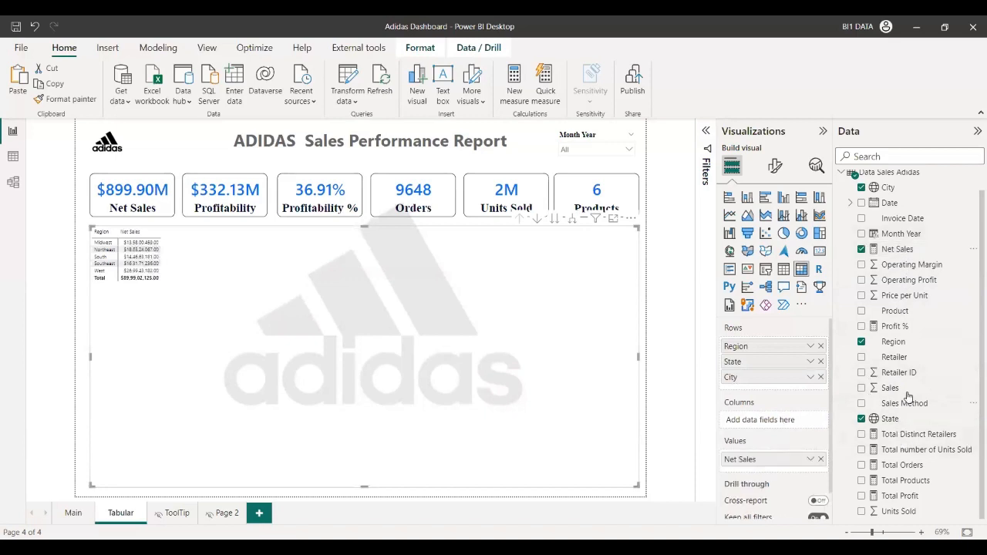
pyautogui.click(900, 496)
pyautogui.click(902, 465)
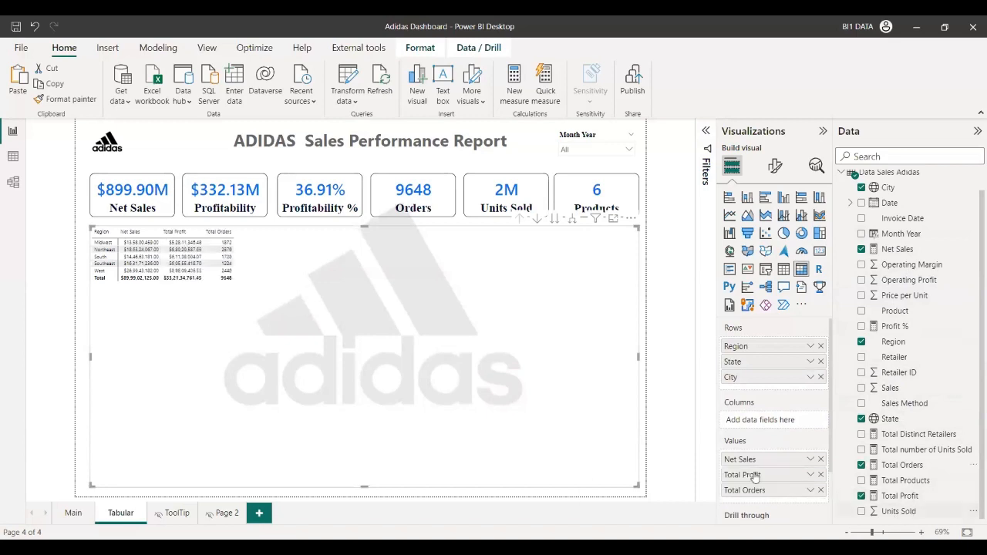
pyautogui.click(861, 511)
# Rename the Total Profit value in the matrix as Profit.
pyautogui.write('Pr')
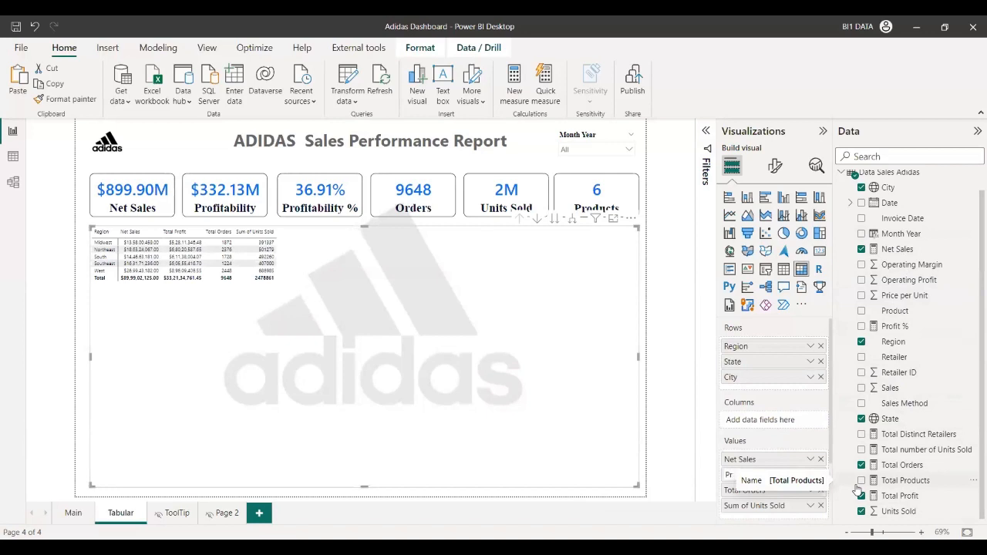
pyautogui.write('ofit')
pyautogui.press('Return')
# Rename the Total Orders value in the matrix as Orders.
pyautogui.scroll(-2, 764, 407)
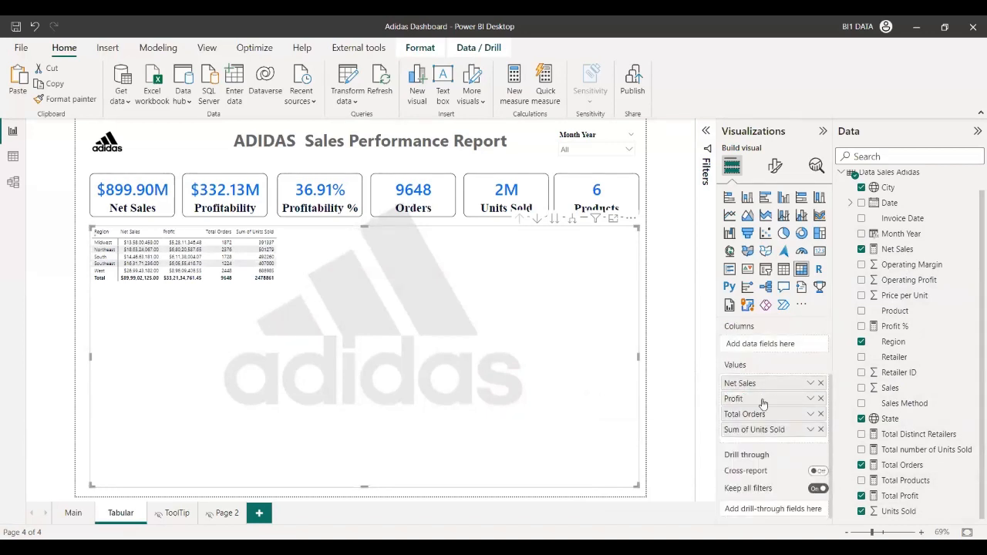
pyautogui.doubleClick(765, 415)
pyautogui.click(763, 414)
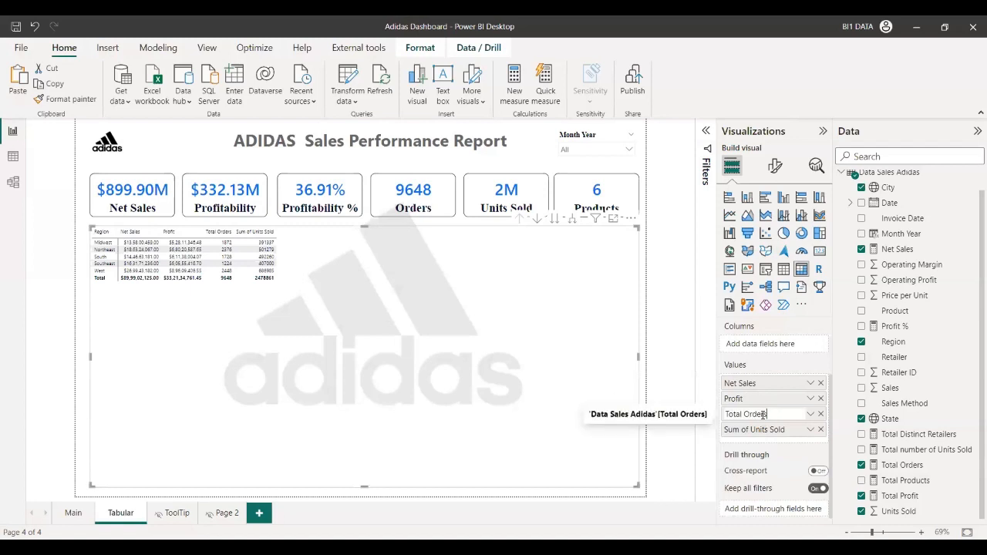
pyautogui.press('BackSpace')
pyautogui.press('BackSpace')
pyautogui.press('BackSpace')
pyautogui.press('BackSpace')
pyautogui.press('BackSpace')
pyautogui.press('BackSpace')
pyautogui.press('Return')
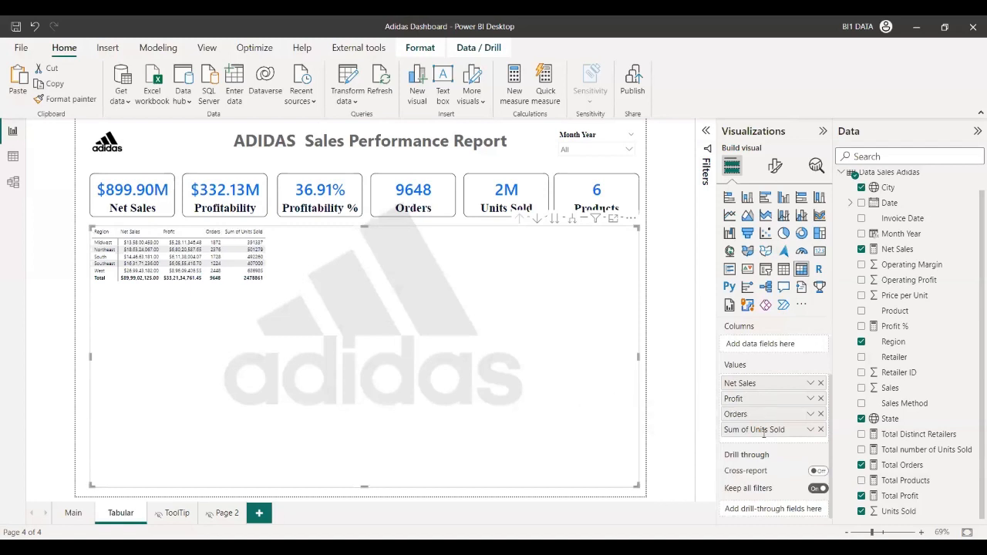
# Rename the Sum of Units Sold value as Units Sold and add Profit % to the matrix values.
pyautogui.doubleClick(764, 430)
pyautogui.click(764, 429)
pyautogui.press('BackSpace')
pyautogui.press('BackSpace')
pyautogui.press('BackSpace')
pyautogui.press('BackSpace')
pyautogui.press('BackSpace')
pyautogui.press('BackSpace')
pyautogui.press('BackSpace')
pyautogui.press('Return')
pyautogui.click(895, 328)
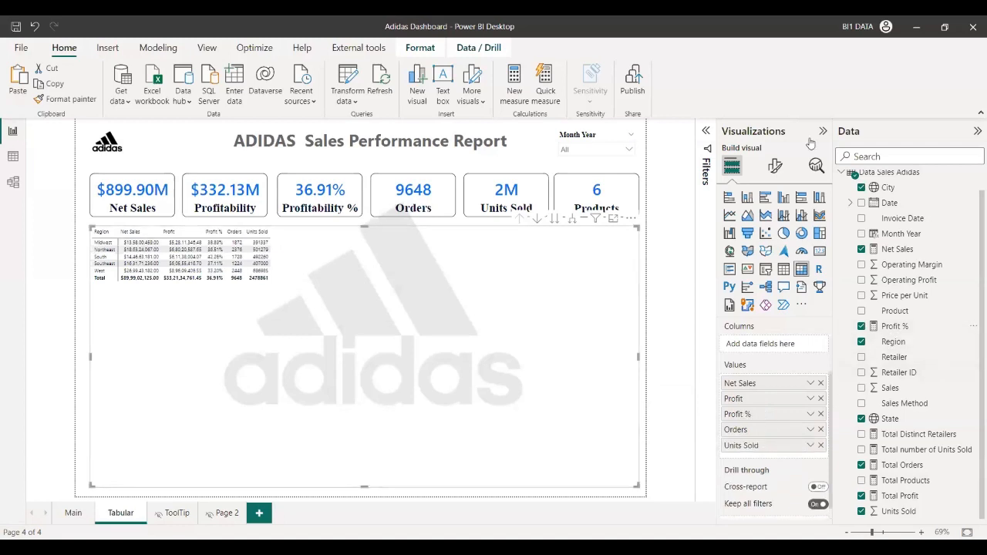
# Delete the matrix from the Tabular page.
pyautogui.click(773, 165)
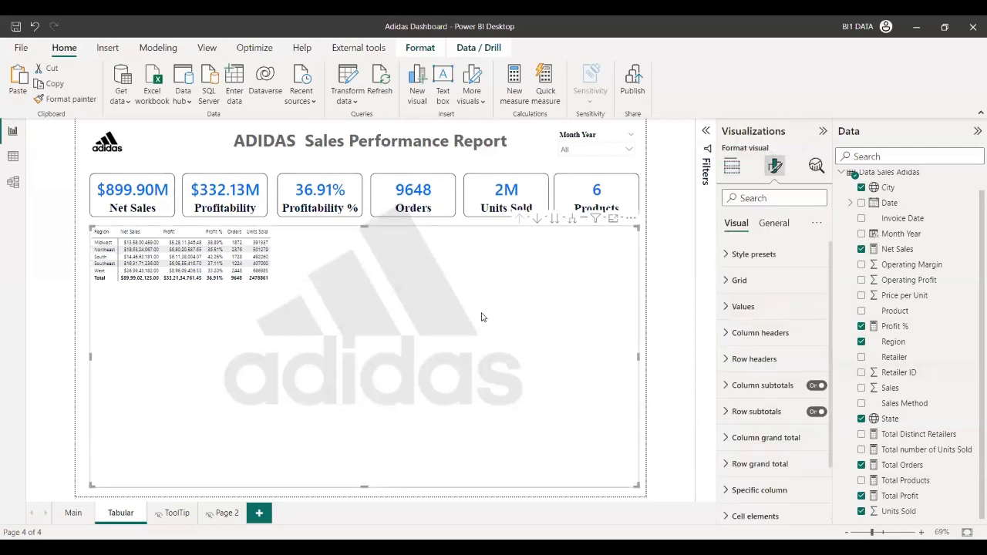
pyautogui.press('Delete')
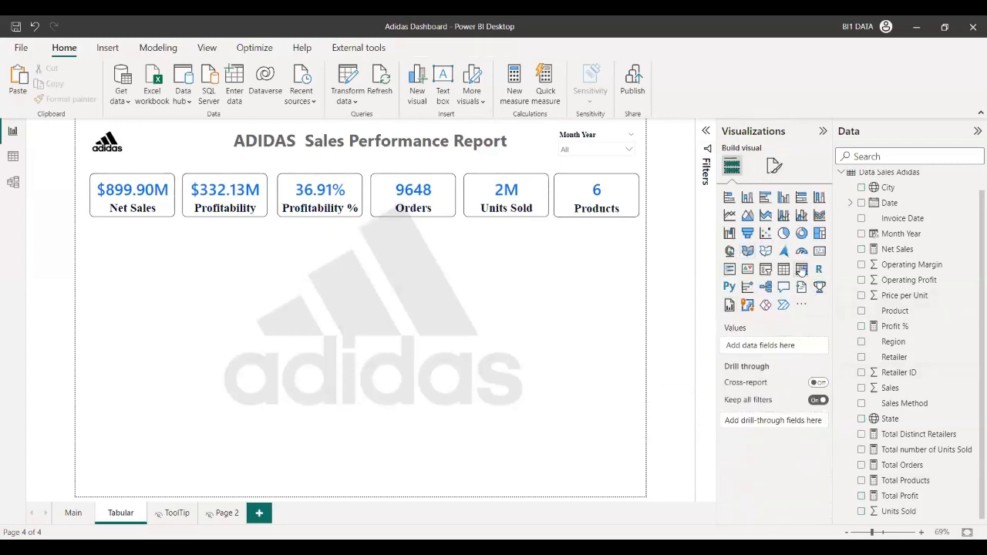
# Insert a new matrix spanning the empty area under the KPI cards, using Region, State and City as rows.
pyautogui.click(801, 269)
pyautogui.moveTo(140, 282); pyautogui.dragTo(140, 256)
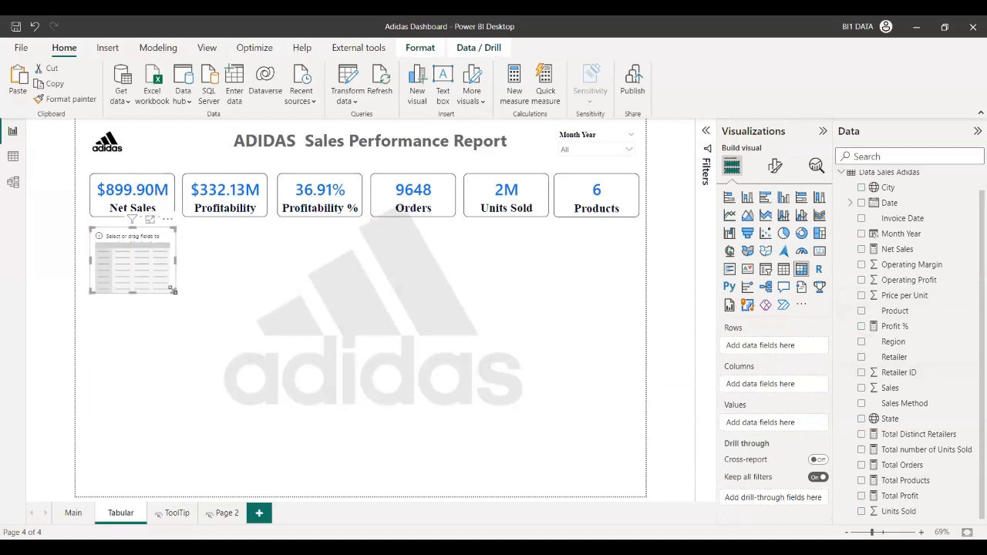
pyautogui.moveTo(173, 291); pyautogui.dragTo(636, 489)
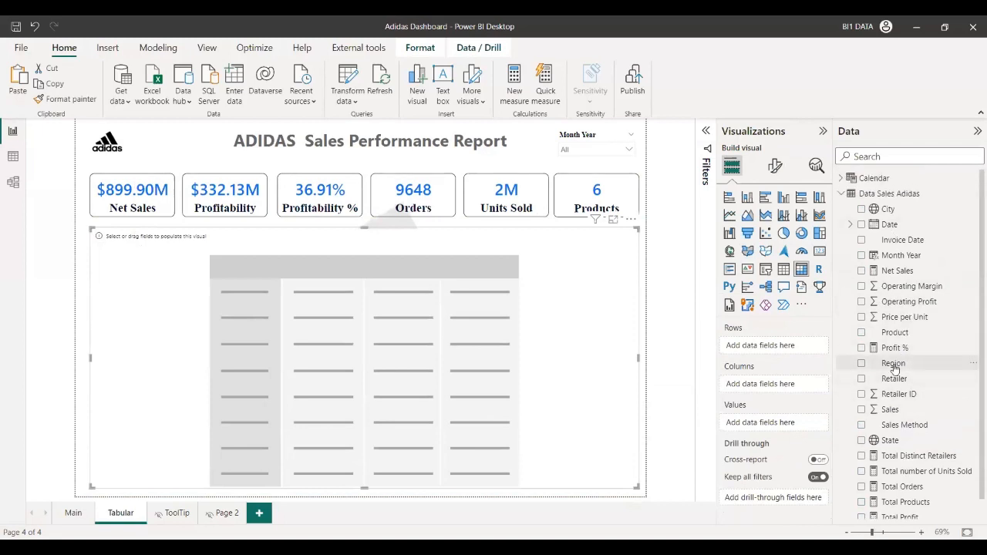
pyautogui.moveTo(894, 369); pyautogui.dragTo(817, 357)
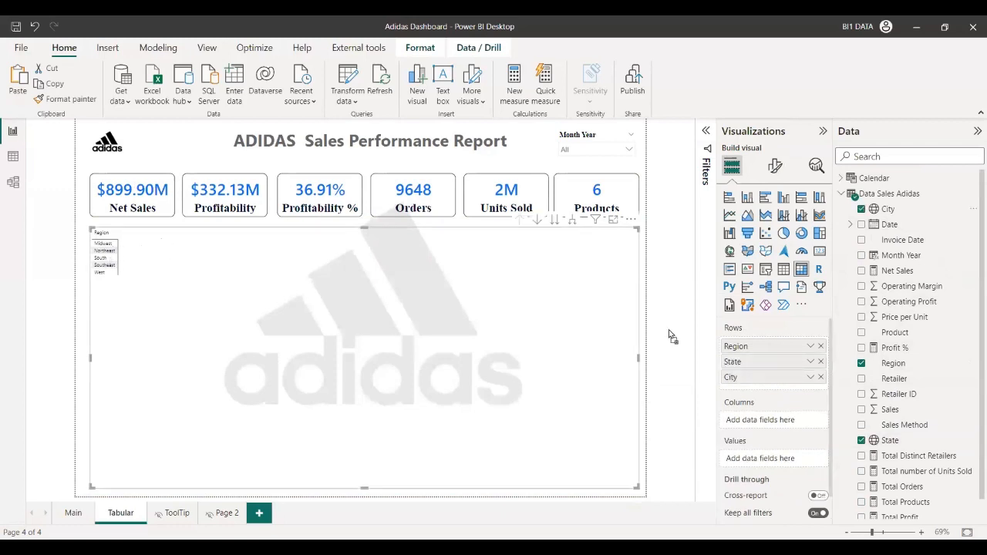
pyautogui.click(776, 165)
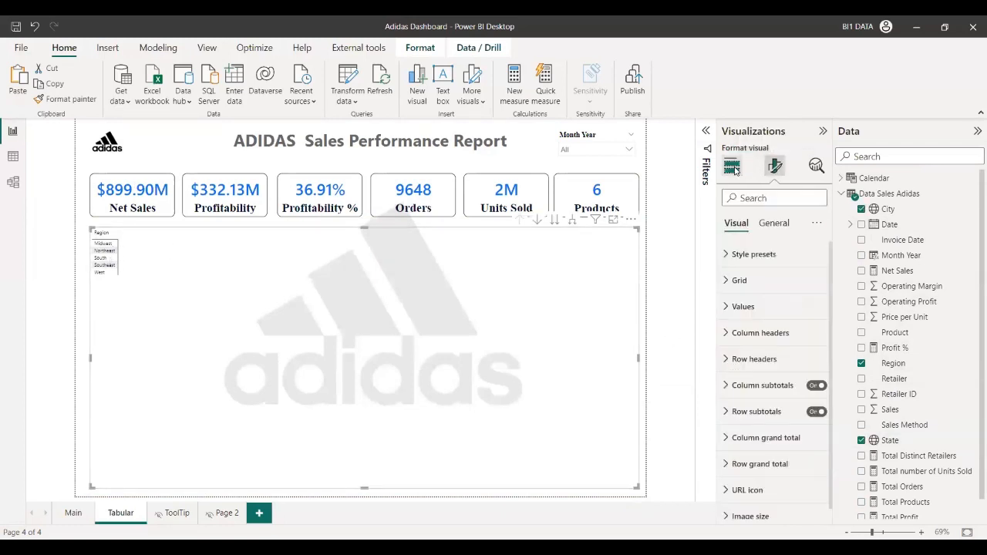
pyautogui.click(732, 165)
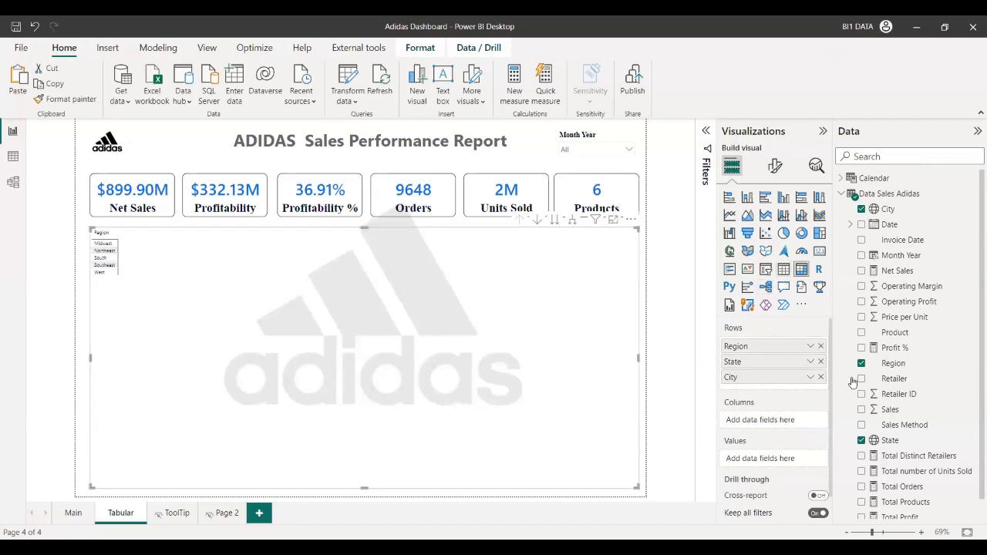
# Add Net Sales, Total Profit, Profit %, Total Orders and Units Sold as the new matrix's values.
pyautogui.click(913, 274)
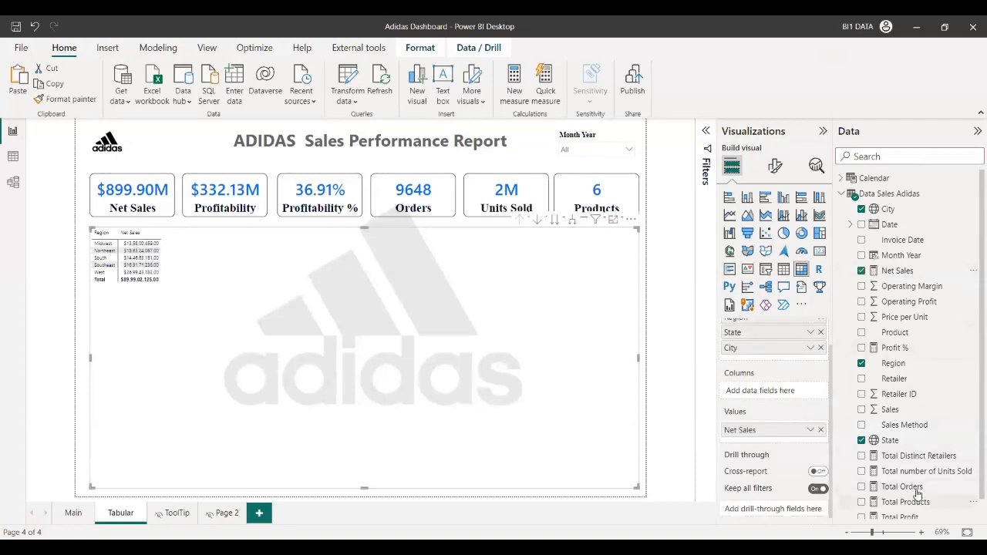
pyautogui.scroll(-1, 918, 502)
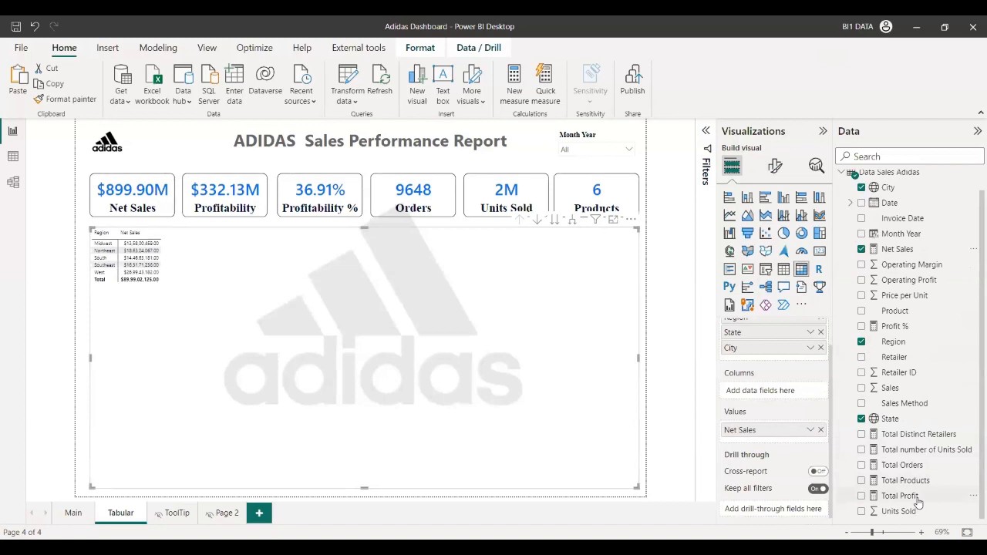
pyautogui.click(917, 499)
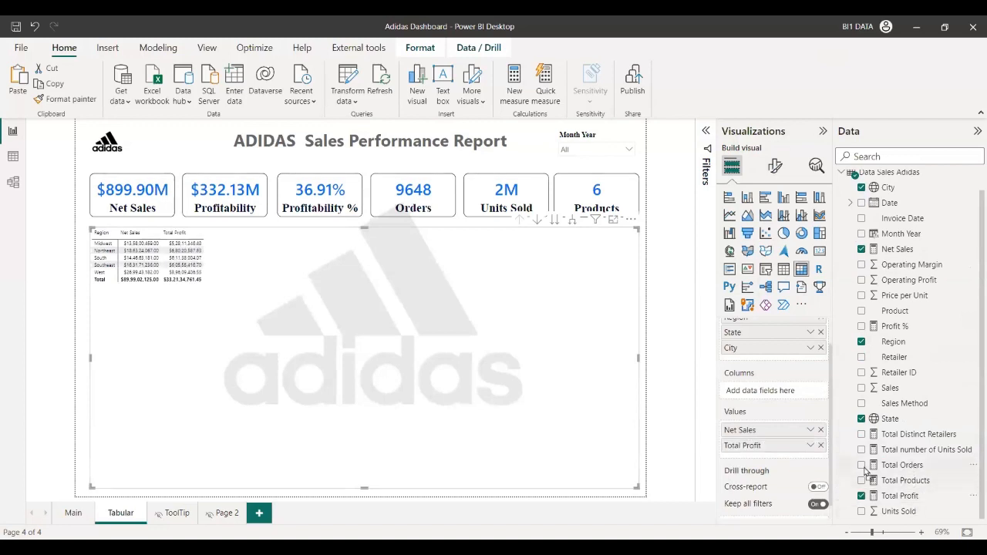
pyautogui.click(862, 465)
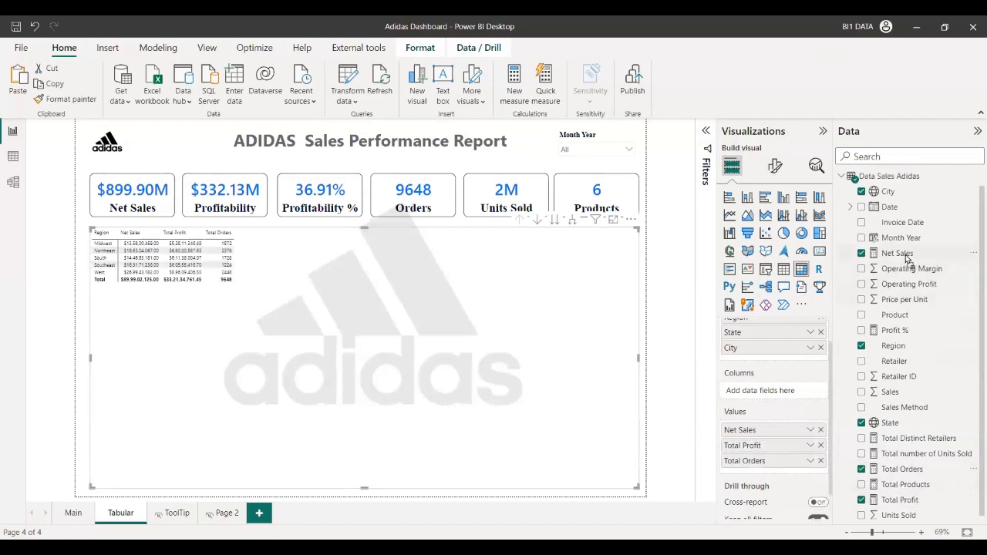
pyautogui.scroll(1, 908, 263)
pyautogui.scroll(-1, 900, 331)
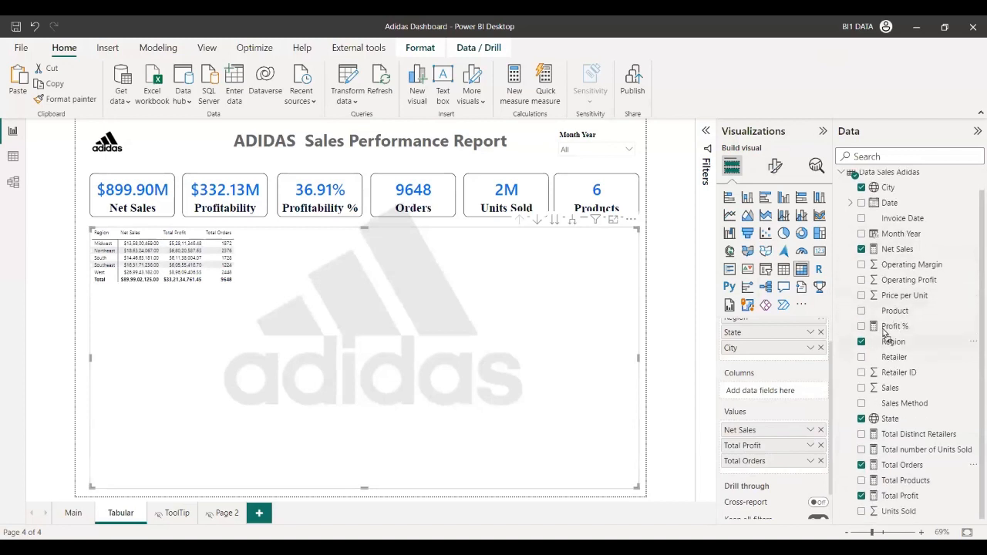
pyautogui.click(862, 327)
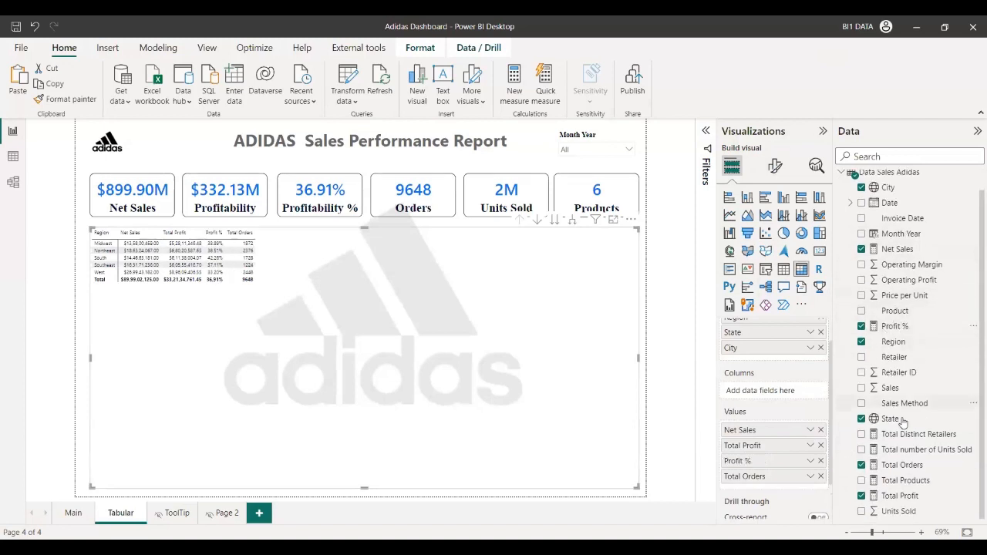
# Shorten the matrix's Total Profit value name to Profit.
pyautogui.doubleClick(760, 450)
pyautogui.press('Home')
pyautogui.press('Delete')
pyautogui.press('Delete')
pyautogui.press('Delete')
pyautogui.press('Delete')
pyautogui.press('Delete')
pyautogui.press('Delete')
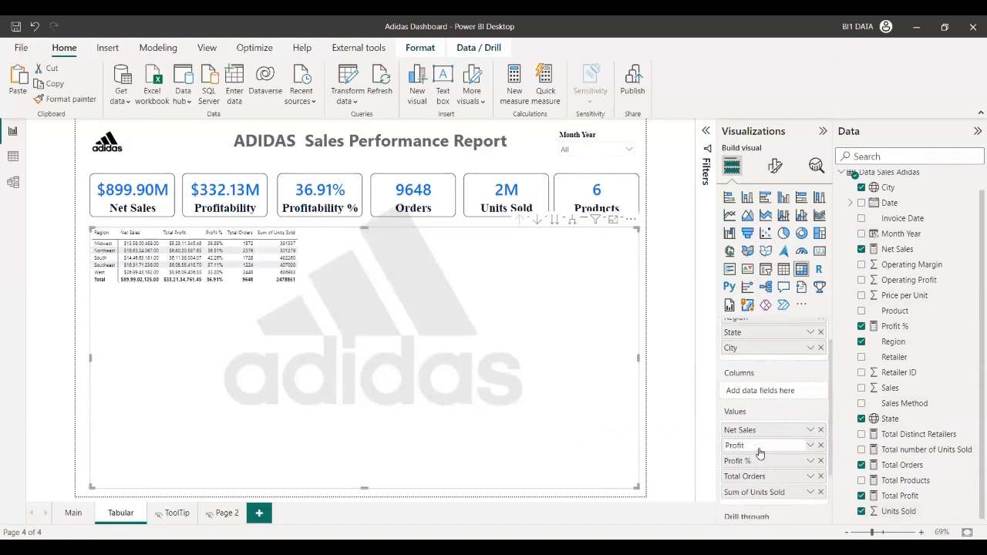
pyautogui.press('Return')
# Shorten the matrix's Total Orders value name to Orders.
pyautogui.doubleClick(768, 476)
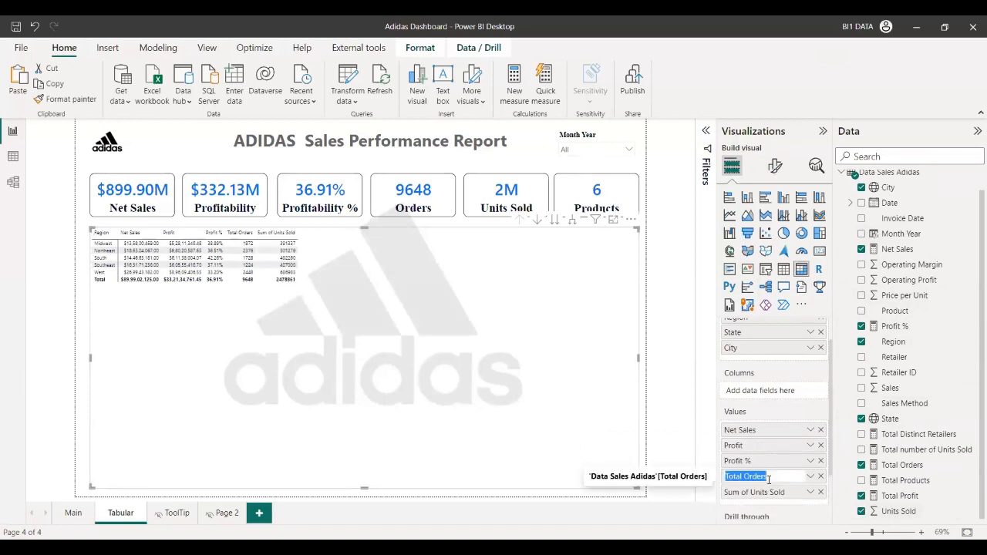
pyautogui.press('Home')
pyautogui.press('Delete')
pyautogui.press('Delete')
pyautogui.press('Delete')
pyautogui.press('Delete')
pyautogui.press('Delete')
pyautogui.press('Delete')
pyautogui.press('Return')
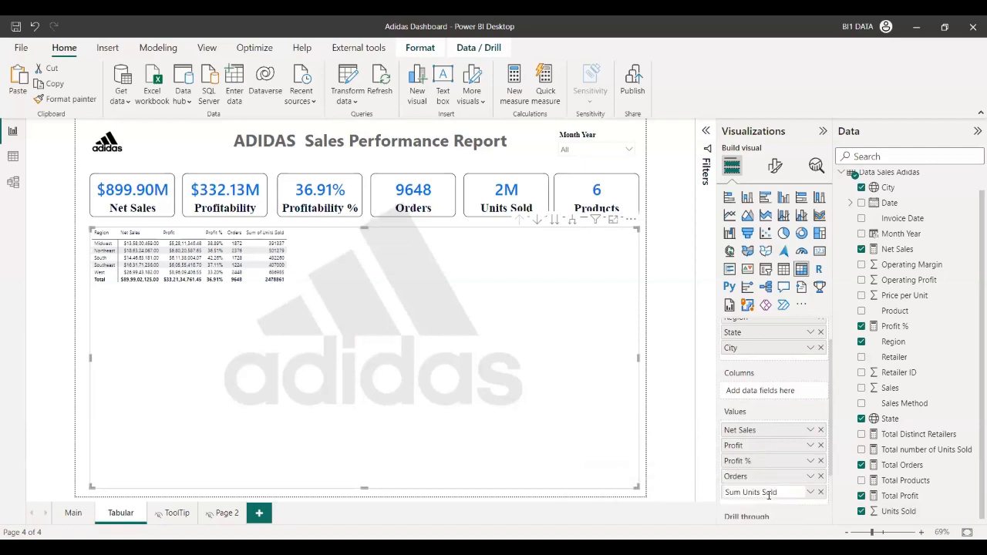
# Shorten the matrix's Sum of Units Sold value name to Units Sold.
pyautogui.press('BackSpace')
pyautogui.press('BackSpace')
pyautogui.press('BackSpace')
pyautogui.press('BackSpace')
pyautogui.press('BackSpace')
pyautogui.press('BackSpace')
pyautogui.press('BackSpace')
pyautogui.press('Return')
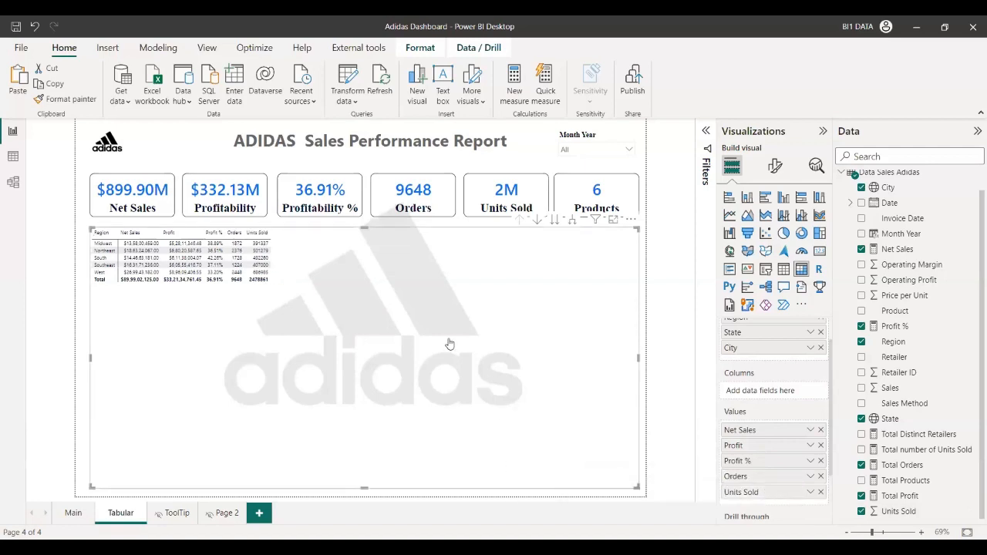
# Set the font size of the matrix values to 15.
pyautogui.click(773, 168)
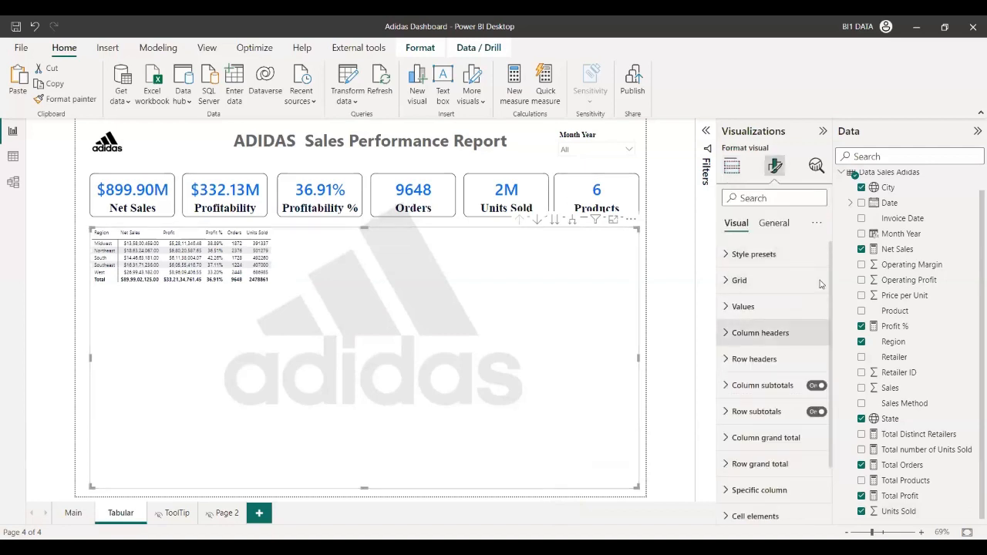
pyautogui.click(734, 311)
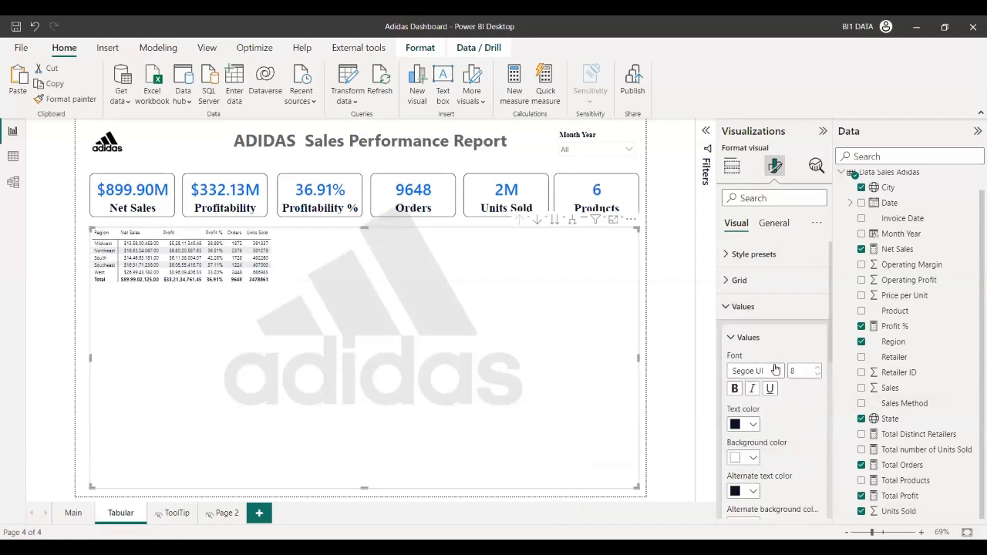
pyautogui.doubleClick(794, 371)
pyautogui.write('15')
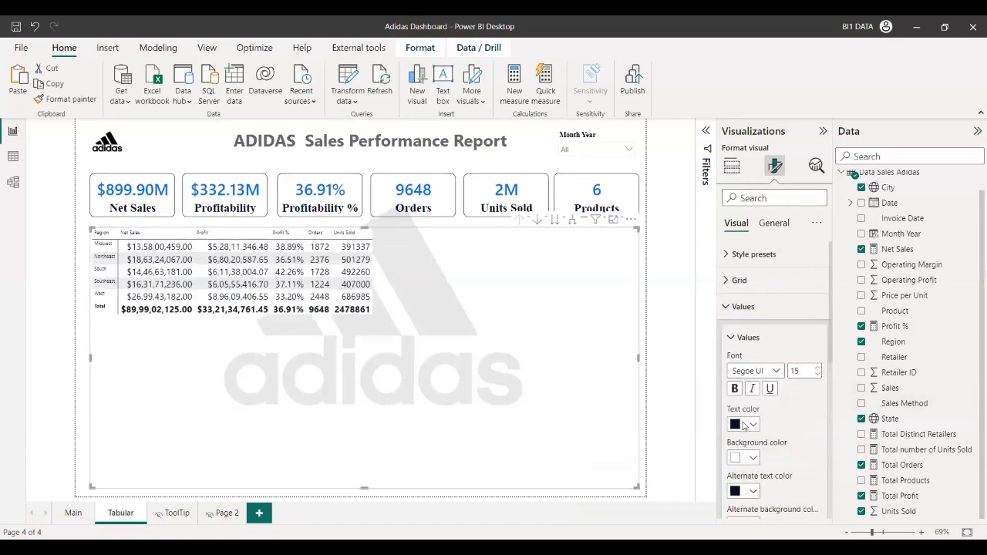
pyautogui.click(732, 342)
pyautogui.click(736, 307)
# Set the matrix's column headers to font size 15 in a bold Segoe UI style.
pyautogui.click(741, 332)
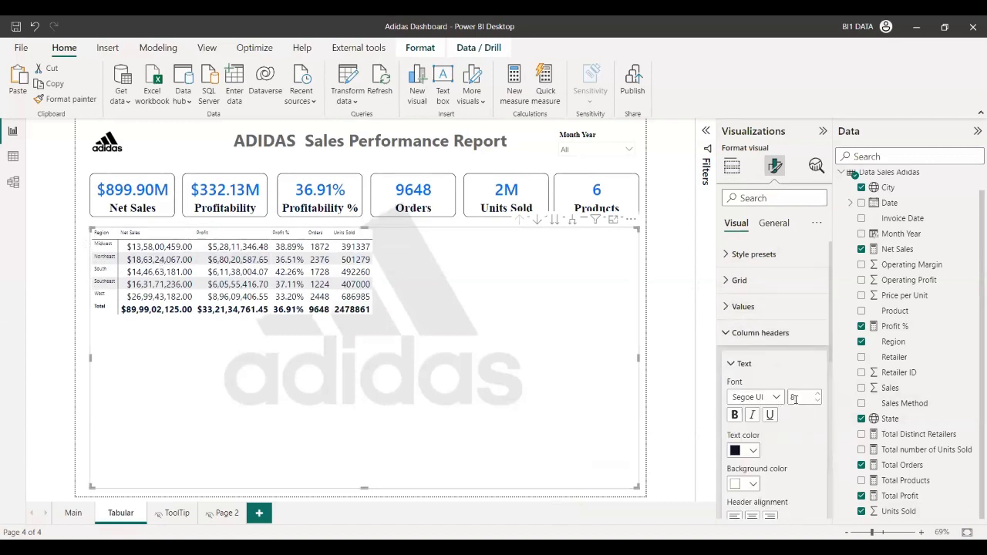
pyautogui.click(769, 399)
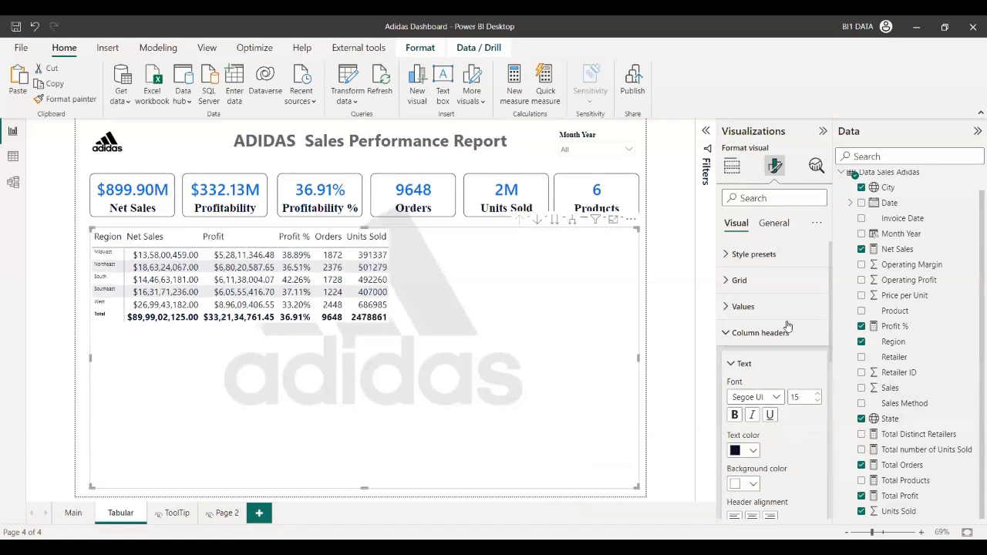
pyautogui.click(787, 329)
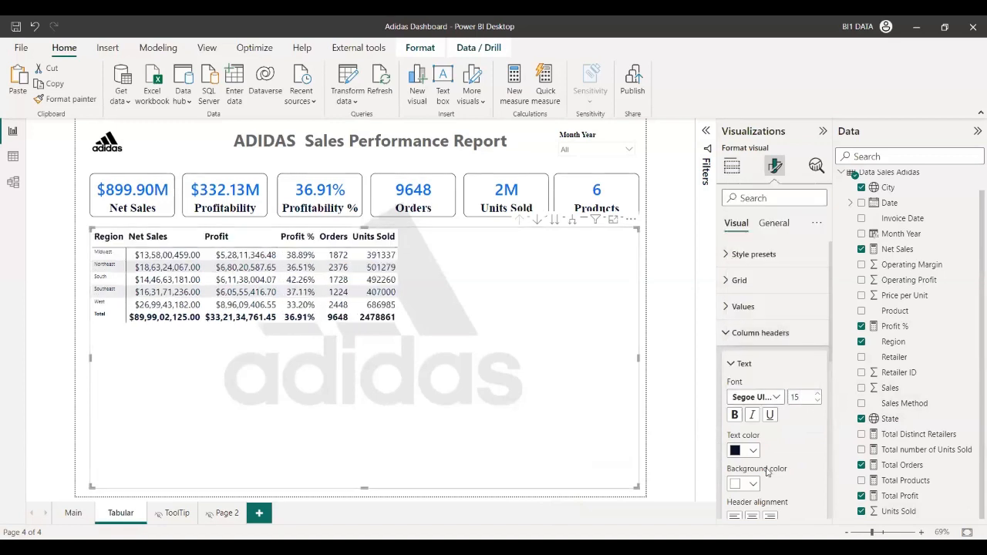
pyautogui.click(732, 333)
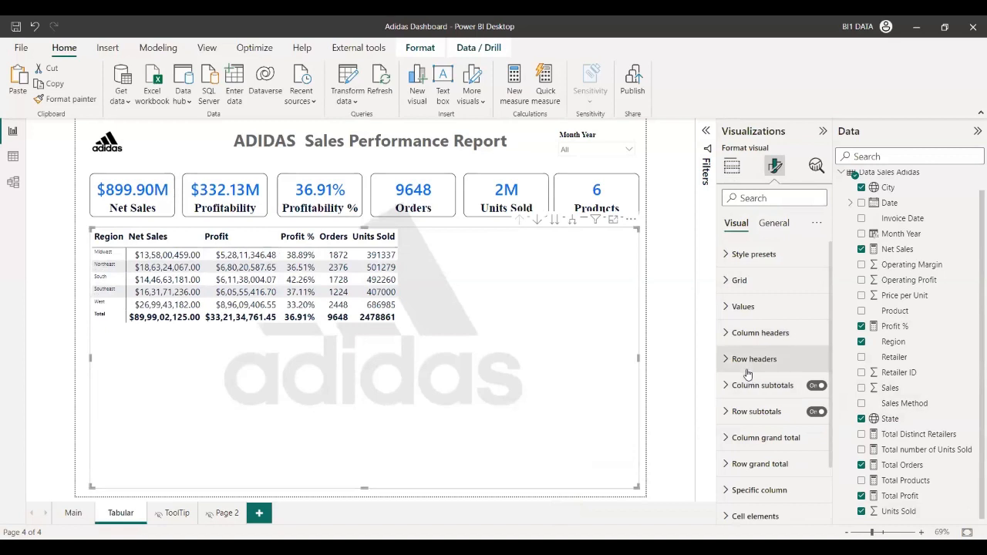
# Turn on the +/- icons for the matrix's row headers.
pyautogui.click(747, 369)
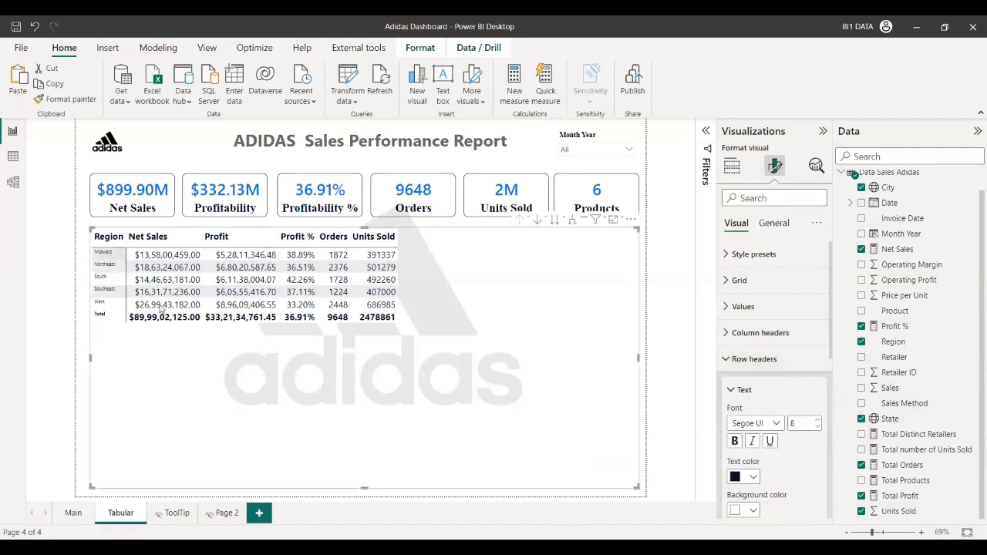
pyautogui.scroll(-1, 797, 441)
pyautogui.scroll(-3, 797, 441)
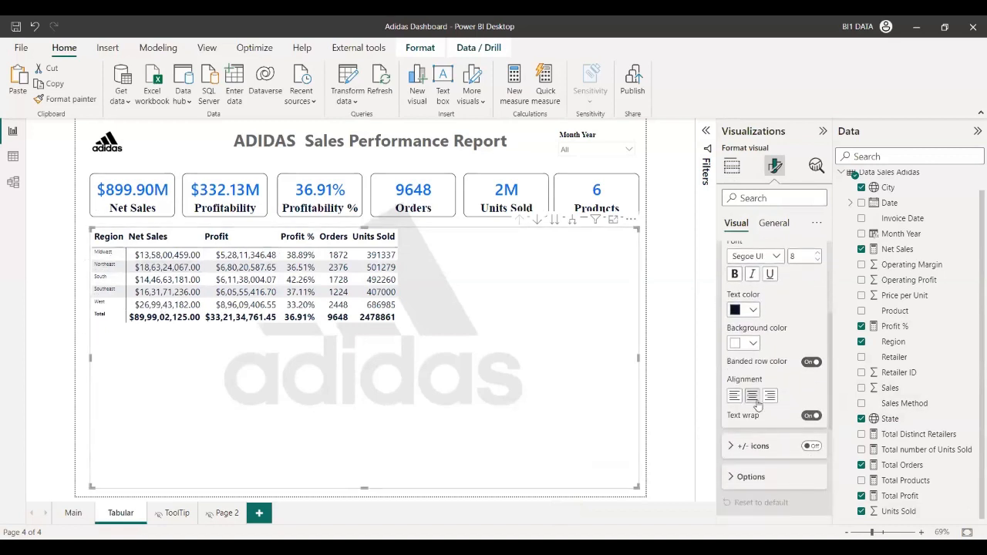
pyautogui.click(812, 446)
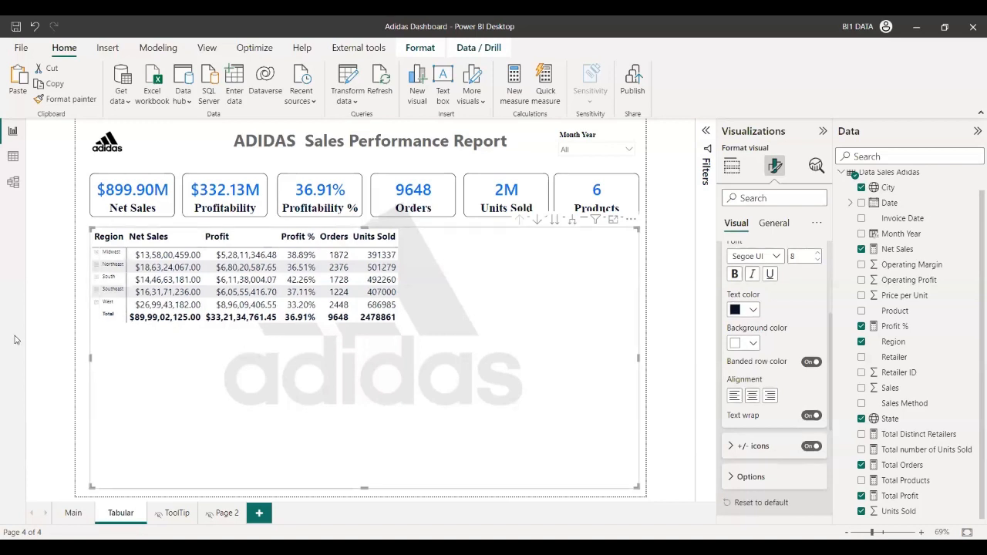
# Set the matrix's row headers to font size 15 in a heavier Segoe UI style.
pyautogui.scroll(2, 782, 344)
pyautogui.doubleClick(800, 340)
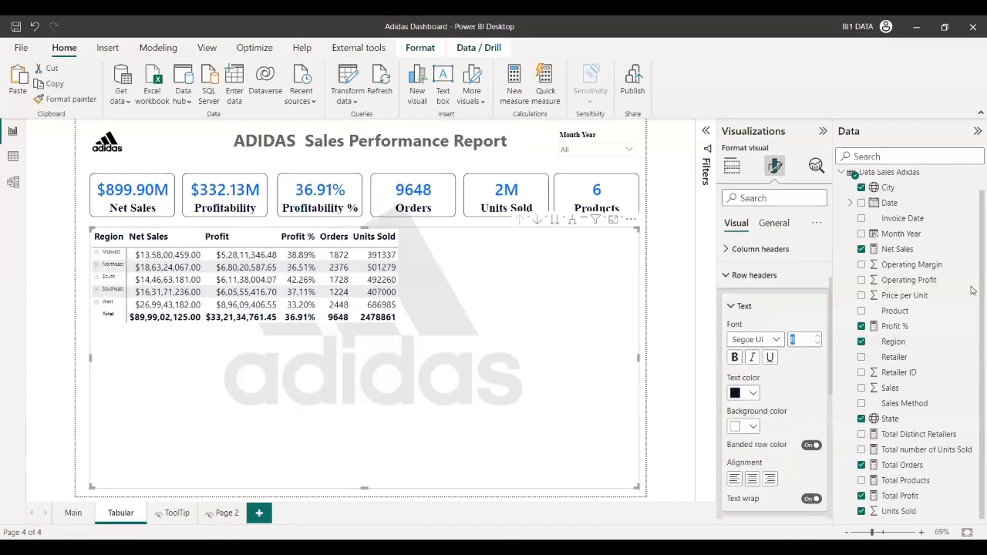
pyautogui.write('15')
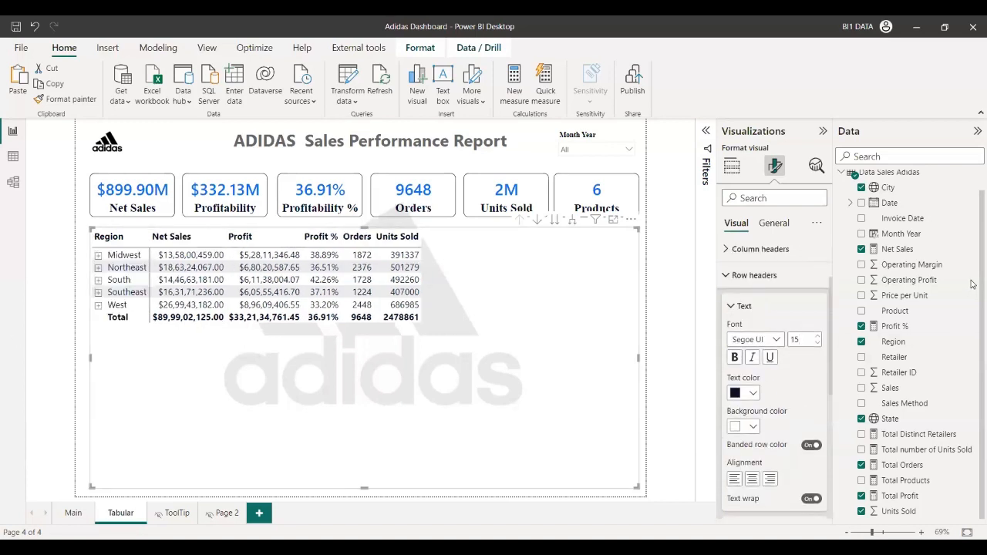
pyautogui.click(777, 340)
pyautogui.click(773, 272)
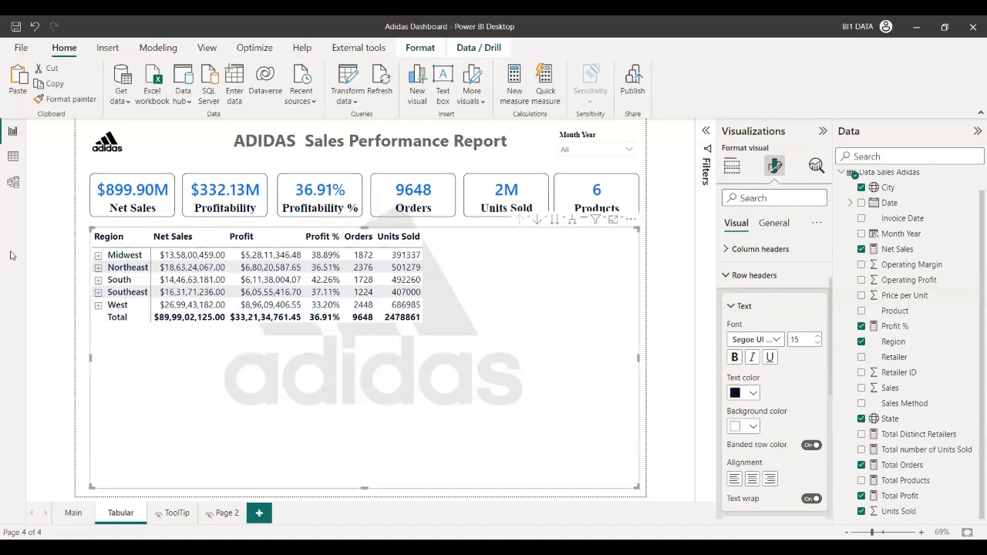
# Check the matrix drill-down by expanding Midwest and its Michigan row to city level, and collapse Midwest again.
pyautogui.click(98, 255)
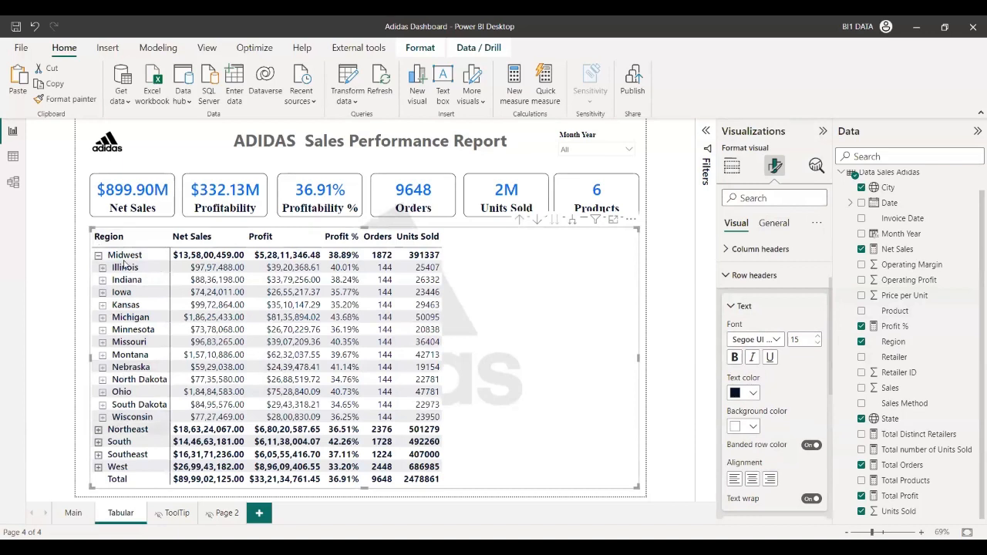
pyautogui.click(103, 317)
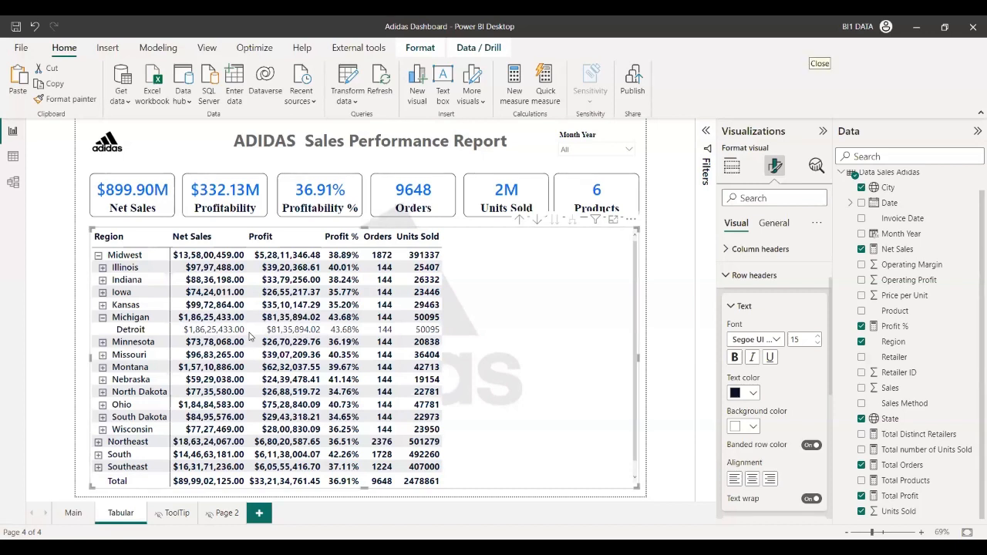
pyautogui.click(149, 185)
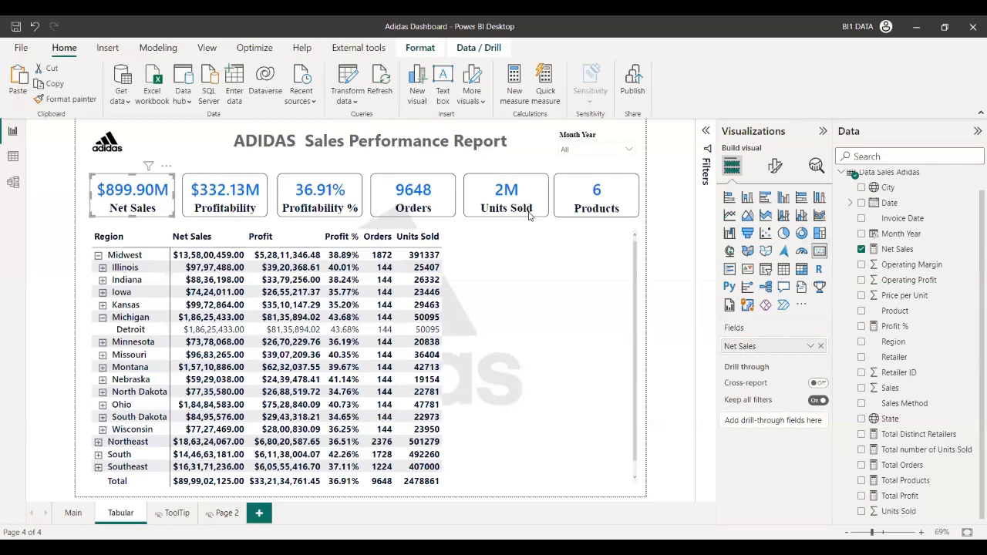
pyautogui.click(97, 255)
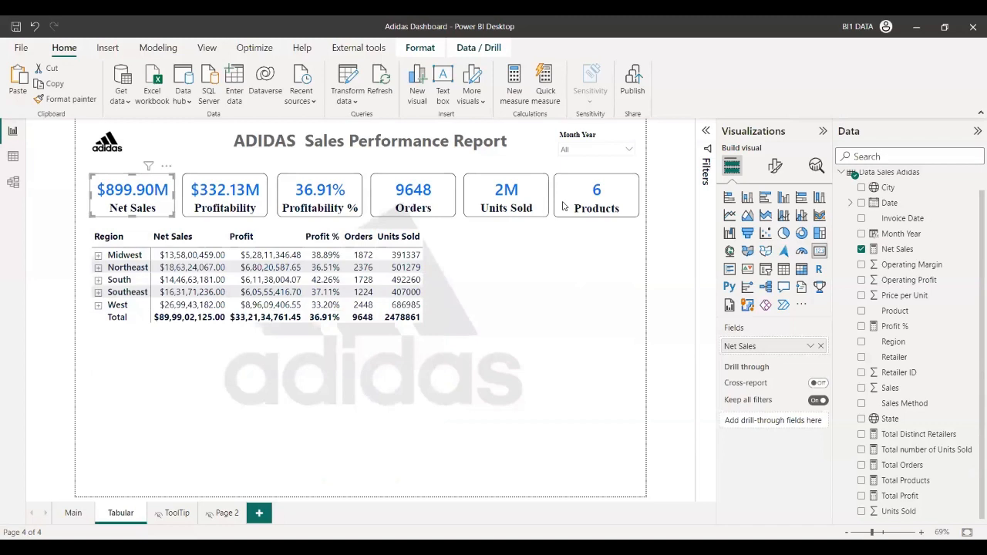
# Turn on the visual border around the matrix.
pyautogui.click(537, 280)
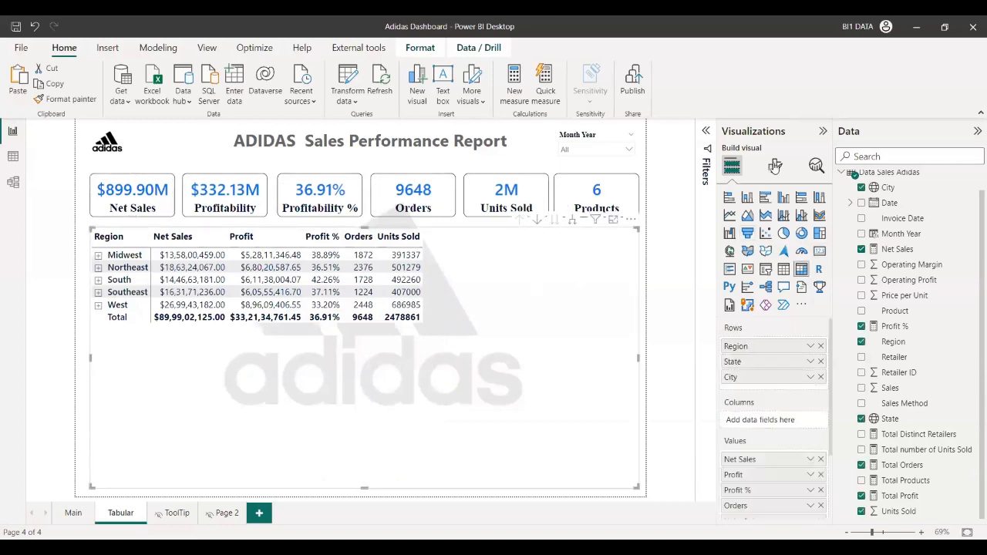
pyautogui.click(775, 166)
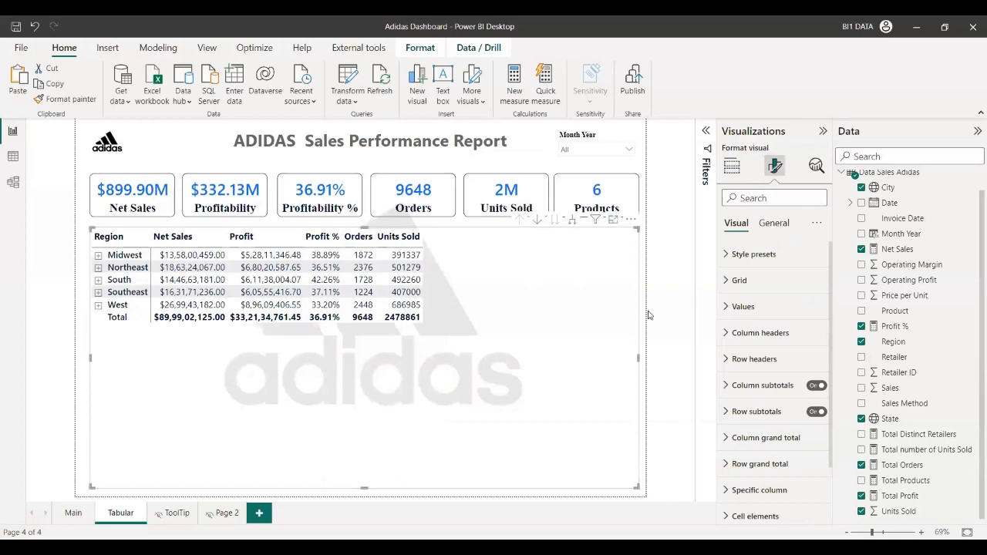
pyautogui.scroll(-2, 771, 347)
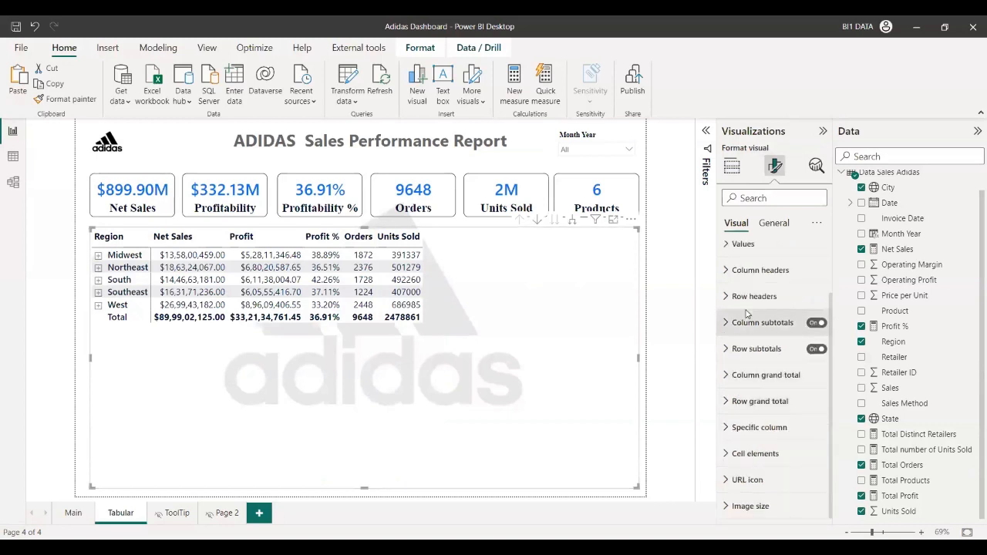
pyautogui.click(778, 223)
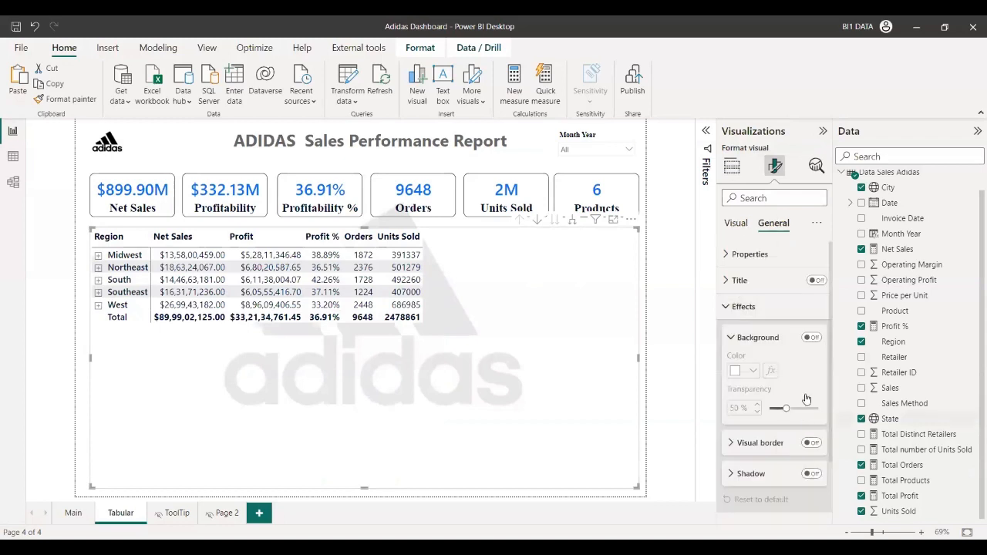
pyautogui.click(729, 306)
pyautogui.click(731, 306)
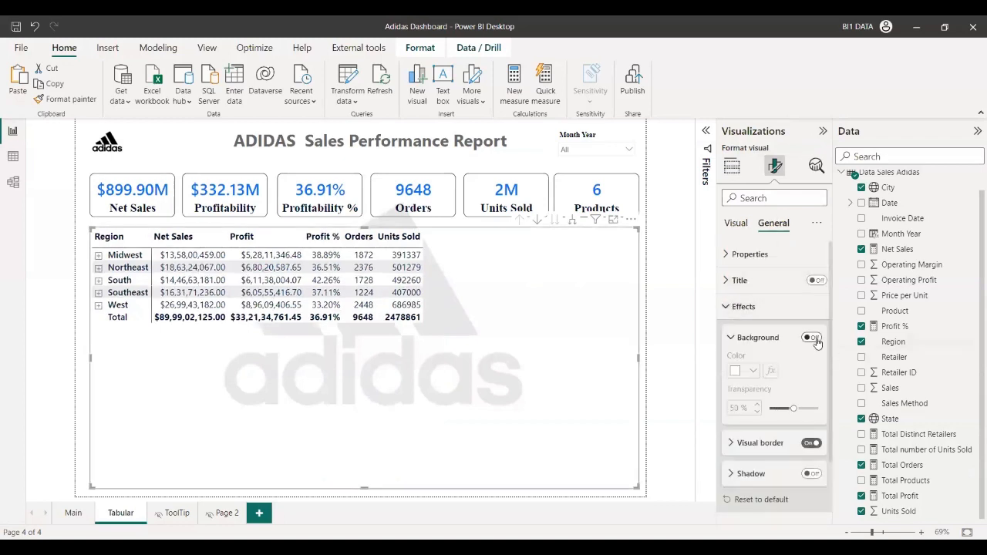
# Turn on the matrix's background and set its transparency to 100%.
pyautogui.click(814, 339)
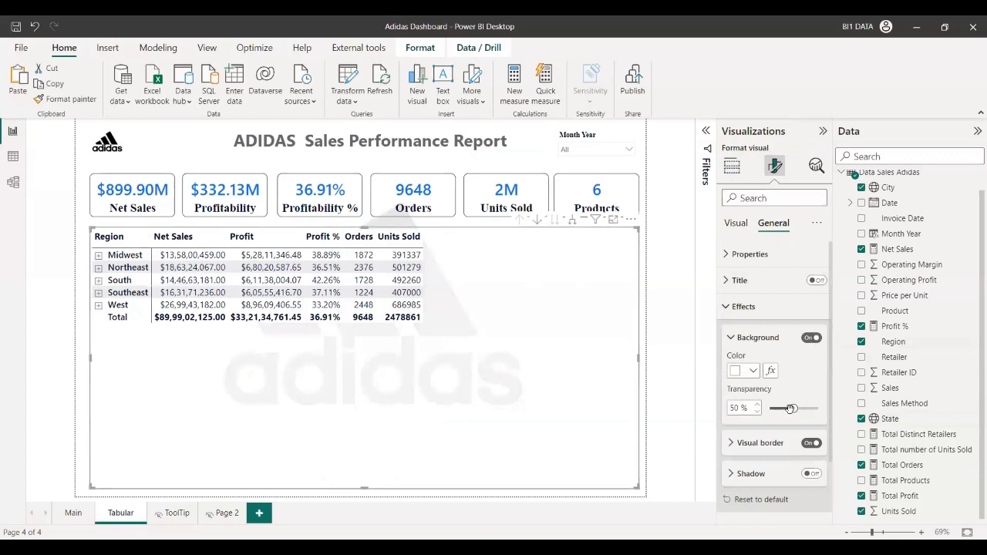
pyautogui.moveTo(791, 409); pyautogui.dragTo(969, 414)
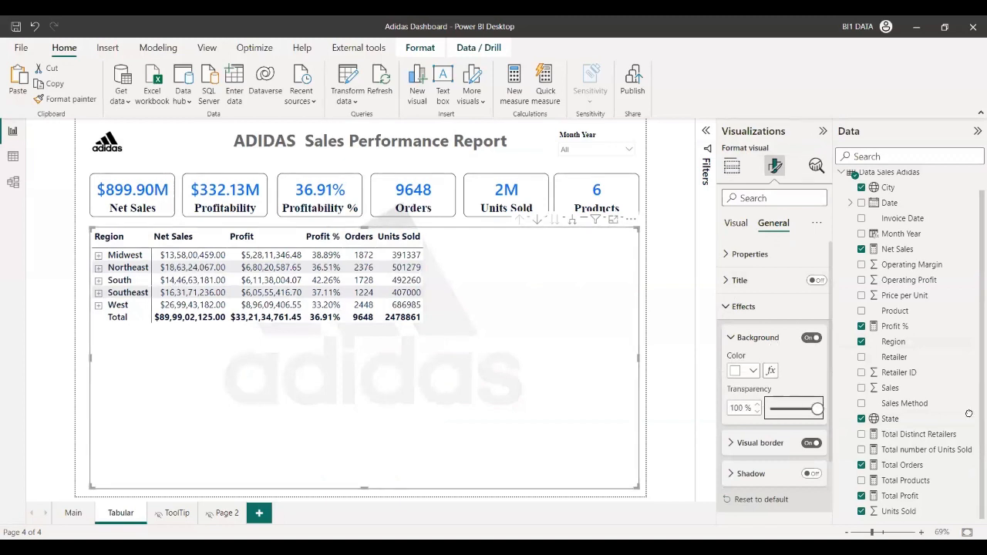
pyautogui.click(778, 360)
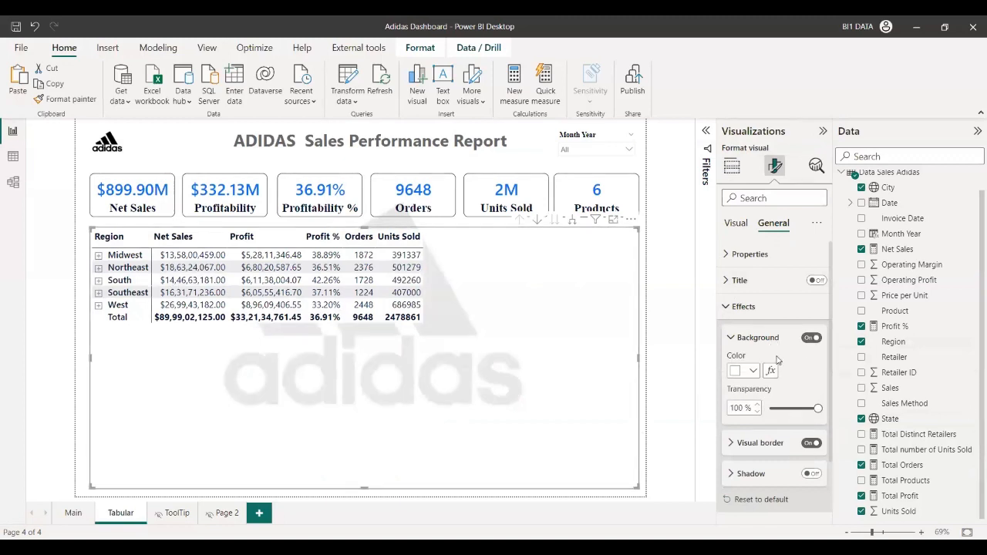
pyautogui.click(725, 340)
pyautogui.click(730, 312)
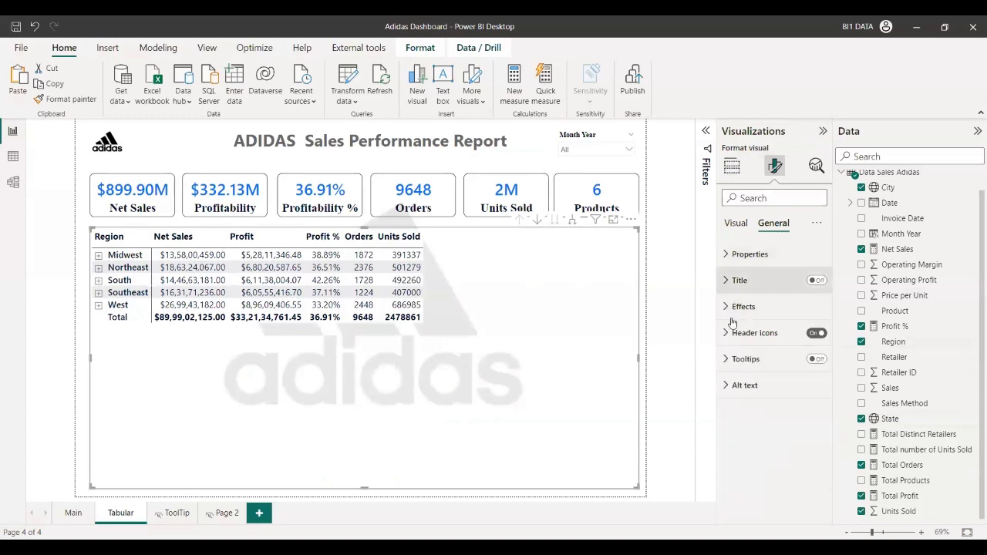
# Examine the matrix's formatting options for cell elements, specific columns, and row and column grand totals.
pyautogui.click(734, 228)
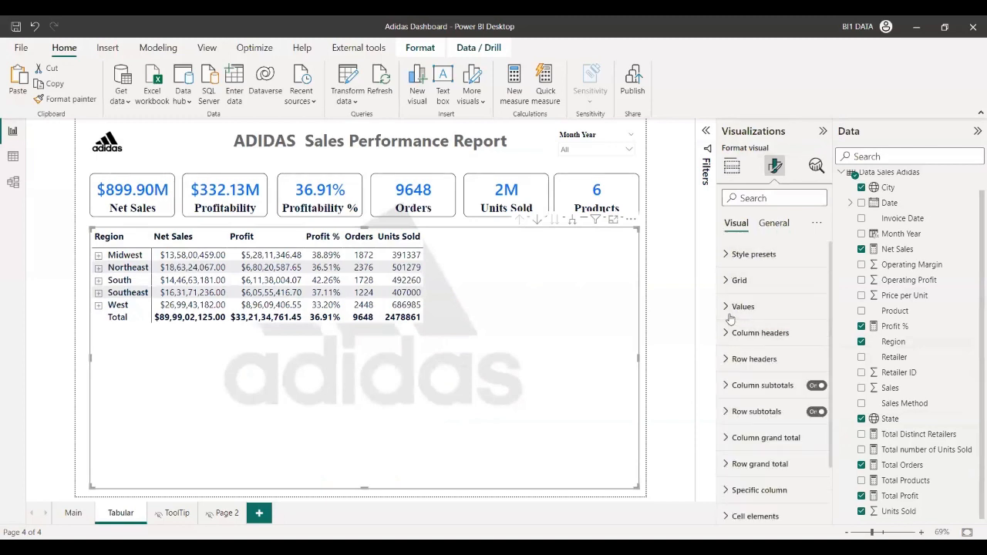
pyautogui.scroll(-2, 739, 343)
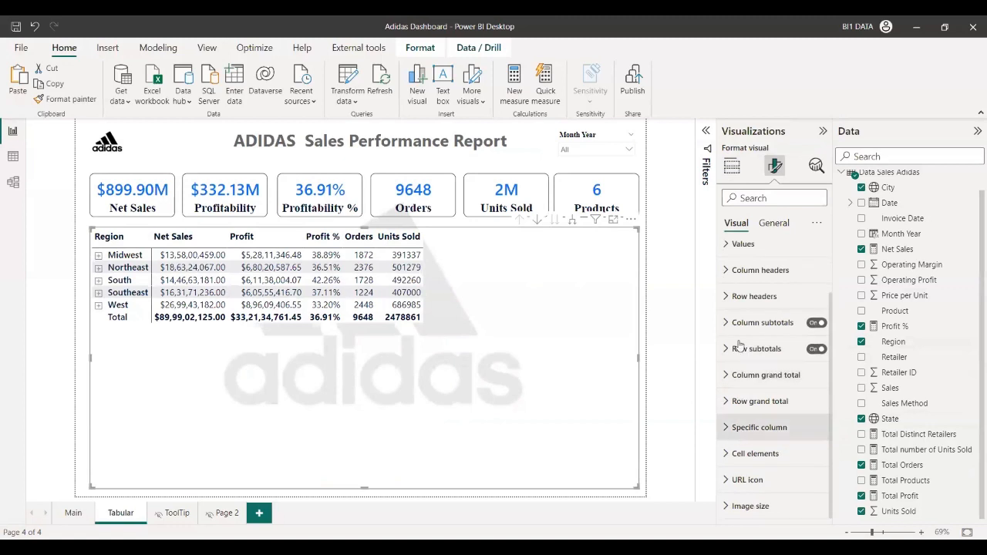
pyautogui.click(751, 460)
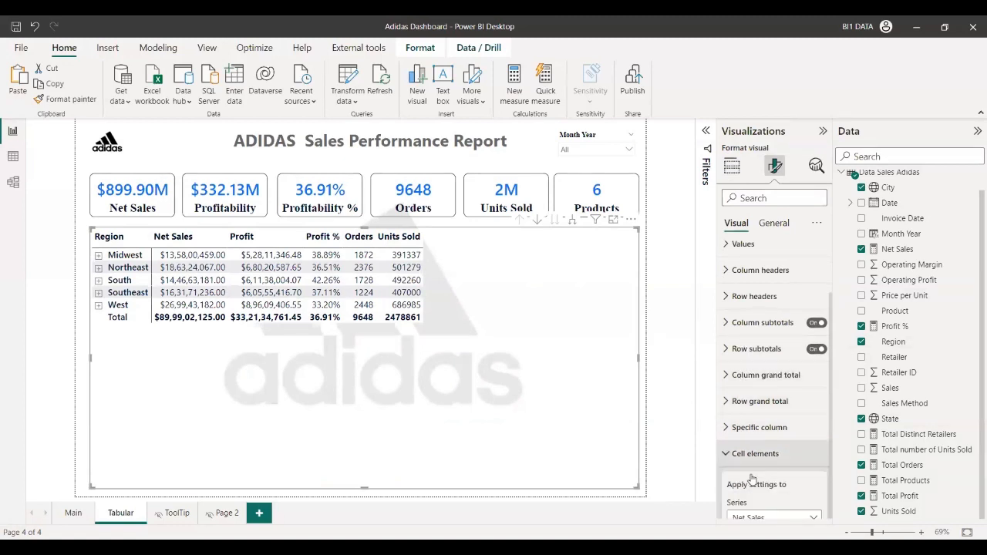
pyautogui.scroll(-3, 752, 470)
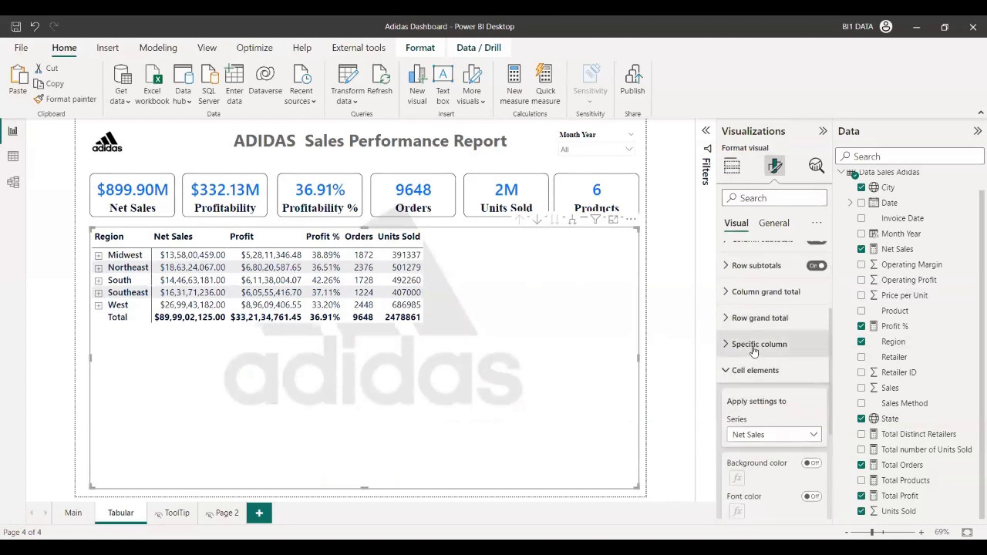
pyautogui.click(758, 345)
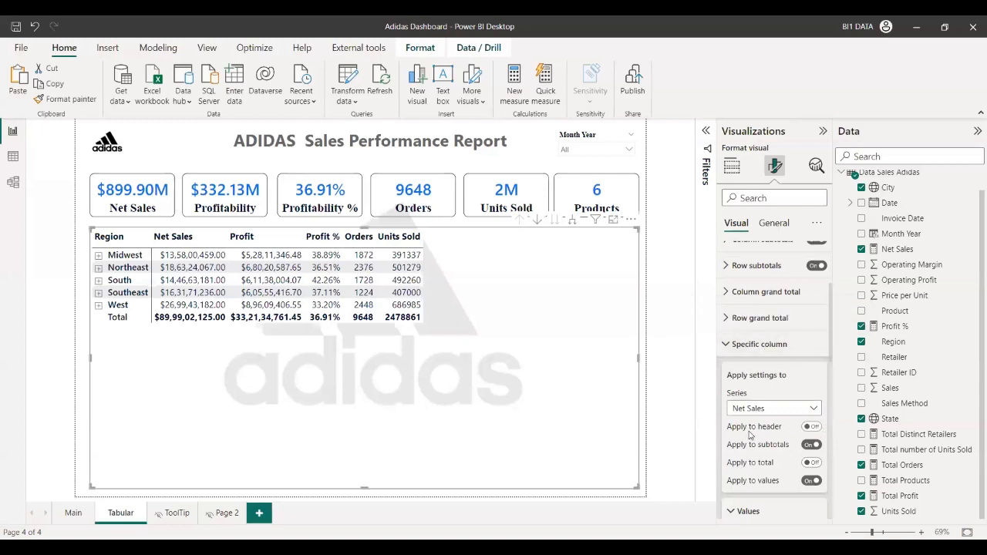
pyautogui.click(749, 318)
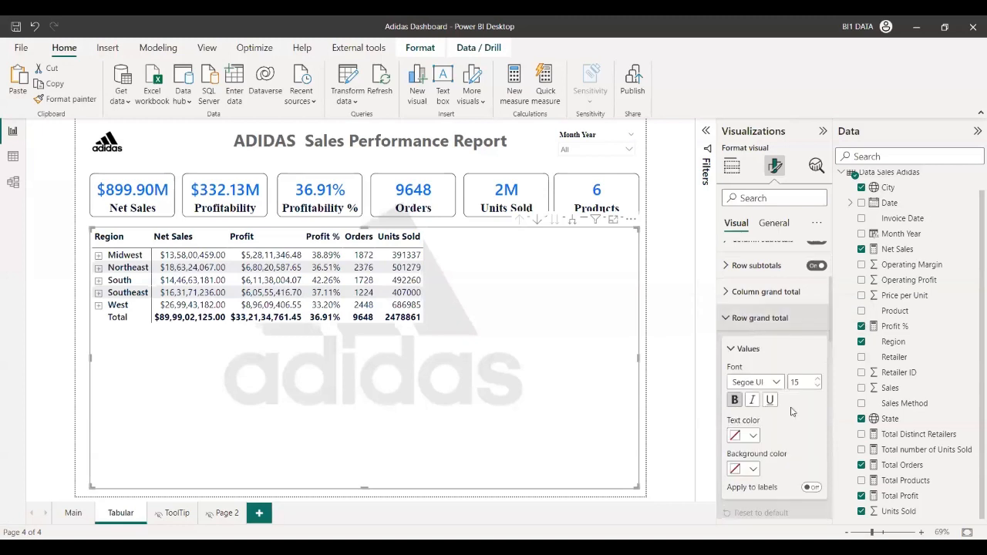
pyautogui.click(746, 297)
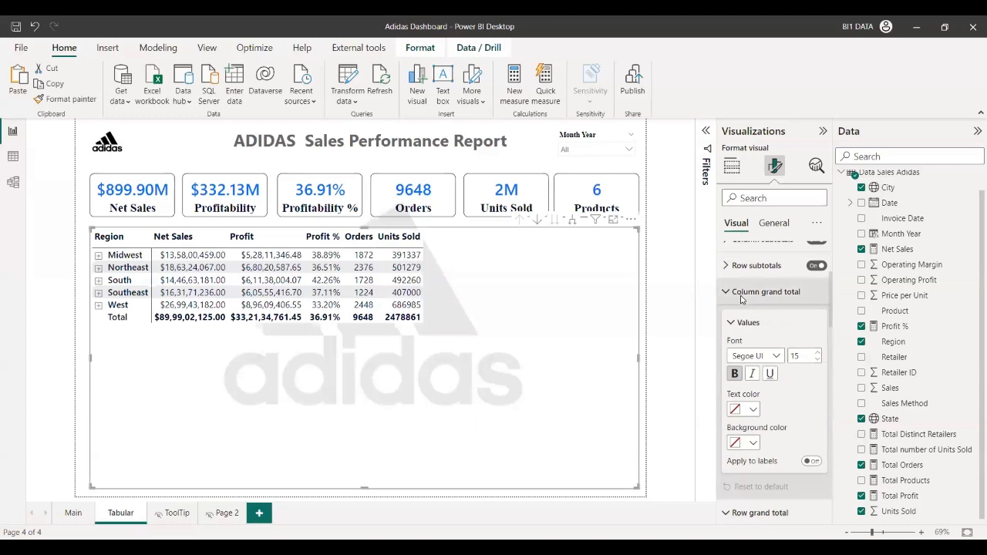
pyautogui.click(745, 298)
pyautogui.scroll(1, 744, 304)
pyautogui.scroll(1, 744, 307)
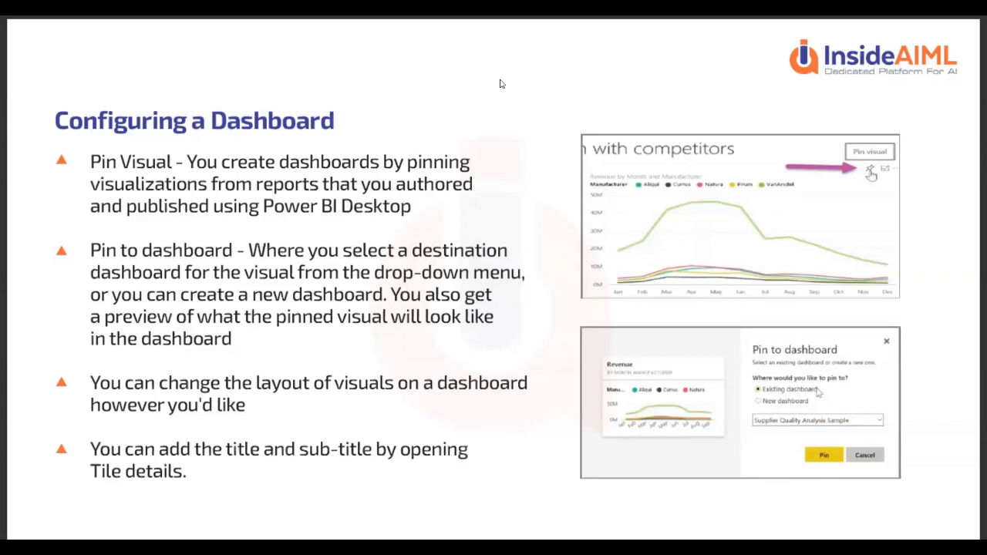
pyautogui.scroll(4, 299, 288)
pyautogui.scroll(-1, 309, 290)
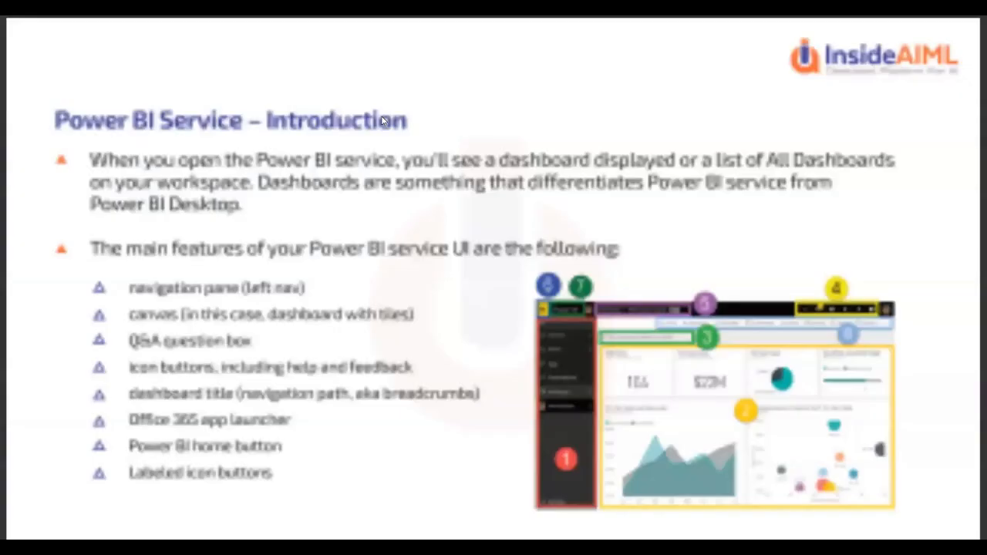
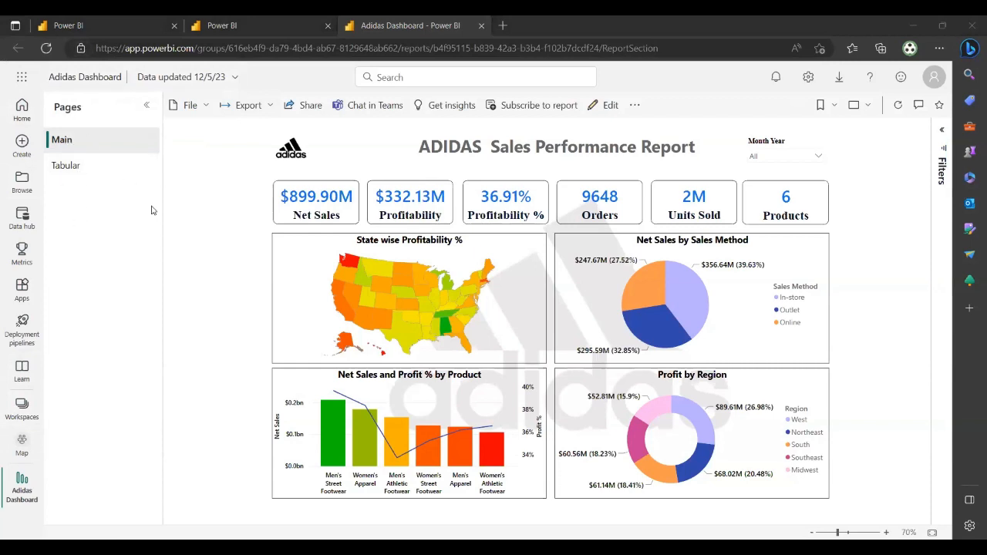
# In the published Power BI service report, review the page list and the product tooltip of the Profit by Region chart.
pyautogui.moveTo(99, 140); pyautogui.dragTo(148, 130)
pyautogui.moveTo(94, 166); pyautogui.dragTo(134, 153)
pyautogui.moveTo(689, 414)
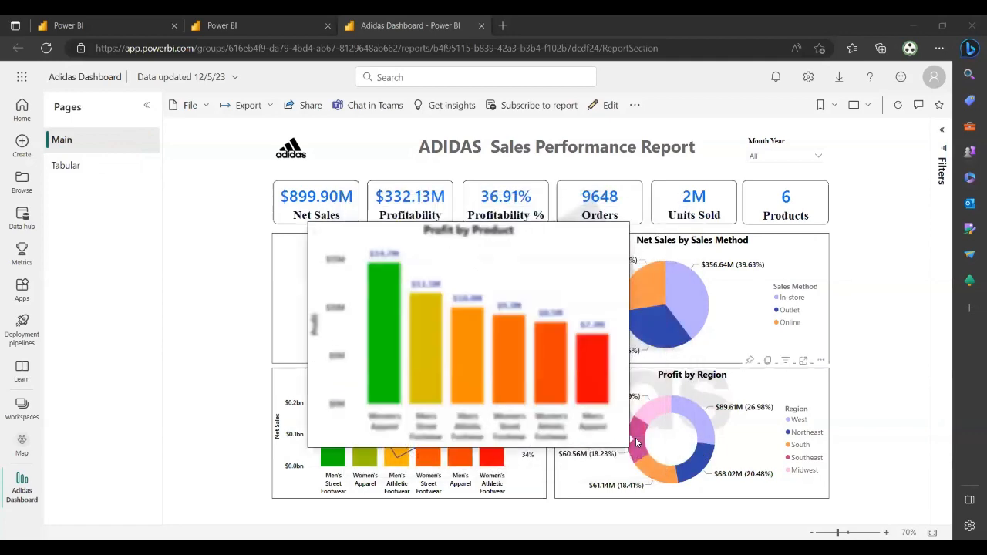
pyautogui.moveTo(680, 288)
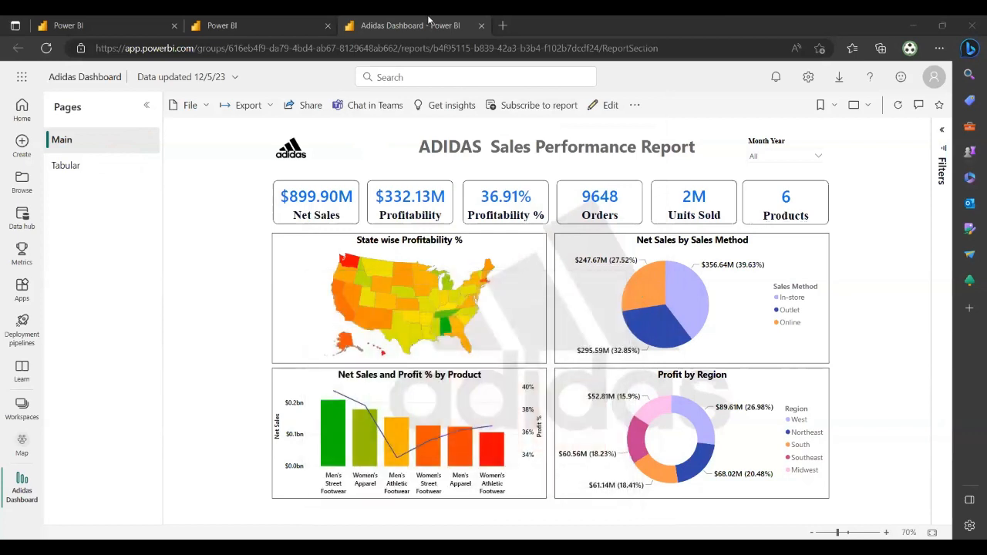
pyautogui.moveTo(703, 308)
pyautogui.moveTo(93, 149); pyautogui.dragTo(135, 136)
pyautogui.moveTo(98, 173); pyautogui.dragTo(153, 158)
# Preview the printed layout of the Main page from start to end, and leave without printing.
pyautogui.click(190, 105)
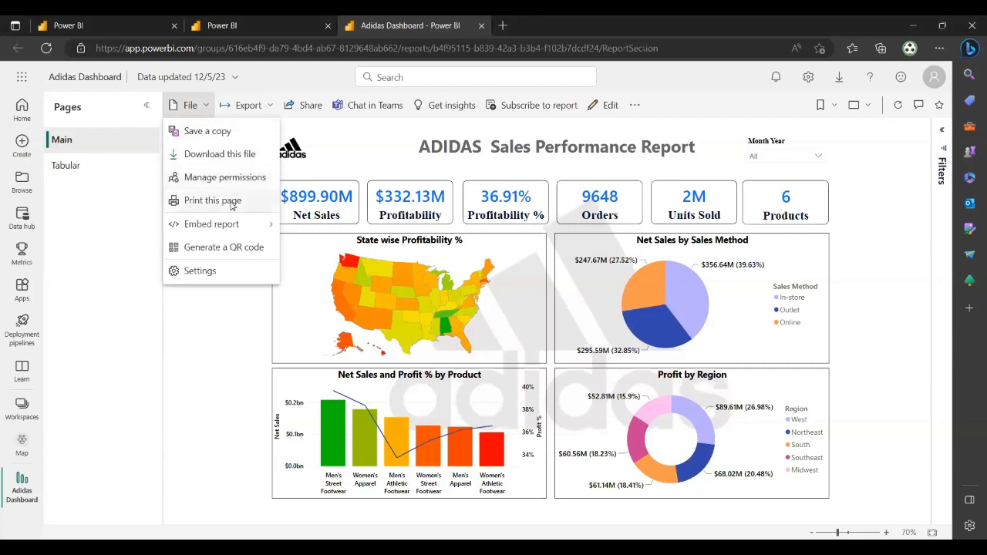
pyautogui.click(231, 202)
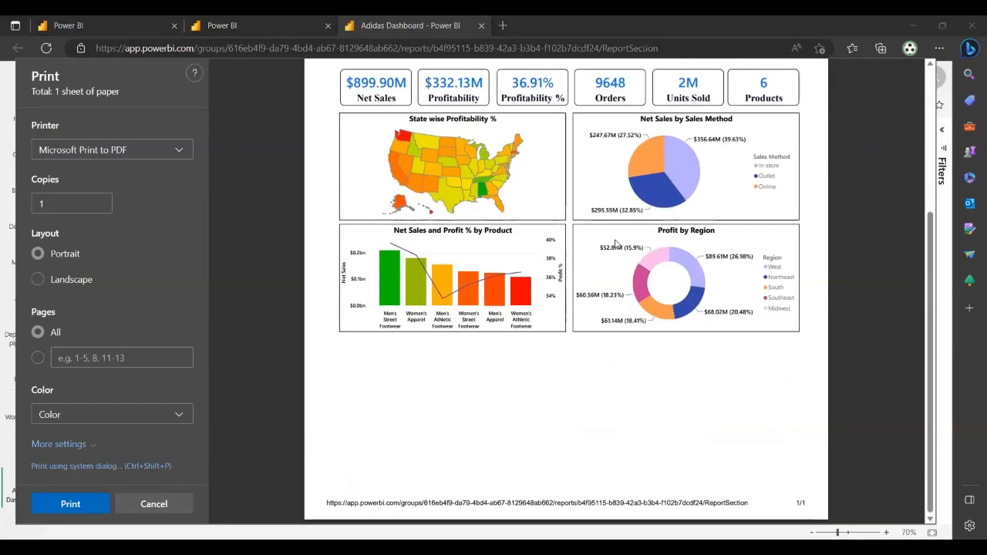
pyautogui.scroll(-3, 606, 294)
pyautogui.scroll(4, 605, 295)
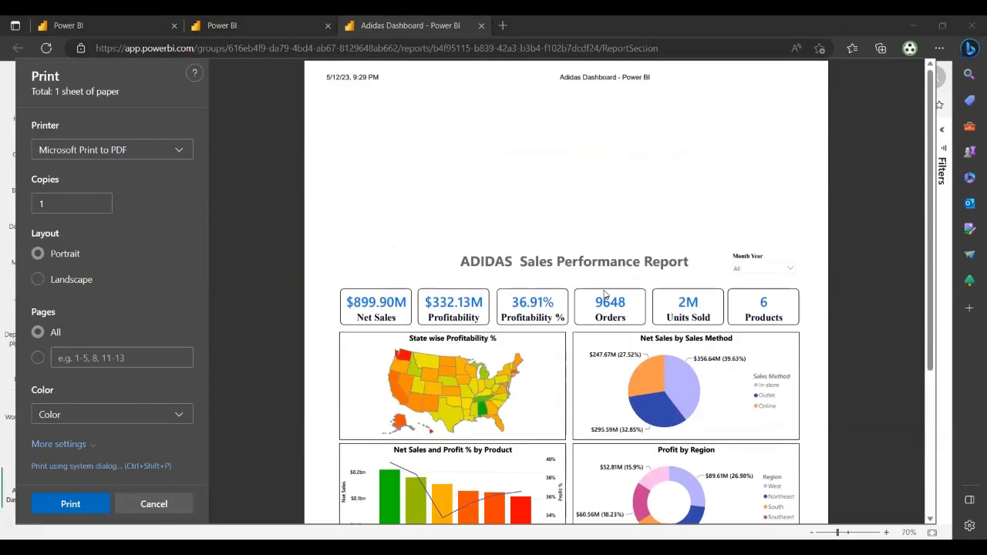
pyautogui.scroll(-5, 606, 295)
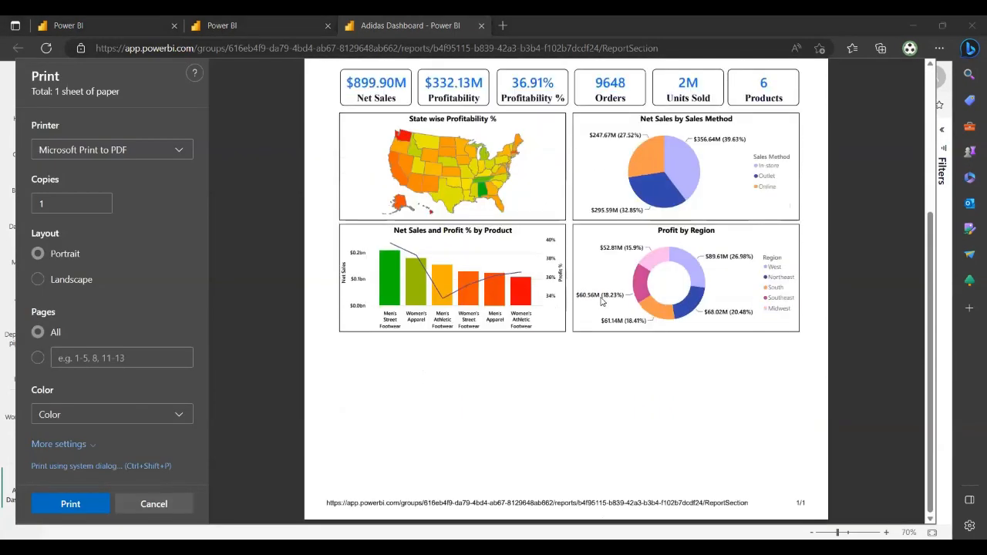
pyautogui.scroll(3, 603, 302)
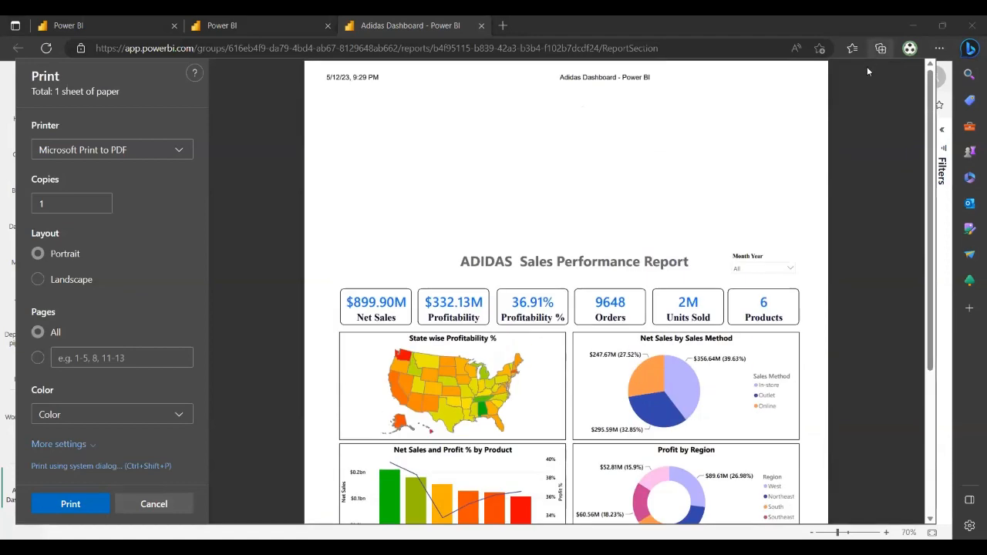
pyautogui.click(152, 504)
# Generate a QR code for the Adidas Dashboard report and close it without downloading the image.
pyautogui.click(187, 105)
pyautogui.moveTo(222, 234)
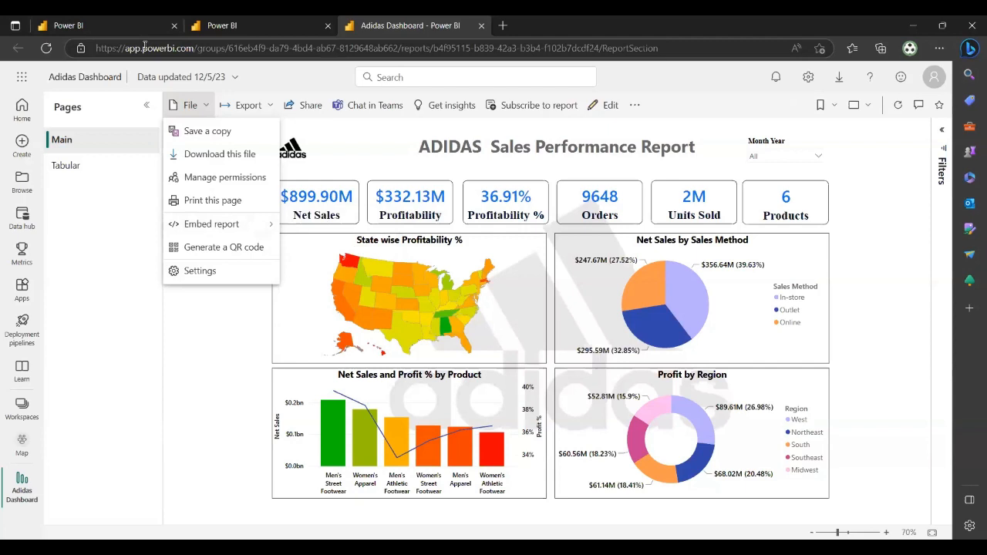
pyautogui.moveTo(236, 224)
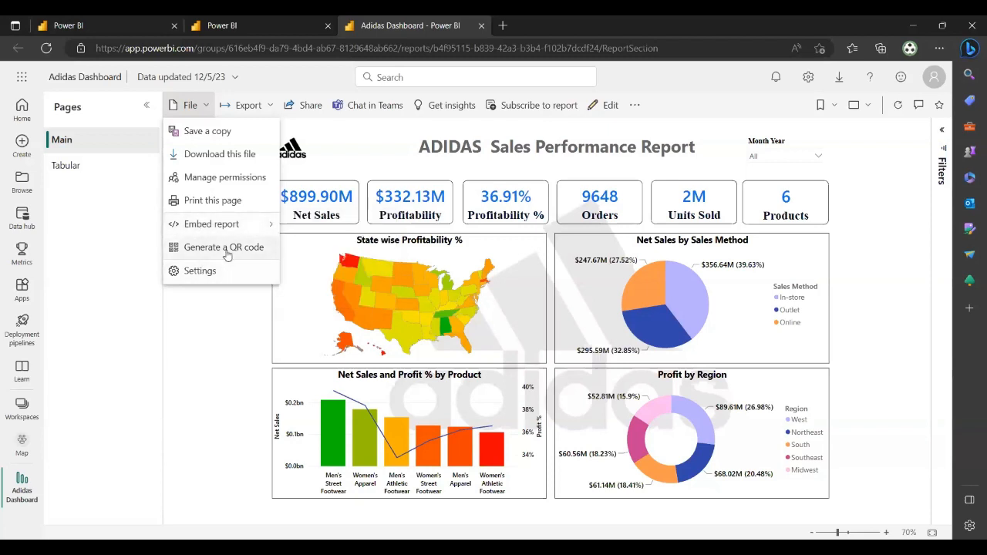
pyautogui.click(228, 256)
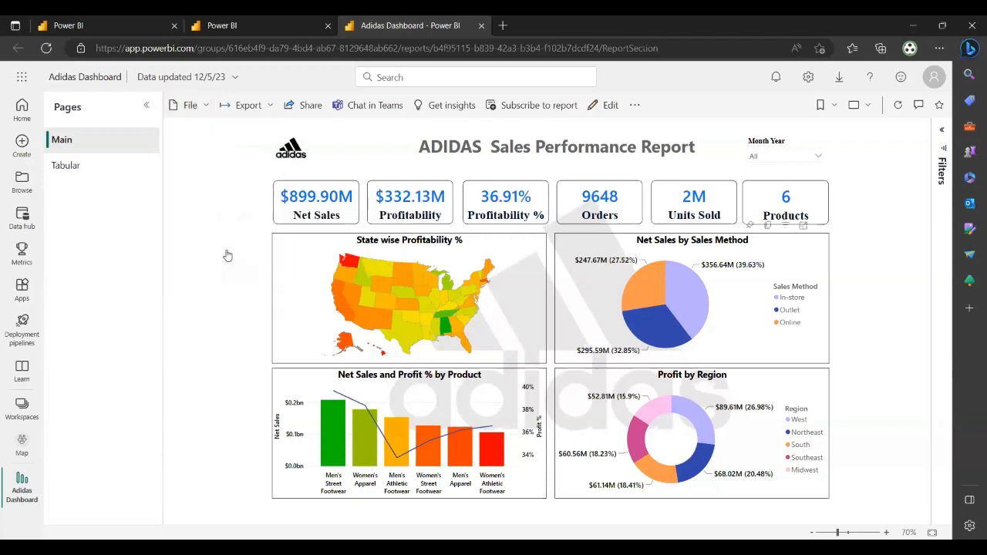
pyautogui.click(187, 107)
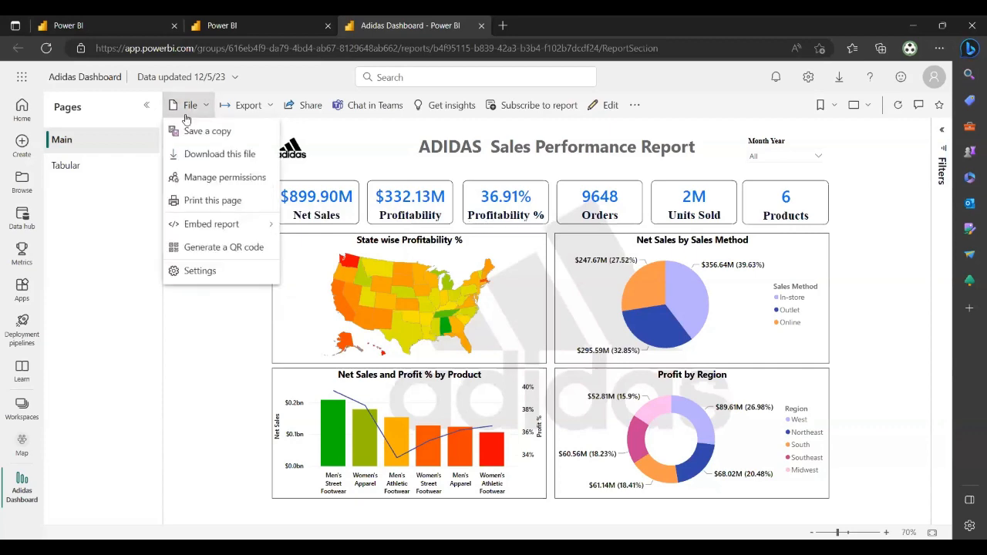
pyautogui.click(219, 248)
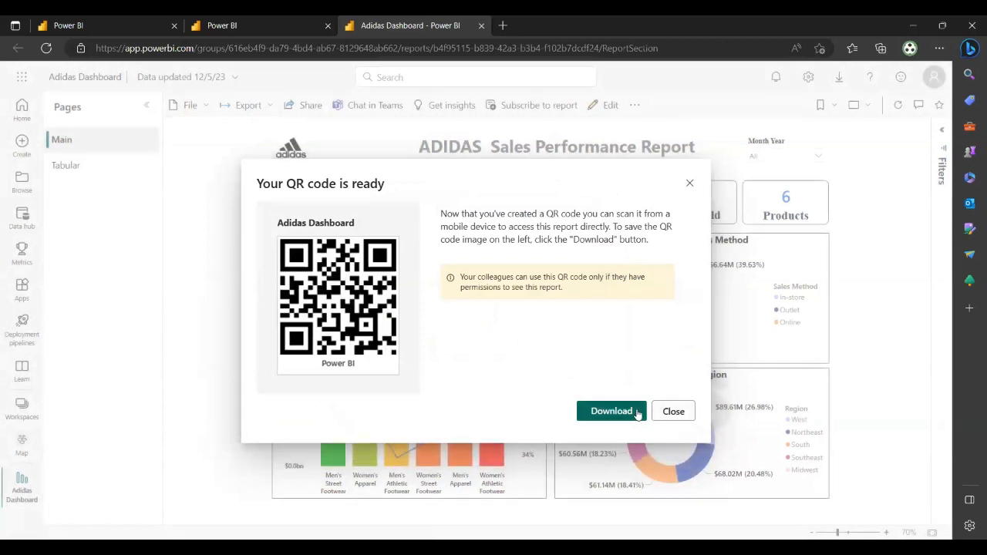
pyautogui.click(673, 412)
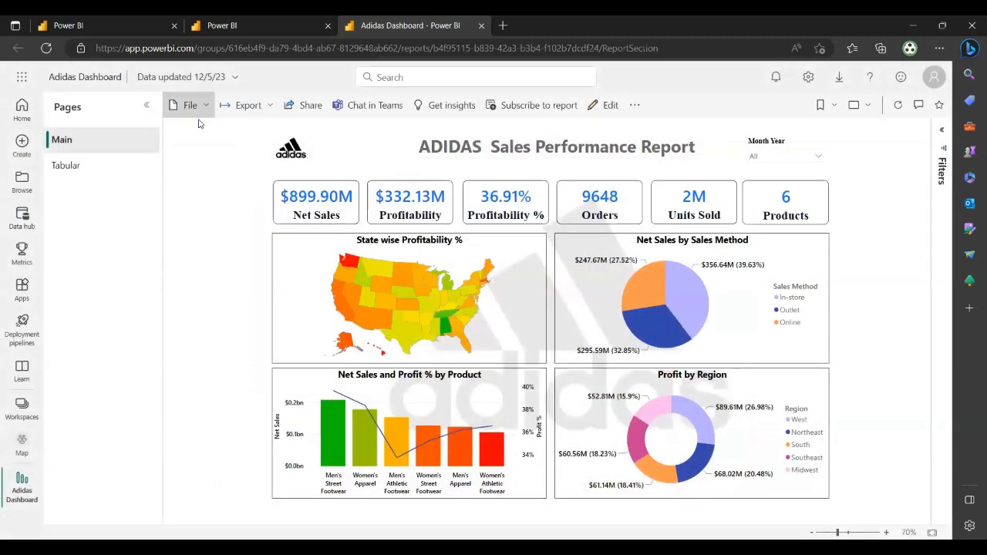
# Review the Adidas Dashboard report settings, from name and endorsement to visual options and default summarizations, without changing any.
pyautogui.click(190, 105)
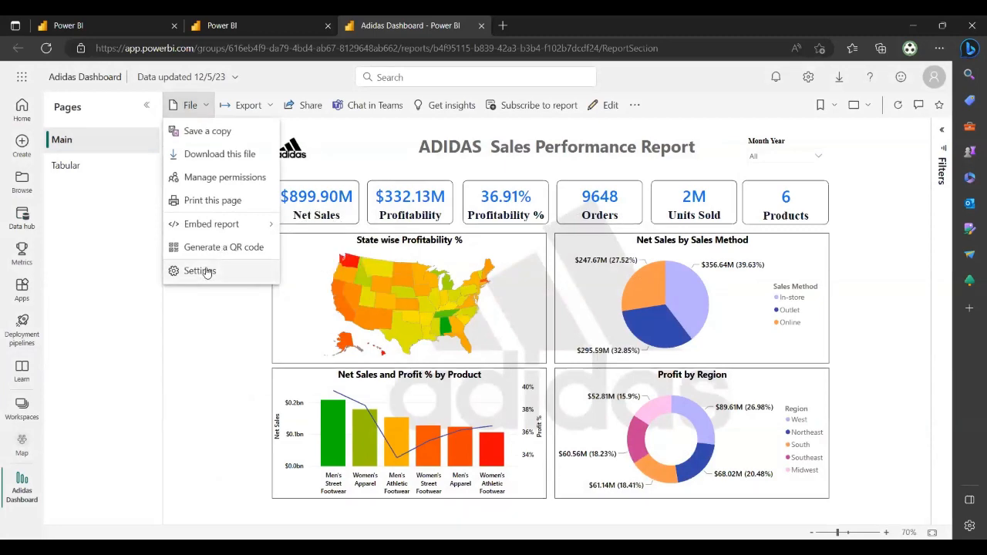
pyautogui.click(202, 271)
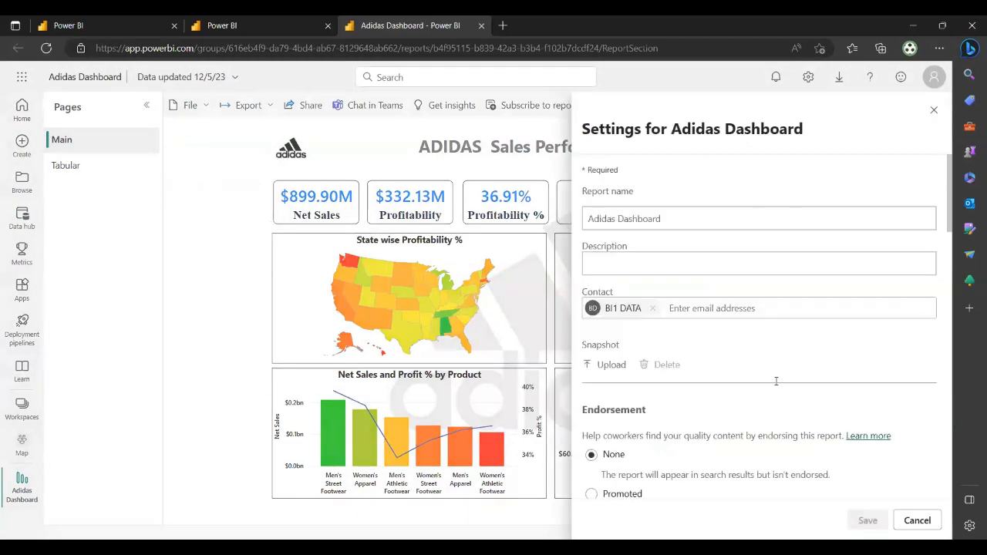
pyautogui.scroll(-2, 716, 401)
pyautogui.scroll(2, 716, 402)
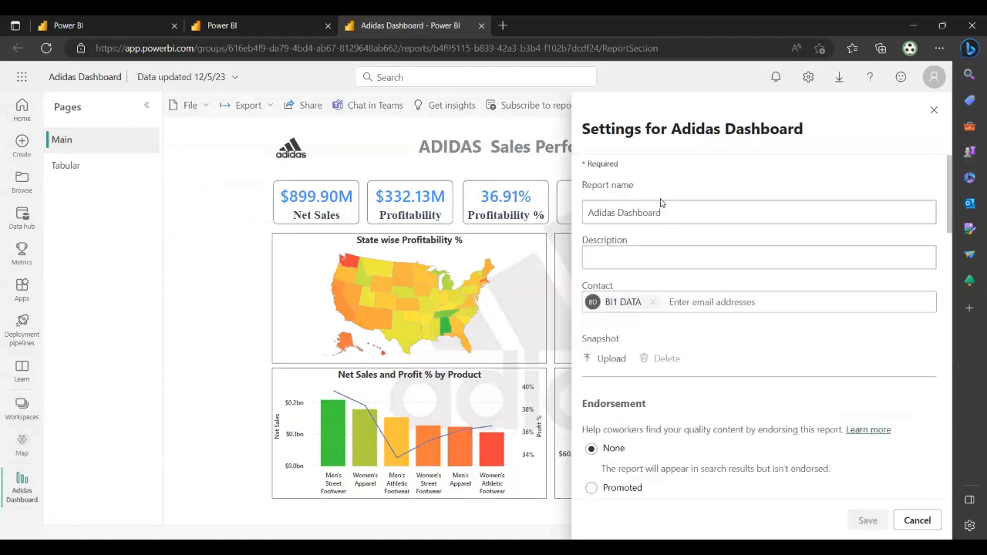
pyautogui.scroll(-4, 672, 386)
pyautogui.scroll(-8, 679, 321)
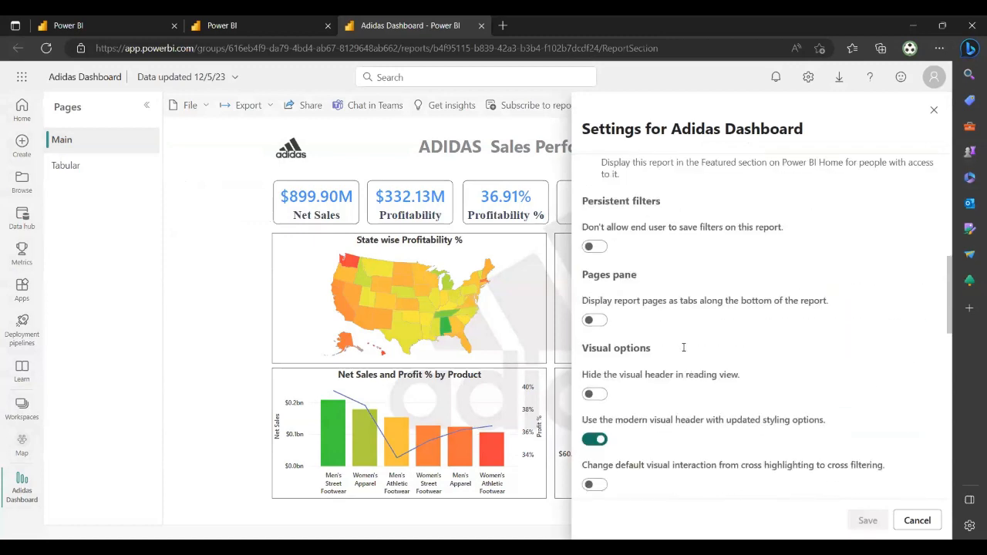
pyautogui.scroll(-4, 677, 320)
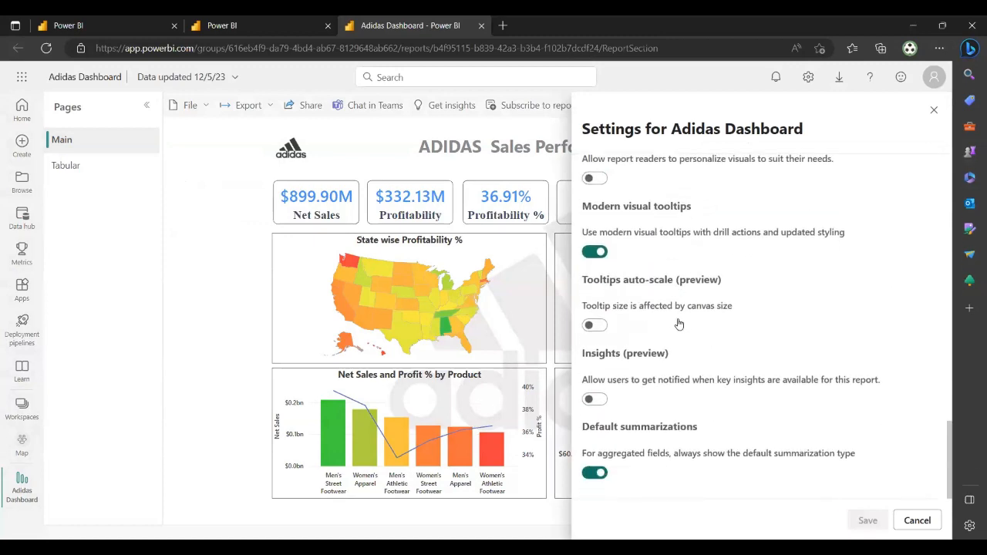
pyautogui.click(935, 109)
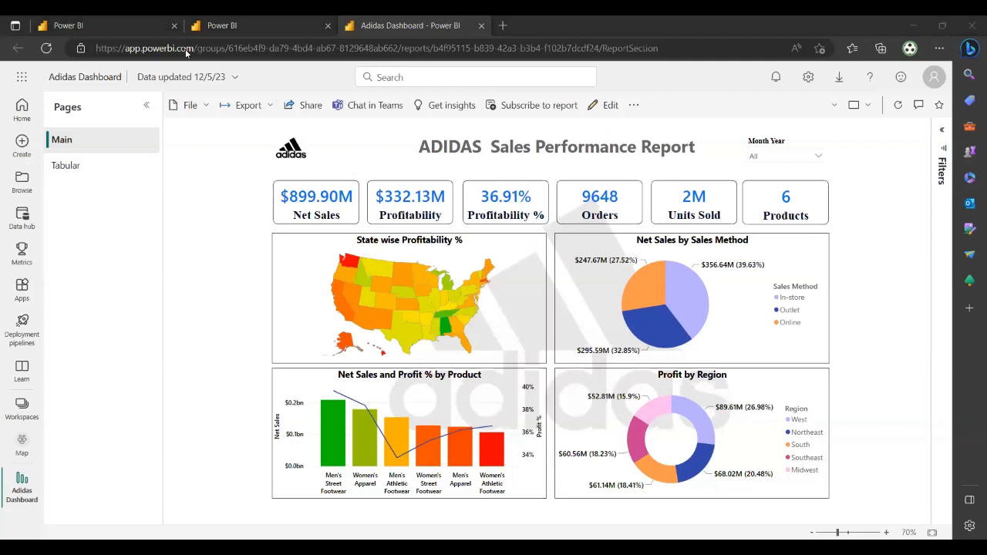
pyautogui.click(190, 105)
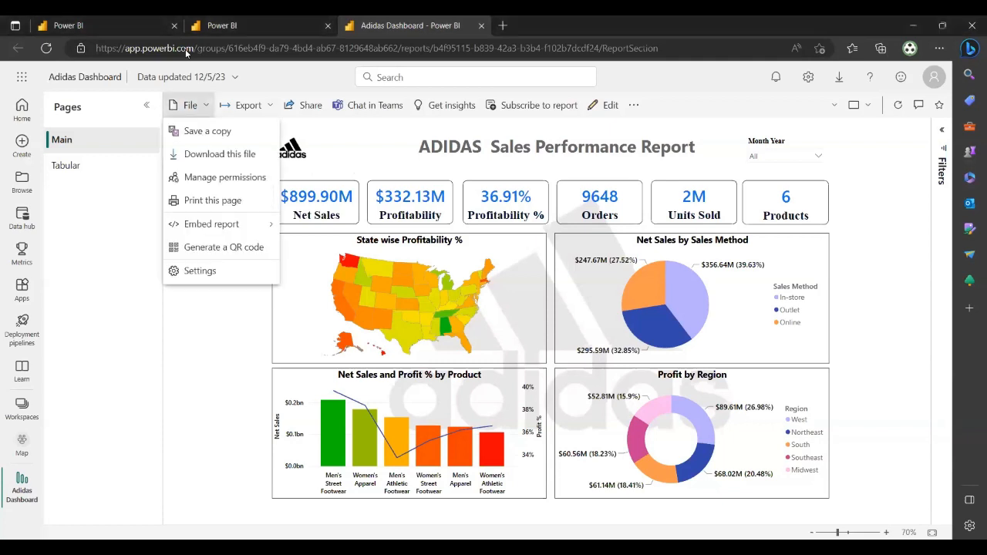
pyautogui.press('Escape')
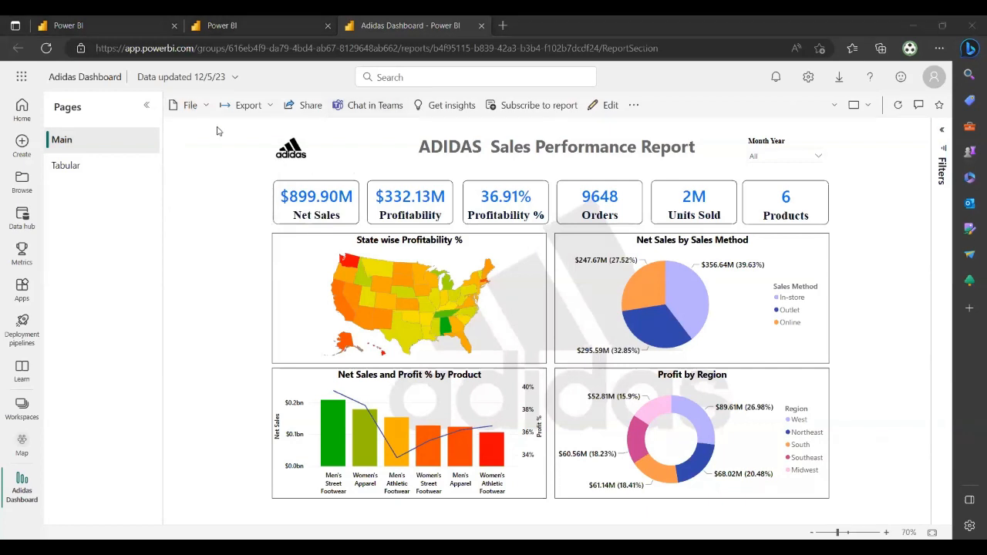
# Export the report as a PDF with Current Values, excluding hidden report tabs and including all pages.
pyautogui.click(269, 108)
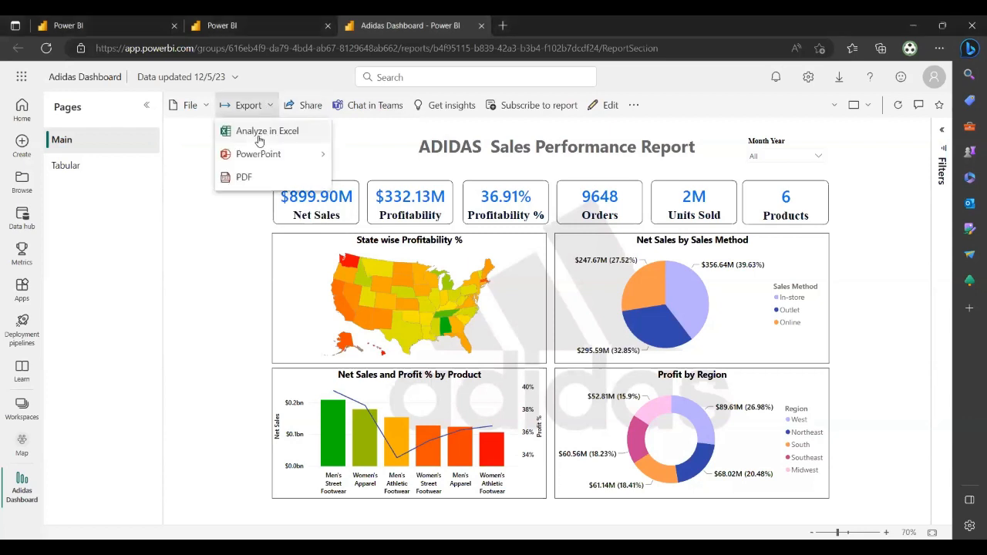
pyautogui.moveTo(262, 156)
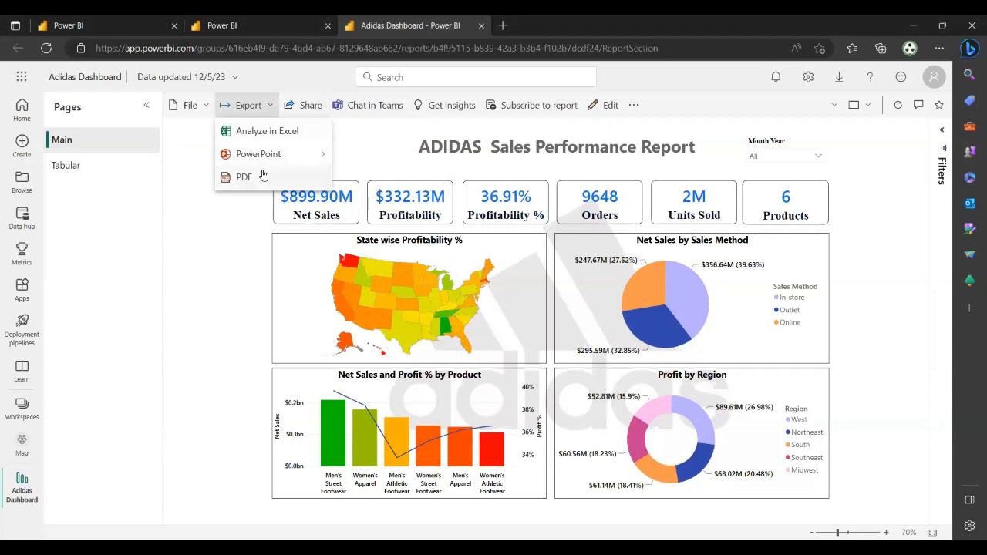
pyautogui.click(263, 176)
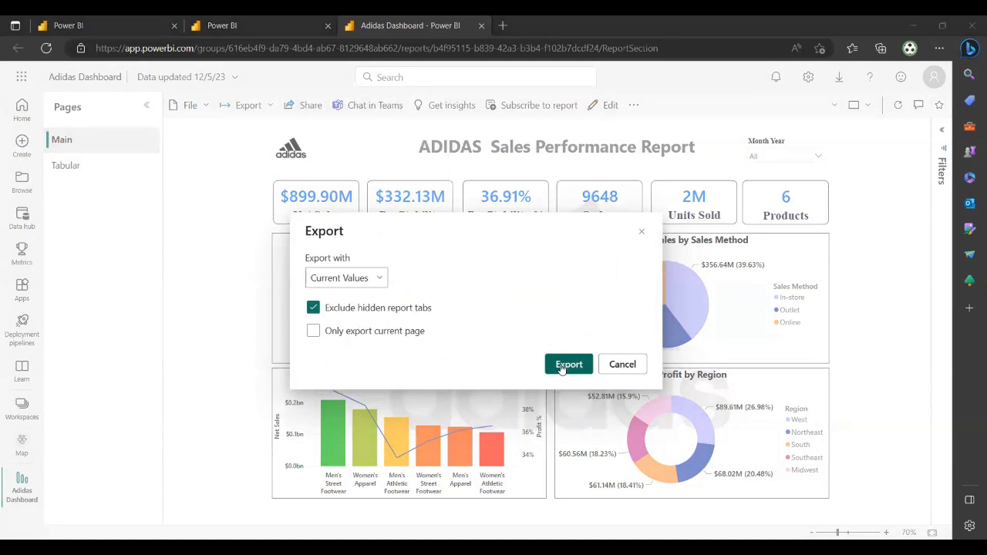
pyautogui.click(568, 365)
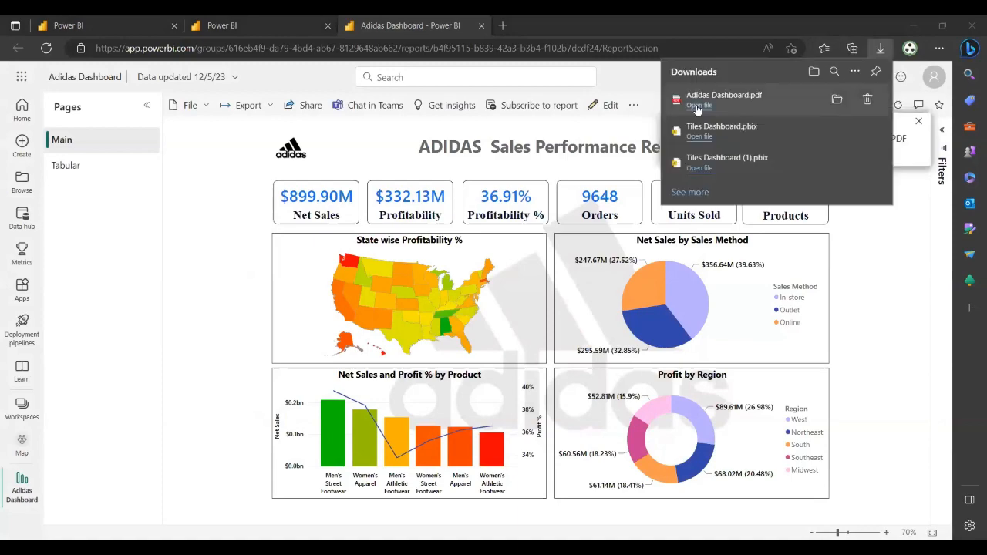
# Open the downloaded Adidas Dashboard.pdf and review its Main and Tabular pages.
pyautogui.click(698, 105)
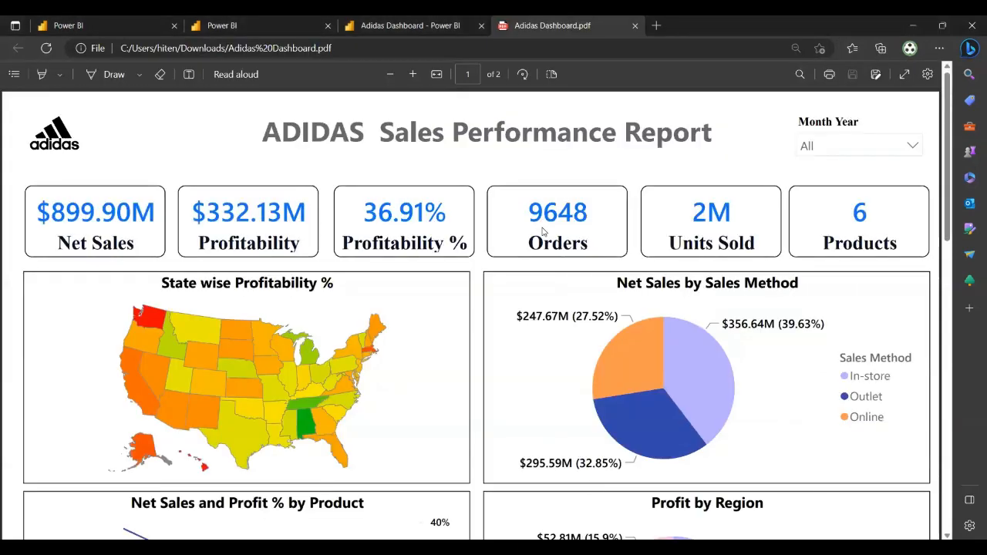
pyautogui.scroll(-10, 532, 230)
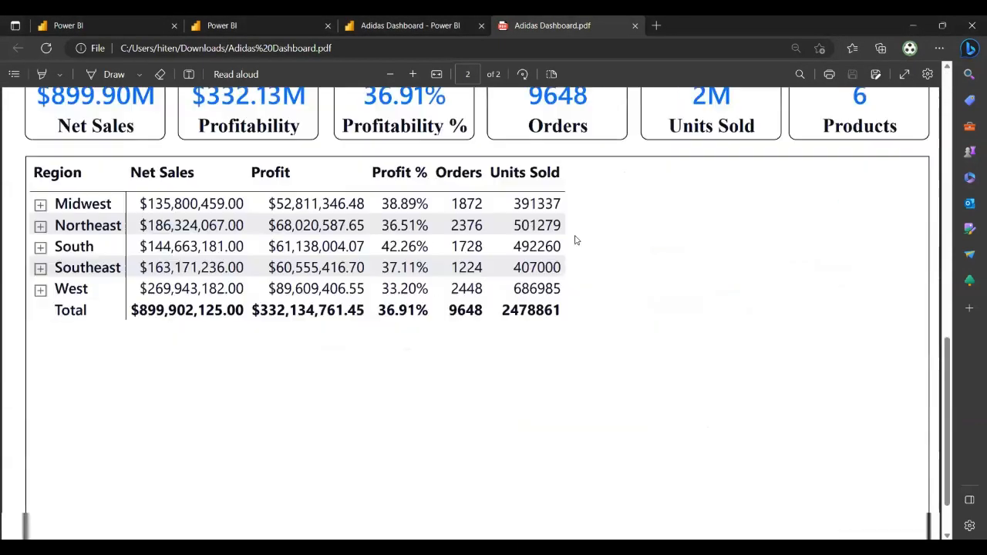
pyautogui.scroll(10, 575, 241)
pyautogui.scroll(-10, 522, 269)
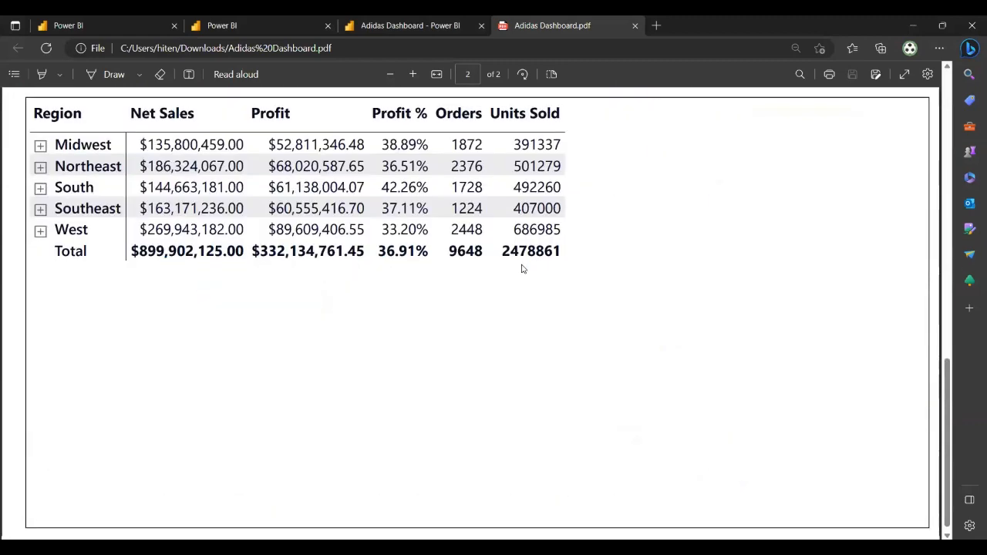
pyautogui.scroll(9, 463, 231)
# Return to the online report's Tabular page and inspect the states under the Midwest and Northeast regions, collapsing each again.
pyautogui.click(421, 25)
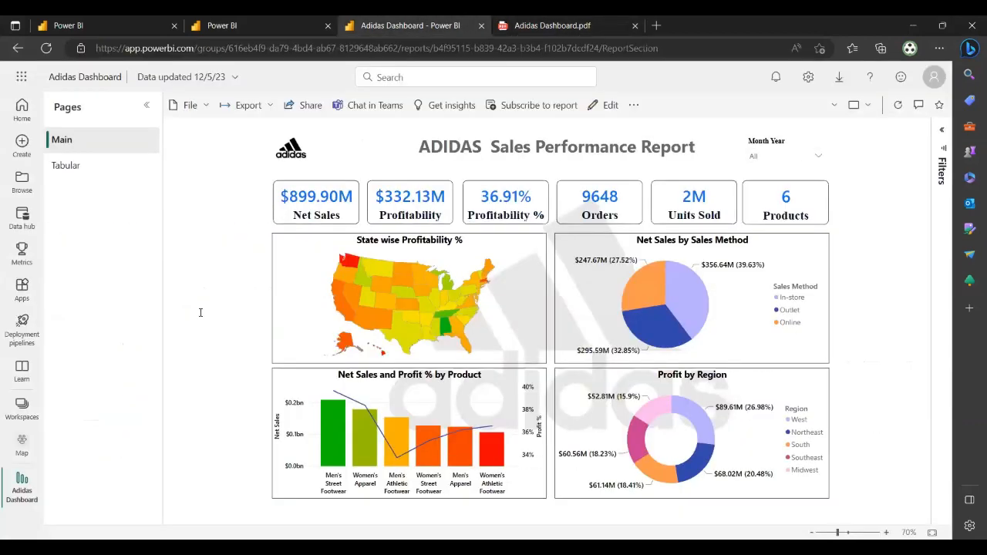
pyautogui.click(93, 166)
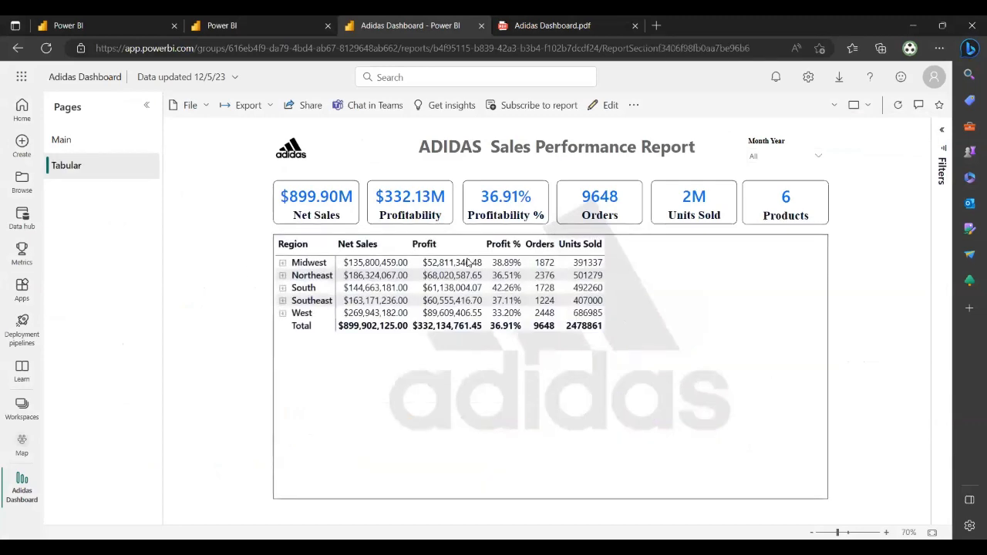
pyautogui.click(283, 263)
pyautogui.click(283, 263)
pyautogui.click(284, 276)
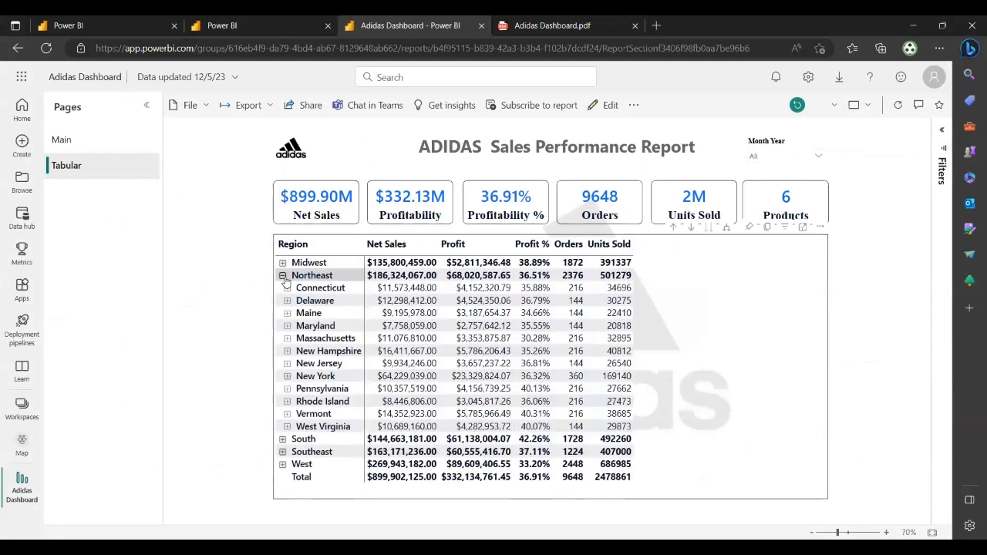
pyautogui.click(283, 276)
# Expand the Southeast region and its Georgia row down to city level, and check the Midwest breakdown before collapsing it.
pyautogui.click(283, 300)
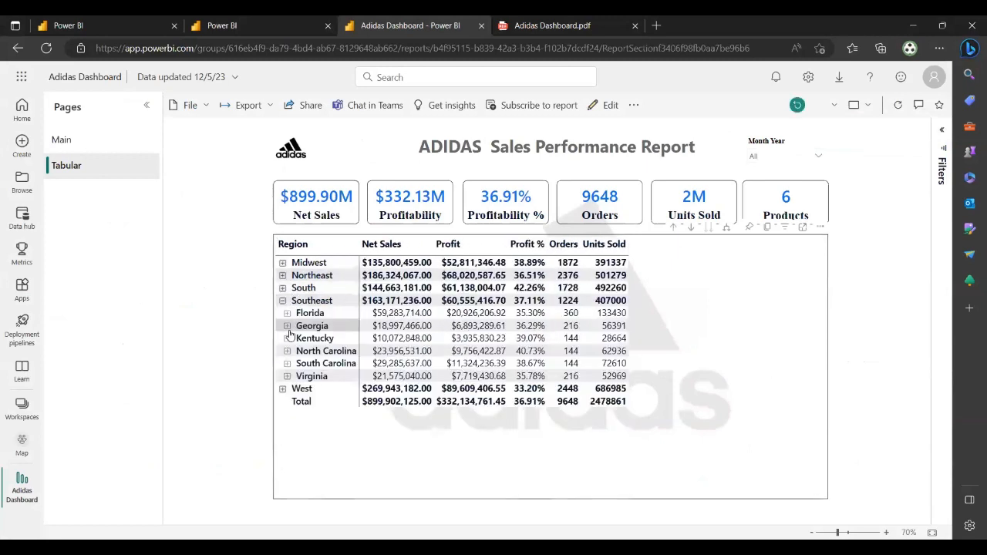
pyautogui.click(287, 326)
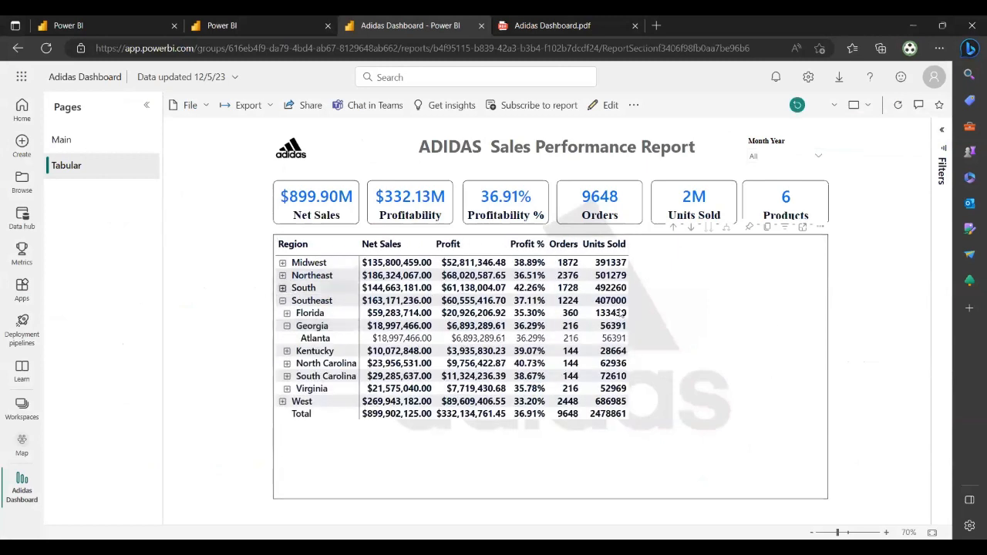
pyautogui.click(283, 263)
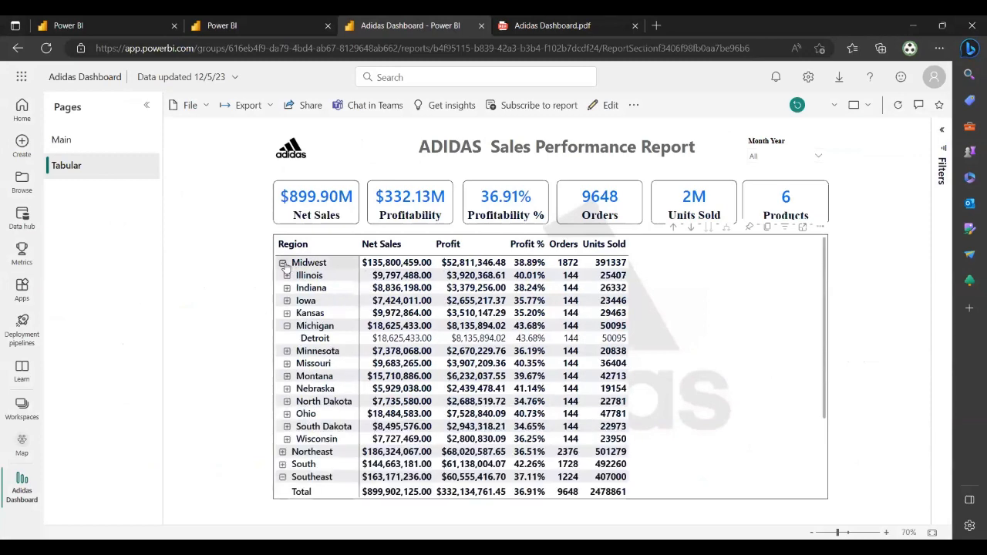
pyautogui.click(283, 263)
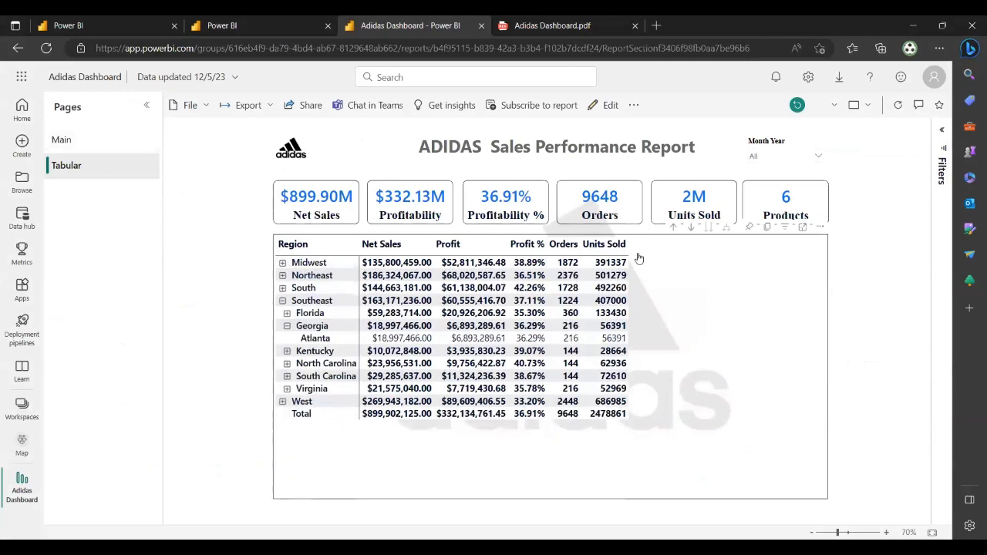
# Filter the Main page's Month Year slicer to Aug 21, check the visuals, and reset the report to default.
pyautogui.click(398, 207)
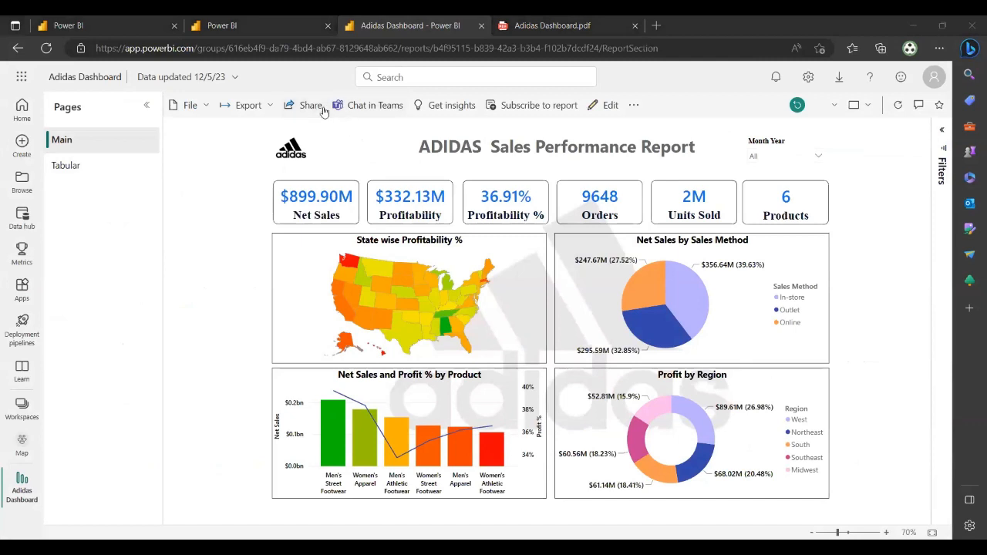
pyautogui.click(780, 157)
pyautogui.click(774, 199)
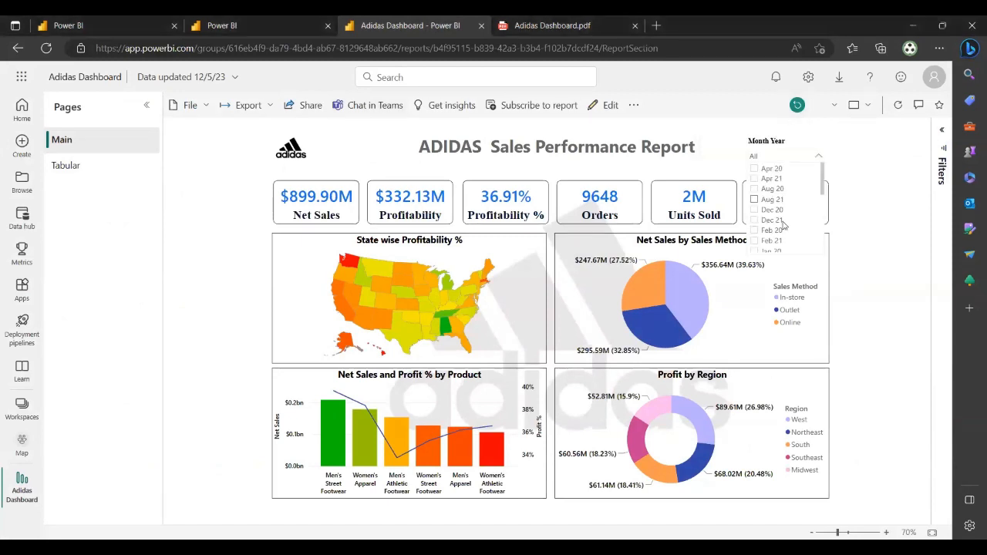
pyautogui.click(699, 308)
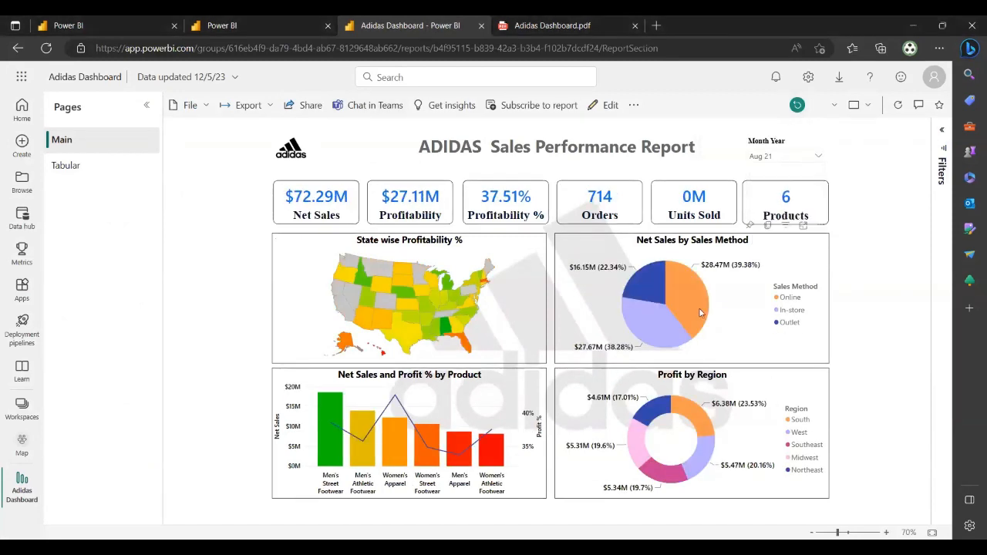
pyautogui.click(797, 105)
pyautogui.click(513, 333)
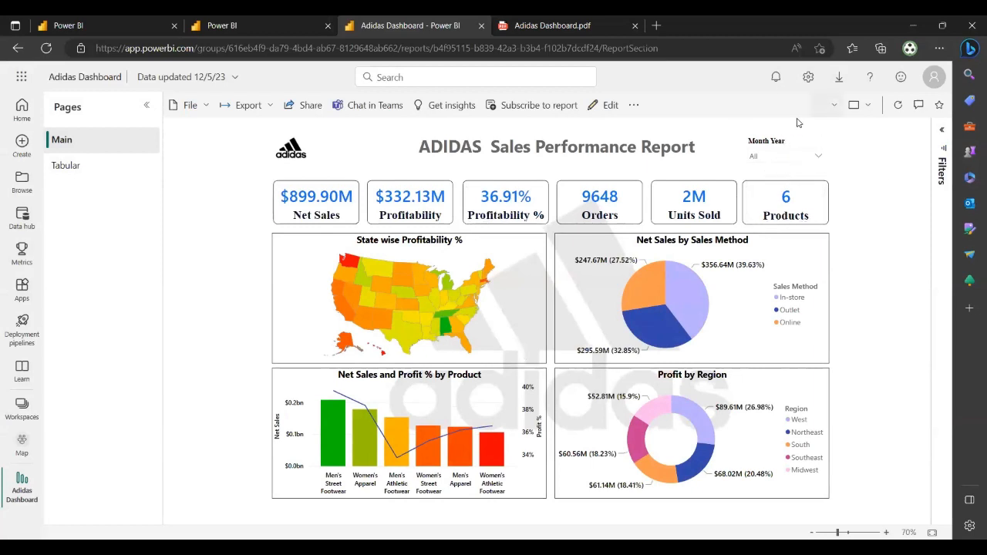
# Filter the Month Year slicer to Aug 20, inspect the state map, and restore the report's default filters.
pyautogui.click(773, 157)
pyautogui.click(768, 188)
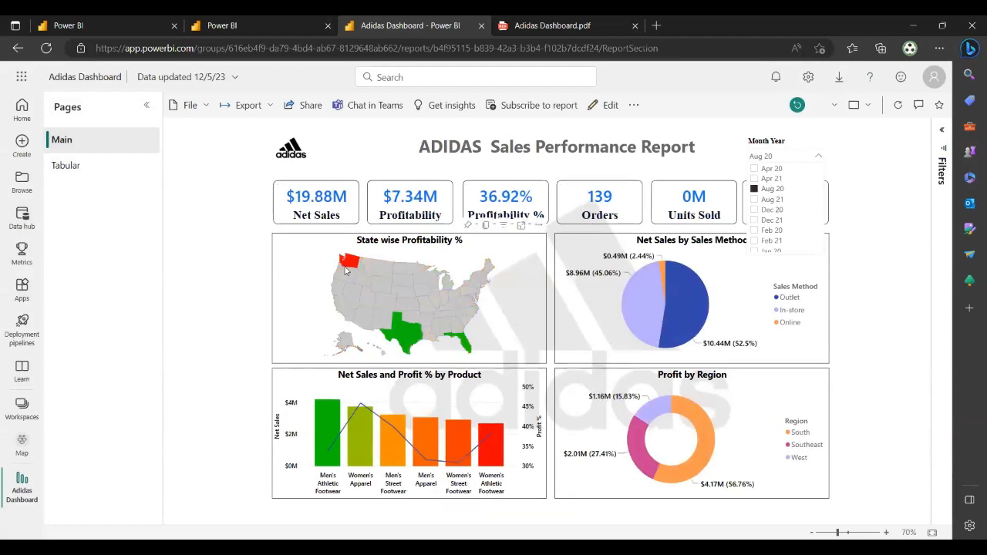
pyautogui.moveTo(347, 270)
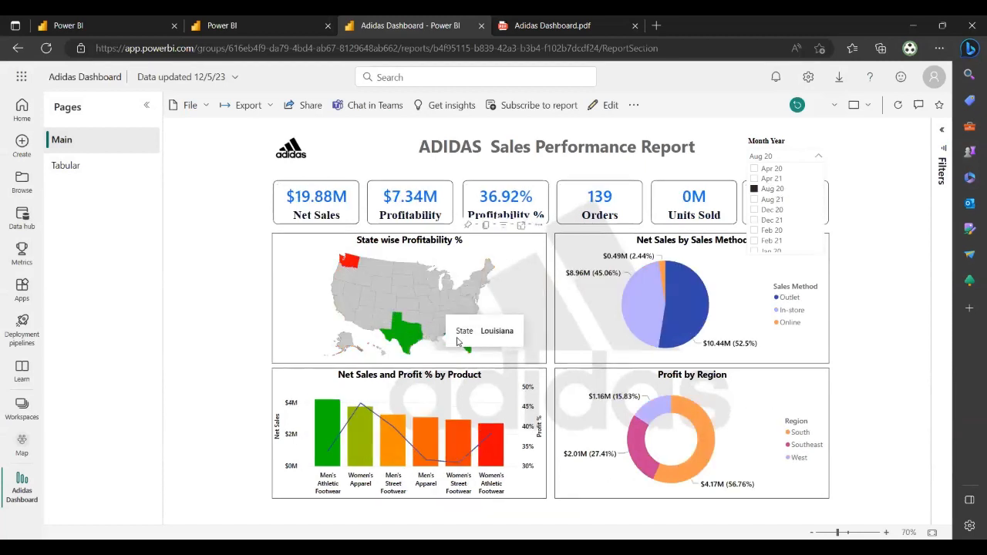
pyautogui.click(797, 106)
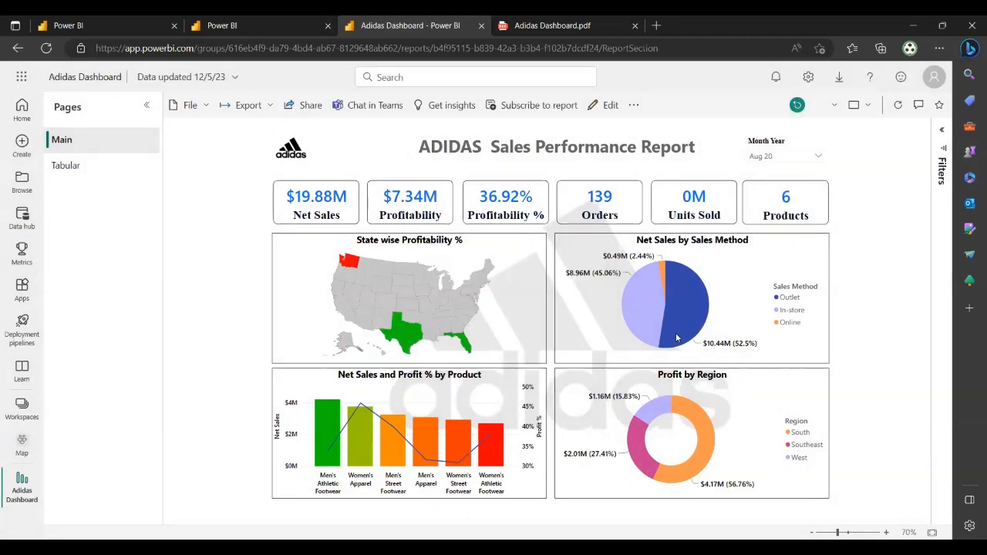
pyautogui.click(797, 105)
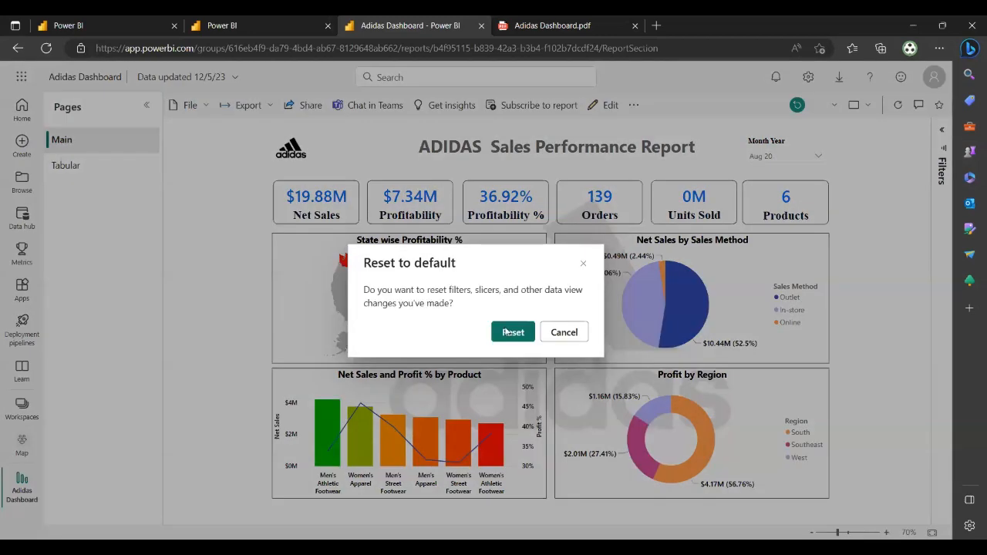
pyautogui.click(513, 333)
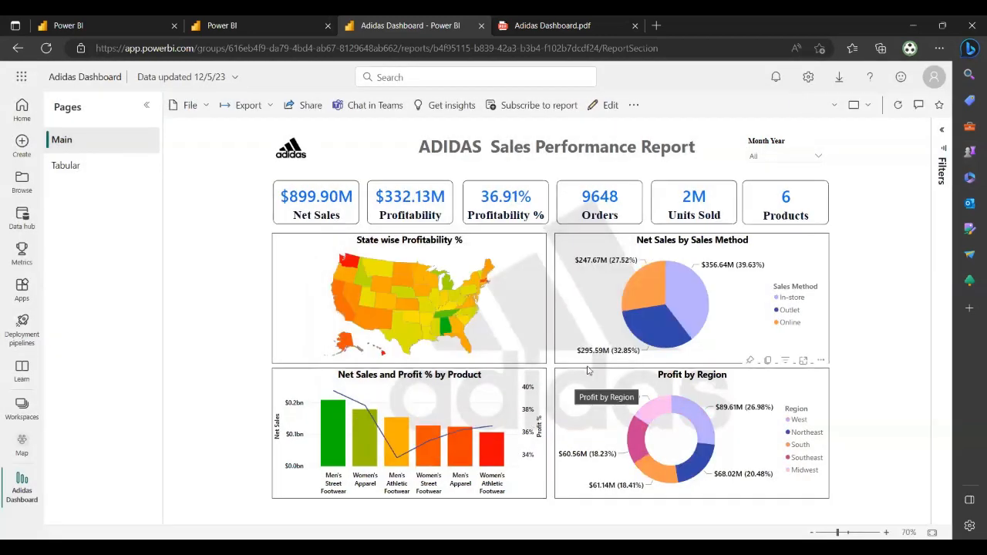
# View the report's Main page in full screen and exit back to the normal view.
pyautogui.click(863, 104)
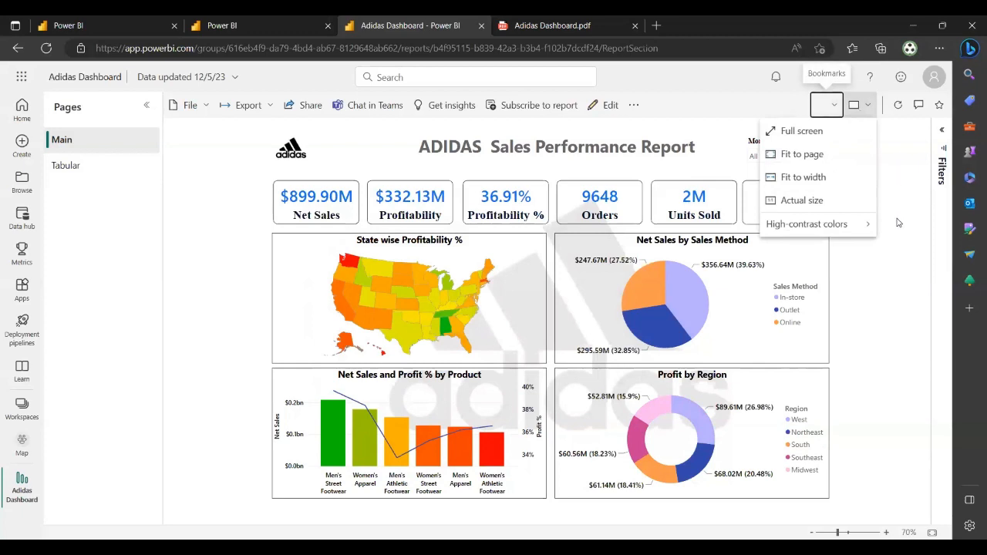
pyautogui.click(861, 105)
pyautogui.click(861, 105)
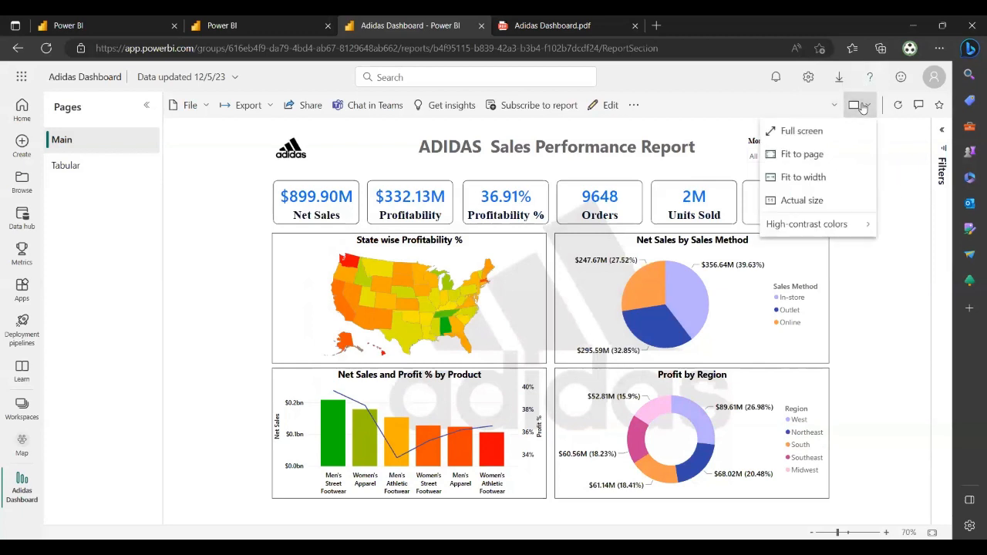
pyautogui.click(802, 131)
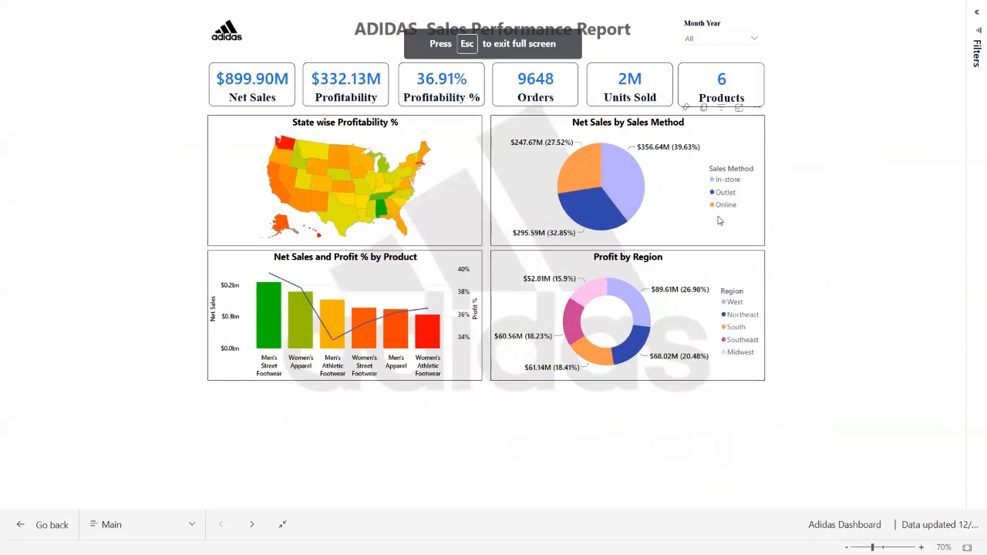
pyautogui.press('Escape')
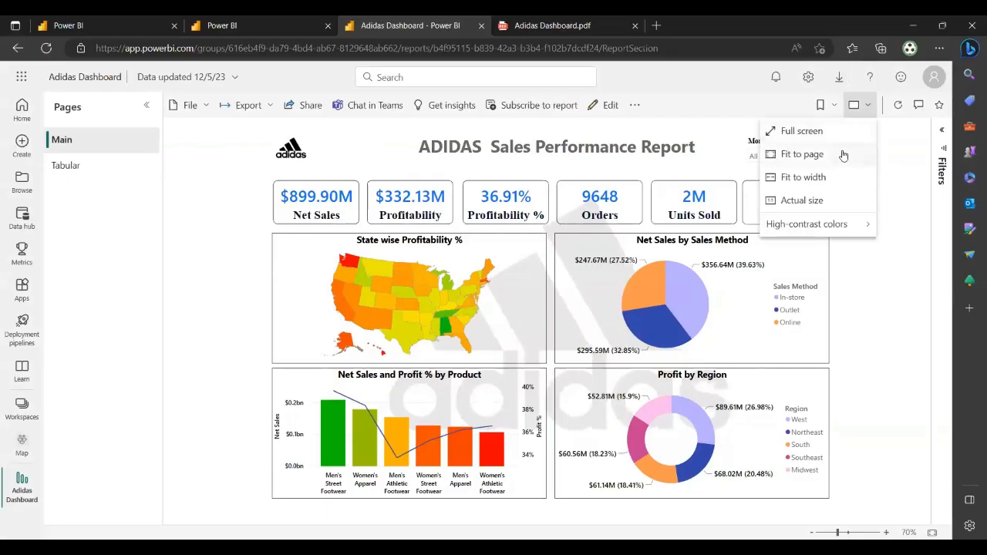
# Compare the Fit to page and Fit to width views on the Main page, checking its charts at the wider size.
pyautogui.click(844, 155)
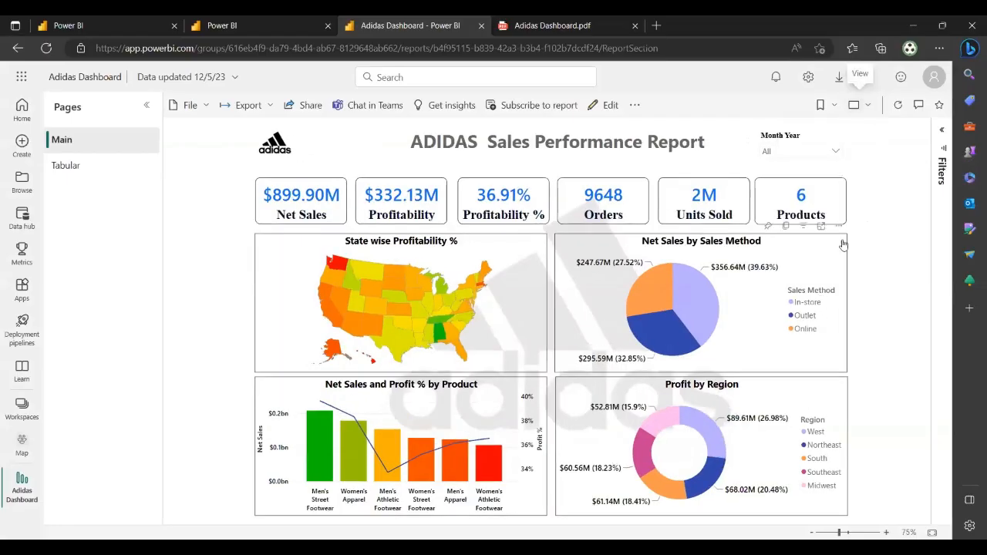
pyautogui.click(861, 106)
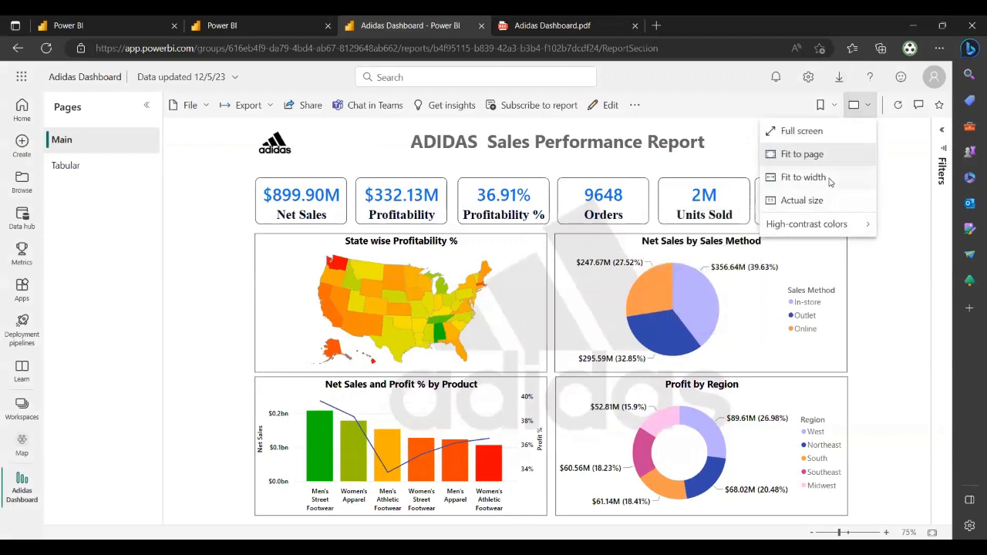
pyautogui.click(802, 177)
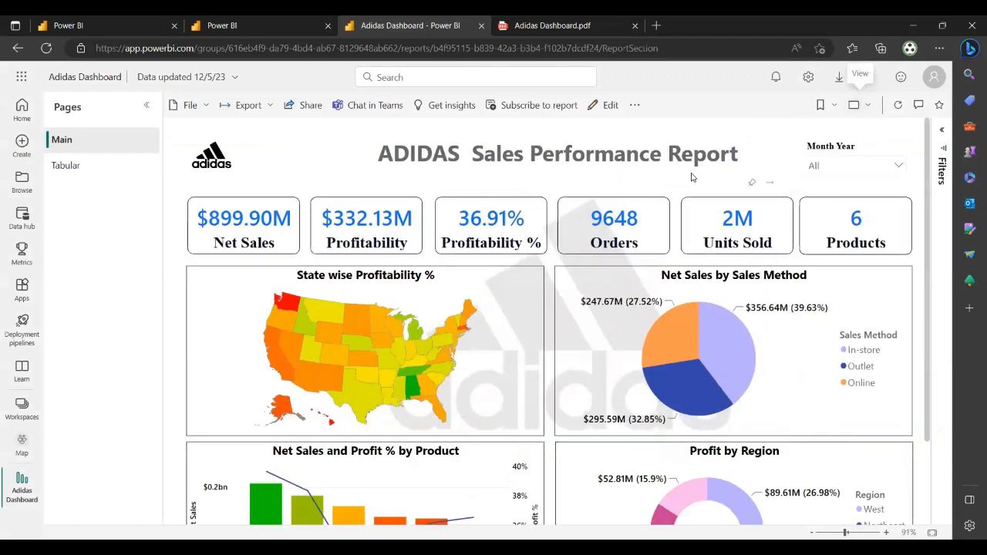
pyautogui.scroll(-2, 722, 257)
pyautogui.scroll(1, 722, 257)
pyautogui.scroll(-1, 717, 260)
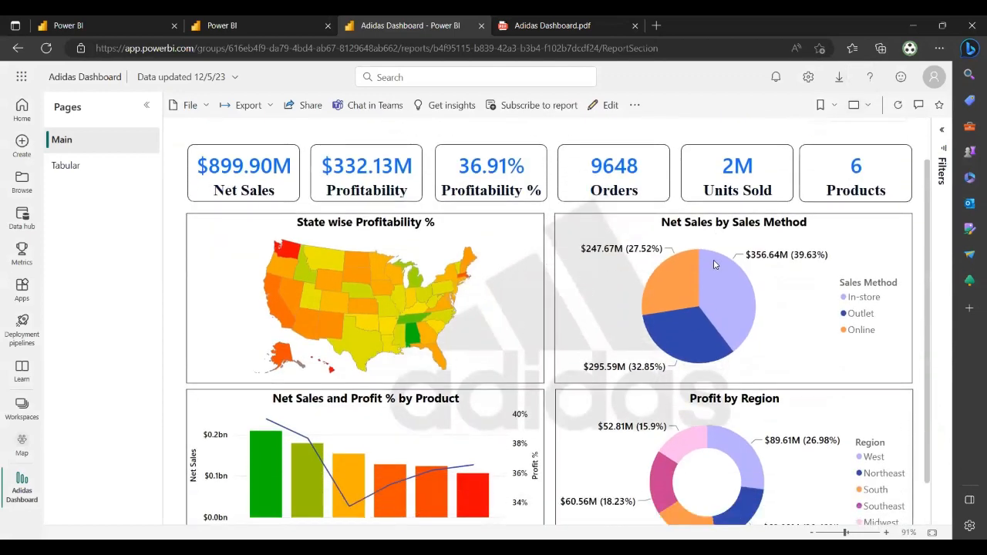
pyautogui.scroll(2, 717, 260)
# Check the Main page at Actual size and return it to Fit to width.
pyautogui.click(858, 109)
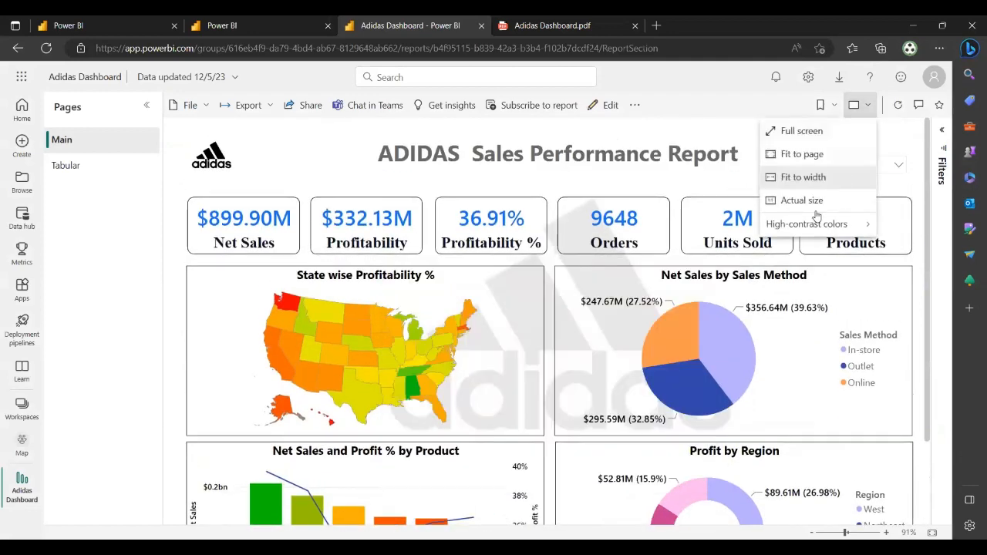
pyautogui.click(806, 203)
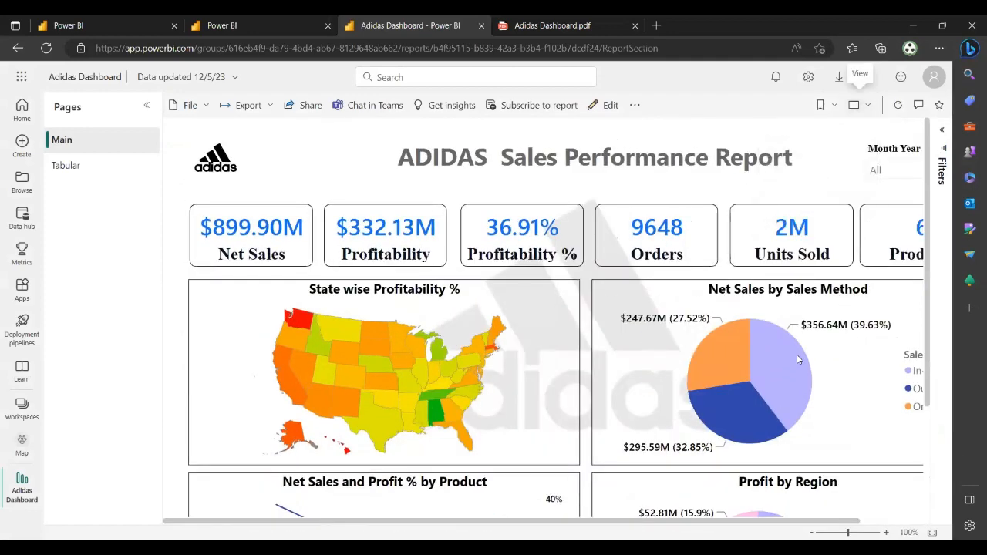
pyautogui.scroll(-1, 797, 354)
pyautogui.scroll(1, 777, 351)
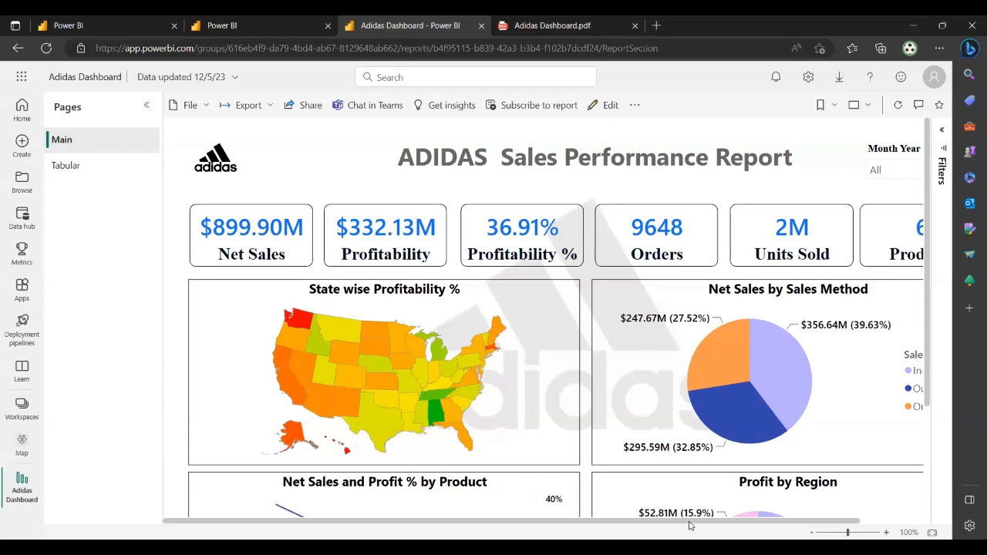
pyautogui.hscroll(2, 786, 527)
pyautogui.moveTo(785, 523); pyautogui.dragTo(591, 518)
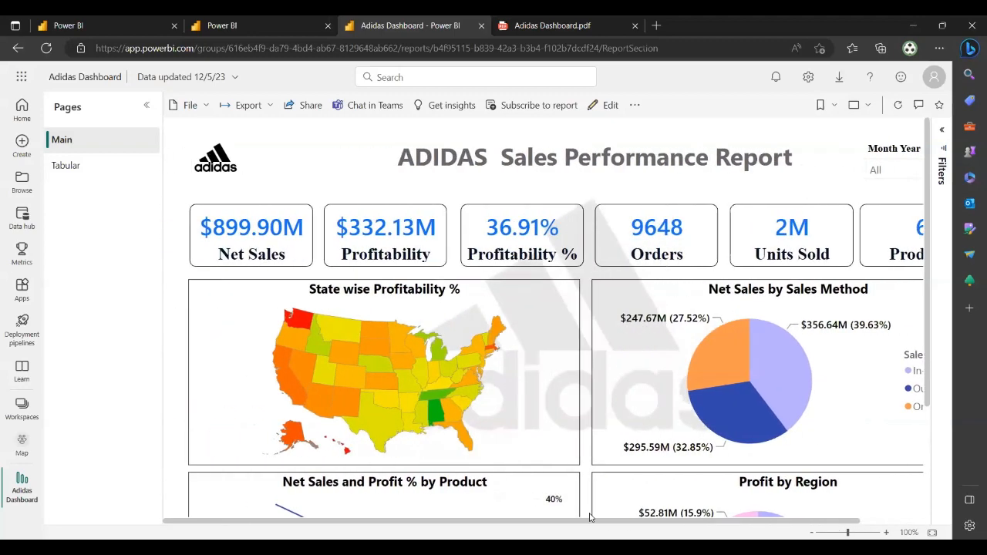
pyautogui.click(858, 105)
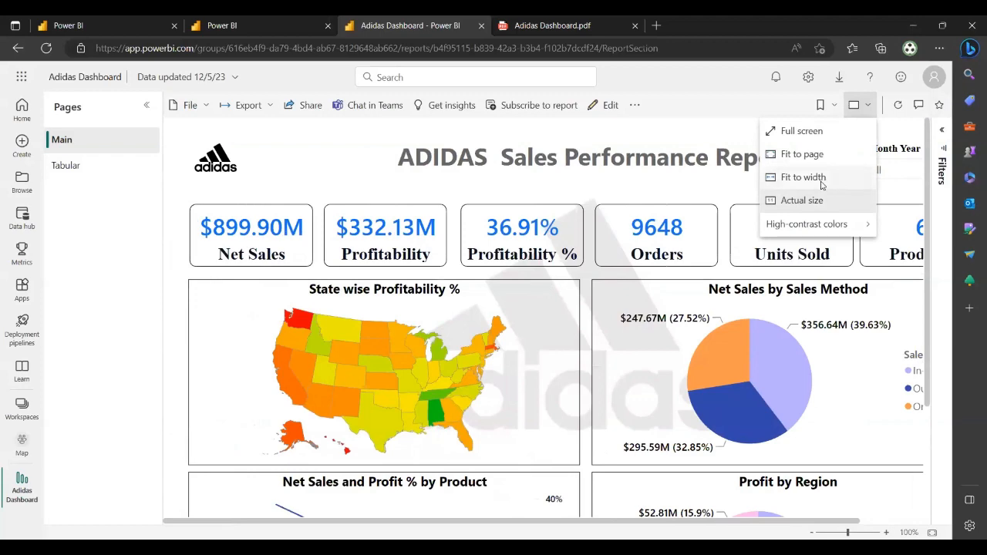
pyautogui.click(803, 177)
pyautogui.scroll(-3, 770, 234)
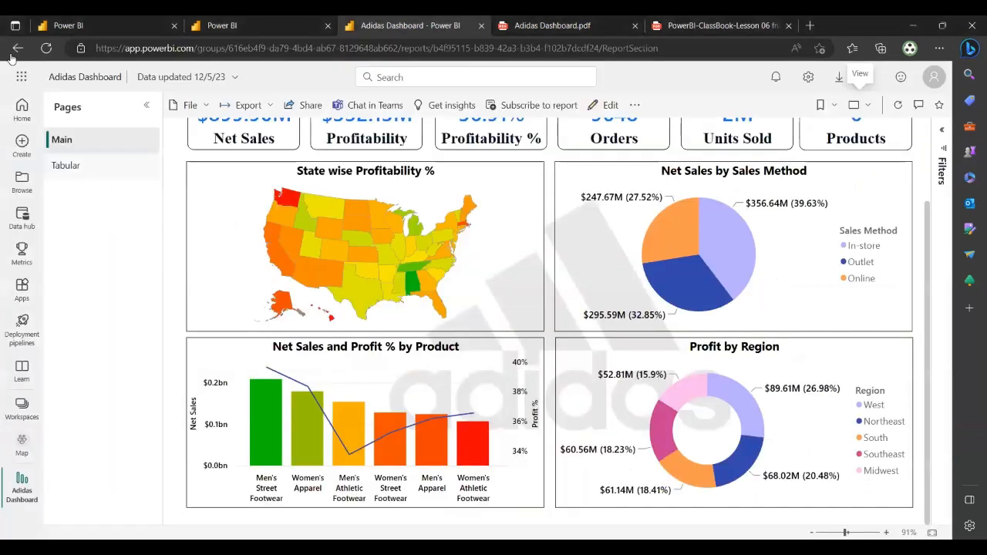
# Check the Adidas Dashboard report's details and go back to the Map workspace.
pyautogui.click(17, 48)
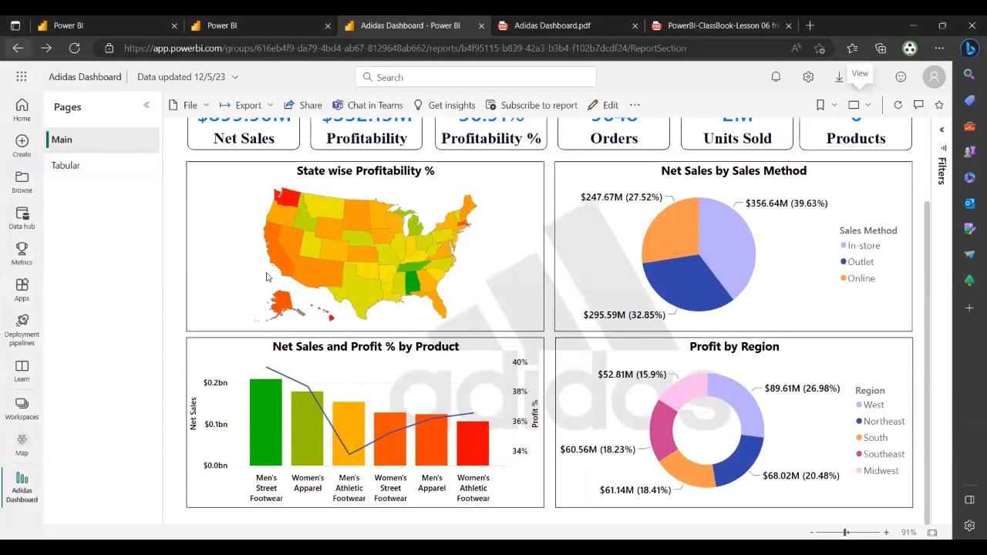
pyautogui.click(98, 80)
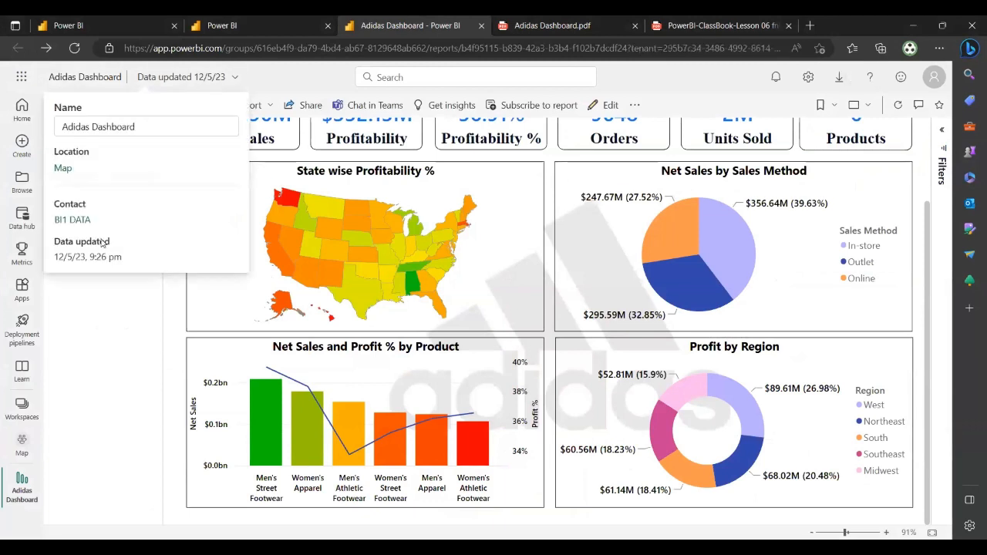
pyautogui.click(102, 324)
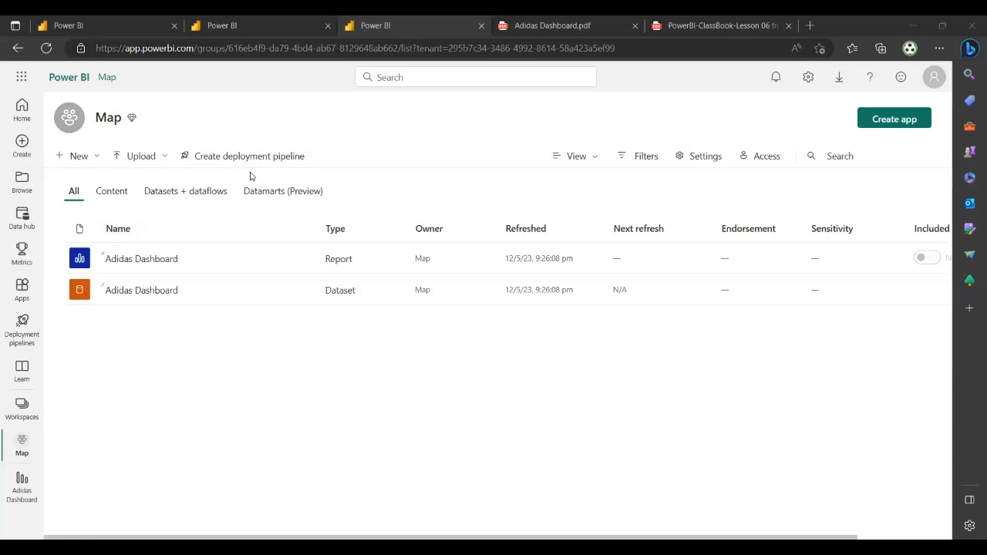
# Review the Map workspace's Content and Datasets + dataflows lists and its access settings, returning to the full item list.
pyautogui.click(112, 190)
pyautogui.click(172, 191)
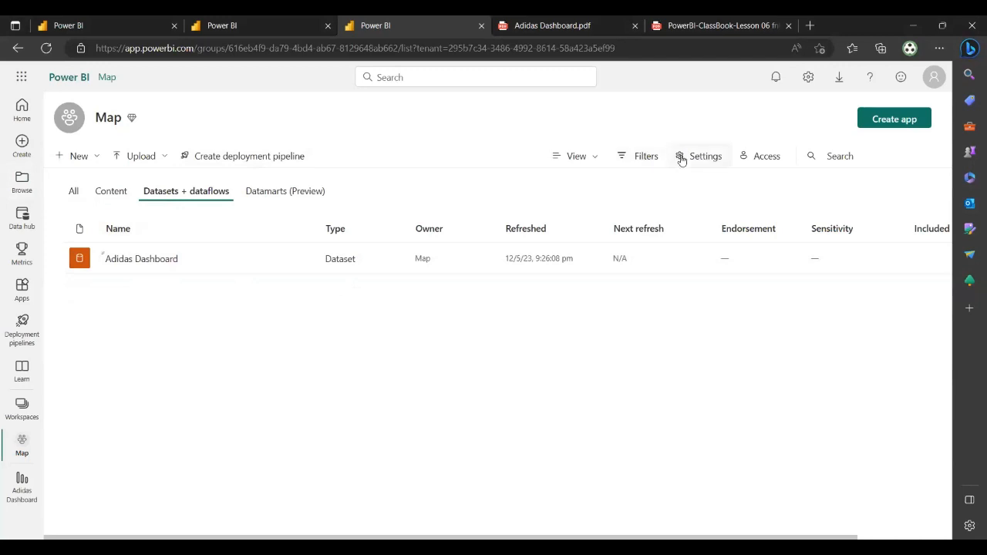
pyautogui.click(749, 158)
pyautogui.click(935, 111)
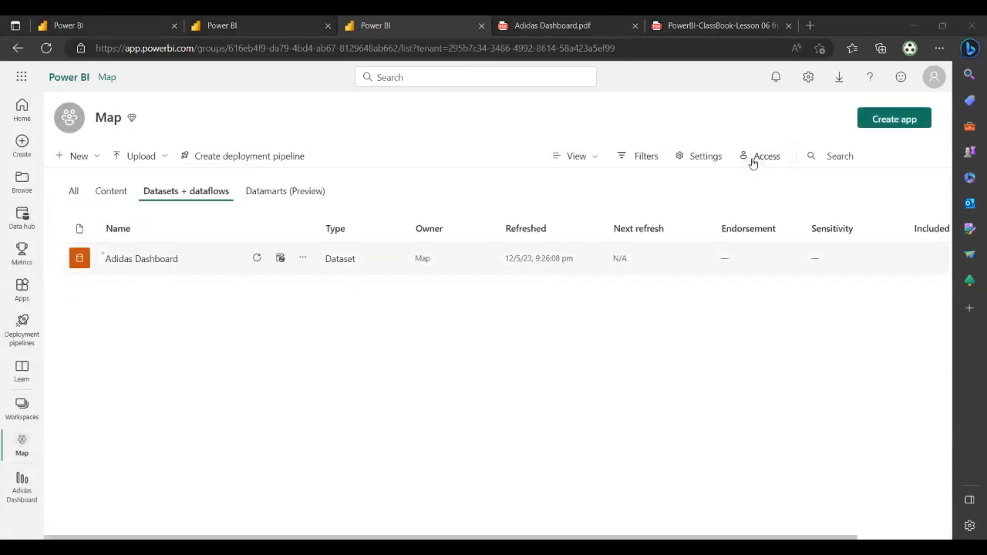
pyautogui.click(106, 193)
pyautogui.click(74, 191)
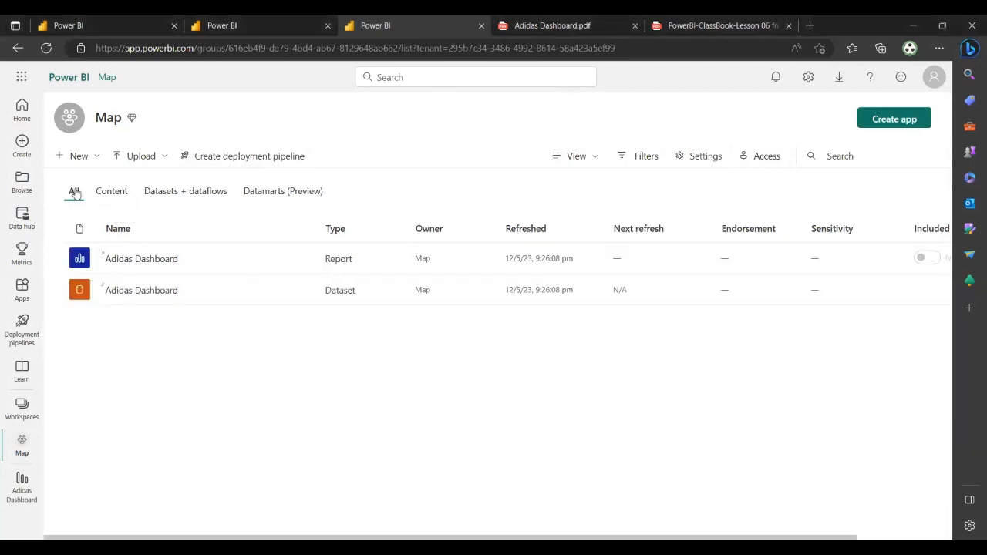
# Review the Adidas Dashboard dataset's details page and return to the Map workspace list.
pyautogui.click(154, 292)
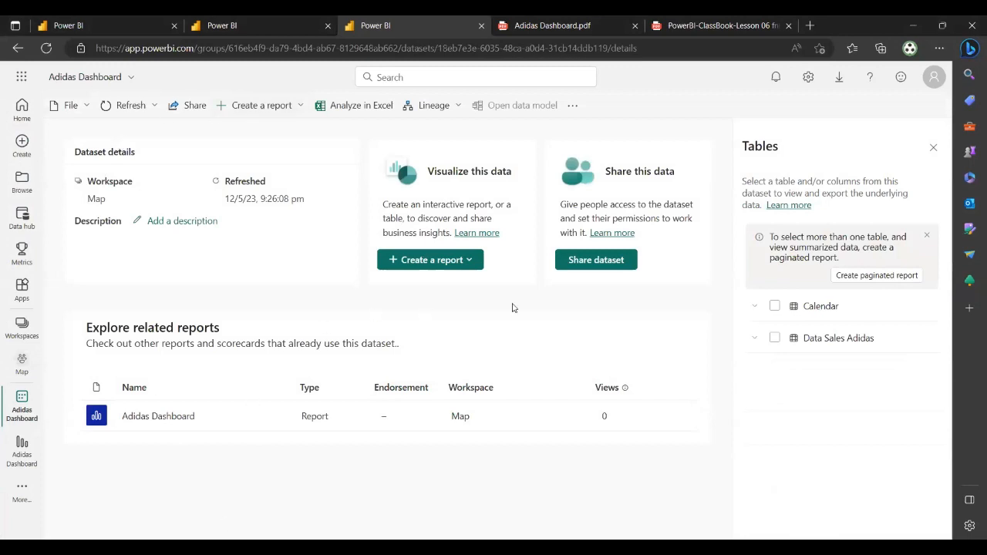
pyautogui.click(19, 47)
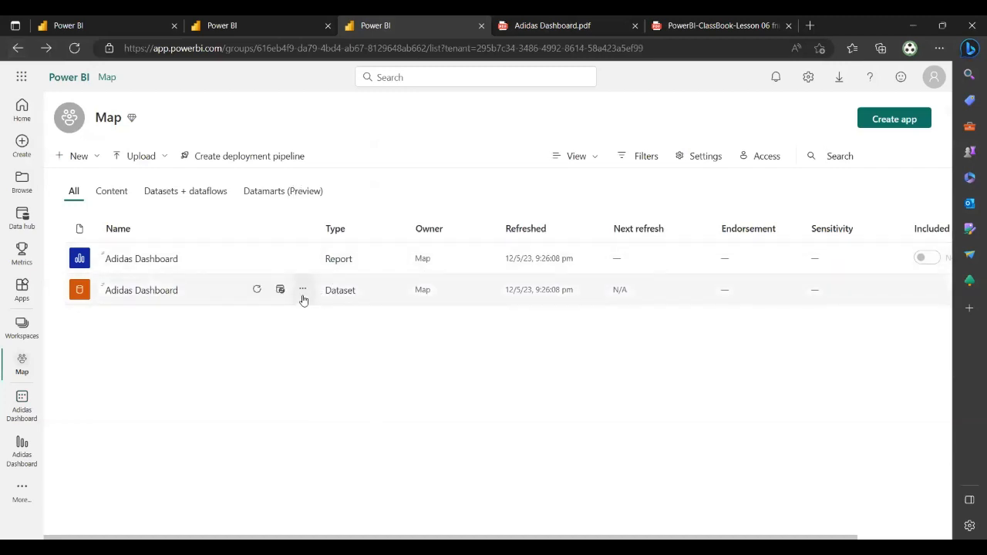
pyautogui.click(302, 290)
pyautogui.click(257, 341)
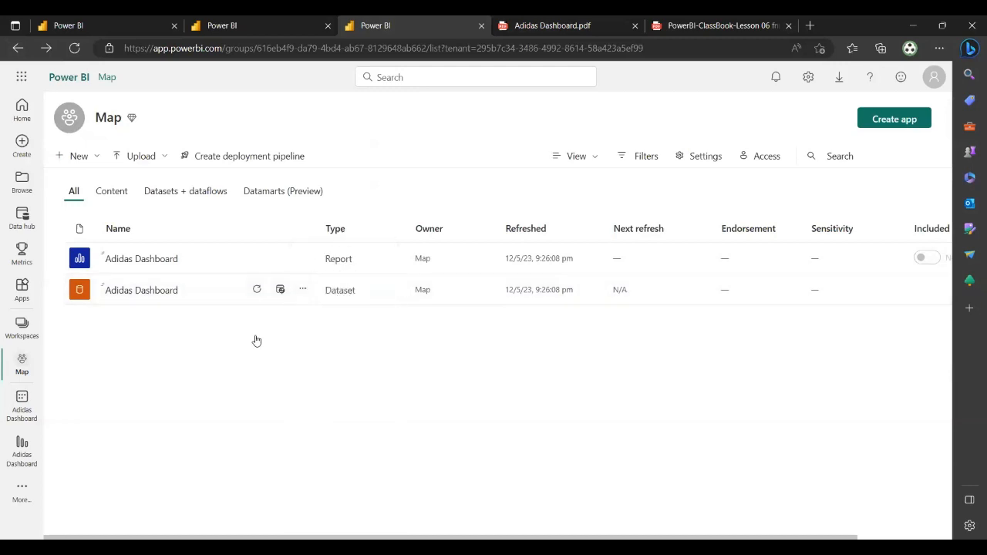
# Refresh the Adidas Dashboard dataset on demand and open its settings.
pyautogui.click(258, 290)
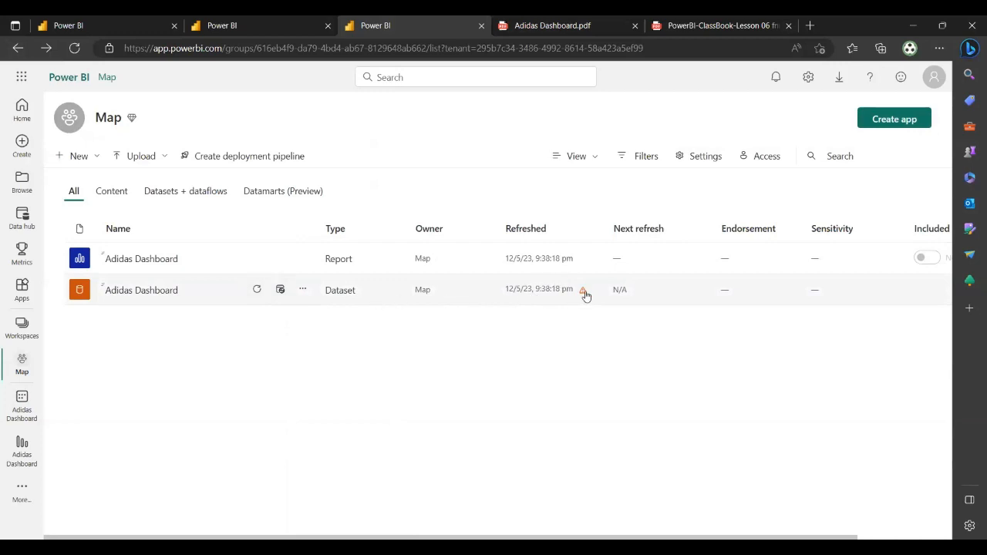
pyautogui.moveTo(581, 297)
pyautogui.click(302, 290)
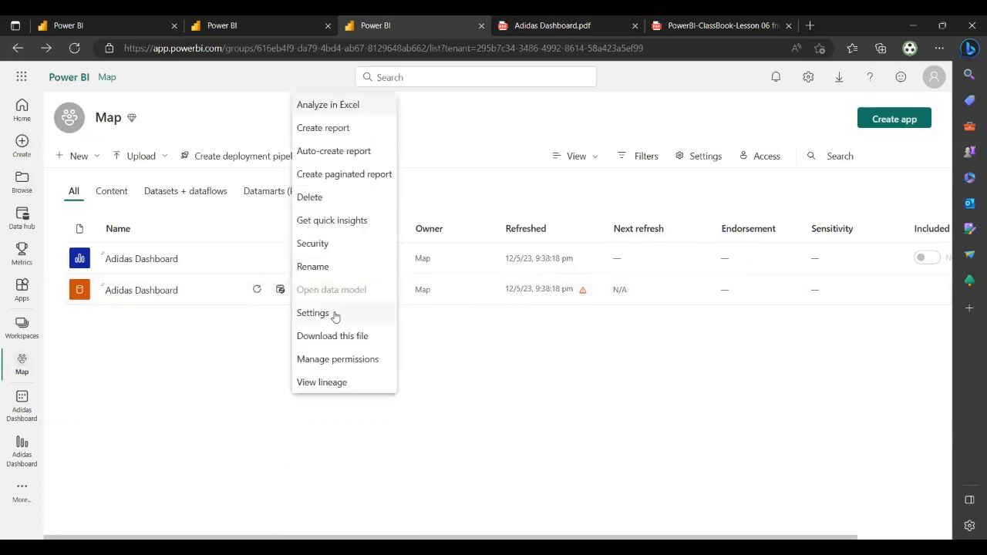
pyautogui.click(335, 314)
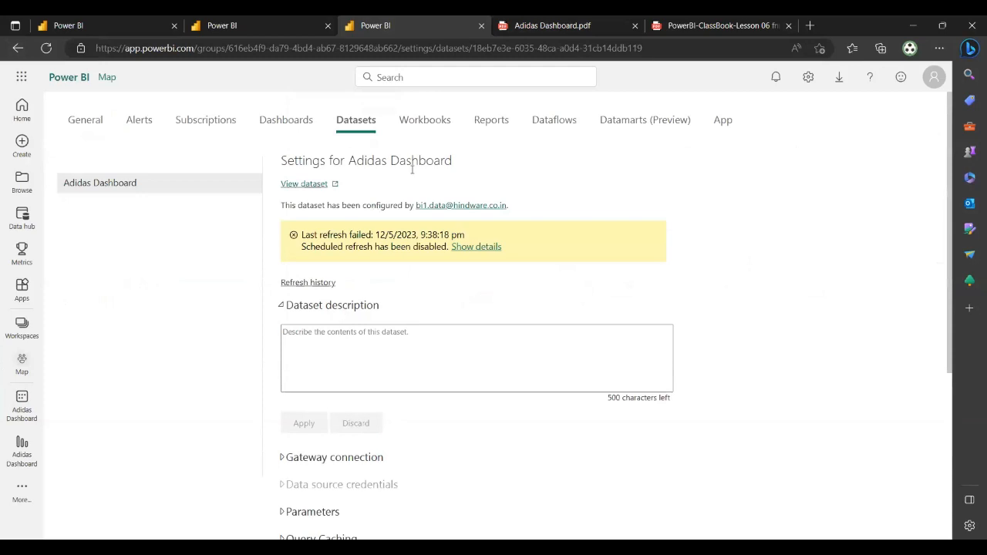
# Review the Adidas Dashboard dataset's gateway connection settings and look through the remaining settings sections.
pyautogui.scroll(-2, 412, 170)
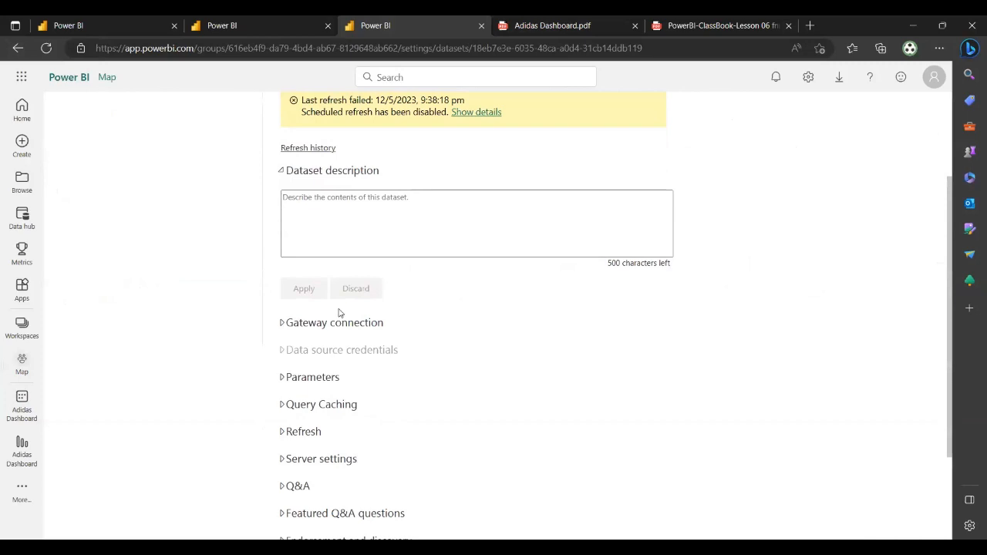
pyautogui.click(301, 329)
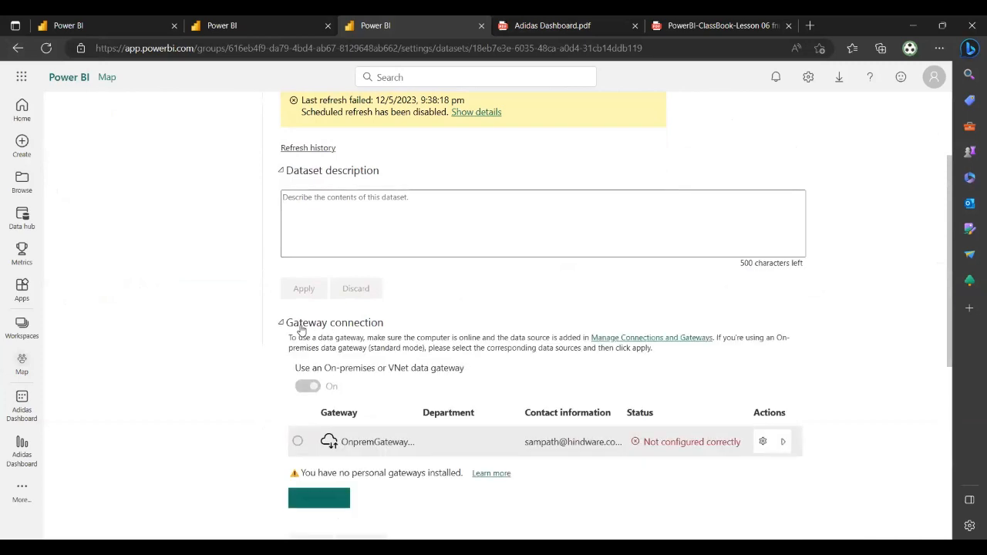
pyautogui.click(331, 324)
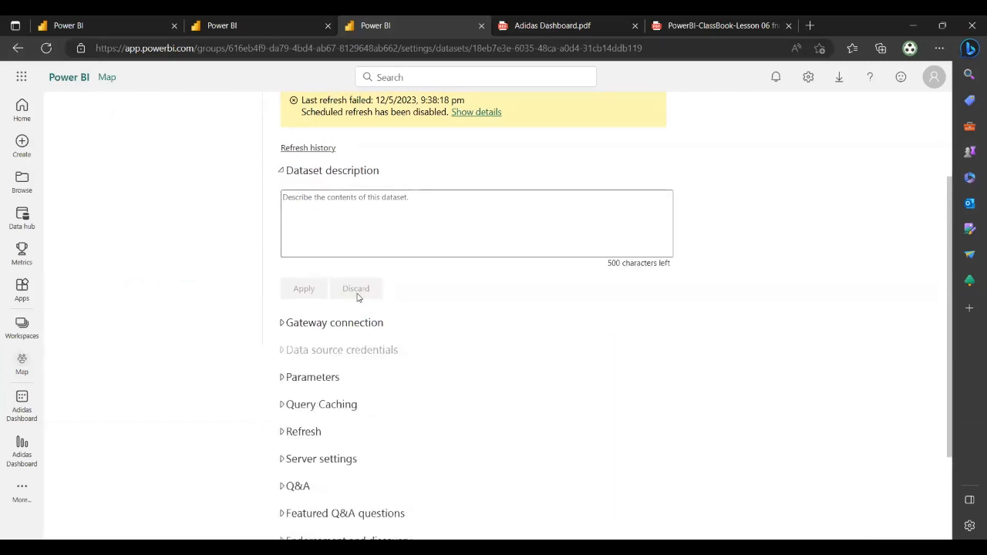
pyautogui.click(290, 378)
pyautogui.scroll(-2, 267, 330)
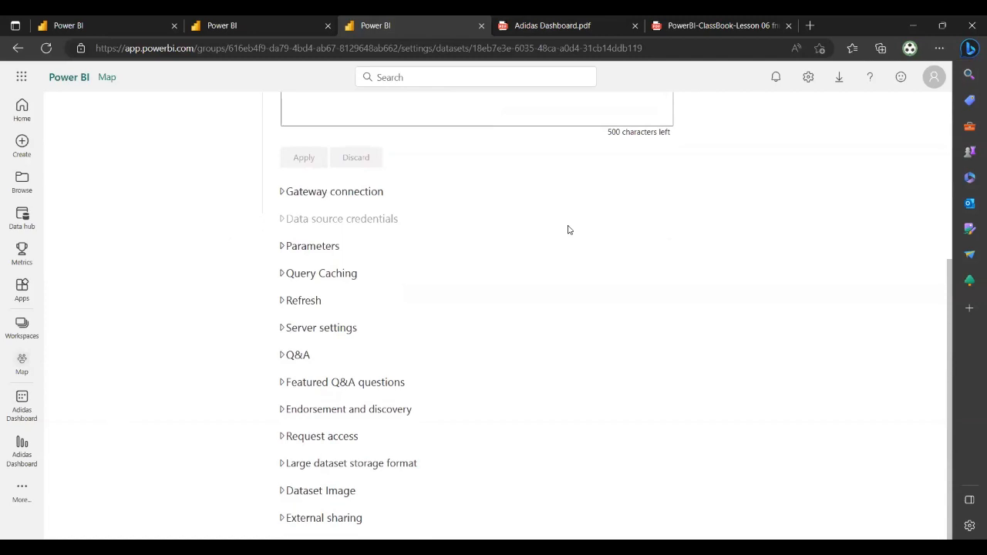
# Switch to the Lesson 06 class book PDF and review its pages on the Power BI Service Dashboard, Reports and Datasets tabs.
pyautogui.click(724, 26)
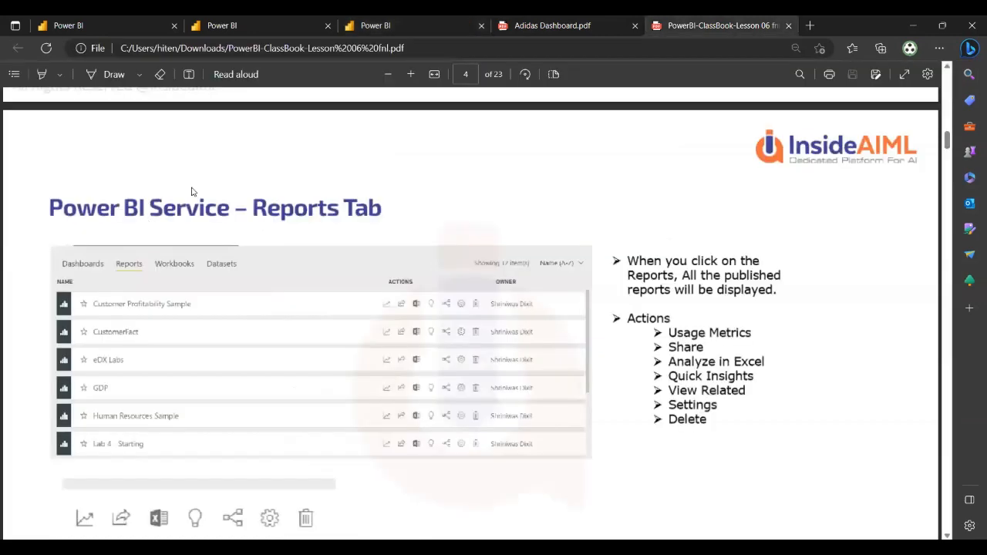
pyautogui.scroll(-2, 140, 300)
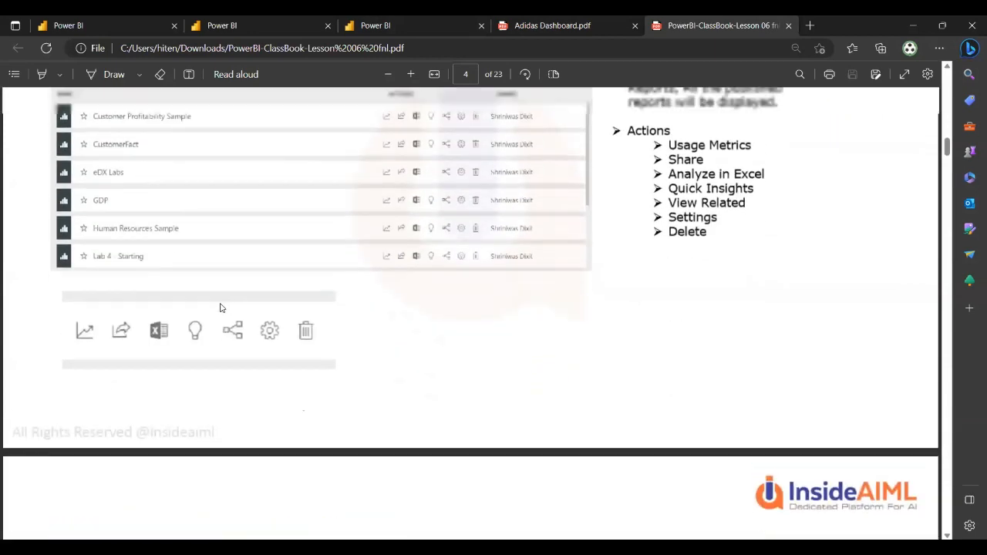
pyautogui.scroll(1, 220, 309)
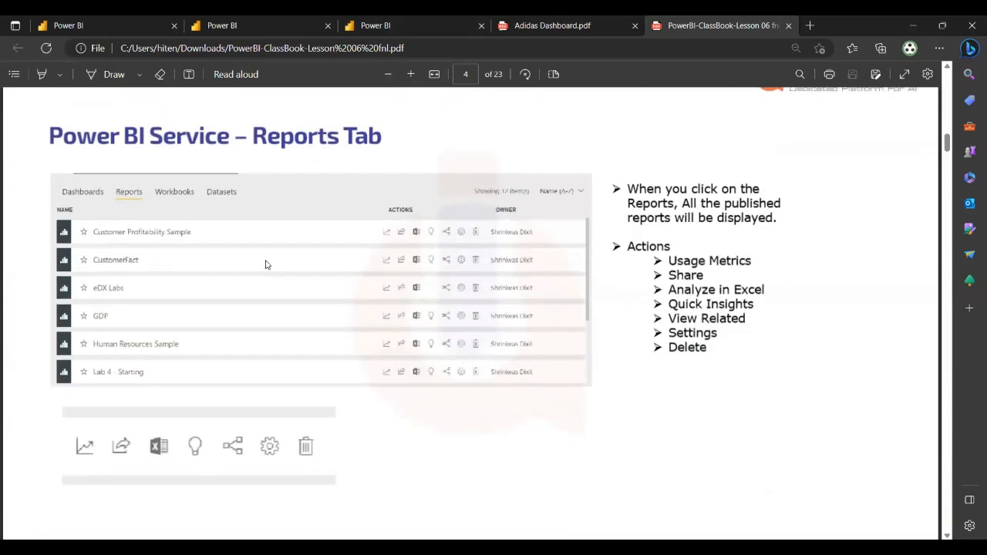
pyautogui.scroll(-7, 266, 264)
pyautogui.scroll(2, 193, 316)
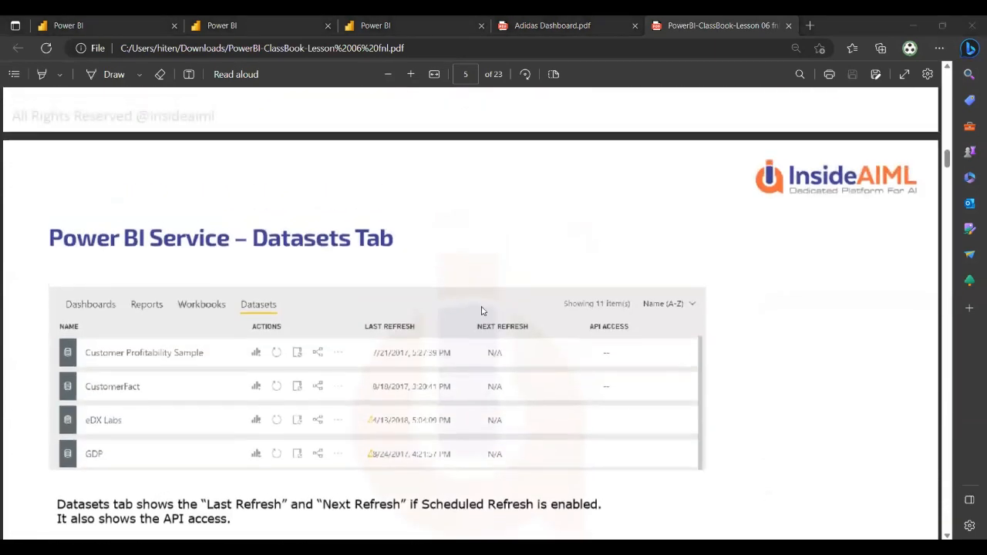
pyautogui.scroll(8, 249, 353)
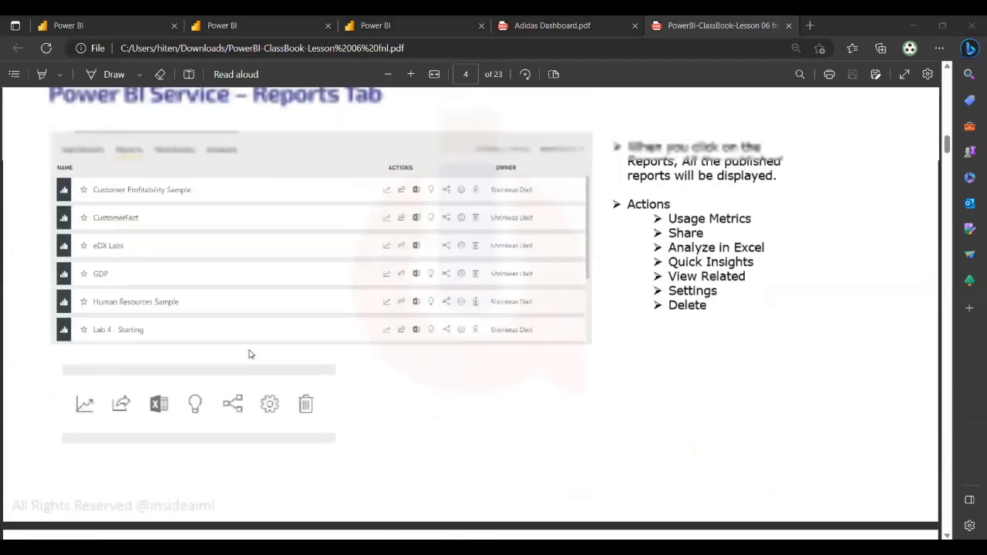
pyautogui.scroll(-4, 237, 373)
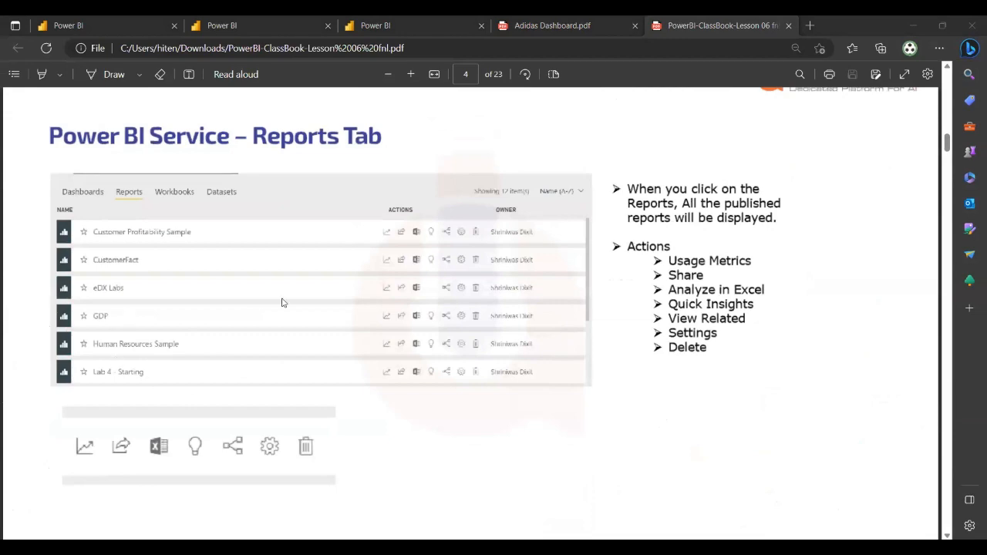
pyautogui.scroll(5, 115, 275)
pyautogui.scroll(3, 368, 367)
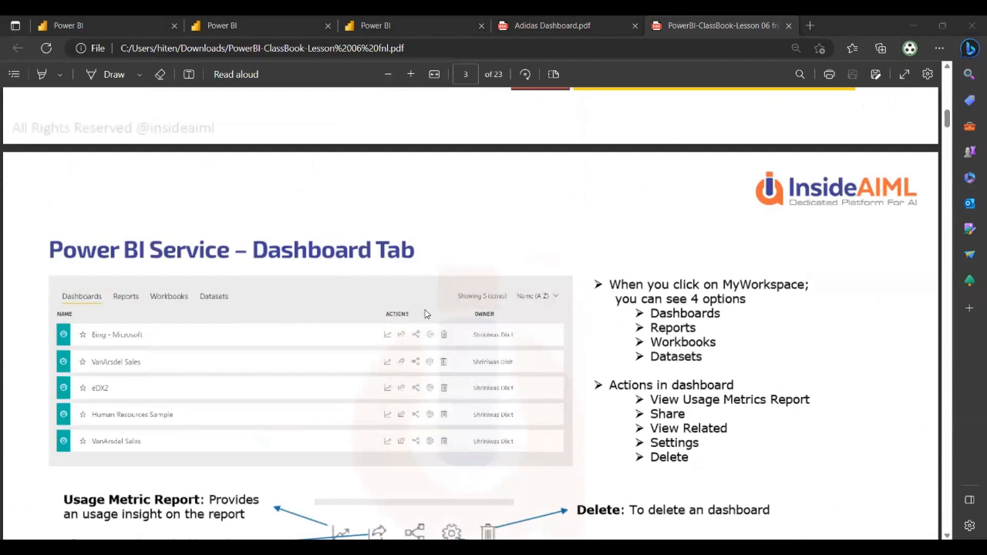
pyautogui.scroll(-15, 423, 477)
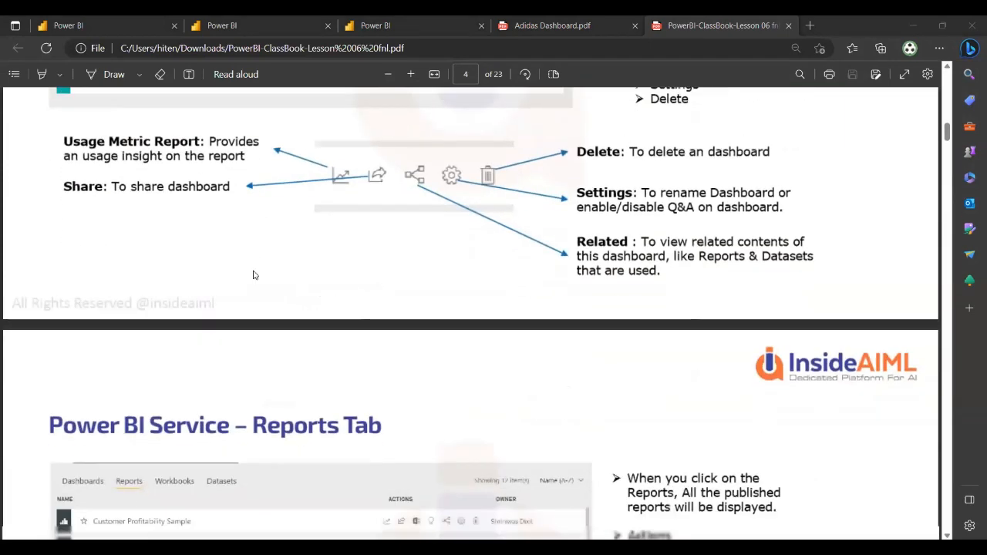
pyautogui.scroll(-1, 407, 206)
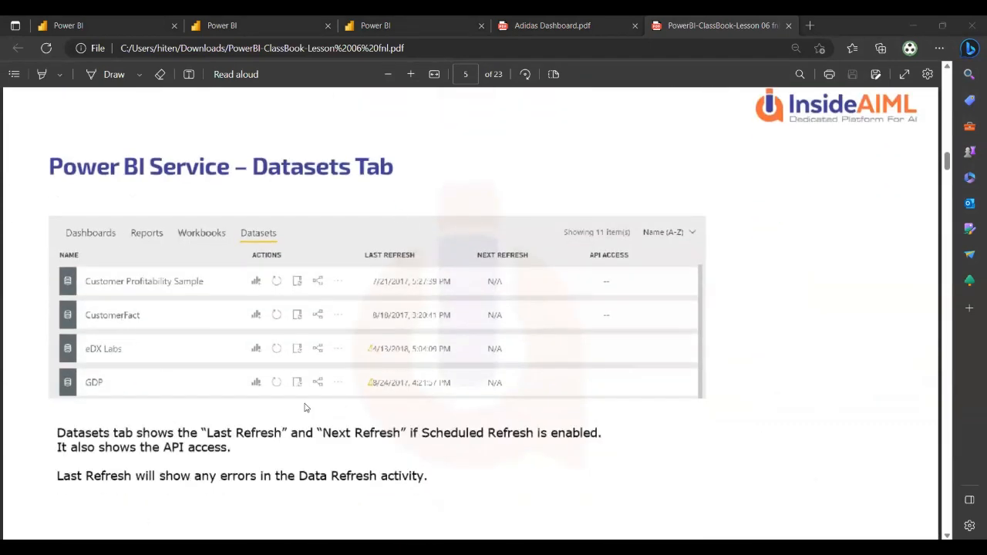
# Read the class book's Power BI Service Introduction pages and the Configuring a Dashboard page.
pyautogui.scroll(-10, 227, 385)
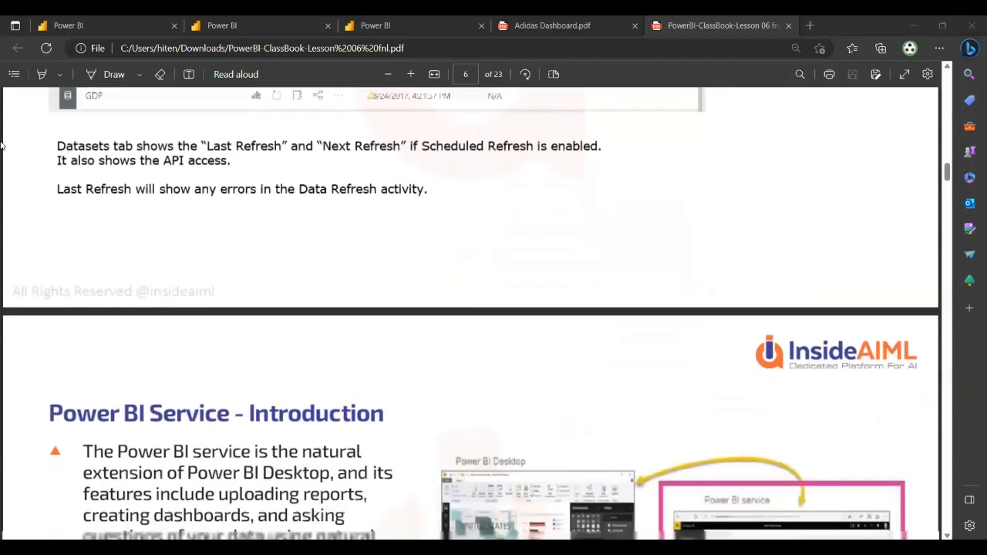
pyautogui.scroll(-3, 681, 293)
pyautogui.scroll(3, 679, 292)
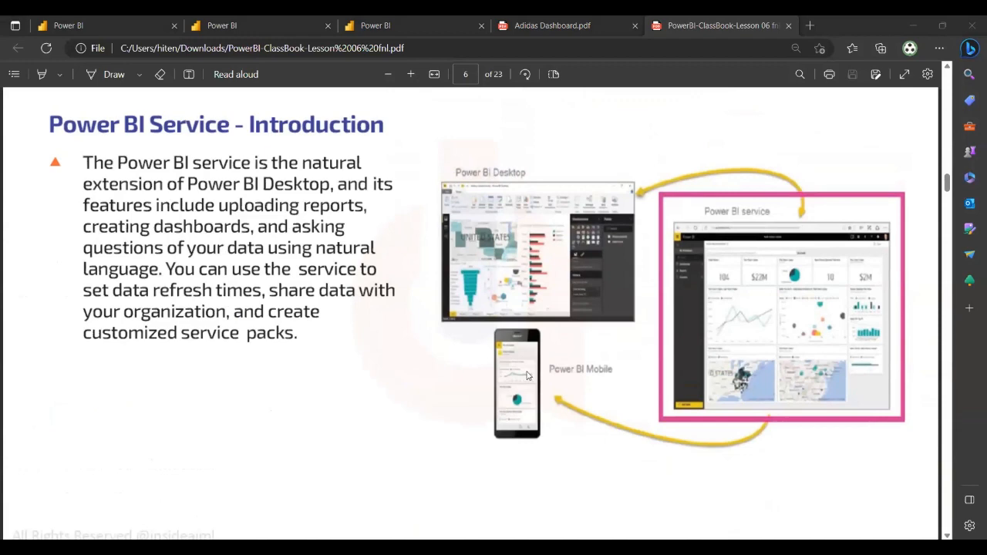
pyautogui.scroll(-5, 473, 375)
pyautogui.scroll(5, 476, 360)
pyautogui.scroll(-6, 403, 218)
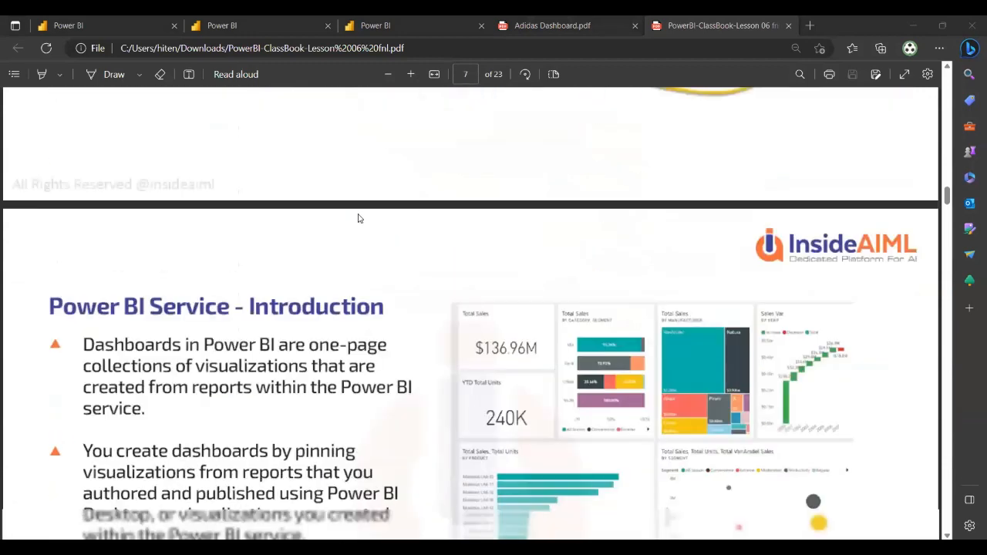
pyautogui.scroll(-9, 508, 250)
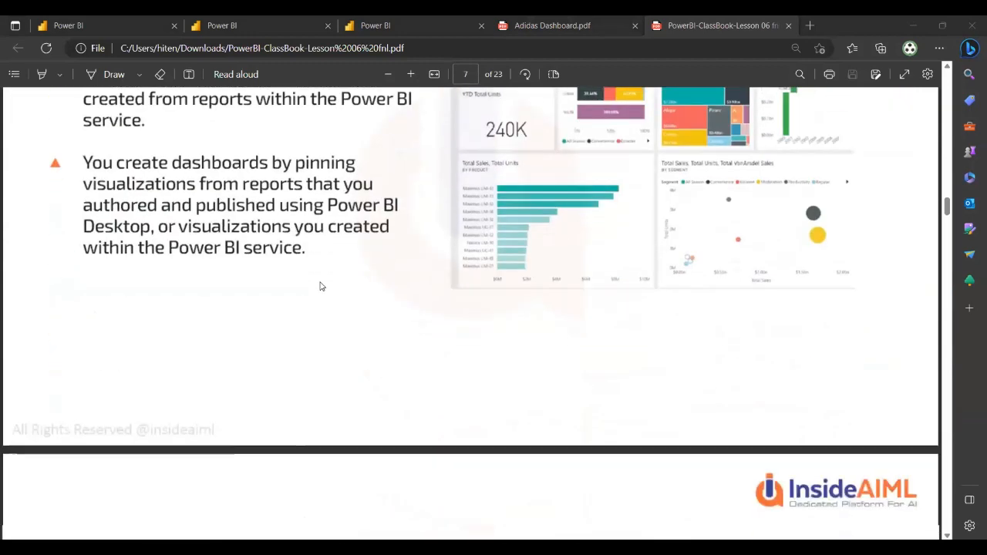
pyautogui.scroll(-1, 321, 286)
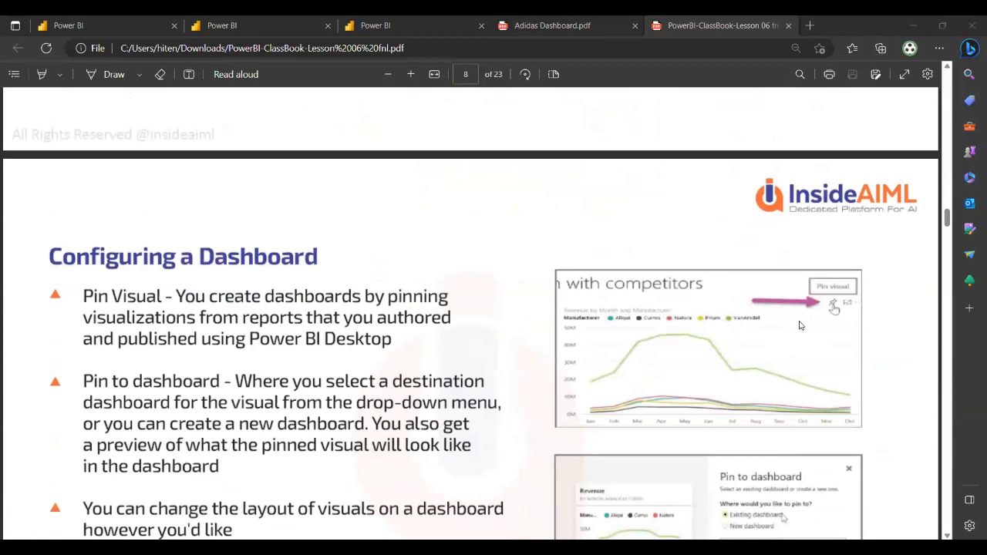
pyautogui.scroll(-4, 465, 309)
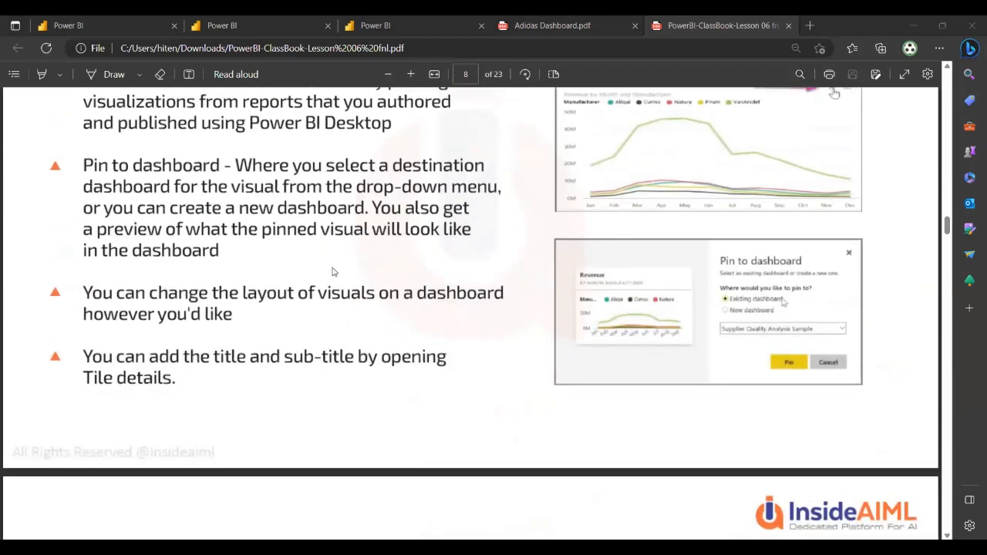
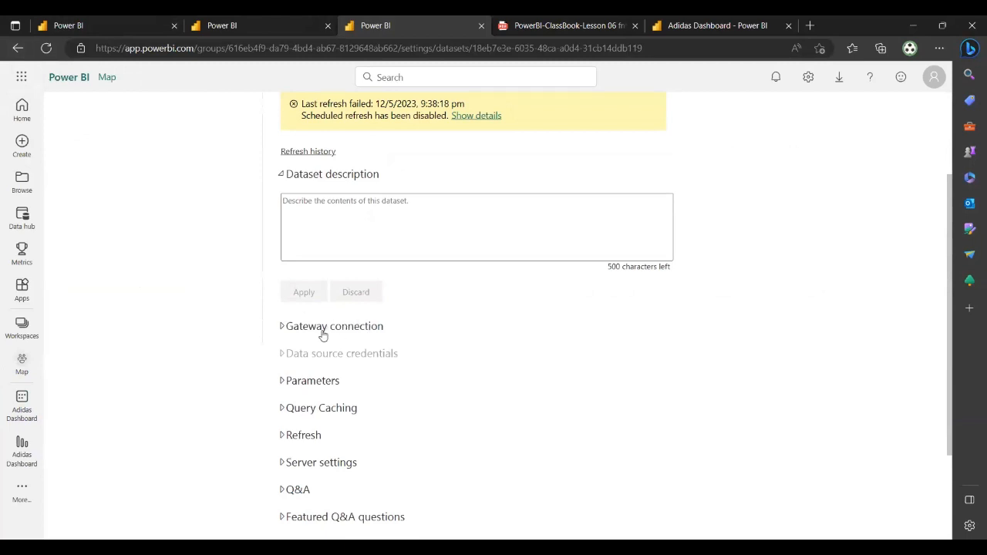
# Examine the scheduled refresh options in the Adidas Dashboard dataset's settings and return to the Map workspace list.
pyautogui.scroll(-1, 293, 390)
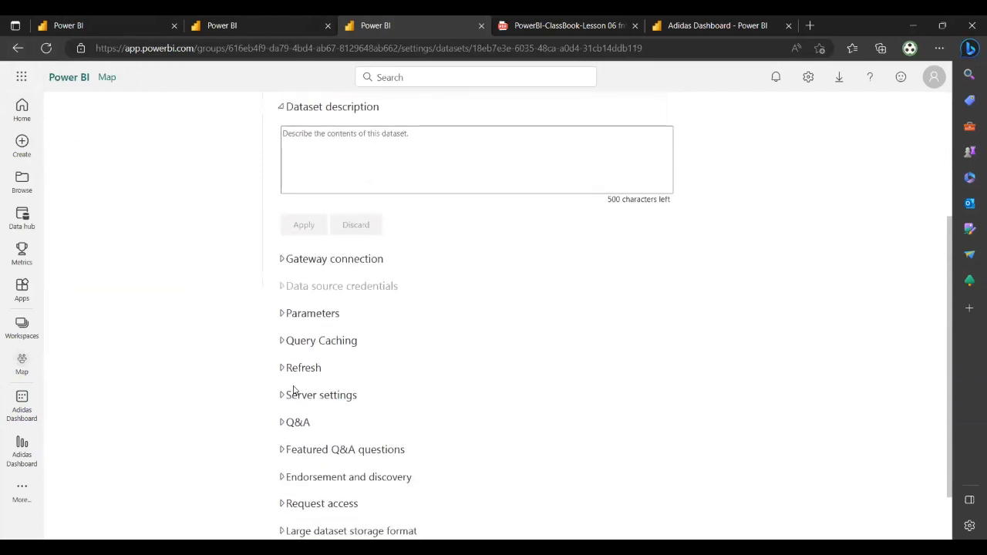
pyautogui.scroll(-1, 286, 311)
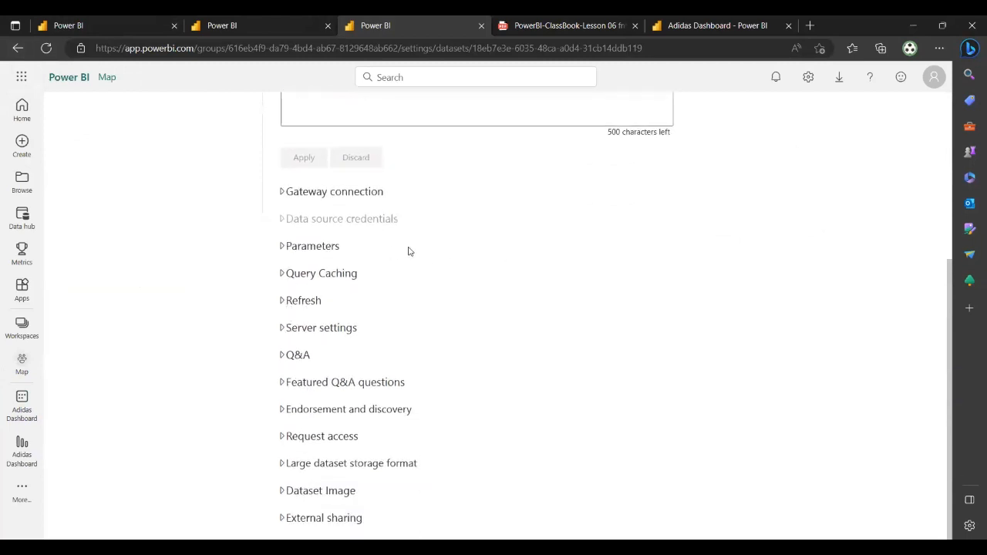
pyautogui.click(303, 304)
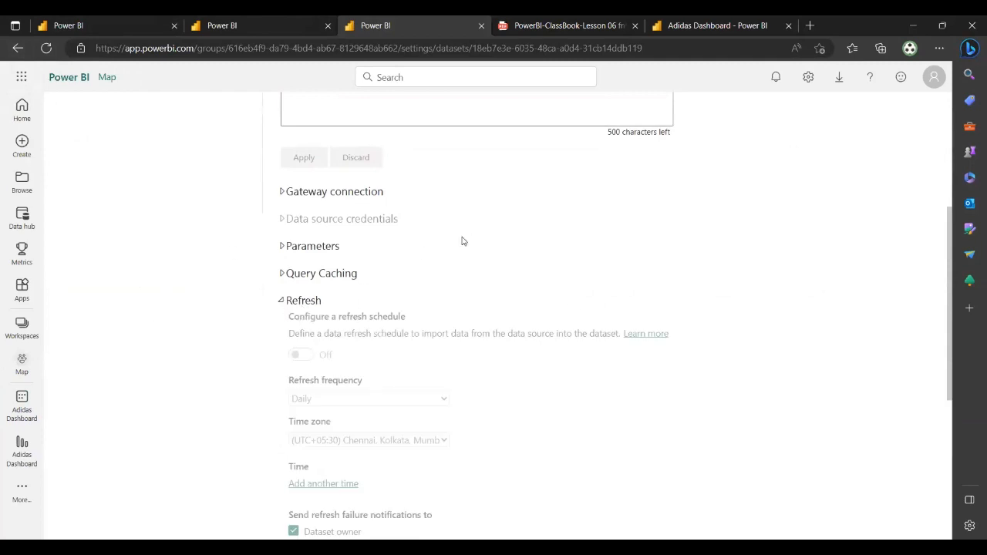
pyautogui.scroll(-1, 429, 365)
pyautogui.scroll(1, 316, 263)
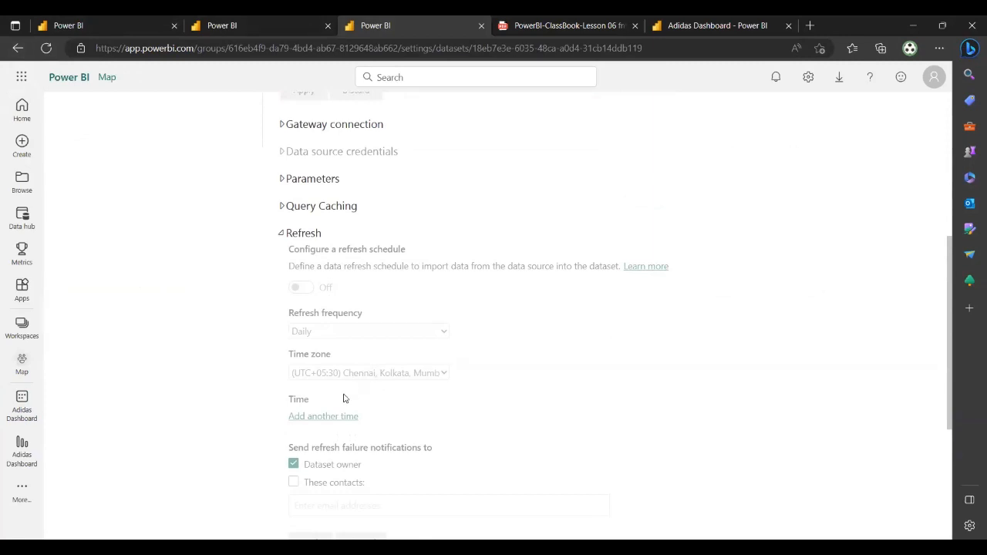
pyautogui.scroll(2, 391, 374)
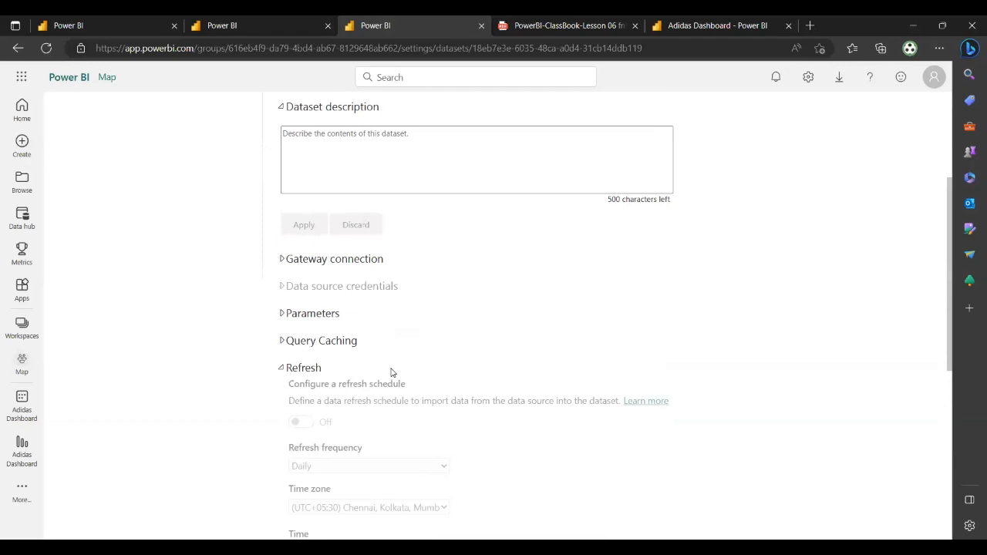
pyautogui.scroll(2, 391, 373)
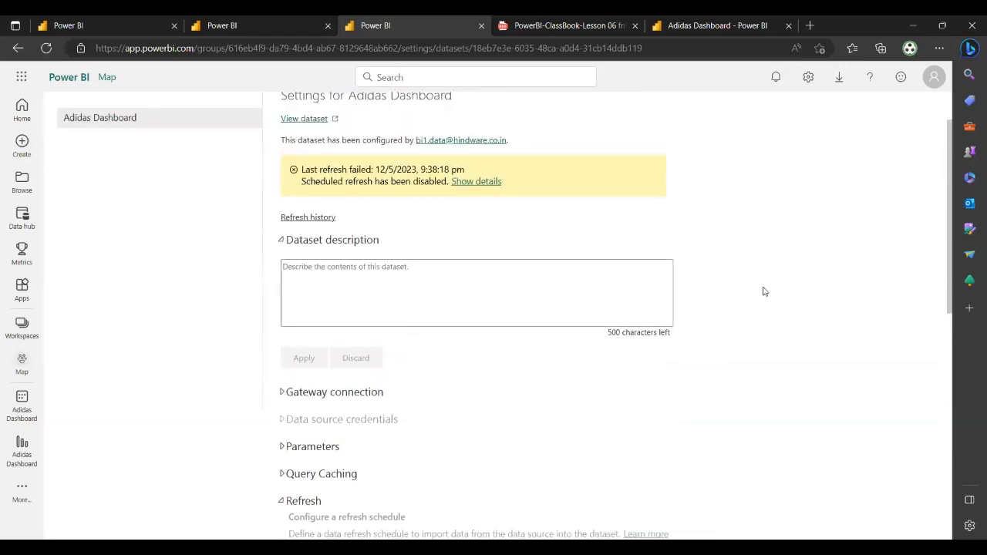
pyautogui.scroll(-2, 522, 260)
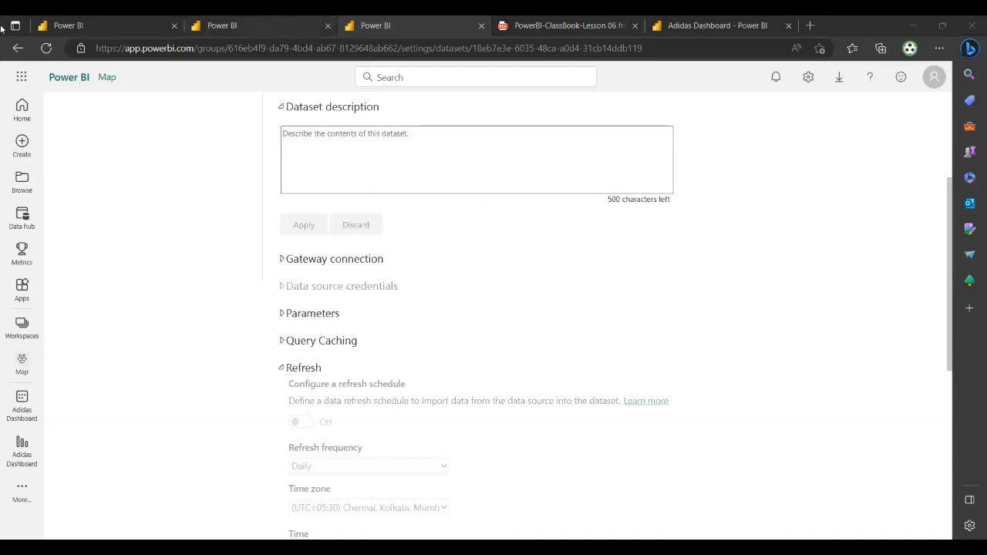
pyautogui.click(16, 48)
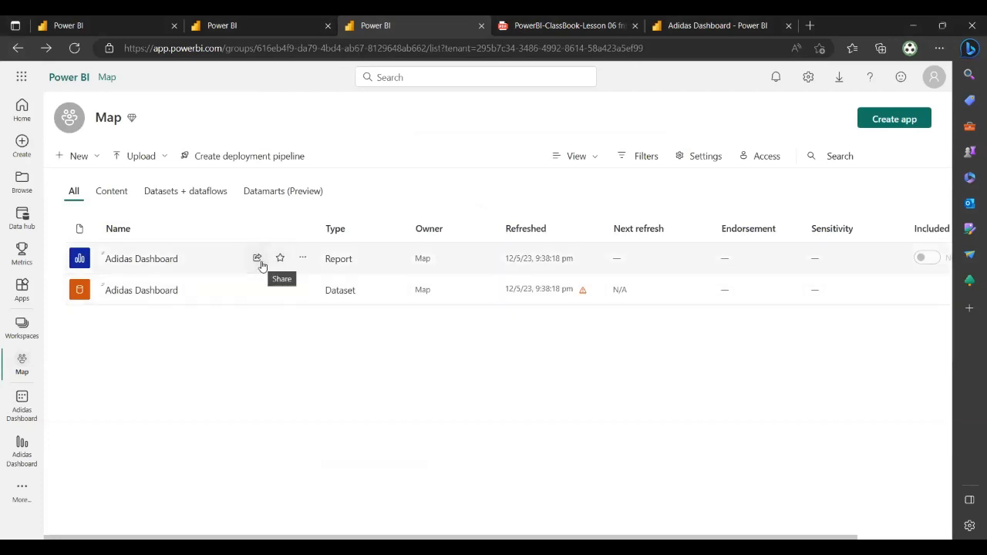
# Switch to the class book PDF and read its App WorkSpace and WorkSpace Members pages.
pyautogui.click(575, 23)
pyautogui.scroll(-5, 473, 320)
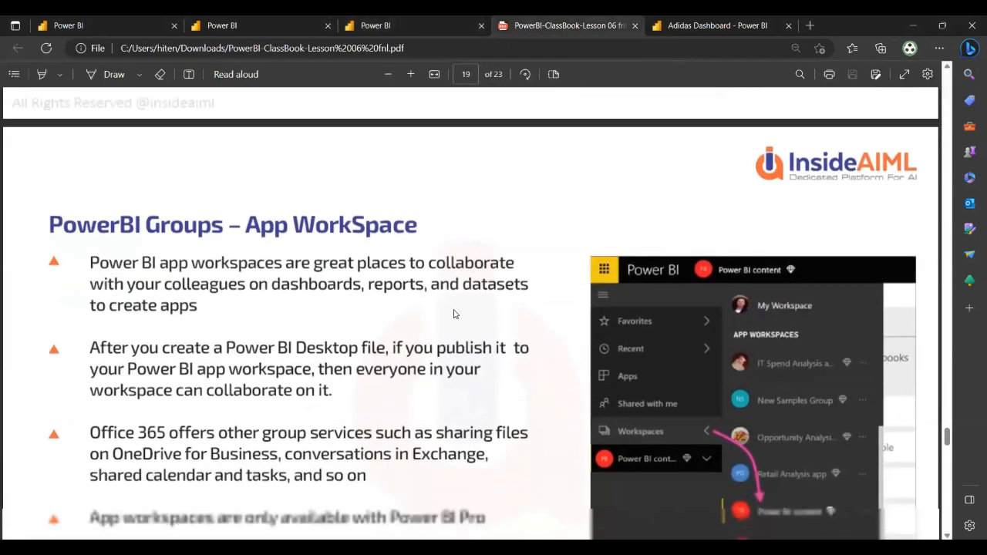
pyautogui.scroll(-5, 459, 347)
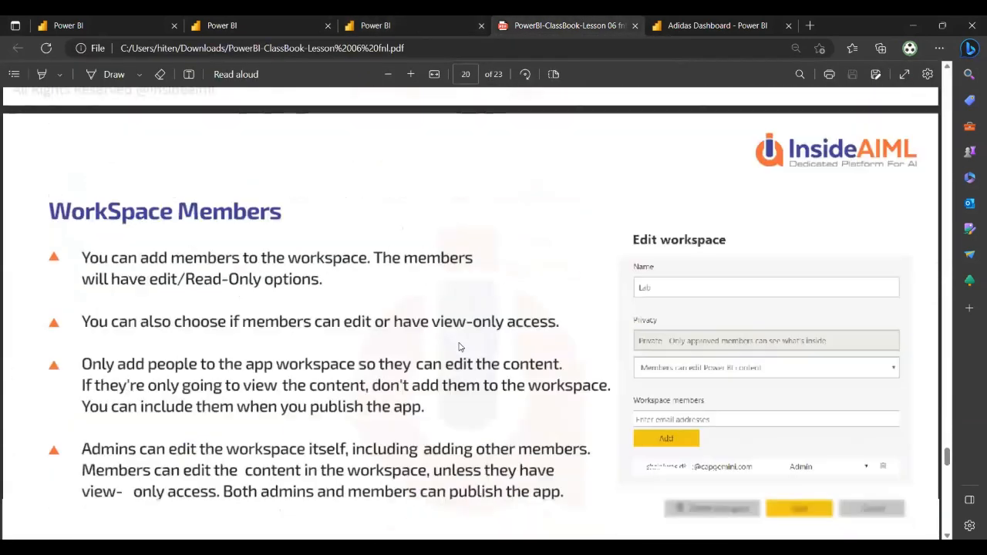
pyautogui.scroll(1, 342, 316)
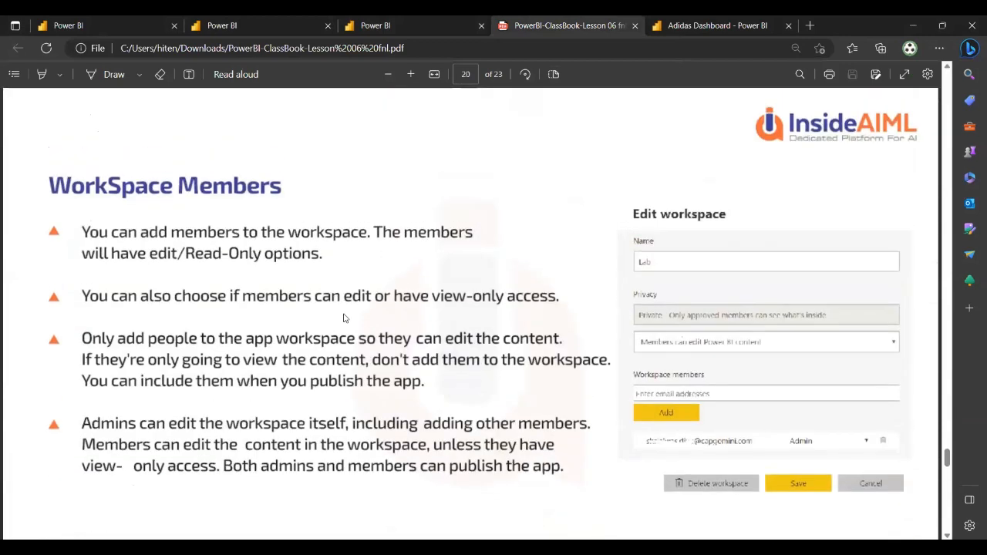
# Check the Map workspace's item list, and go back to the class book to reach its WorkSpace Privacy page.
pyautogui.click(417, 26)
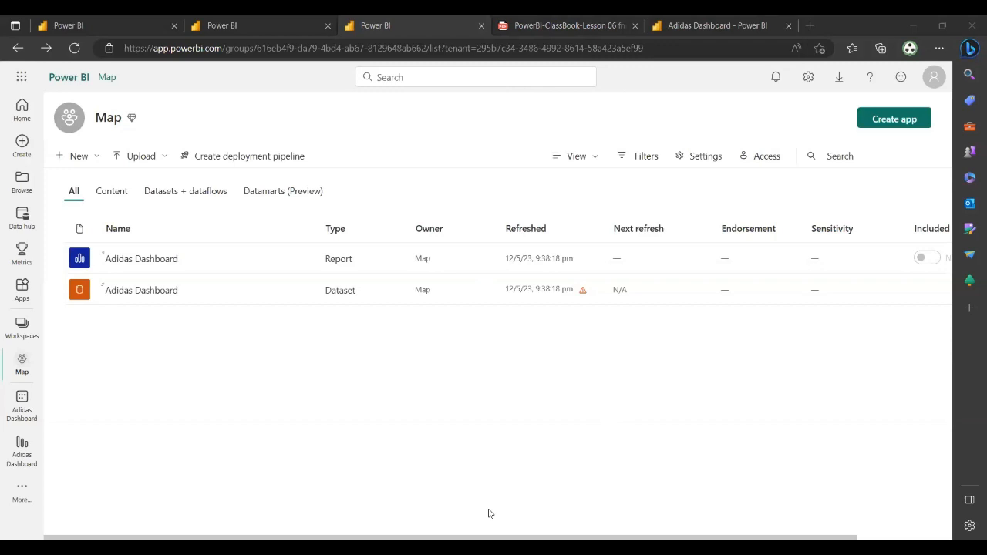
pyautogui.click(707, 252)
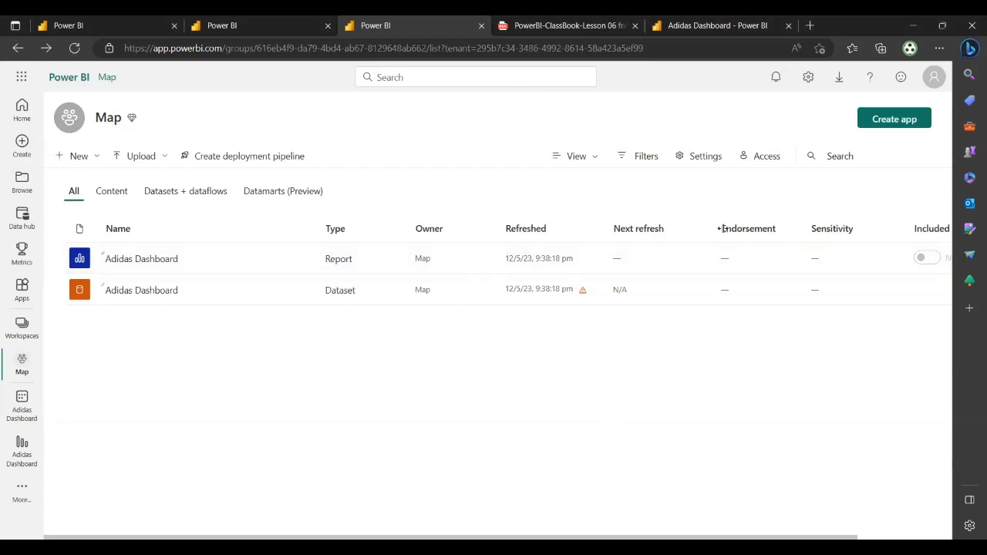
pyautogui.hotkey('ctrl', 'Tab')
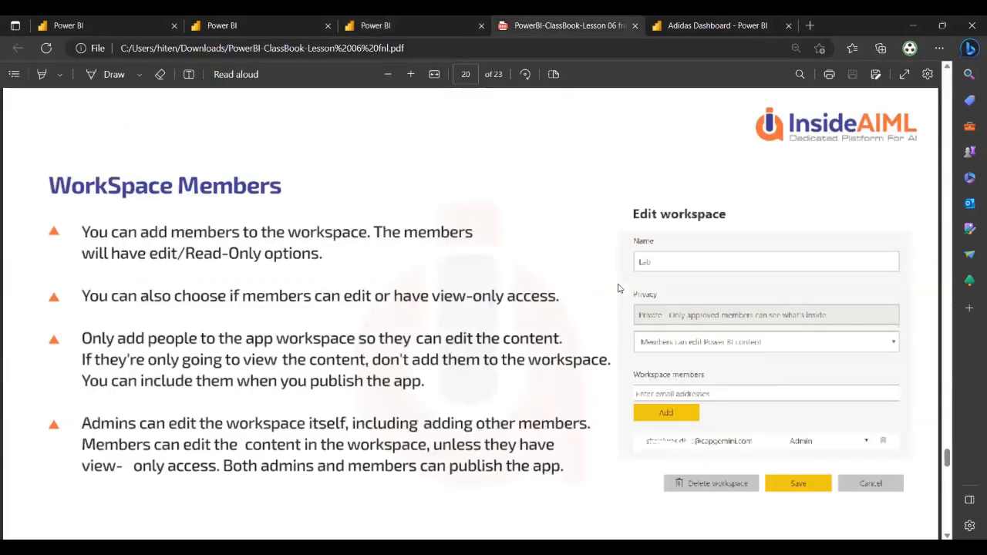
pyautogui.scroll(-3, 657, 290)
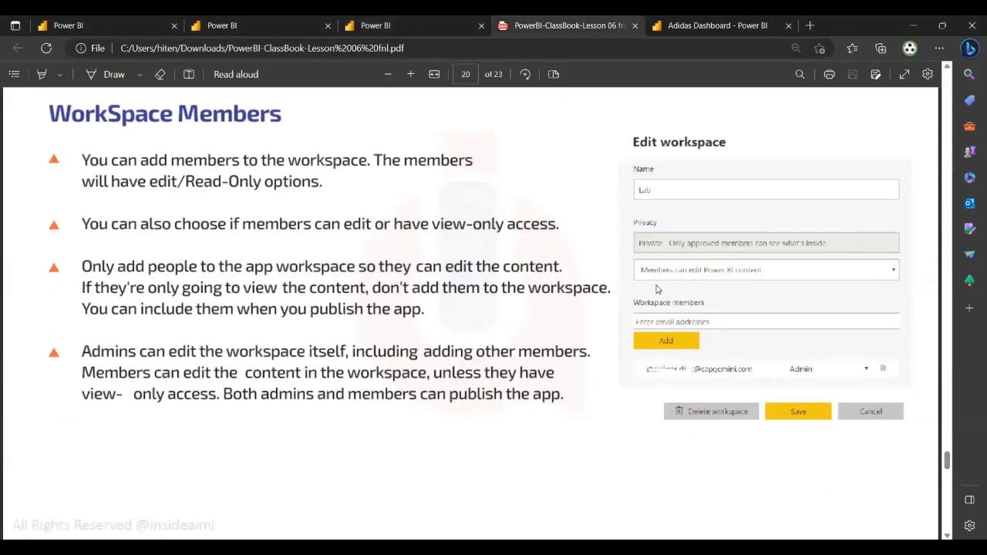
pyautogui.scroll(-4, 658, 289)
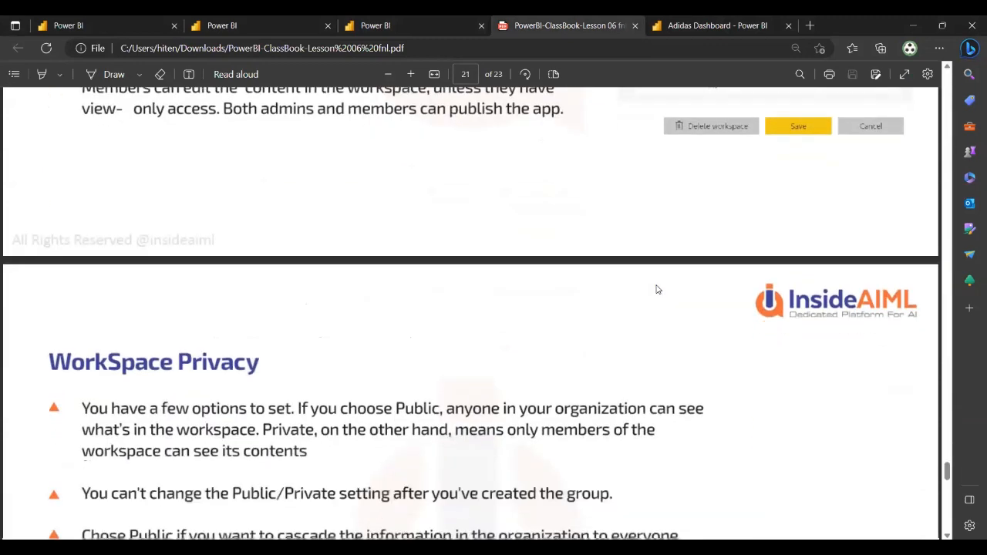